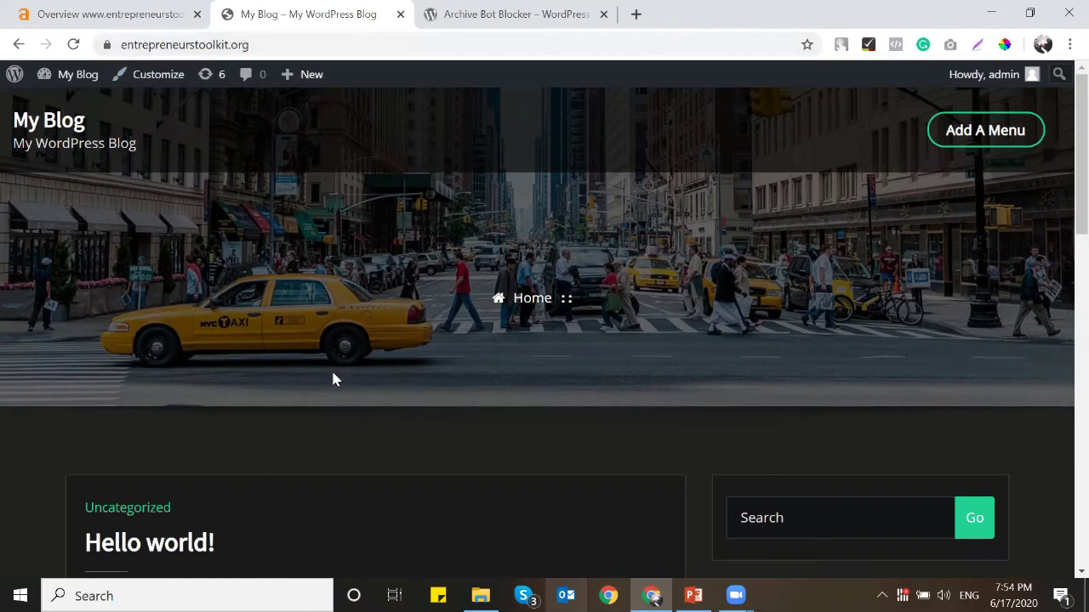
Step: Check the connection security details of entrepreneurstoolkit.org, close them, and select the site's address
click(106, 46)
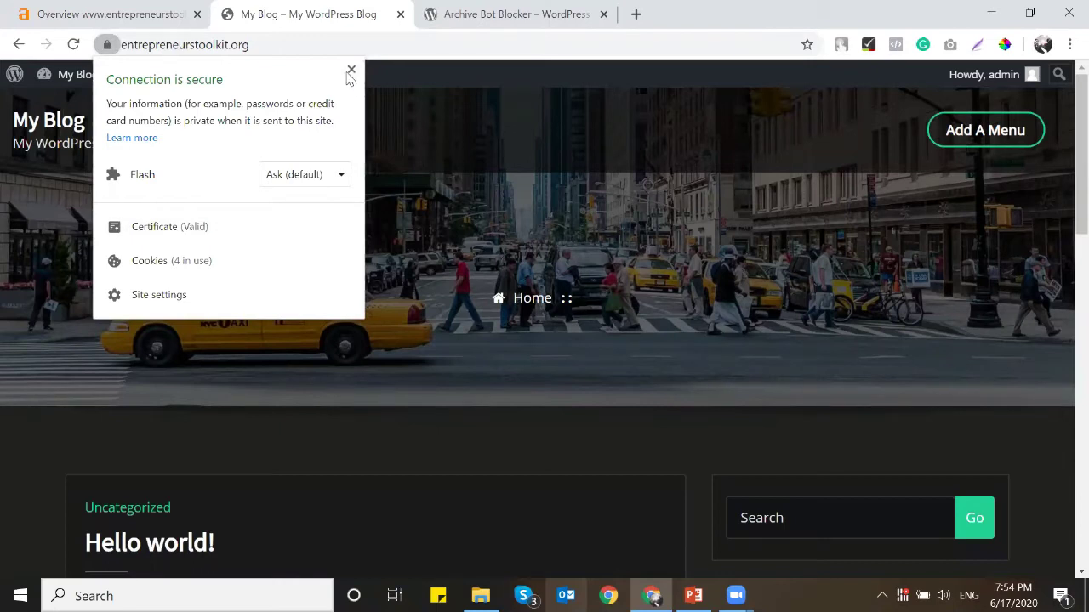
click(350, 69)
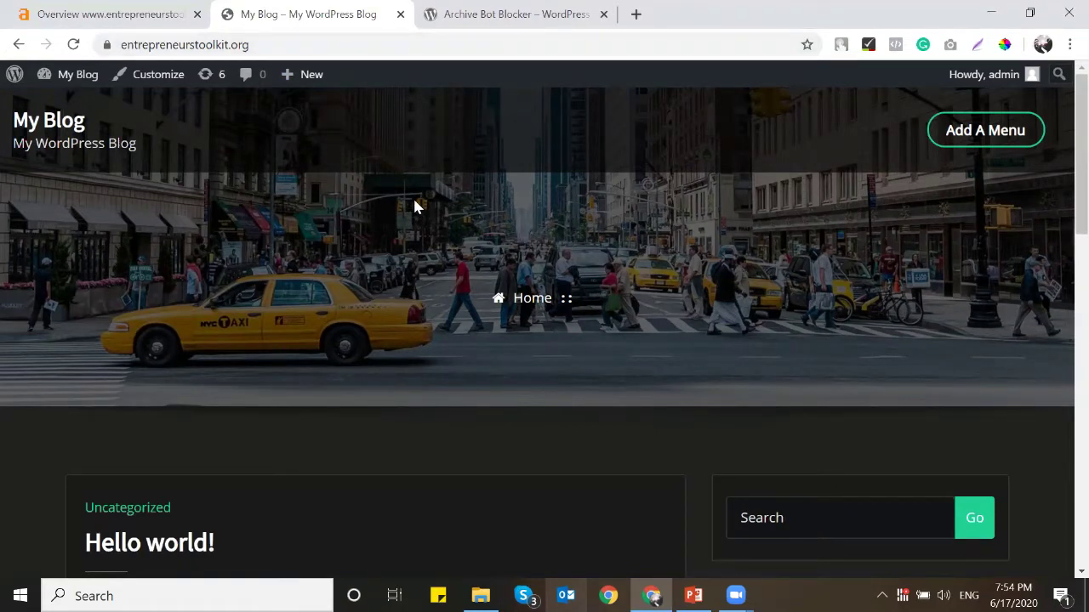
click(341, 48)
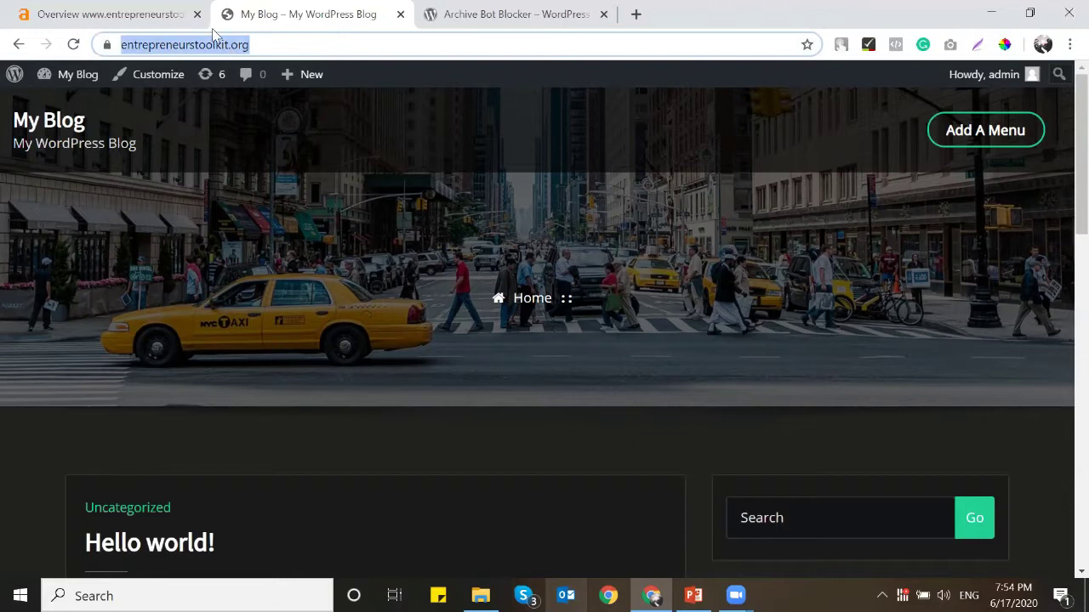
click(139, 10)
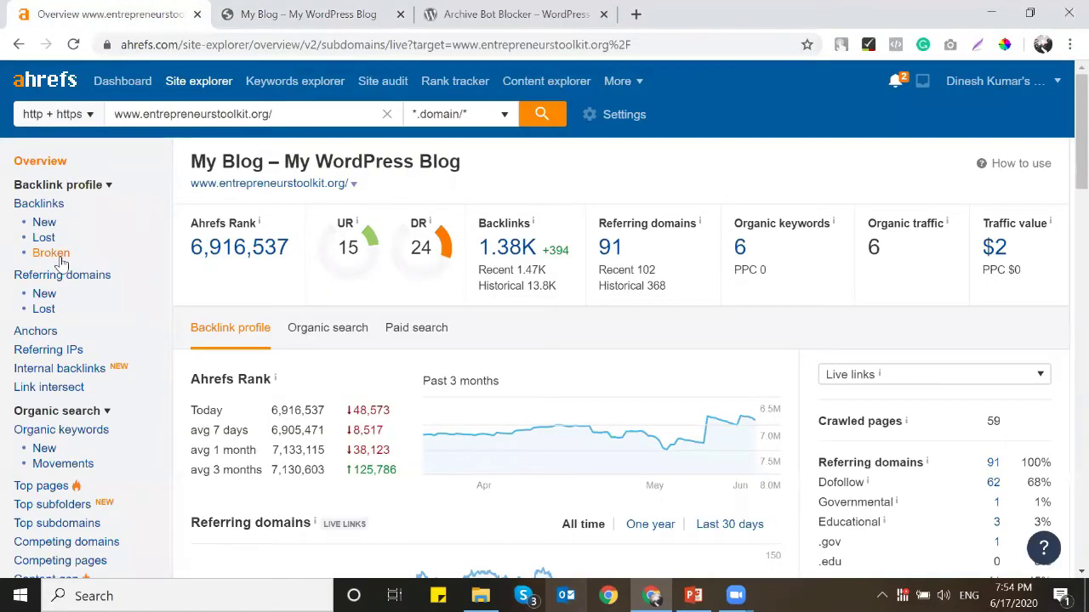
click(53, 207)
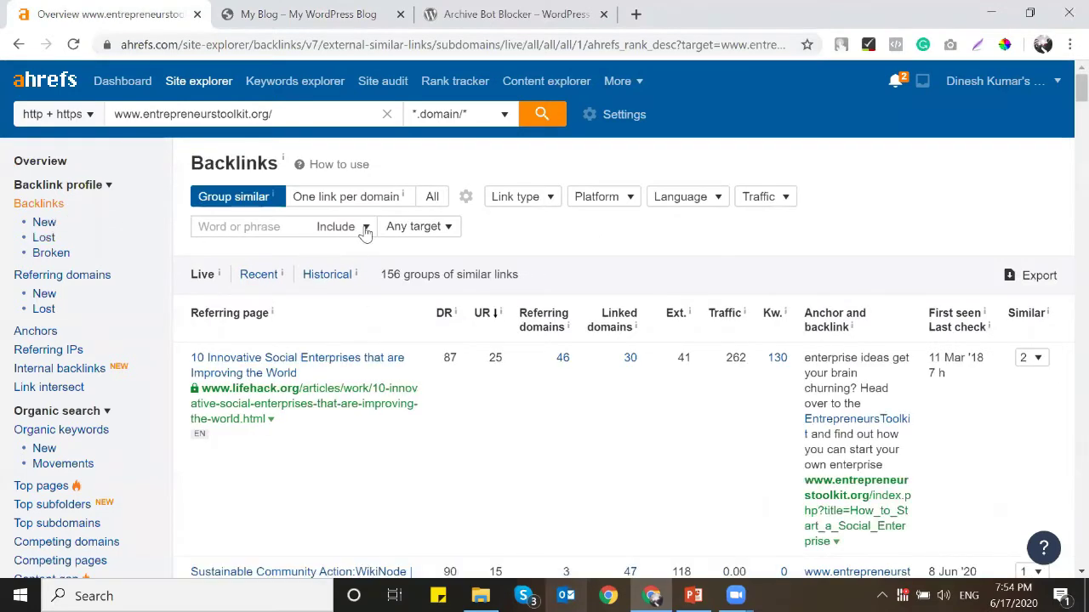
click(92, 279)
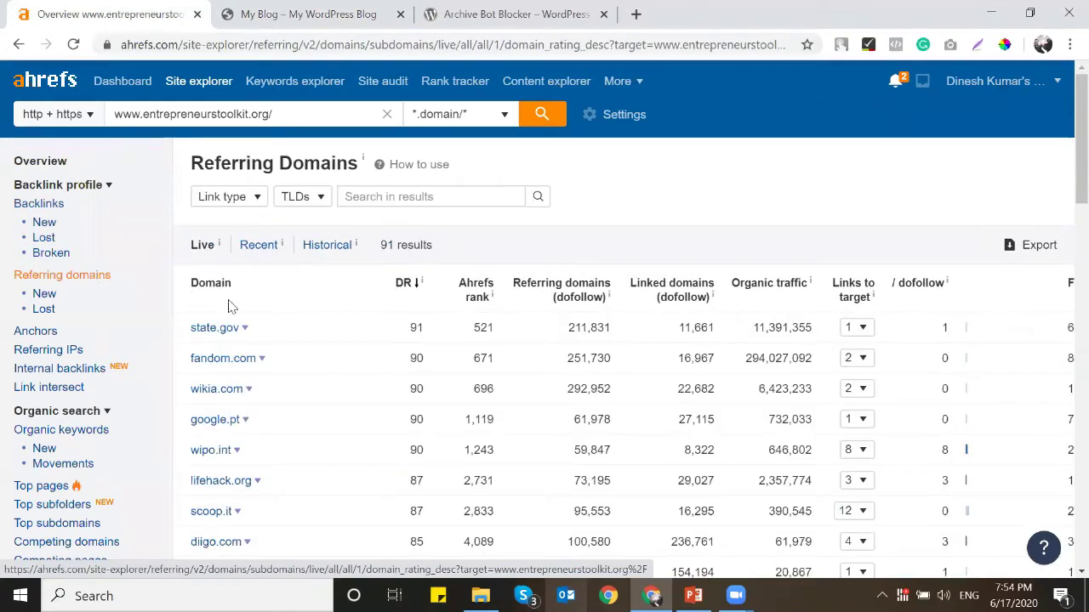
scroll(722, 170, down, 2)
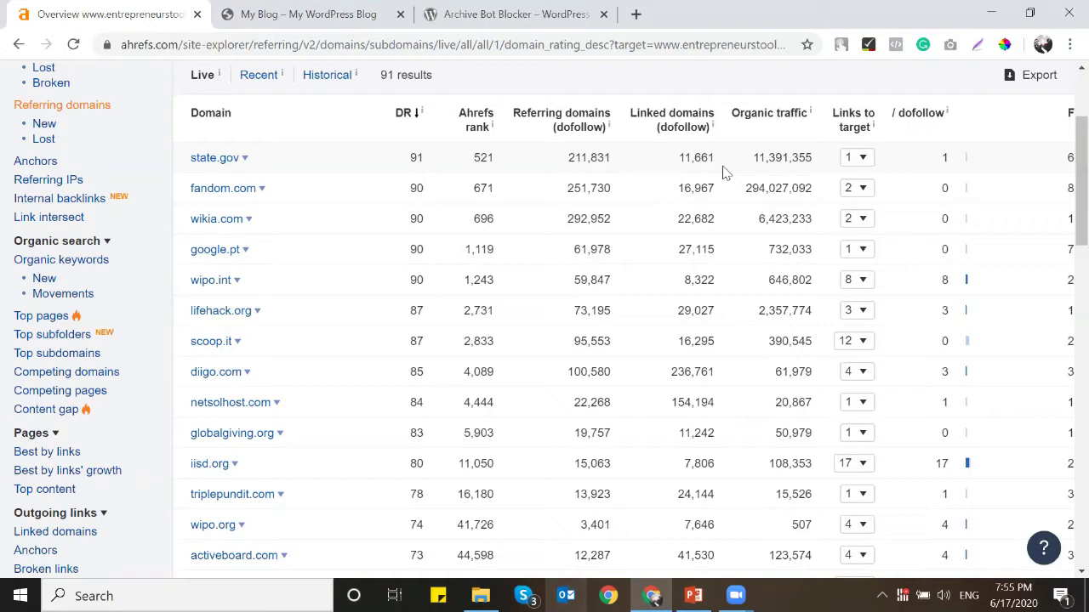
scroll(729, 212, down, 1)
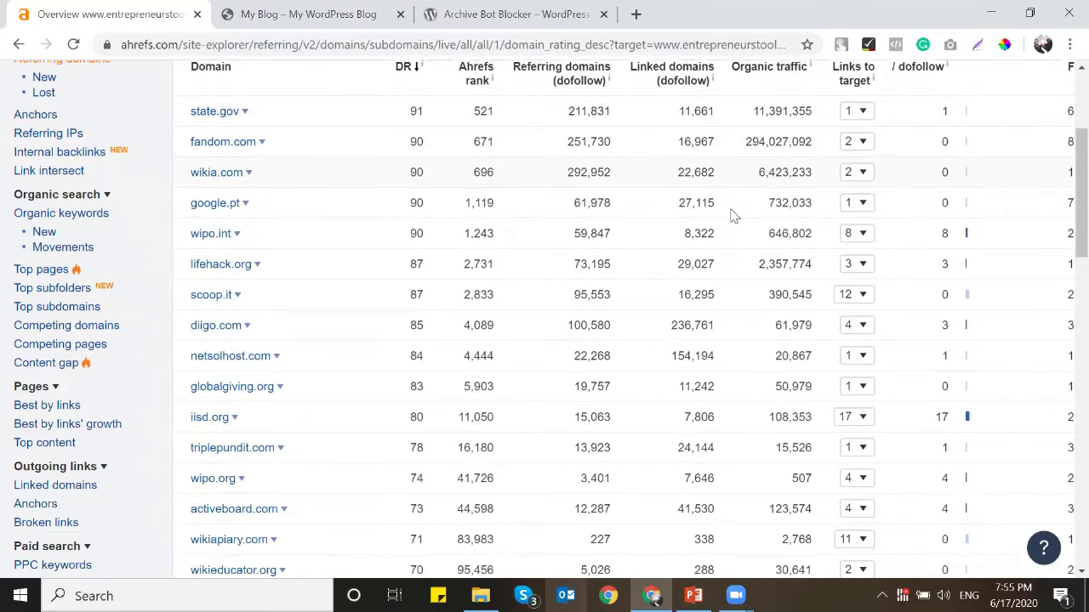
scroll(735, 219, down, 3)
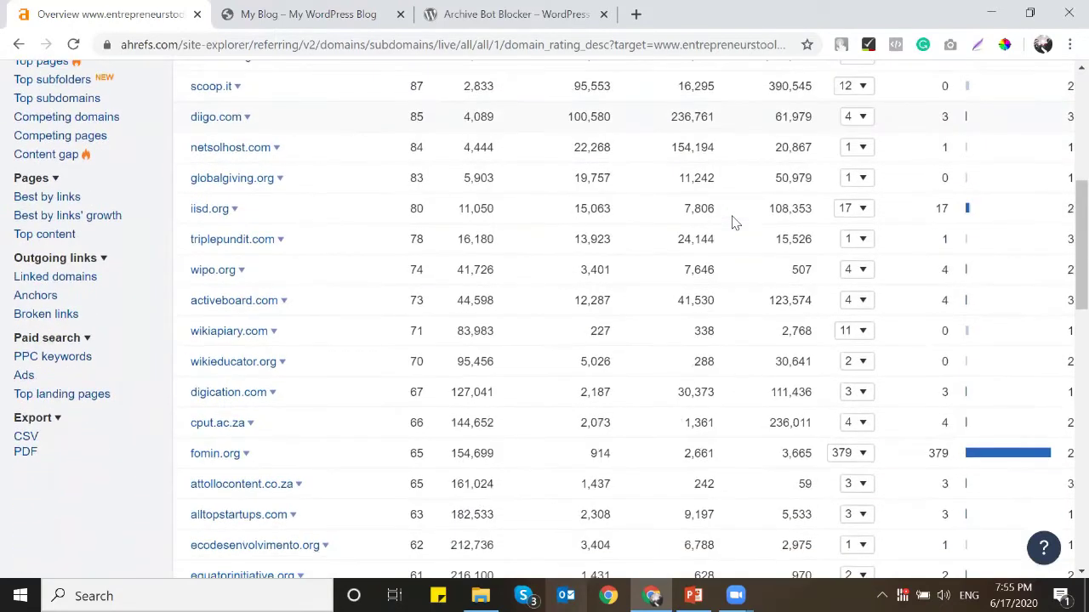
scroll(735, 223, up, 5)
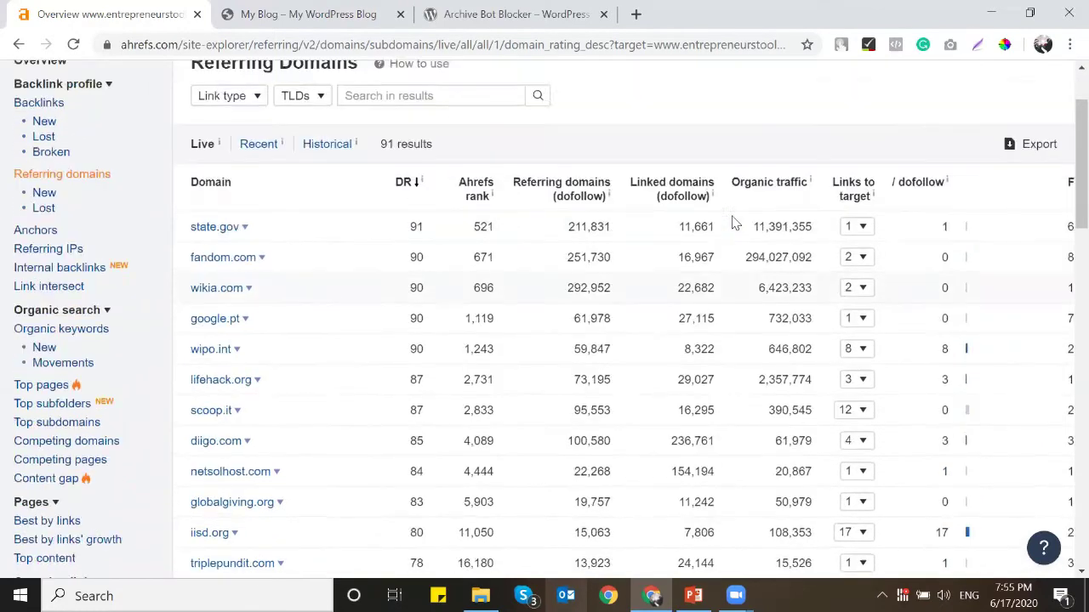
scroll(735, 223, down, 2)
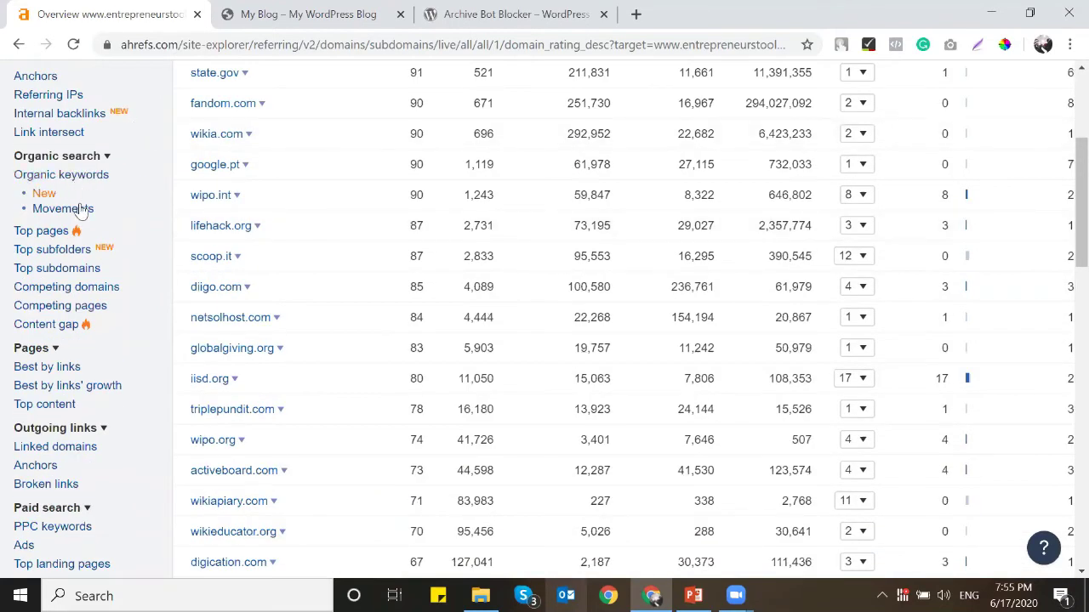
scroll(77, 221, up, 1)
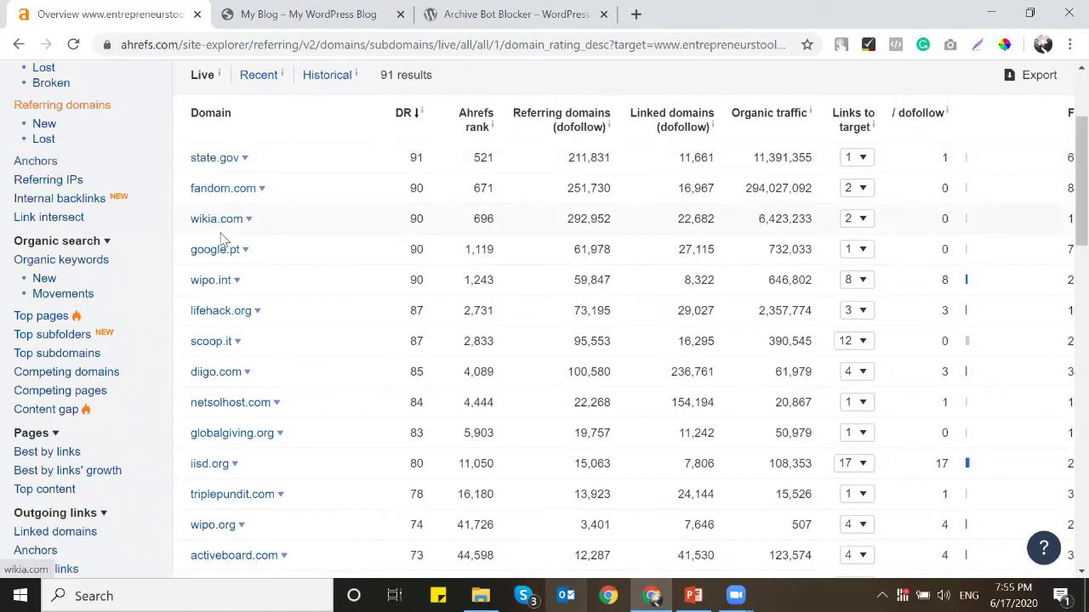
Step: Open the Anchors report and look through the anchor texts linking to the domain
click(40, 163)
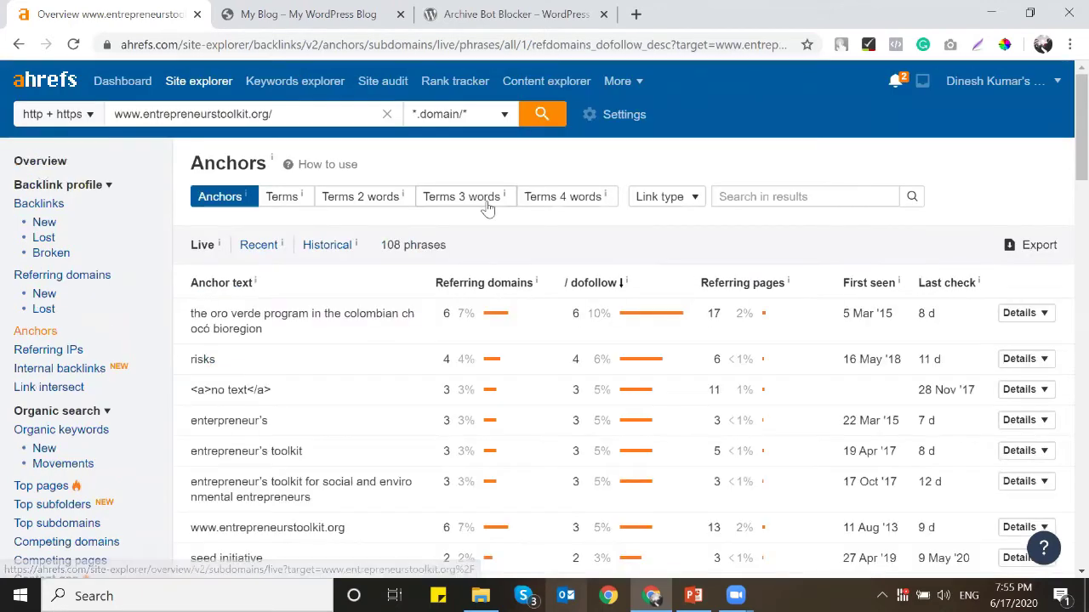
scroll(487, 211, down, 2)
scroll(128, 195, up, 1)
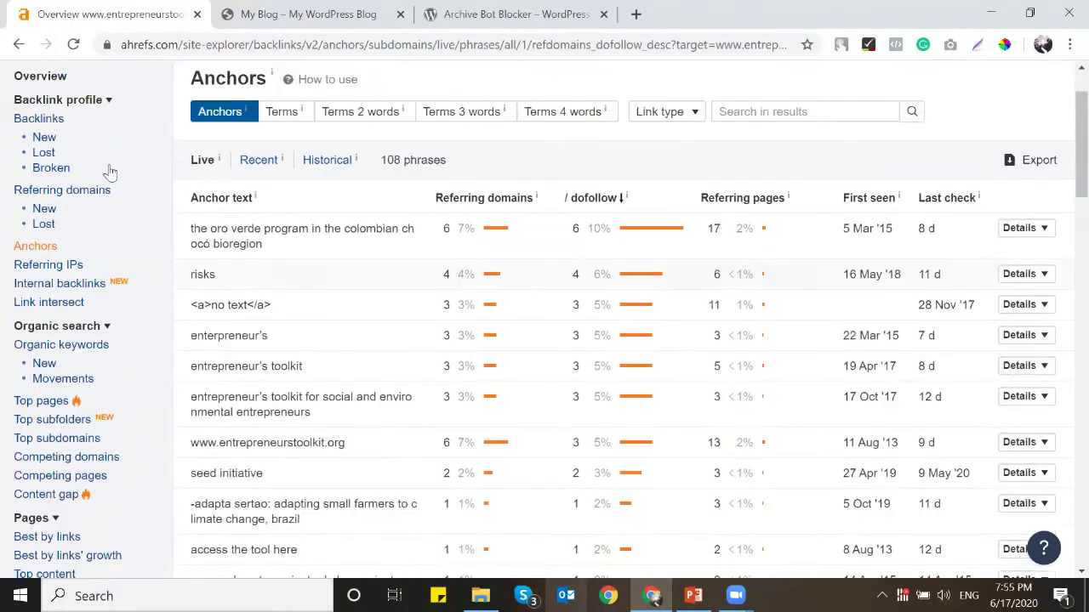
Step: Return to the Backlinks report, reopen the Referring Domains report, and collapse the Backlink profile group
click(39, 119)
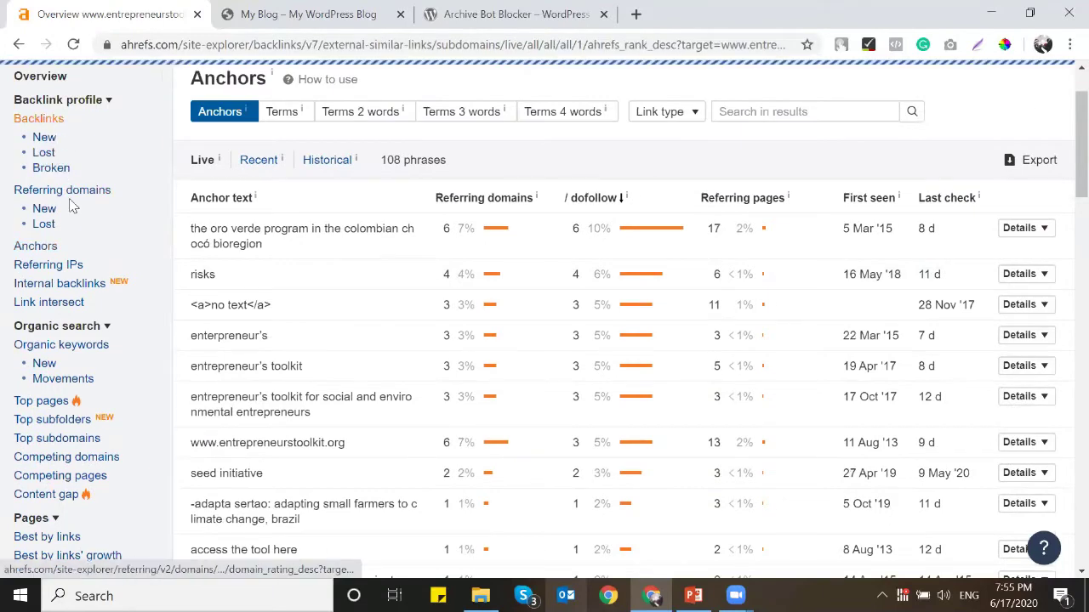
click(89, 278)
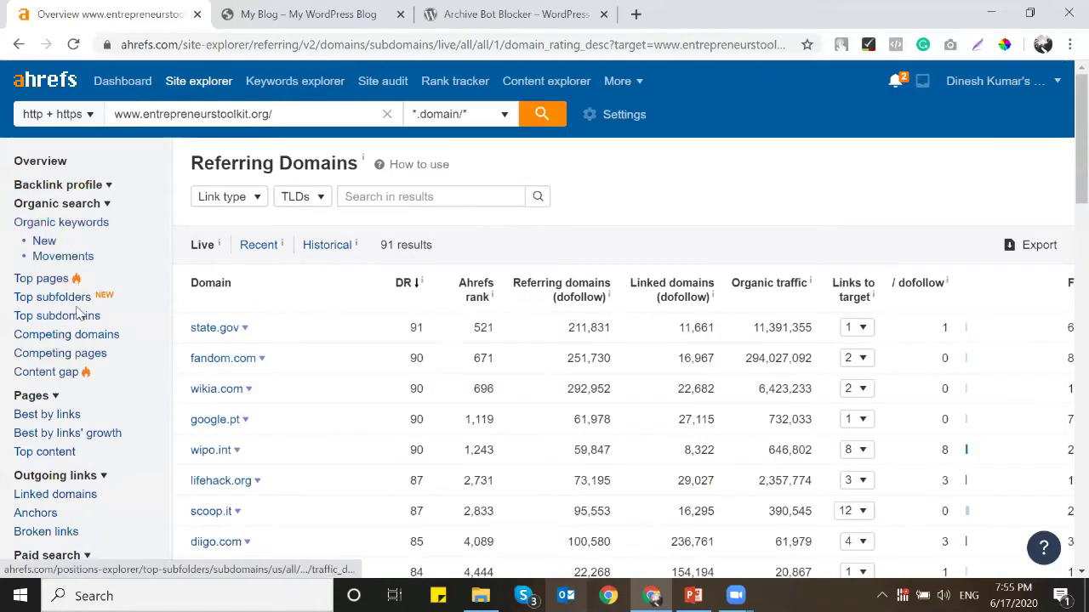
scroll(328, 296, down, 1)
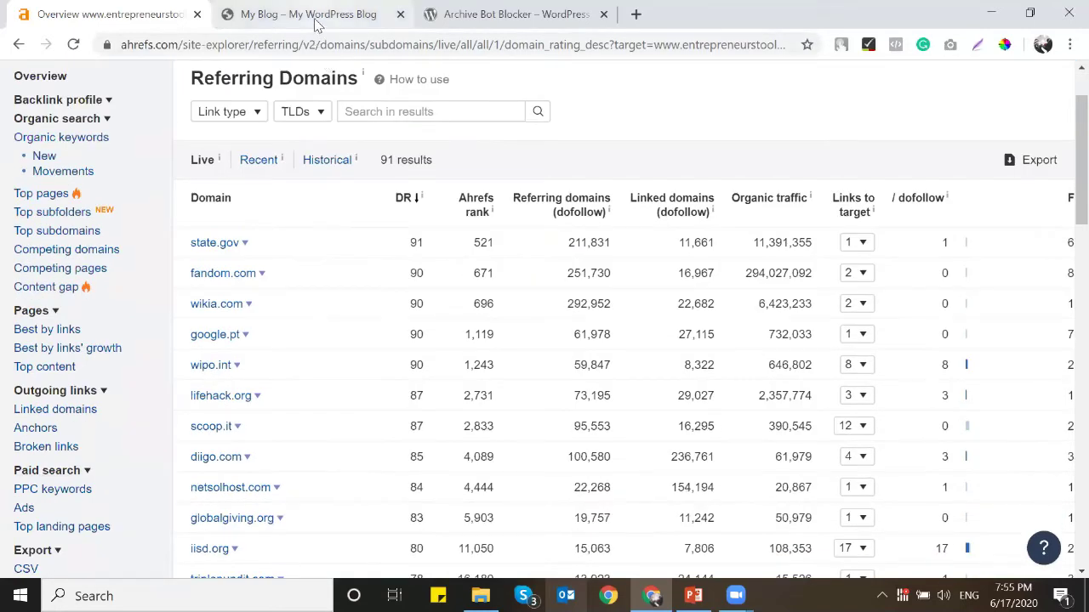
Step: Switch to the My Blog site and view the home page's post section
click(313, 15)
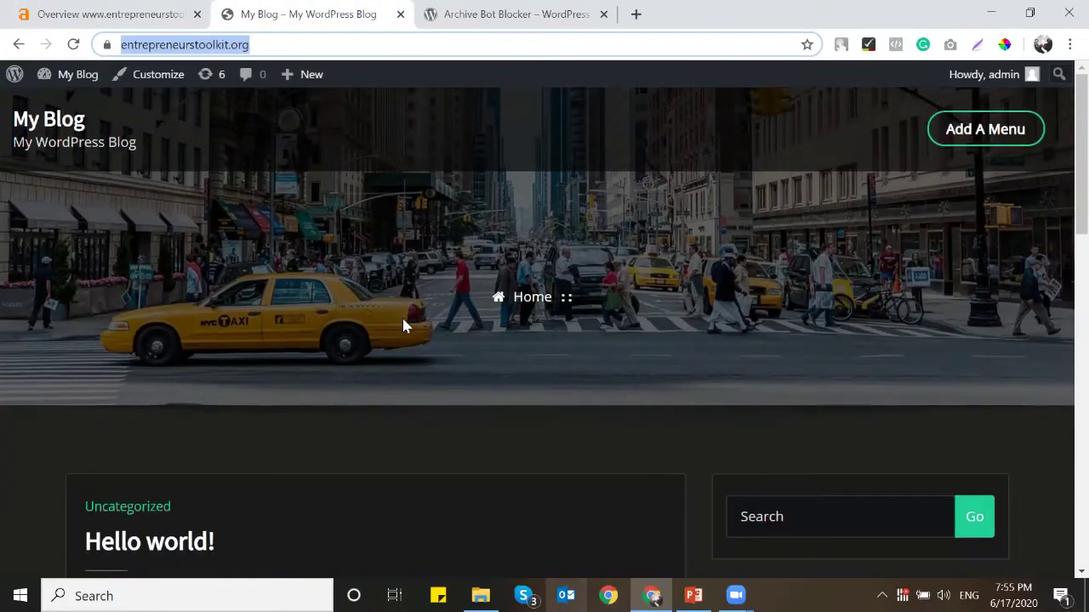
scroll(402, 315, down, 2)
click(71, 292)
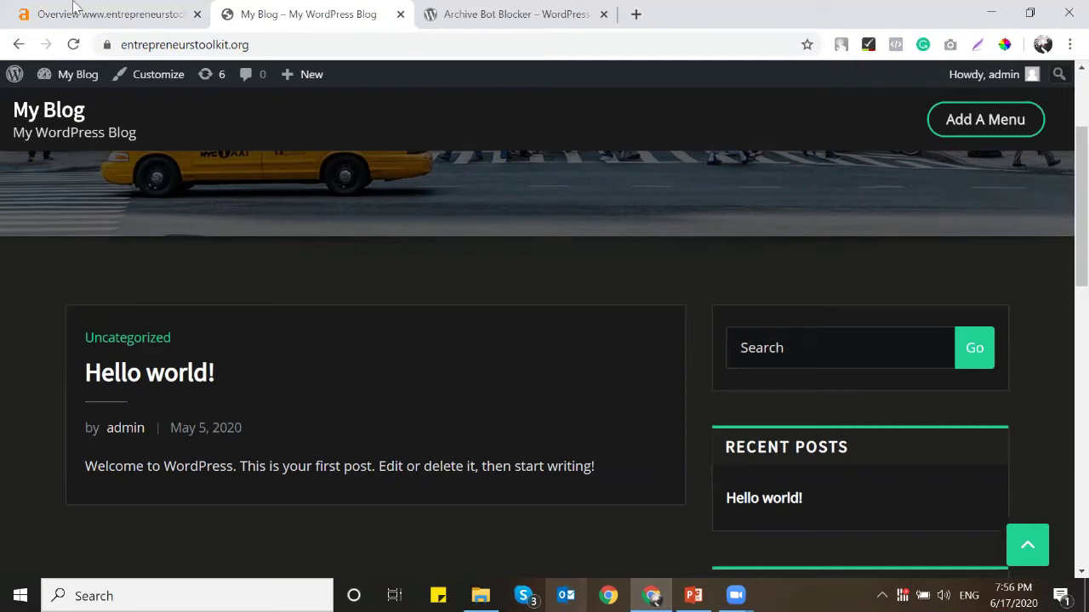
Step: Go back to Ahrefs and look through the list of domains linking to the site
click(34, 11)
scroll(197, 295, up, 1)
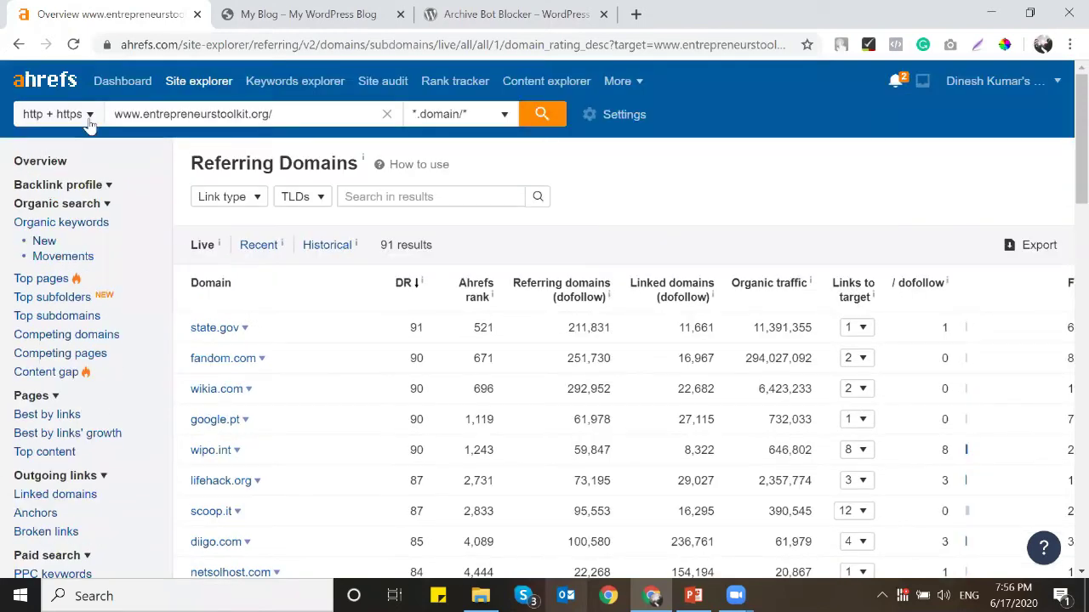
scroll(579, 224, down, 3)
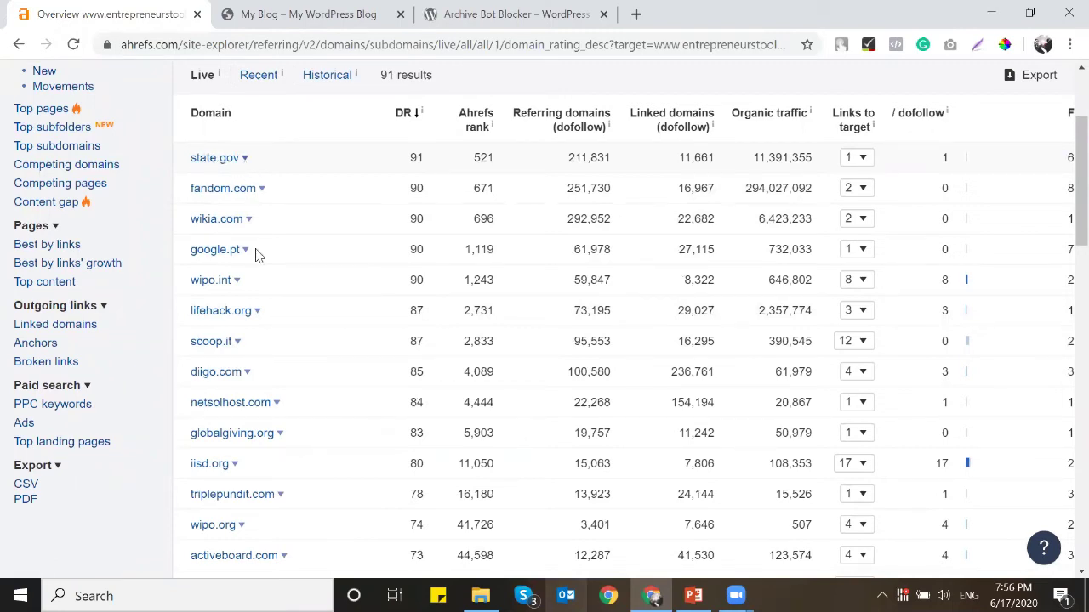
scroll(281, 282, down, 3)
scroll(281, 282, down, 2)
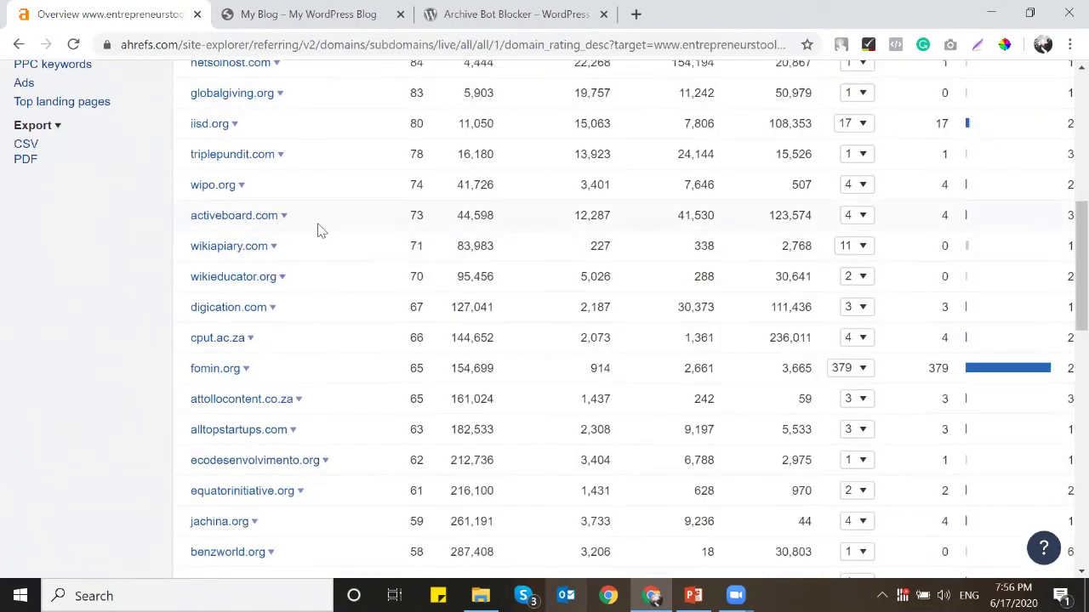
scroll(315, 231, up, 4)
Step: Highlight the org extension in the blog's web address, and open the domain's Overview report in Ahrefs
click(289, 13)
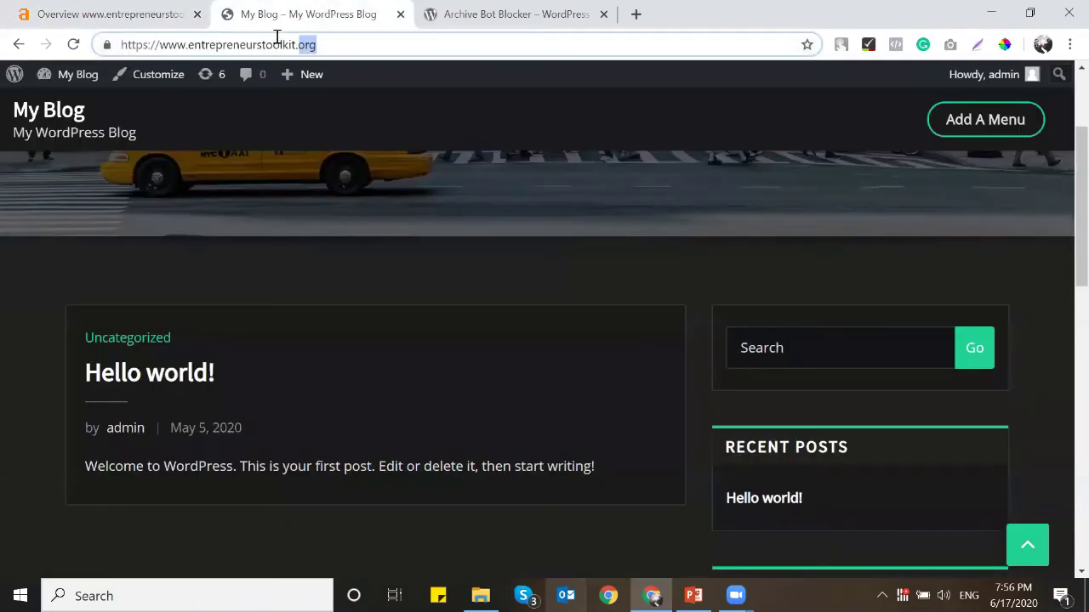
click(100, 10)
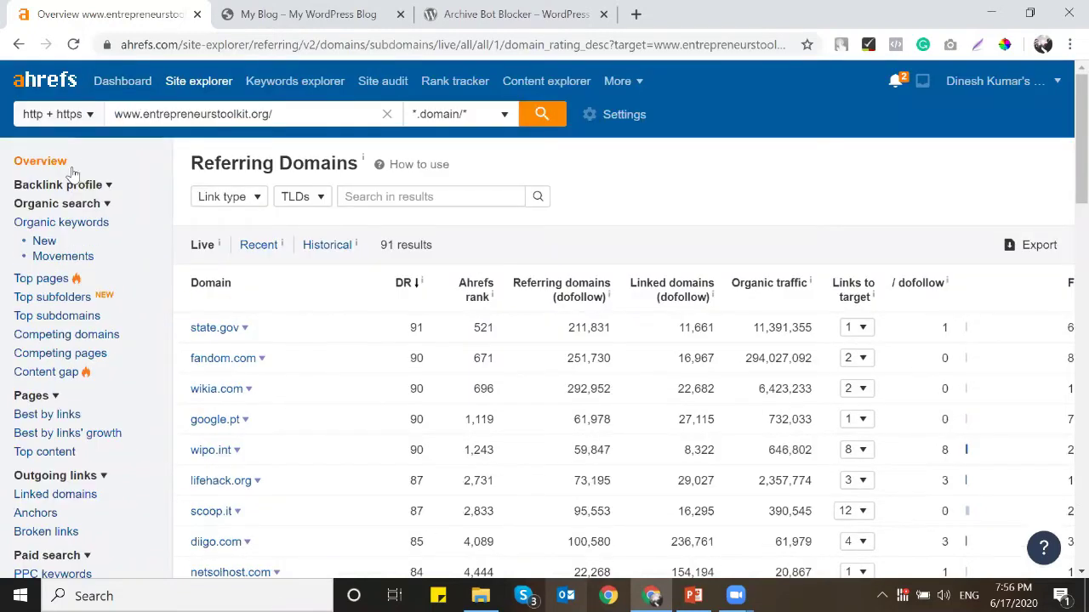
click(40, 160)
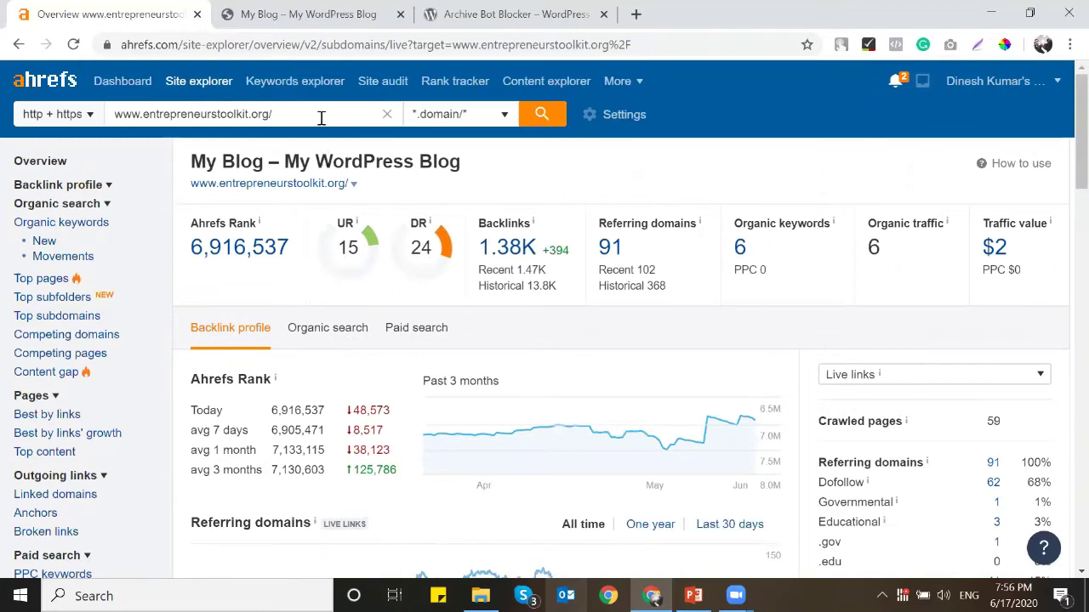
Step: Glance at the blog again, check the domain's Organic Keywords report in Ahrefs, and return to its Overview
click(346, 24)
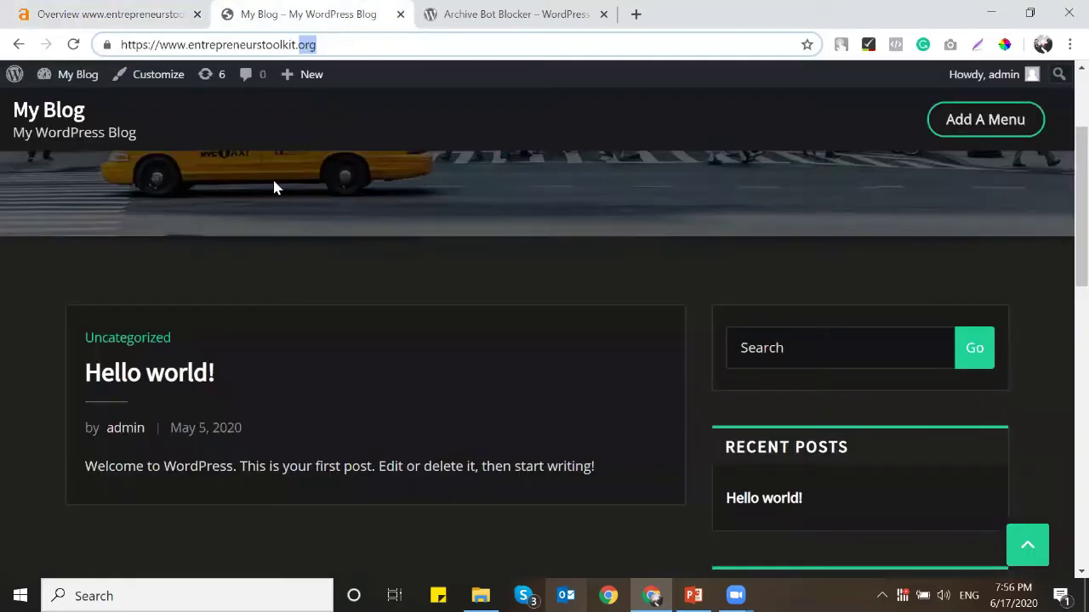
key(ctrl+shift+Tab)
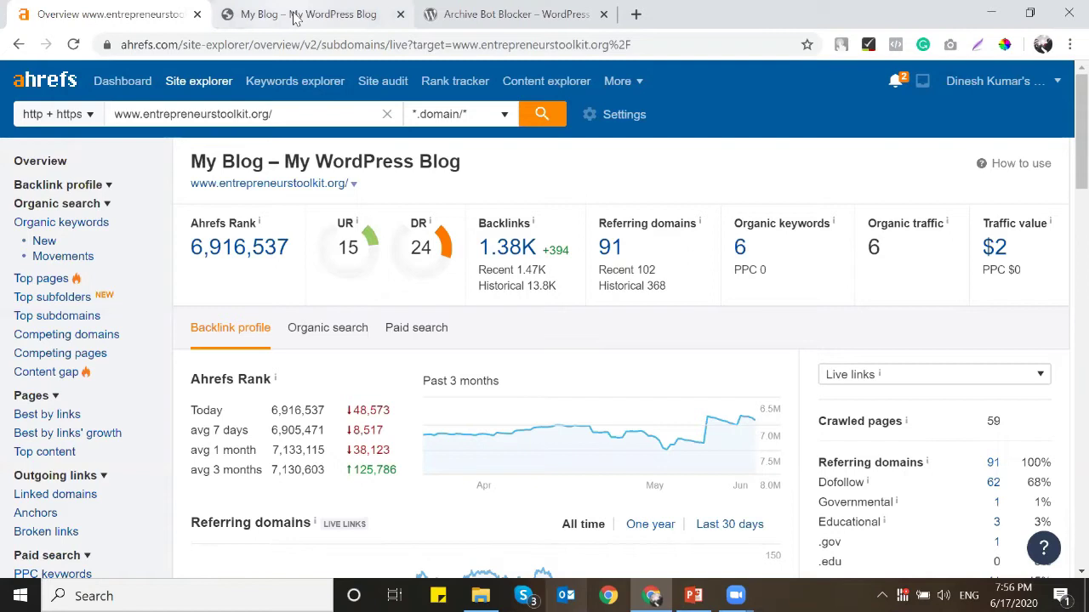
click(741, 247)
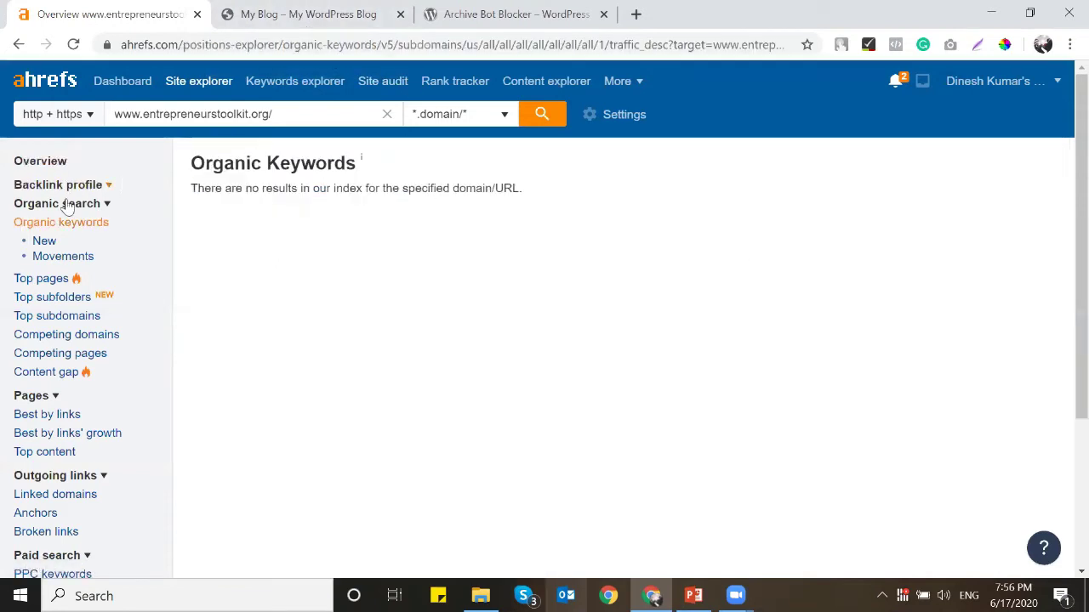
click(32, 162)
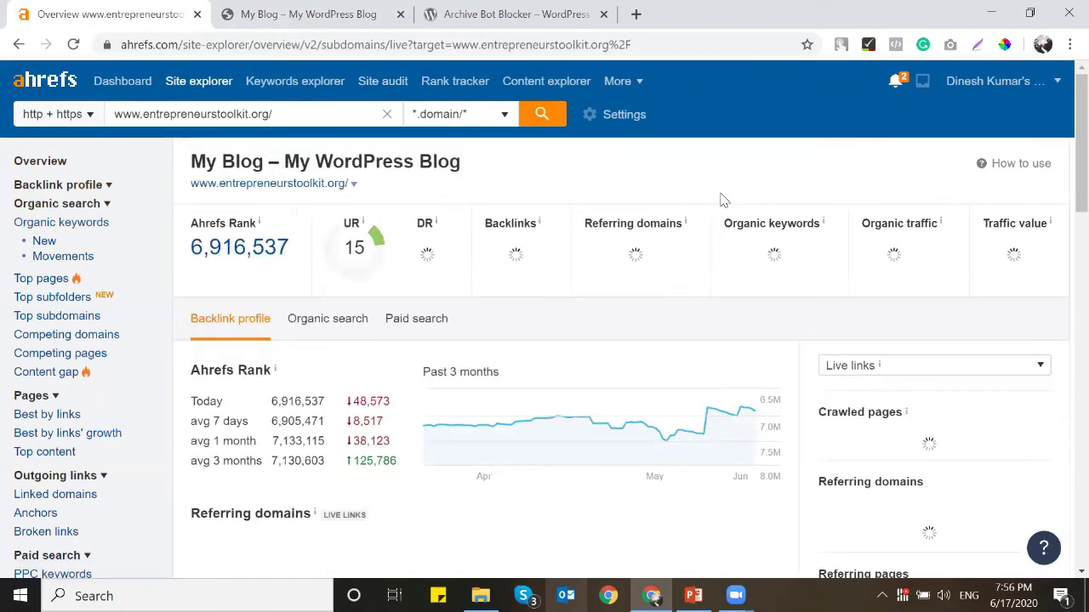
Step: Switch to the My Blog site and open its WordPress admin dashboard
click(309, 14)
mouse_move(68, 75)
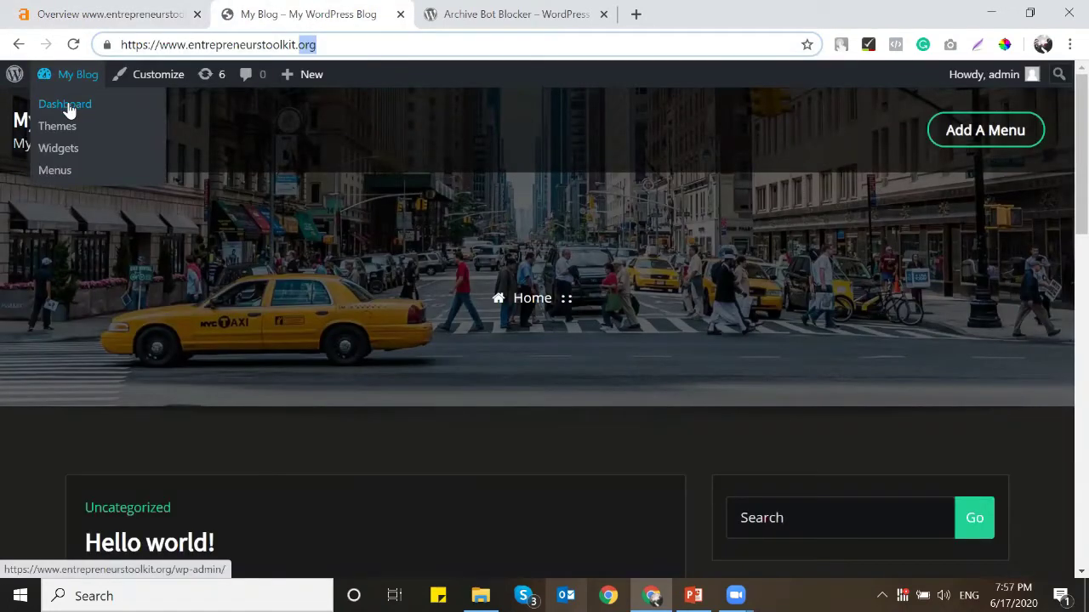
click(68, 104)
Step: Switch to the How to build PBN presentation in PowerPoint and highlight the basic pages listed on slide 2, including About Us and Contact
click(694, 596)
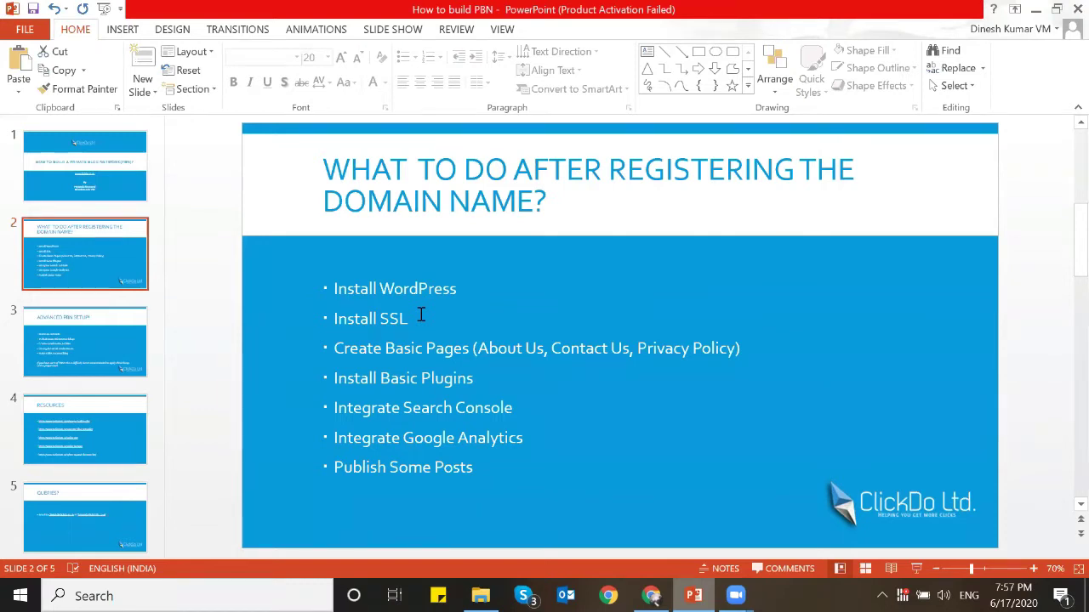
drag(467, 348, 739, 349)
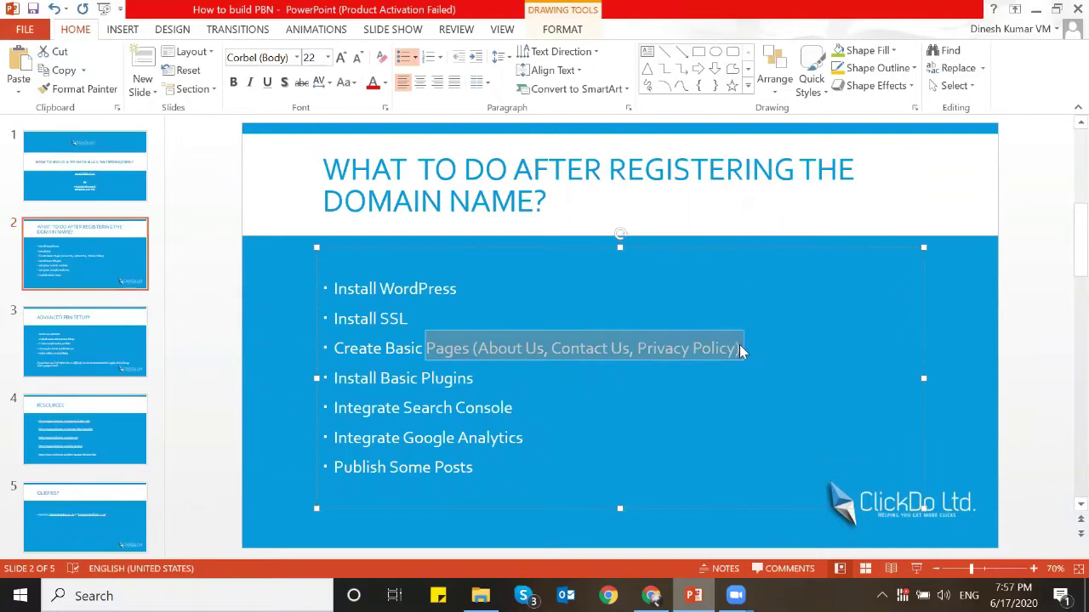
click(483, 343)
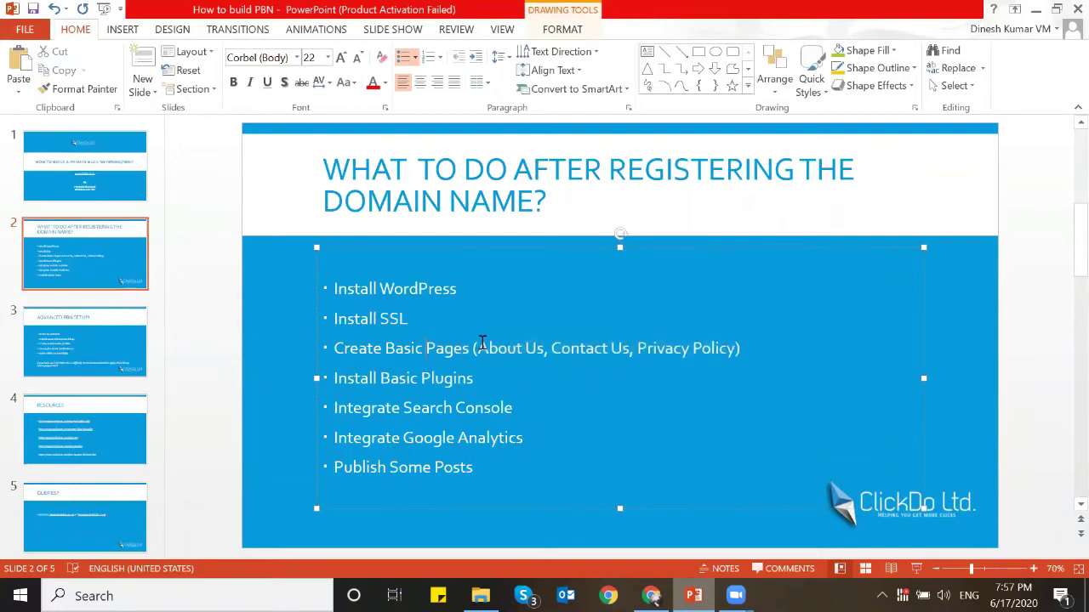
shift+click(543, 349)
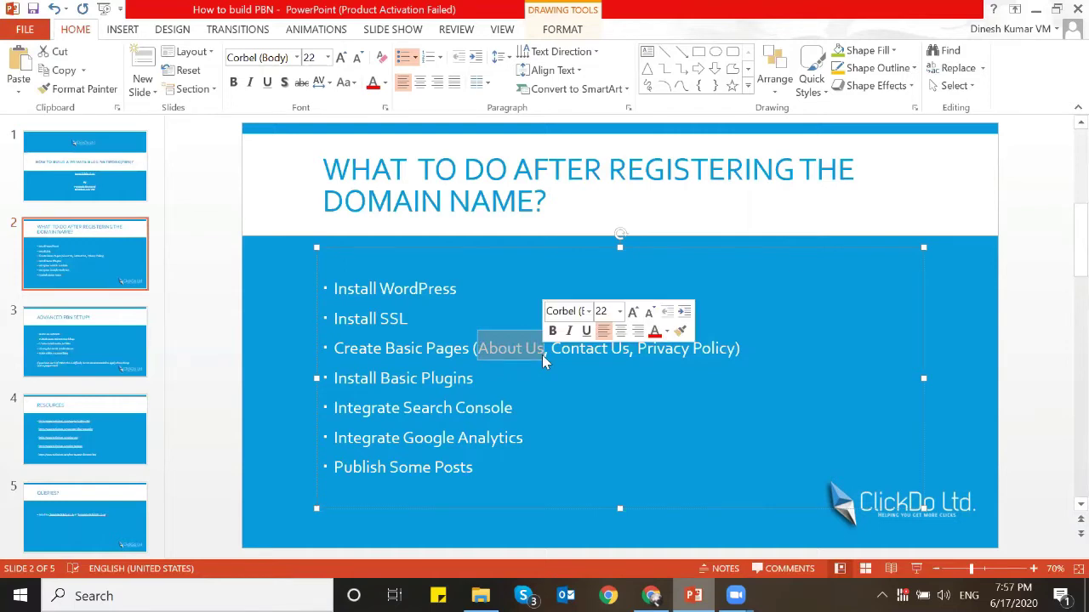
double_click(568, 358)
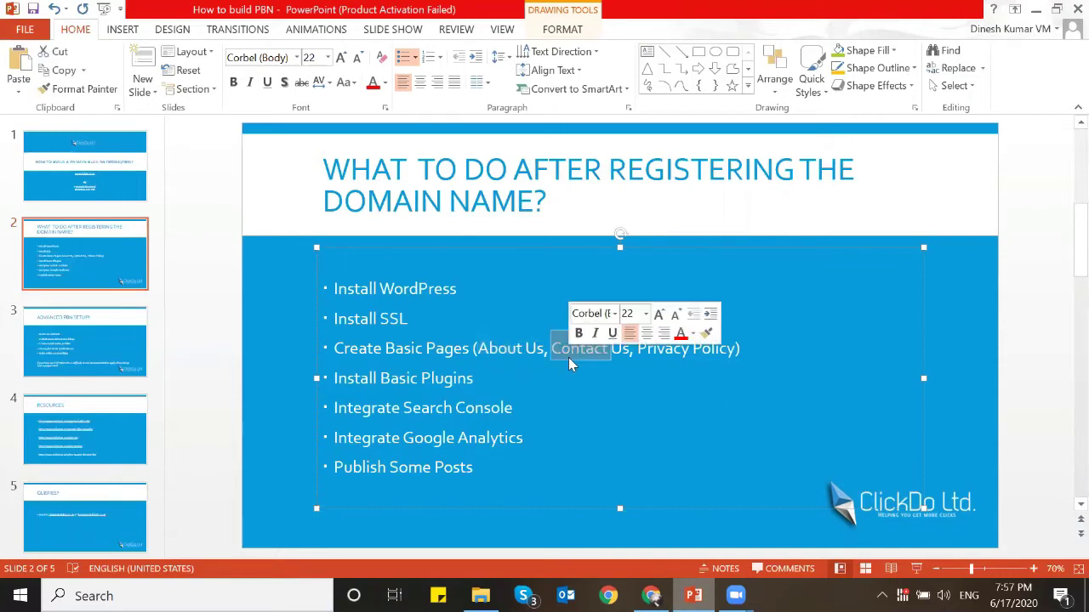
Step: Highlight Privacy Policy among the basic pages on slide 2, and open the list of all pages in the My Blog WordPress admin
double_click(660, 356)
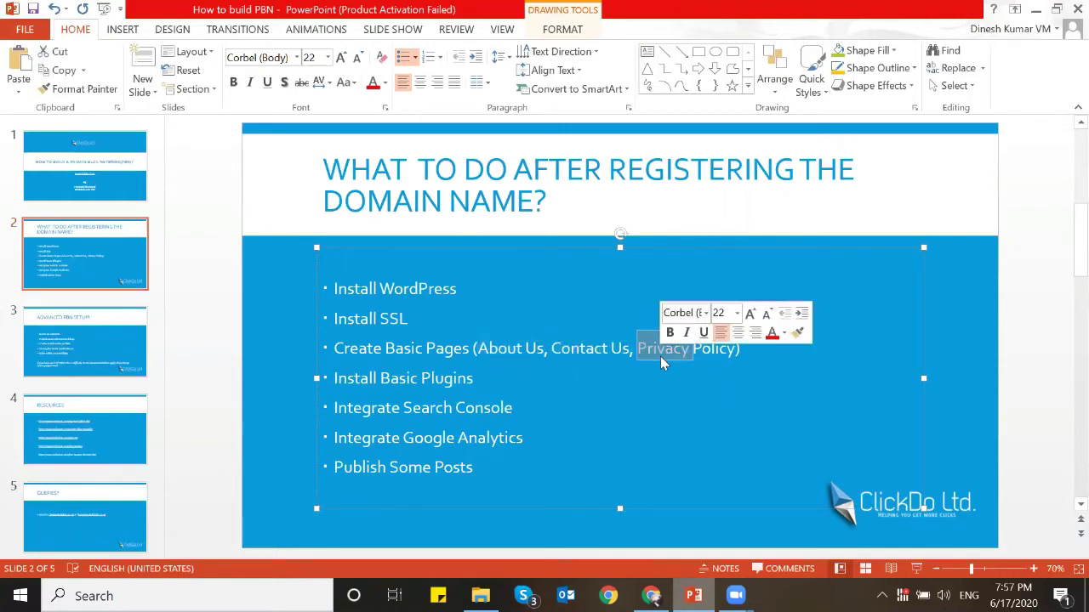
drag(638, 351, 724, 348)
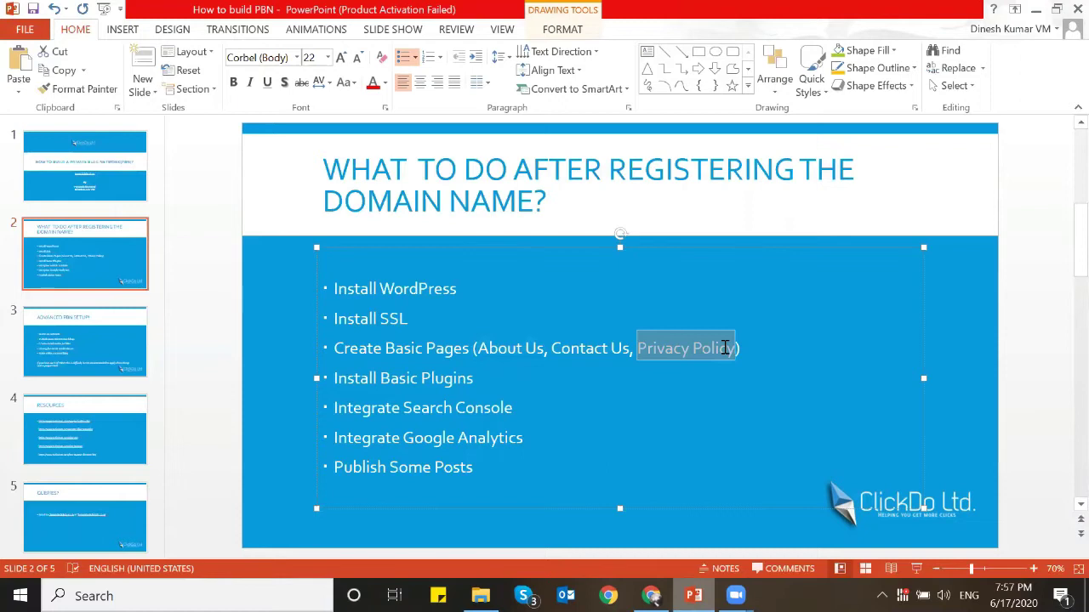
click(651, 596)
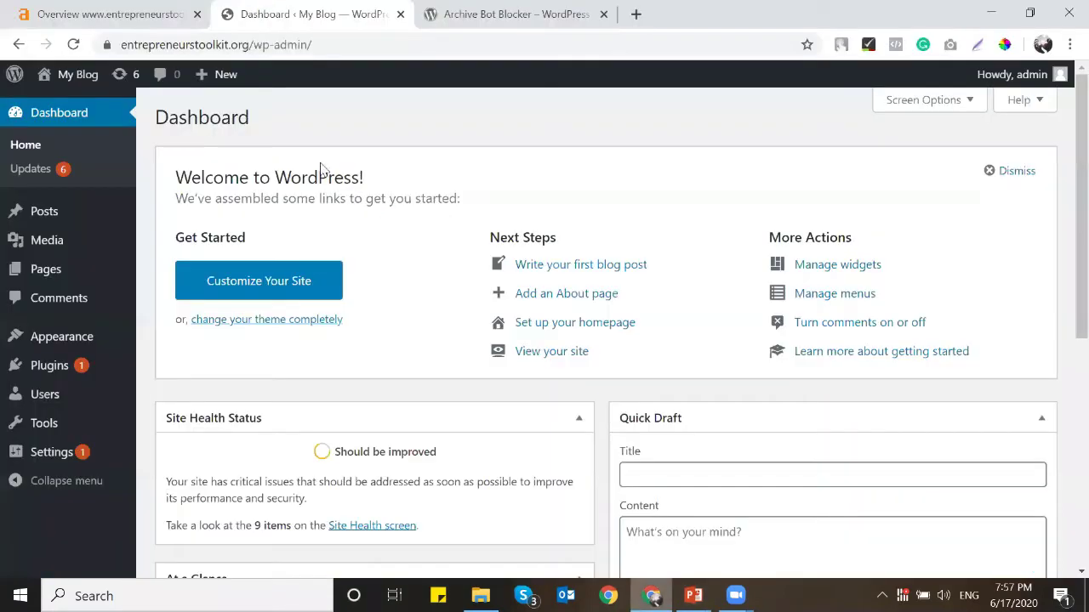
mouse_move(108, 211)
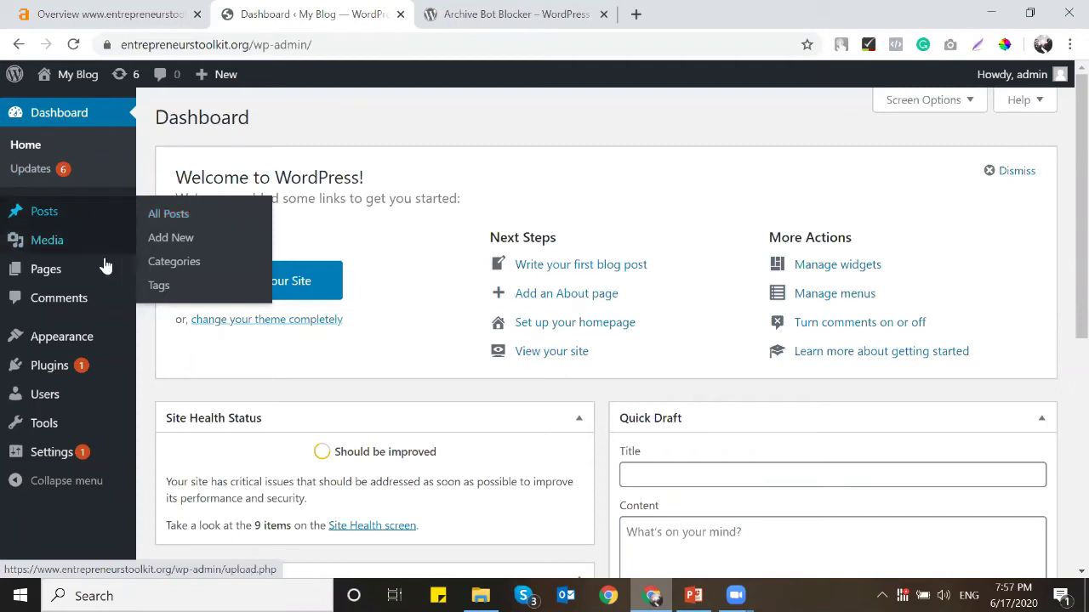
mouse_move(54, 269)
click(177, 271)
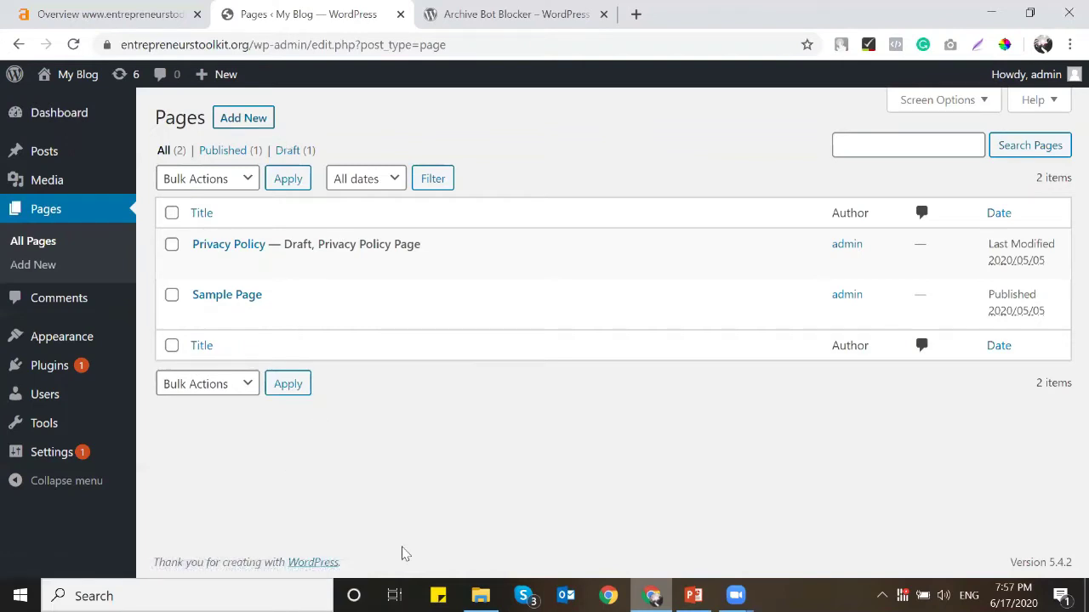
Step: Point out Install Basic Plugins on the PowerPoint slide, and open the Add Plugins page in the My Blog WordPress admin
key(alt+Tab)
click(397, 377)
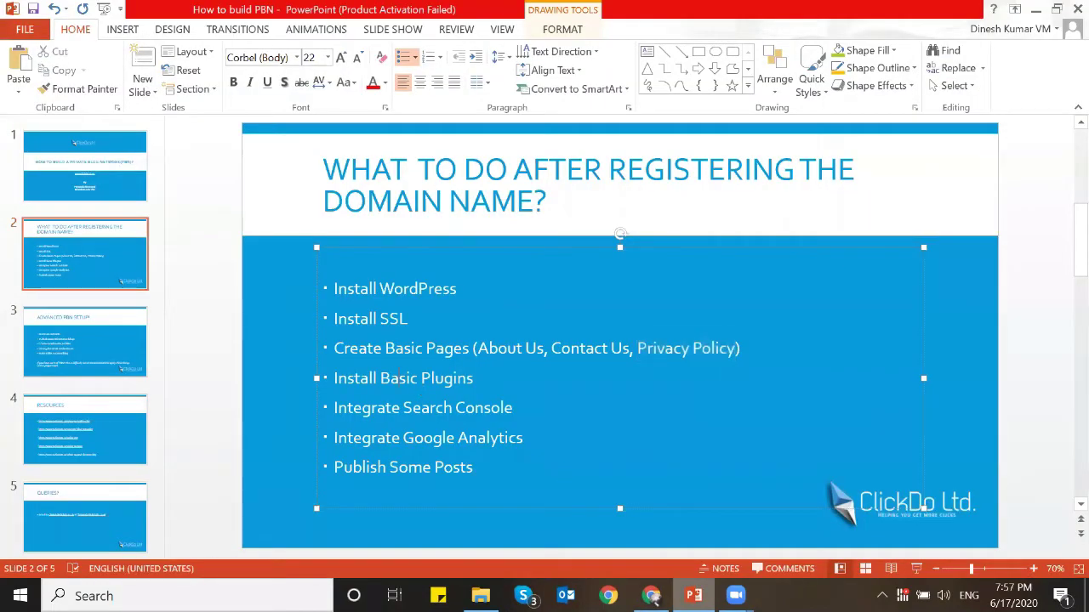
click(651, 596)
mouse_move(94, 366)
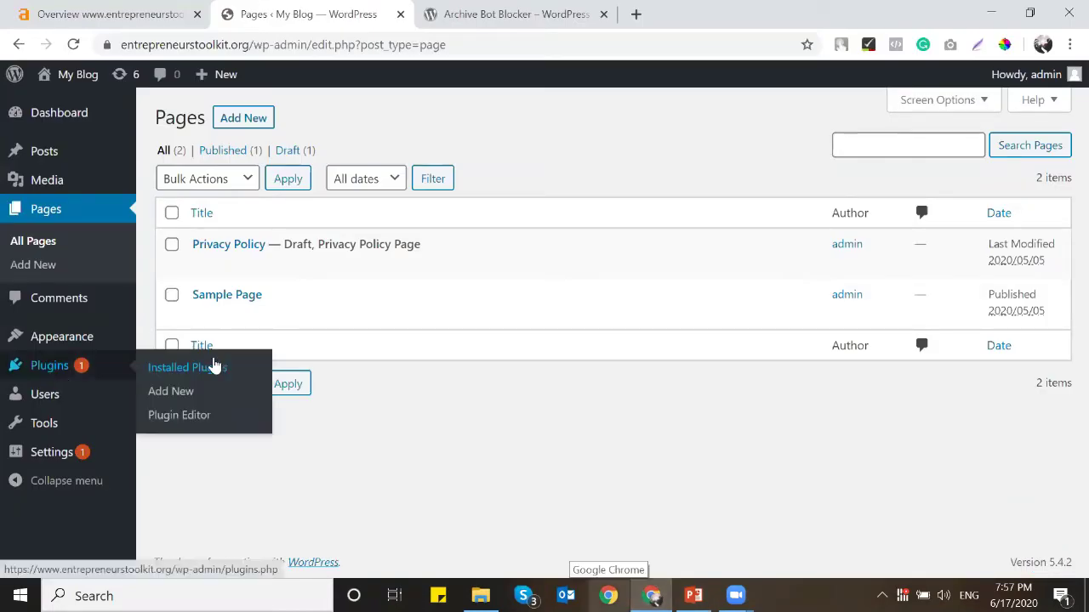
click(171, 391)
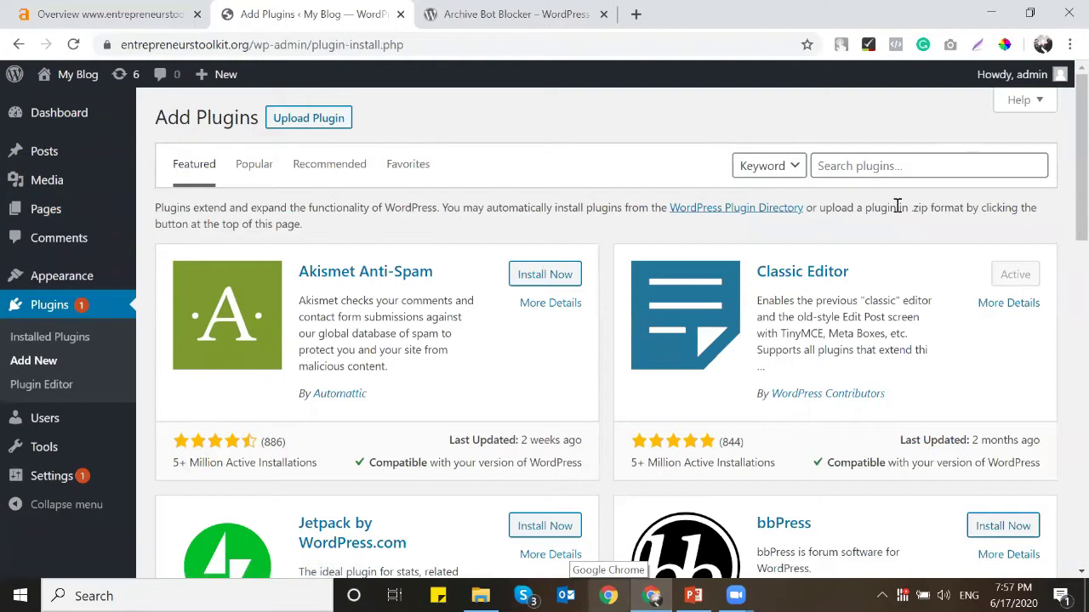
Step: Search the plugin directory for "all in one seo plugin", and install and activate All in One SEO Pack
click(901, 174)
text(all in one seo plugin)
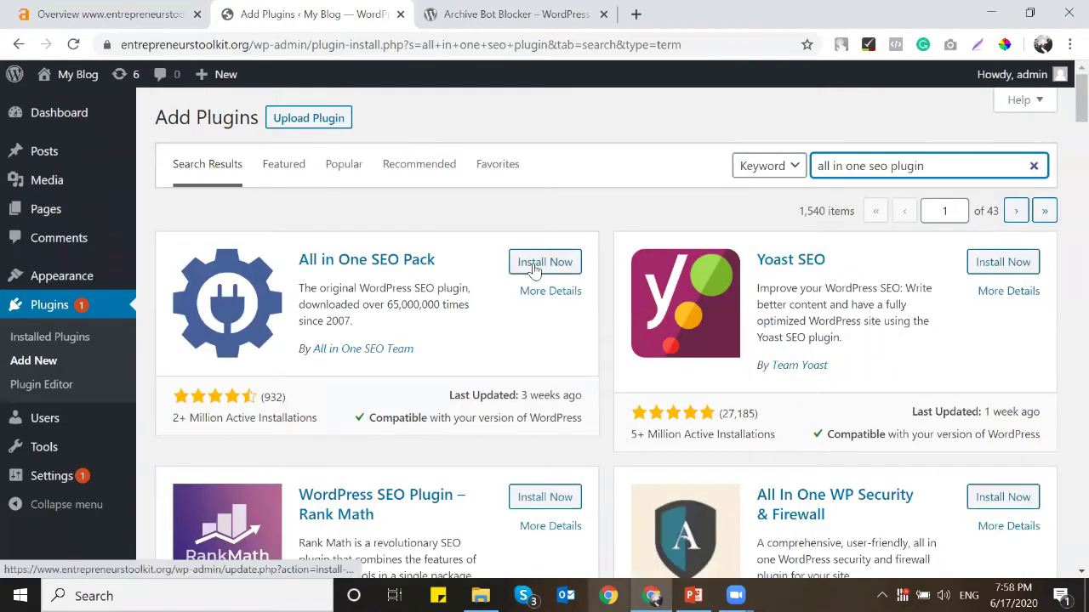
click(532, 265)
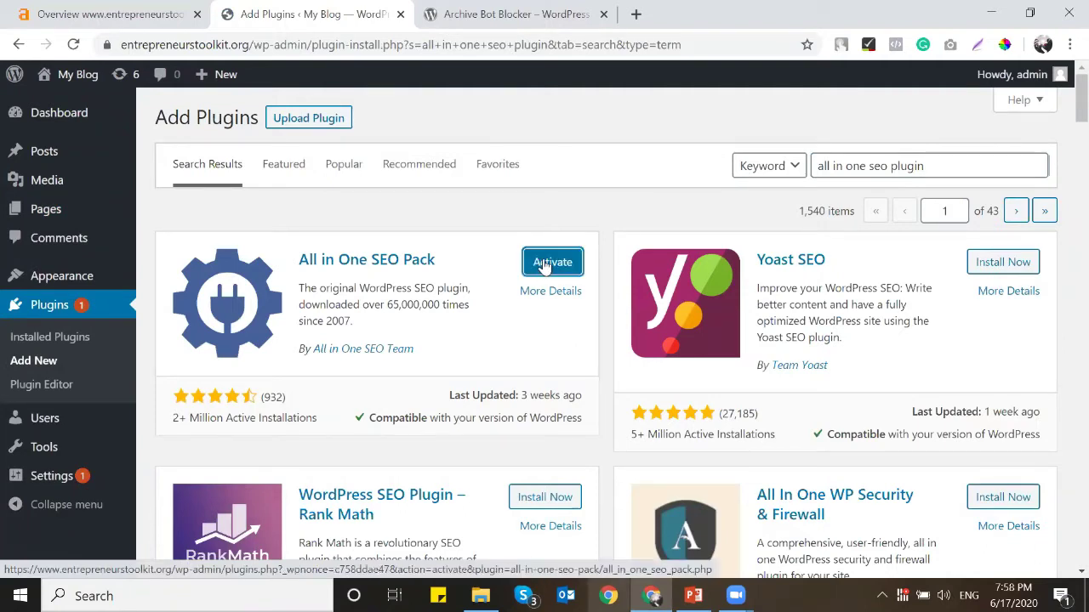
click(544, 264)
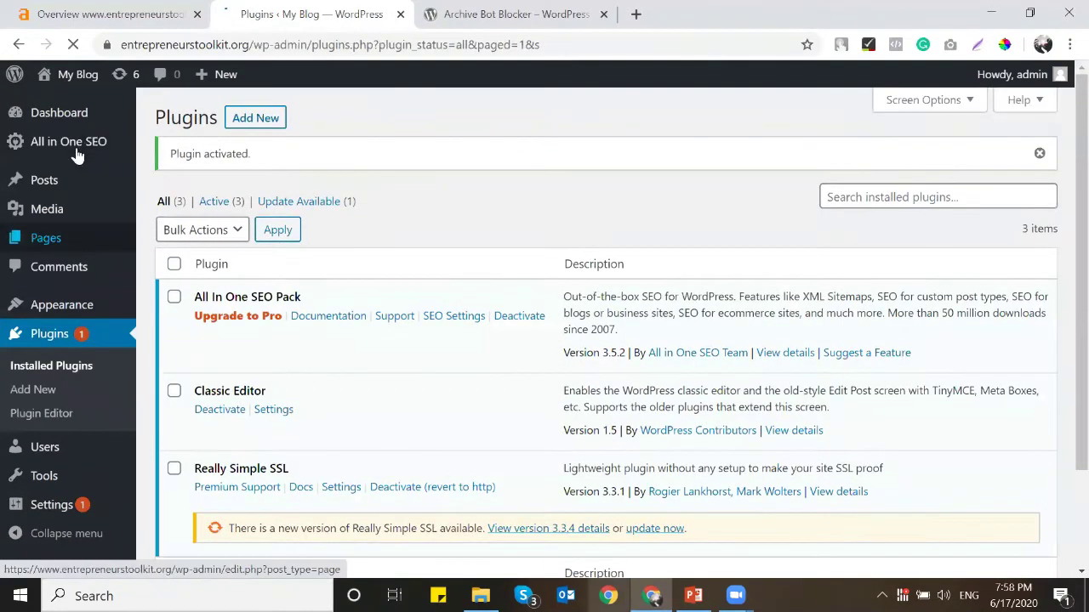
mouse_move(77, 153)
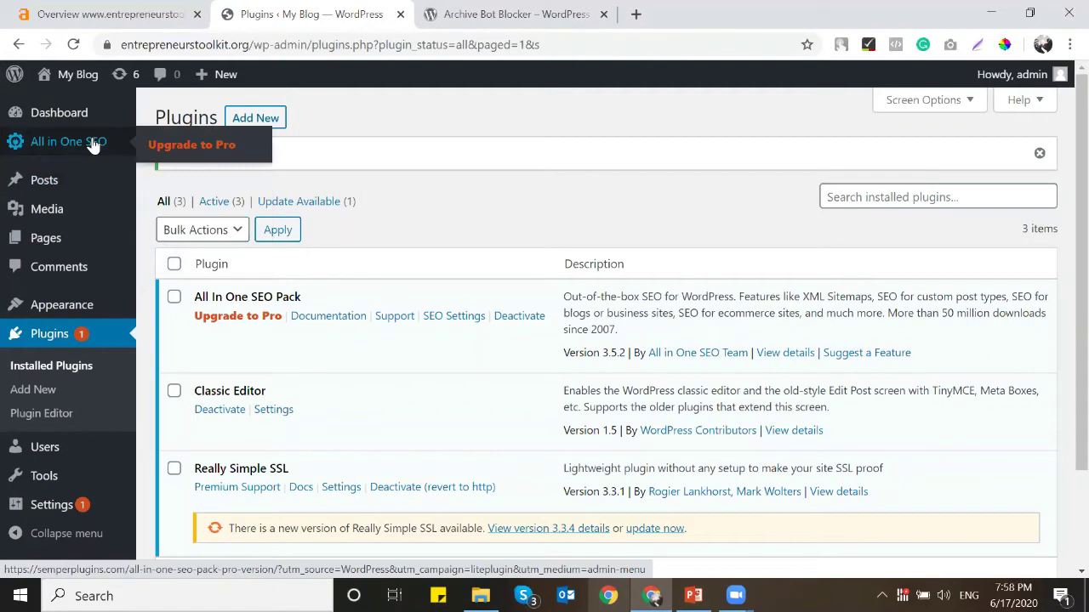
click(94, 144)
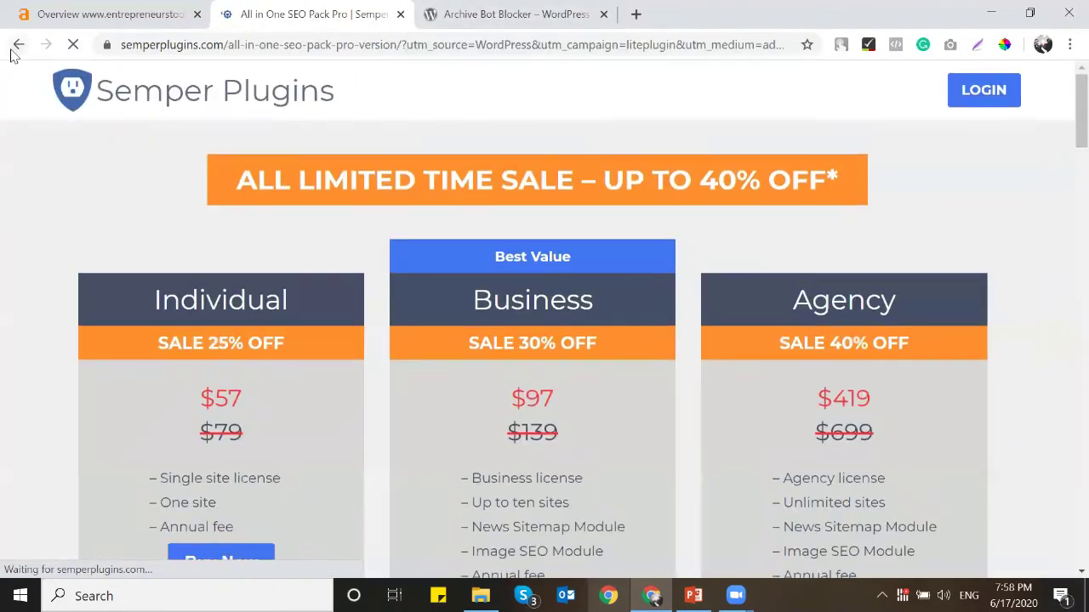
click(16, 47)
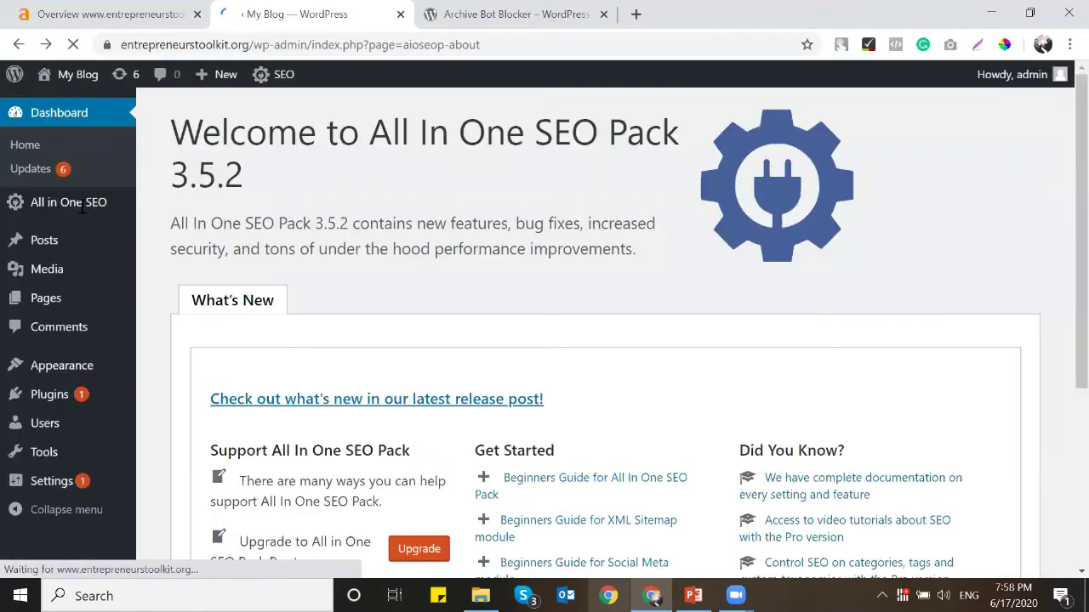
Step: Open the General Settings of All in One SEO and go to the Home Page Settings section
mouse_move(88, 209)
click(190, 211)
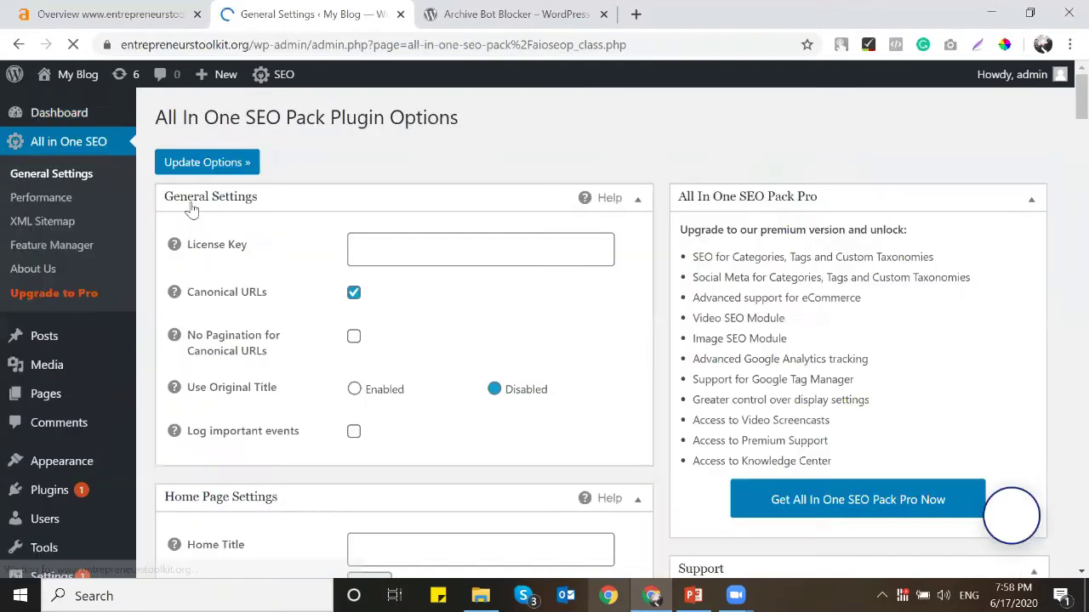
scroll(448, 246, down, 5)
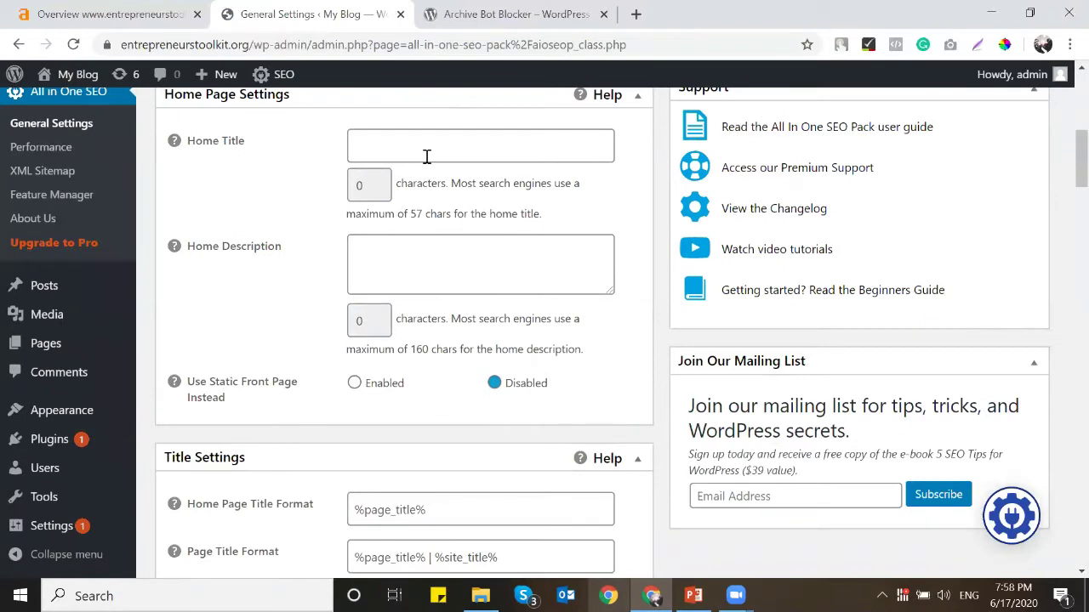
click(418, 253)
scroll(464, 289, up, 2)
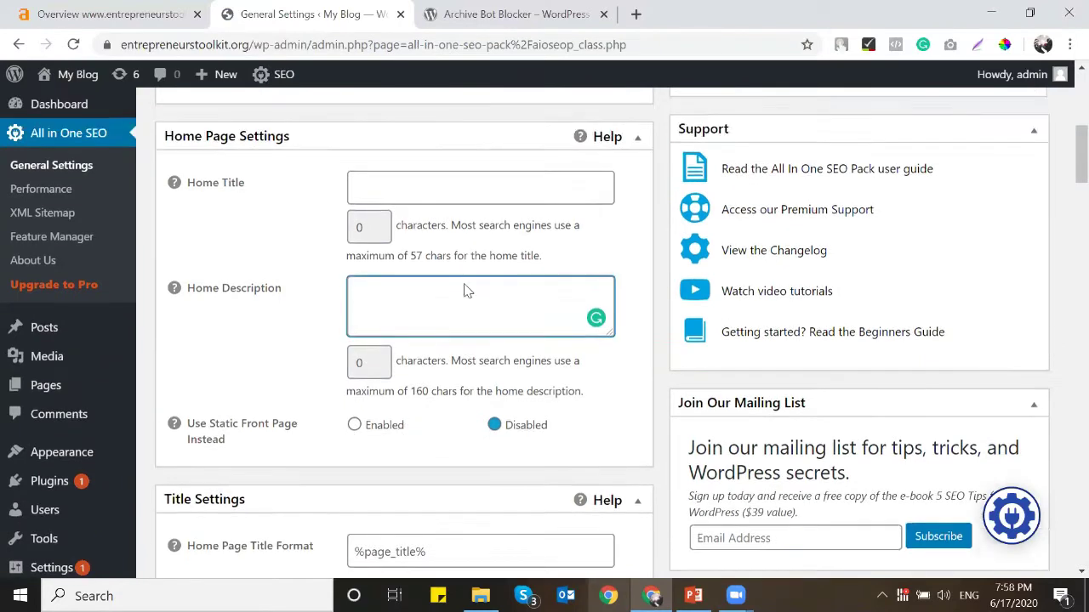
Step: Set the Home Title to "Entrepreneurs Toolkit | Online Resource Hub For Entrepreneurs", correcting the spelling of its last word
click(462, 314)
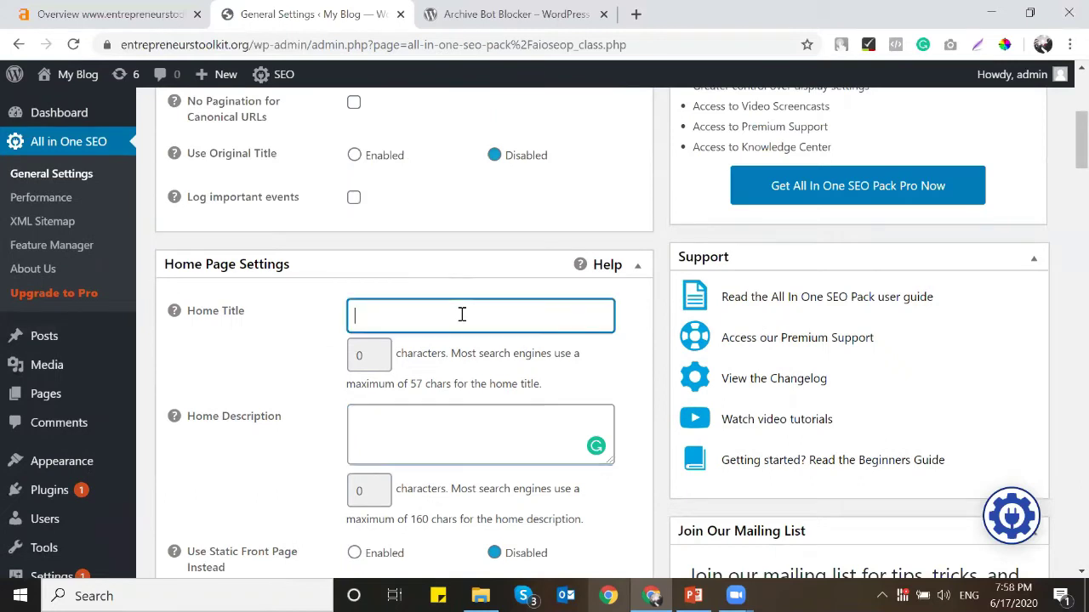
text(Entrepreneurs Toolkit)
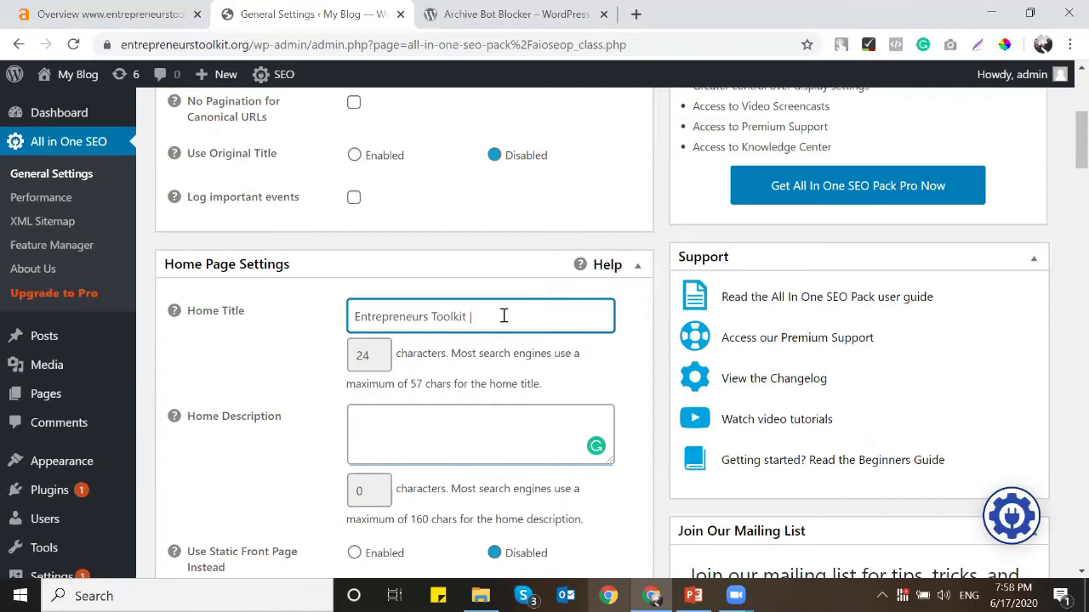
text(| Online Resource Hu)
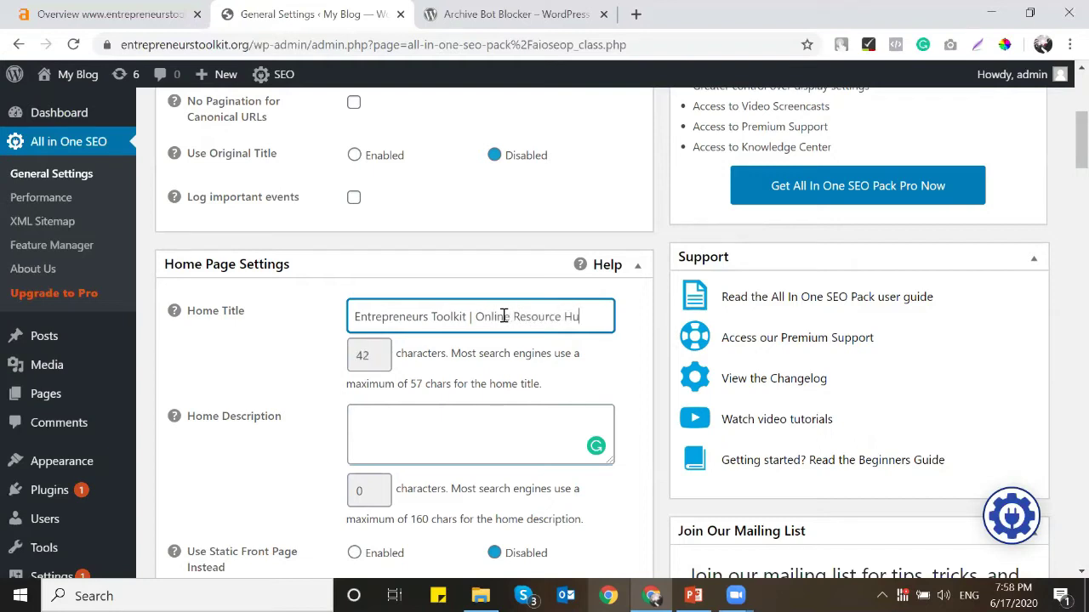
text(b For Entrep)
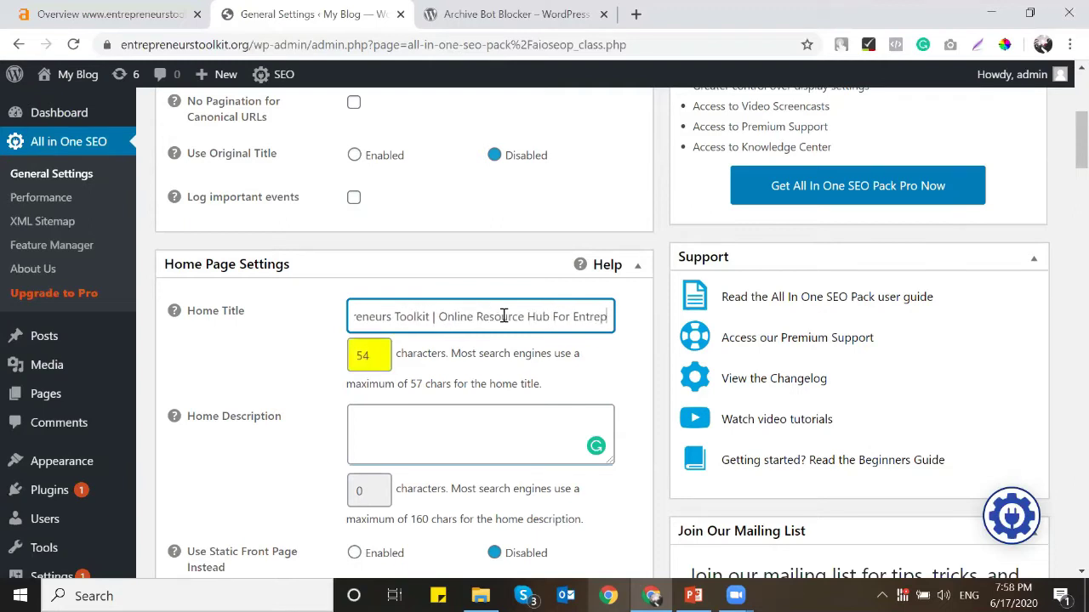
text(renuers)
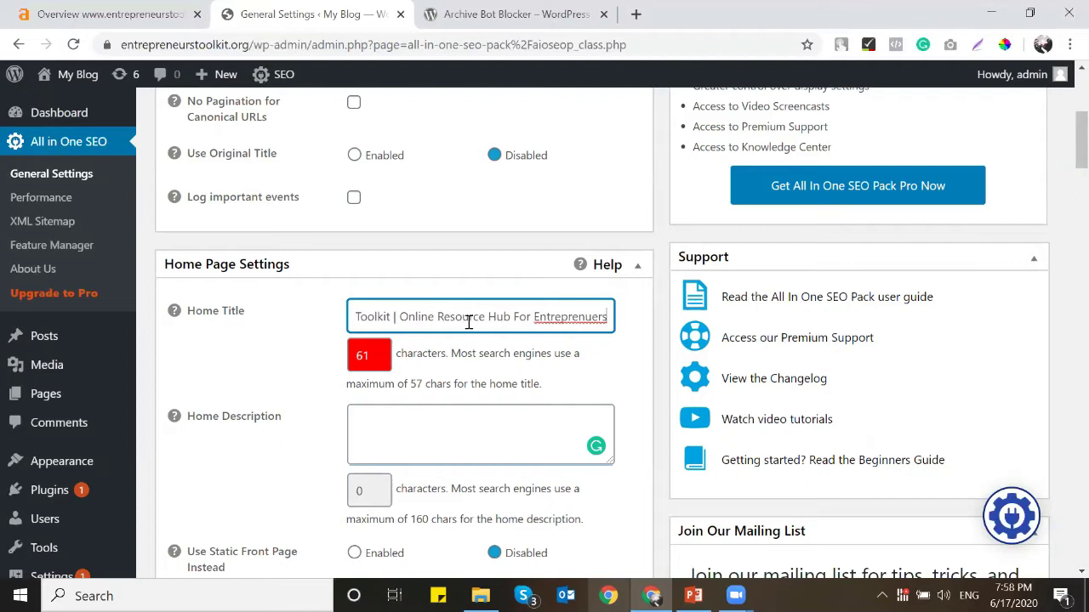
right_click(574, 320)
click(630, 336)
key(Return)
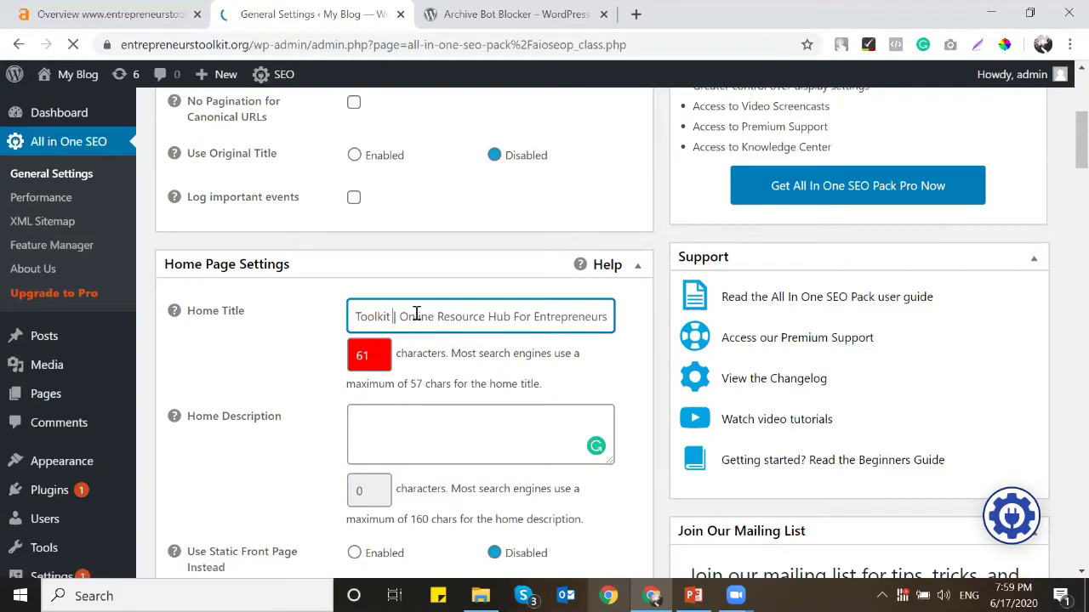
Step: Copy "Entrepreneurs Toolkit |" from the start of the Home Title and remove it, leaving "Online Resource Hub For Entrepreneurs"
scroll(416, 311, down, 4)
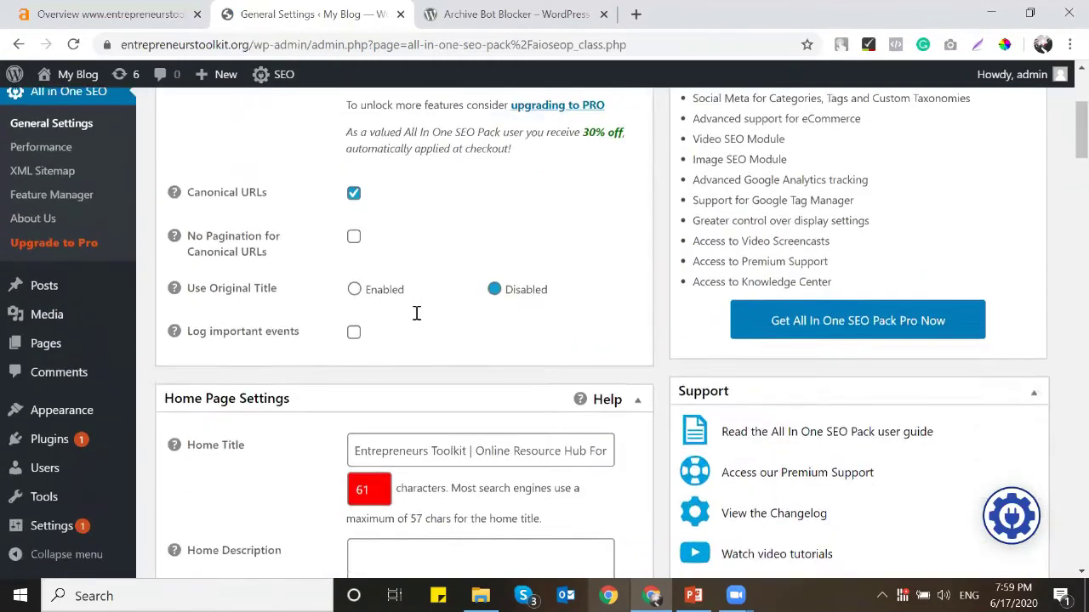
drag(475, 362, 316, 369)
key(ctrl+c)
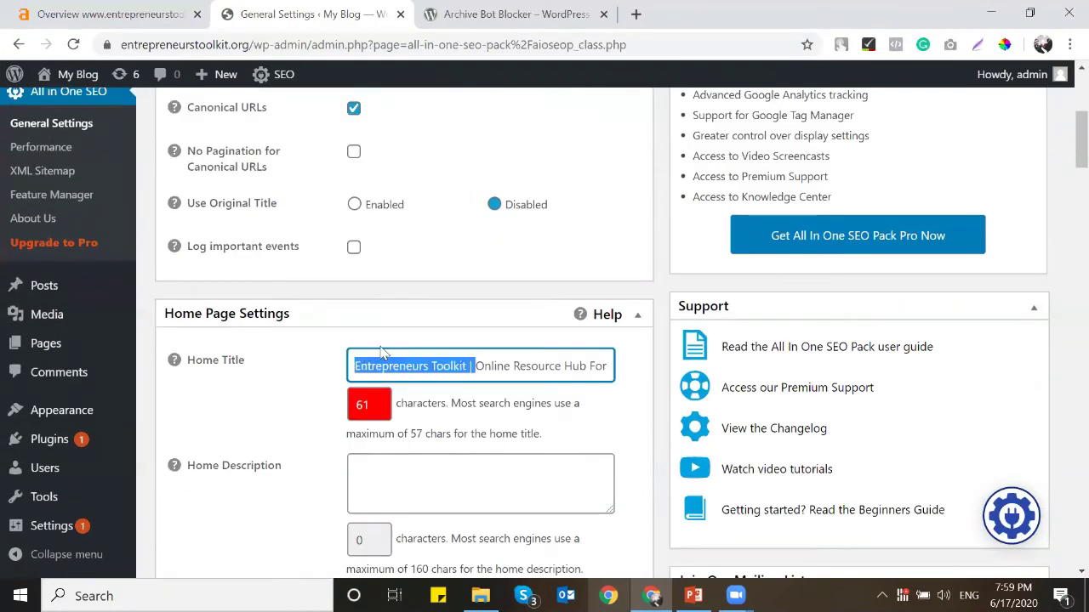
key(BackSpace)
key(Delete)
text(O)
click(595, 367)
key(ctrl+v)
click(560, 366)
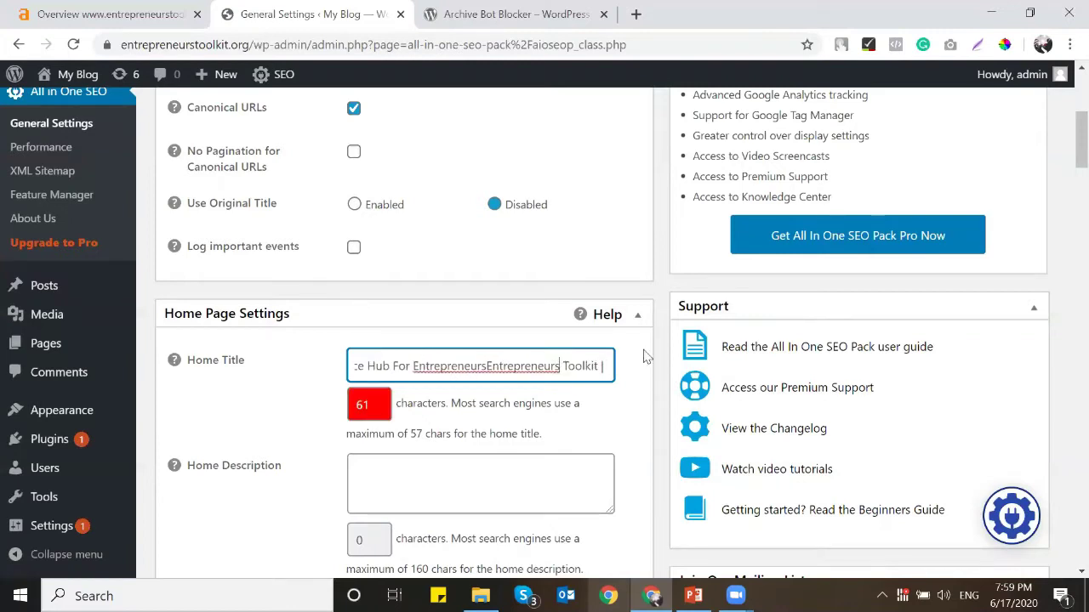
key(Delete)
key(Delete)
key(Delete)
key(Delete)
key(Delete)
key(Delete)
key(Delete)
key(Delete)
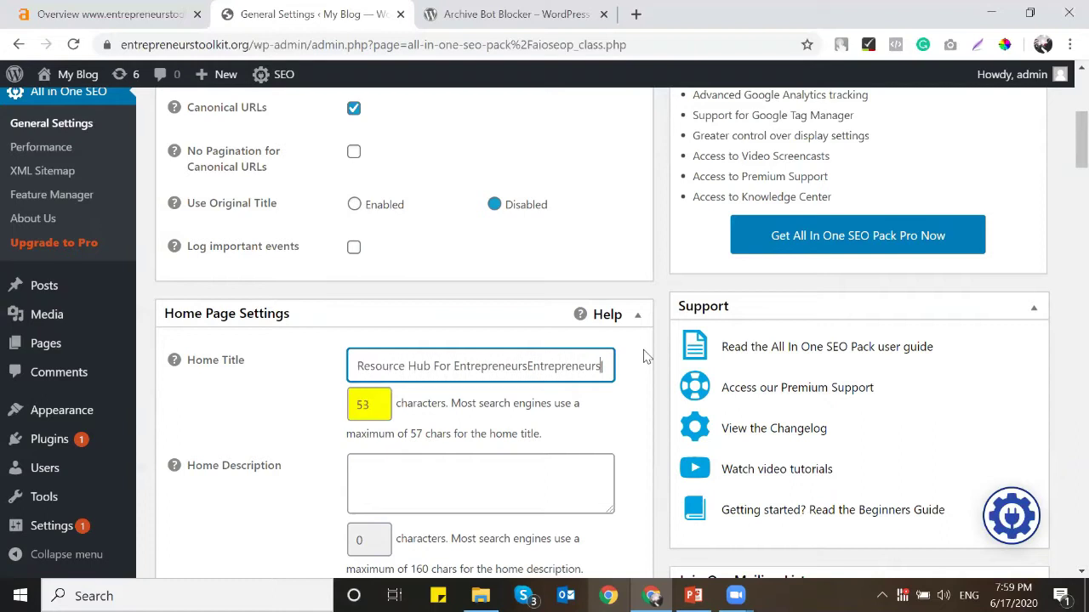
key(Delete)
key(BackSpace)
key(BackSpace)
key(BackSpace)
key(BackSpace)
key(BackSpace)
key(BackSpace)
key(BackSpace)
key(BackSpace)
key(BackSpace)
key(BackSpace)
key(BackSpace)
key(BackSpace)
key(BackSpace)
key(BackSpace)
key(BackSpace)
key(BackSpace)
key(BackSpace)
key(BackSpace)
key(BackSpace)
key(BackSpace)
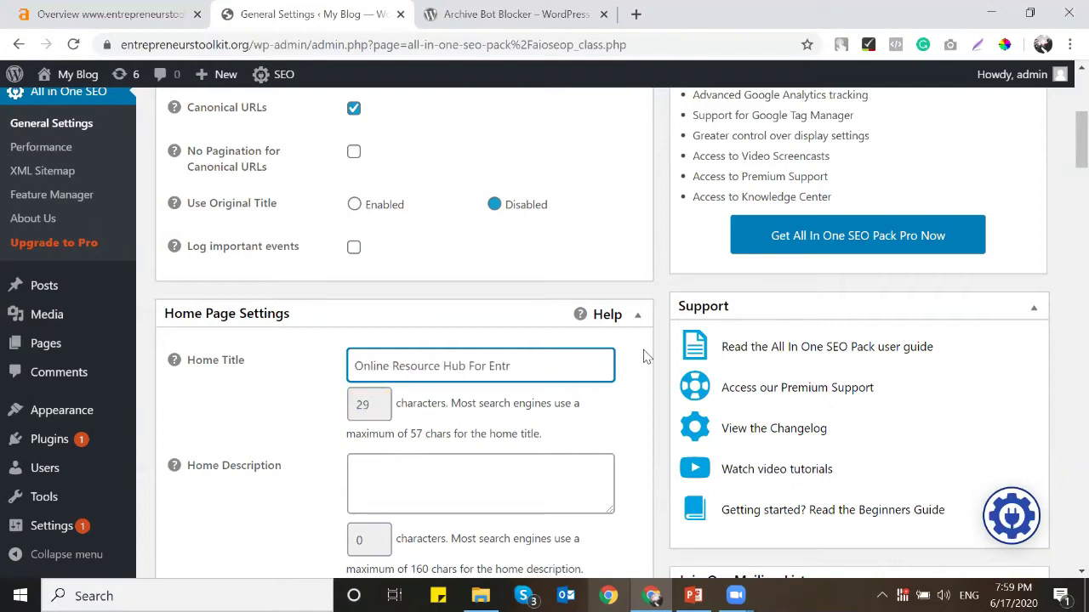
key(ctrl+z)
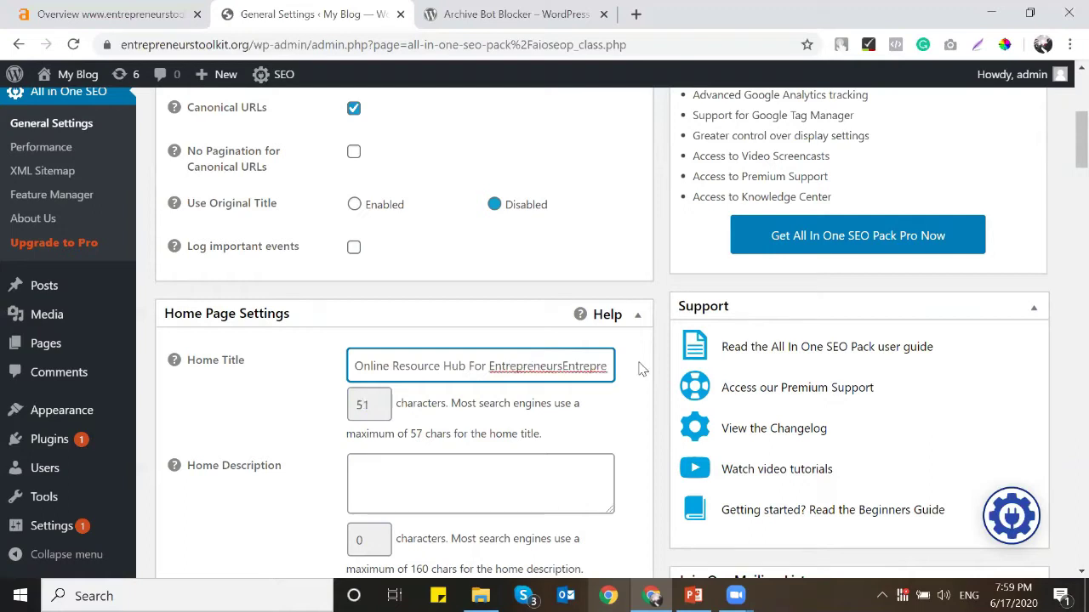
drag(564, 363, 608, 357)
key(BackSpace)
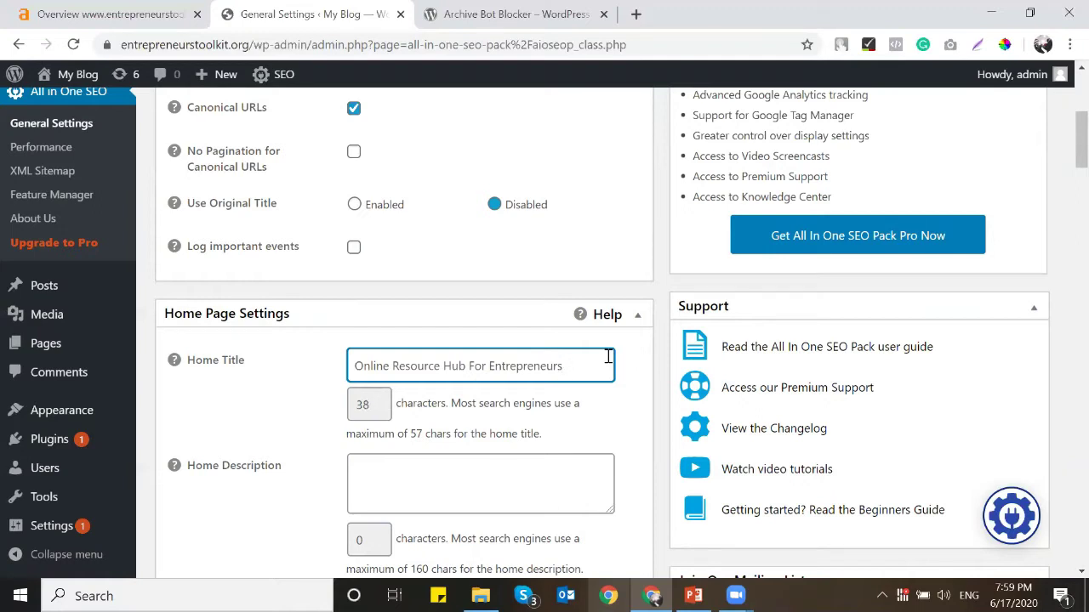
Step: Complete the Home Title as "Online Resource Hub For Entrepreneurs | Entrepreneurs Toolkit", reusing the word Entrepreneurs from the title
double_click(559, 367)
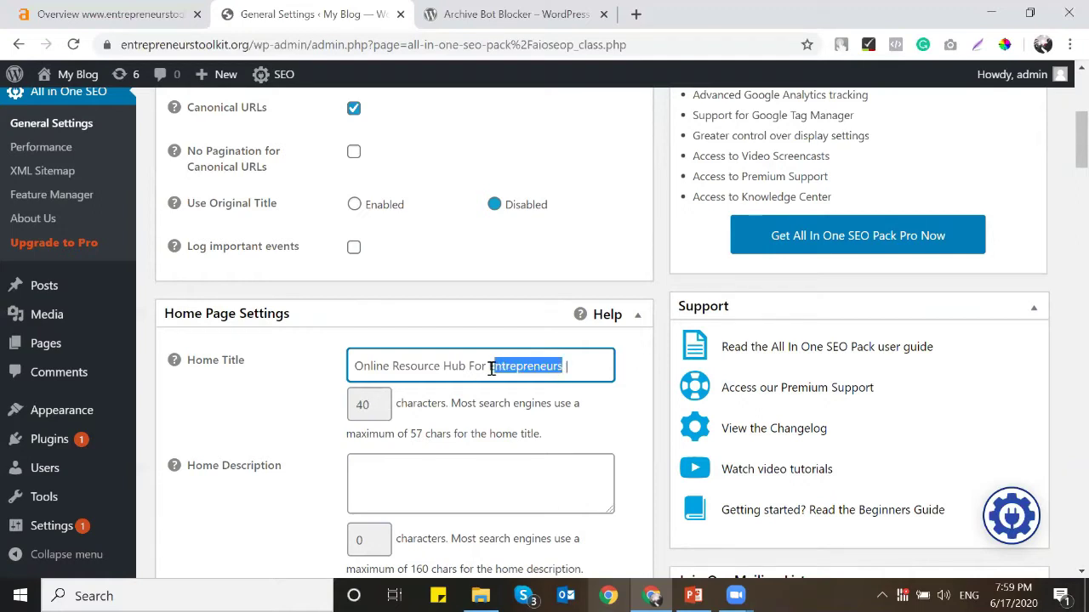
key(ctrl+c)
click(584, 366)
key(ctrl+v)
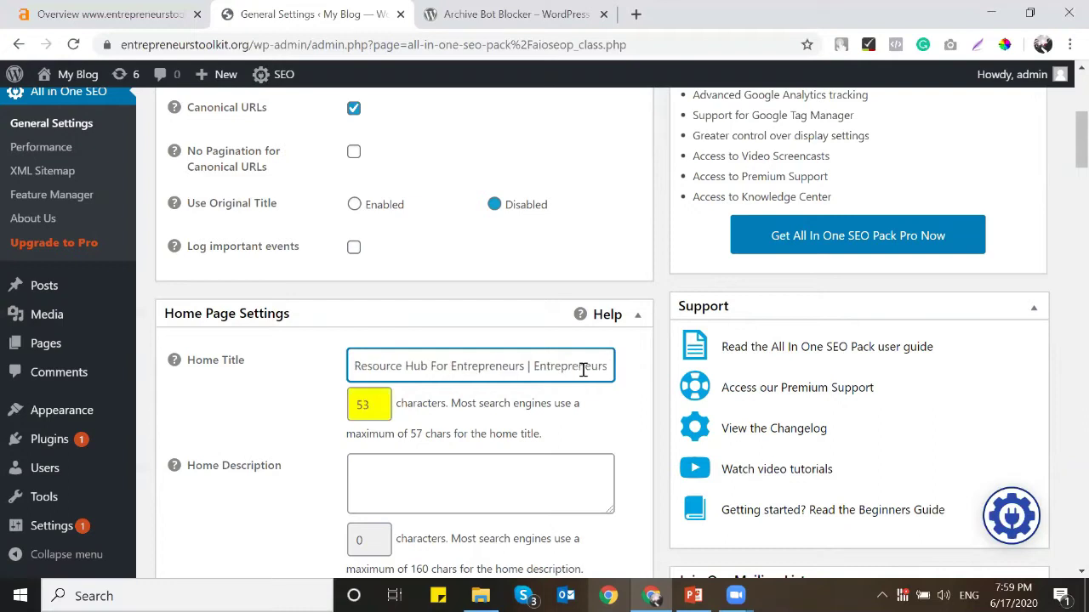
text(Toolk)
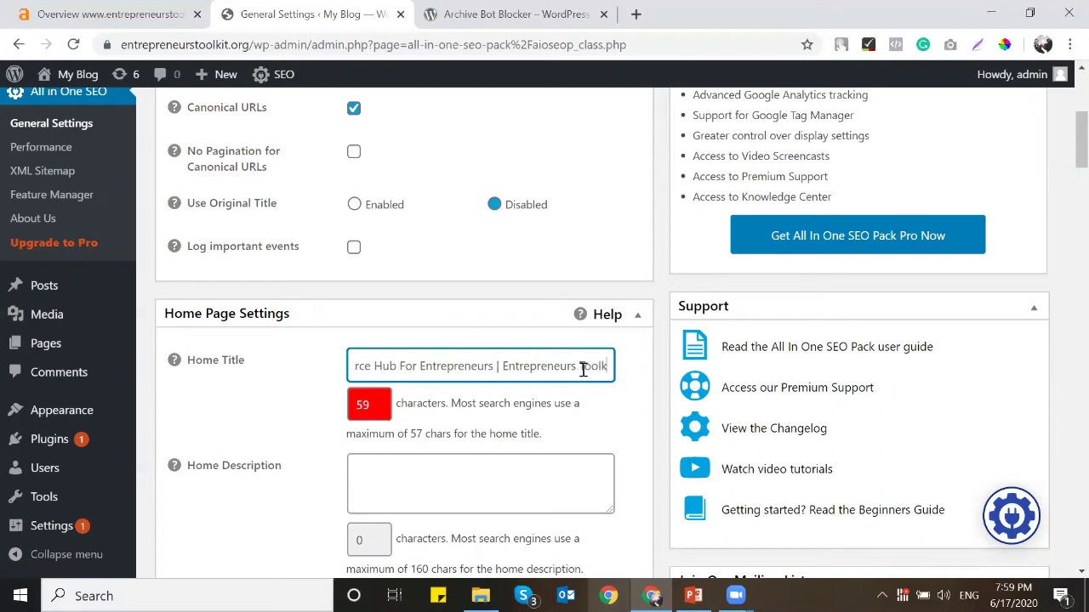
text(it)
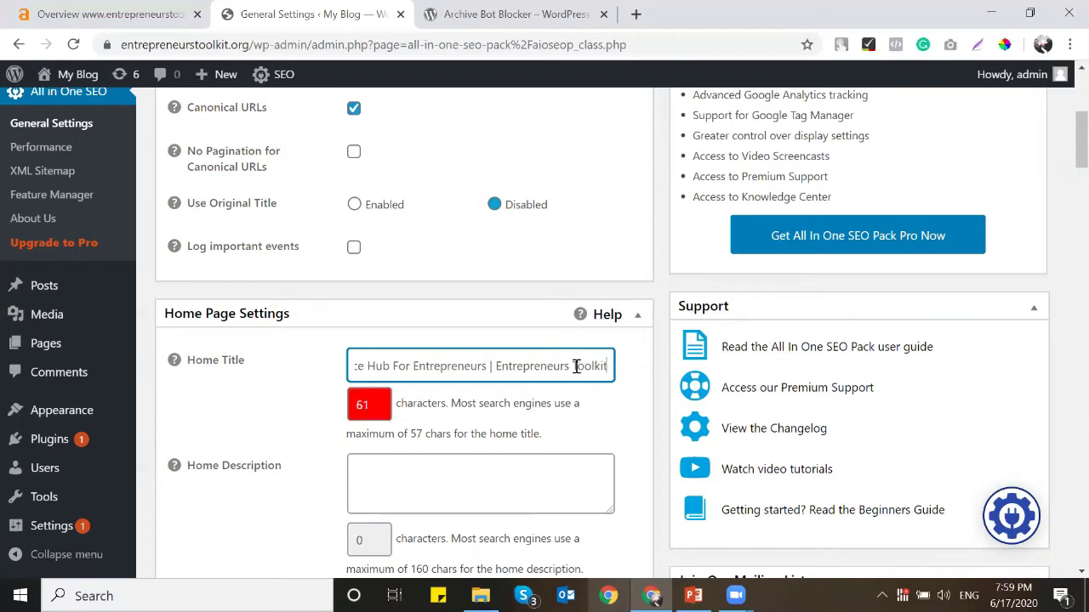
key(Left)
key(Left)
key(Left)
key(Left)
key(Left)
key(Left)
key(Left)
key(Left)
key(Left)
key(Left)
key(Left)
key(Left)
key(Left)
key(Left)
click(487, 367)
key(BackSpace)
key(BackSpace)
key(BackSpace)
text(For)
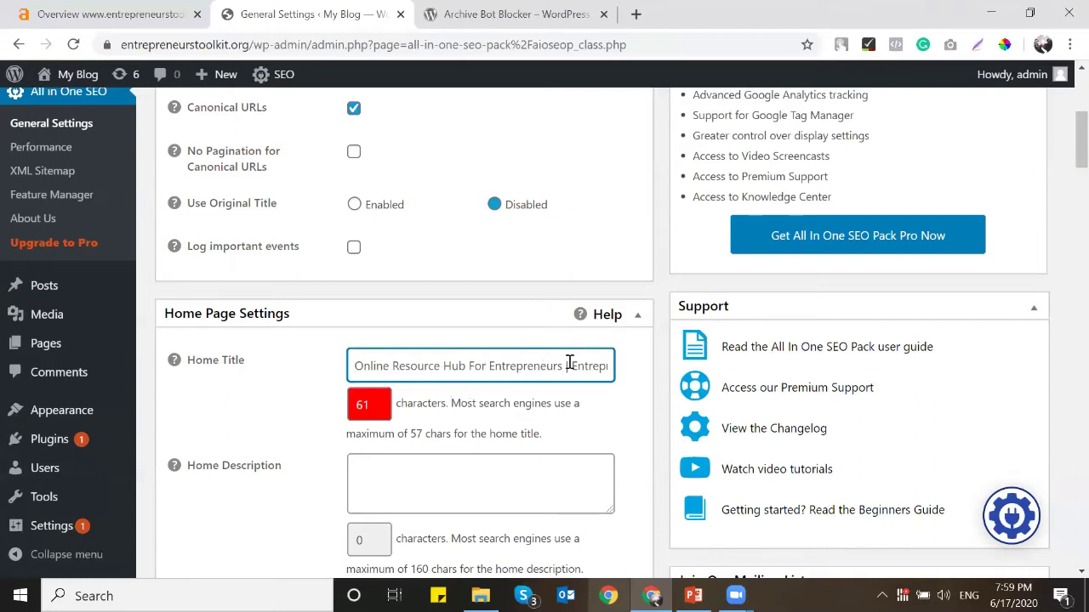
Step: Start the Home Description with "Best online resource hub for Entrepreneurs.", correcting the spelling of Entrepreneurs
scroll(415, 448, down, 1)
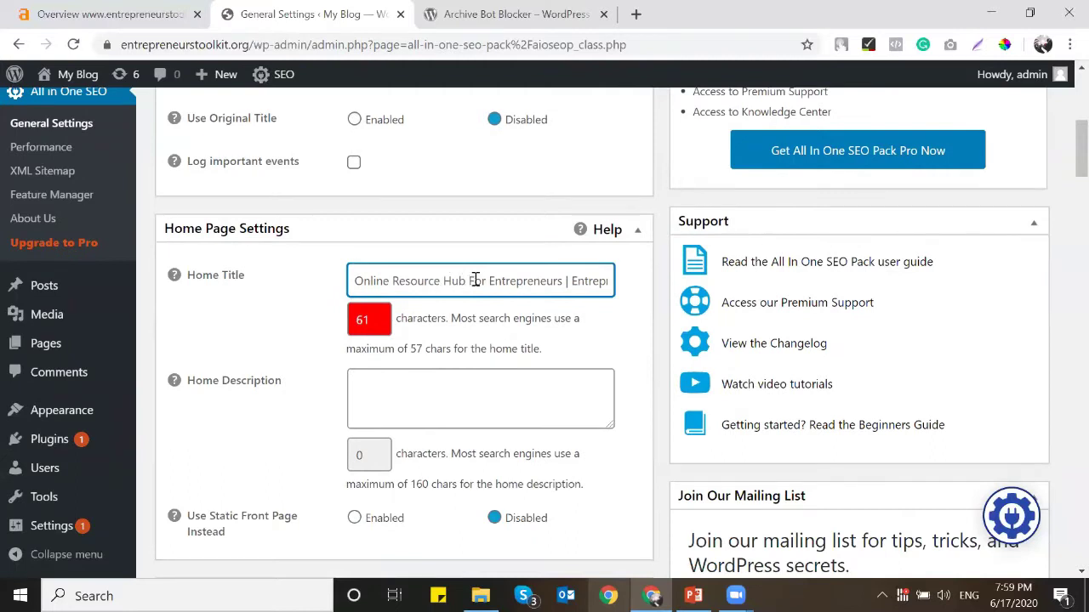
click(443, 375)
text(Best on)
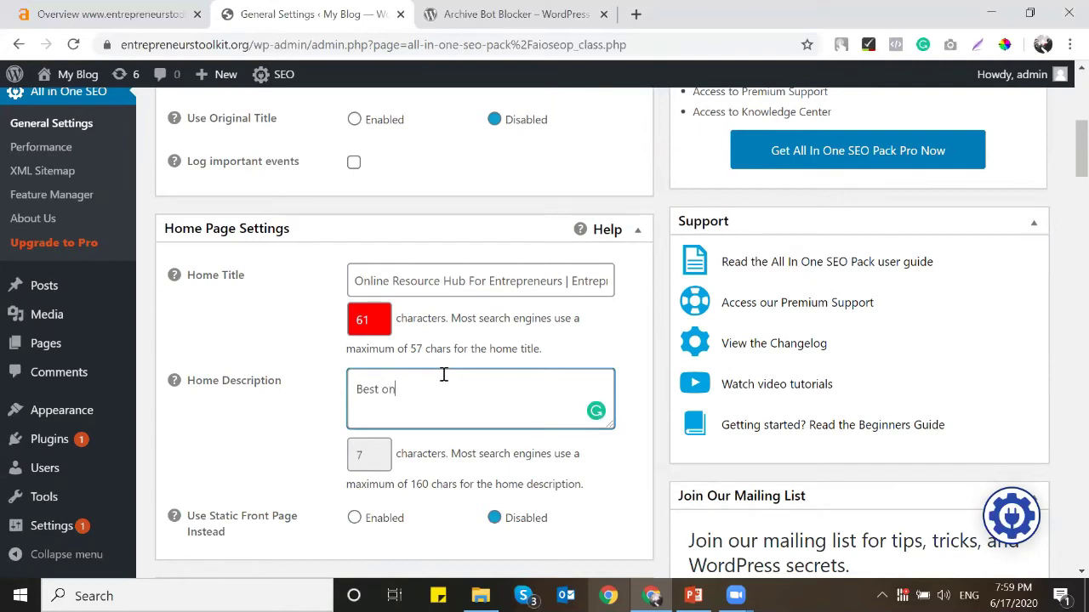
text(line resource hub for En)
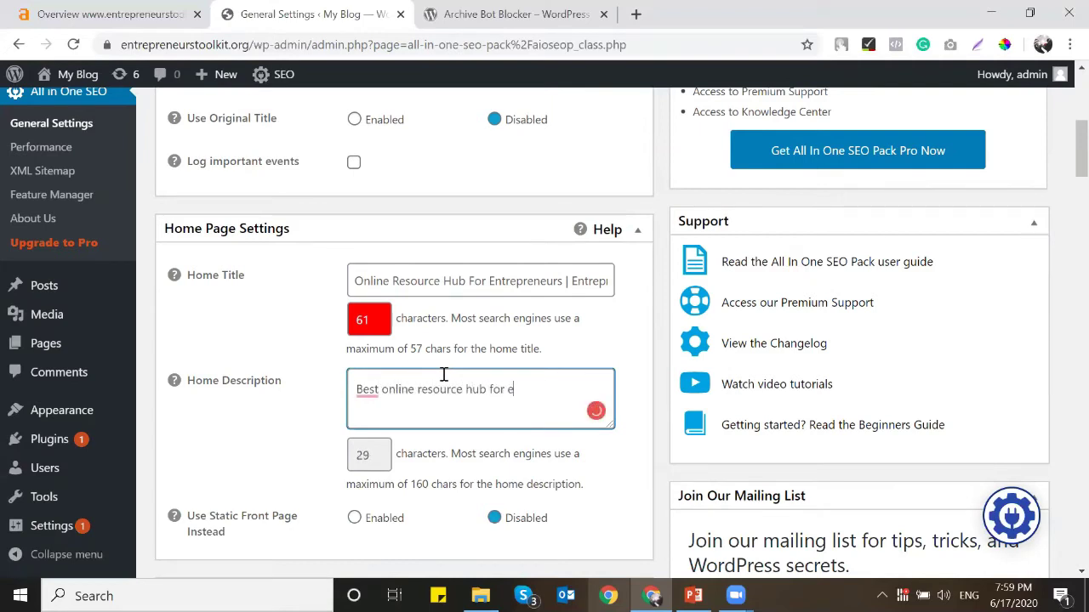
text(treprenuews)
key(BackSpace)
key(BackSpace)
text(rs. S)
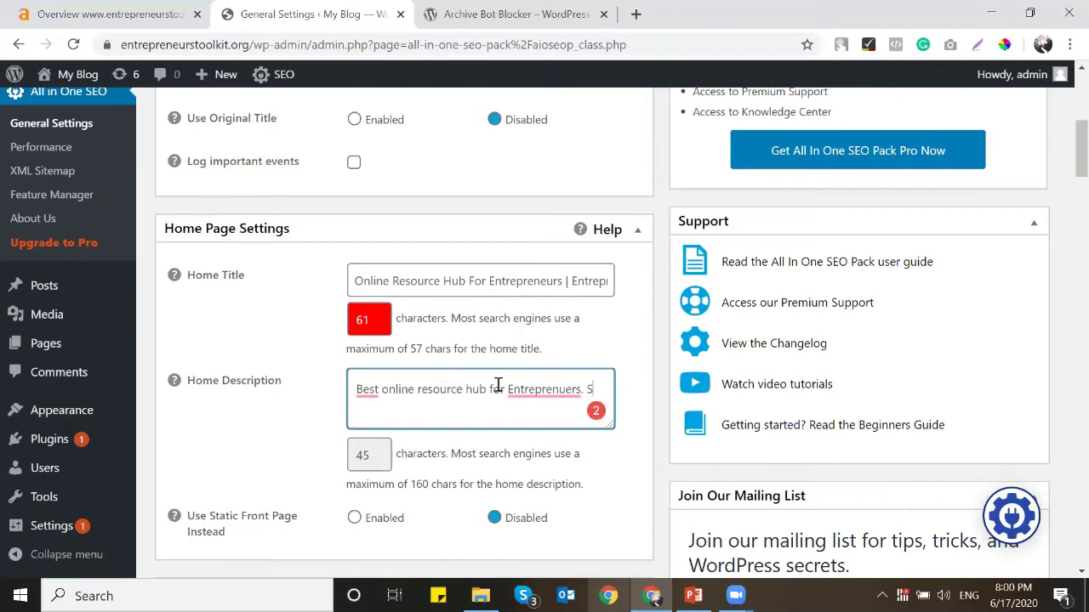
mouse_move(518, 389)
click(567, 413)
Step: Add "Startup business tips for Entrepreneurs" to the Home Description, reusing the word Entrepreneurs from its first sentence
text(tartup tips business tips for)
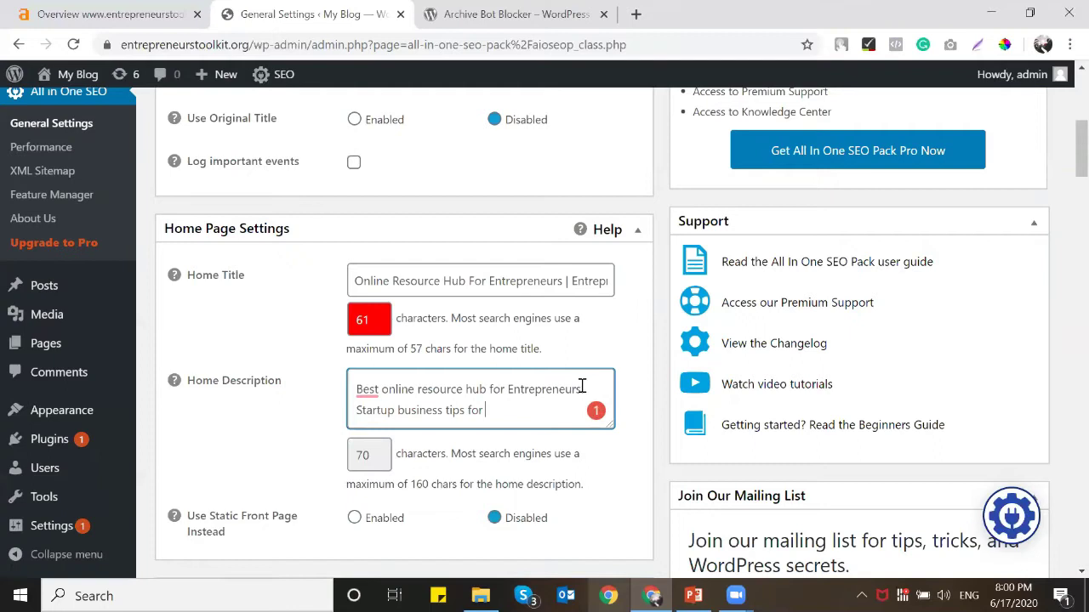
drag(582, 387, 507, 388)
click(511, 409)
key(ctrl+v)
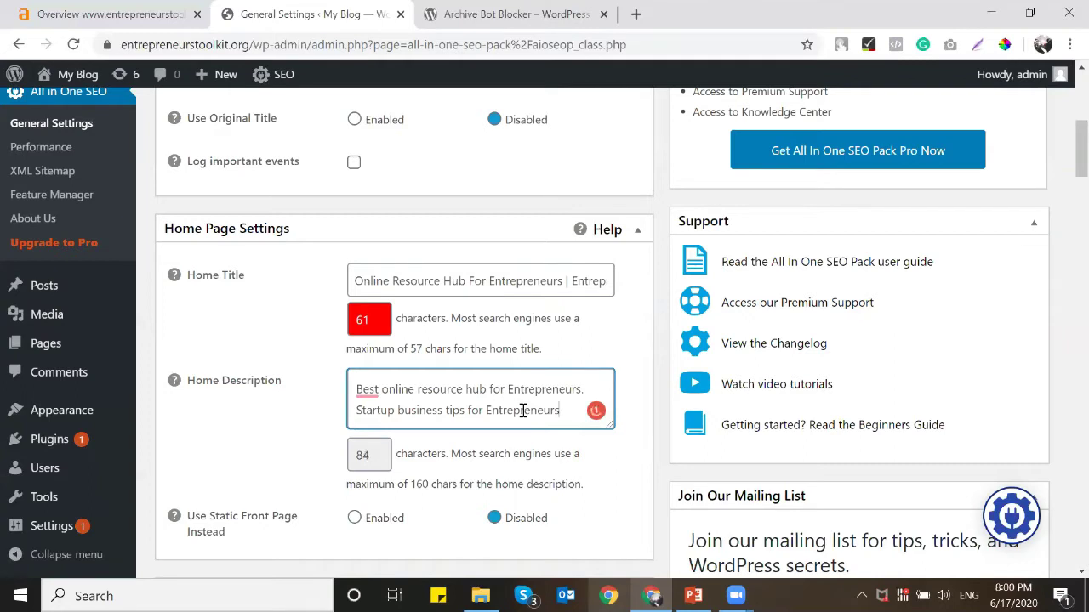
Step: Add a closing sentence to the Home Description reading "Explore more about the latest business news."
text(. Explore more ab)
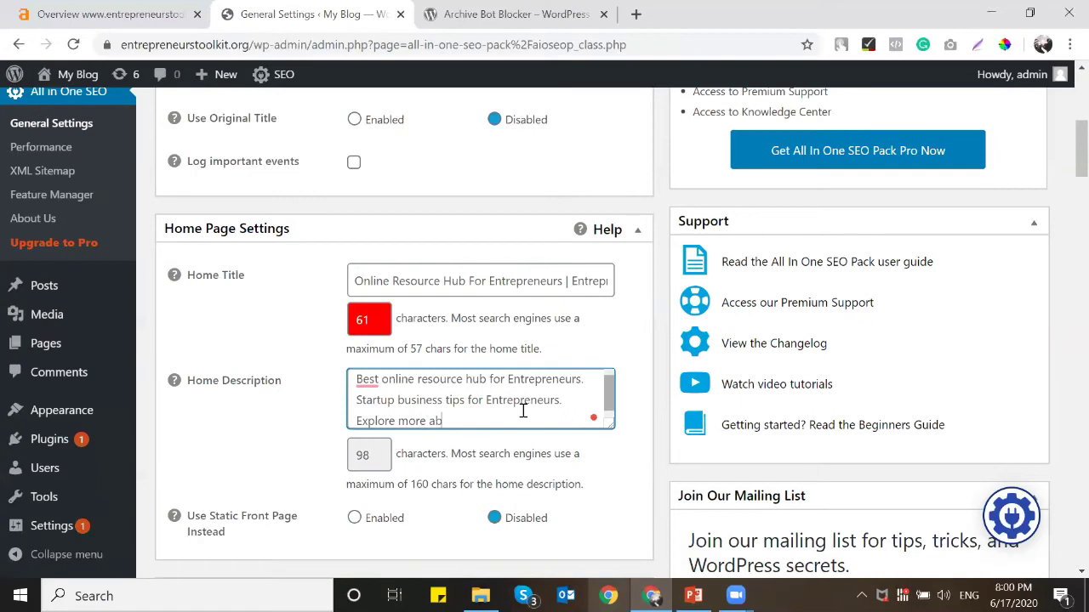
text(out the business)
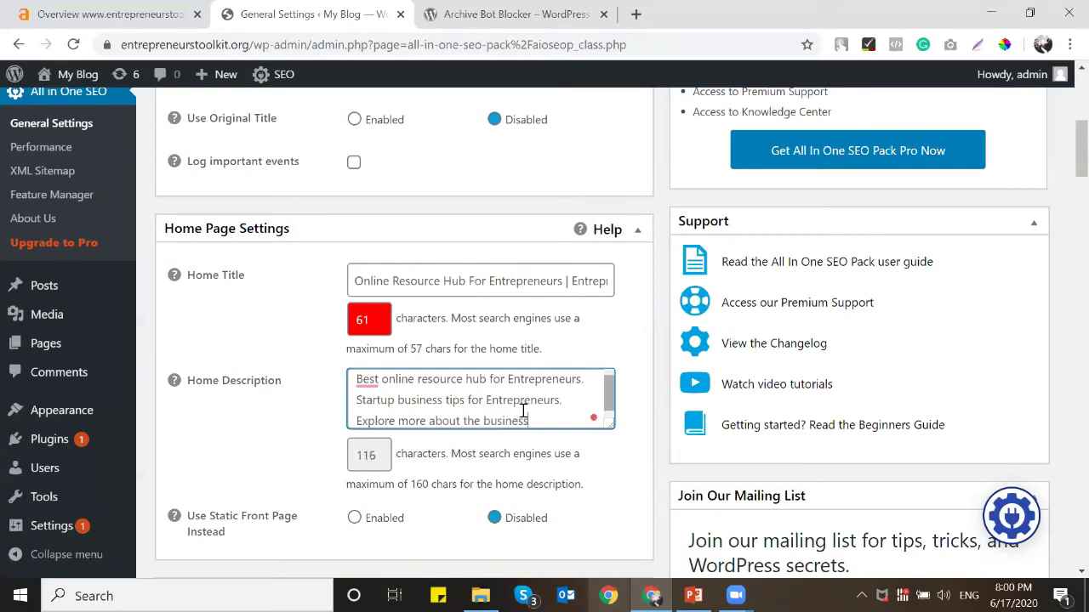
key(BackSpace)
key(BackSpace)
key(BackSpace)
key(BackSpace)
key(BackSpace)
key(BackSpace)
key(BackSpace)
key(BackSpace)
key(BackSpace)
text(latest )
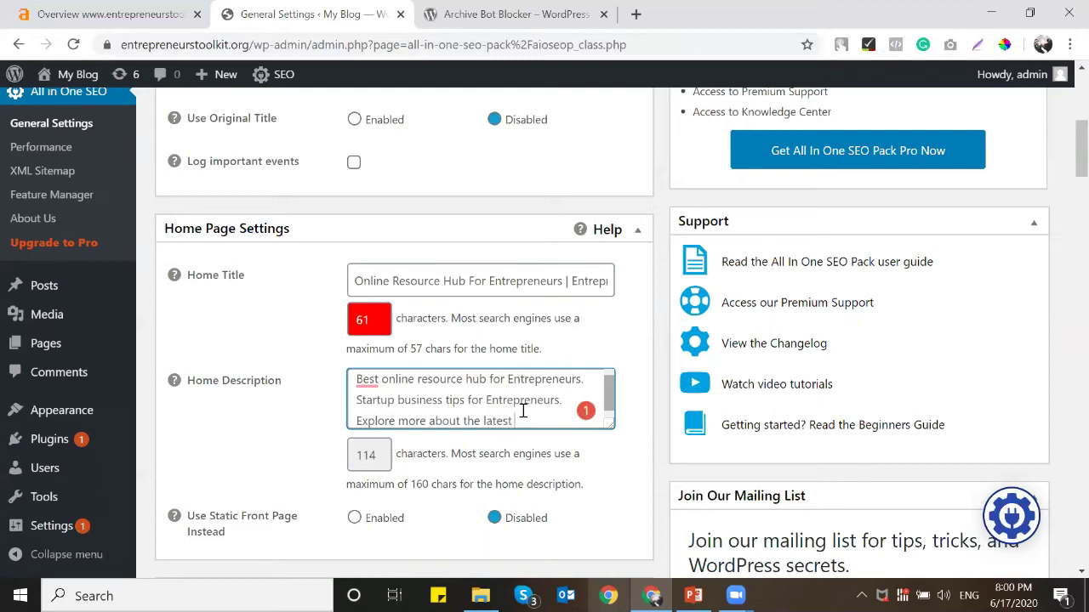
text(business nesiness news)
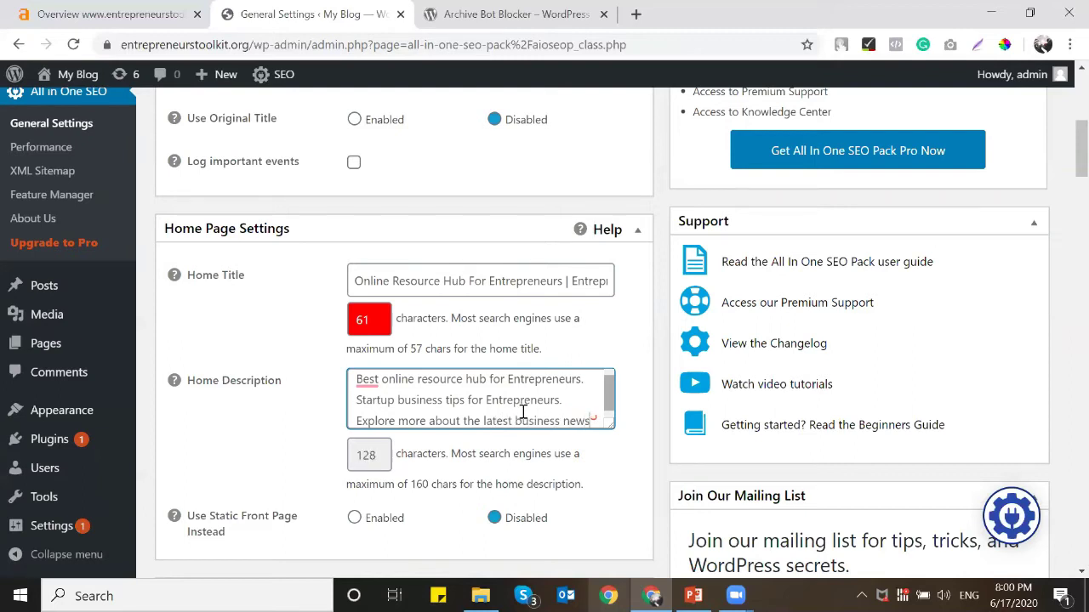
Step: Enlarge the Home Description box and try the suggested wording "A best" at its start, restoring "Best"
drag(610, 423, 614, 496)
click(367, 390)
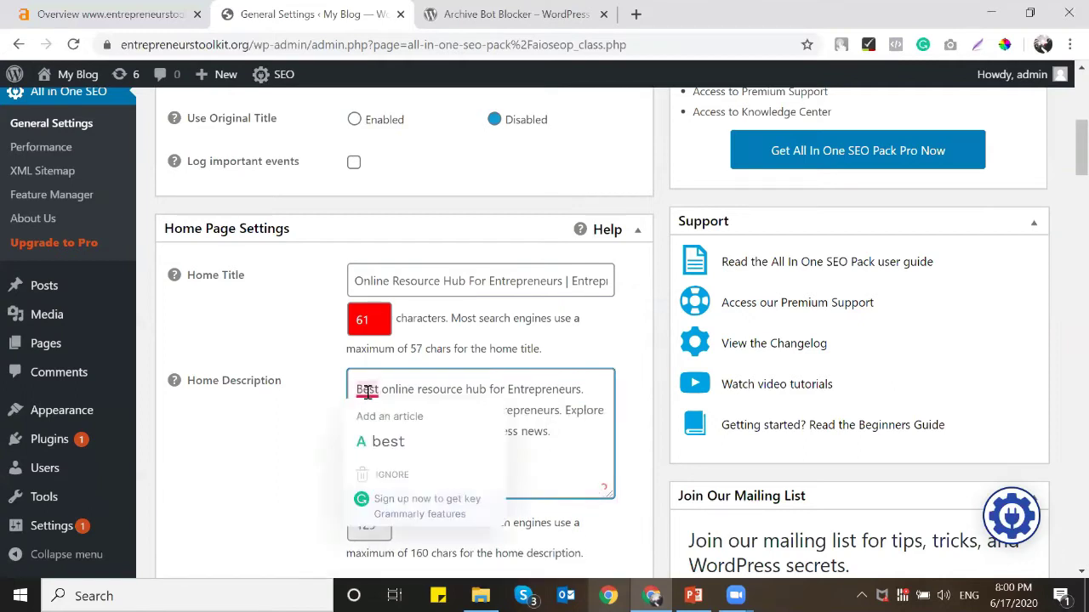
click(391, 439)
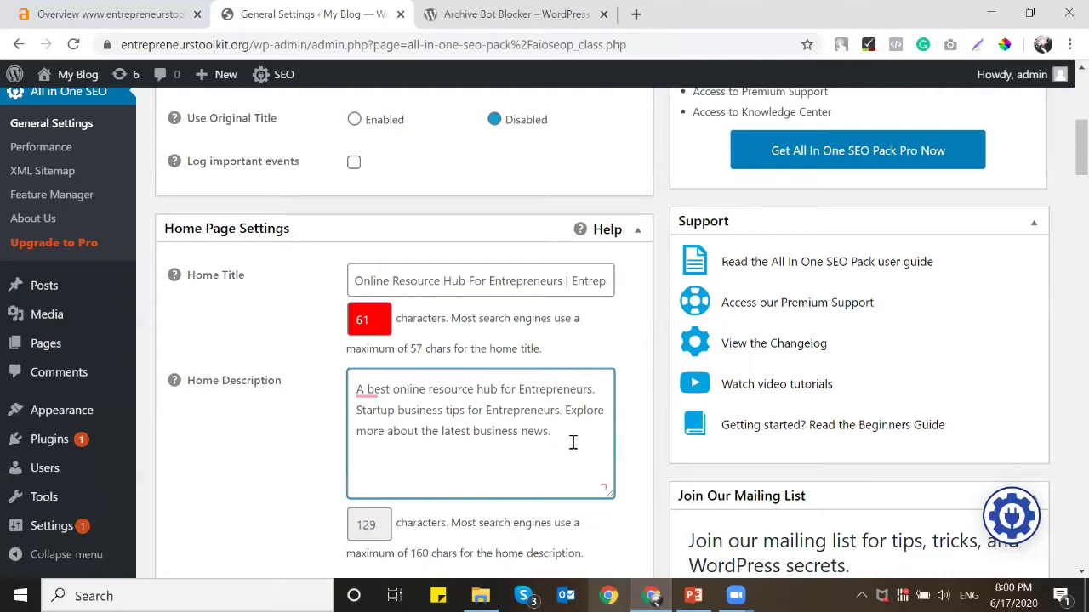
click(368, 389)
key(BackSpace)
key(BackSpace)
text(B)
key(Delete)
Step: Extend the end of the Home Description to read "the latest business news, business updates."
click(582, 425)
text(, business )
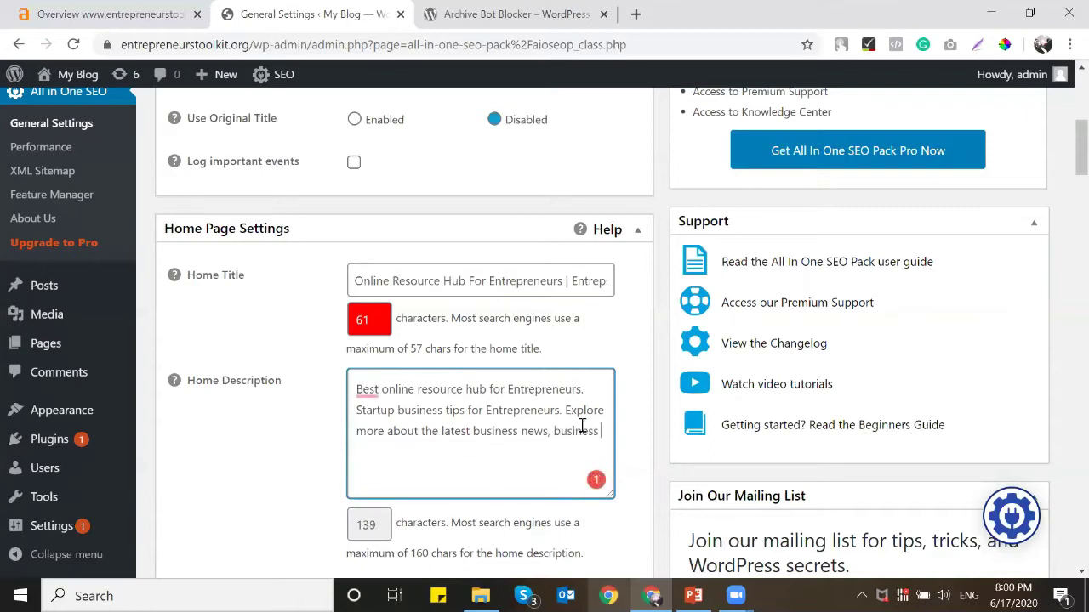
text(updates.)
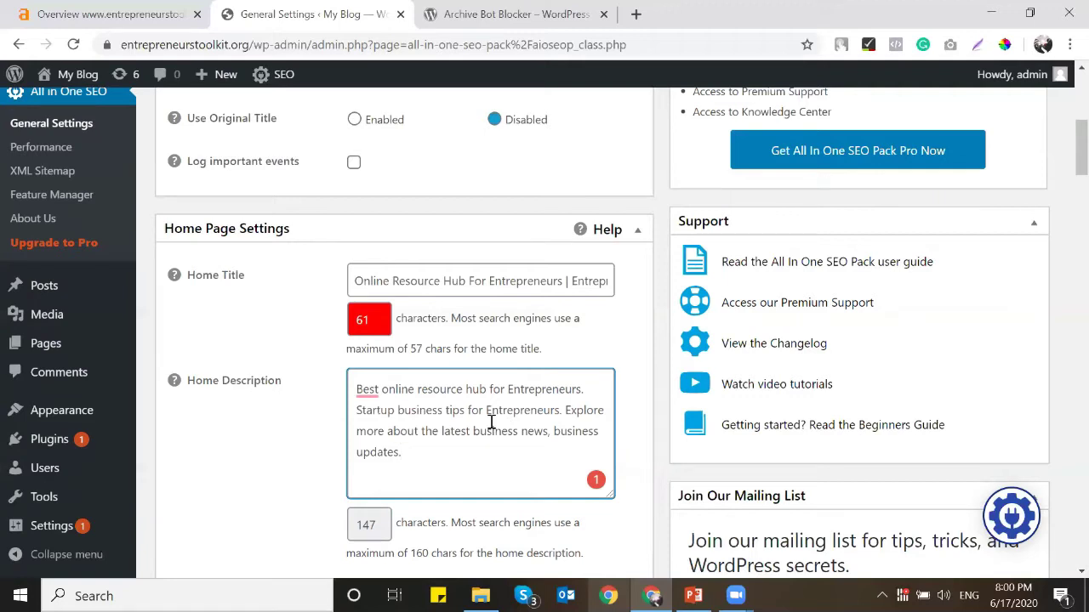
Step: Copy the full Home Title and save the All in One SEO general settings
scroll(450, 355, down, 1)
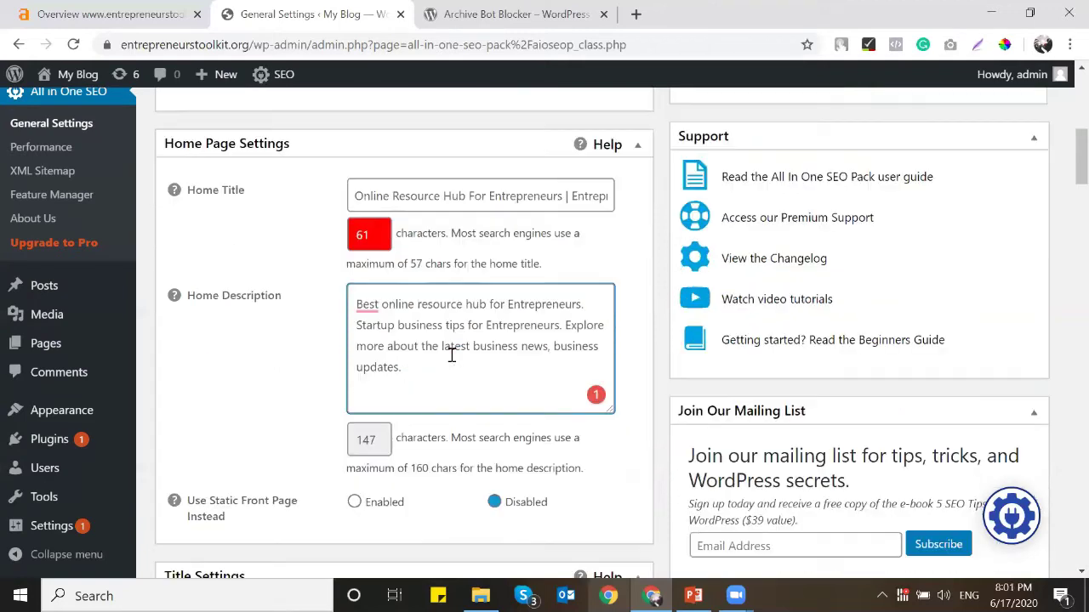
scroll(433, 307, down, 3)
scroll(443, 293, up, 5)
click(469, 280)
key(ctrl+a)
scroll(470, 280, down, 5)
scroll(471, 281, down, 20)
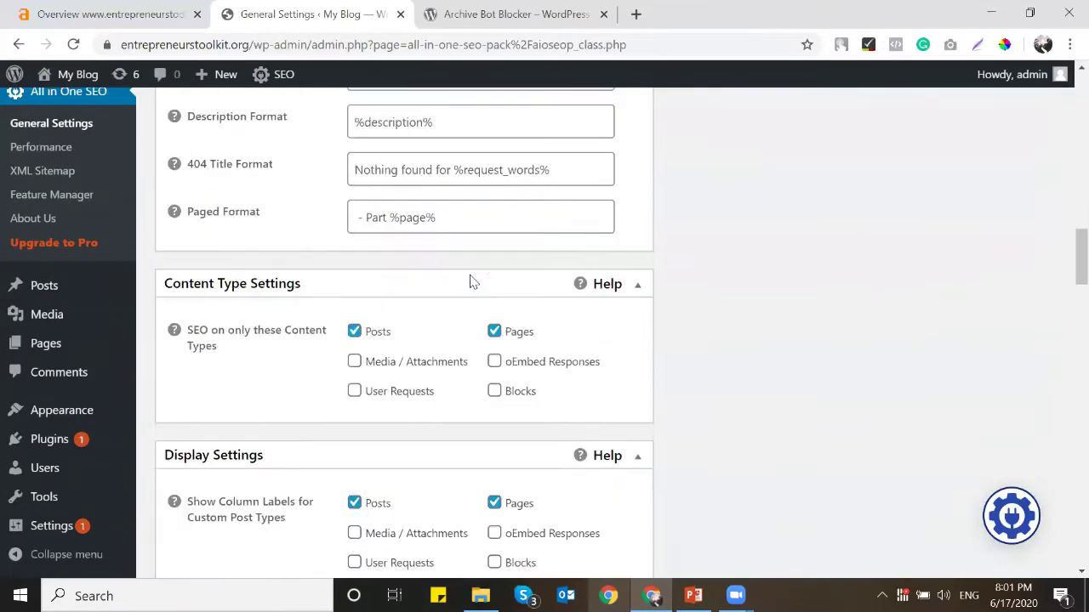
scroll(266, 406, down, 15)
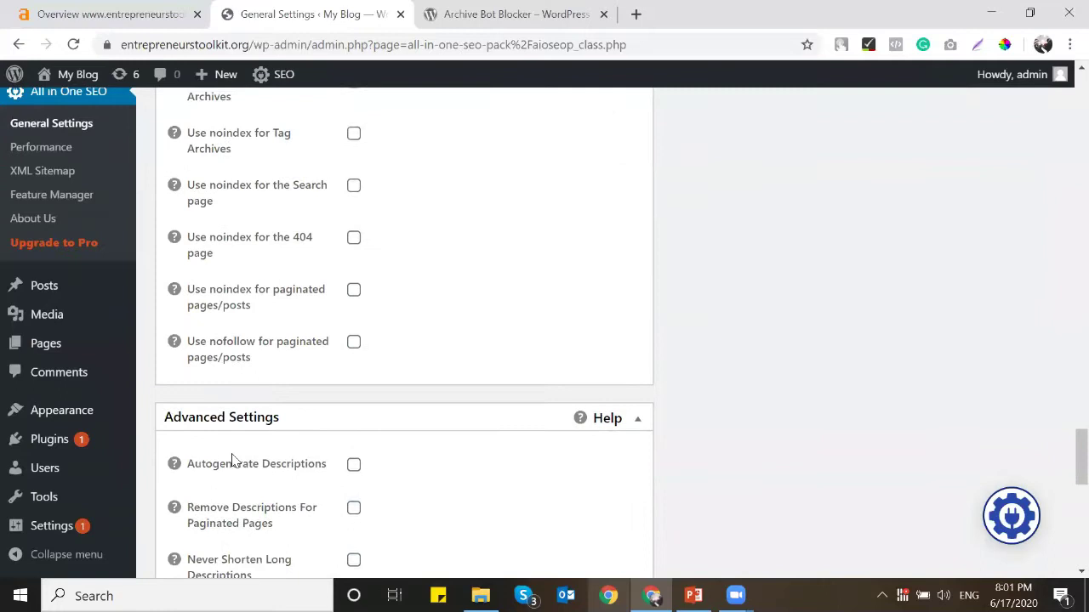
click(223, 489)
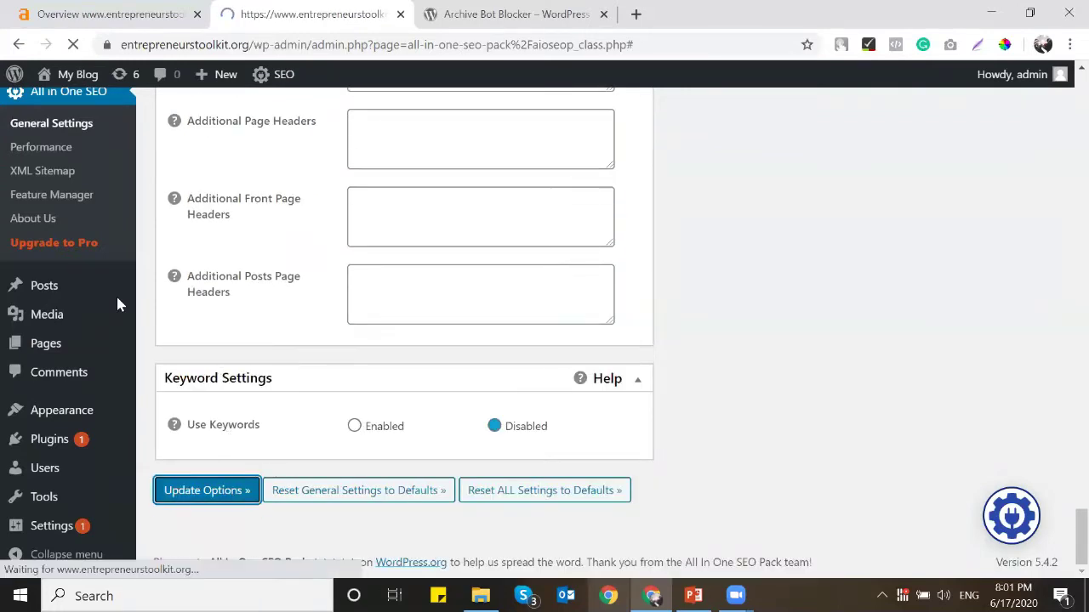
Step: Open the WordPress general settings and set the Site Title to "Online Resource Hub For Entrepreneurs | Entrepreneurs Toolkit"
scroll(77, 383, down, 2)
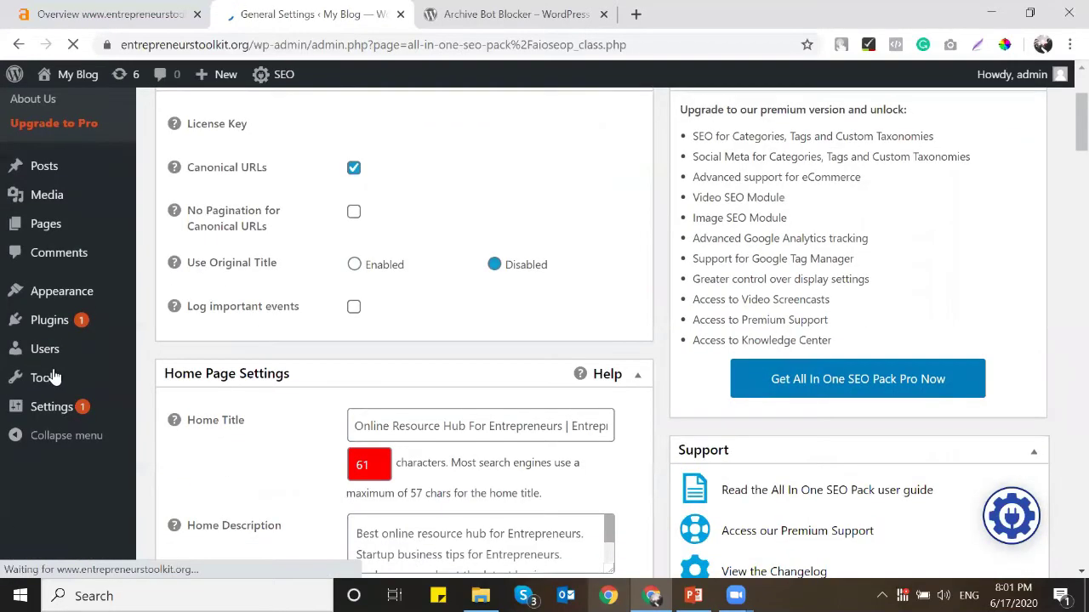
scroll(51, 400, down, 5)
mouse_move(70, 447)
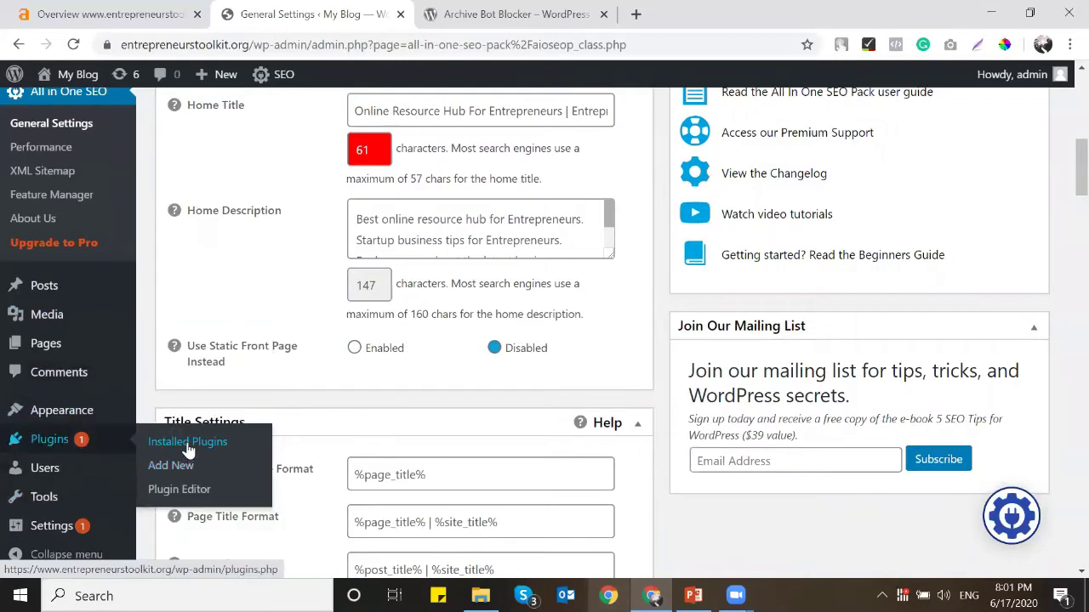
mouse_move(51, 523)
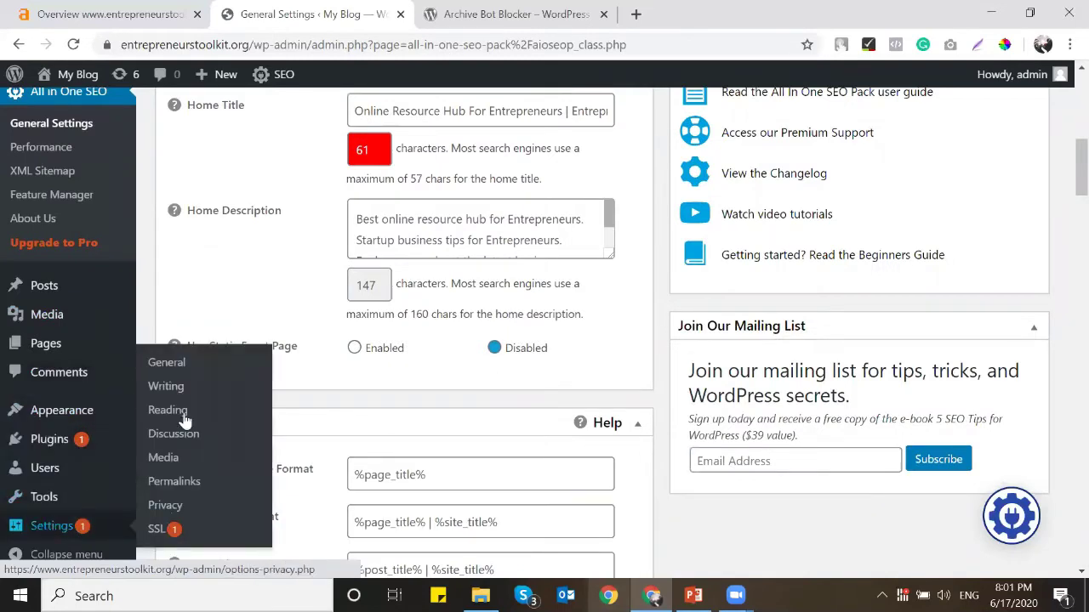
click(182, 370)
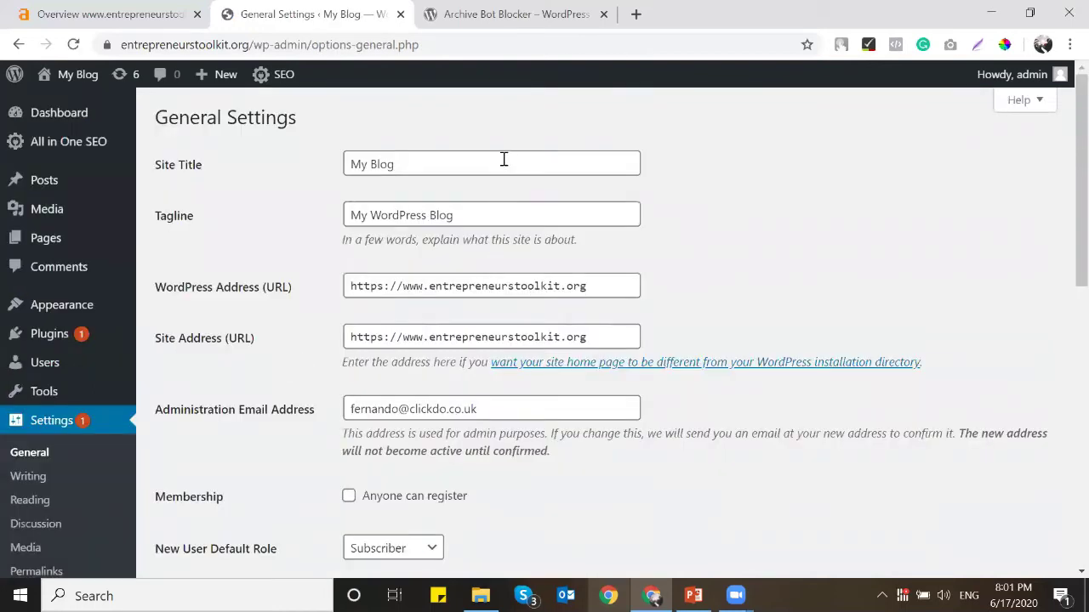
triple_click(424, 172)
text(Online Resource Hub For Entrepreneurs | Entrepreneurs Toolkit)
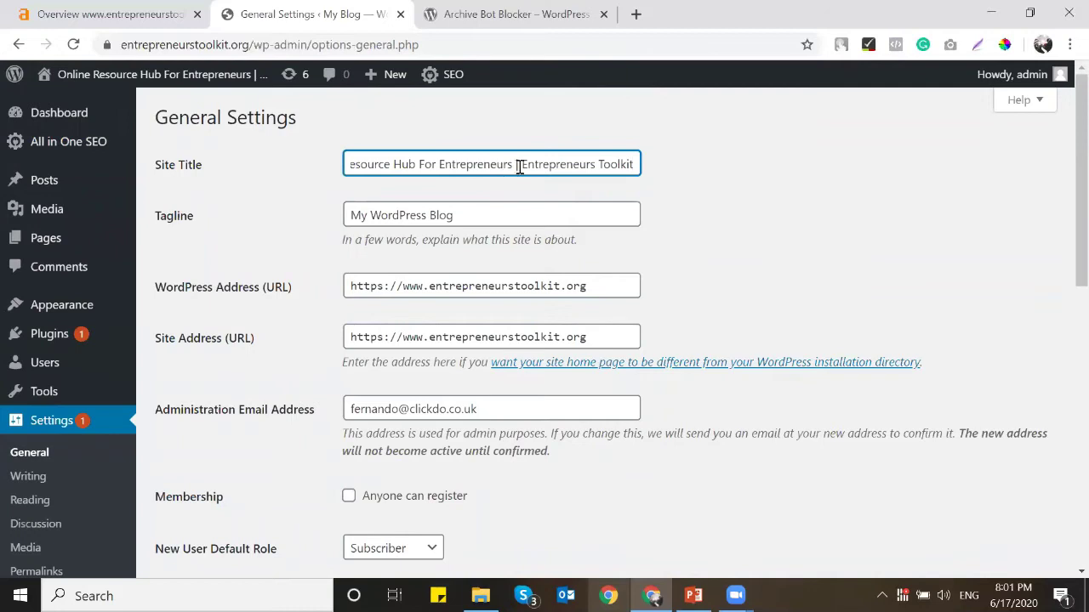
Step: Copy "Online Resource Hub For Entrepreneurs |" from the Site Title and remove it, leaving "Entrepreneurs Toolkit"
drag(519, 166, 247, 174)
key(ctrl+c)
key(BackSpace)
key(Delete)
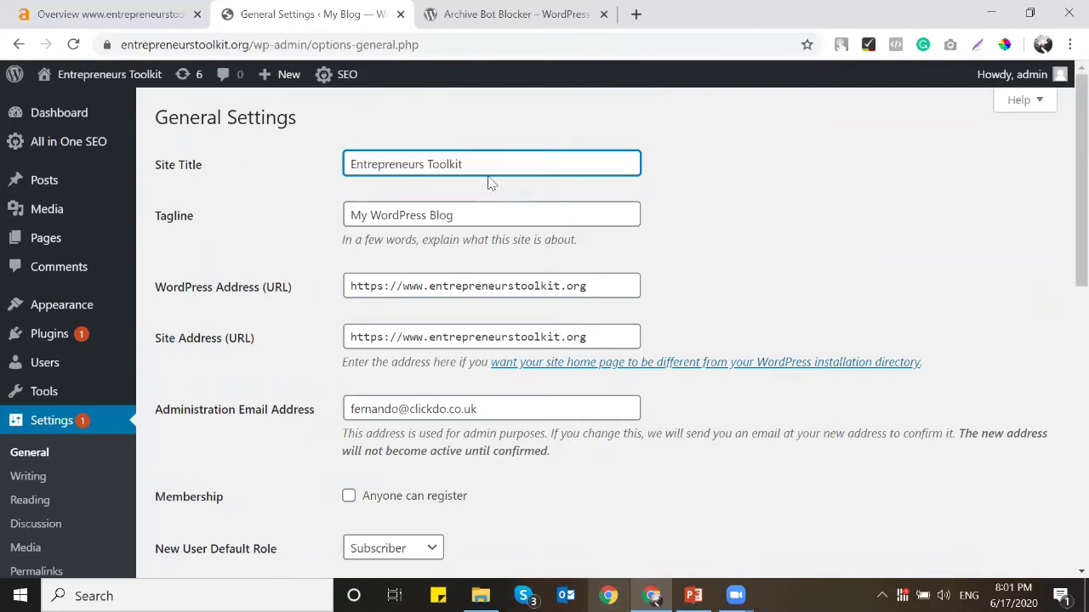
Step: Set the Tagline to "Online Resource Hub For Entrepreneurs" and save the WordPress general settings
triple_click(485, 214)
key(ctrl+v)
click(589, 214)
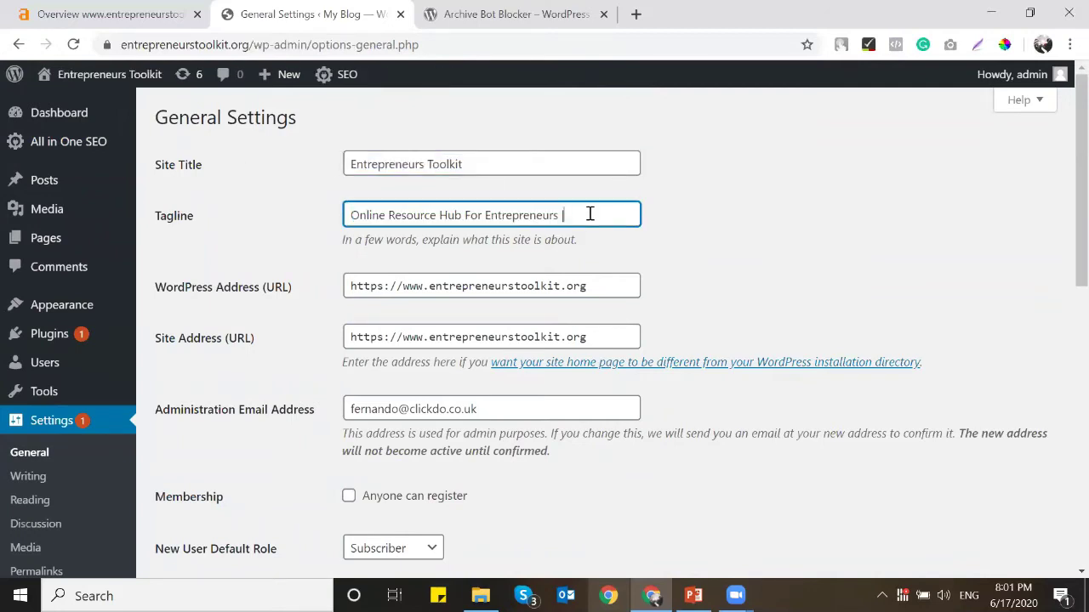
scroll(591, 274, down, 4)
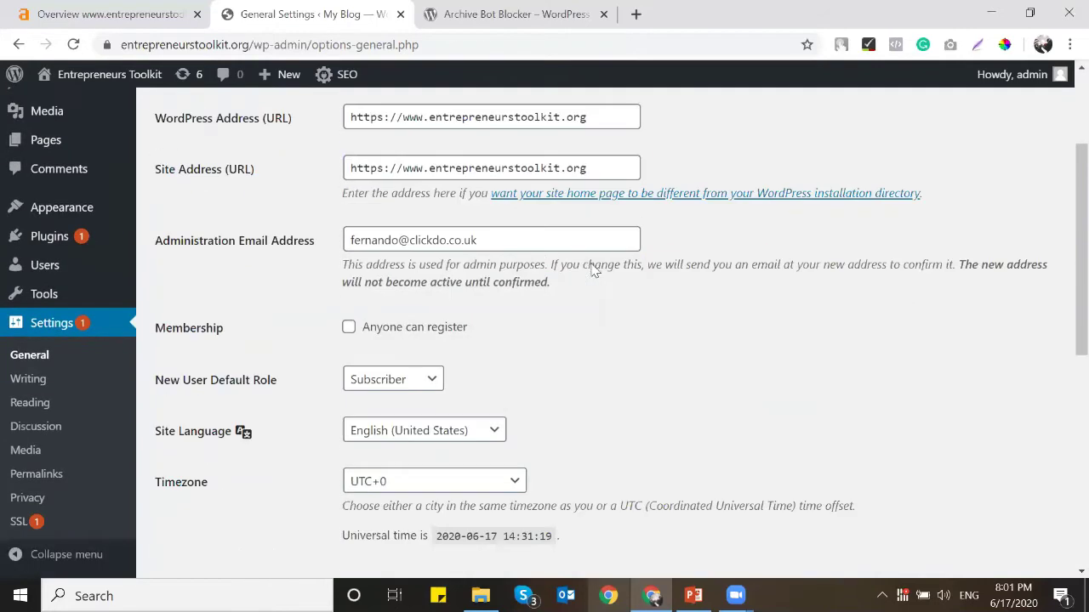
scroll(405, 213, down, 2)
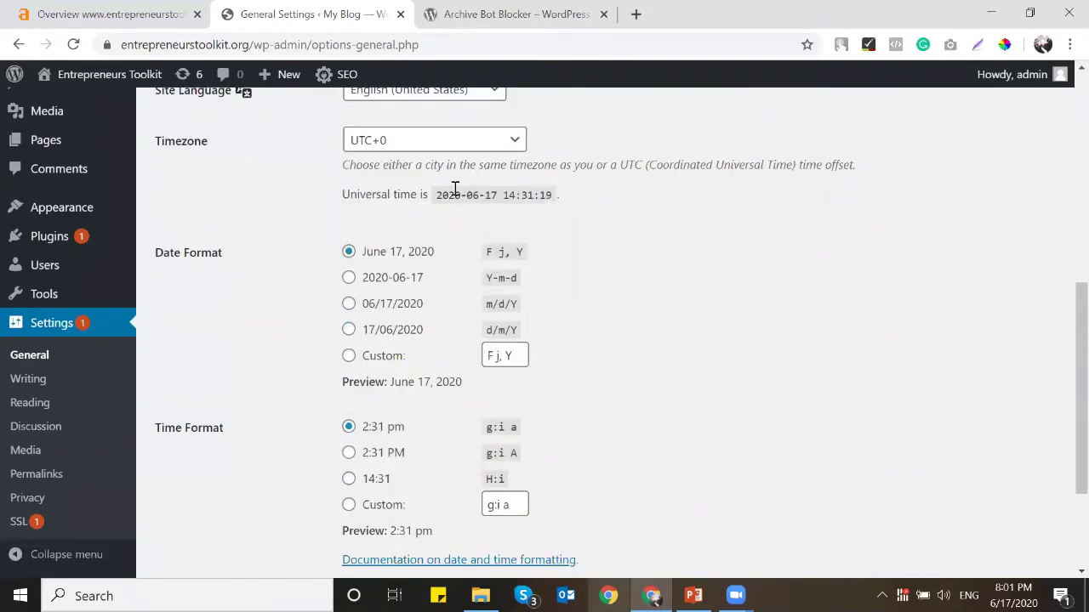
scroll(470, 225, up, 1)
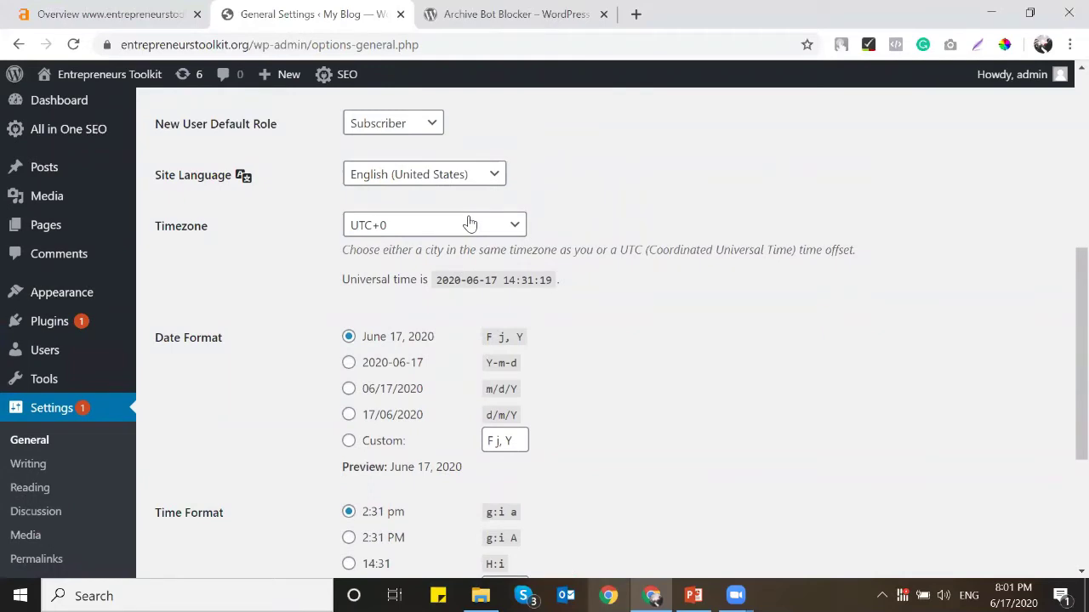
scroll(578, 204, down, 3)
click(201, 498)
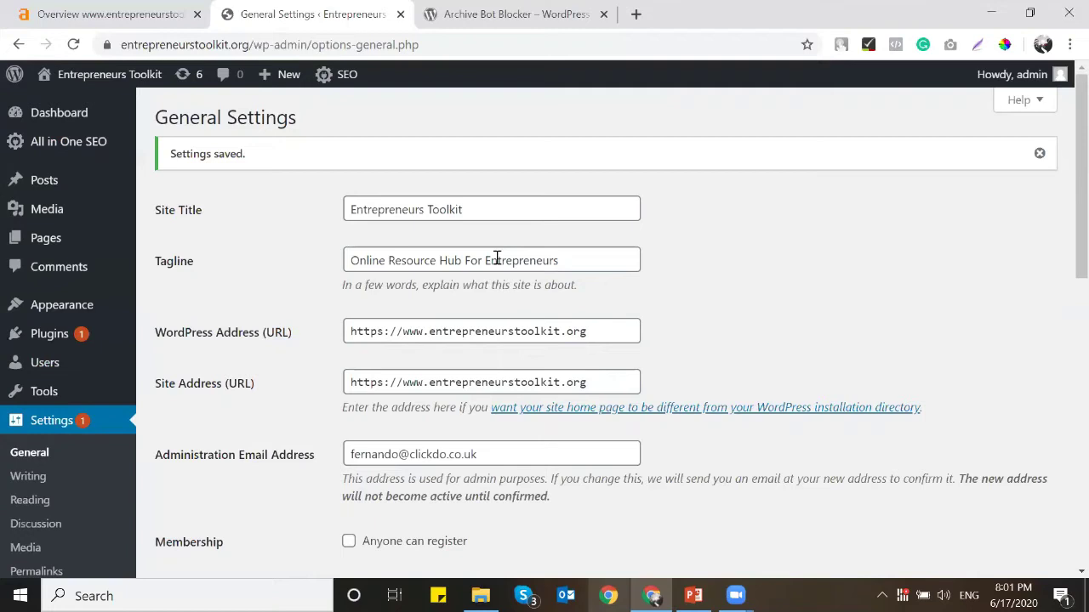
Step: Return to the General Settings of All in One SEO and review the Home Page Settings and title formats
mouse_move(111, 143)
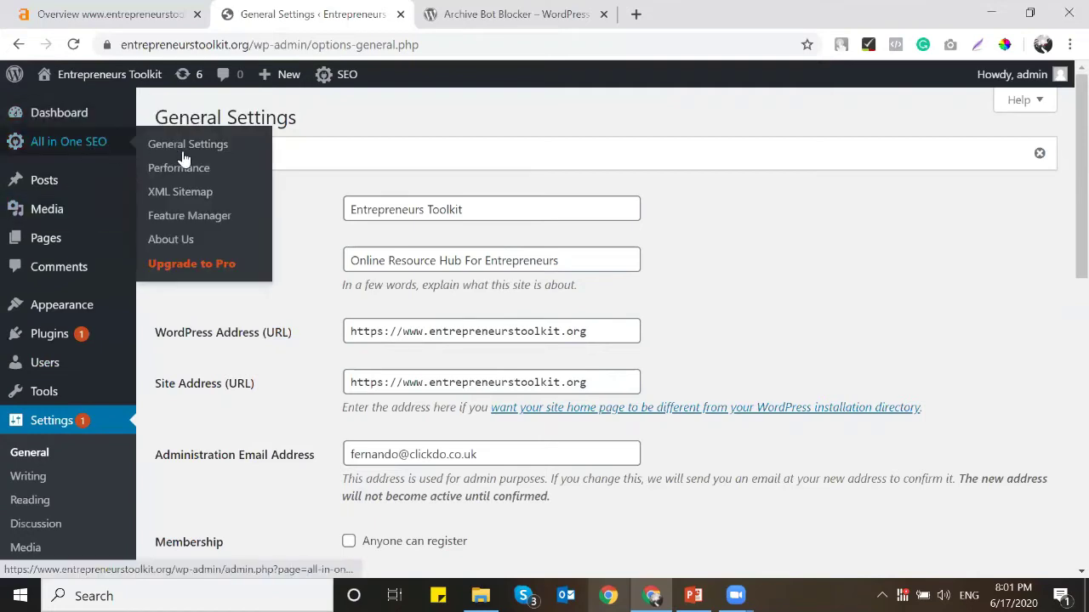
click(191, 147)
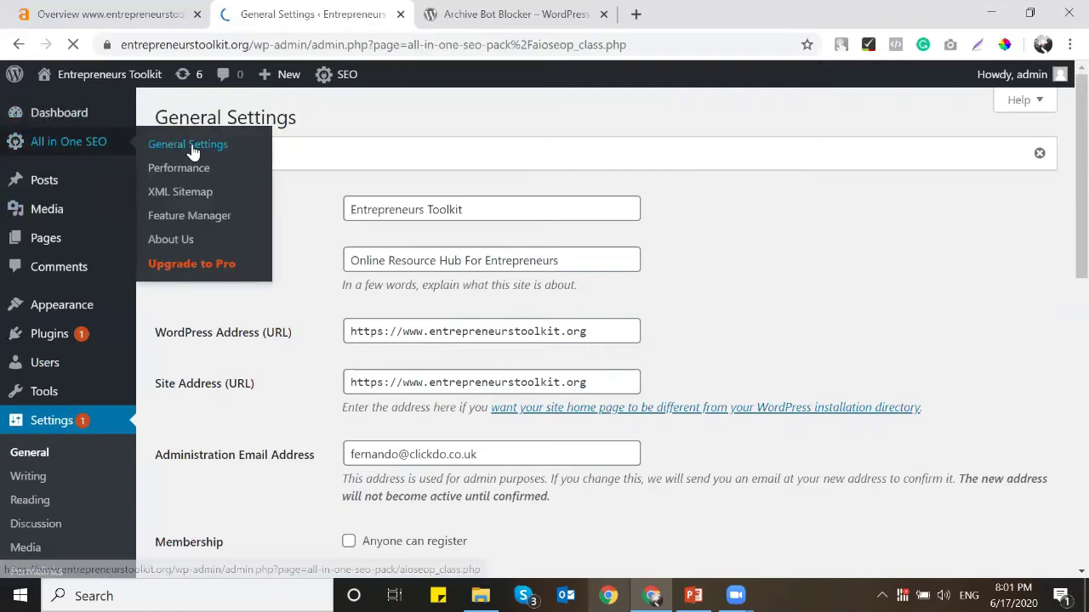
scroll(471, 279, down, 5)
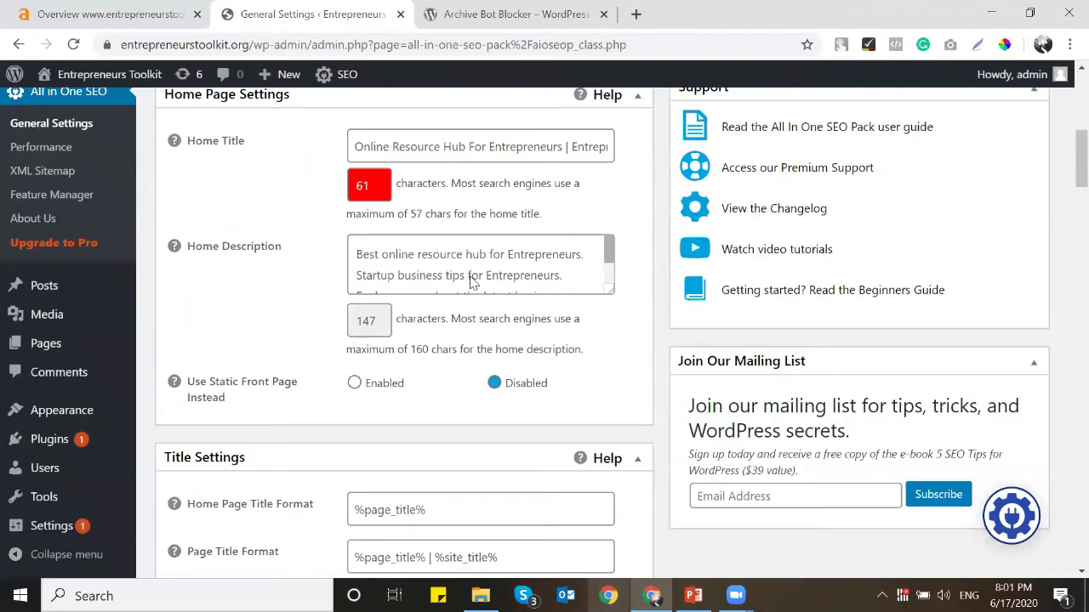
scroll(471, 279, down, 2)
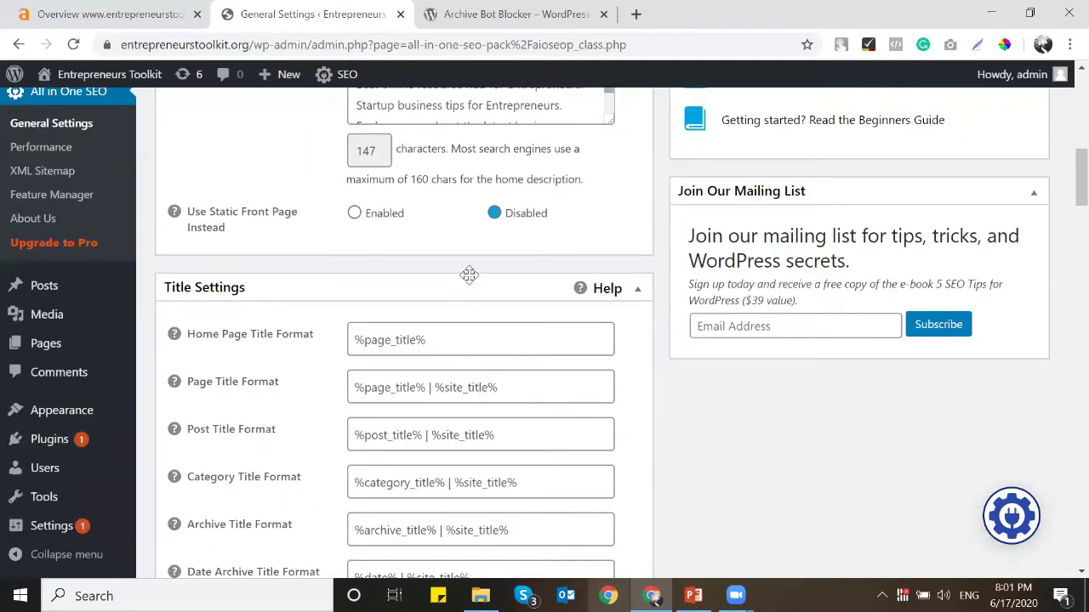
scroll(468, 275, down, 2)
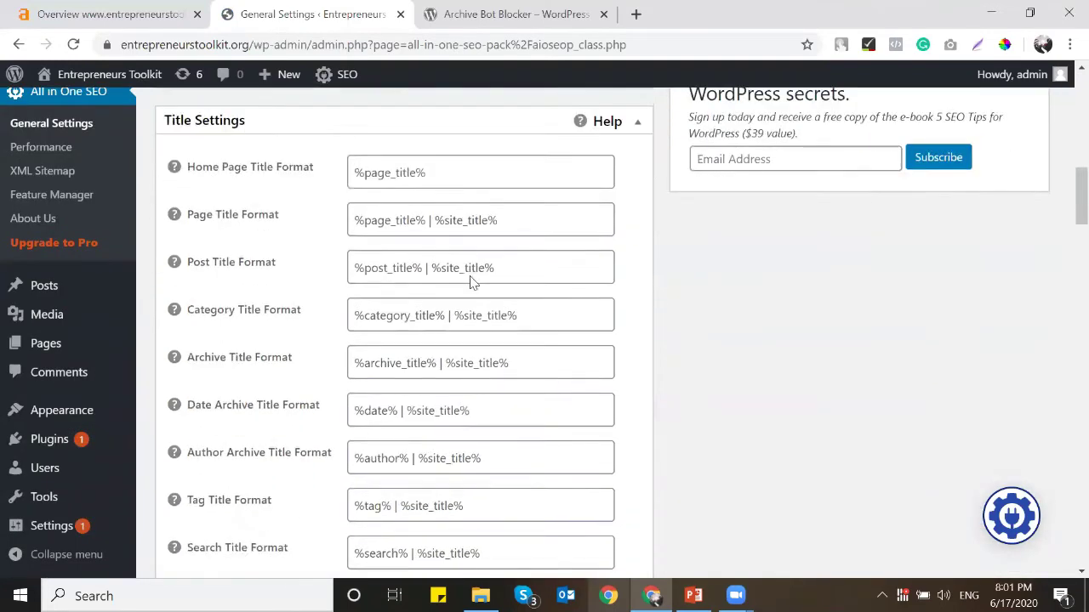
scroll(472, 280, up, 2)
scroll(349, 238, up, 3)
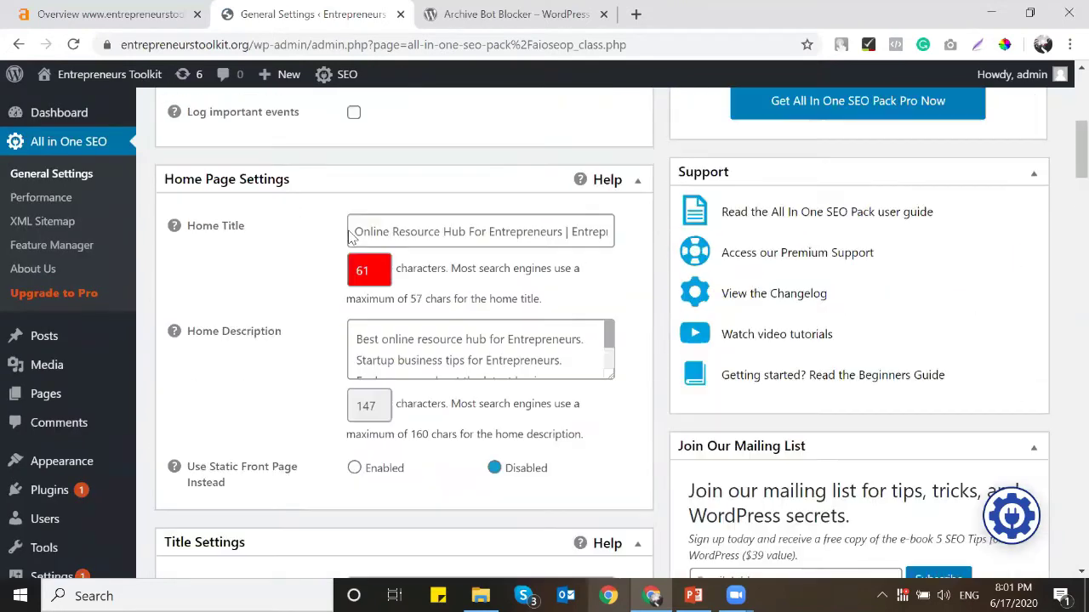
Step: Review the Home Page, Title, Content Type and Display Settings in the All in One SEO general settings
scroll(349, 238, up, 4)
scroll(349, 238, down, 6)
scroll(349, 238, down, 8)
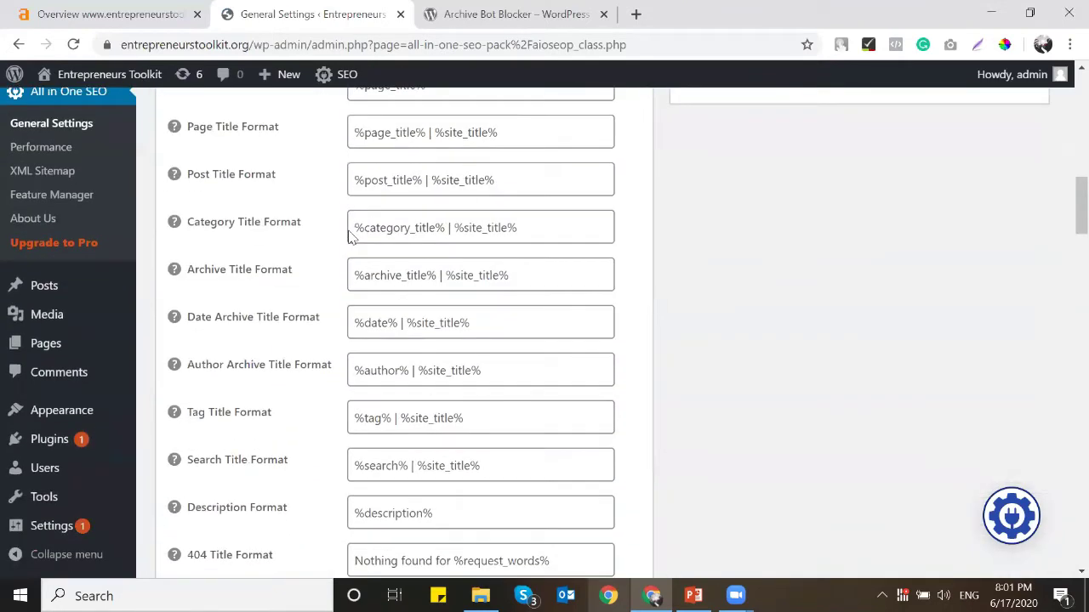
scroll(348, 238, up, 7)
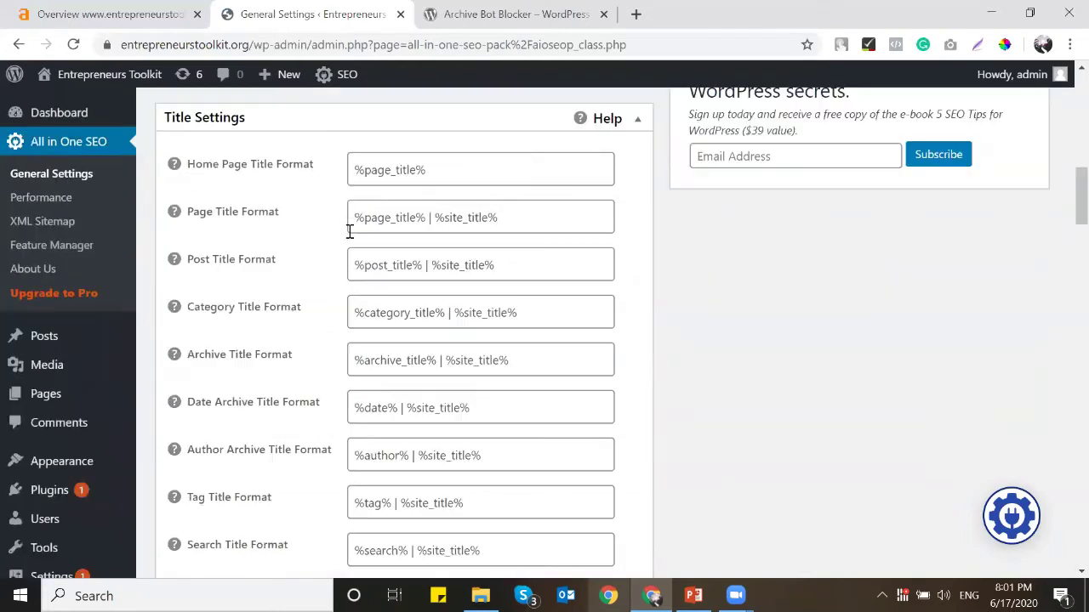
scroll(349, 234, down, 6)
scroll(349, 232, down, 2)
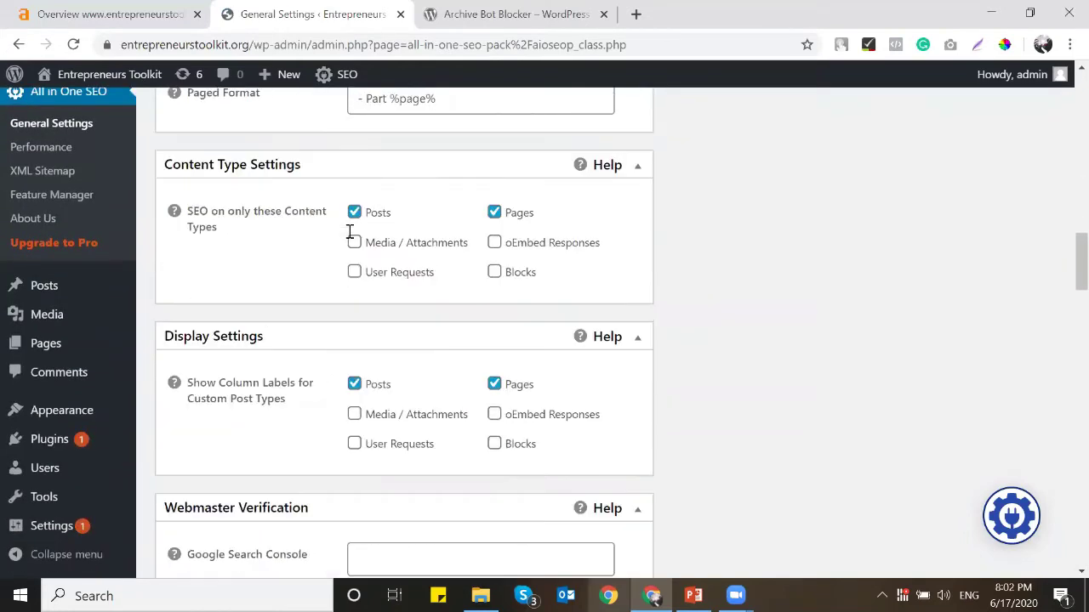
scroll(342, 284, down, 6)
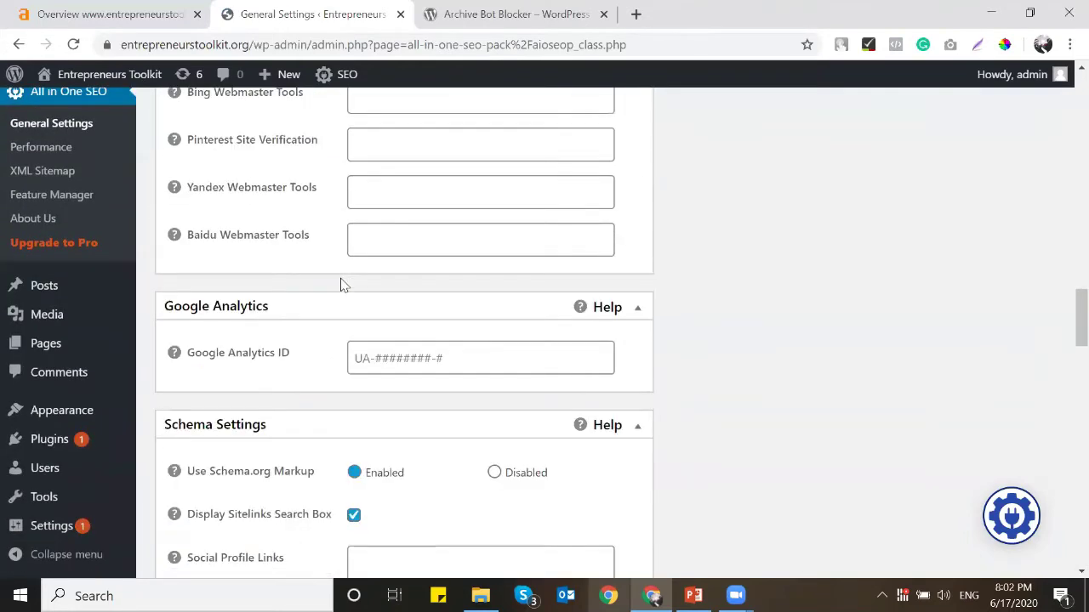
scroll(340, 284, up, 4)
scroll(312, 264, up, 2)
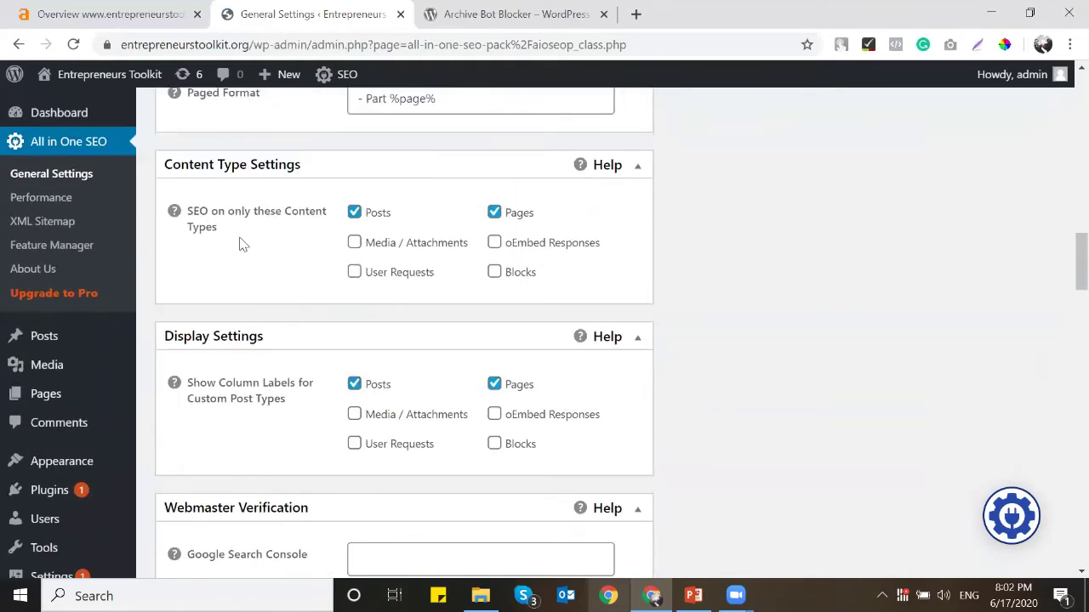
scroll(334, 235, up, 15)
scroll(347, 342, down, 4)
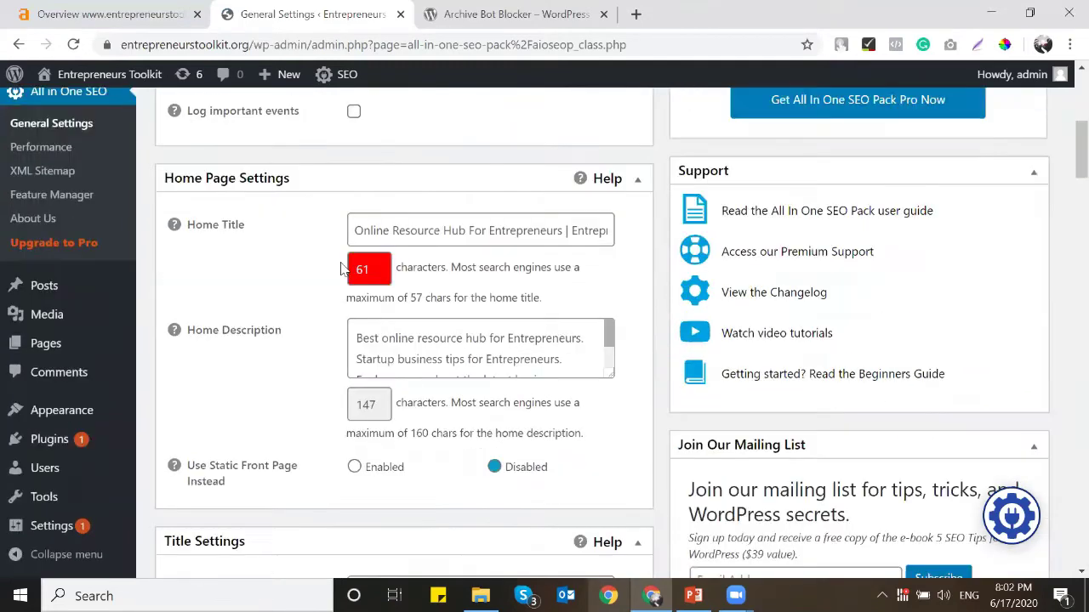
Step: Examine the Webmaster Verification, Google Analytics, Schema, Noindex and Advanced Settings of All in One SEO
scroll(345, 342, down, 8)
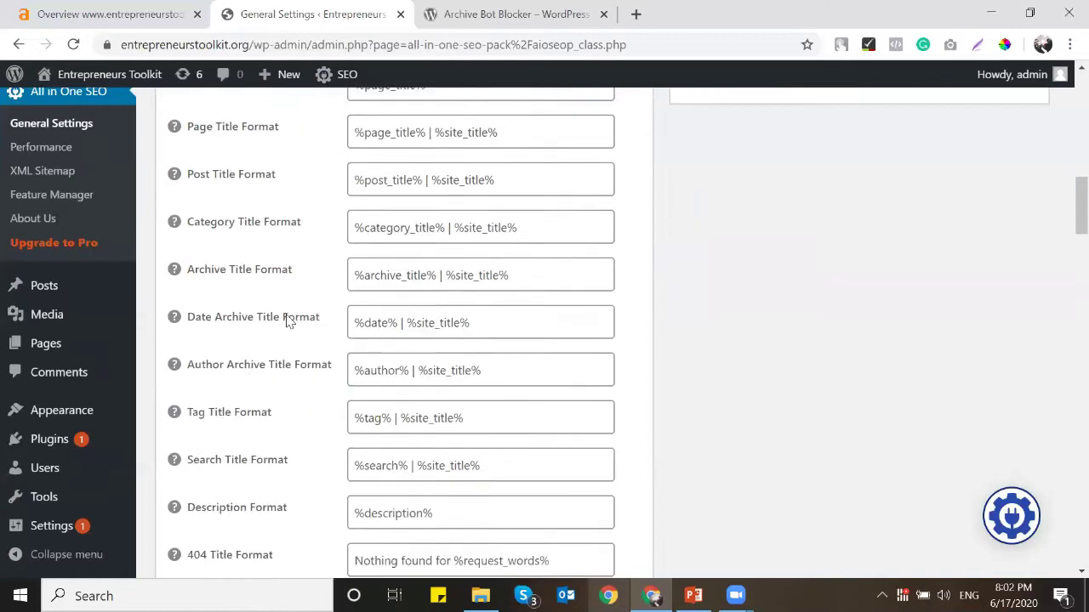
scroll(509, 319, down, 2)
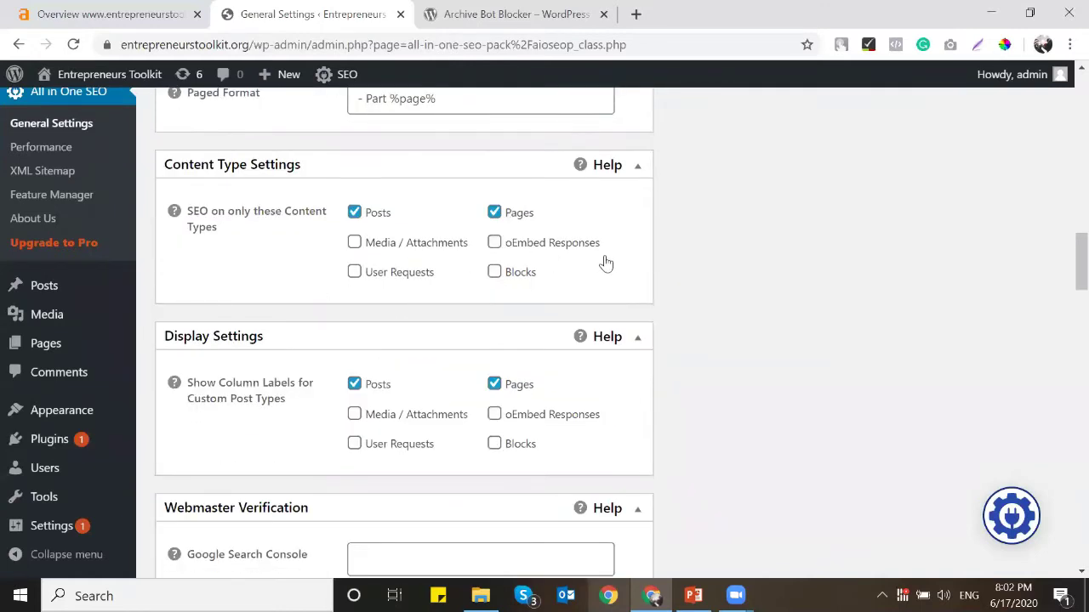
scroll(341, 305, down, 1)
scroll(306, 336, down, 3)
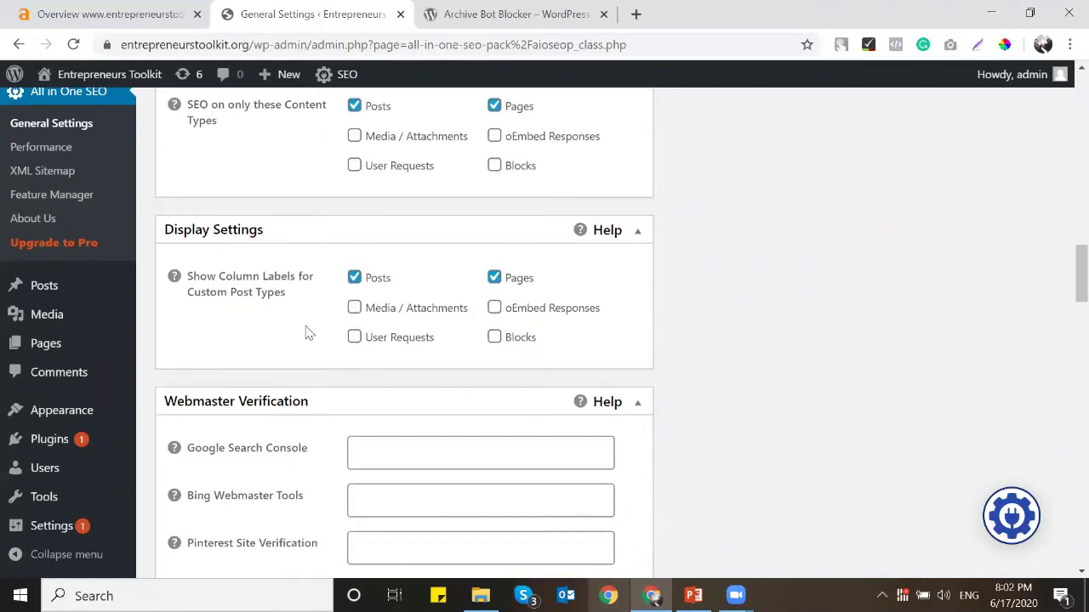
scroll(292, 295, down, 4)
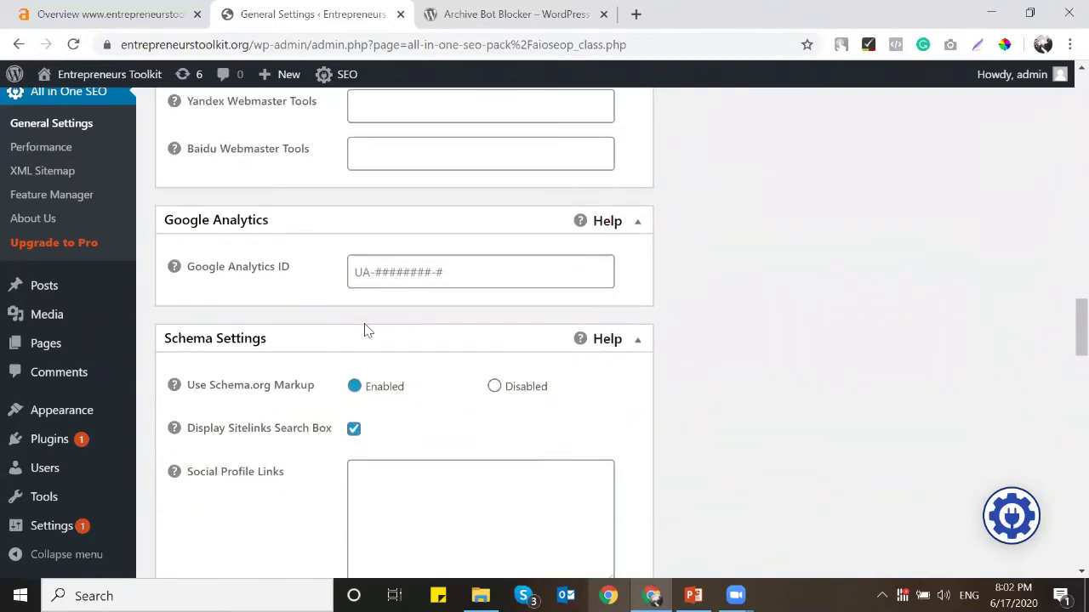
scroll(340, 323, down, 3)
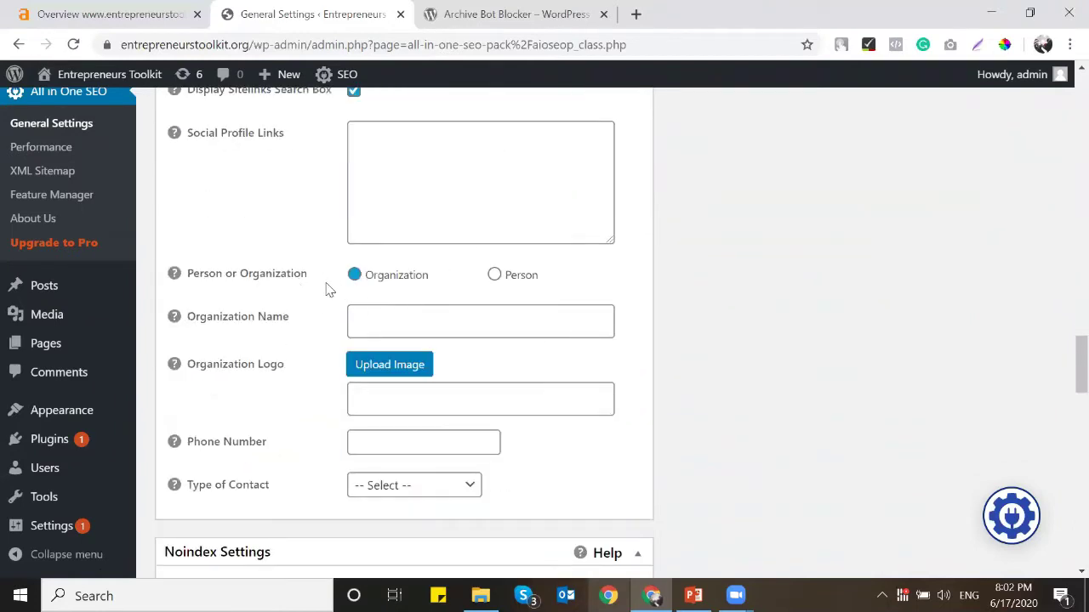
scroll(330, 344, down, 4)
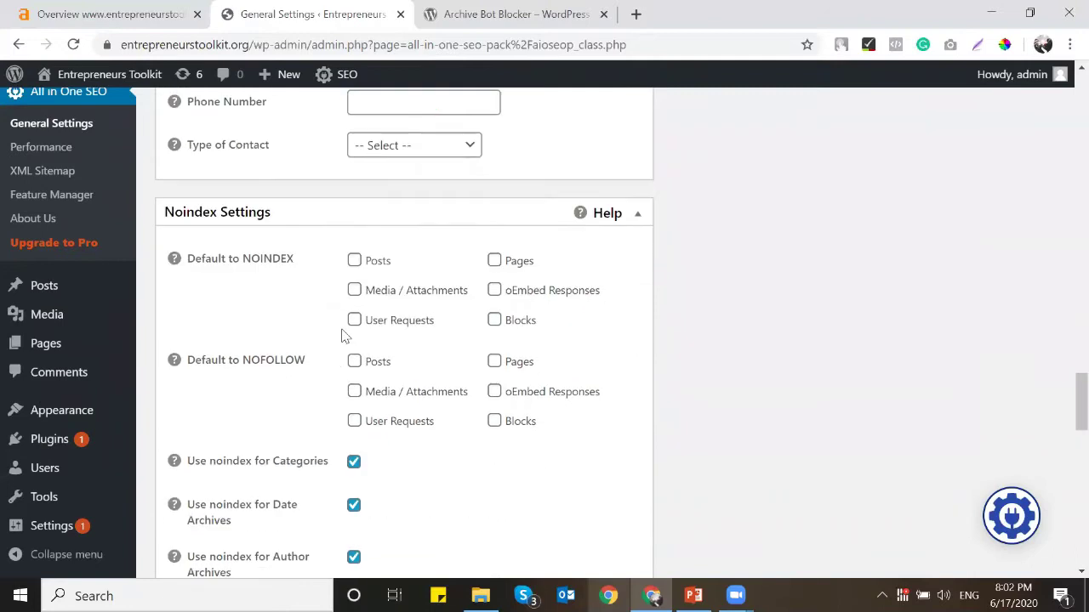
scroll(318, 345, down, 2)
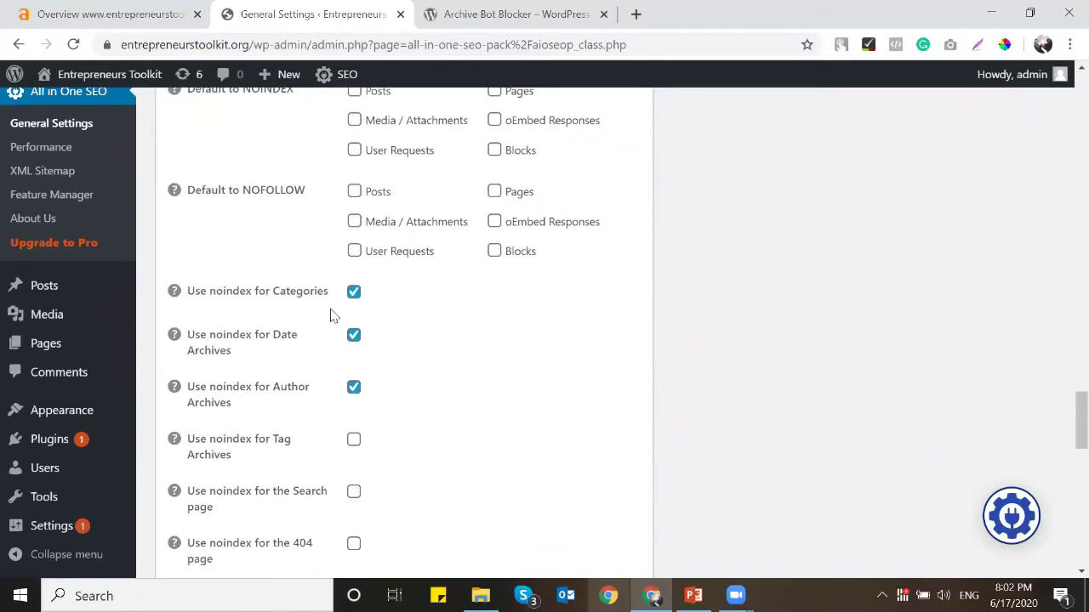
scroll(332, 308, down, 1)
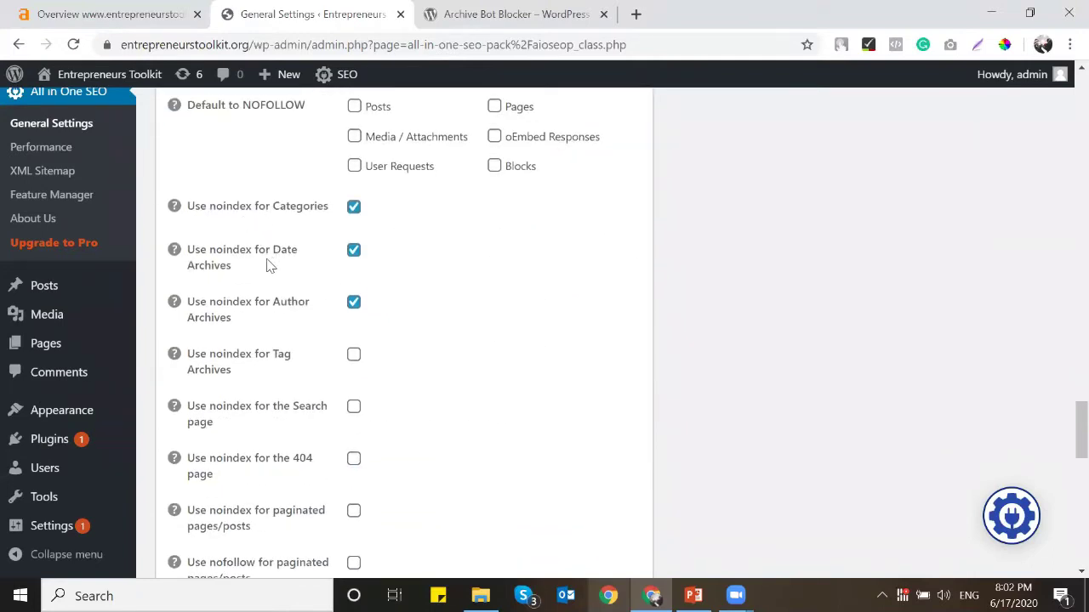
scroll(274, 317, down, 2)
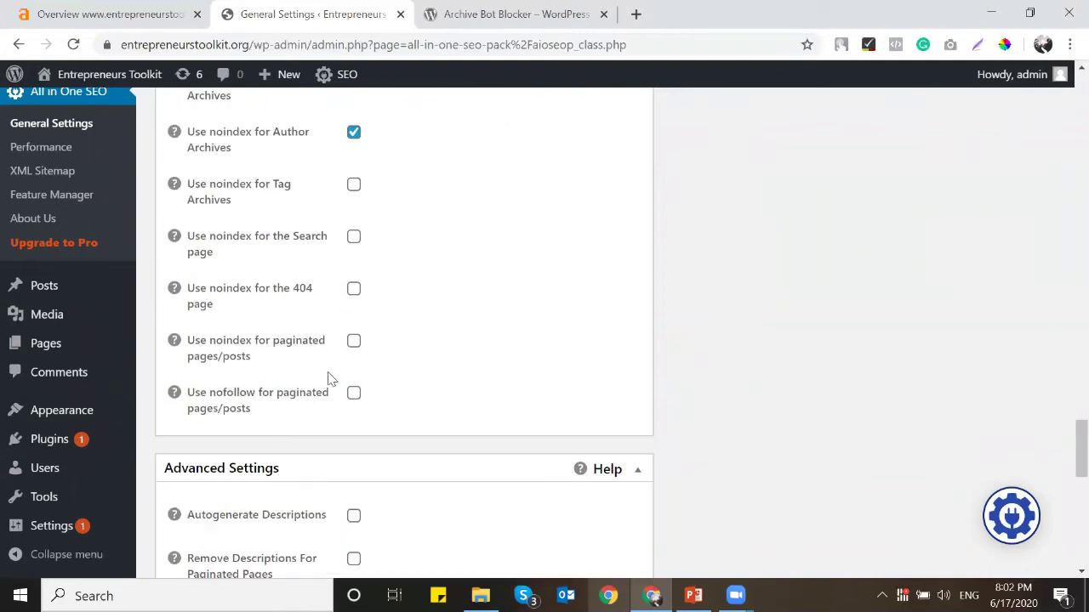
scroll(290, 290, down, 4)
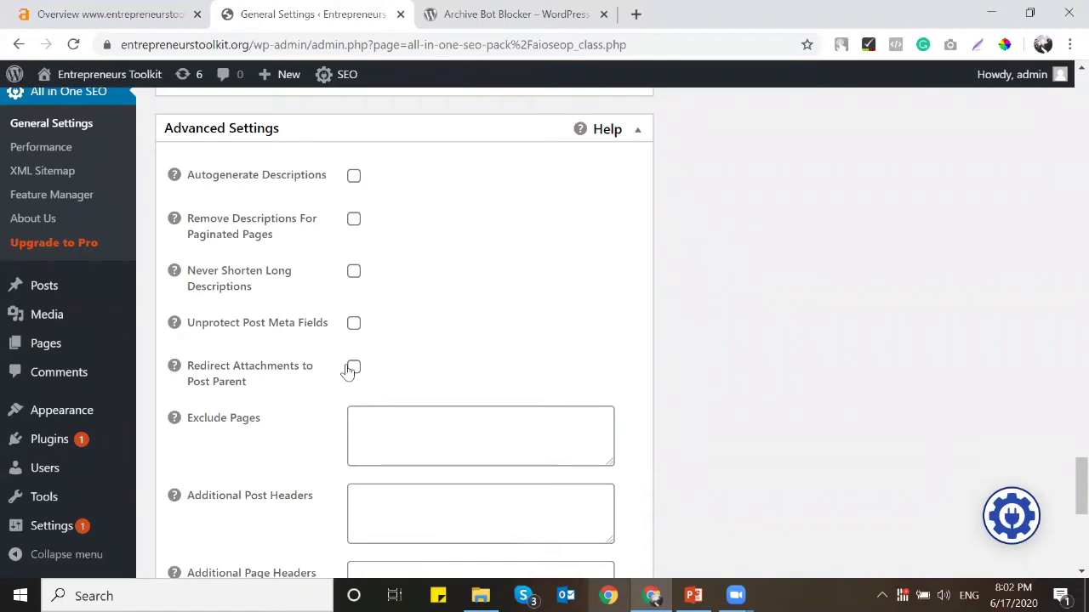
Step: Turn on Redirect Attachments to Post Parent, set Use Keywords to Enabled and save the All in One SEO options
click(352, 367)
scroll(489, 231, down, 1)
scroll(490, 230, down, 4)
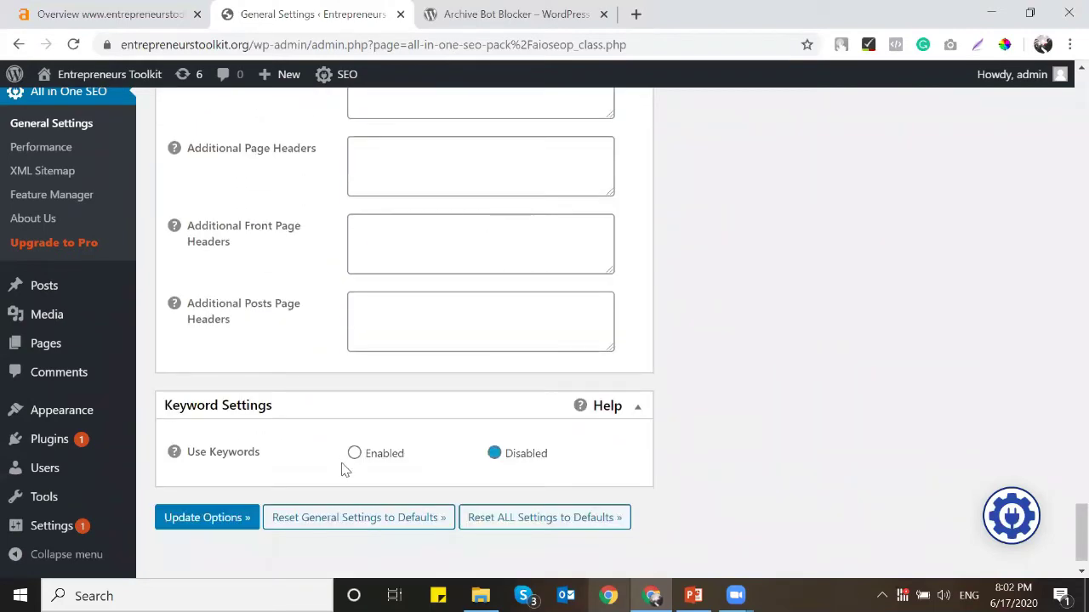
click(354, 453)
scroll(247, 493, down, 2)
click(232, 492)
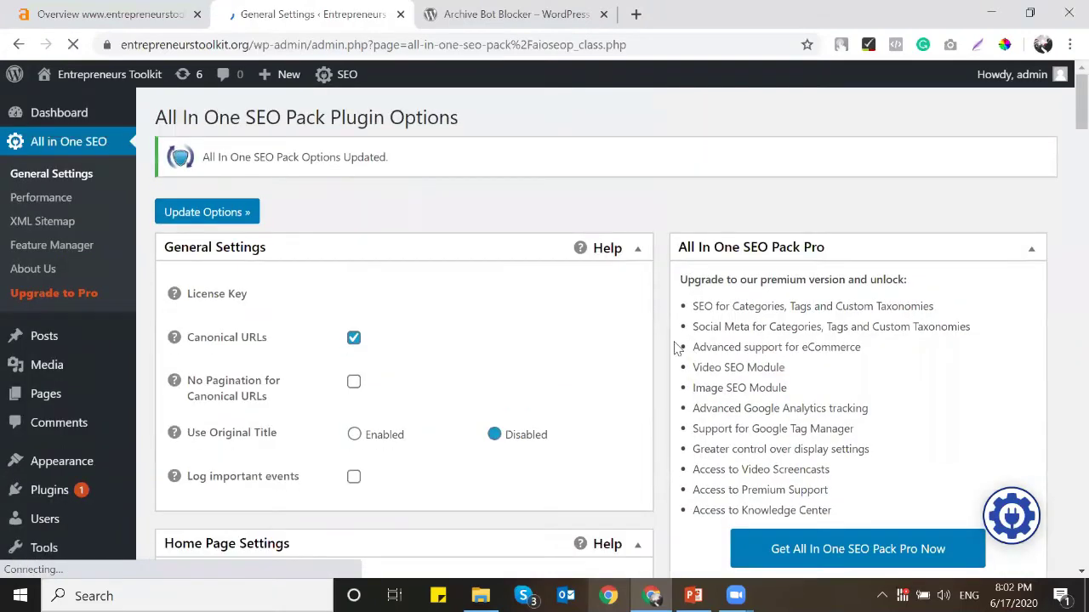
Step: Fill in Home Keywords with "business blogs, entrepreneur tips, entrepreneur blogs" in the Home Page Settings
scroll(559, 278, down, 5)
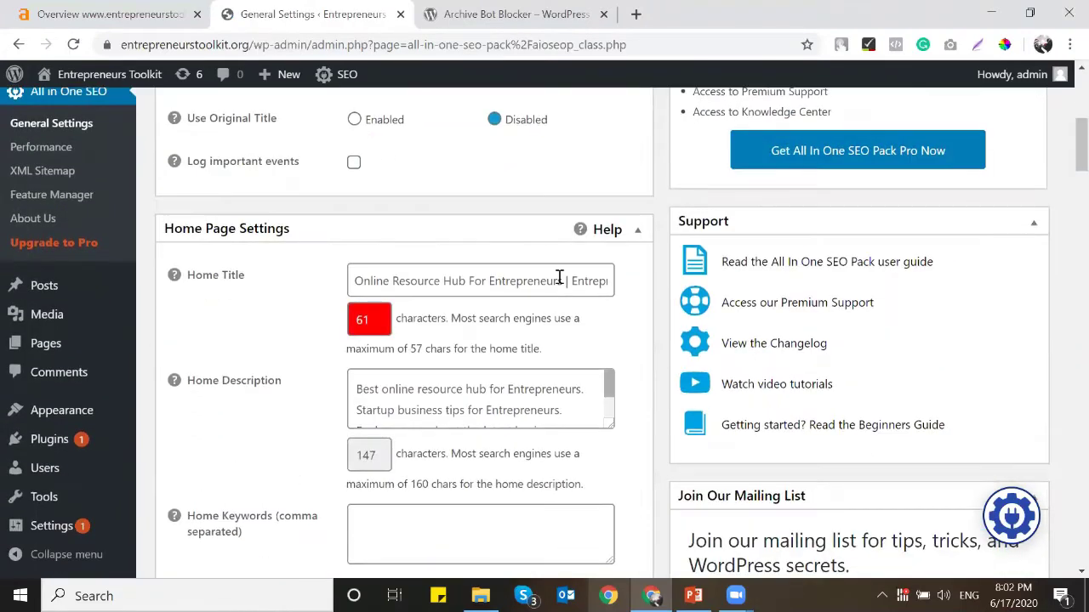
scroll(559, 278, down, 2)
click(385, 357)
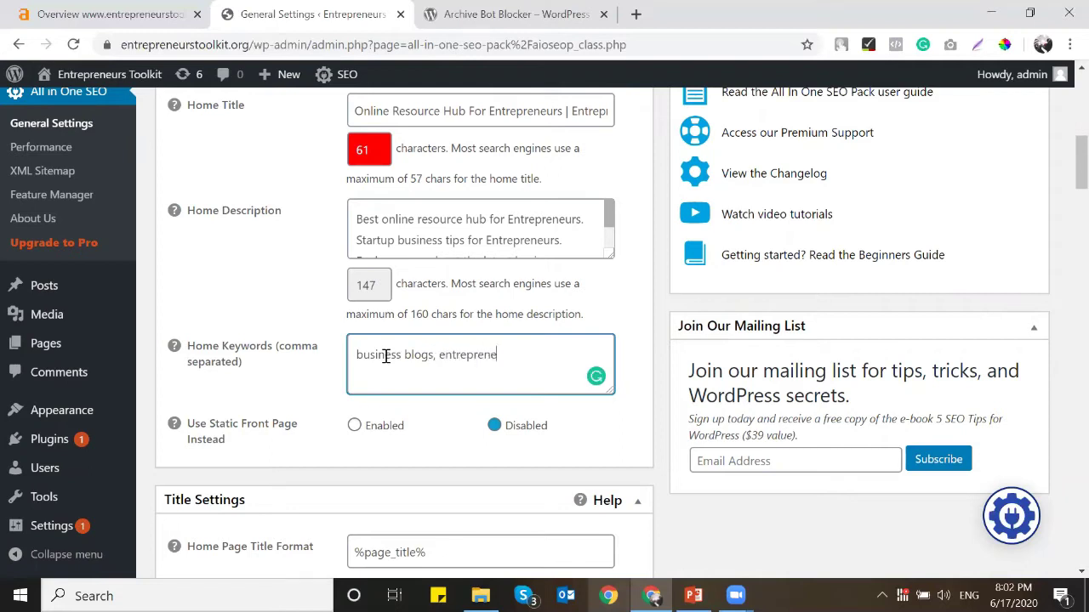
text(ur tips,)
drag(510, 356, 440, 357)
key(ctrl+c)
click(562, 352)
key(ctrl+v)
text(blogs)
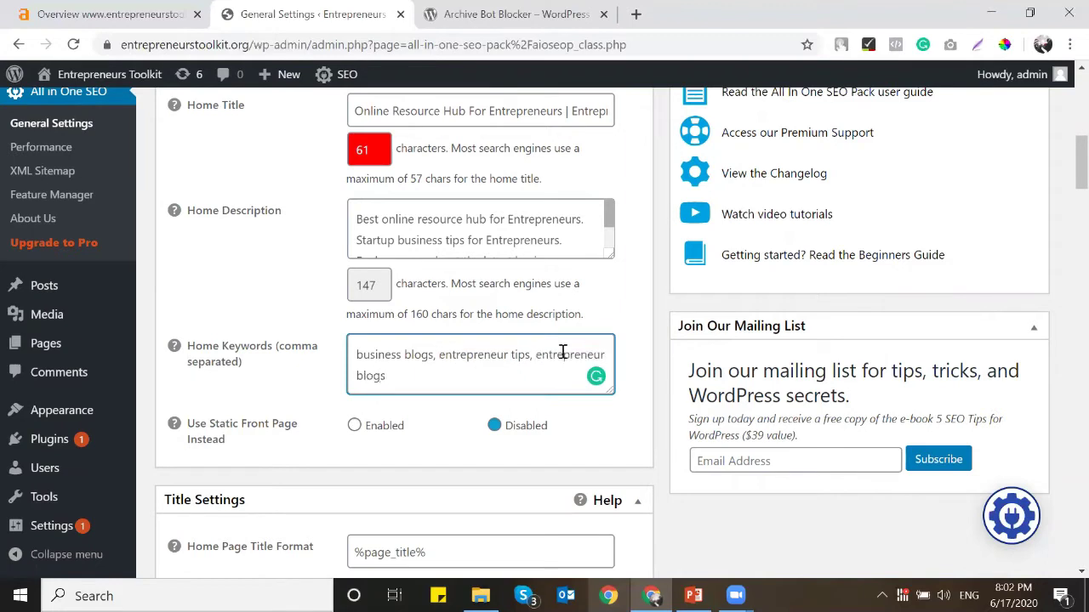
Step: End the Home Keywords list with a comma and replace "business blogs" with "entrepreneurs toolkit"
key(ctrl+v)
key(BackSpace)
key(BackSpace)
key(BackSpace)
key(BackSpace)
drag(433, 354, 349, 347)
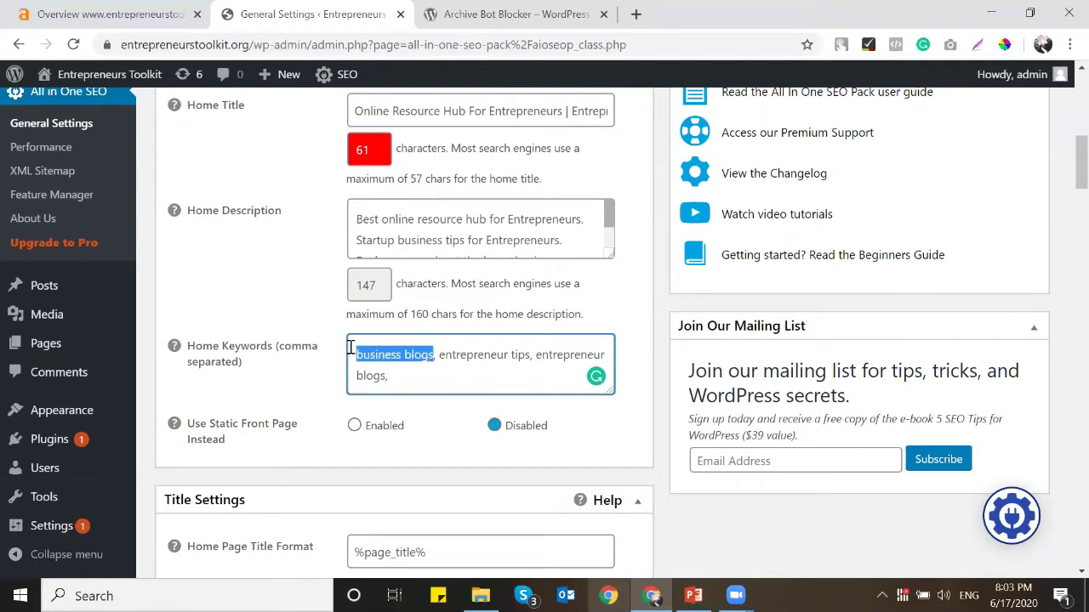
text(entrepreneurs toolkit, entrepreneur tip)
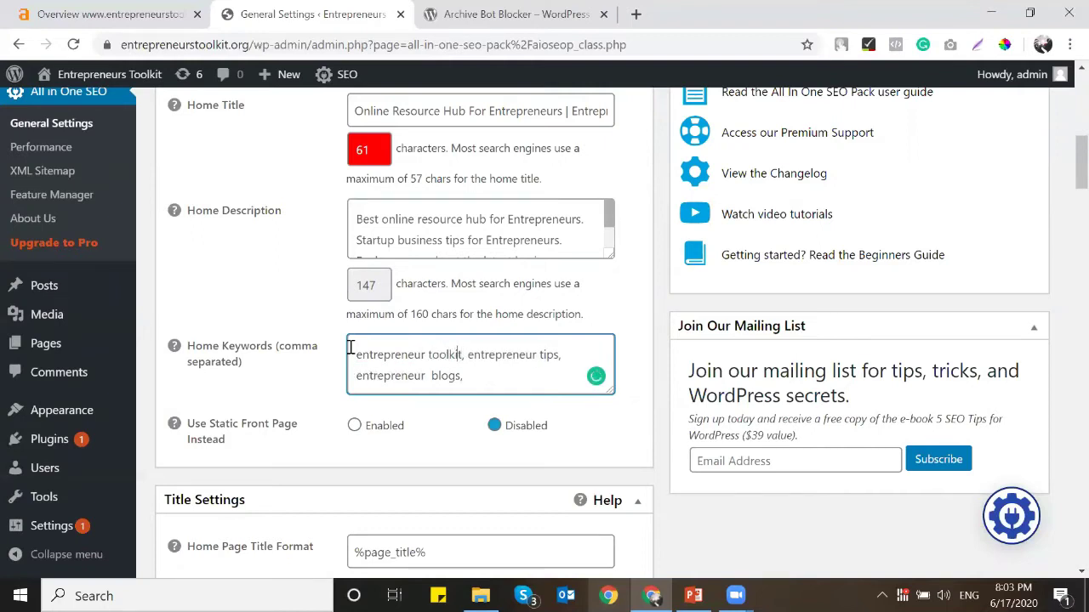
text(s)
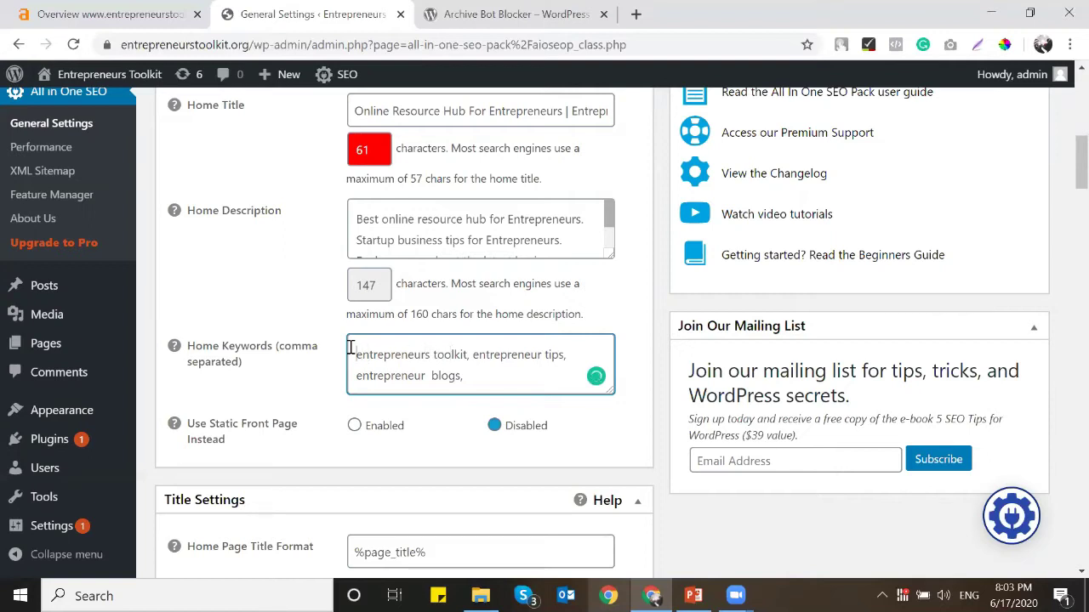
Step: Add "entrepreneurs tools," at the start of the Home Keywords and remove the extra space before "blogs"
key(ctrl+v)
key(BackSpace)
text(s tools,)
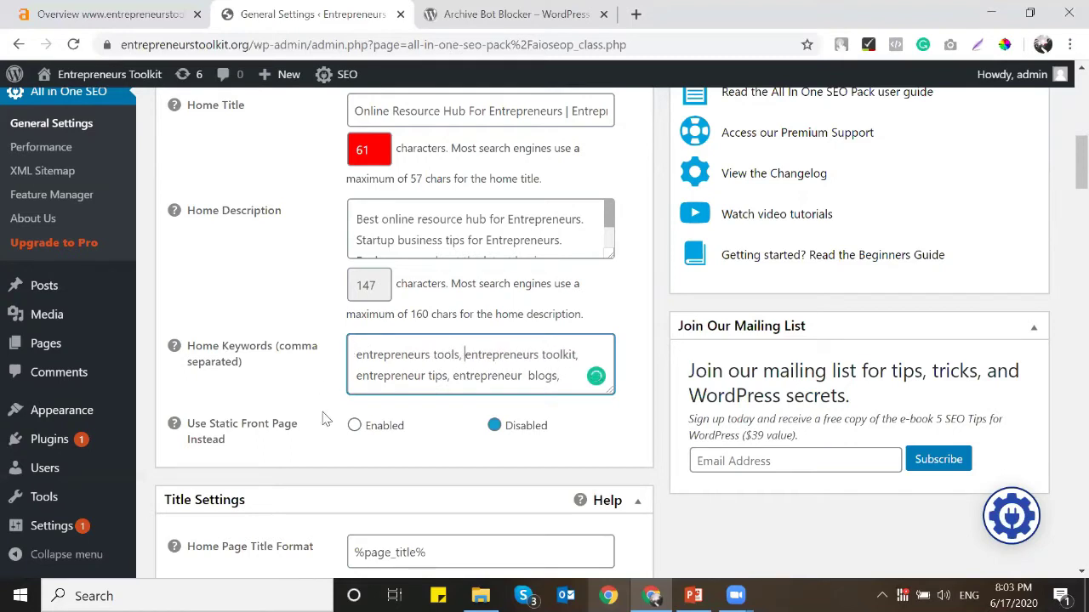
key(BackSpace)
Step: Copy "entrepreneurs tools" from Home Keywords, look it up in Ahrefs Keywords explorer for United Kingdom on Google, and update its data
drag(460, 355, 356, 355)
key(shift+Right)
key(shift+Right)
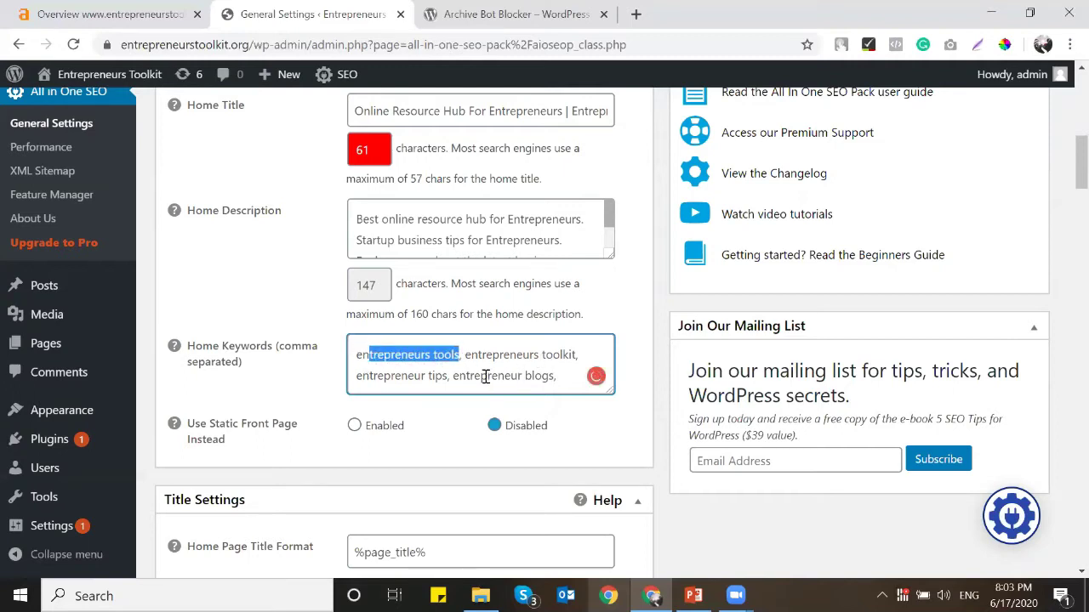
click(461, 377)
scroll(490, 355, down, 1)
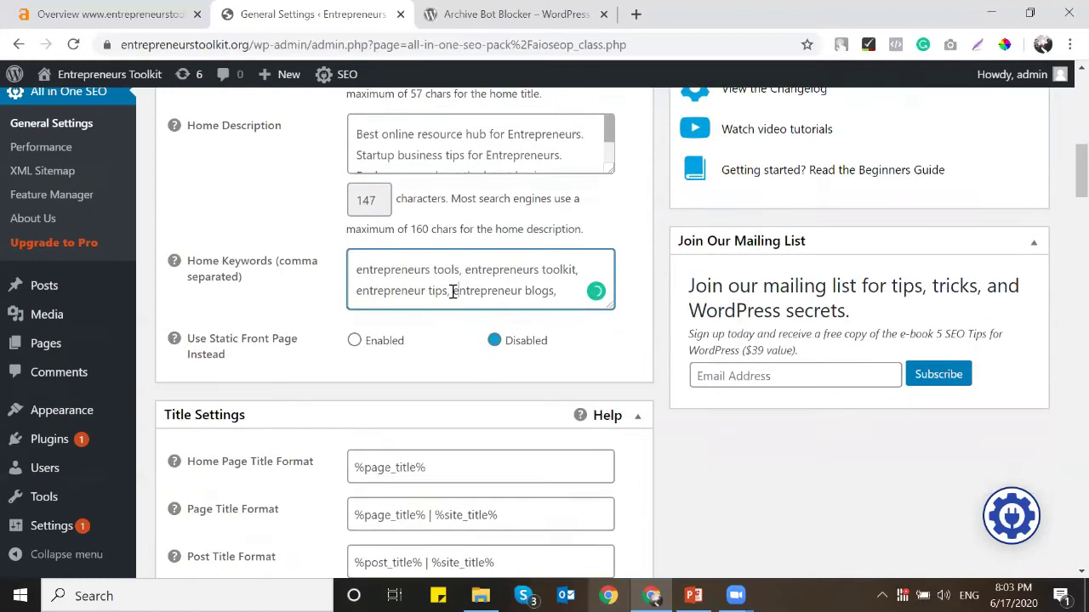
drag(457, 270, 354, 270)
key(ctrl+c)
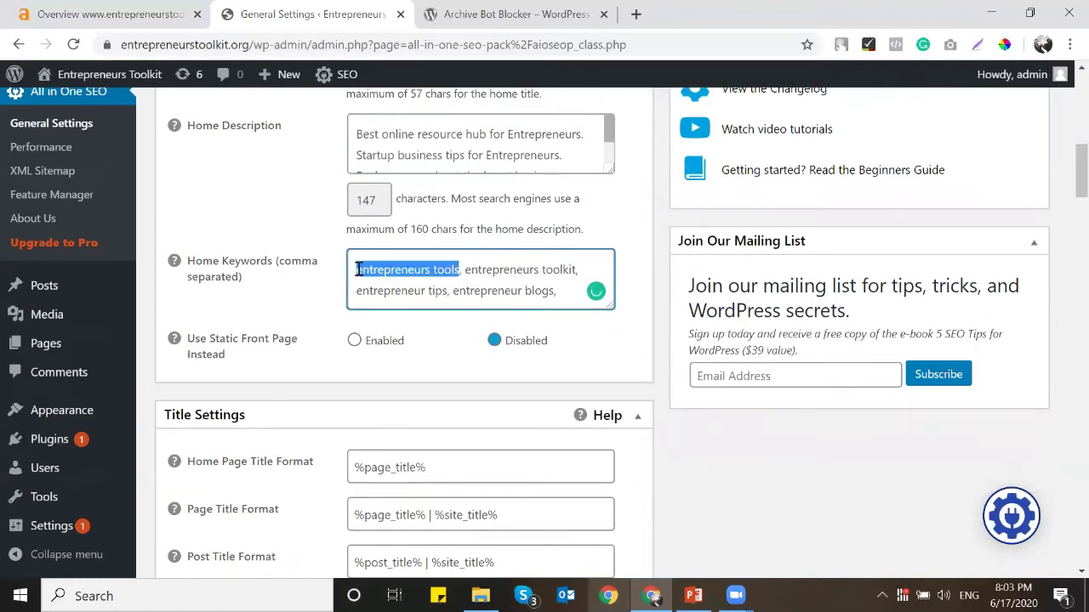
click(111, 10)
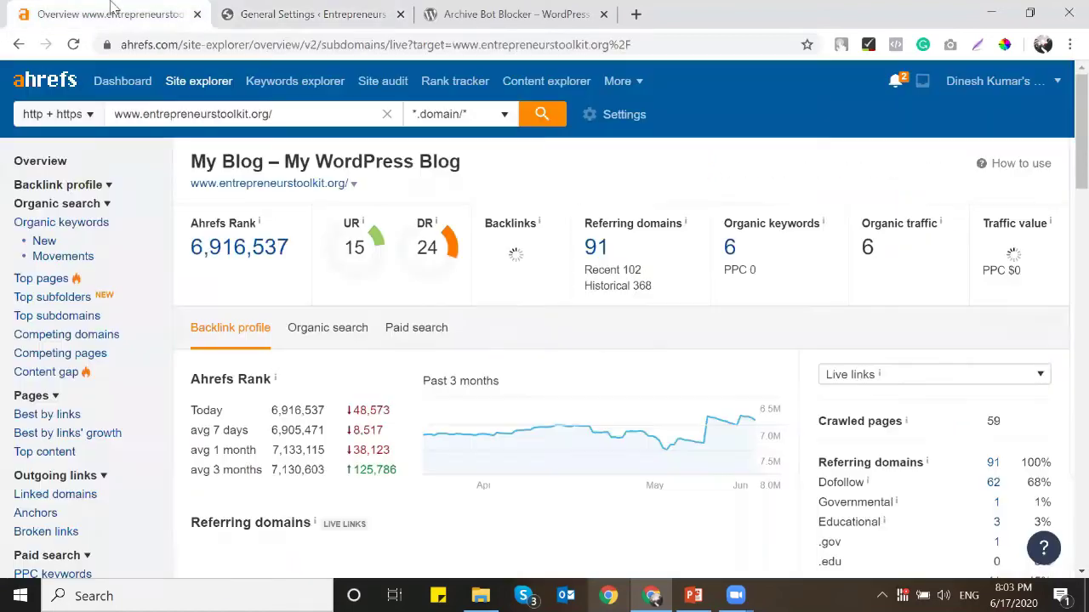
click(316, 87)
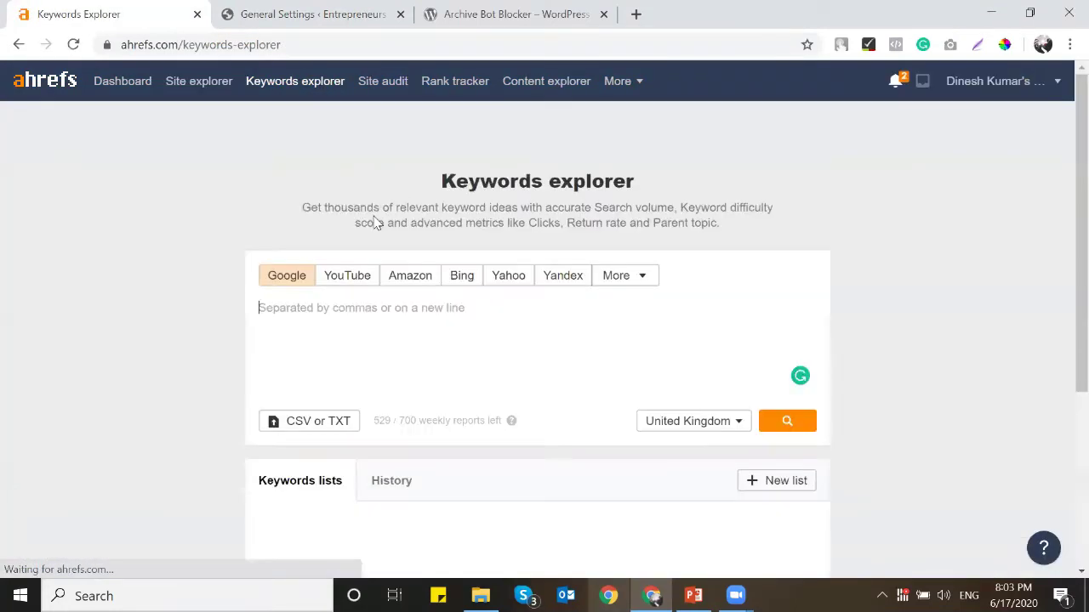
key(ctrl+v)
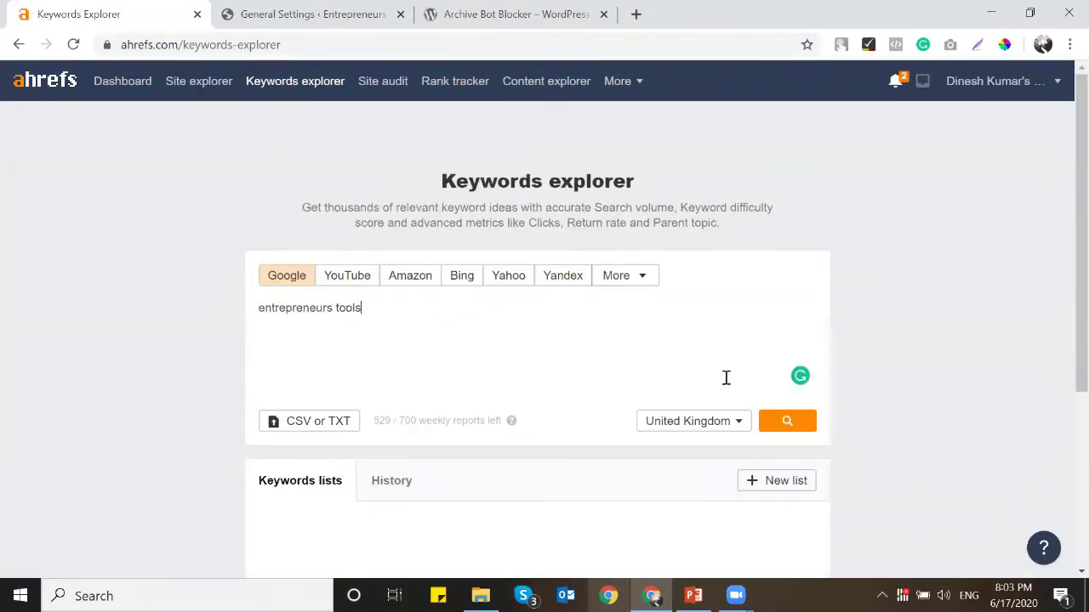
click(787, 420)
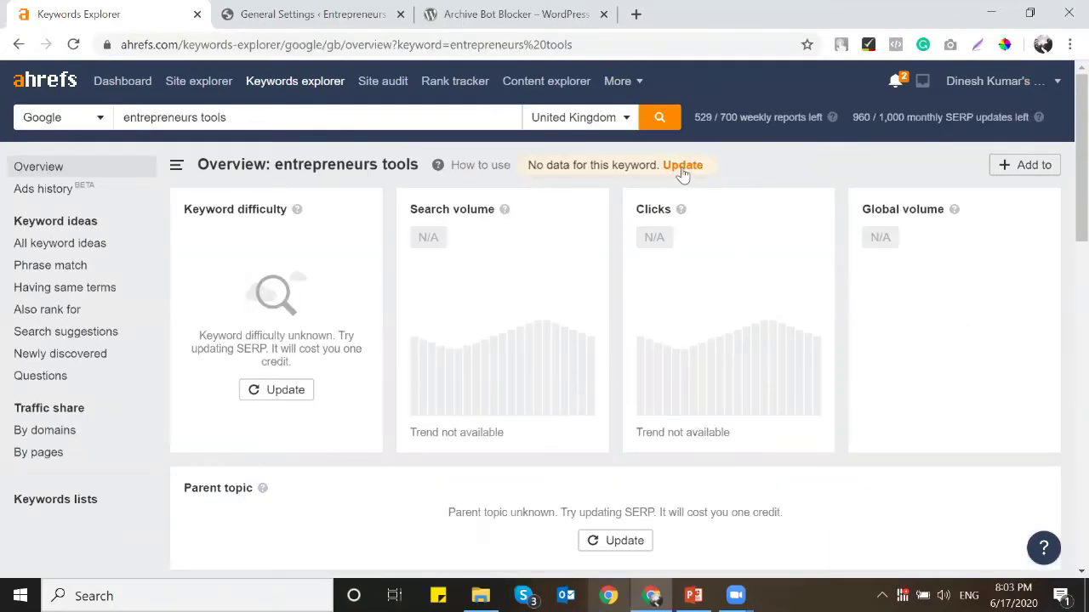
click(682, 165)
Step: Change the searched keyword to "entrepreneur tools" and examine its search volume and keyword overview
click(352, 122)
key(BackSpace)
key(Return)
click(195, 119)
key(BackSpace)
click(210, 120)
text(s)
key(Return)
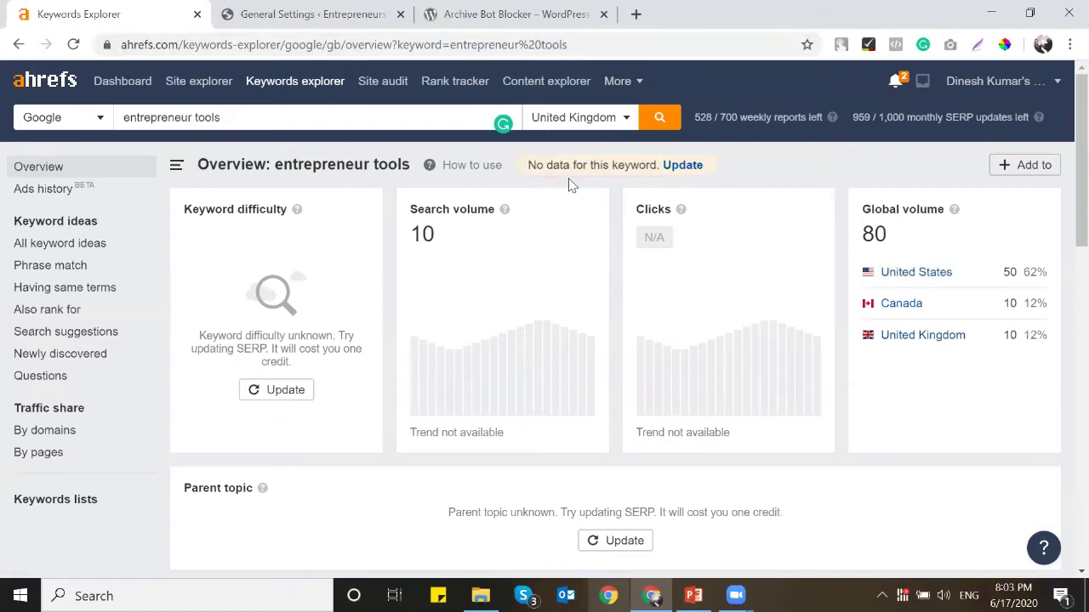
scroll(568, 184, down, 4)
scroll(566, 184, up, 4)
click(241, 128)
Step: Copy "entrepreneurs toolkit" from the Home Keywords and look it up in Ahrefs Keywords explorer for United Kingdom
click(323, 13)
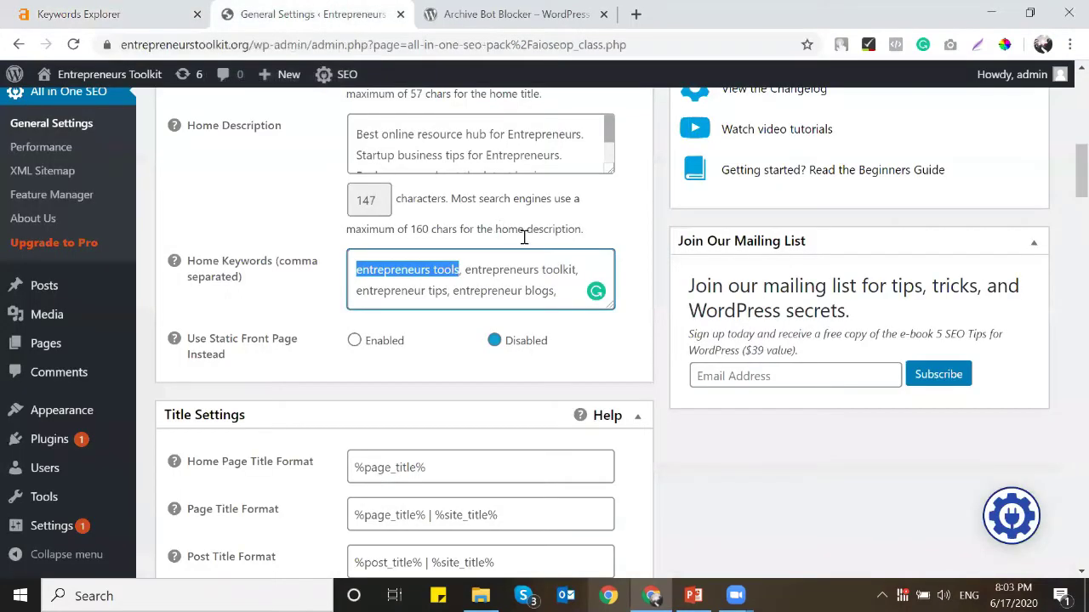
drag(574, 269, 467, 271)
key(ctrl+c)
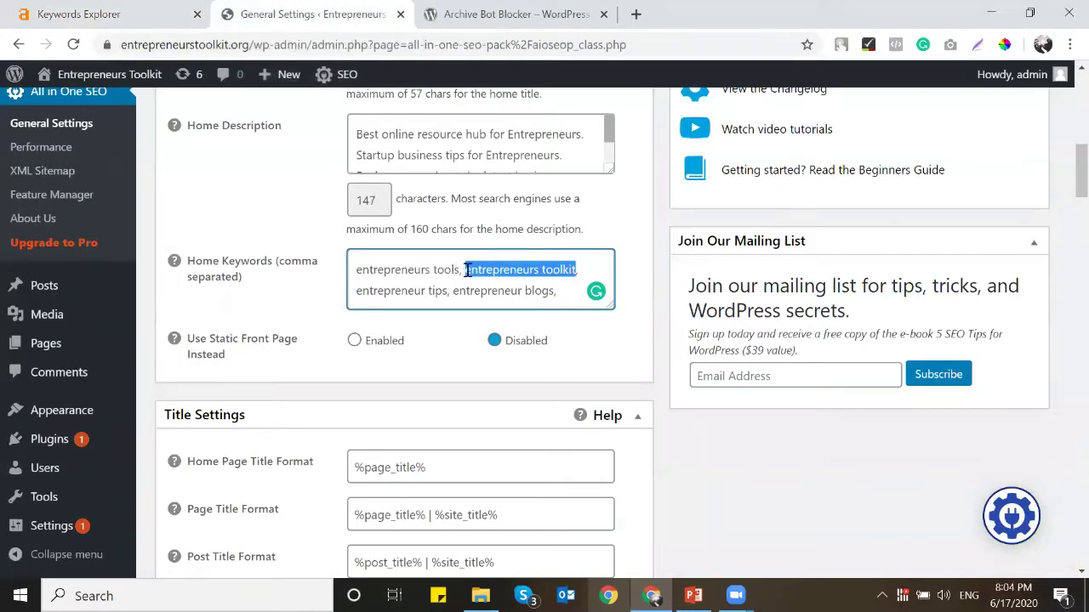
scroll(408, 252, up, 2)
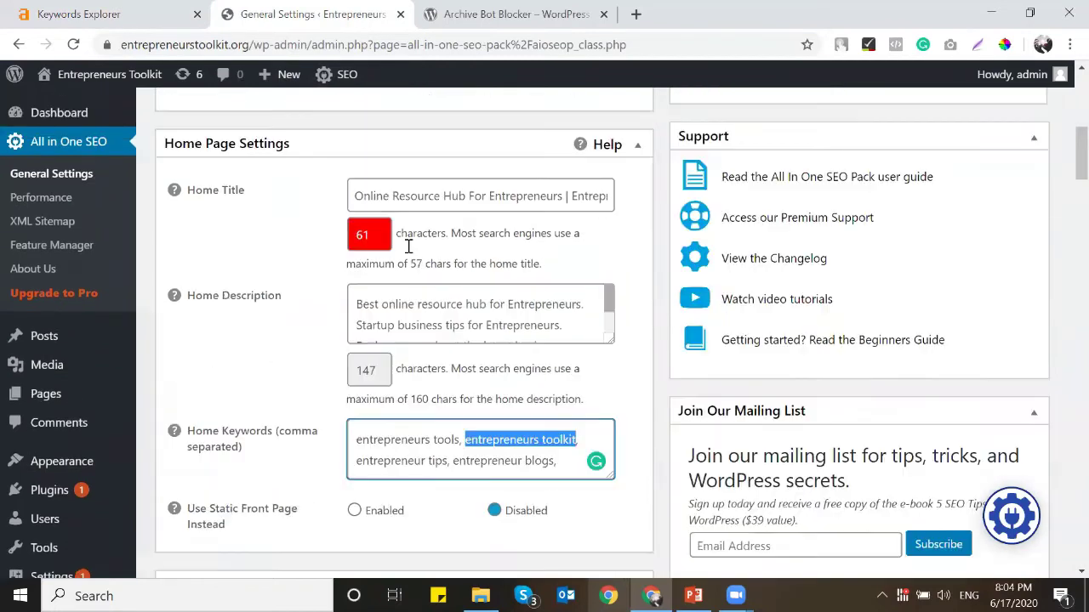
click(106, 13)
key(ctrl+a)
key(ctrl+v)
click(663, 120)
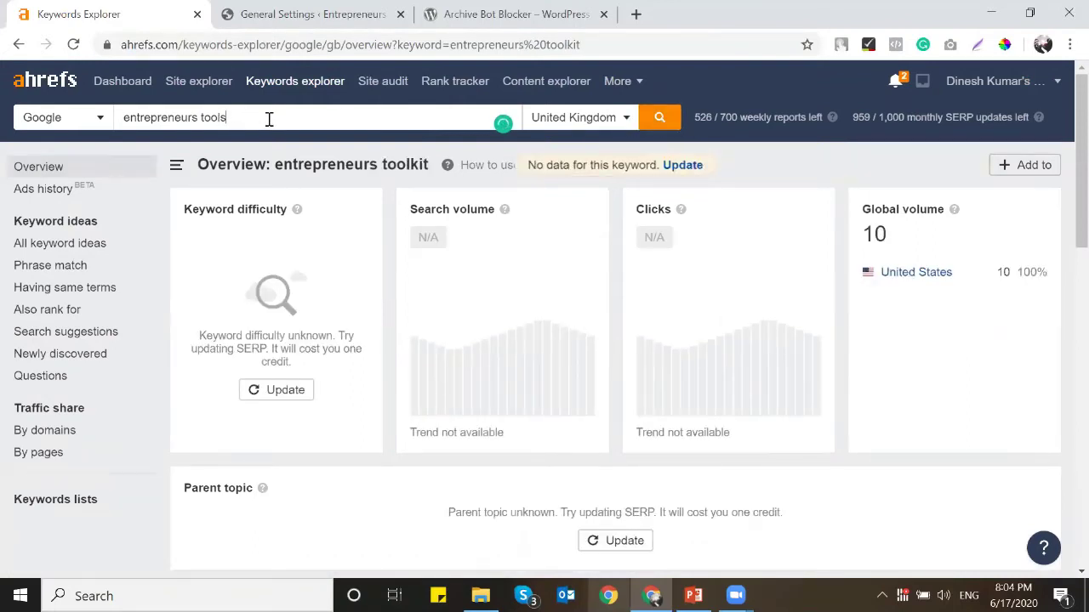
Step: Look up "entrepreneur tools" again and examine its global volume, United States overview and keyword ideas
key(BackSpace)
key(Return)
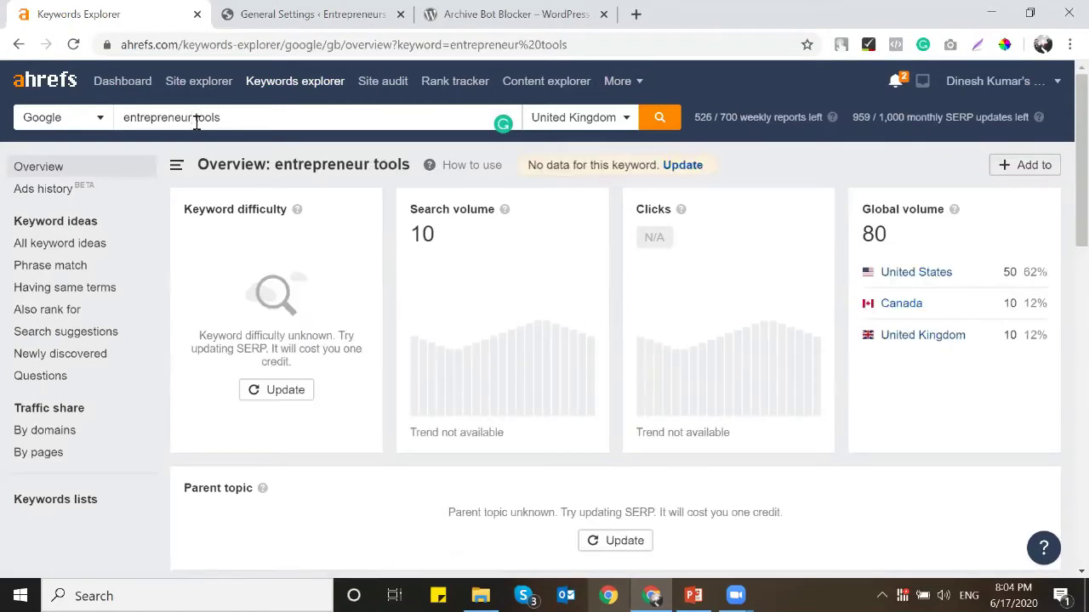
double_click(876, 233)
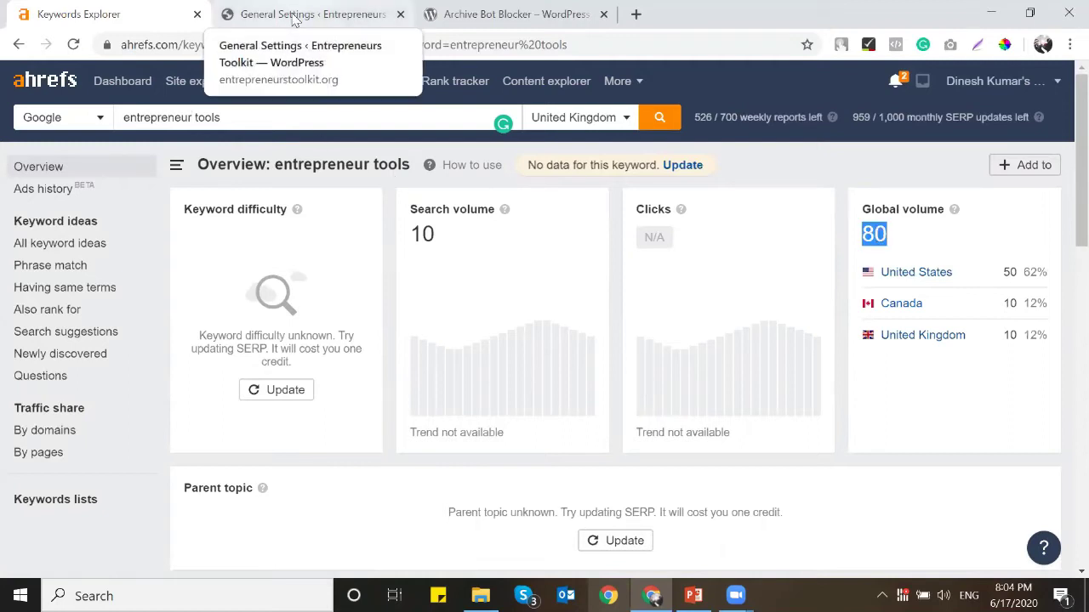
click(683, 165)
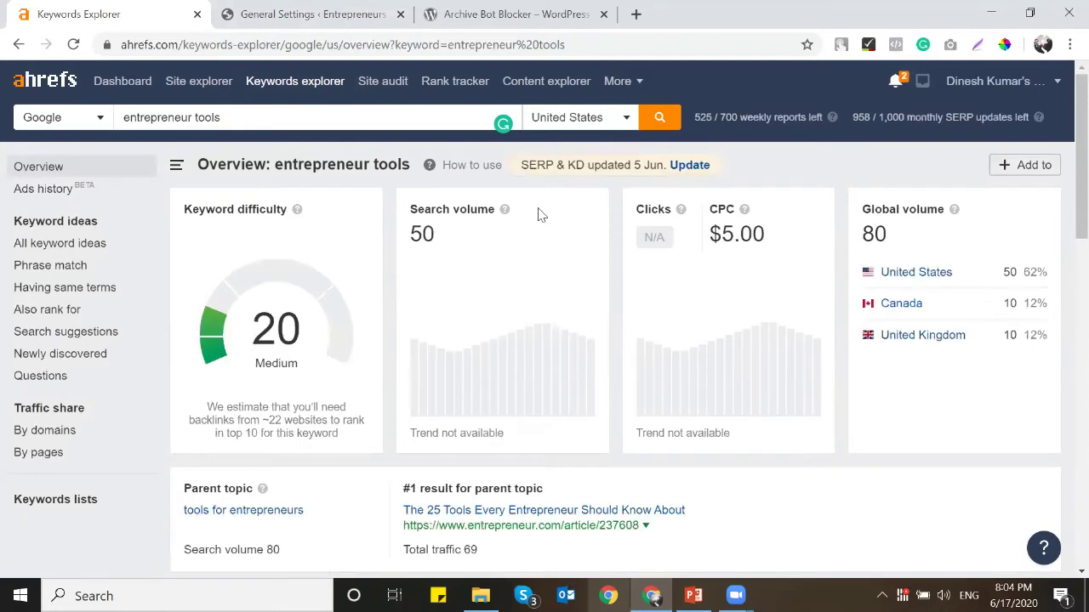
scroll(539, 213, down, 4)
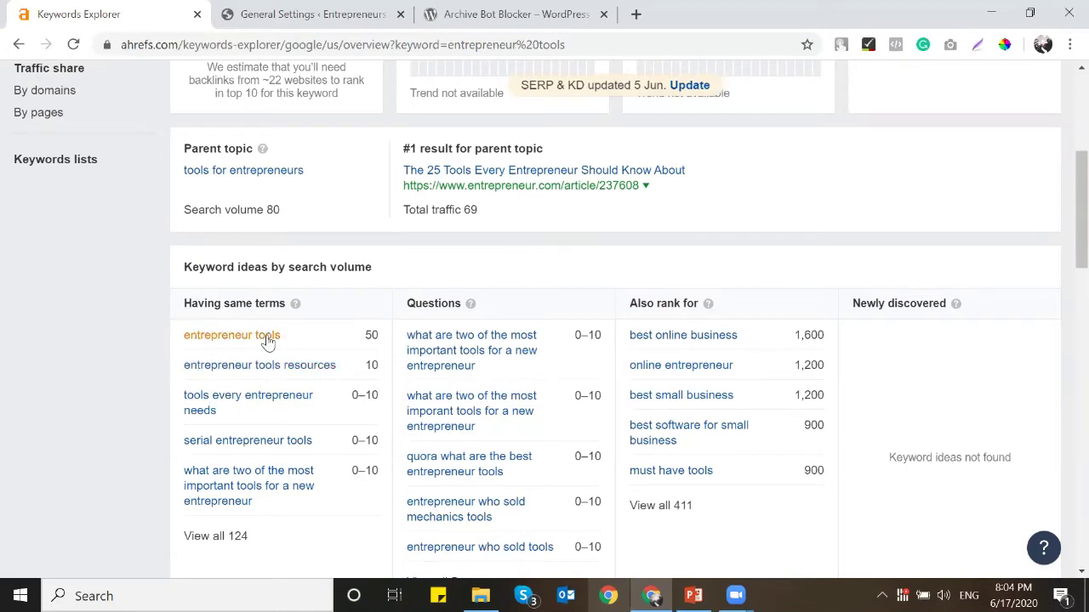
scroll(278, 341, up, 4)
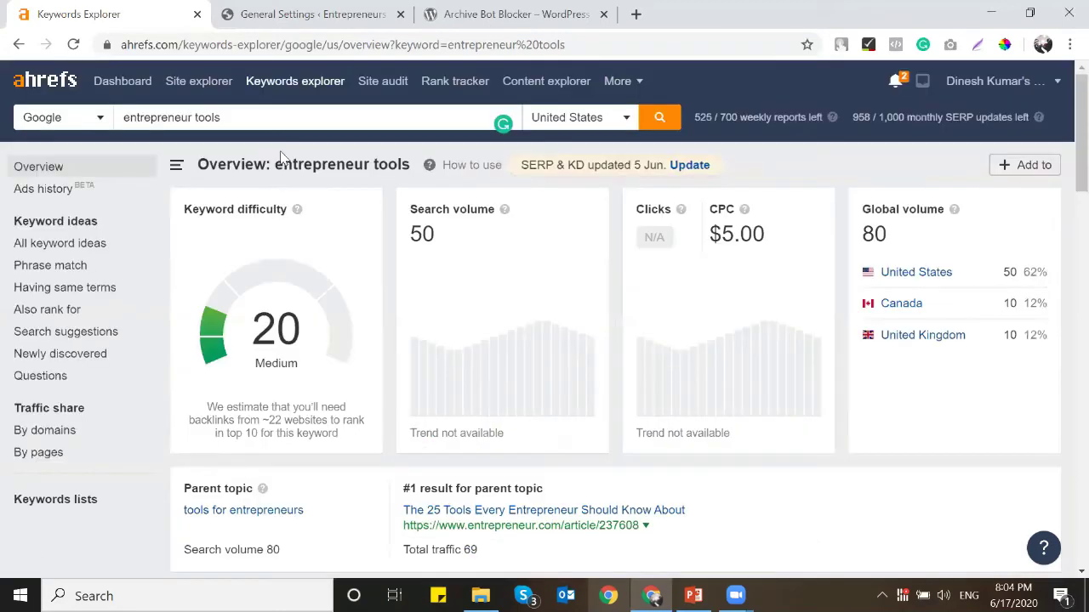
Step: Change the searched keyword to "entrepreneur resources" for United States and examine its overview and keyword ideas
double_click(285, 121)
text(resources)
key(Return)
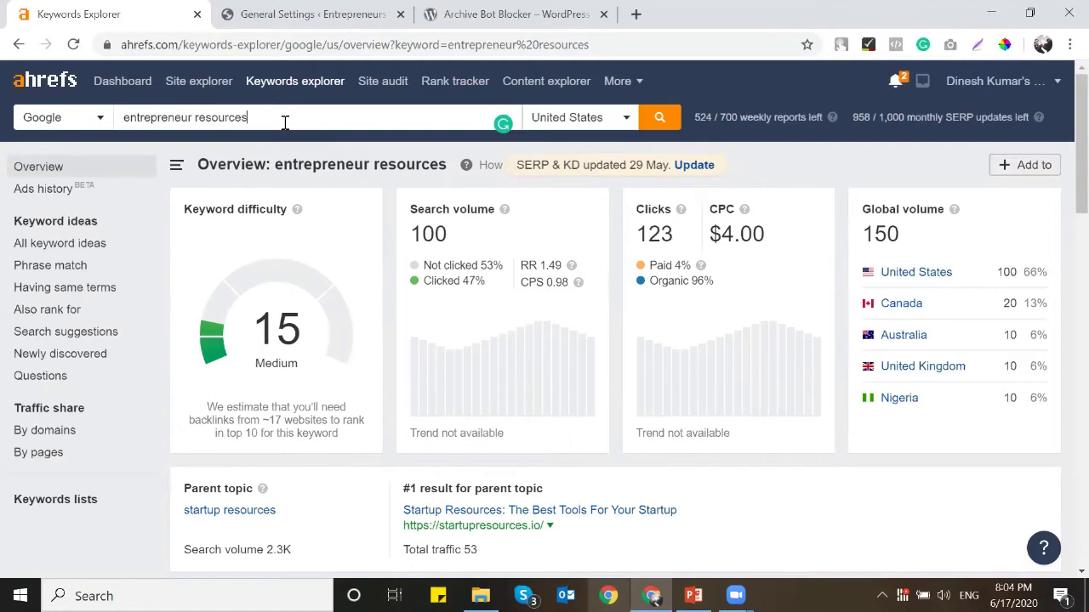
scroll(459, 430, down, 2)
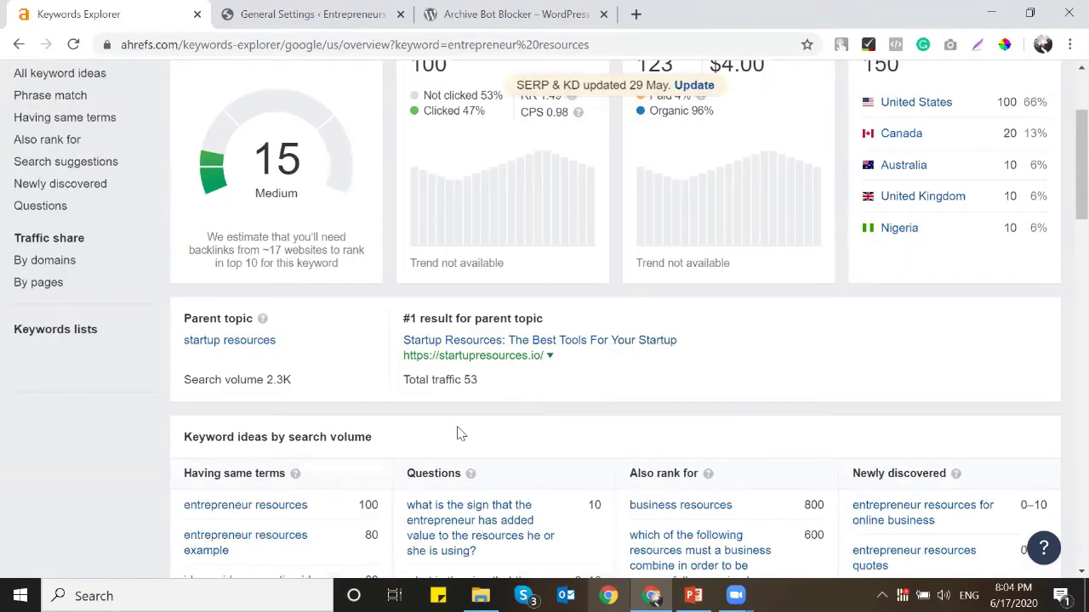
scroll(459, 434, down, 1)
scroll(459, 434, down, 1)
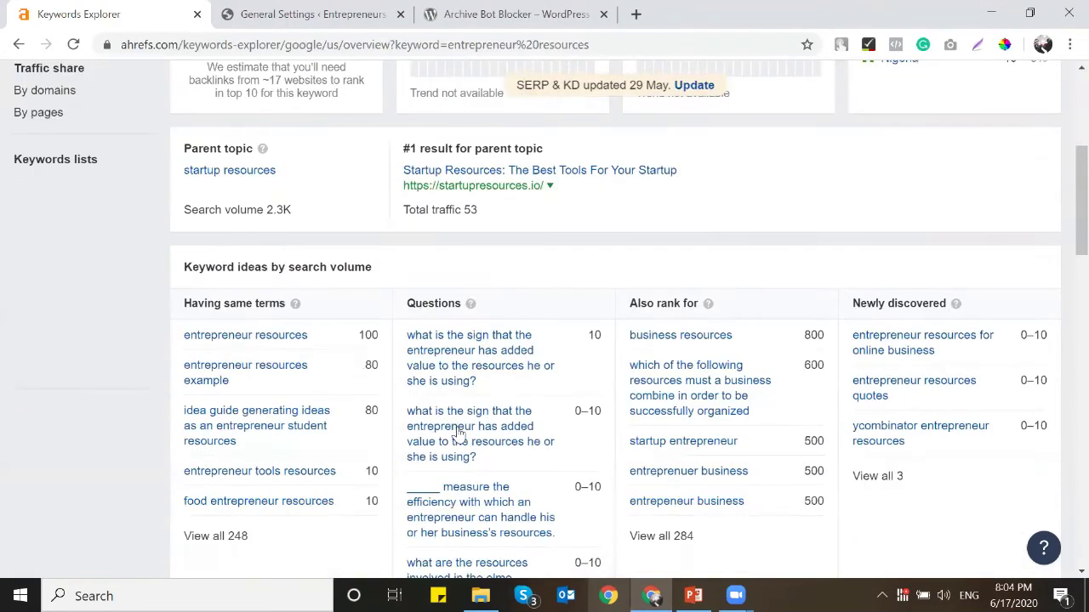
scroll(313, 316, up, 4)
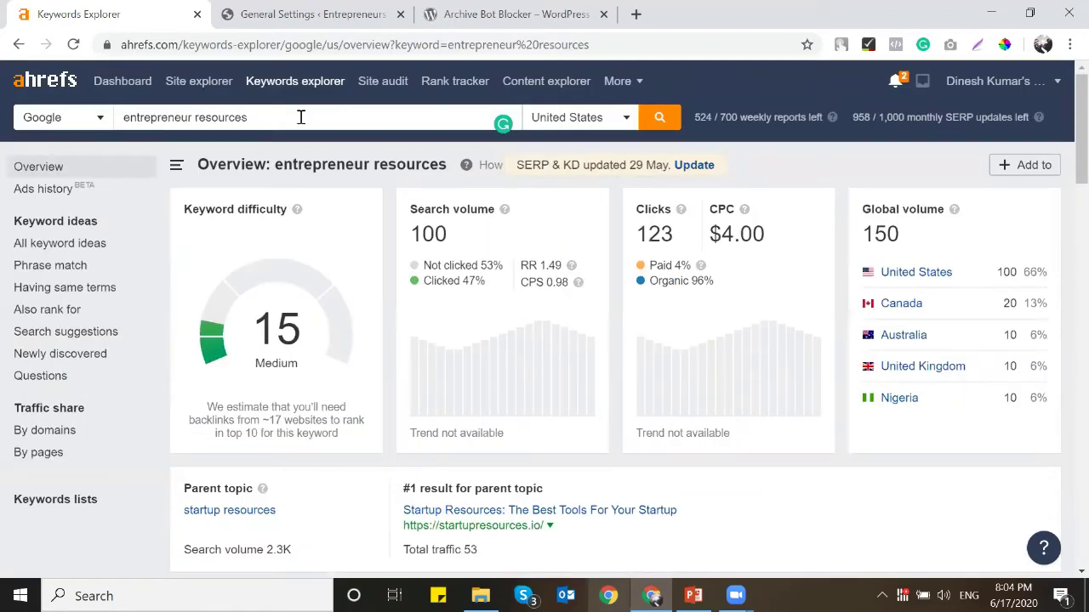
Step: Copy the keyword "entrepreneur resources" and review its parent topic and keyword ideas by search volume in Ahrefs
triple_click(300, 117)
key(ctrl+c)
click(306, 17)
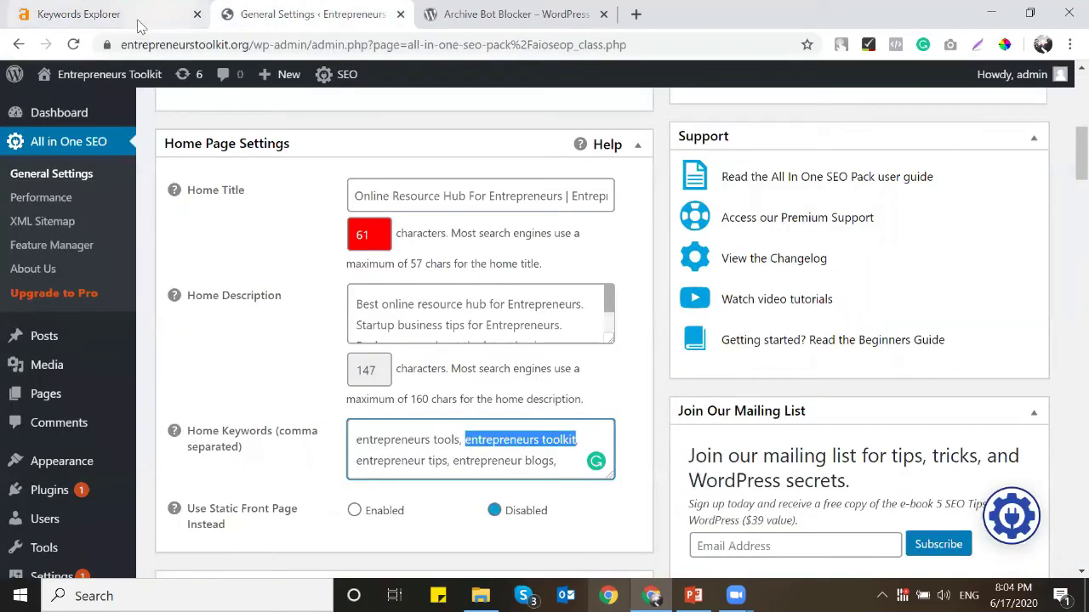
click(95, 14)
scroll(385, 319, down, 3)
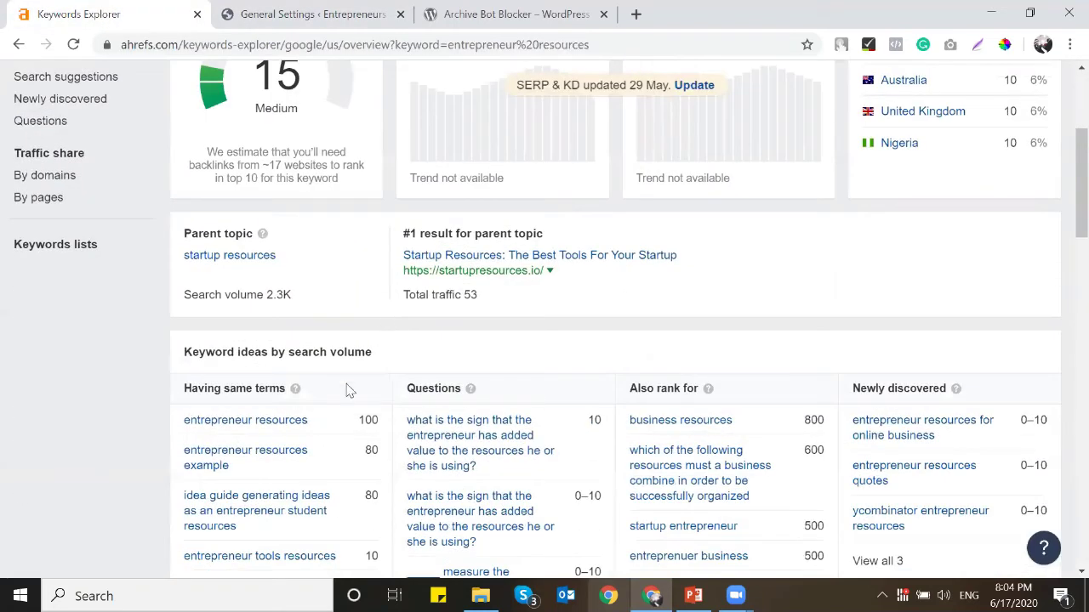
scroll(306, 412, down, 1)
scroll(314, 408, up, 5)
scroll(315, 408, down, 3)
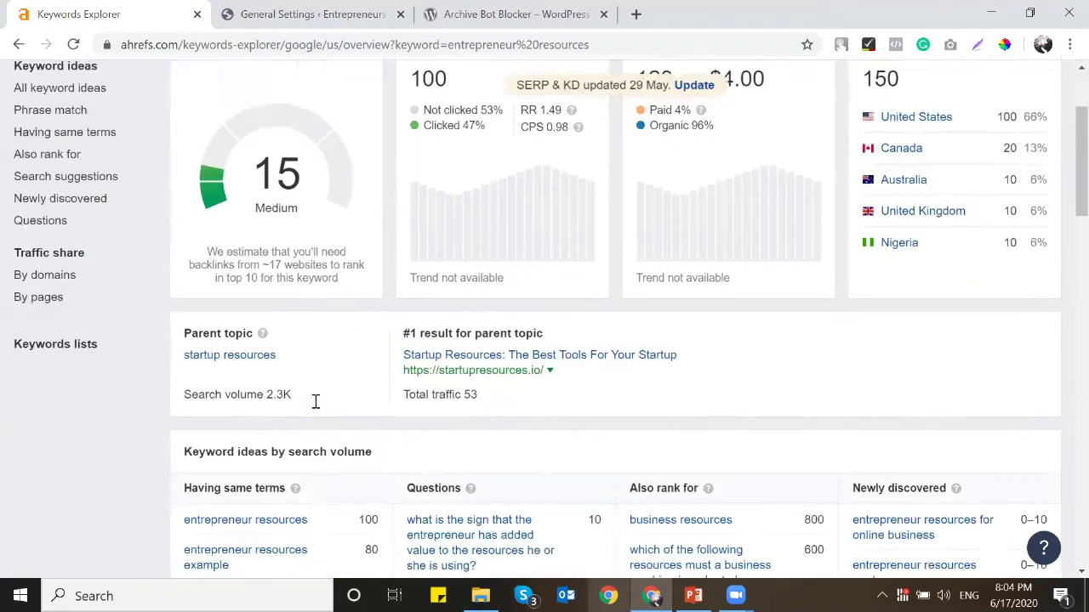
scroll(315, 409, down, 1)
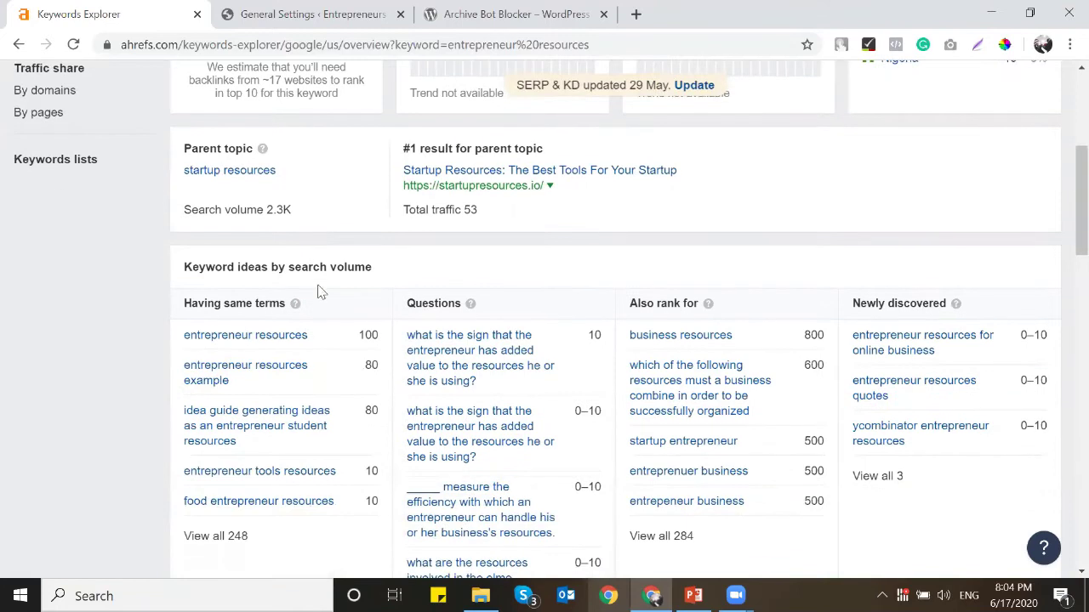
Step: Return to the All in One SEO General Settings in WordPress and review the Home Keywords list
click(323, 14)
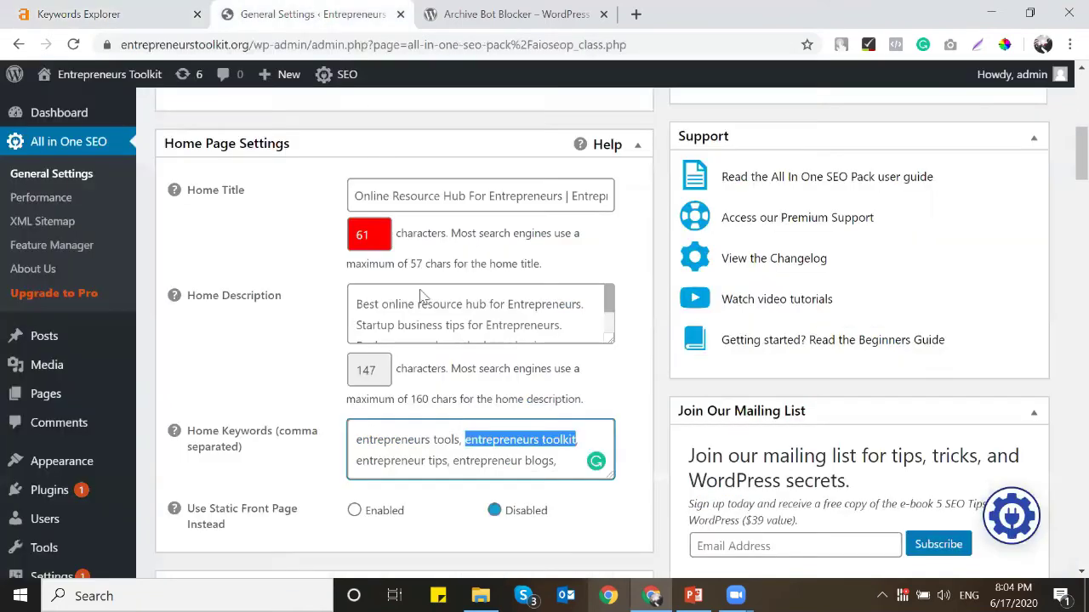
click(559, 463)
text(,)
click(498, 460)
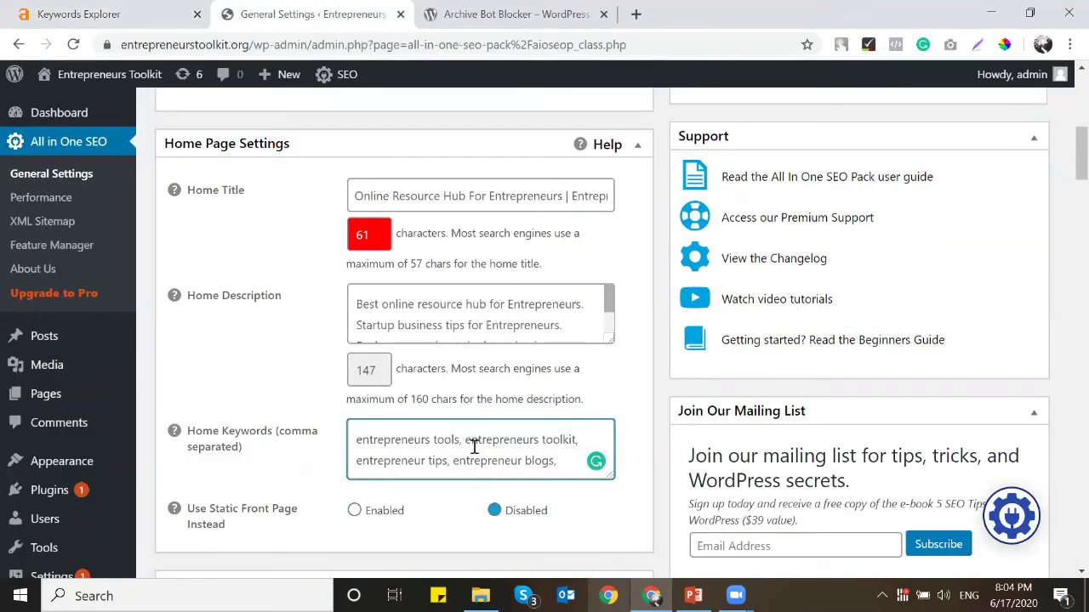
click(561, 463)
scroll(493, 310, up, 1)
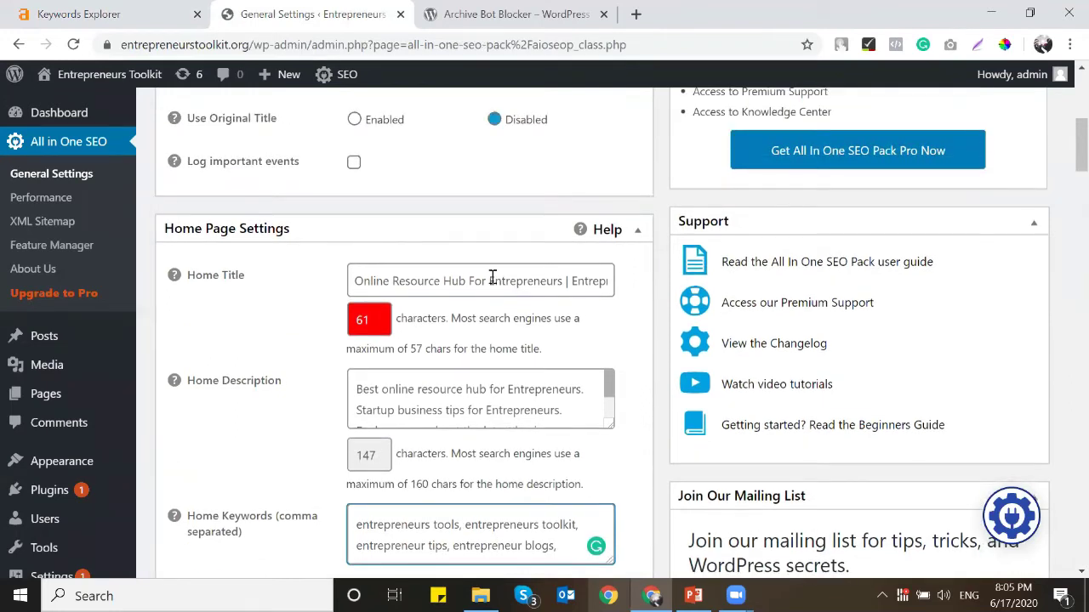
Step: Change the part of the Home Title before the separator to "Entrepreneurs Tools & Resources Online"
drag(491, 279, 352, 282)
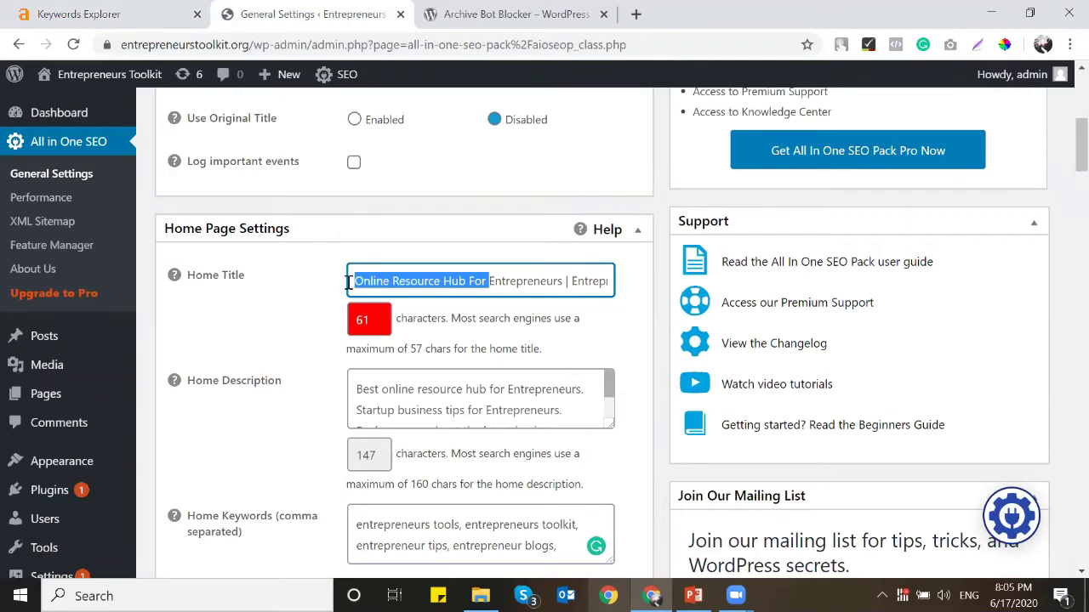
key(BackSpace)
click(431, 281)
text(Tools & Res)
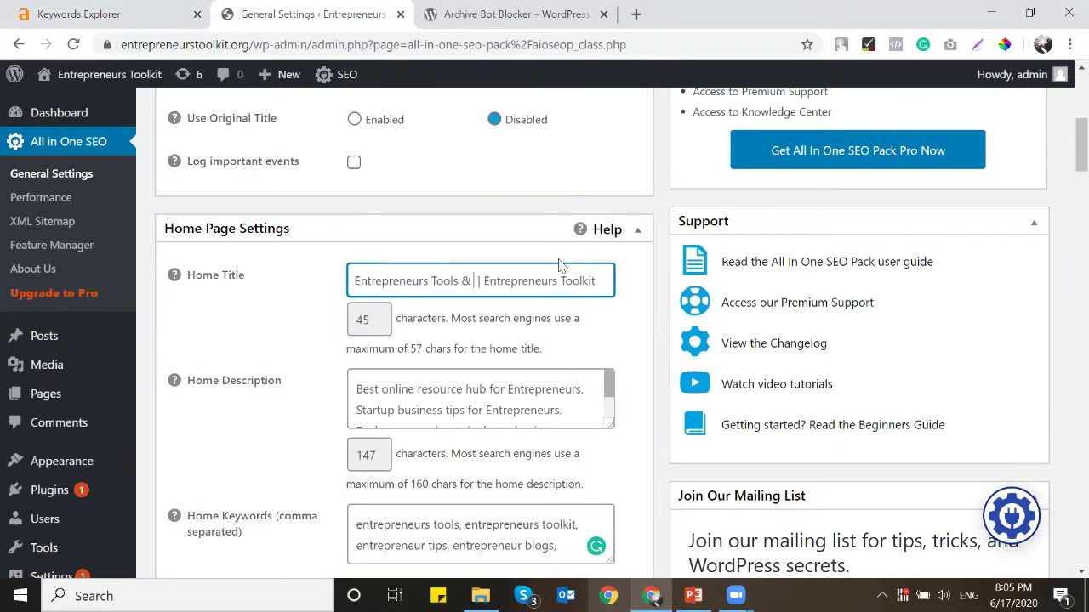
text(ources Hub)
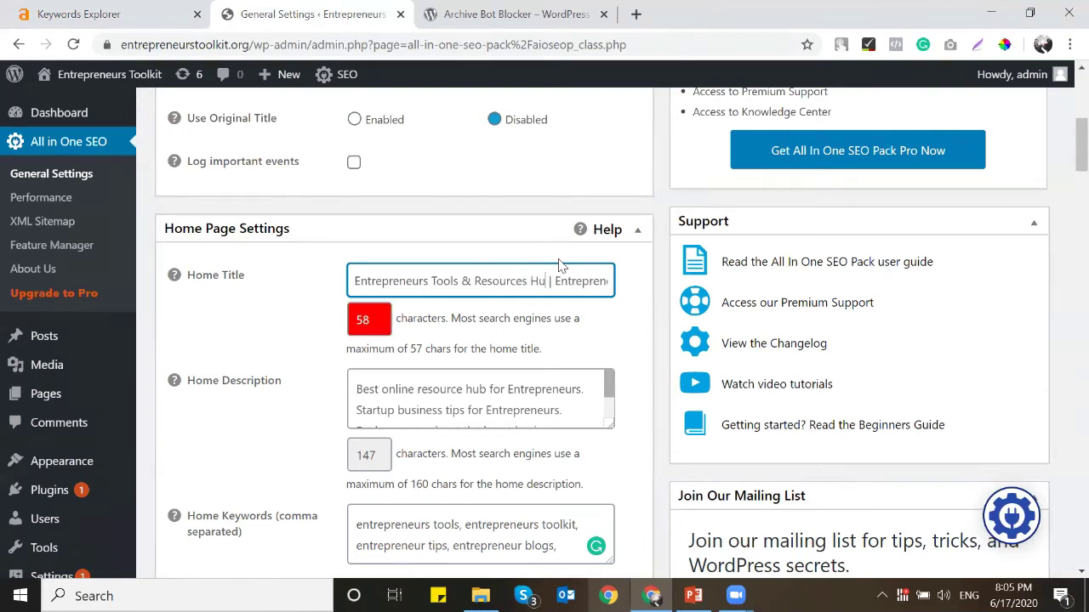
key(BackSpace)
key(BackSpace)
key(BackSpace)
text(Online)
Step: Add the copied keyword "entrepreneur resources" at the end of the Home Keywords list
scroll(481, 277, down, 2)
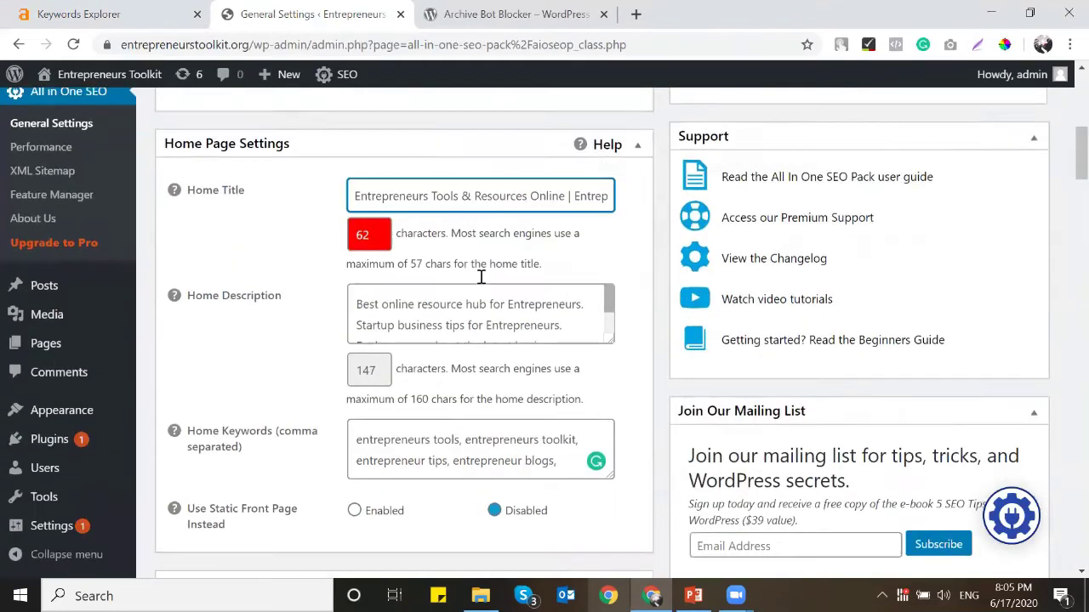
click(587, 377)
text(,)
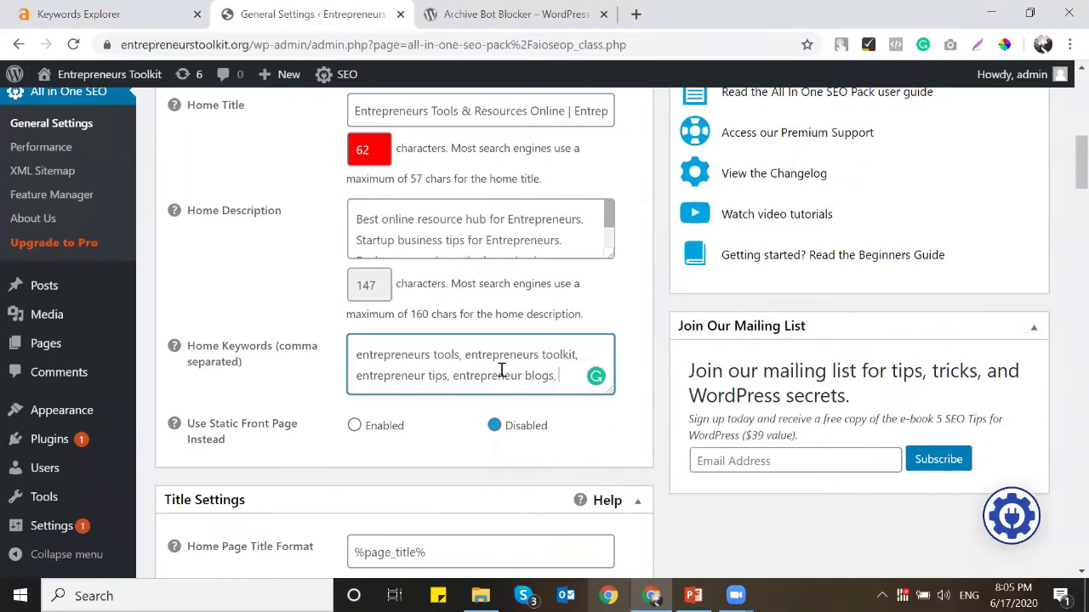
key(ctrl+v)
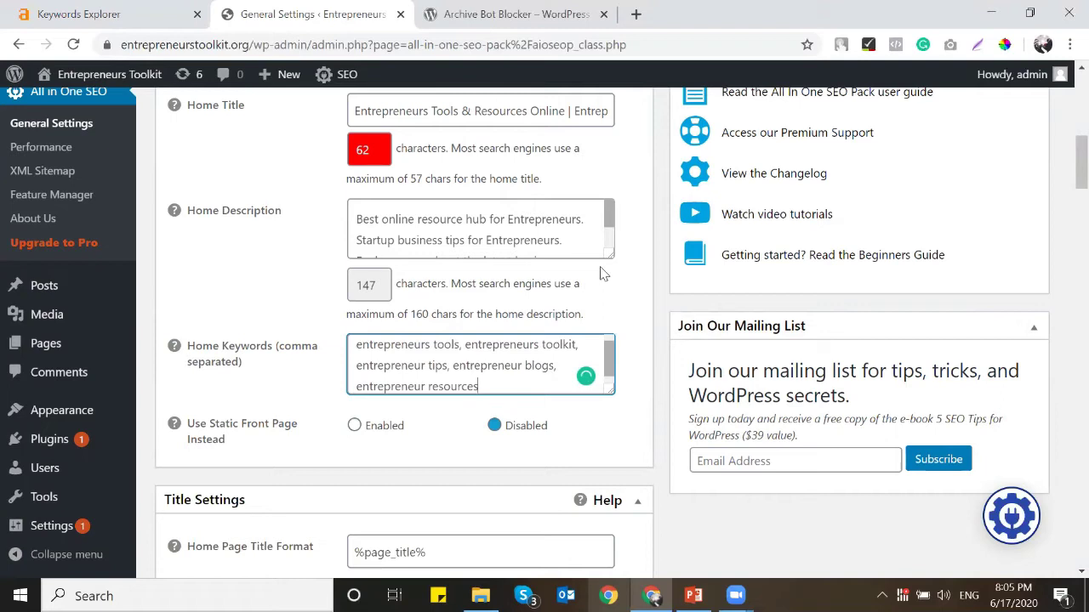
Step: Enlarge the Home Description box and replace "online resource hub for Entrepreneurs" with "Entrepreneurs Tools & Resources Online" copied from the Home Title
drag(609, 254, 606, 336)
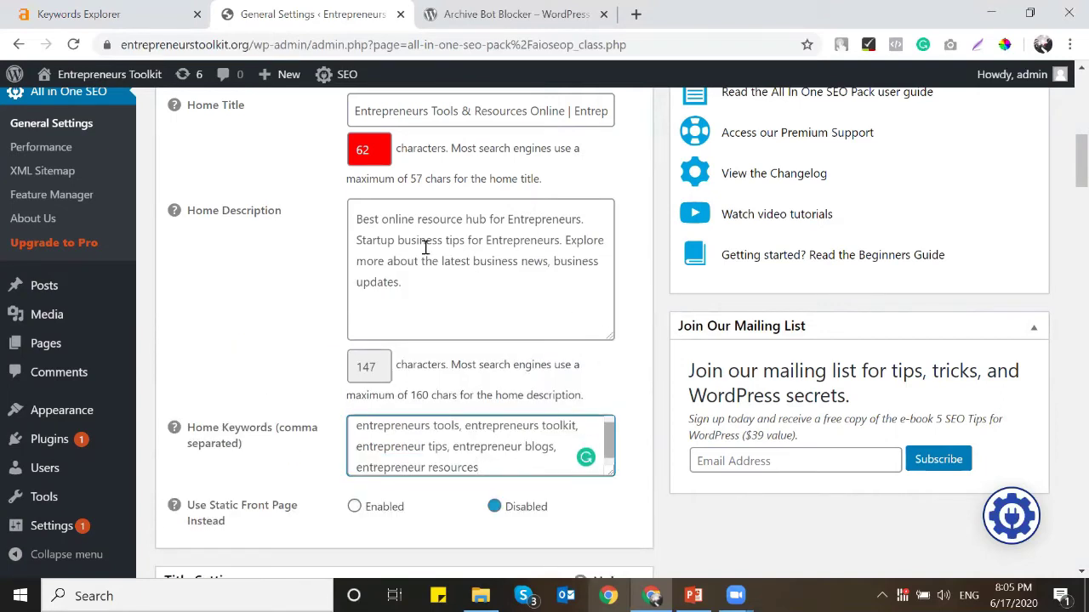
scroll(438, 270, up, 1)
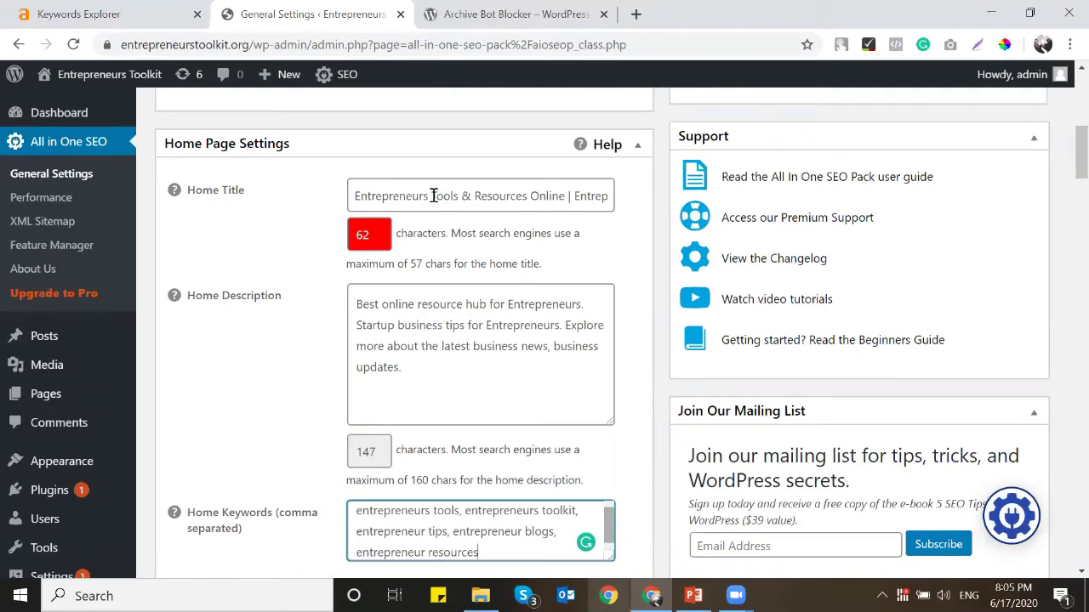
click(559, 196)
drag(559, 196, 355, 195)
key(ctrl+c)
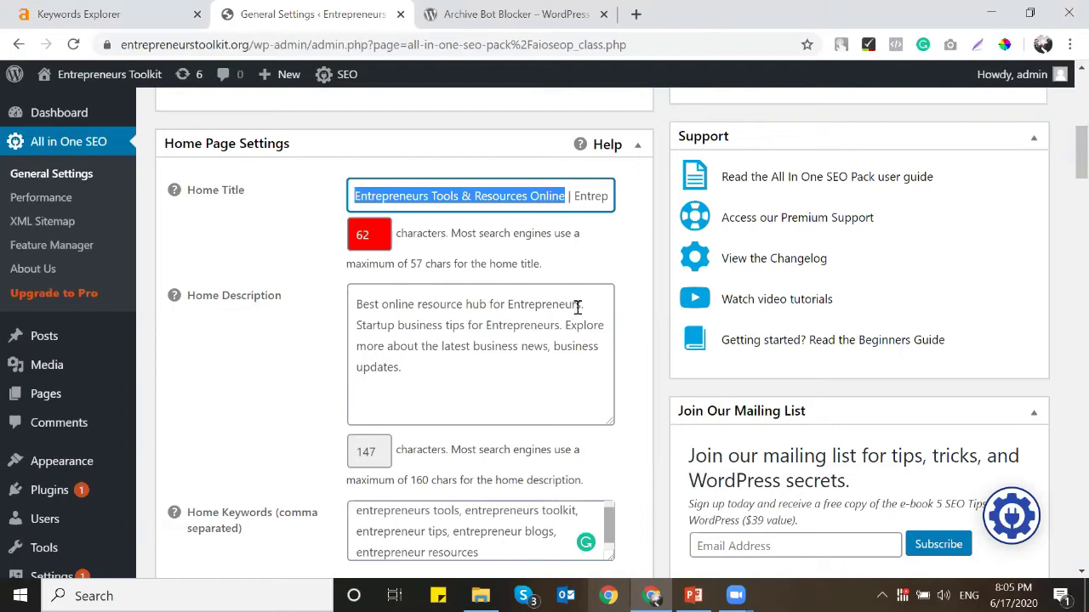
drag(582, 305, 385, 308)
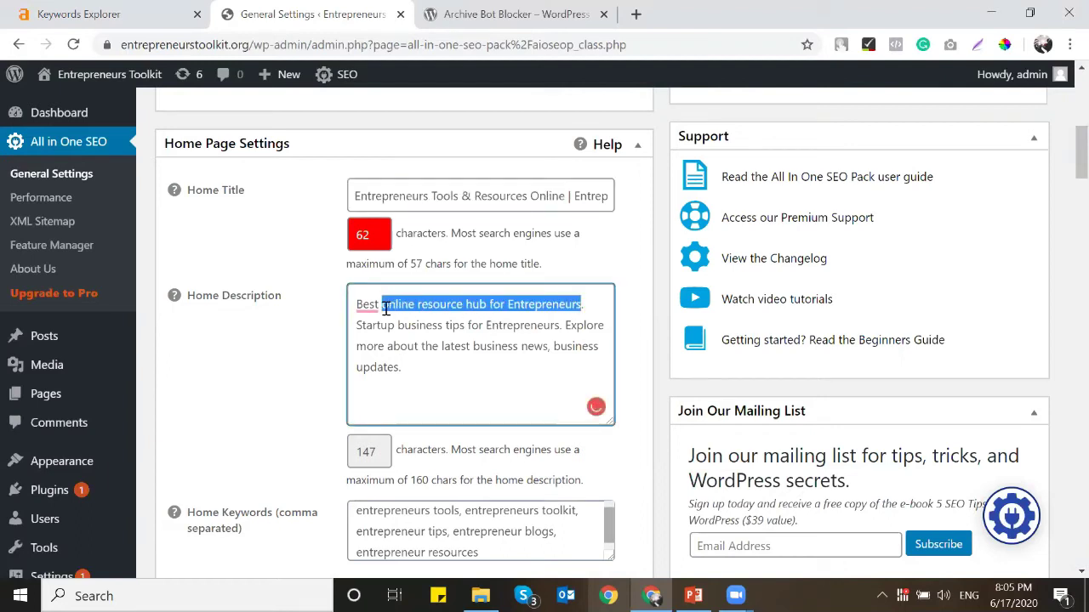
key(ctrl+v)
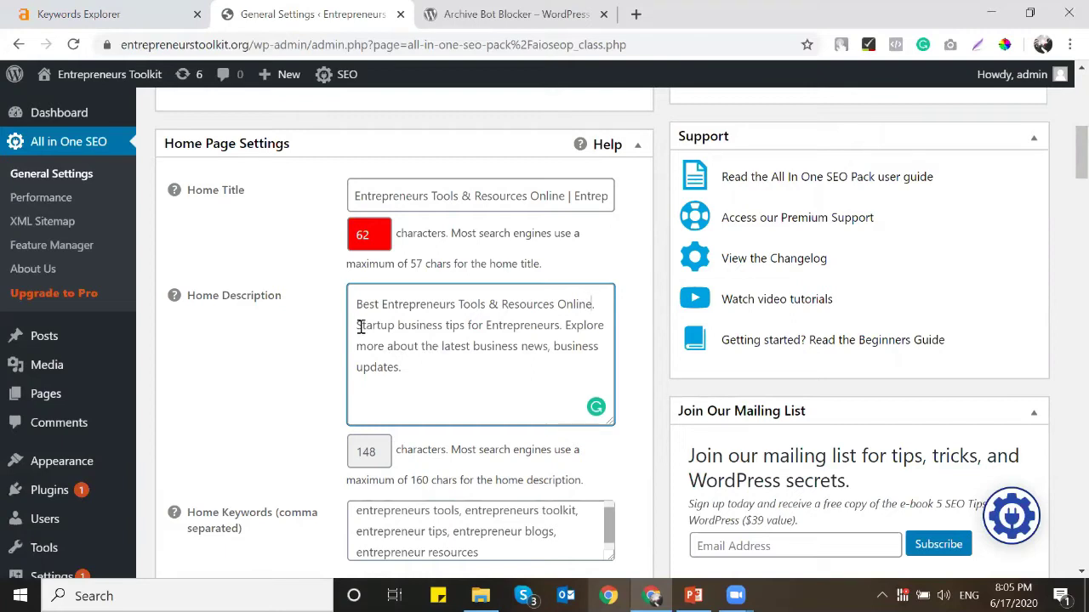
Step: Insert "All the important tips about" before "Startup business tips" in the Home Description
click(357, 327)
text(All the )
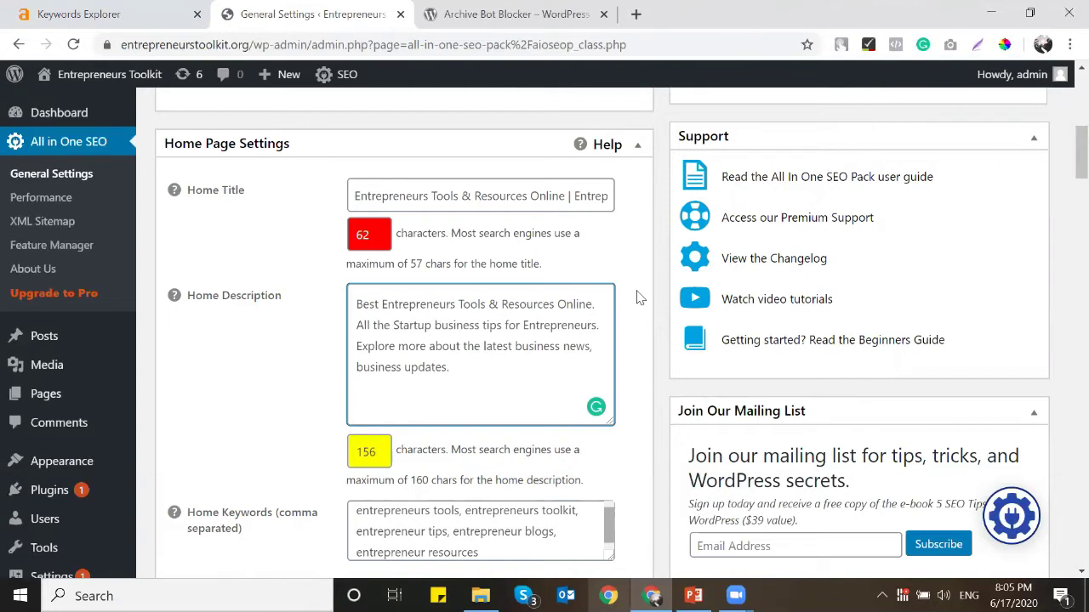
text(important)
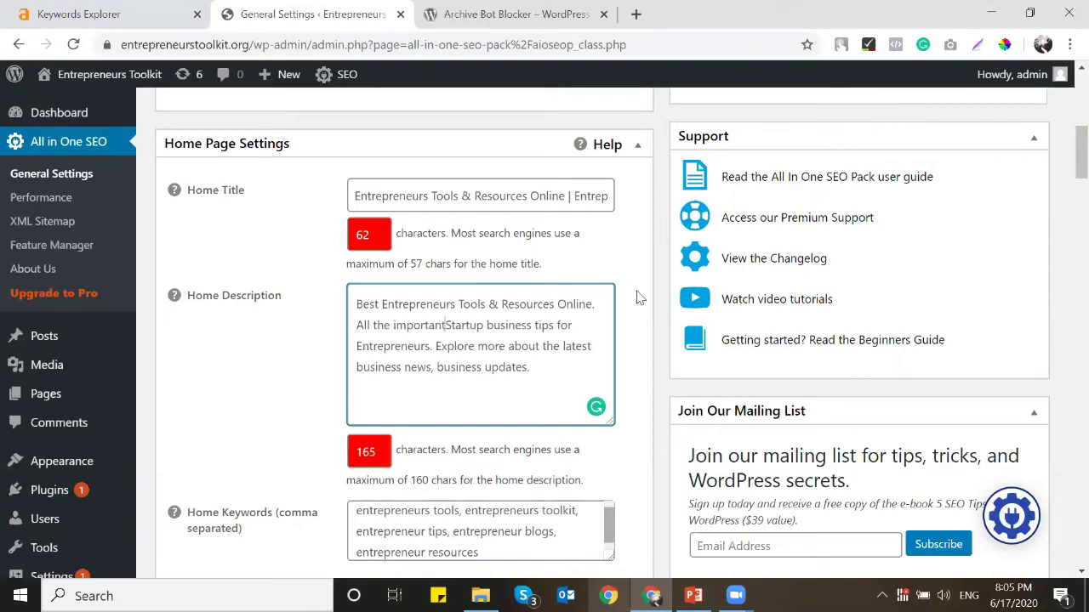
key(BackSpace)
text(t)
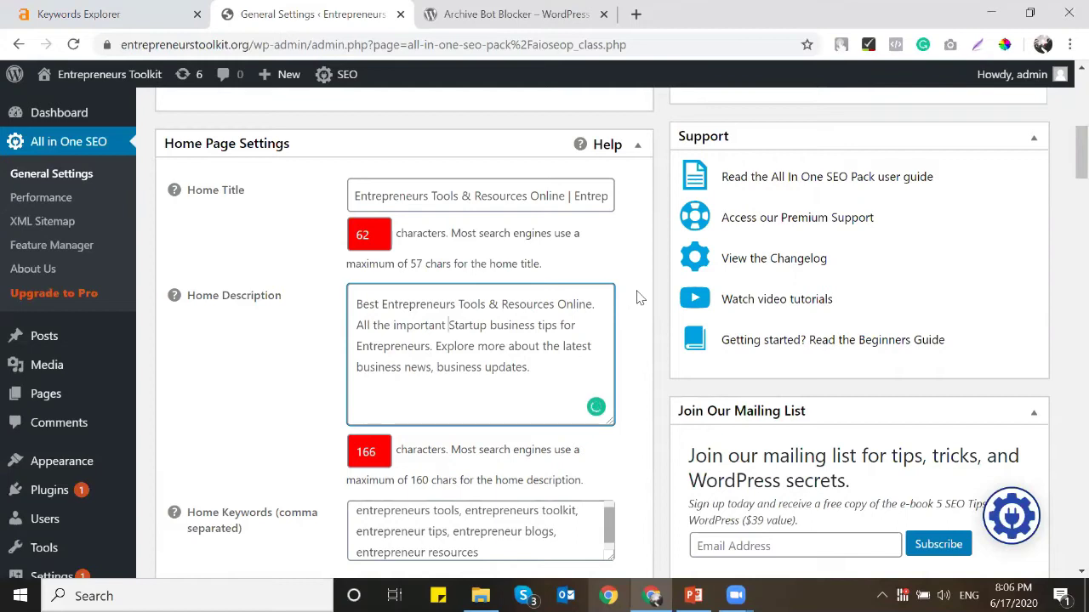
text( tips about)
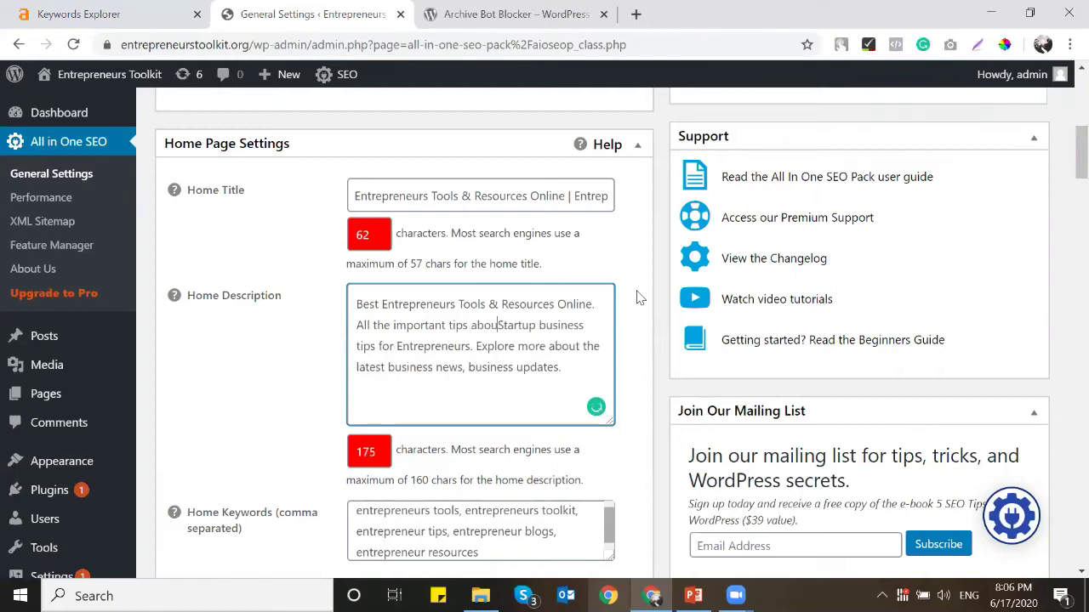
key(BackSpace)
key(BackSpace)
key(BackSpace)
key(BackSpace)
key(BackSpace)
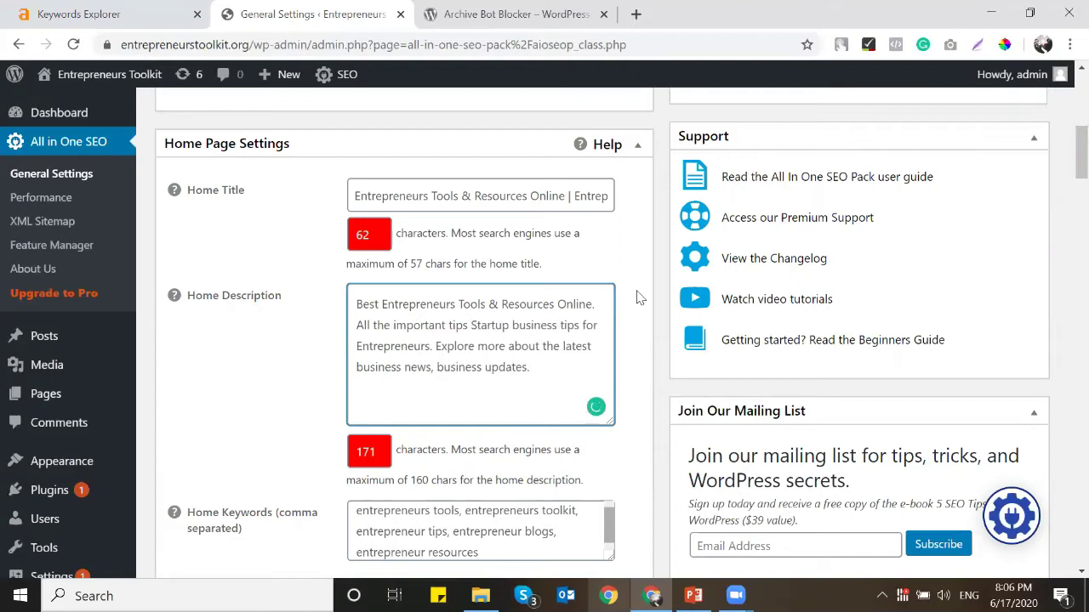
text(a)
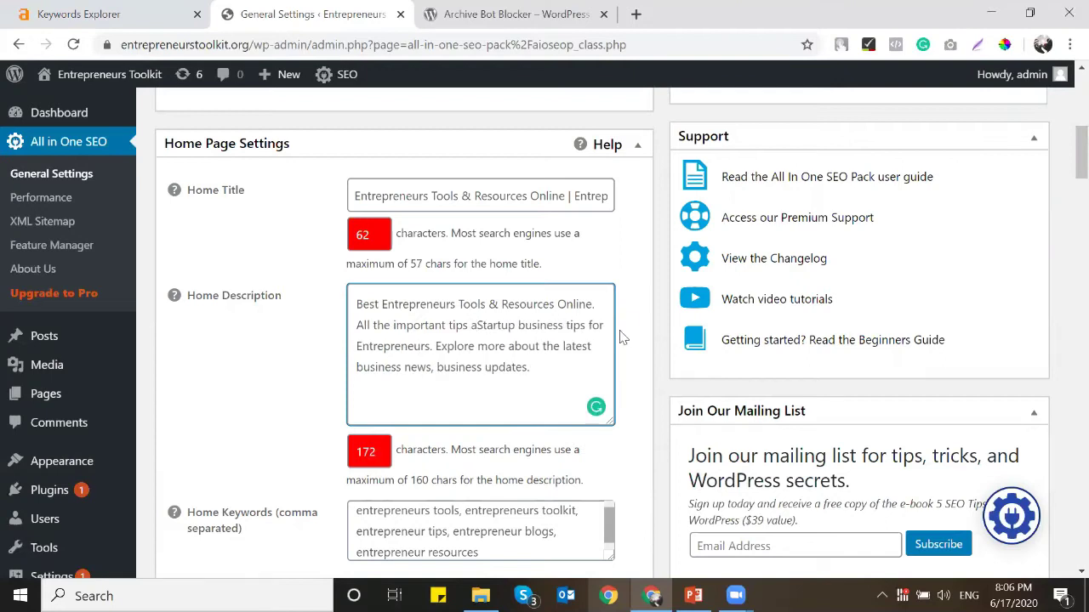
text(bout)
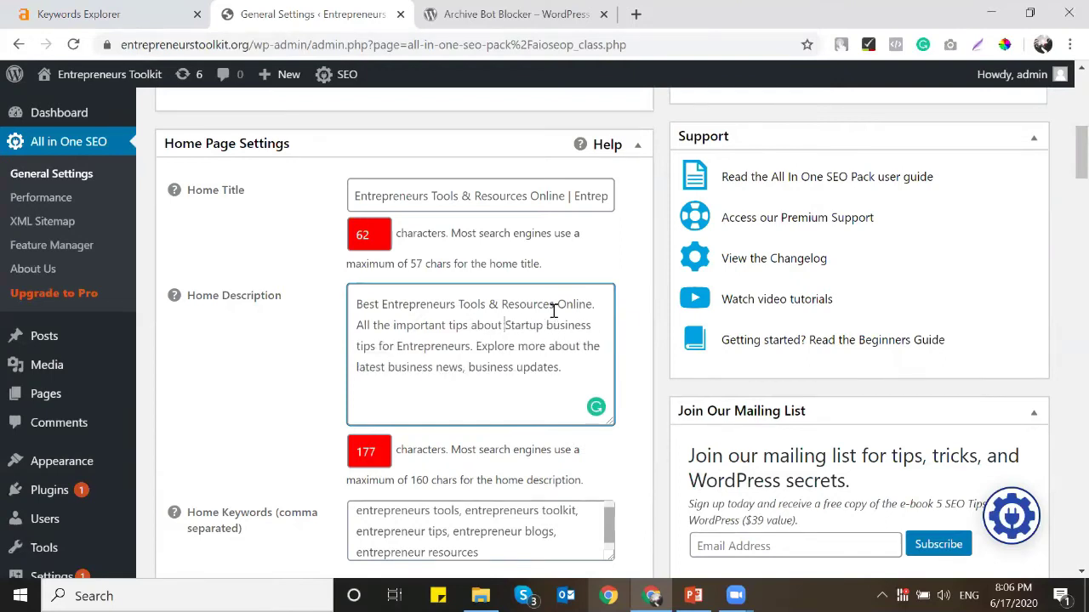
Step: Shorten the second Home Description sentence by removing "about Startup business tips for" and making its opening read "All the important business tips"
key(Delete)
key(Delete)
key(Delete)
key(Delete)
key(Delete)
key(Delete)
key(Delete)
key(Delete)
key(Delete)
key(Delete)
key(Delete)
key(Delete)
key(Delete)
key(Delete)
key(Delete)
key(Delete)
key(Delete)
key(Delete)
key(Delete)
key(Delete)
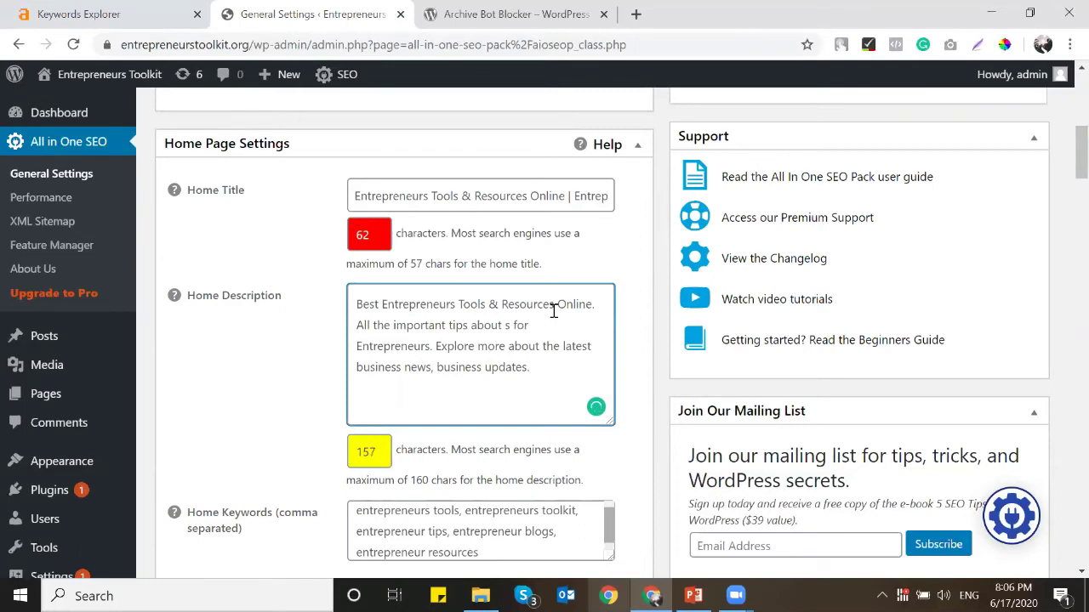
key(Delete)
key(Delete)
key(Delete)
key(Delete)
key(Delete)
key(Delete)
key(BackSpace)
key(BackSpace)
key(BackSpace)
key(BackSpace)
key(BackSpace)
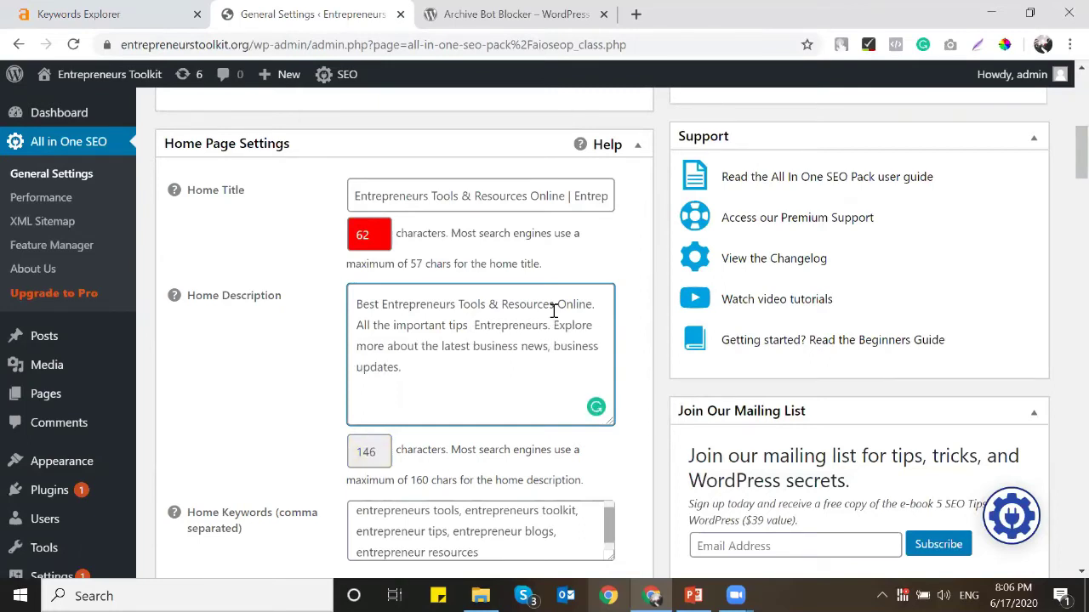
text(business tips)
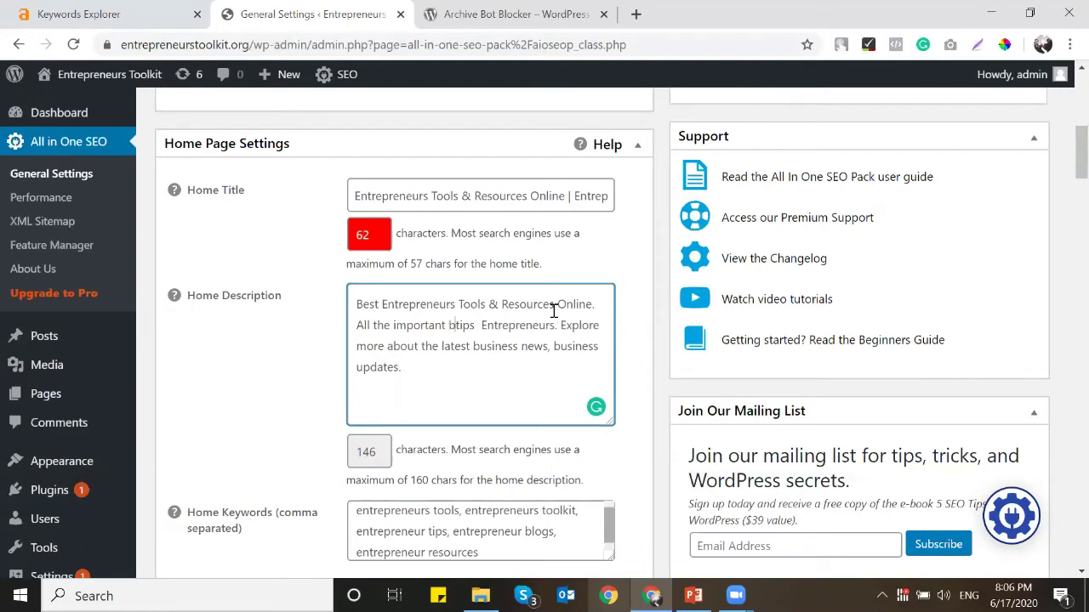
Step: Add "to succeed as an" between "business tips" and "Entrepreneurs" in the Home Description
text( to succe)
text(s)
key(BackSpace)
key(BackSpace)
text(cseed)
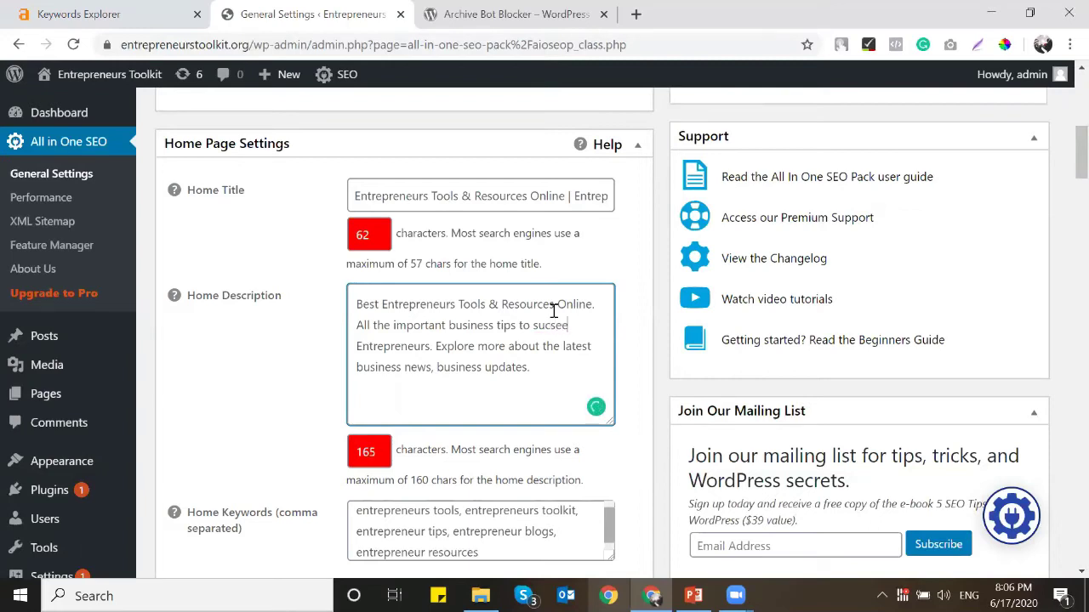
mouse_move(557, 326)
click(563, 356)
text(as an)
key(Delete)
key(Delete)
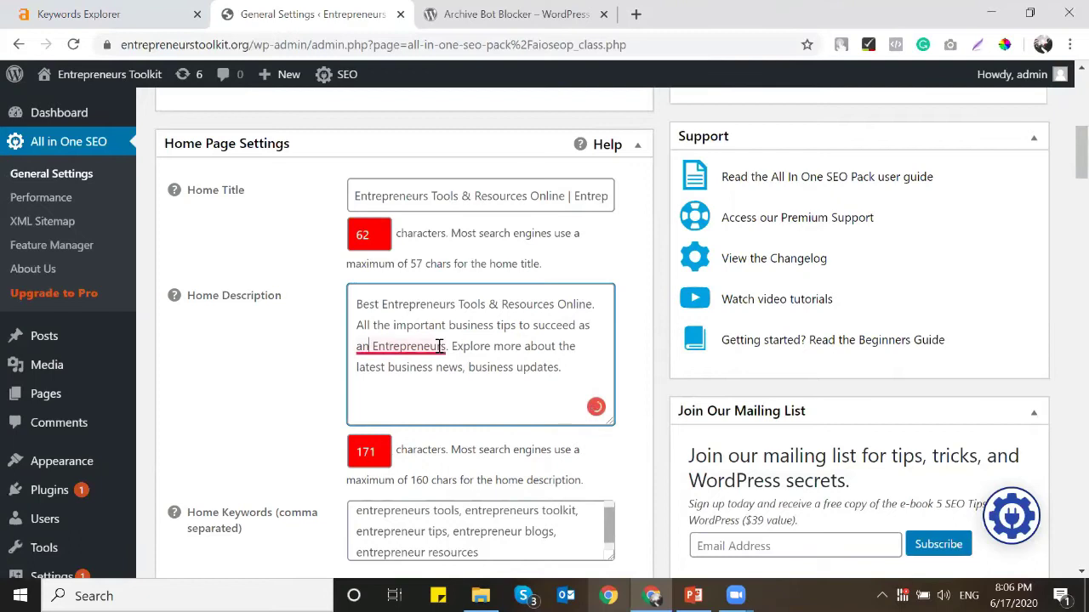
Step: Change "an Entrepreneurs" to "an Entrepreneur" and delete the Home Description's last sentence about the latest business news and updates
click(448, 345)
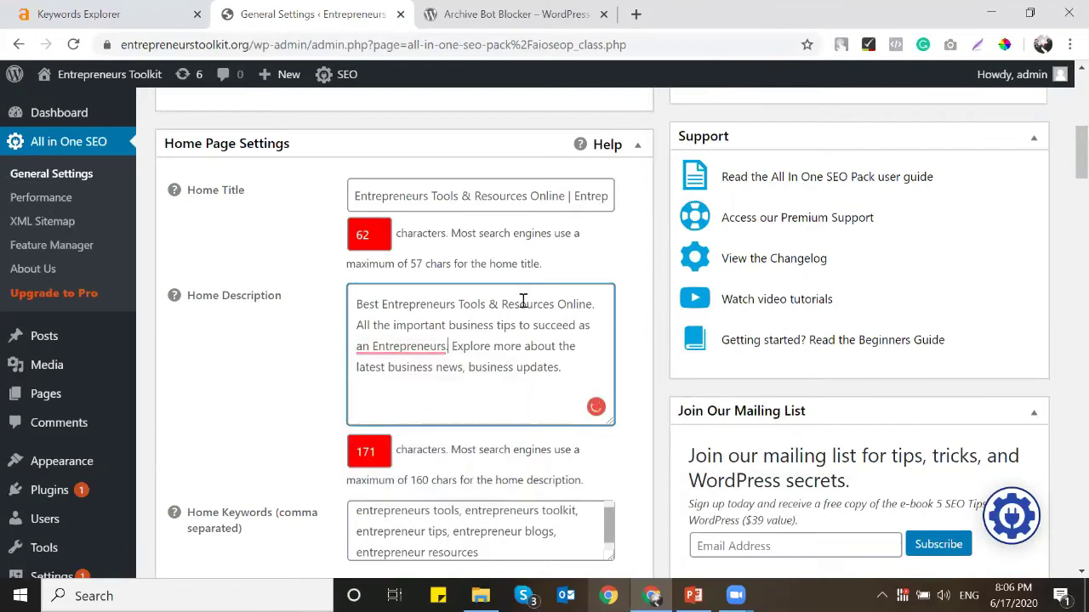
key(BackSpace)
drag(446, 345, 554, 367)
key(BackSpace)
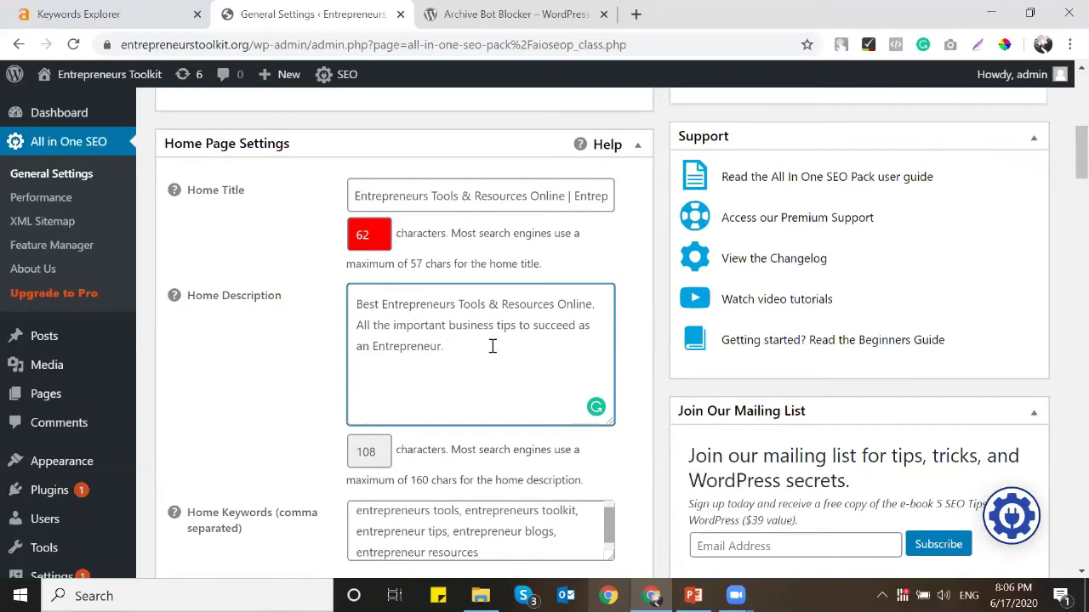
Step: Replace "&" with "and" in the Home Description and join its two sentences as "Online with all the important business tips"
double_click(490, 305)
text(and)
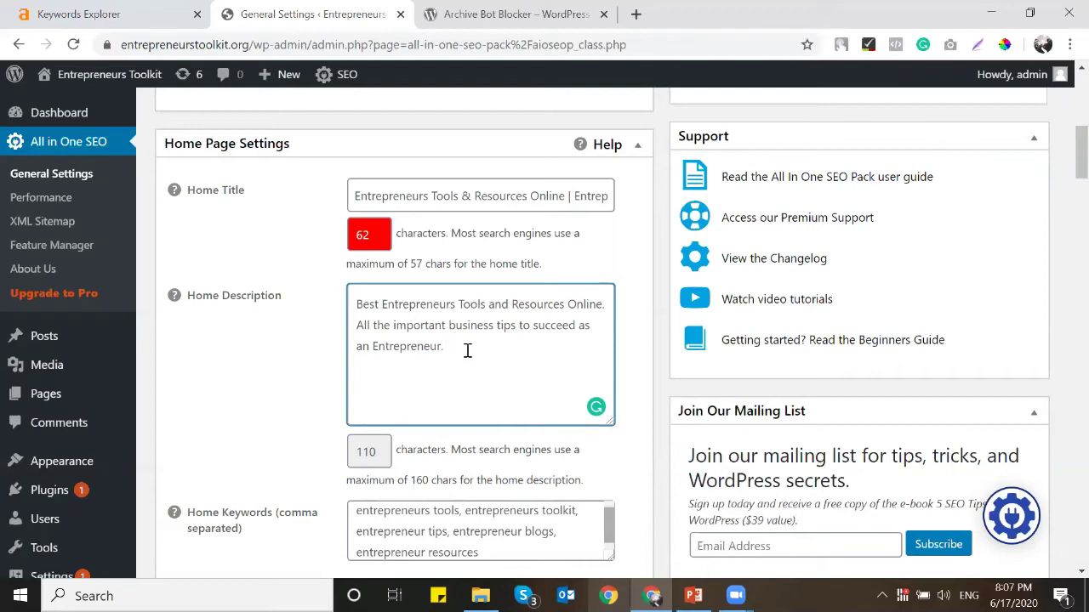
click(602, 304)
text(with)
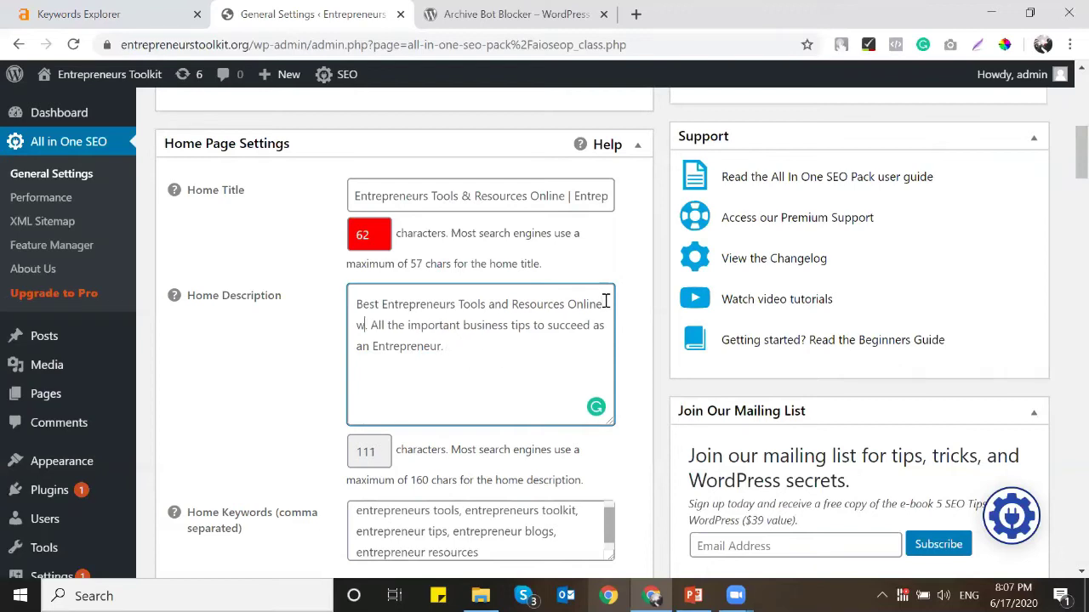
text( all the)
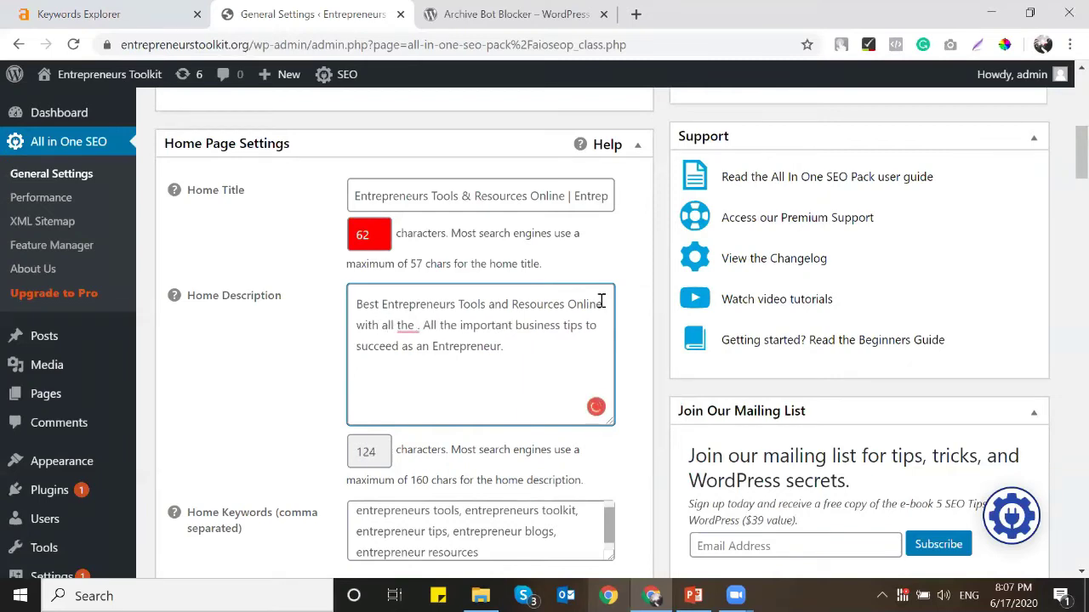
key(Delete)
key(Delete)
key(BackSpace)
key(BackSpace)
key(BackSpace)
key(BackSpace)
key(BackSpace)
key(BackSpace)
key(BackSpace)
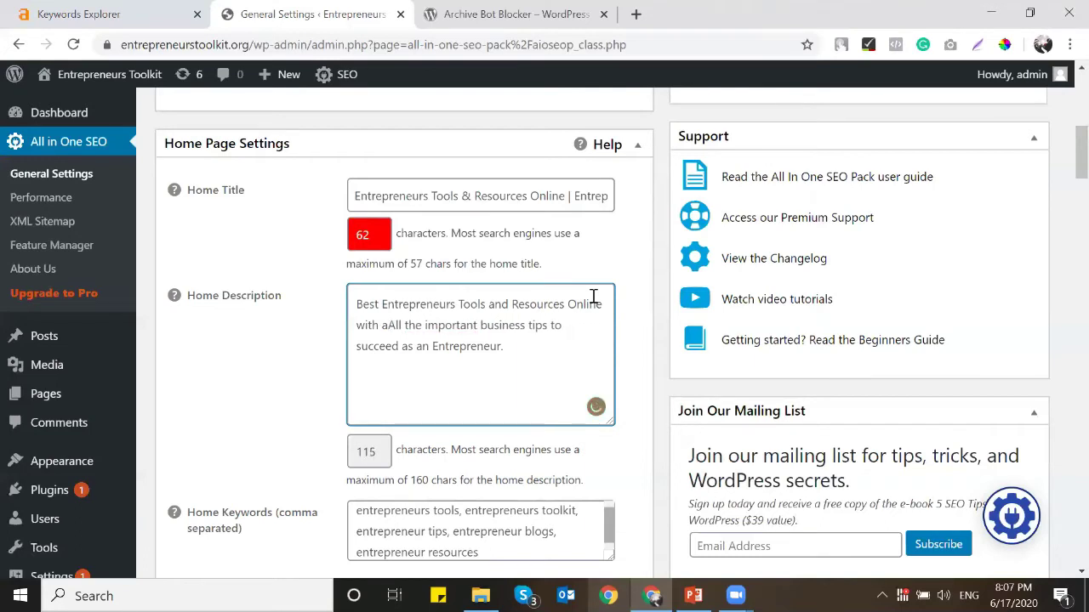
key(Delete)
key(BackSpace)
text(a)
Step: Add the closing sentence "Explore more about Entrepreneurship." to the Home Description, reusing the word "Entrepreneur" from the first sentence
mouse_move(432, 323)
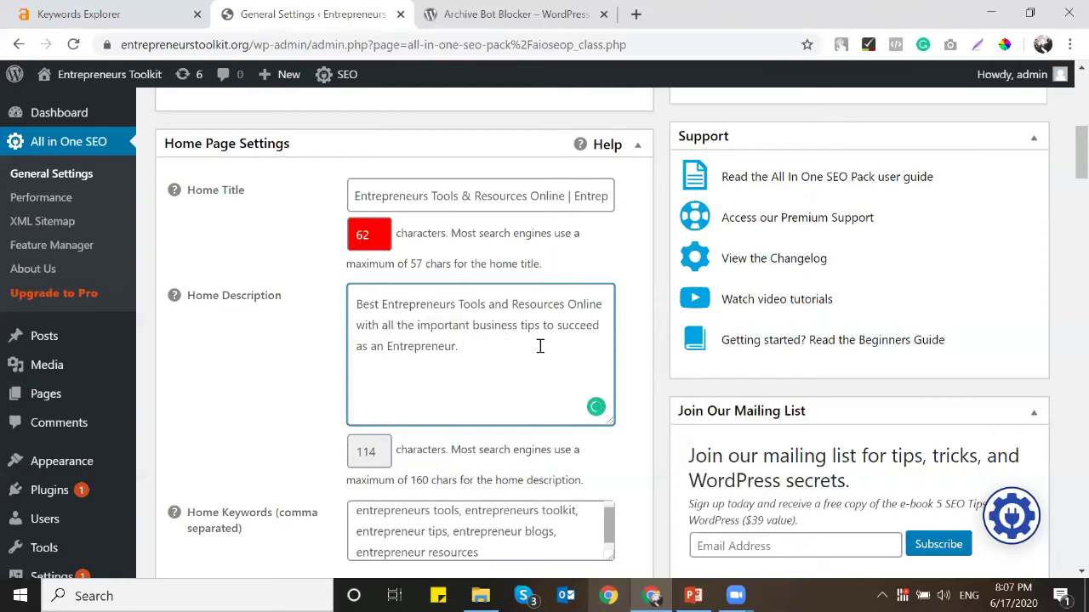
text(xplore more about)
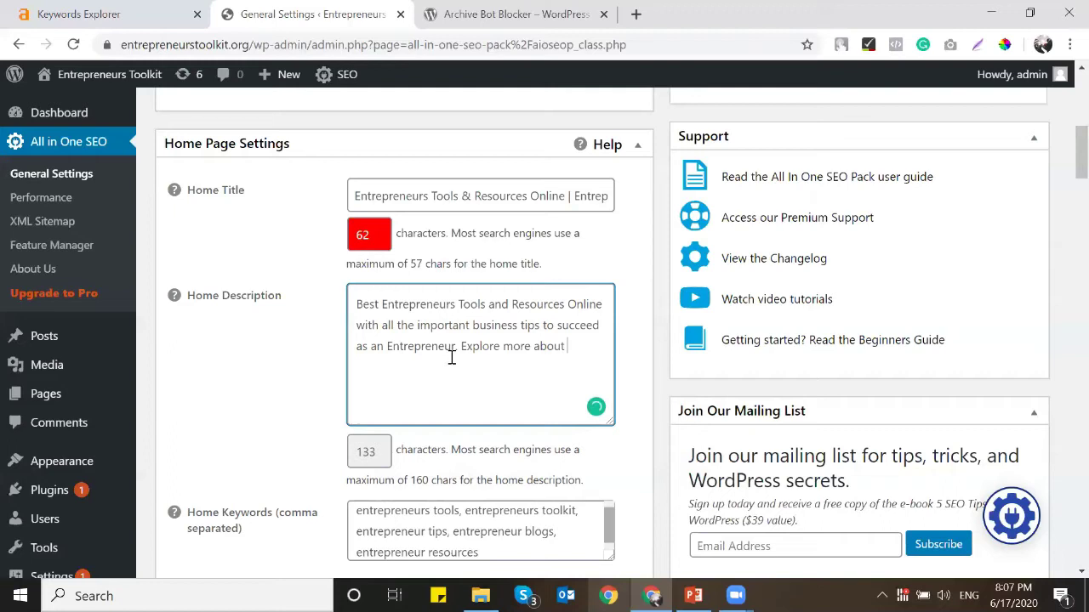
double_click(421, 346)
key(ctrl+c)
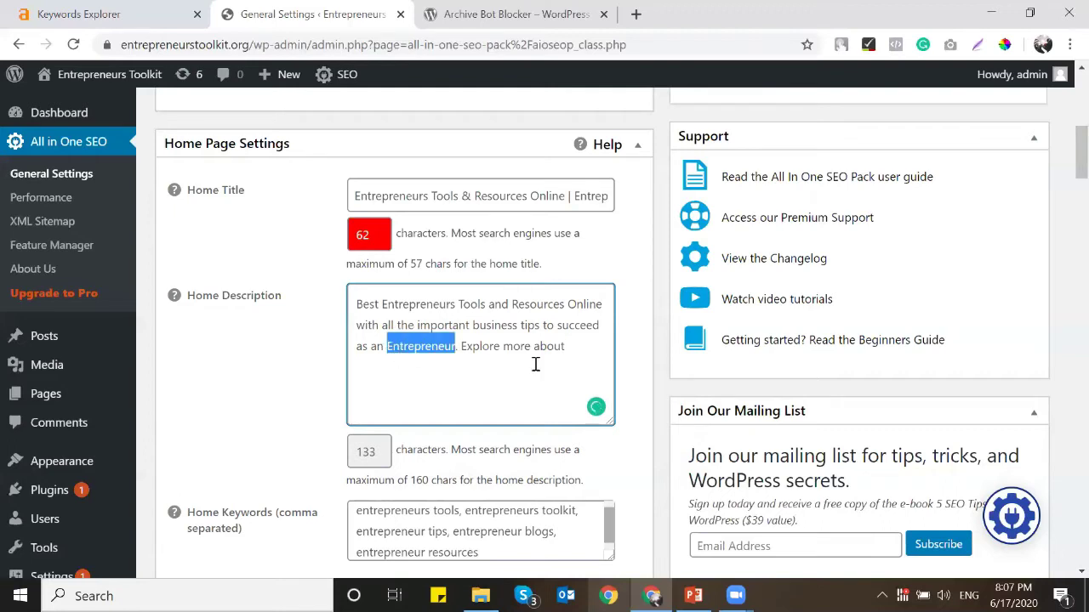
click(592, 350)
key(ctrl+v)
text(ship.)
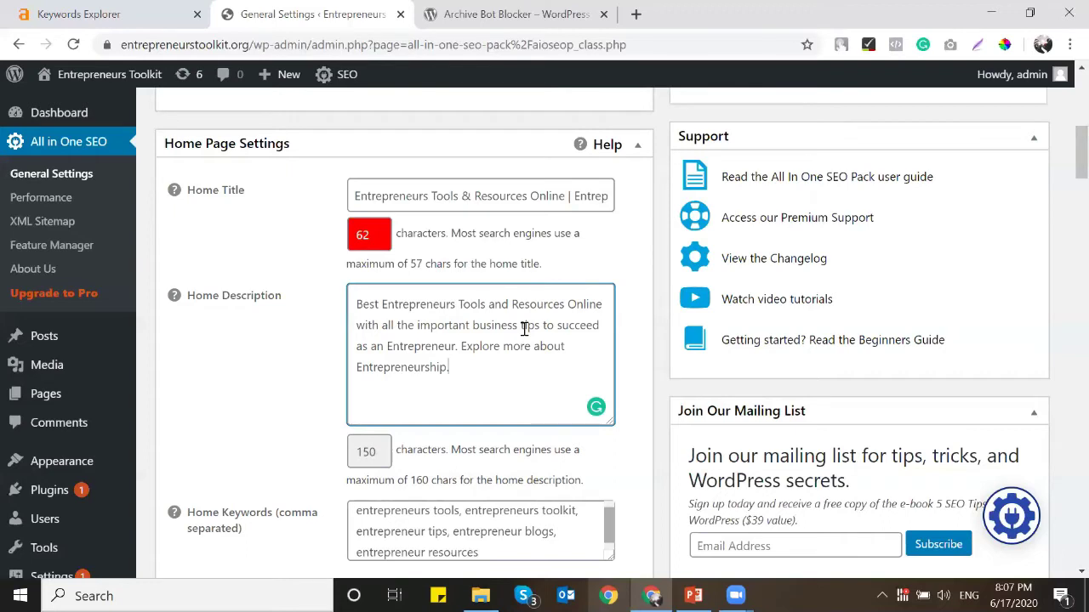
Step: Save the updated All in One SEO options and close the Archive Bot Blocker page
scroll(511, 322, down, 1)
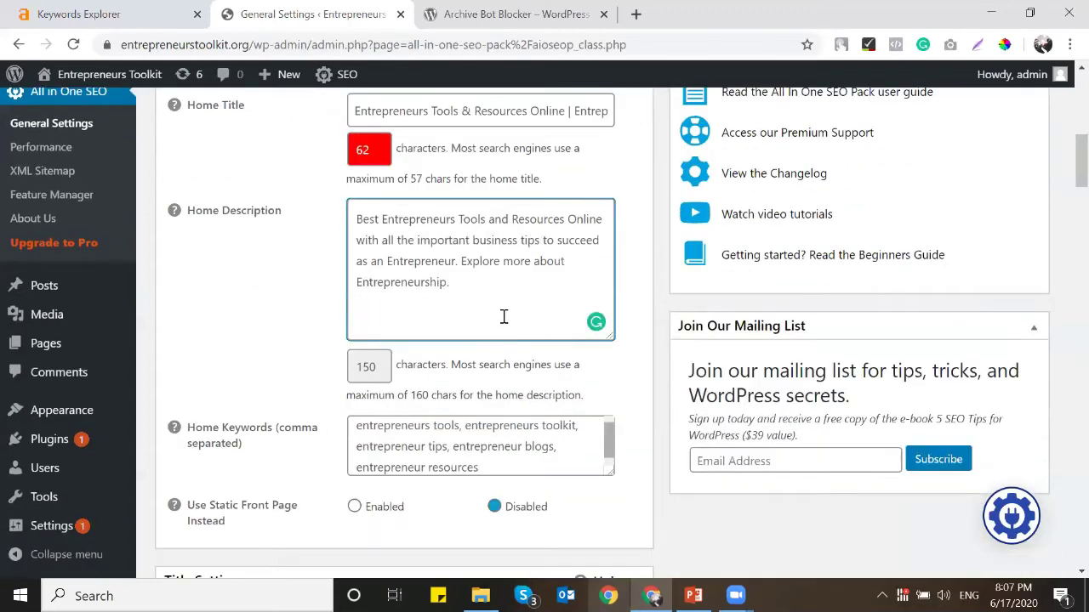
scroll(472, 225, down, 2)
scroll(470, 230, up, 3)
scroll(470, 231, up, 6)
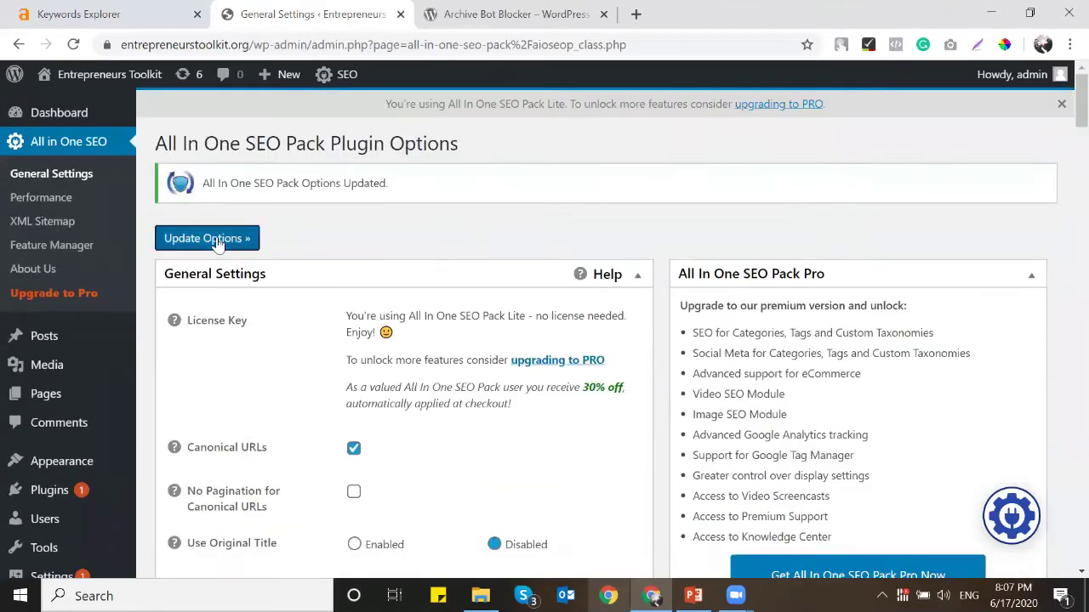
click(218, 241)
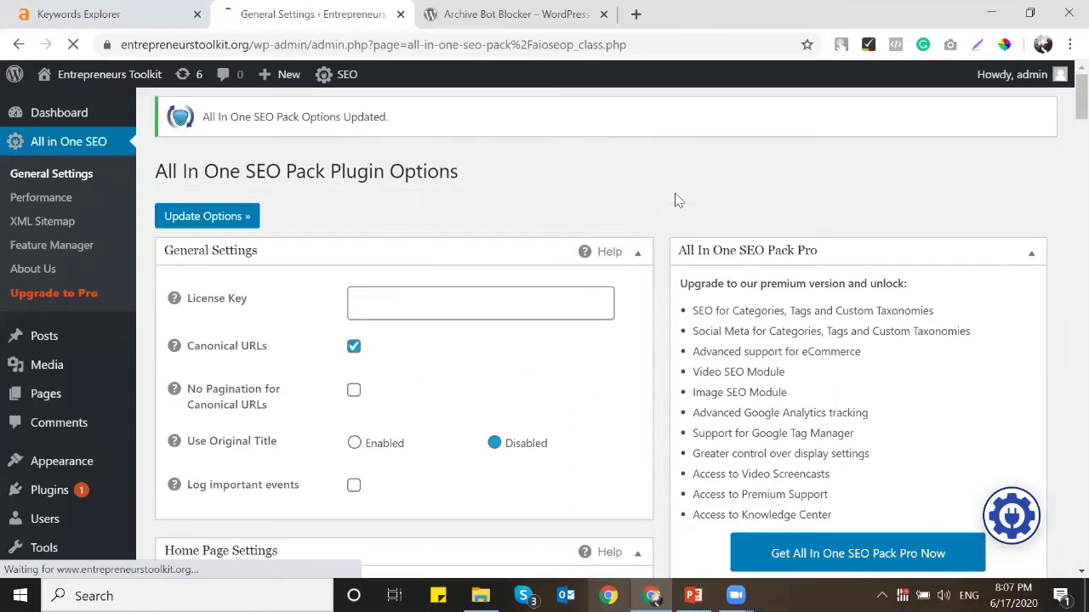
click(603, 14)
Step: Enlarge the Home Keywords box and review the saved home page settings and the title formats
scroll(431, 294, down, 8)
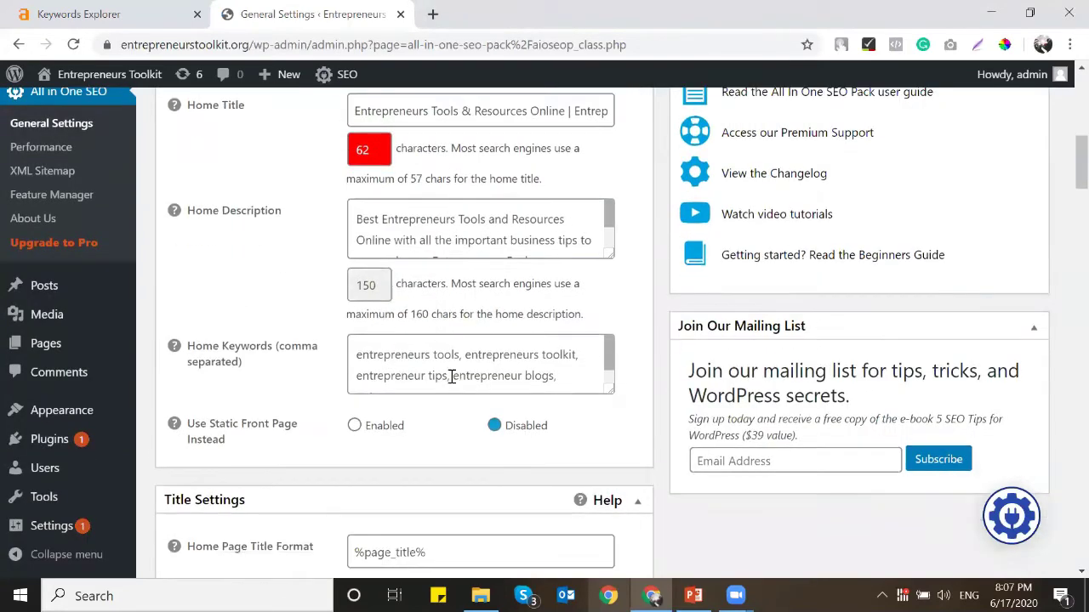
drag(607, 390, 606, 424)
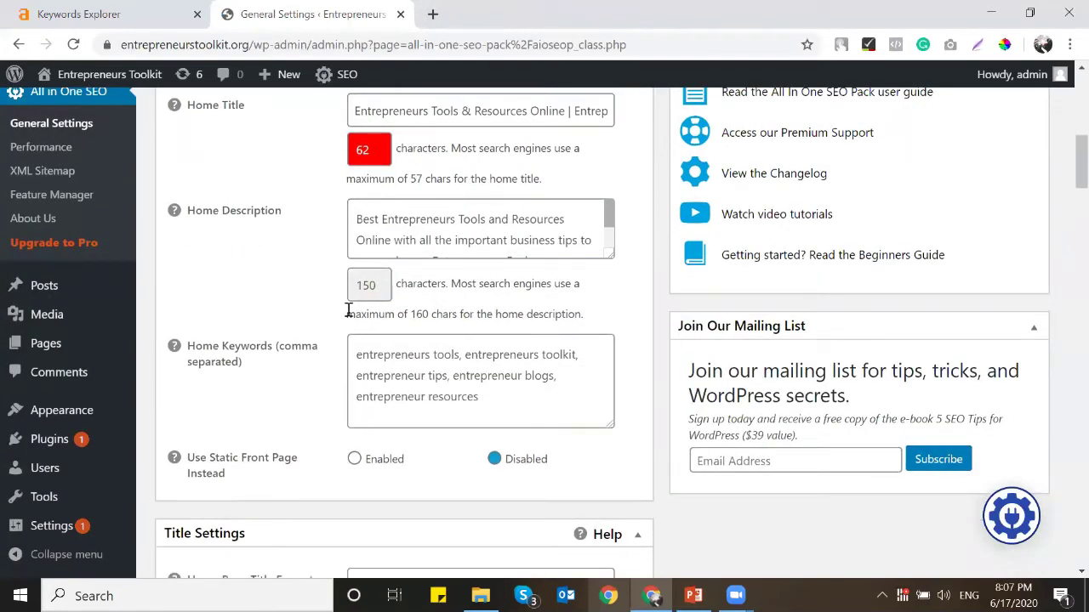
scroll(348, 316, up, 4)
scroll(423, 252, down, 3)
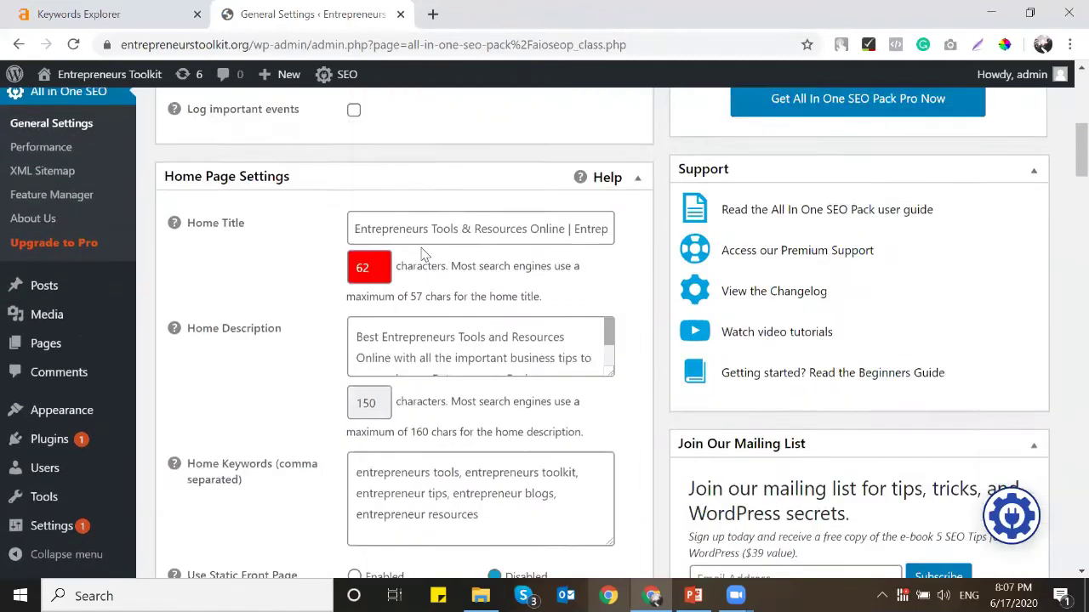
scroll(423, 252, down, 7)
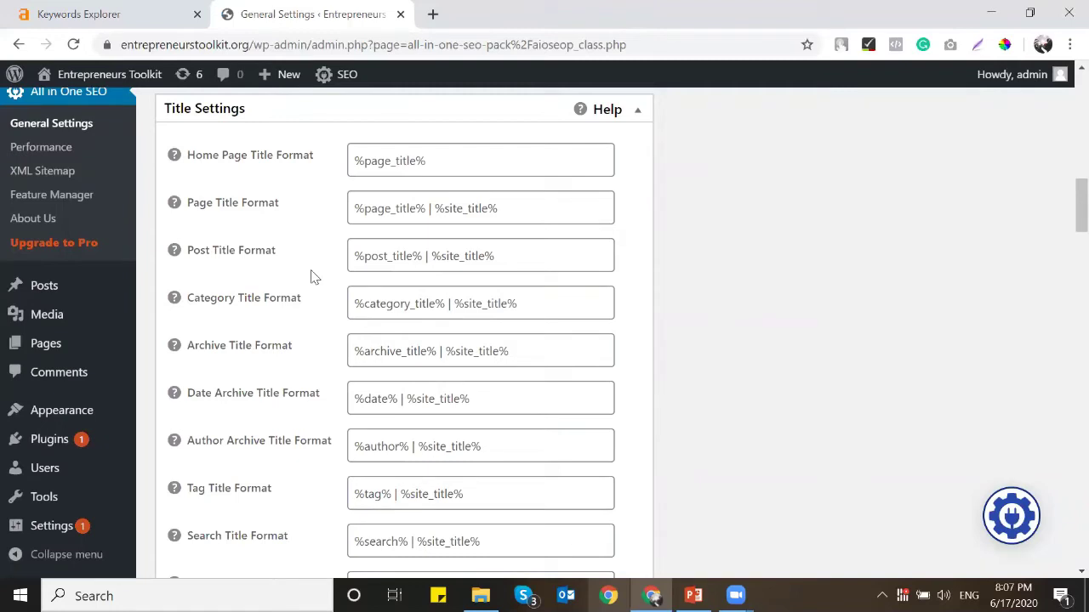
Step: Go to adding a new plugin in WordPress and search the plugin directory for "contact form 7"
mouse_move(83, 442)
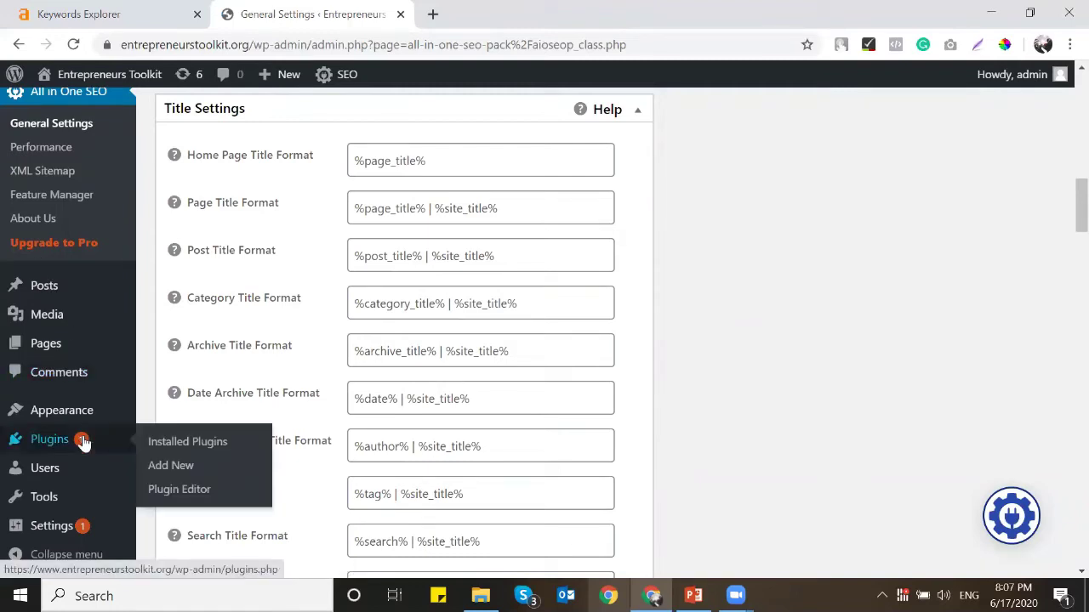
click(175, 468)
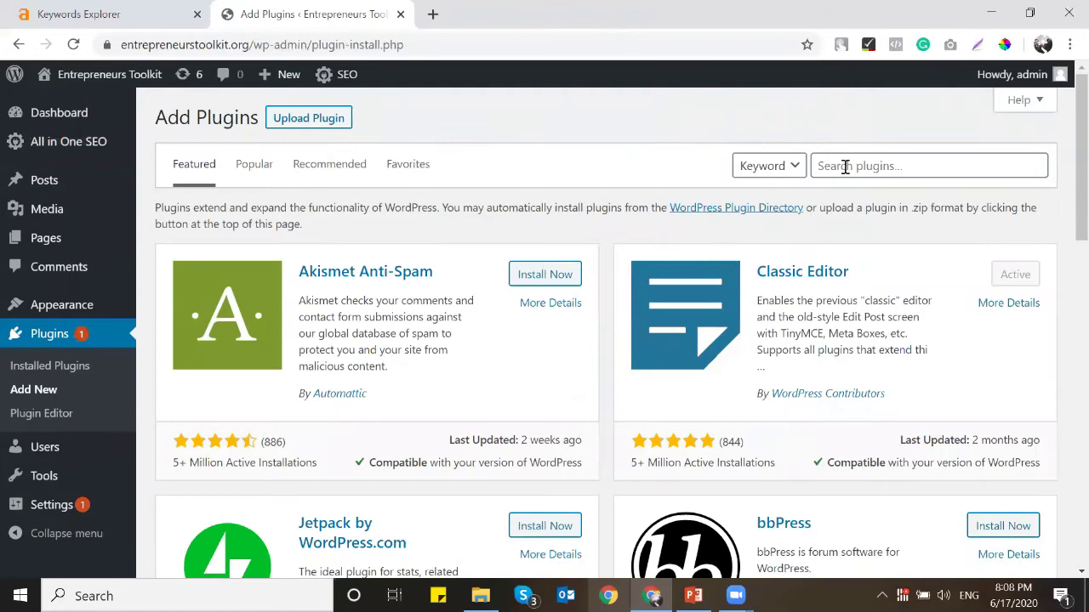
click(844, 166)
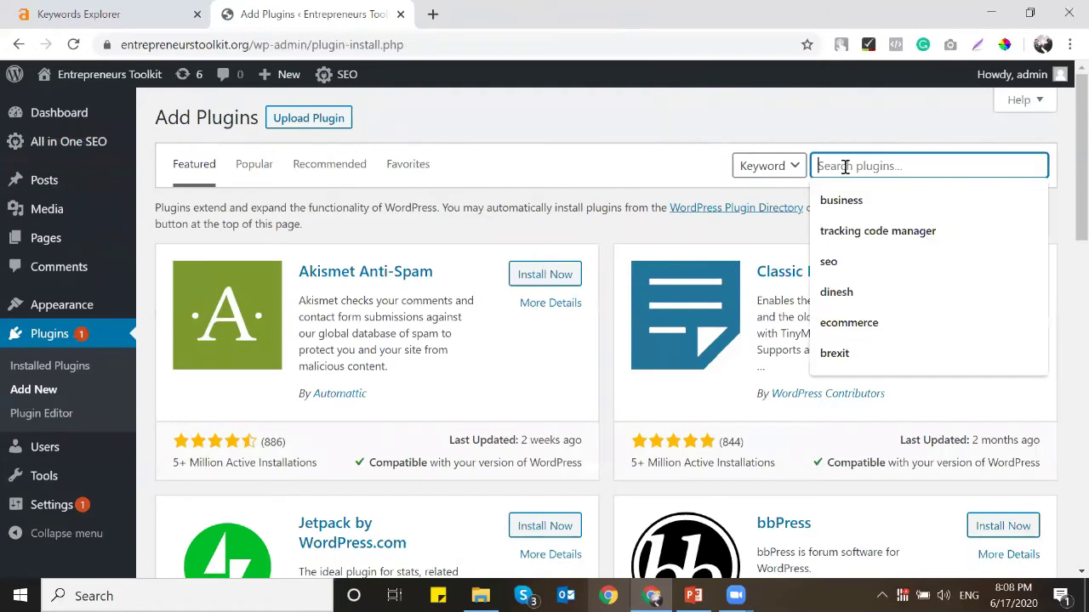
text(cont)
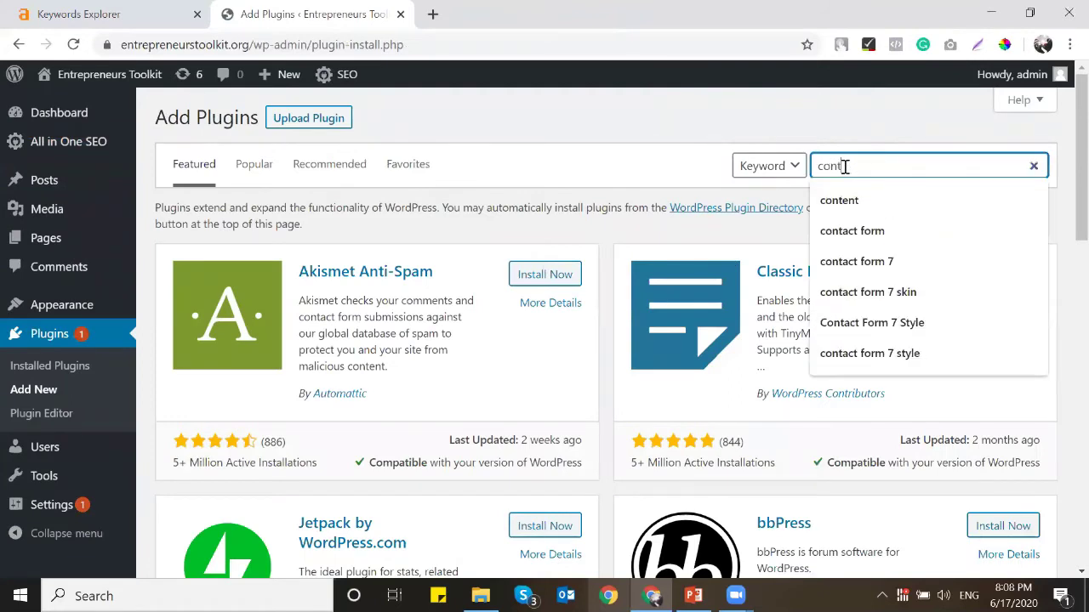
key(Down)
key(Down)
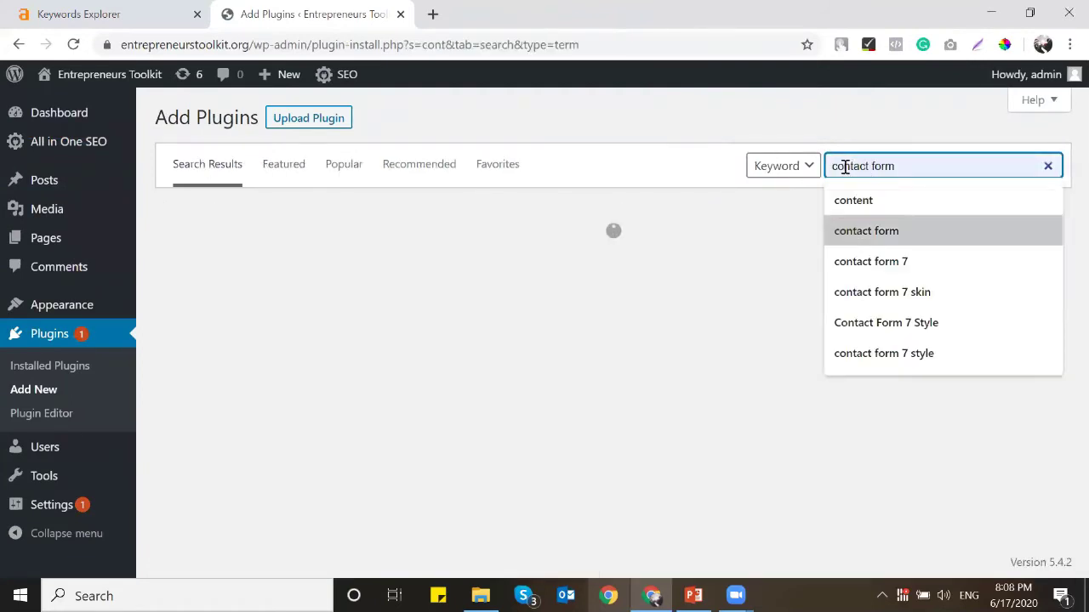
key(Down)
key(Return)
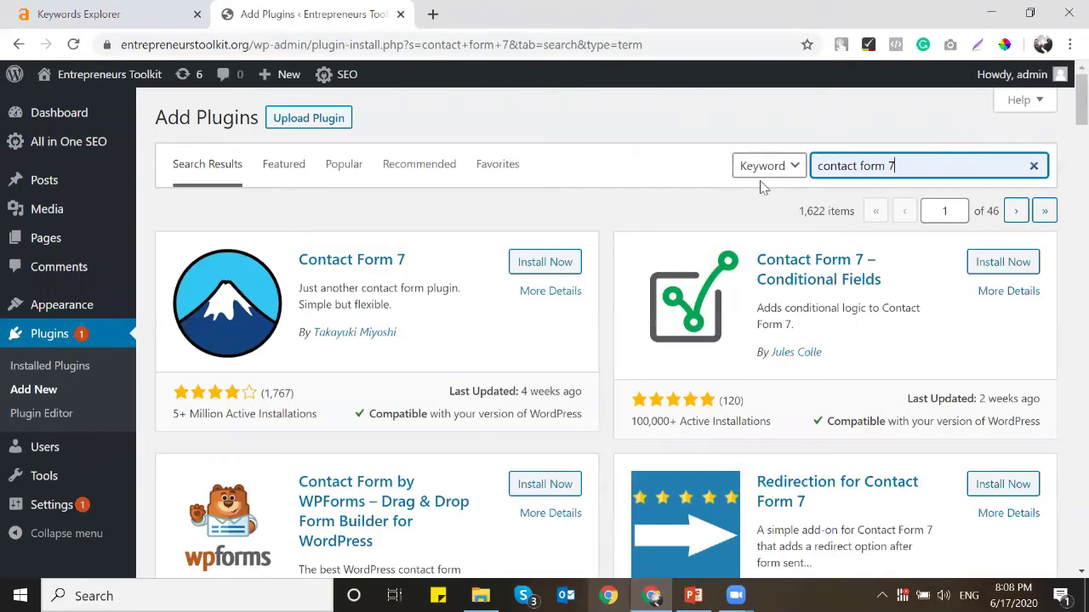
Step: Install and activate the Contact Form 7 plugin and open its settings
click(551, 264)
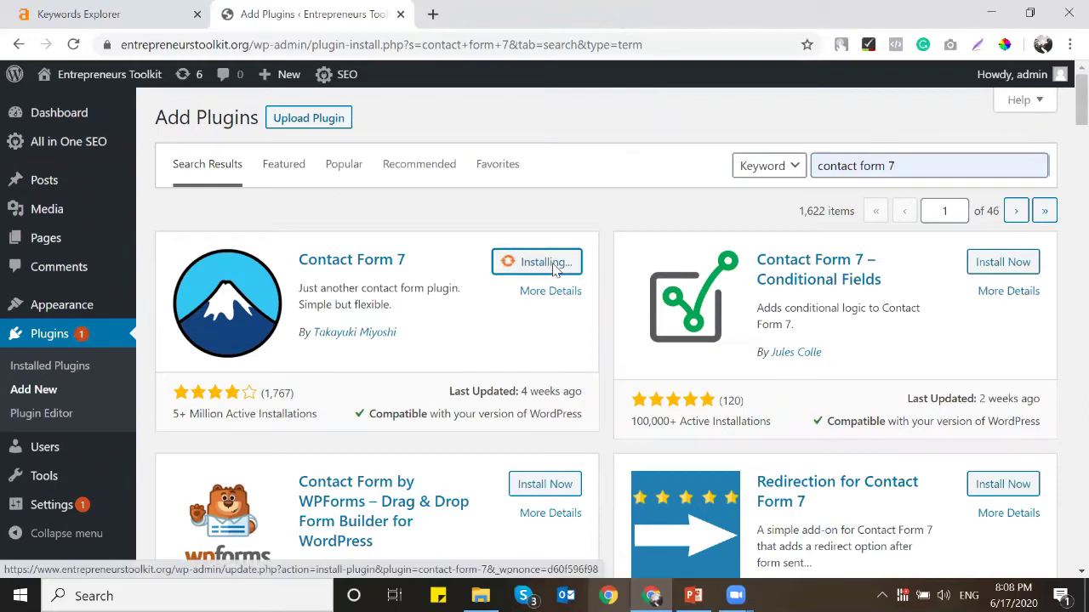
click(553, 265)
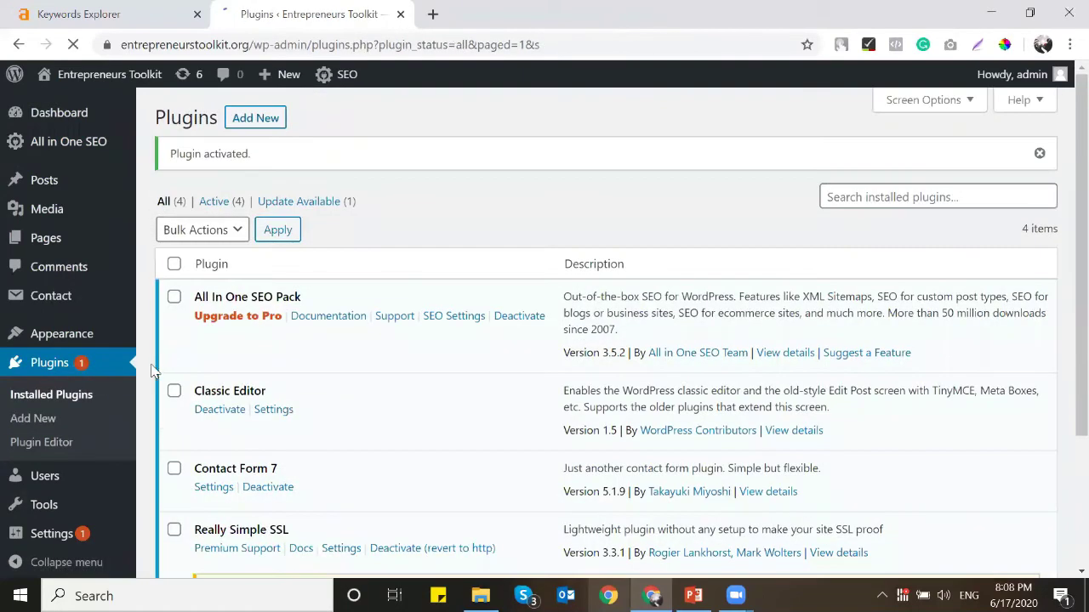
scroll(289, 299, down, 2)
click(218, 331)
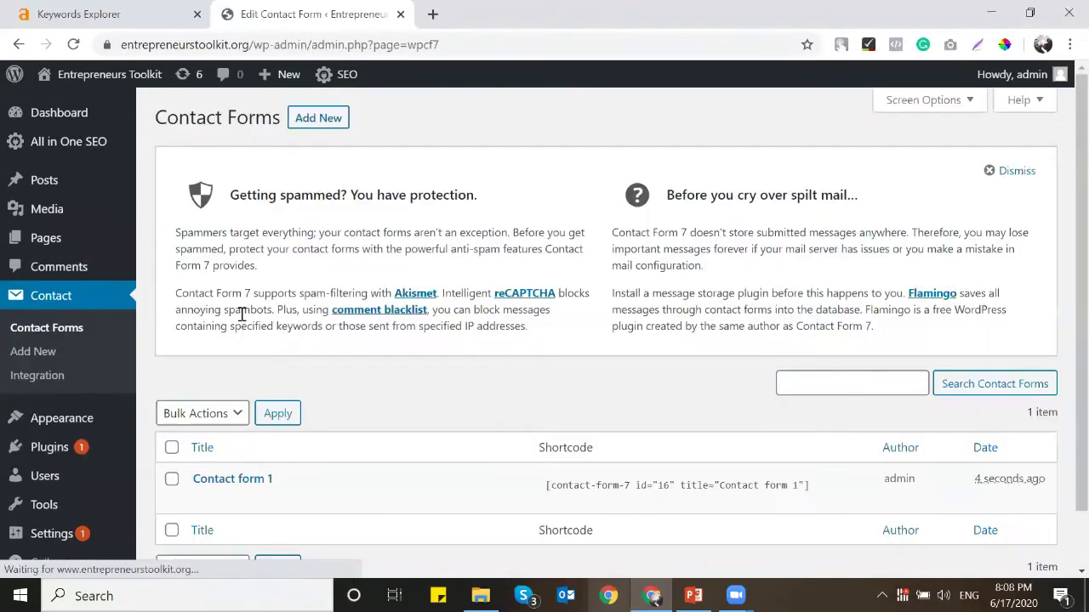
Step: Open Contact form 1 for editing and look over its form template
scroll(246, 357, down, 1)
click(202, 436)
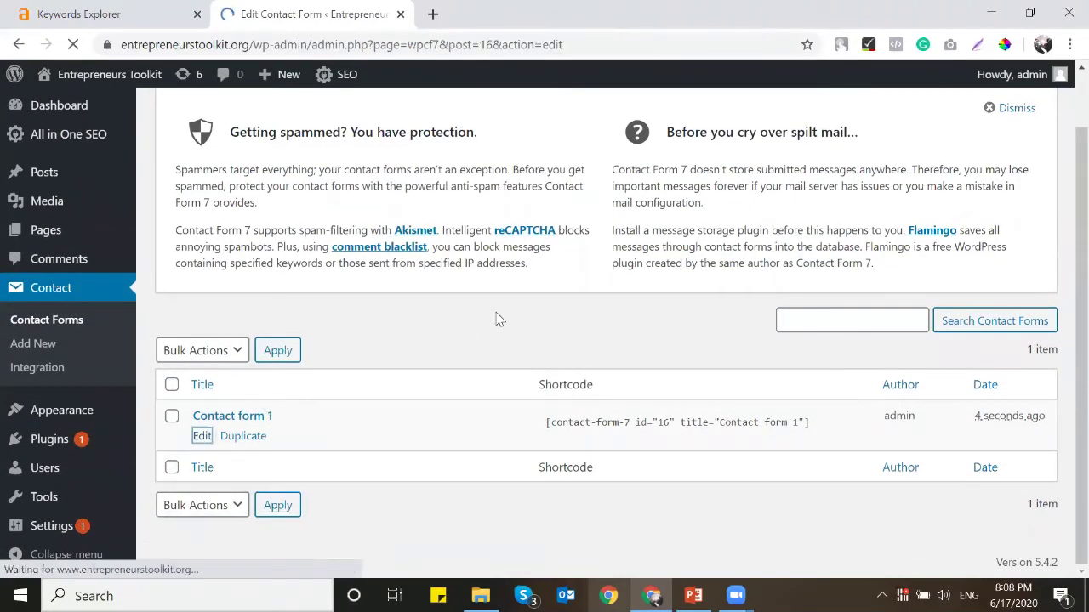
scroll(345, 311, down, 3)
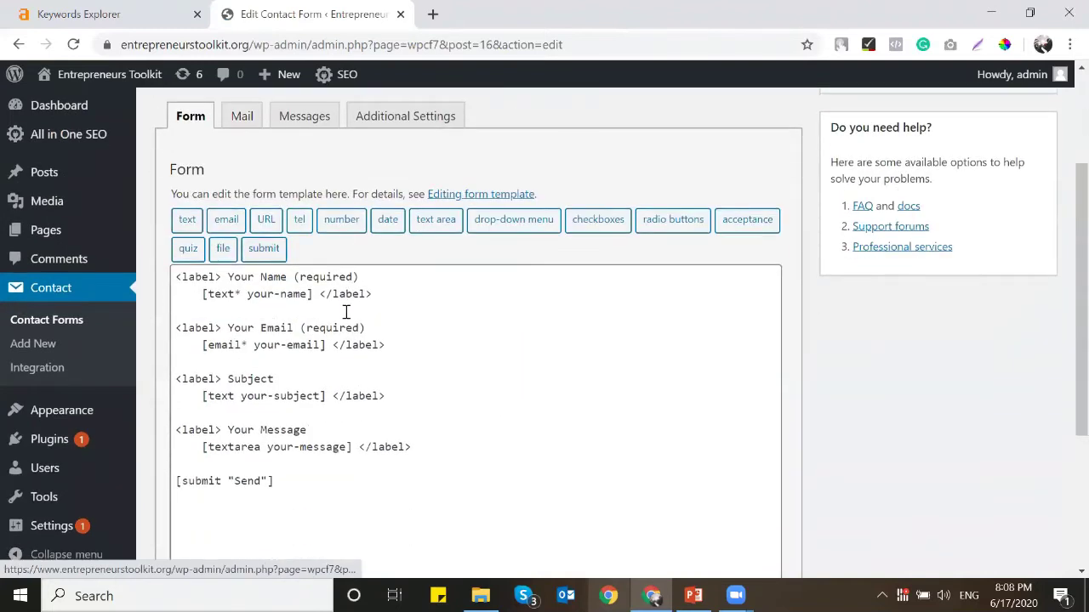
Step: Add a second recipient's e-mail address to the form's mail To field and save the contact form
scroll(264, 300, up, 3)
click(240, 286)
click(456, 444)
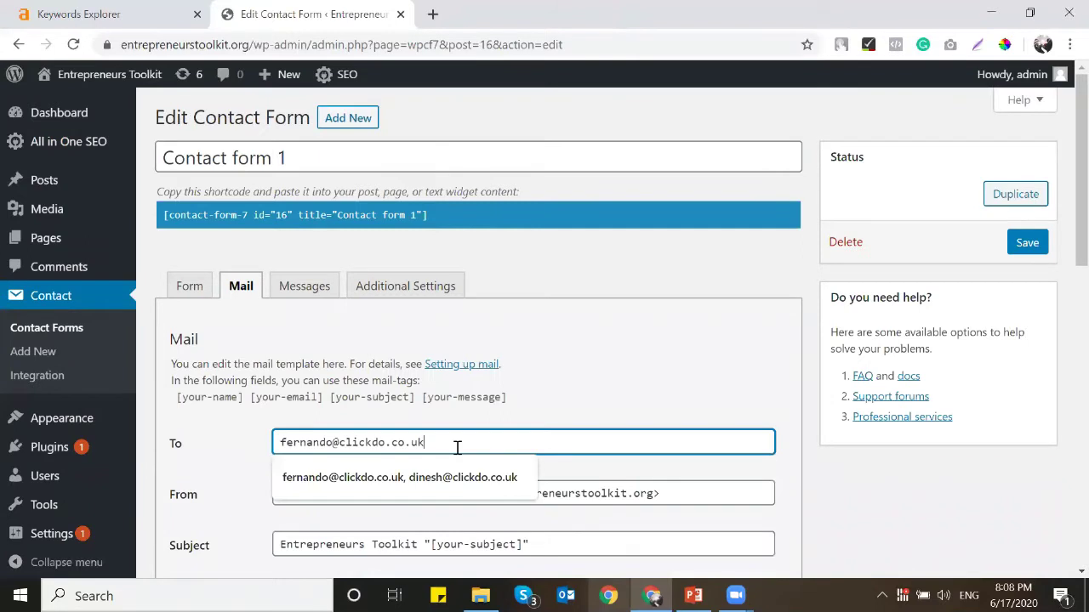
text(,)
click(482, 462)
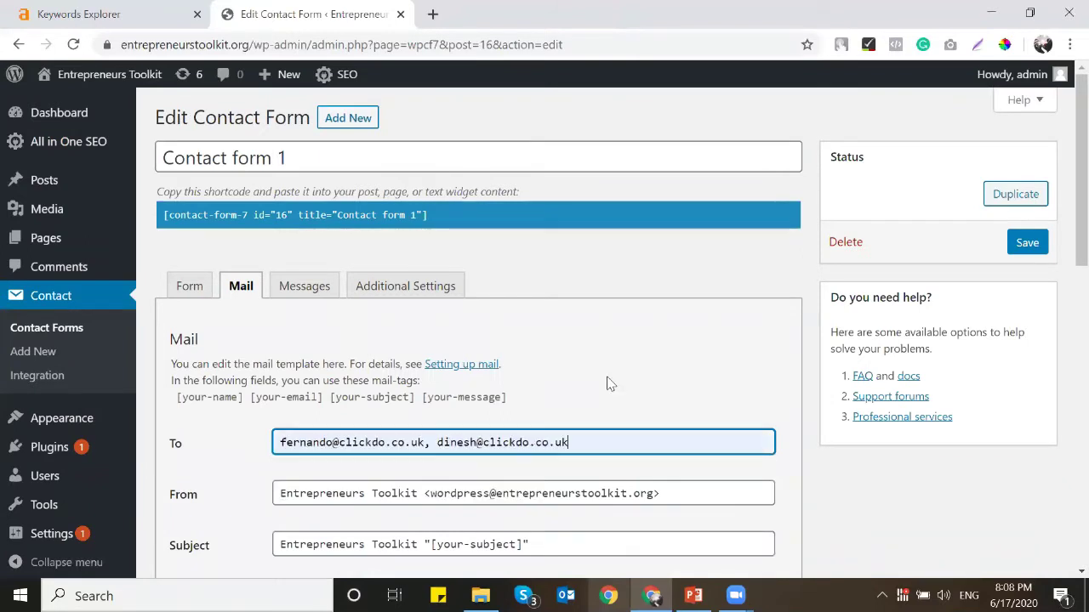
scroll(505, 324, down, 4)
scroll(505, 321, up, 4)
click(1026, 243)
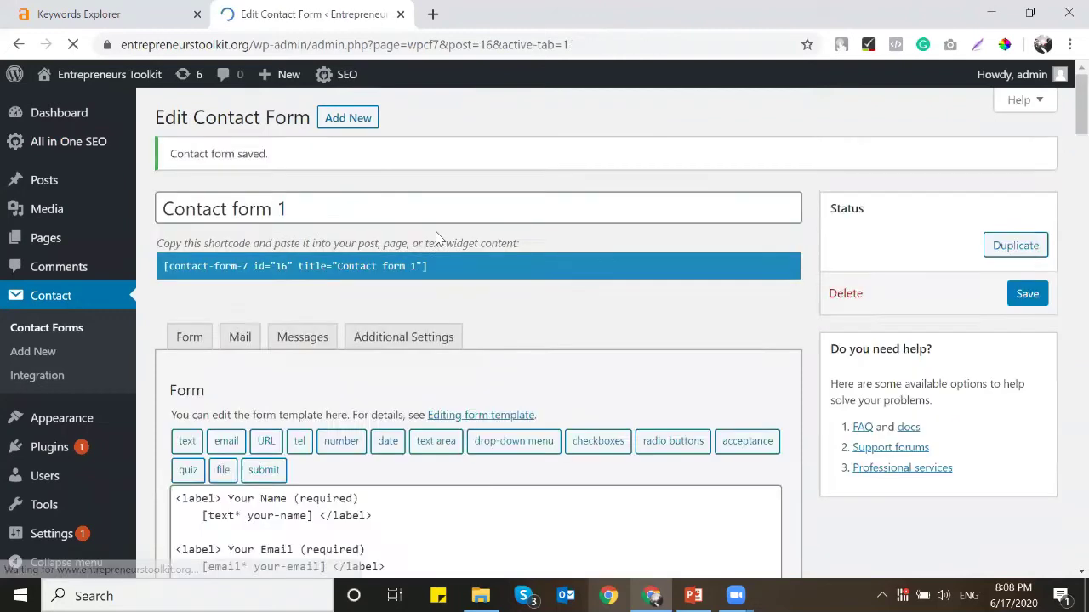
Step: Copy the shortcode of Contact form 1 and start a new page
click(419, 269)
right_click(420, 277)
click(451, 284)
mouse_move(73, 243)
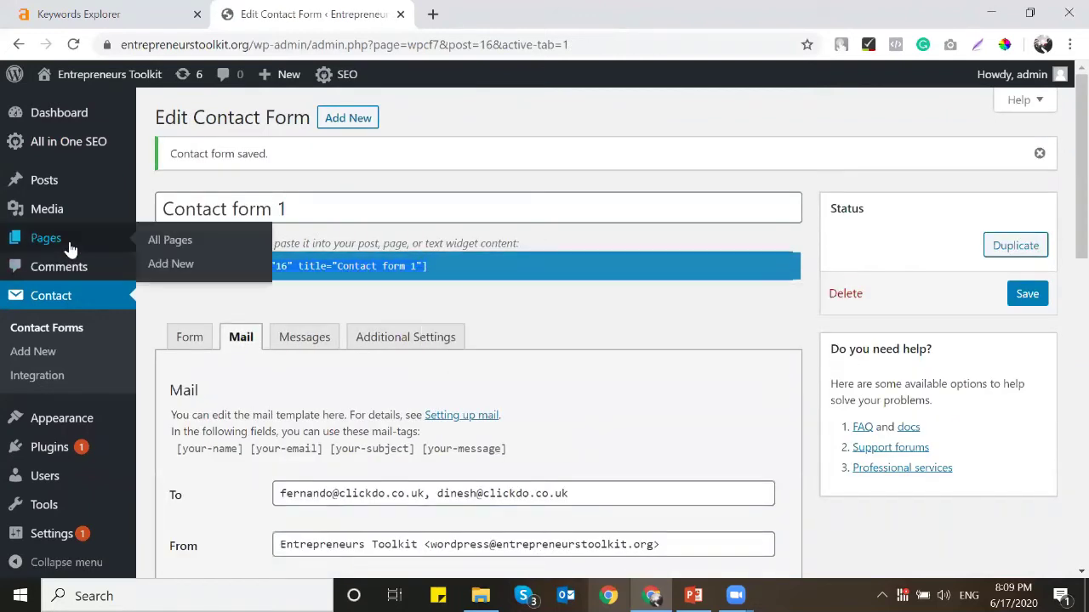
click(167, 265)
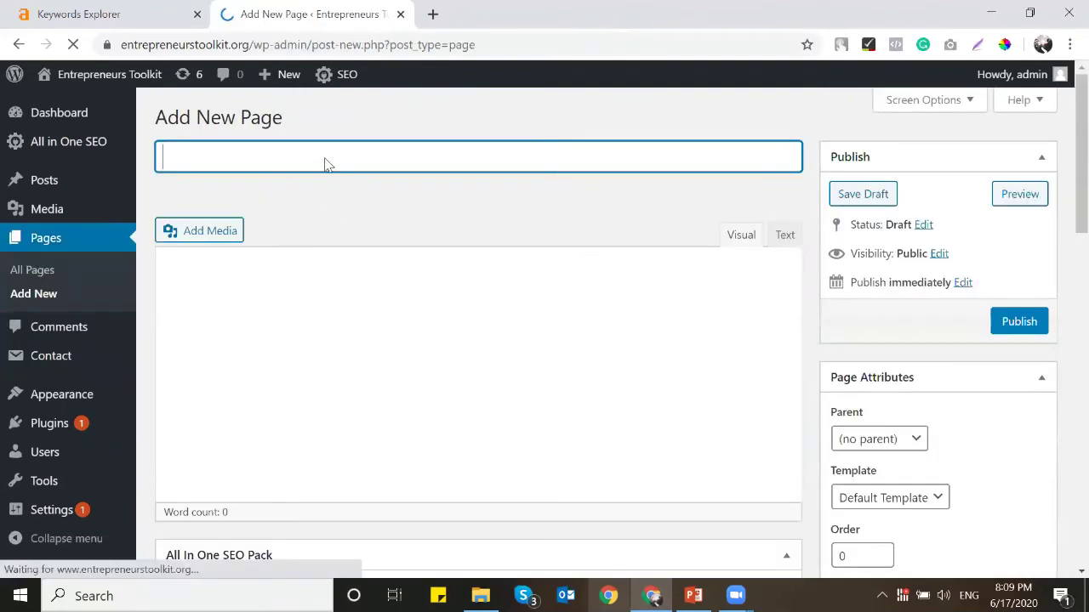
Step: Title the page "Write For Us", paste the contact form shortcode into its body and publish it
text(Conte)
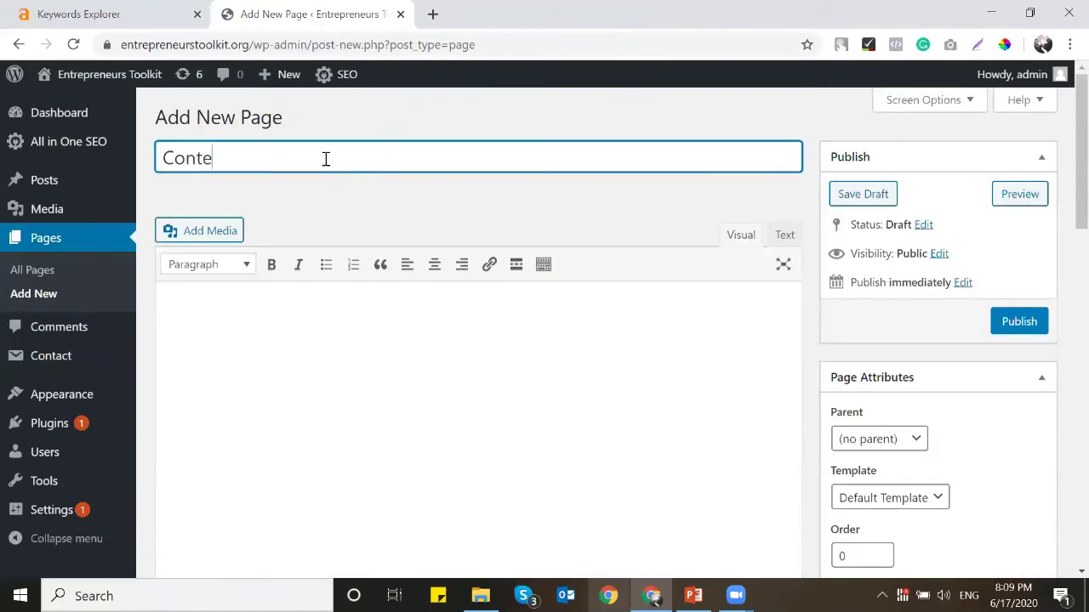
key(BackSpace)
key(BackSpace)
key(BackSpace)
text(Wi)
click(329, 361)
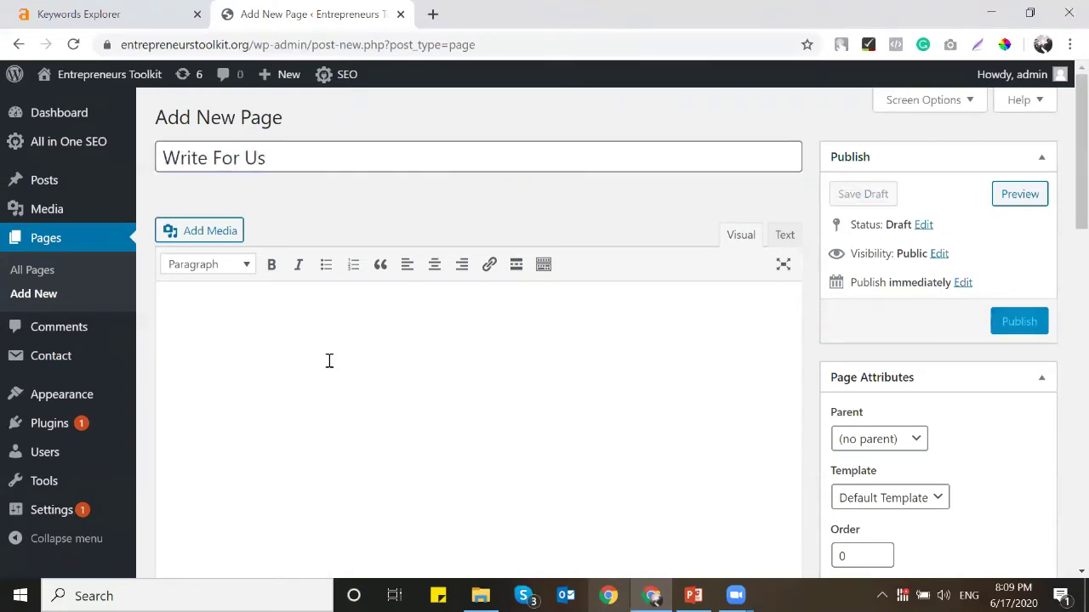
key(ctrl+v)
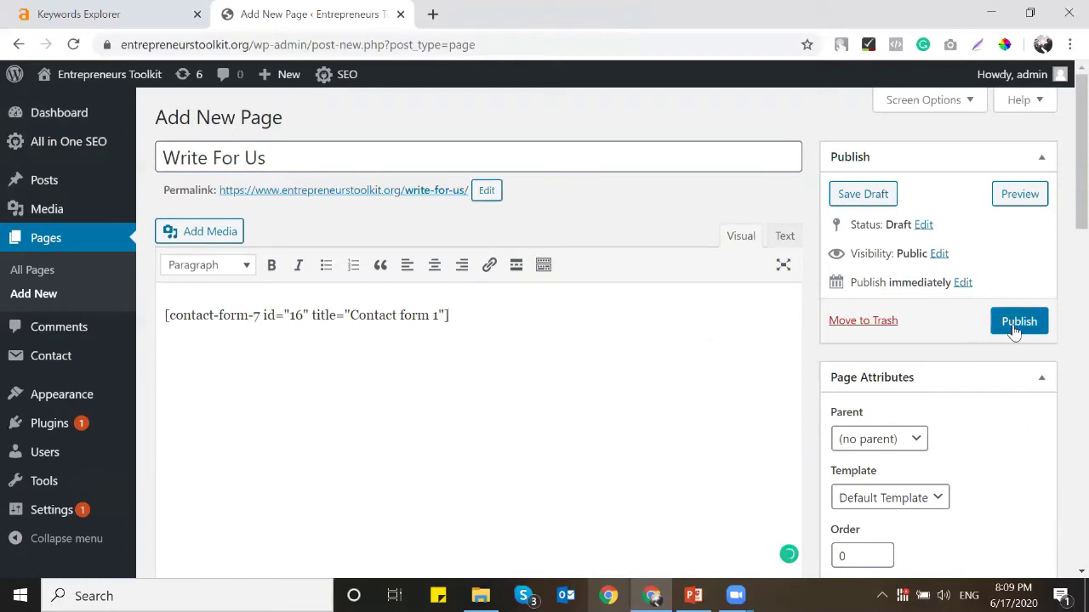
click(1018, 323)
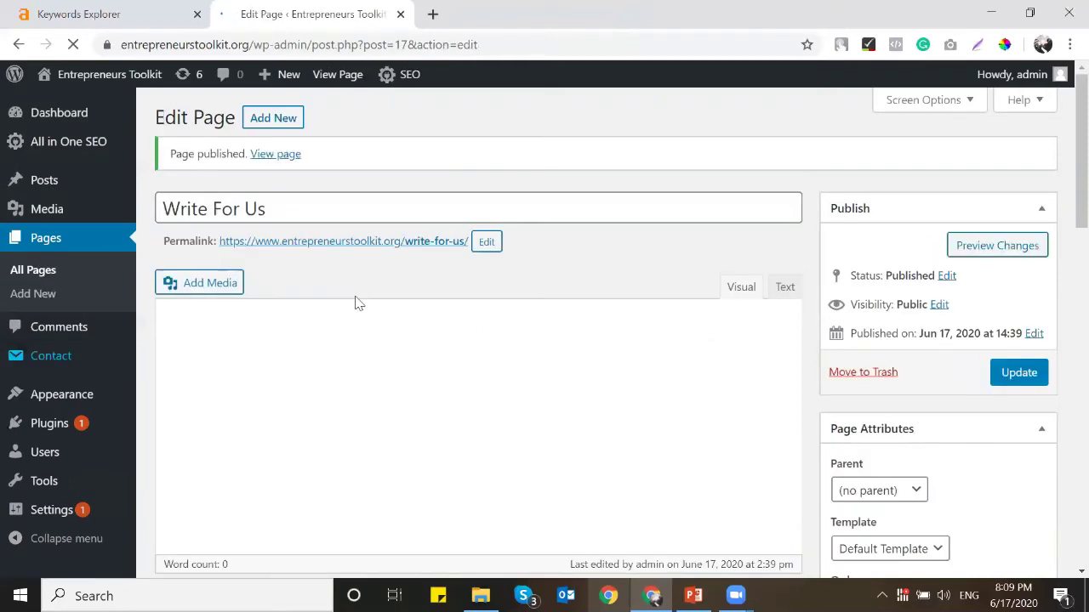
Step: Open the published Write For Us page in a new tab and examine its contact form fields
right_click(336, 251)
click(361, 260)
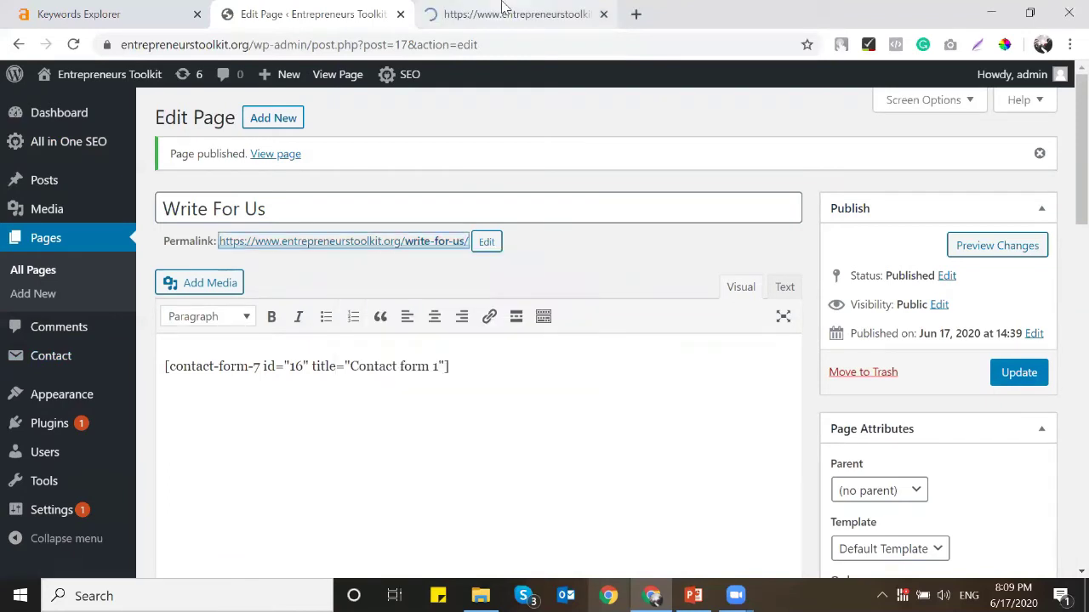
click(502, 8)
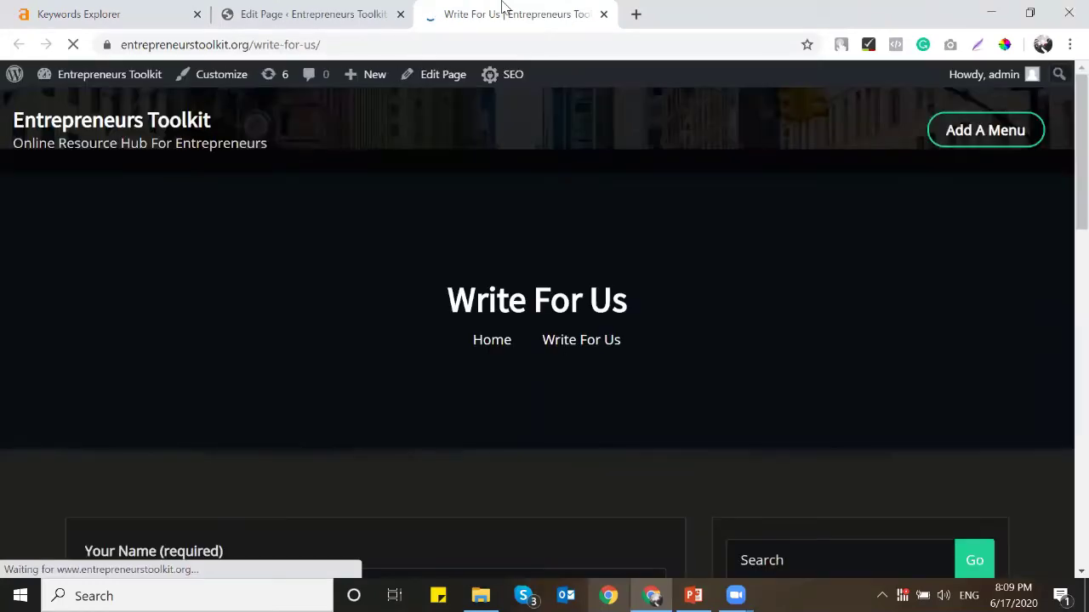
scroll(408, 332, down, 7)
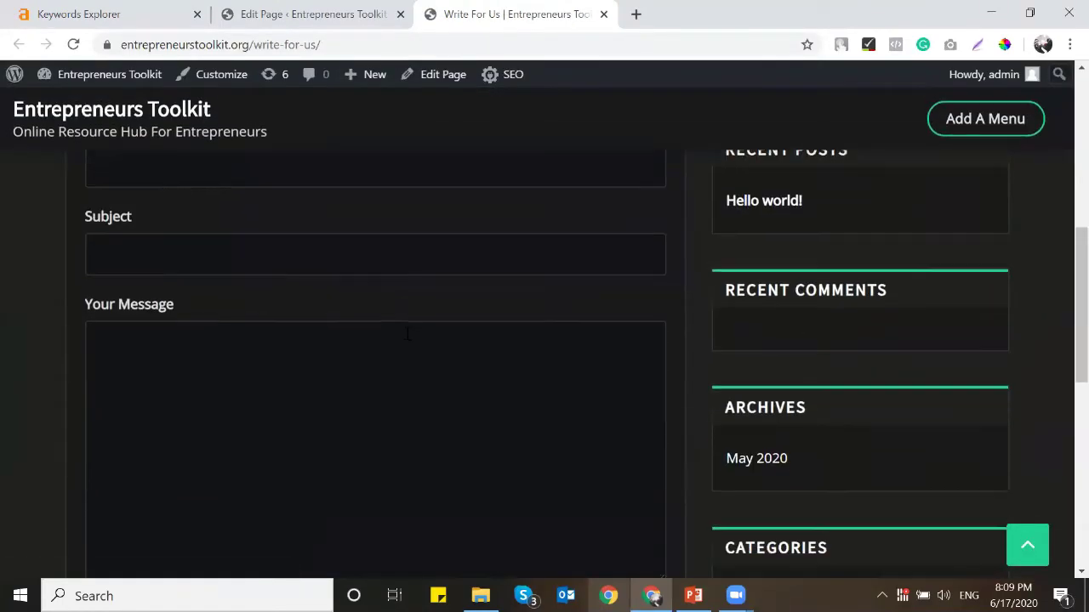
scroll(408, 333, down, 2)
scroll(406, 335, up, 5)
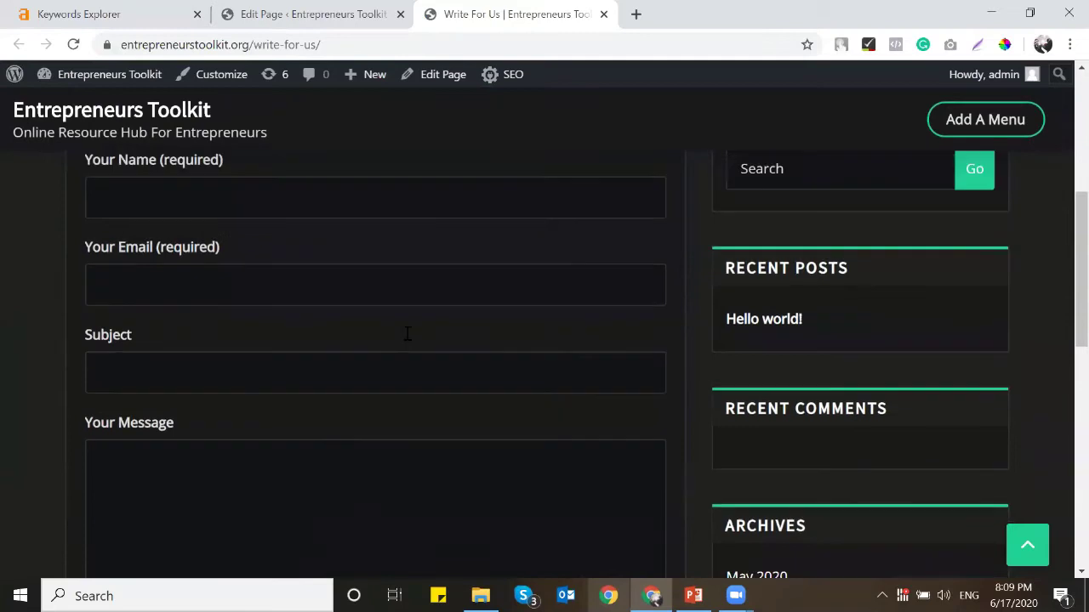
click(277, 246)
click(331, 336)
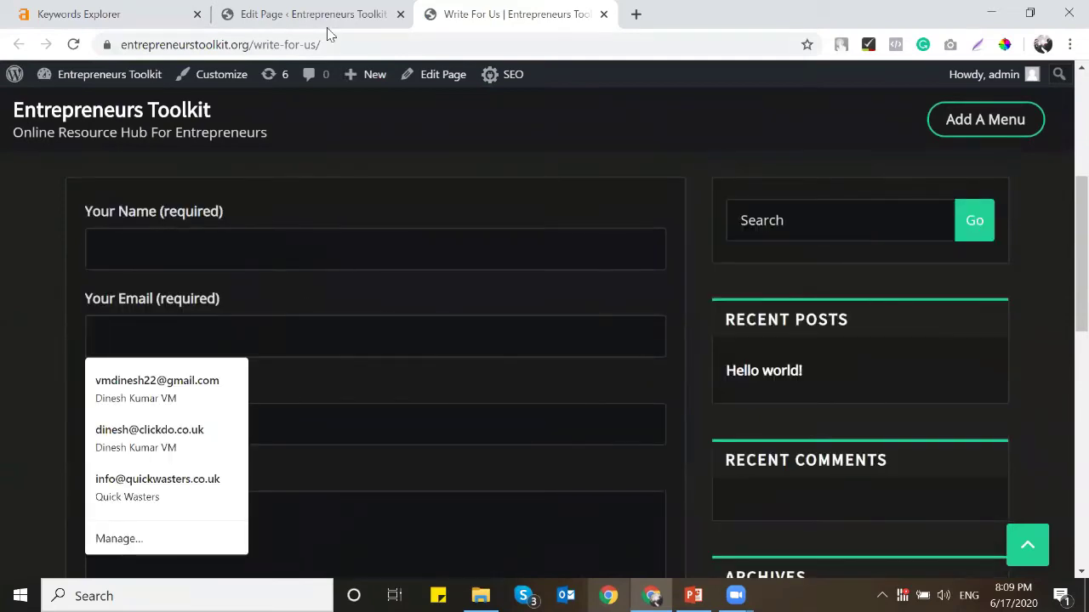
Step: Return to the page editor, add a page titled "Contact Us" containing the contact form shortcode and publish it
click(323, 14)
click(36, 270)
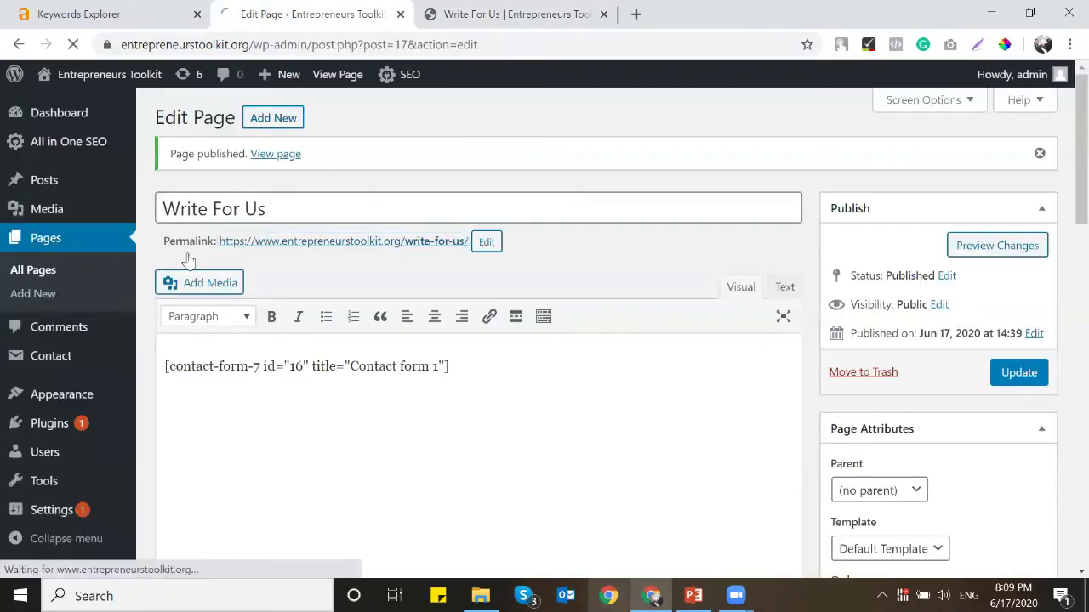
click(243, 119)
text(Co)
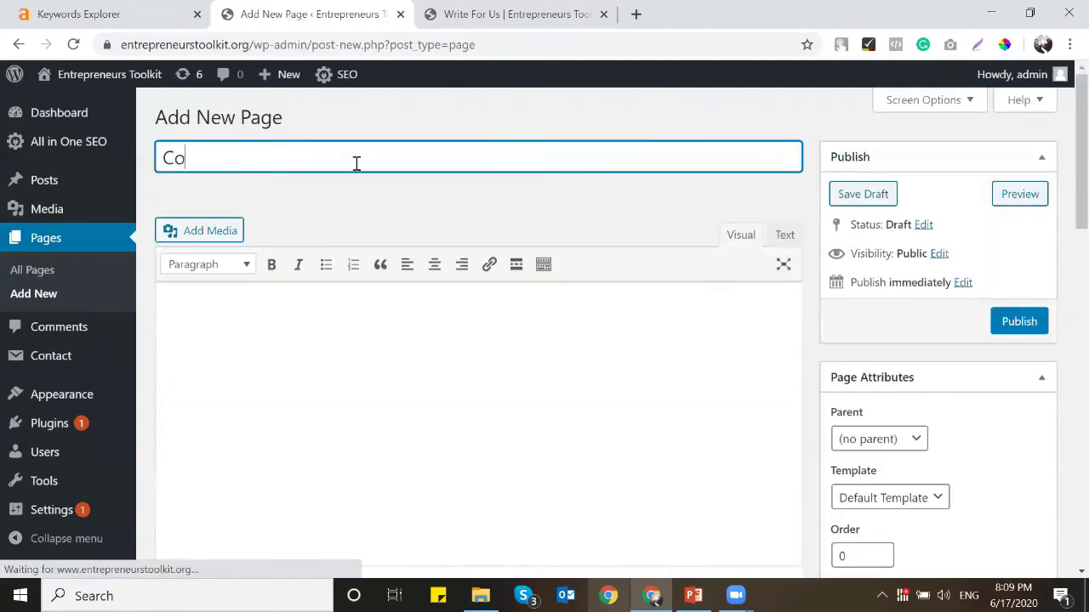
text(ntact Us)
click(319, 291)
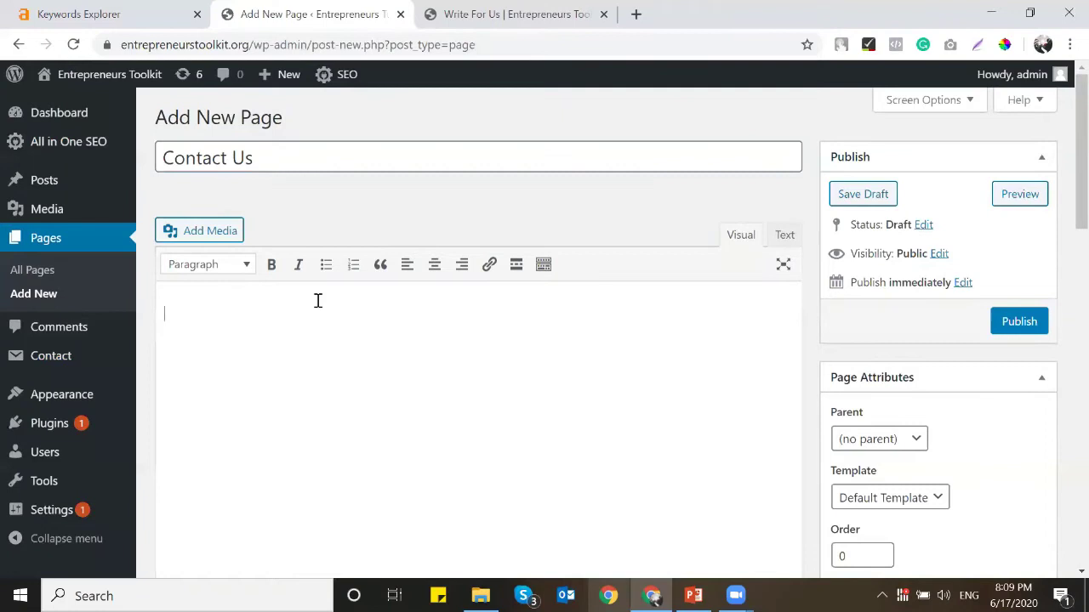
key(ctrl+v)
click(1011, 323)
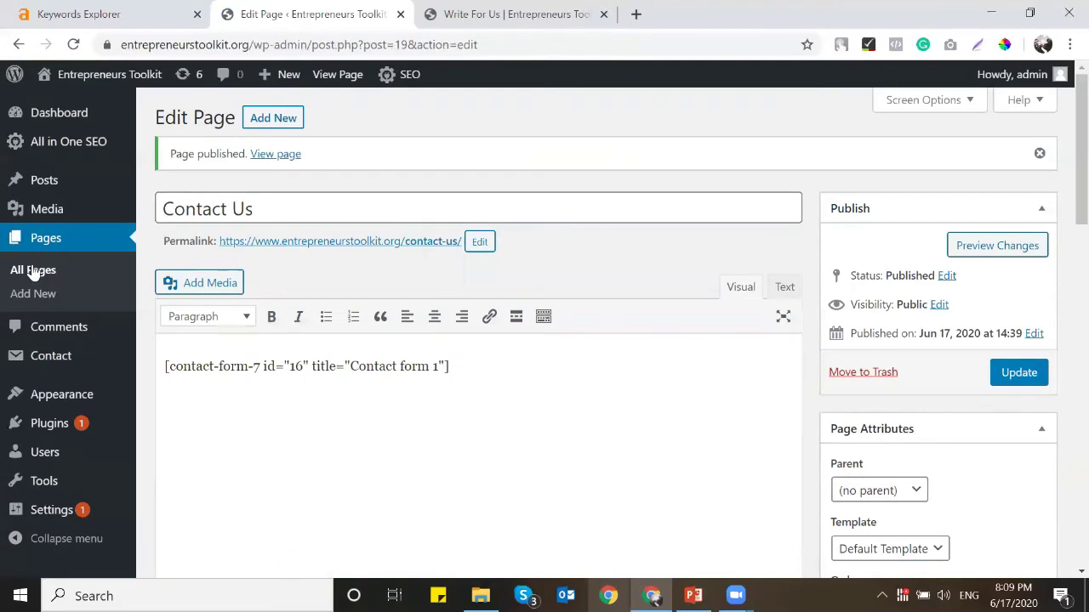
Step: Go to the site's menu editor and nest Write For Us as a sub item under Contact Us
scroll(74, 374, down, 1)
mouse_move(73, 392)
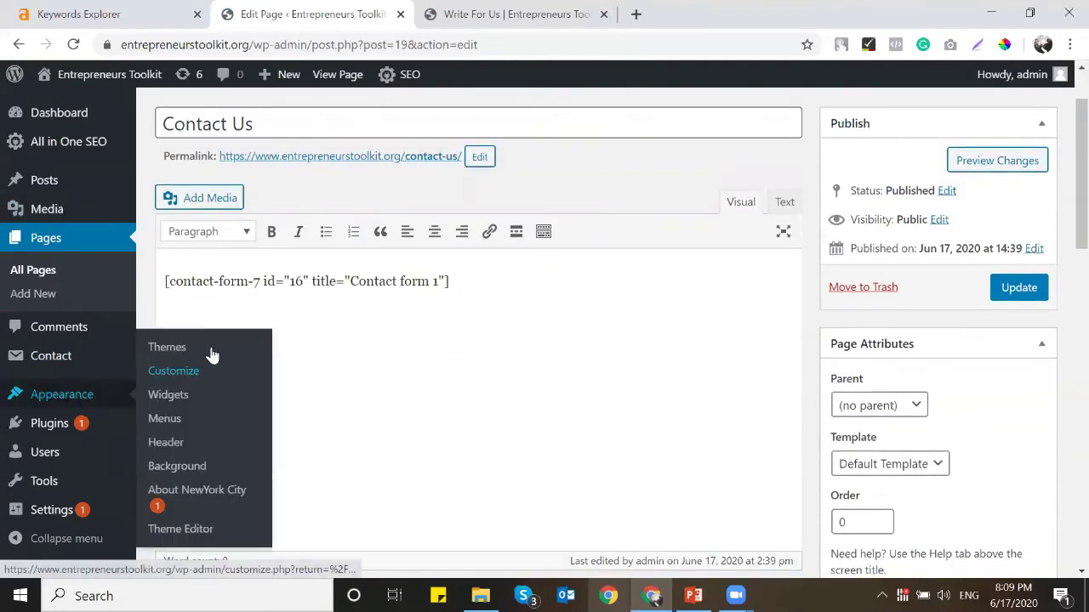
click(165, 418)
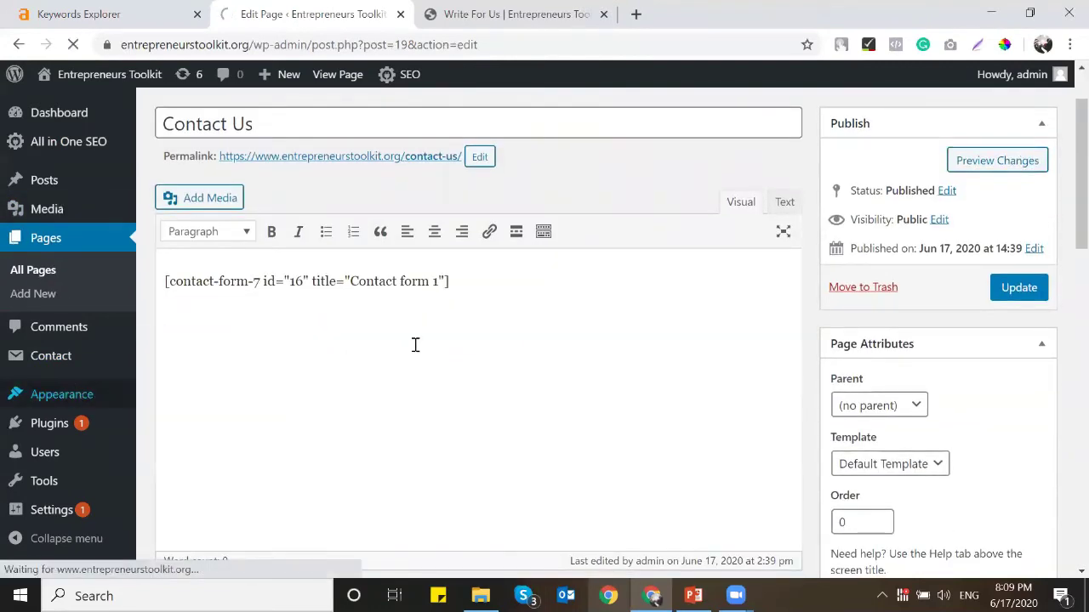
scroll(415, 345, down, 2)
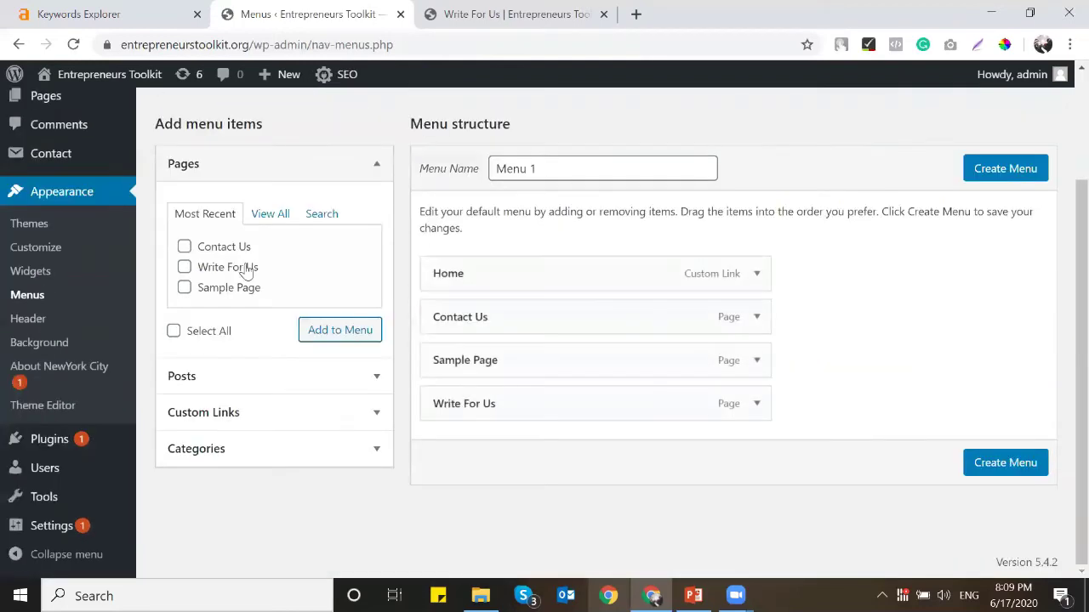
drag(524, 396, 551, 352)
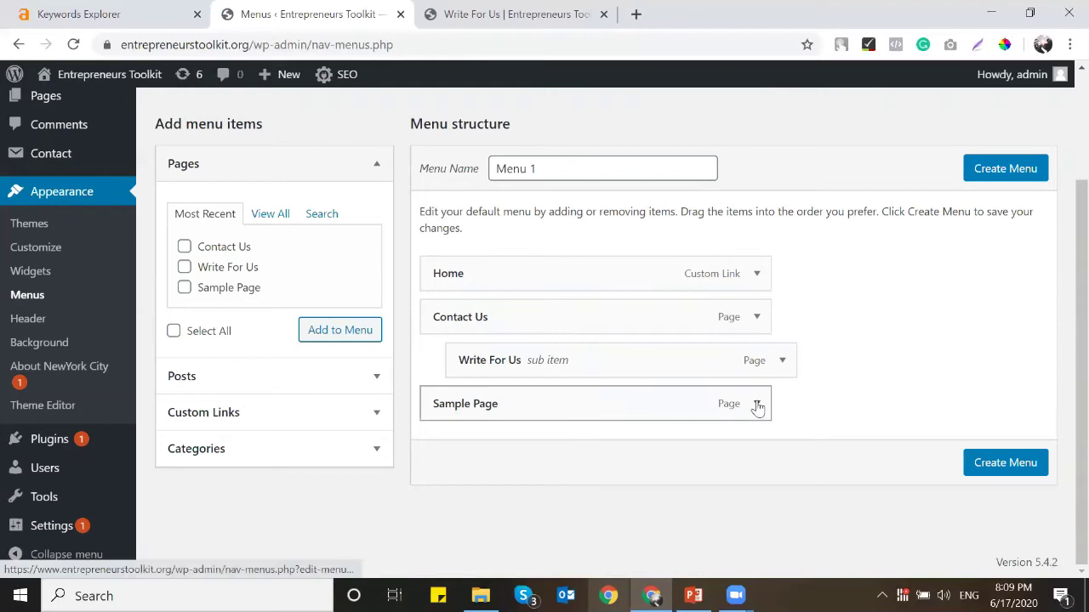
Step: Remove Sample Page from the menu structure and create Menu 1
click(756, 405)
scroll(472, 483, down, 1)
click(464, 474)
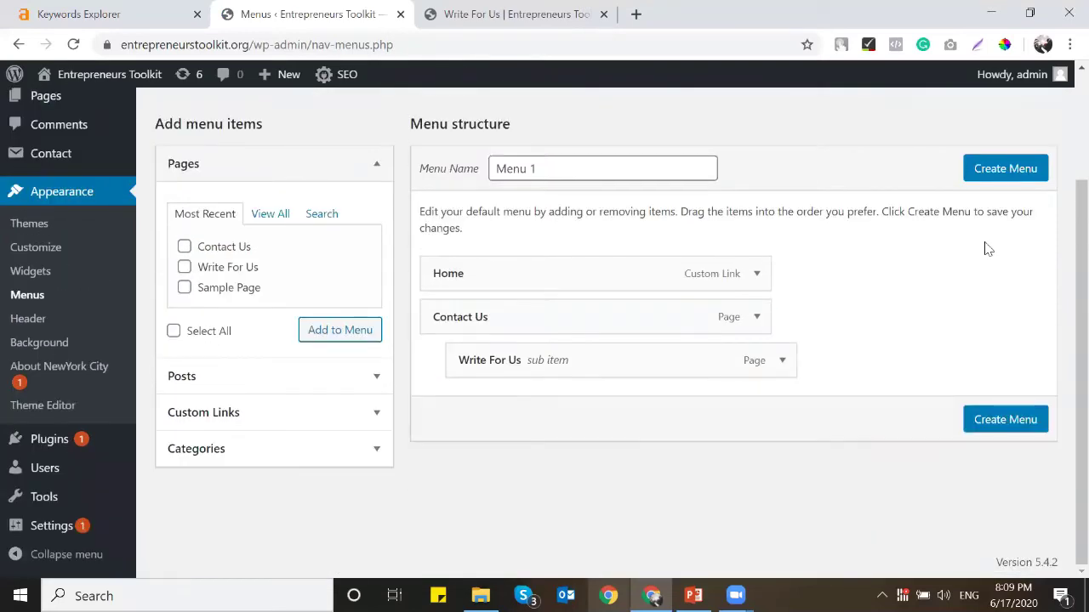
click(1007, 167)
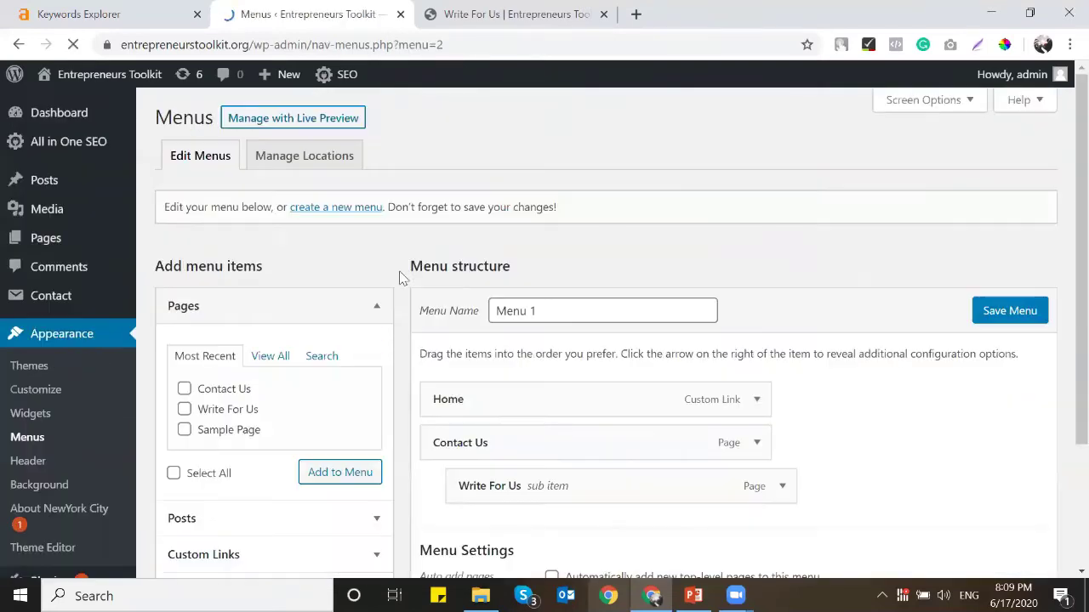
Step: Open the site's home page in a new tab, examine it and the Write For Us page, and return to the menu editor
right_click(90, 107)
click(153, 114)
click(593, 14)
click(718, 14)
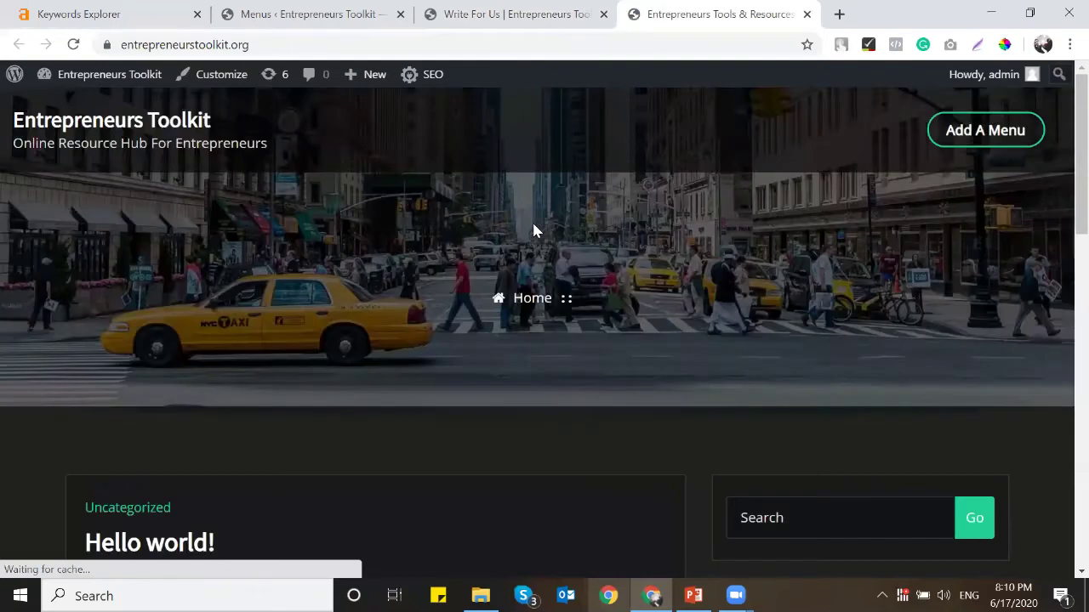
scroll(517, 239, down, 7)
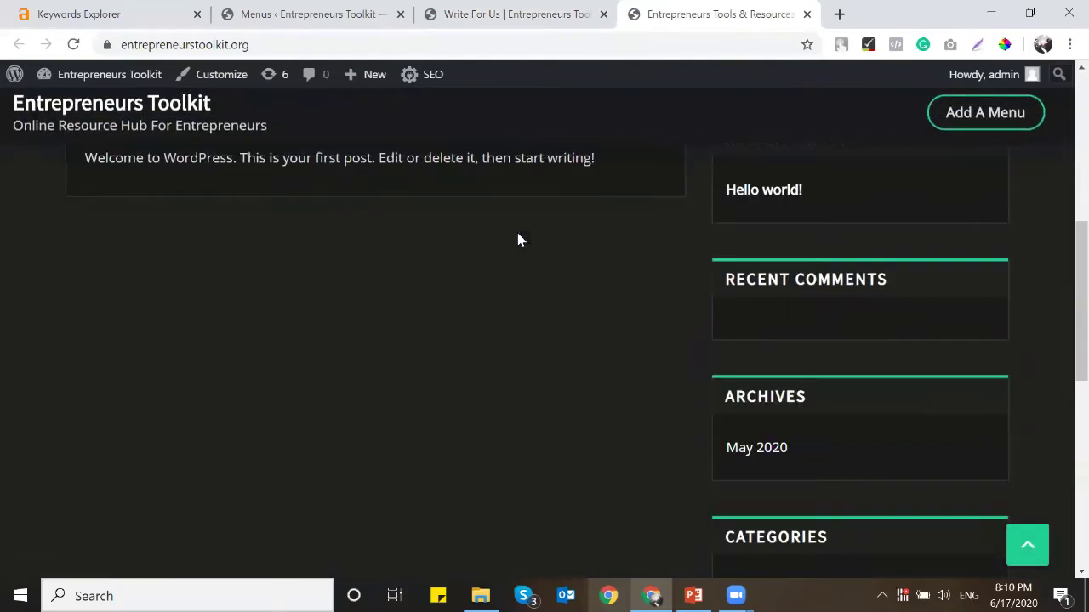
scroll(640, 359, up, 2)
scroll(639, 359, down, 5)
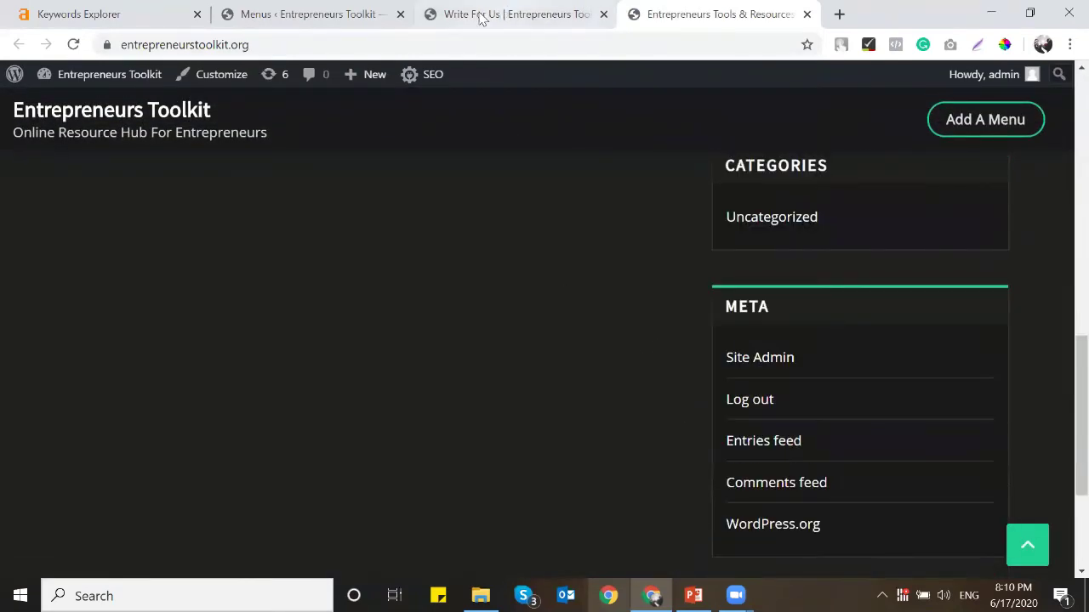
click(510, 15)
scroll(365, 196, down, 4)
scroll(383, 212, up, 3)
click(333, 14)
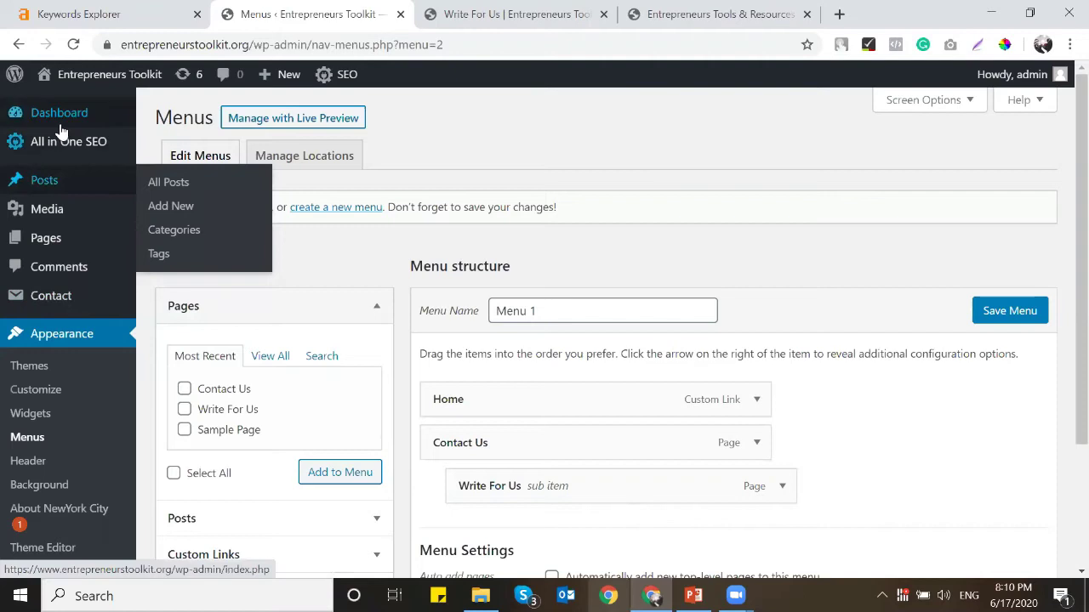
mouse_move(61, 147)
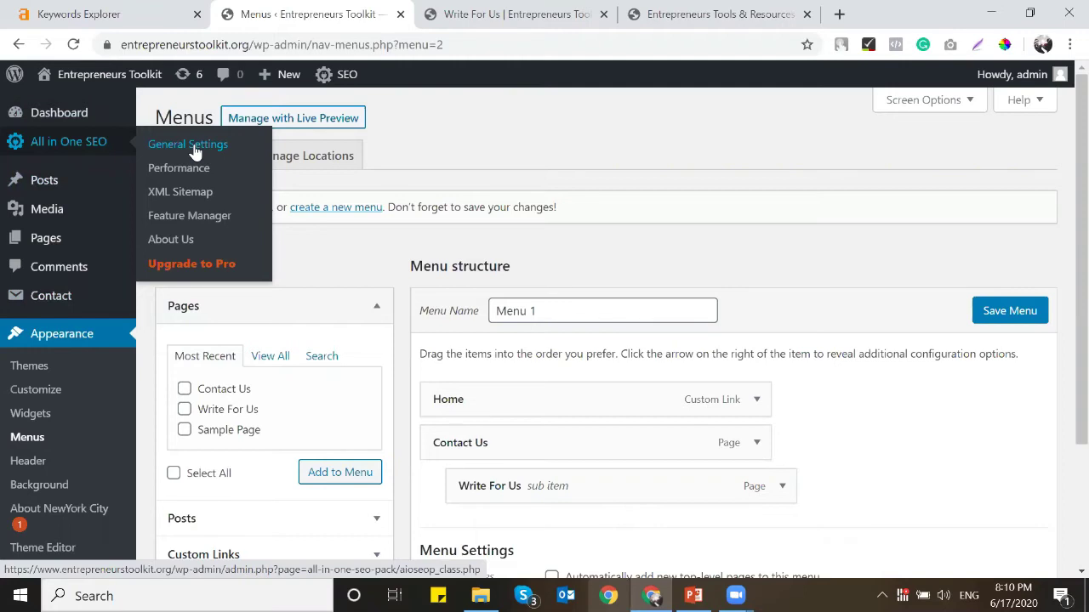
mouse_move(74, 199)
scroll(74, 199, down, 1)
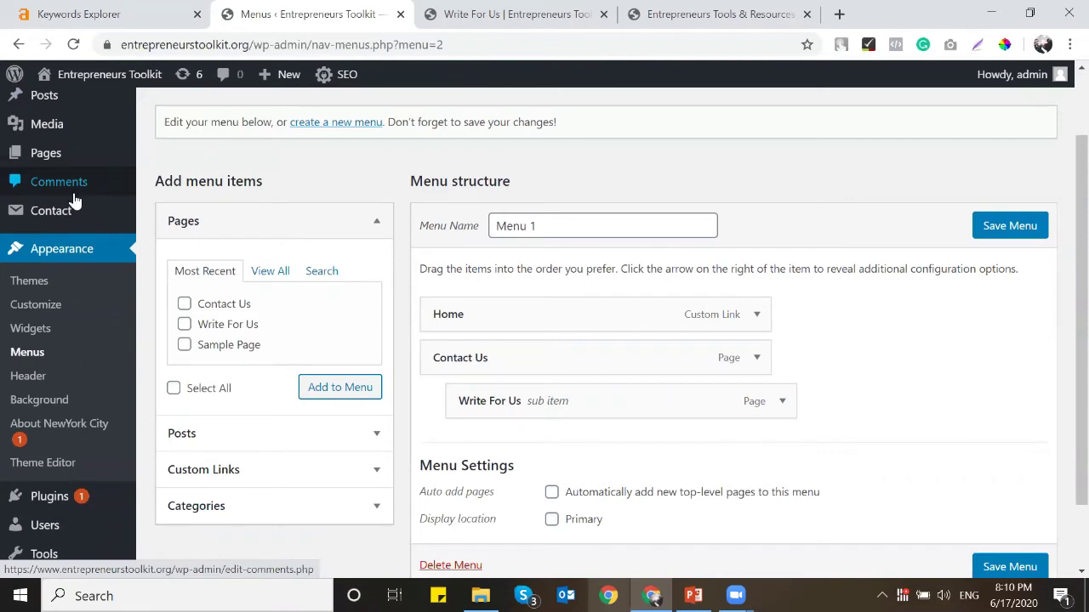
Step: Start a new post and open the Word document "Which is best Chrome or Firefox" from the Entrepreneur Tool Kit folder in Downloads
scroll(74, 199, up, 1)
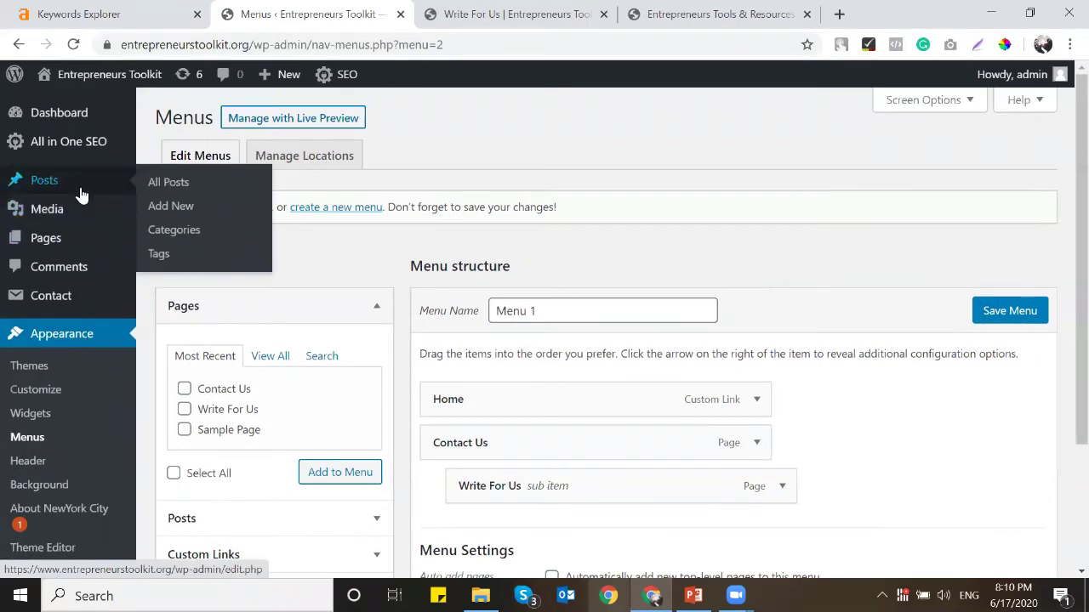
click(174, 212)
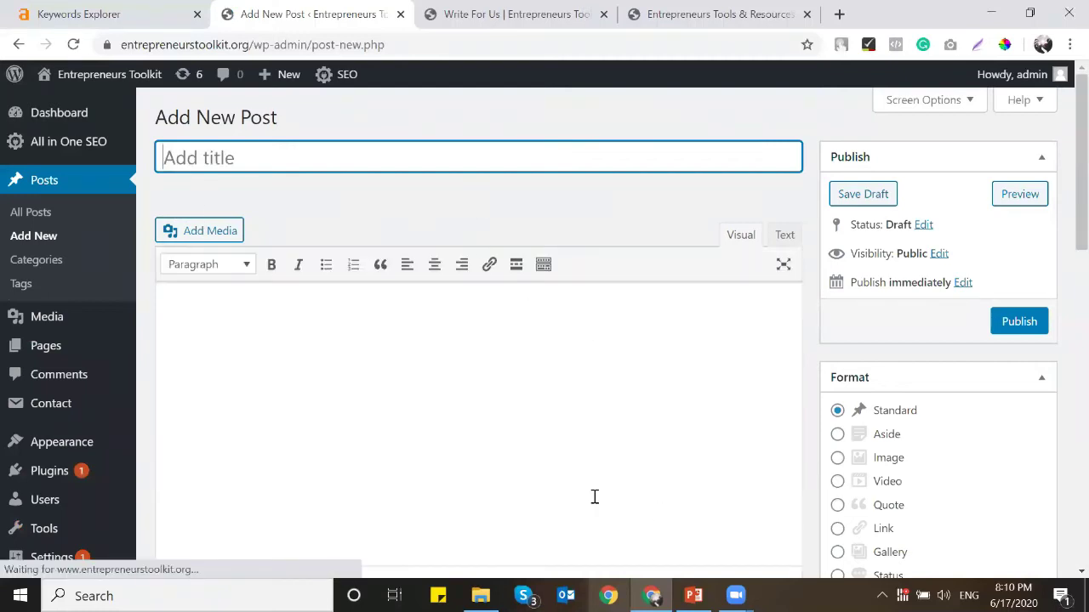
key(alt+Tab)
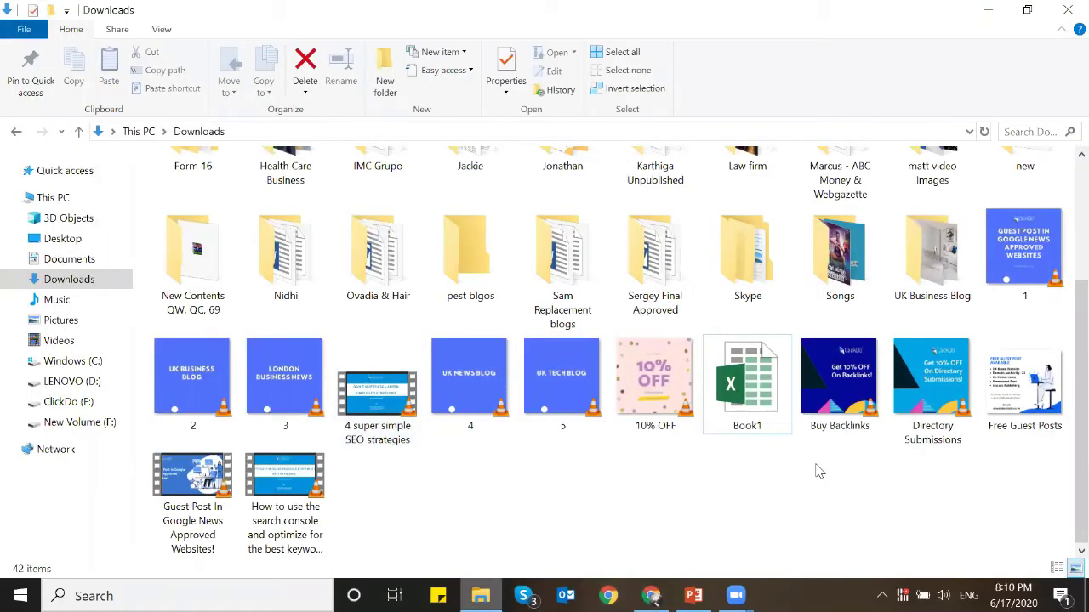
scroll(848, 500, up, 3)
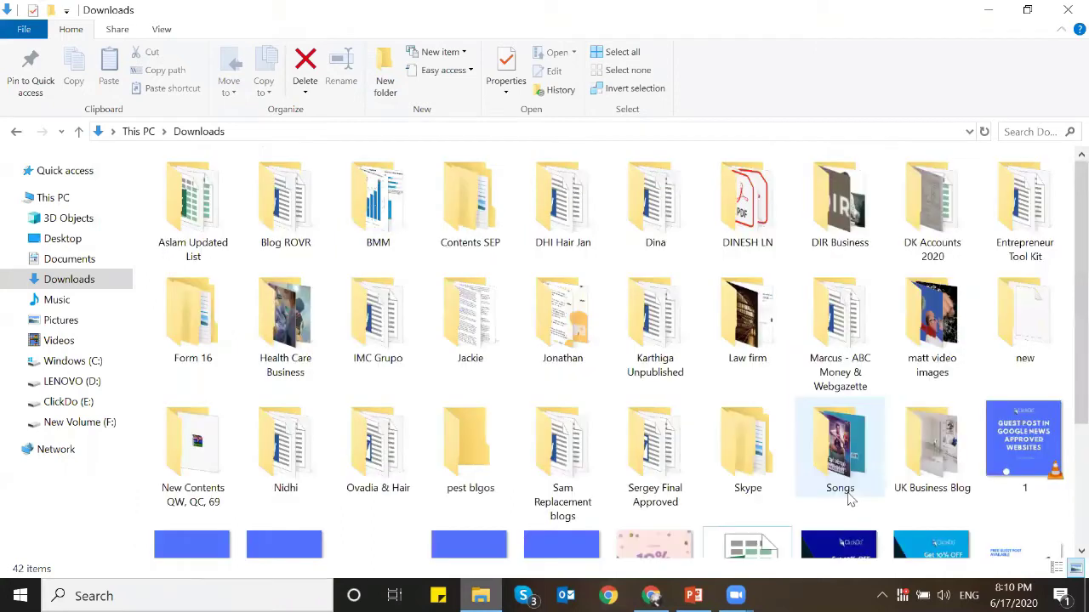
scroll(884, 374, down, 3)
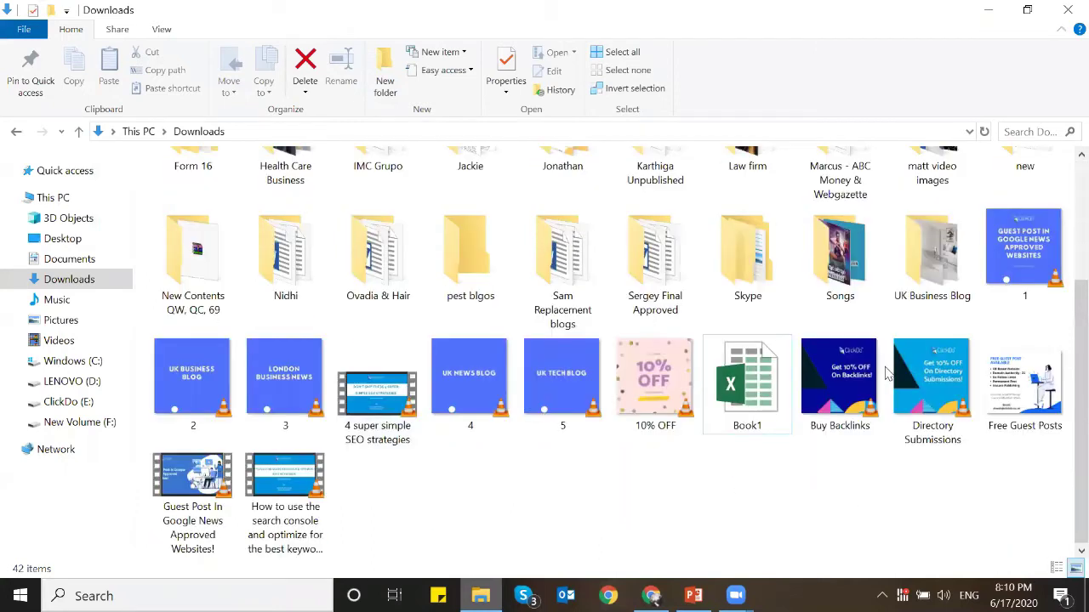
scroll(833, 502, up, 3)
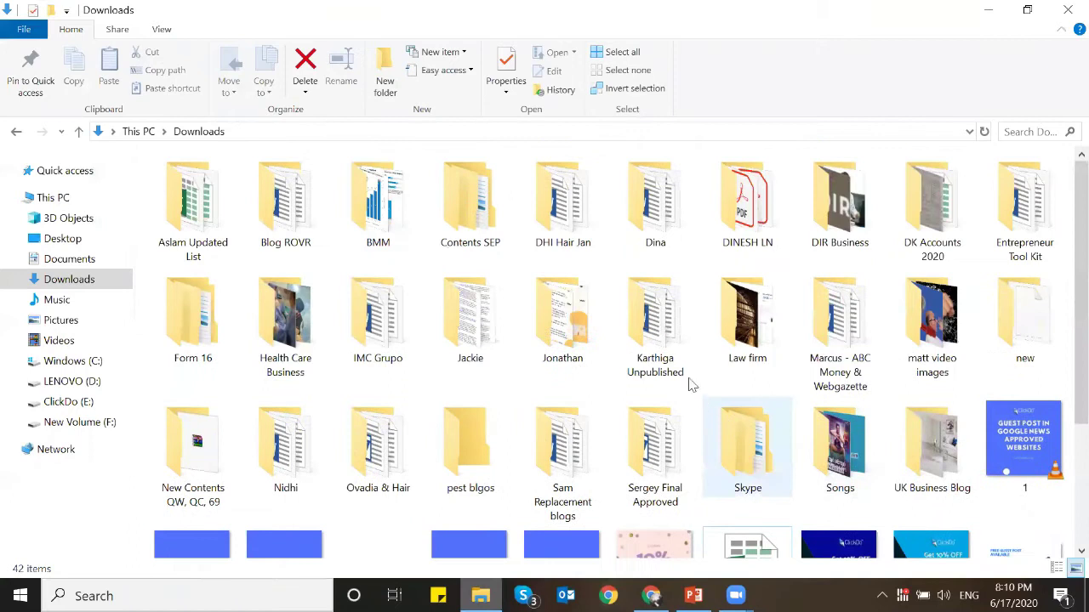
click(1006, 246)
double_click(1006, 247)
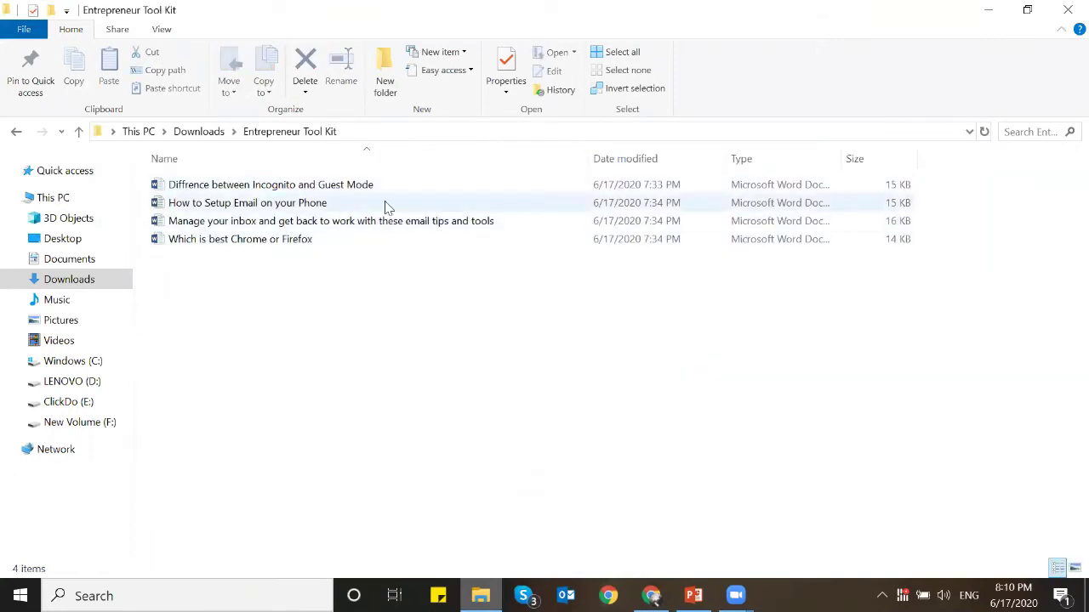
double_click(367, 241)
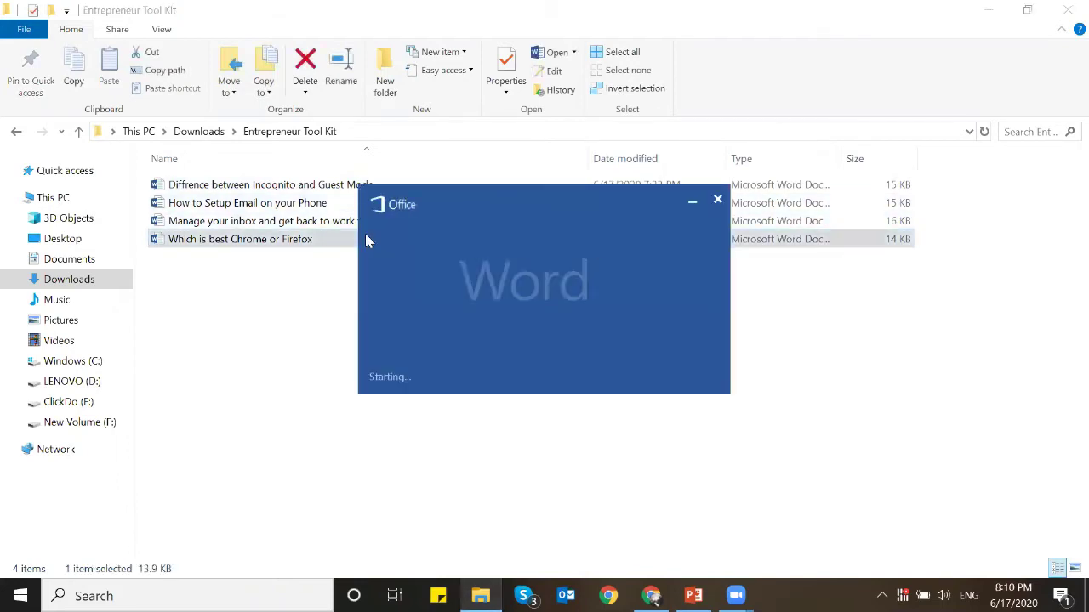
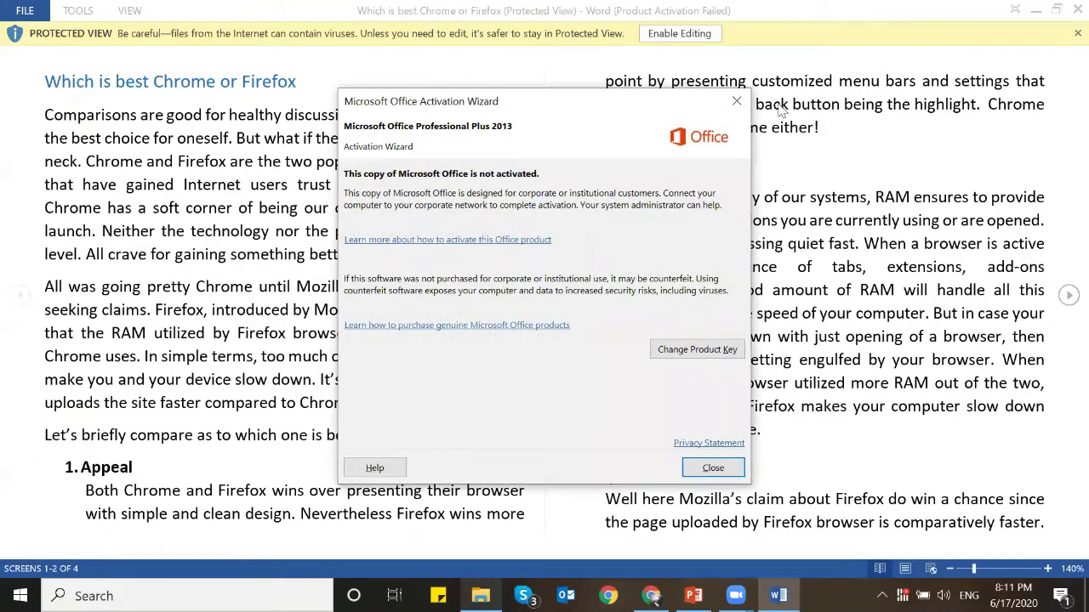
Step: Enable editing of the Chrome or Firefox document, look through it and copy its entire text
click(685, 34)
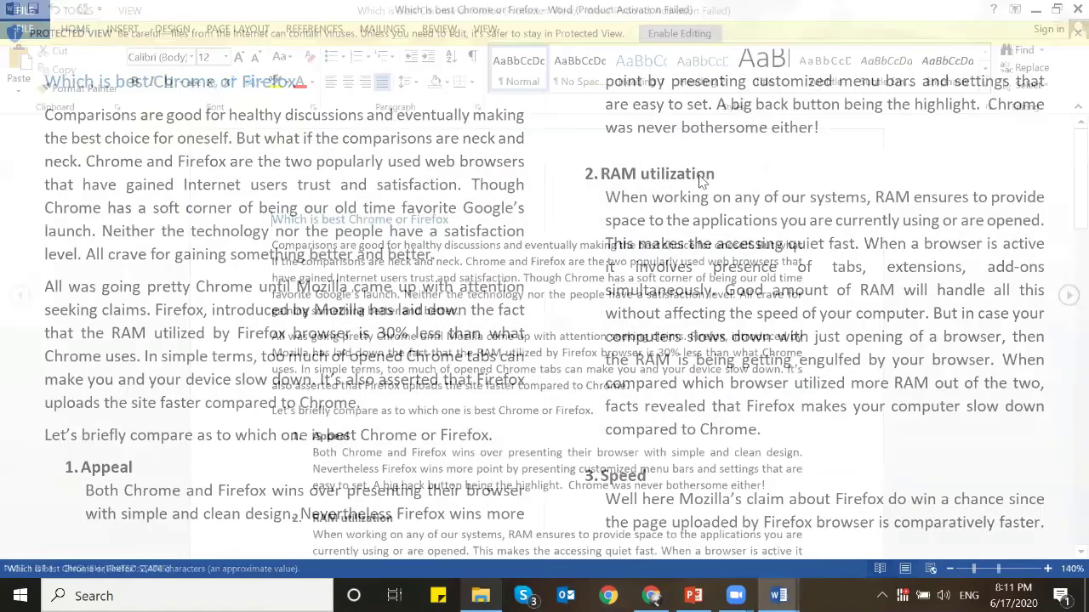
scroll(600, 247, down, 5)
scroll(601, 247, down, 10)
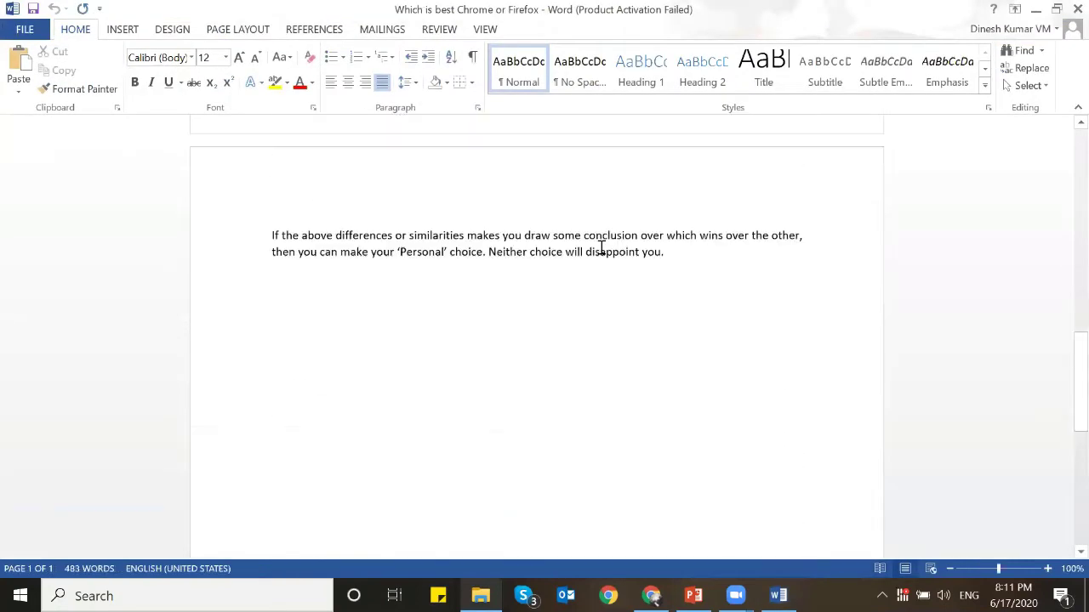
scroll(601, 246, up, 15)
key(ctrl+a)
key(ctrl+c)
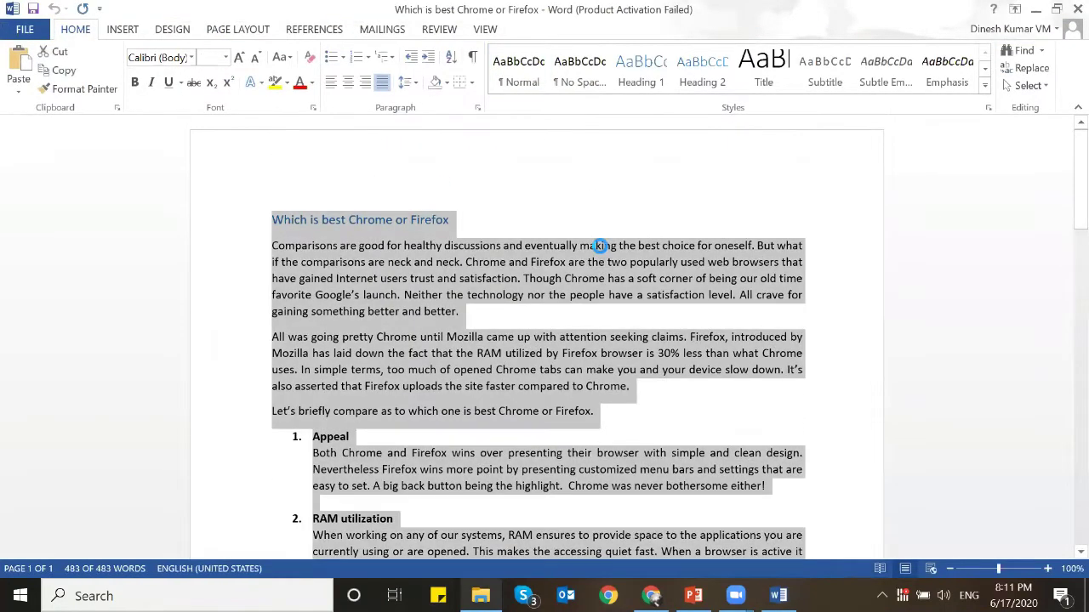
Step: Return to the new post in Chrome and paste the copied article into its body
key(alt+Tab)
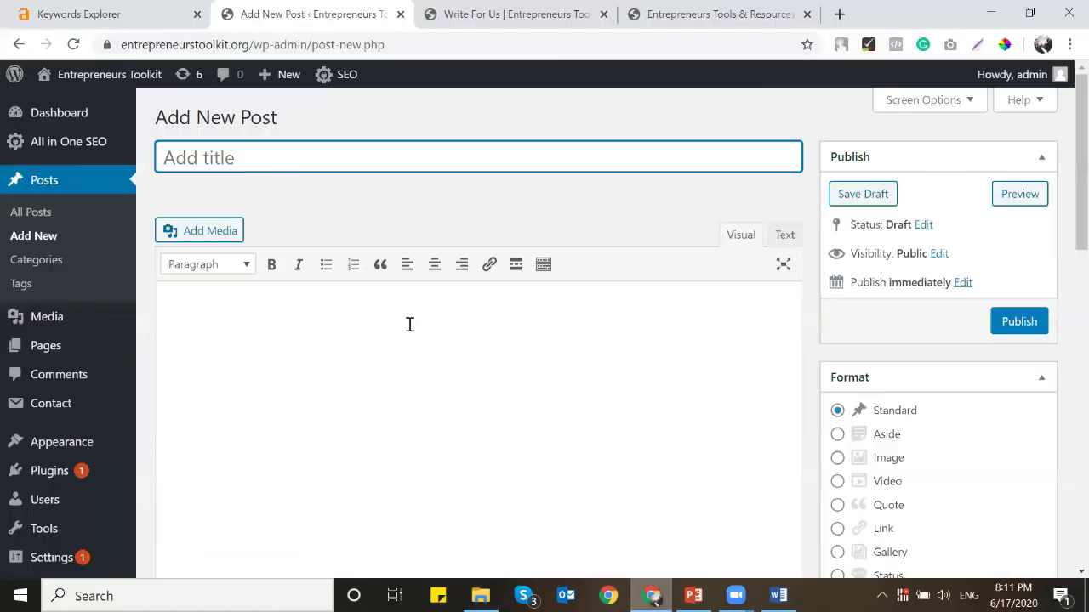
click(409, 324)
key(ctrl+v)
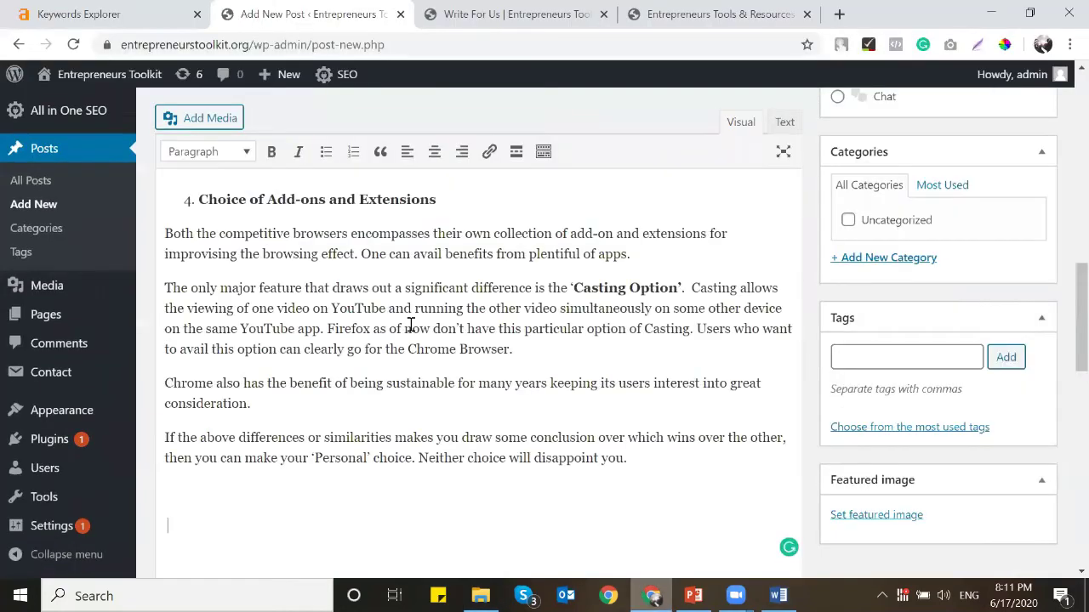
scroll(411, 323, up, 10)
scroll(414, 324, up, 1)
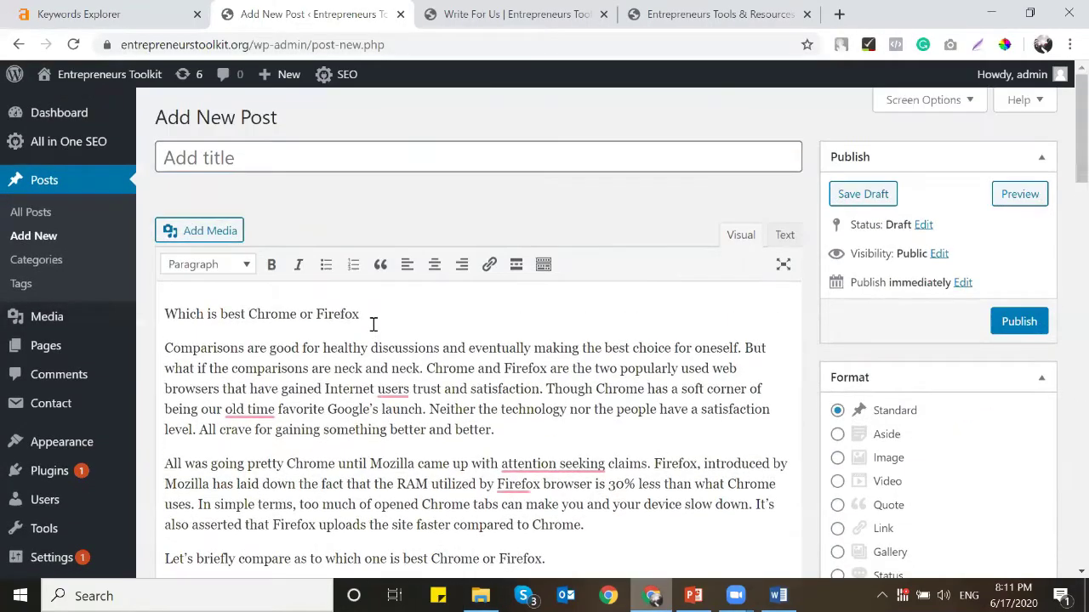
Step: Move the heading "Which is best Chrome or Firefox" from the body into the post title and delete the leftover empty line
triple_click(316, 318)
key(ctrl+x)
click(306, 158)
key(ctrl+v)
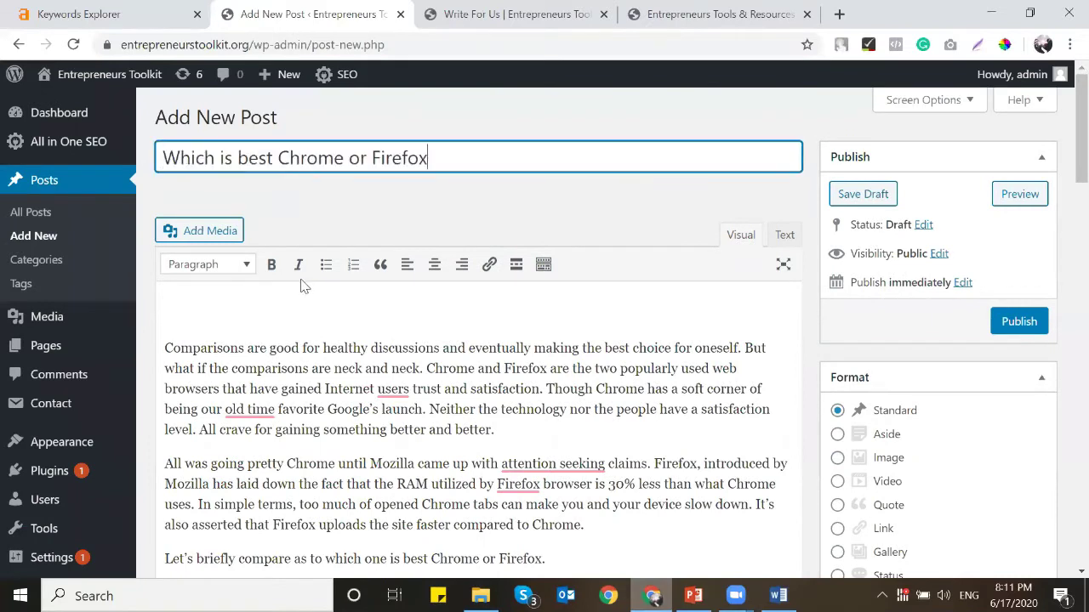
click(353, 295)
key(Delete)
Step: Remove the empty lines between the article's numbered sections and at its end, and finish the title with a question mark
scroll(290, 364, down, 3)
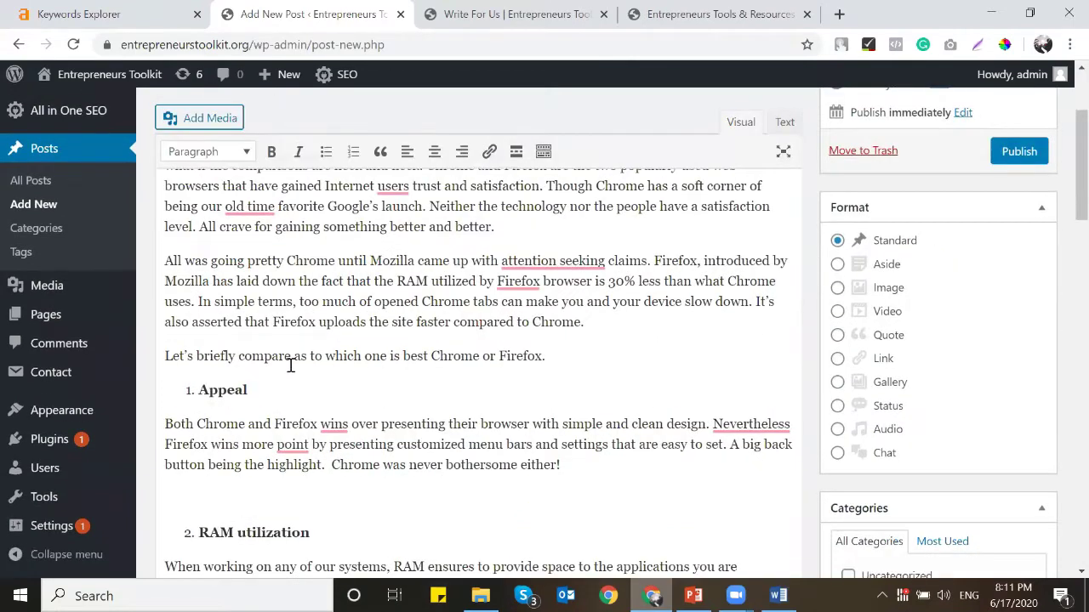
scroll(290, 364, down, 1)
key(Delete)
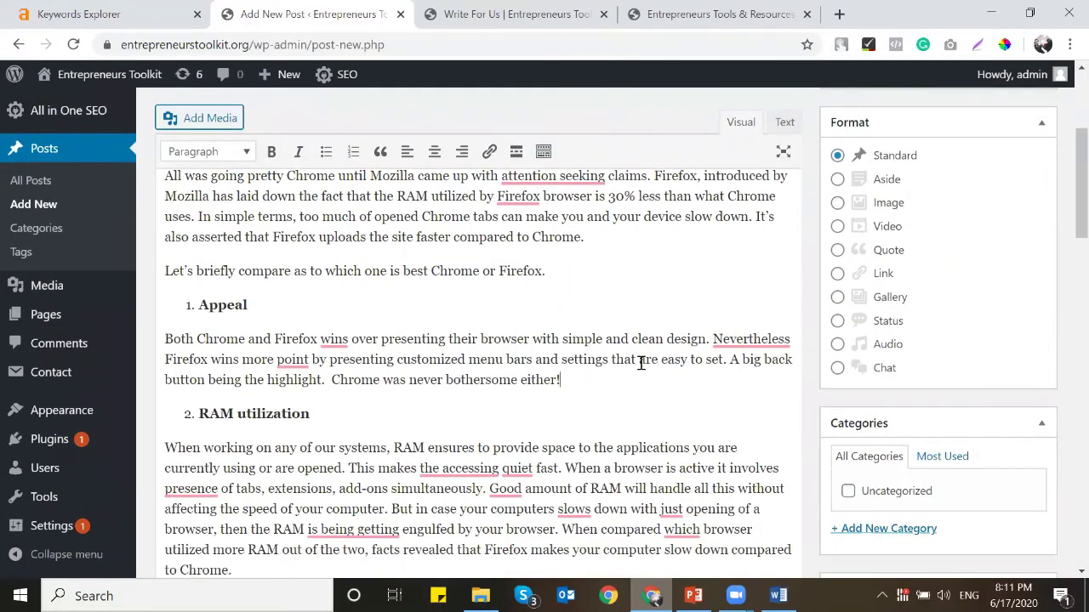
scroll(522, 360, down, 3)
click(373, 317)
key(Delete)
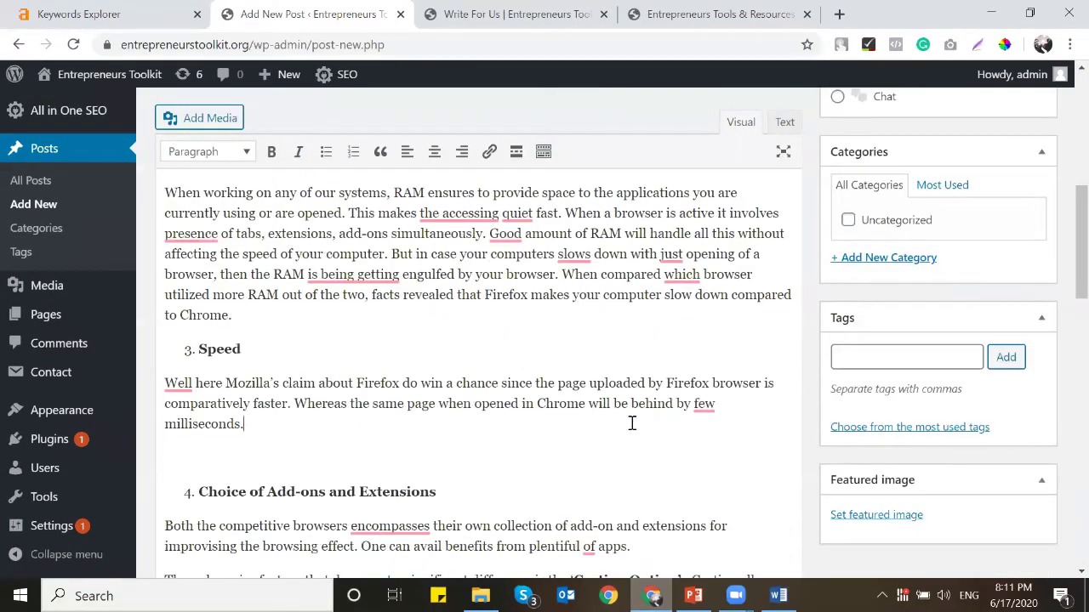
scroll(632, 423, down, 4)
key(ctrl+End)
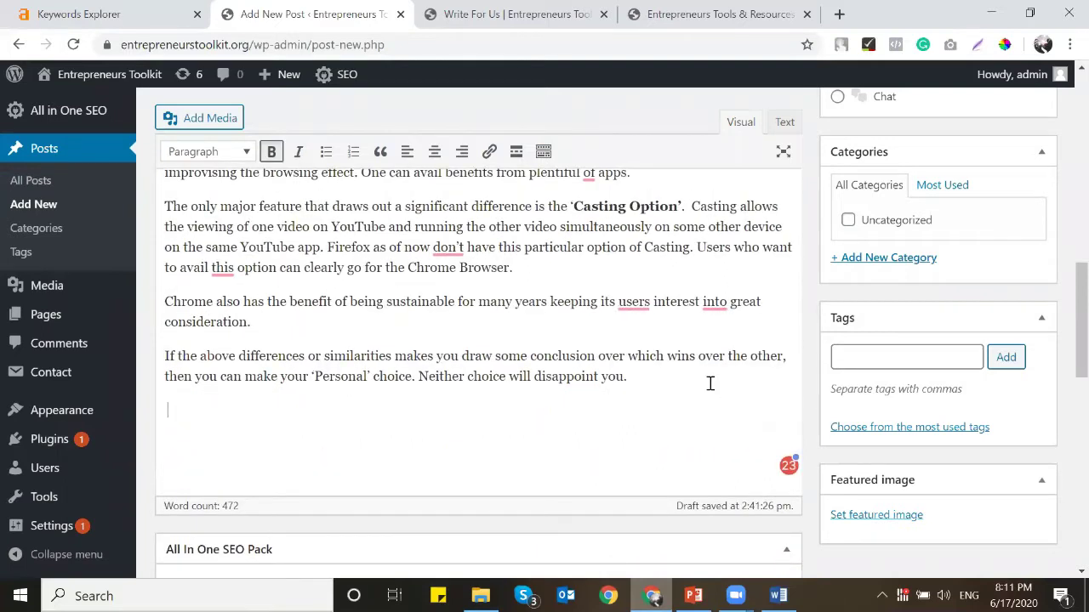
key(BackSpace)
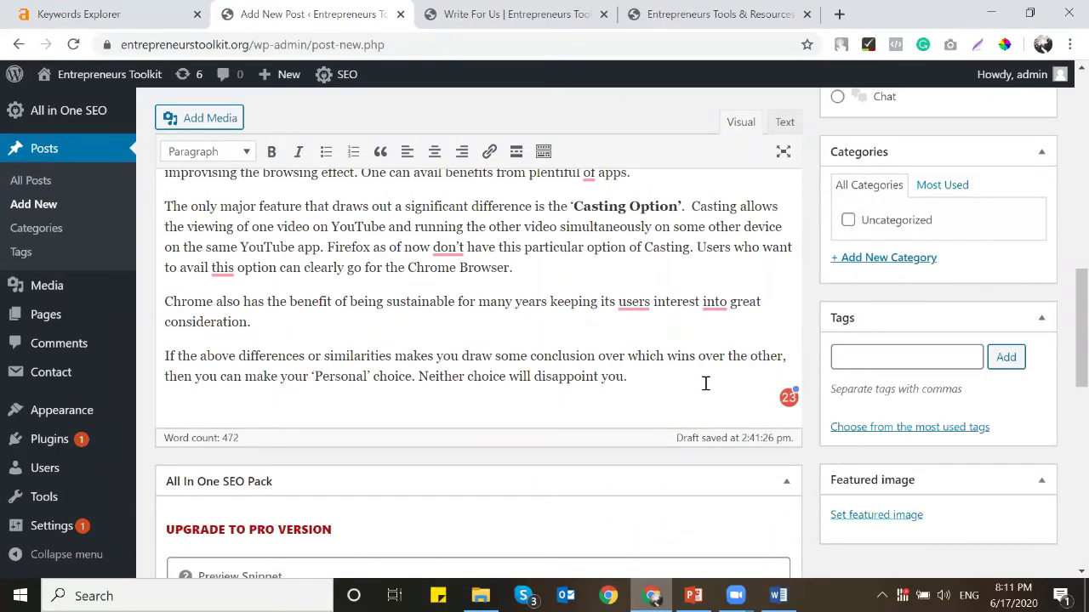
key(ctrl+Home)
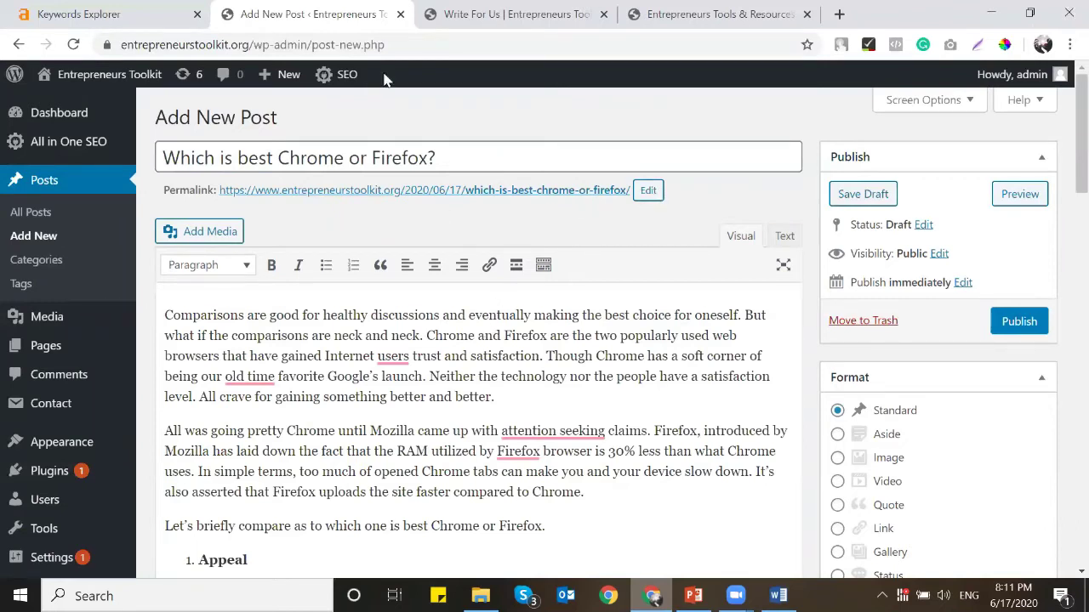
Step: Open pixabay.com in a new tab beside the post editor
right_click(325, 15)
click(344, 28)
text(p)
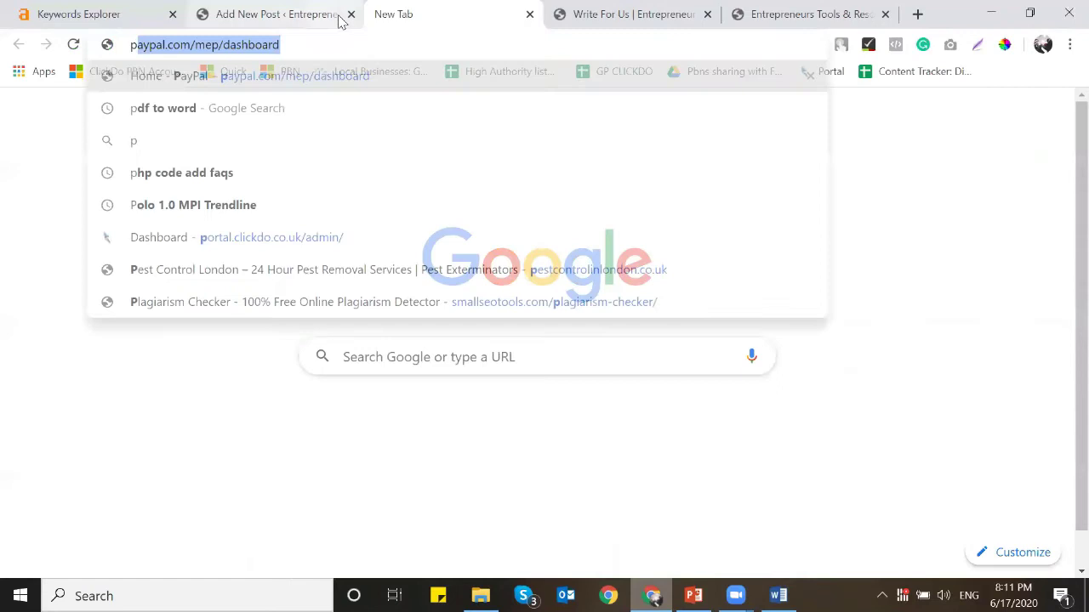
text(ixabay.com)
key(Return)
Step: Check the article's section topics in the post and search Pixabay's images for "browser"
click(287, 24)
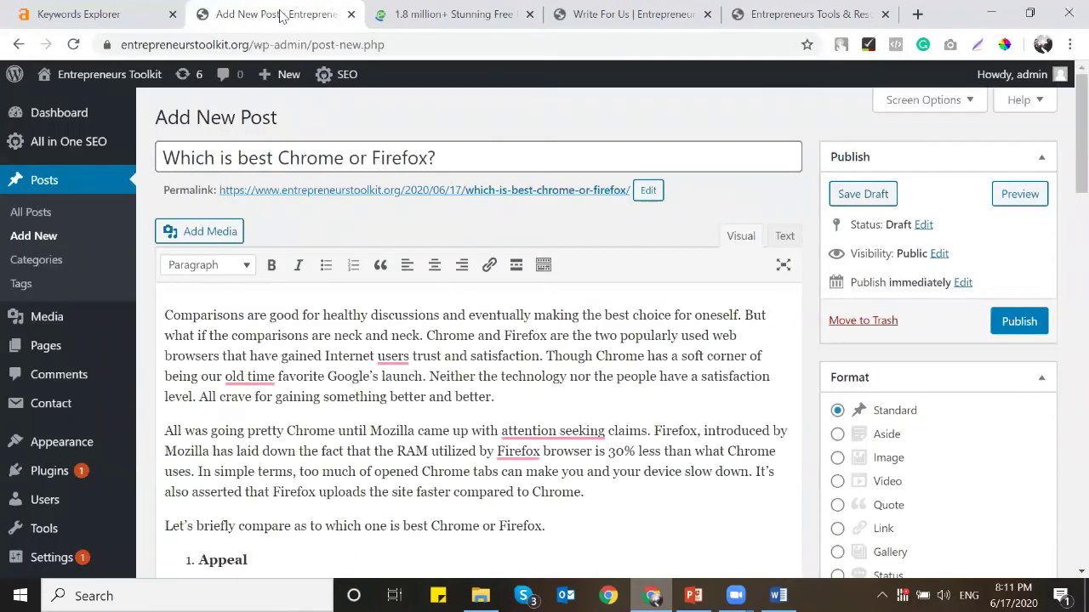
scroll(400, 220, down, 6)
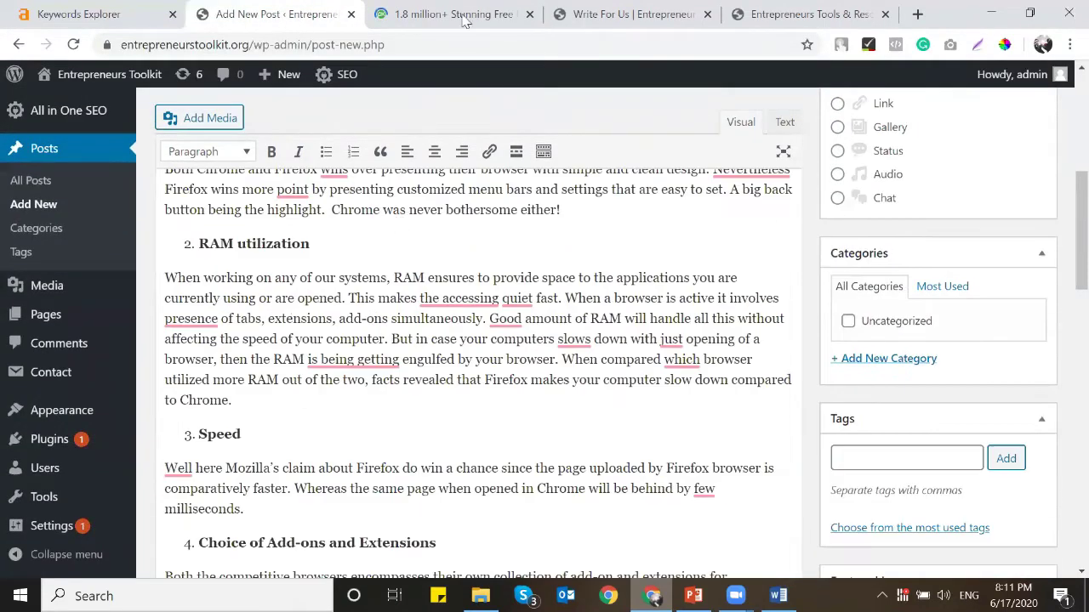
click(464, 15)
text(br)
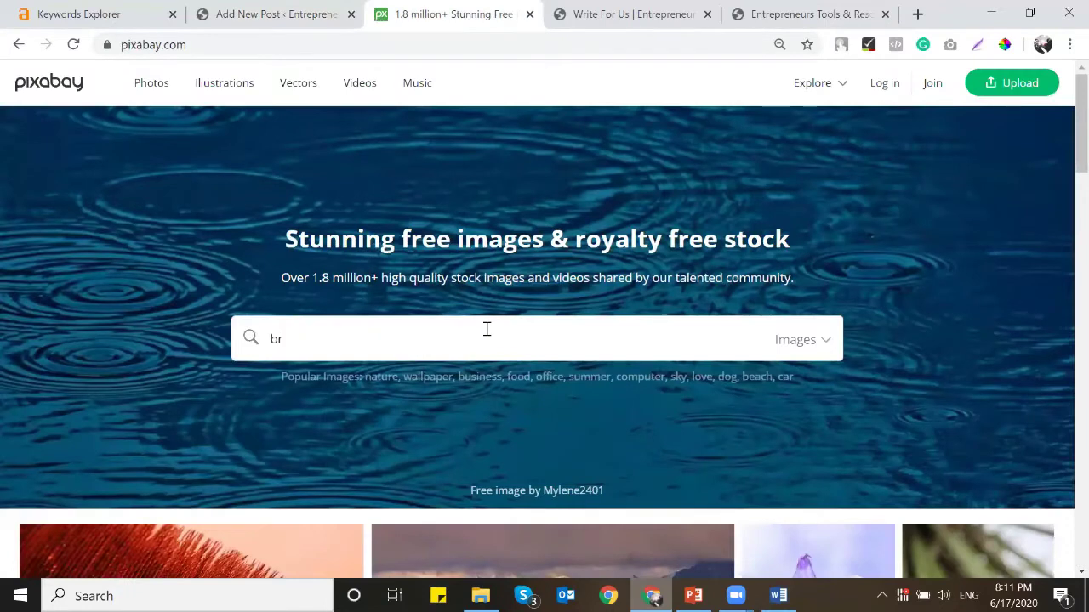
text(owser)
key(Return)
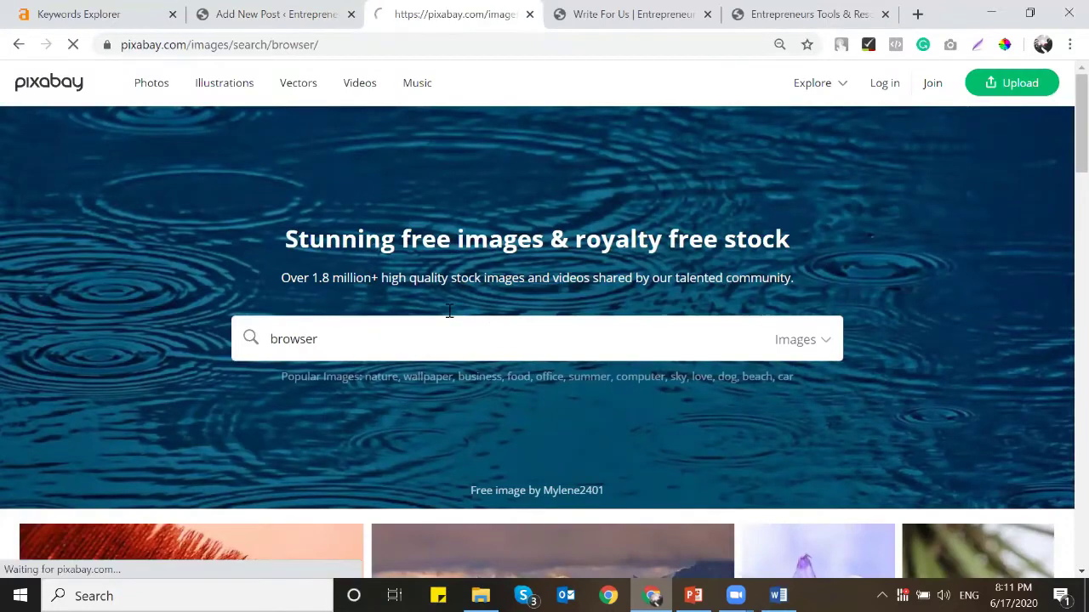
Step: Open the browser logos, Google search page and dark desk laptop images in separate tabs, and close the search results
scroll(315, 198, down, 3)
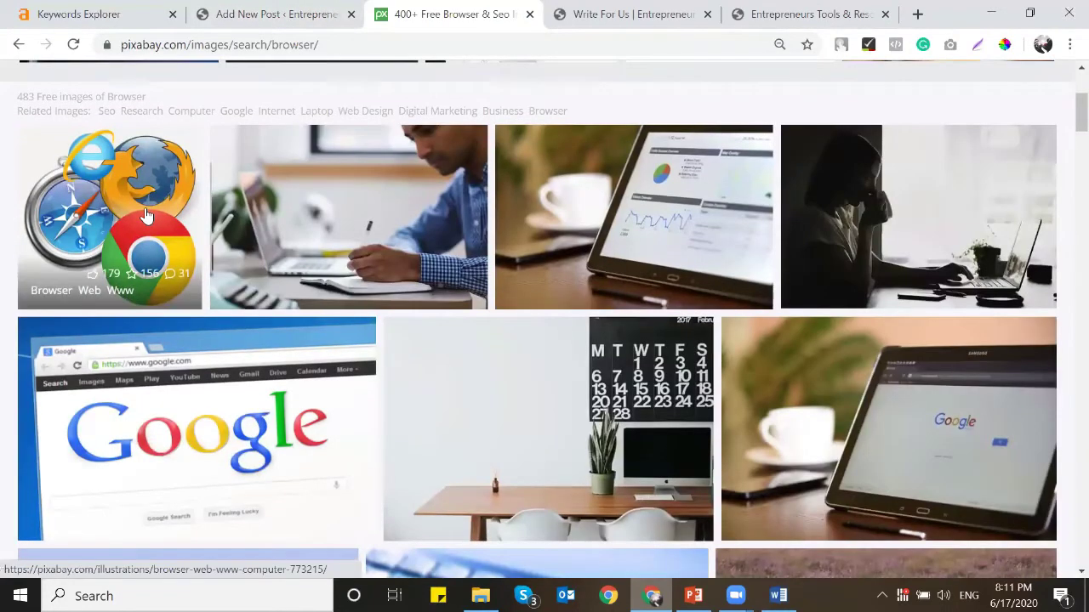
middle_click(183, 217)
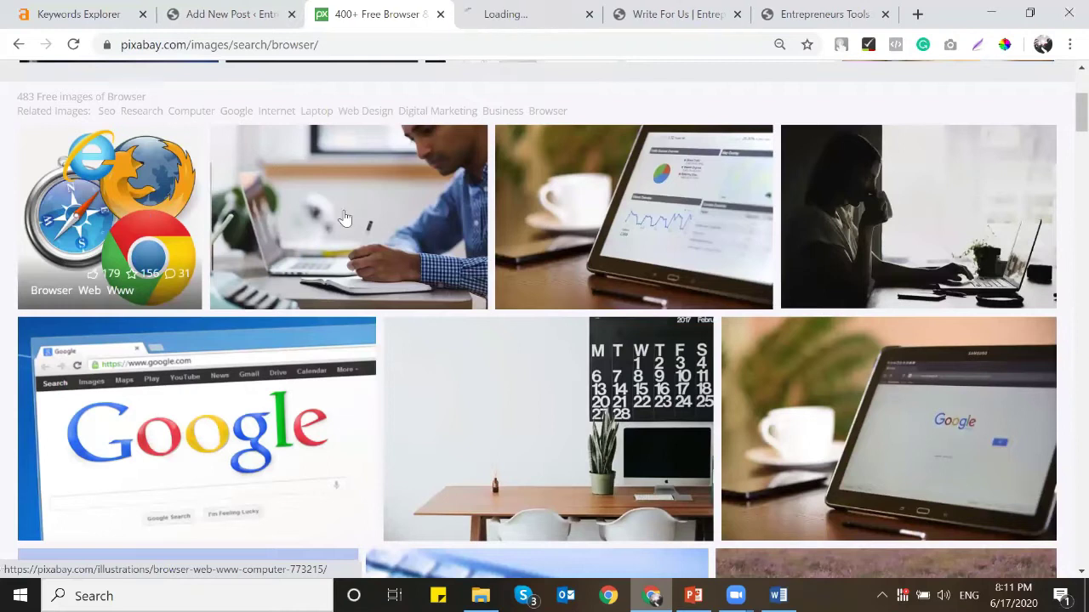
middle_click(294, 442)
scroll(482, 323, down, 7)
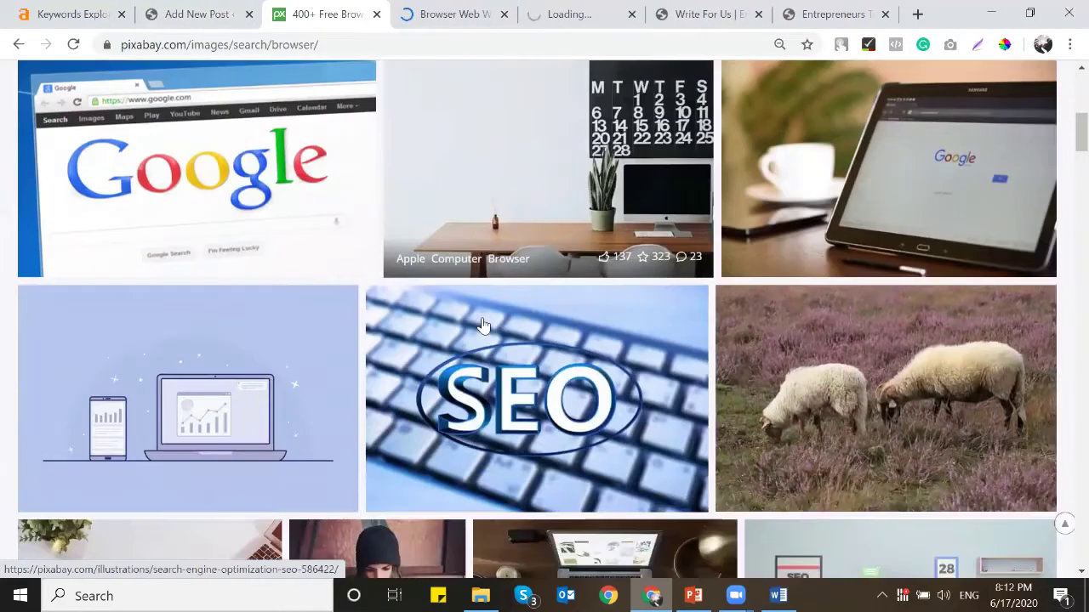
scroll(482, 323, down, 2)
scroll(454, 367, up, 1)
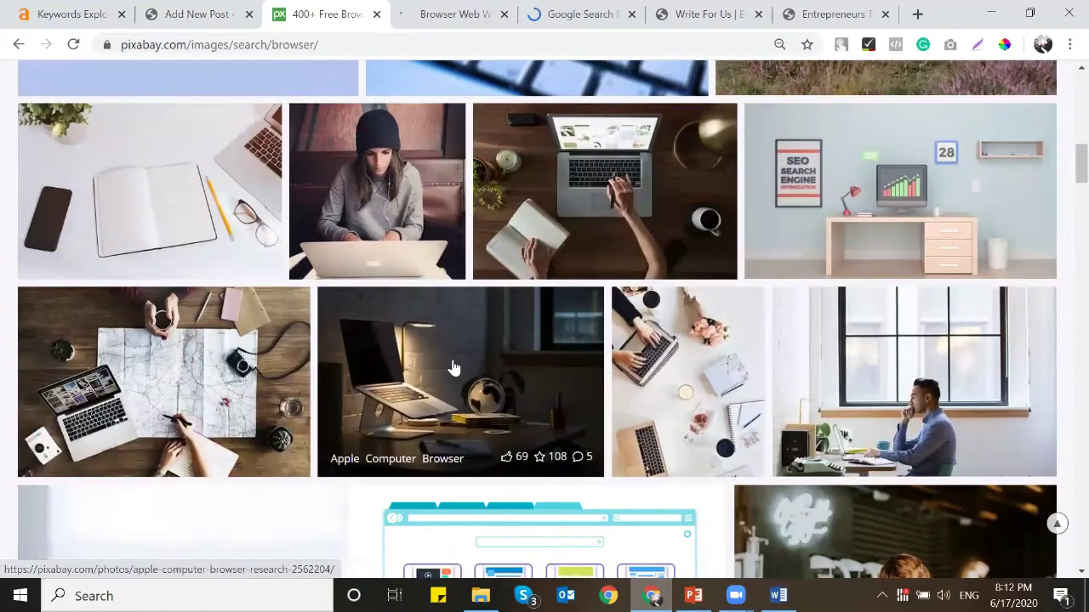
middle_click(453, 367)
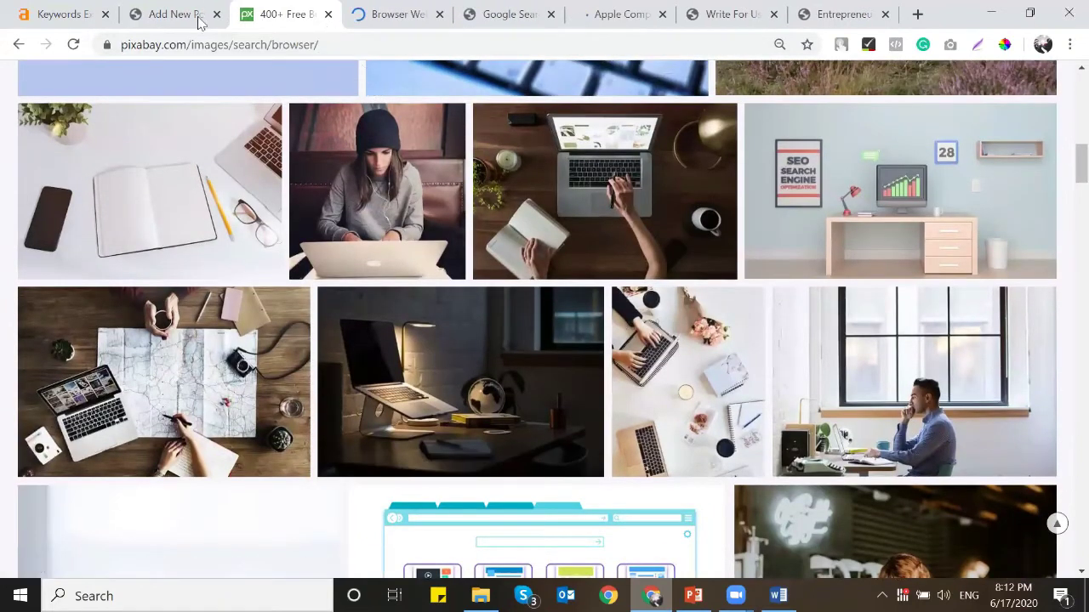
click(182, 17)
click(313, 15)
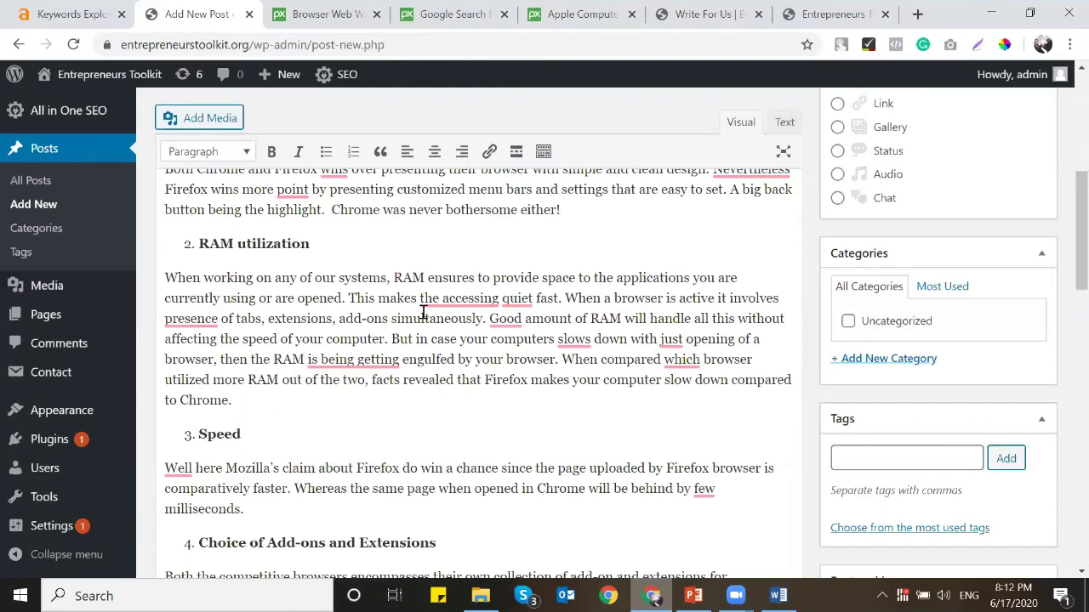
Step: Open the browser logos image by itself in a new tab, replacing its Pixabay page, and switch to the Google search illustration
click(364, 19)
right_click(279, 241)
click(302, 257)
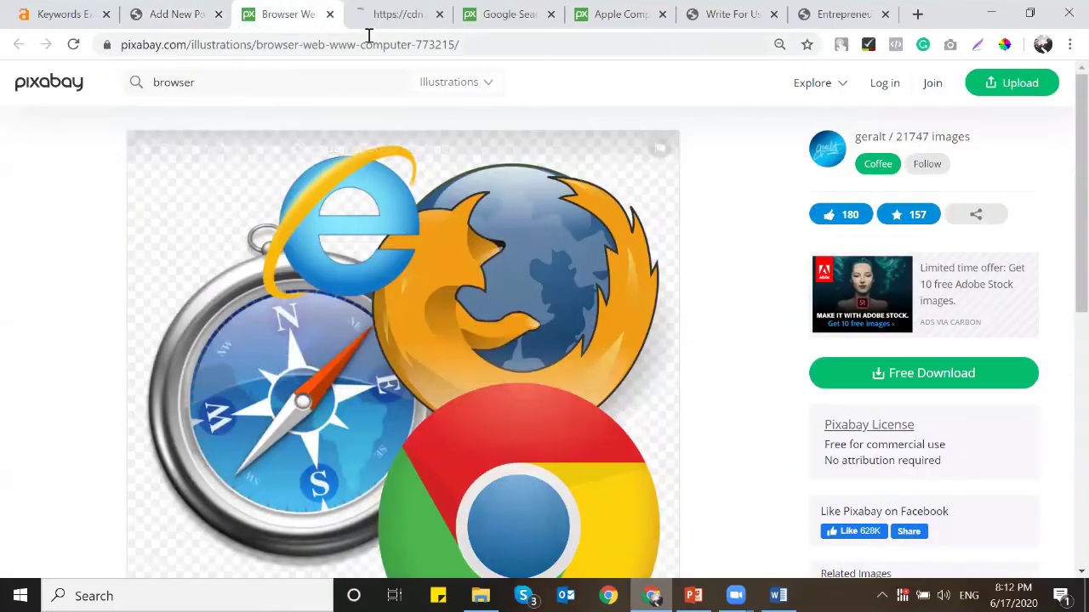
click(331, 15)
click(430, 15)
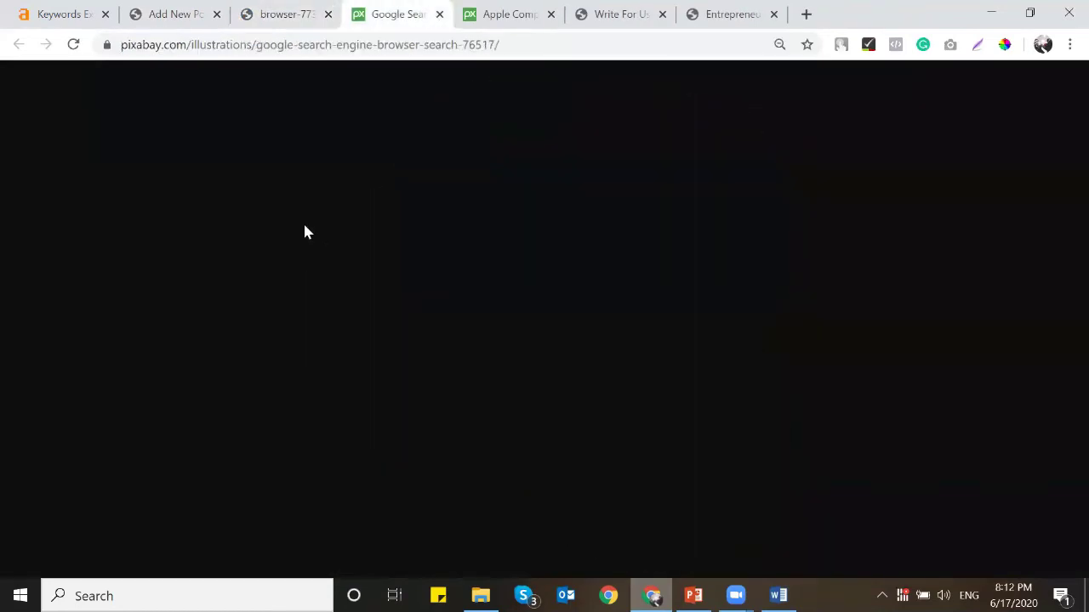
Step: Open the Google search and dark desk laptop images by themselves in new tabs, and close their Pixabay pages
right_click(369, 256)
click(408, 269)
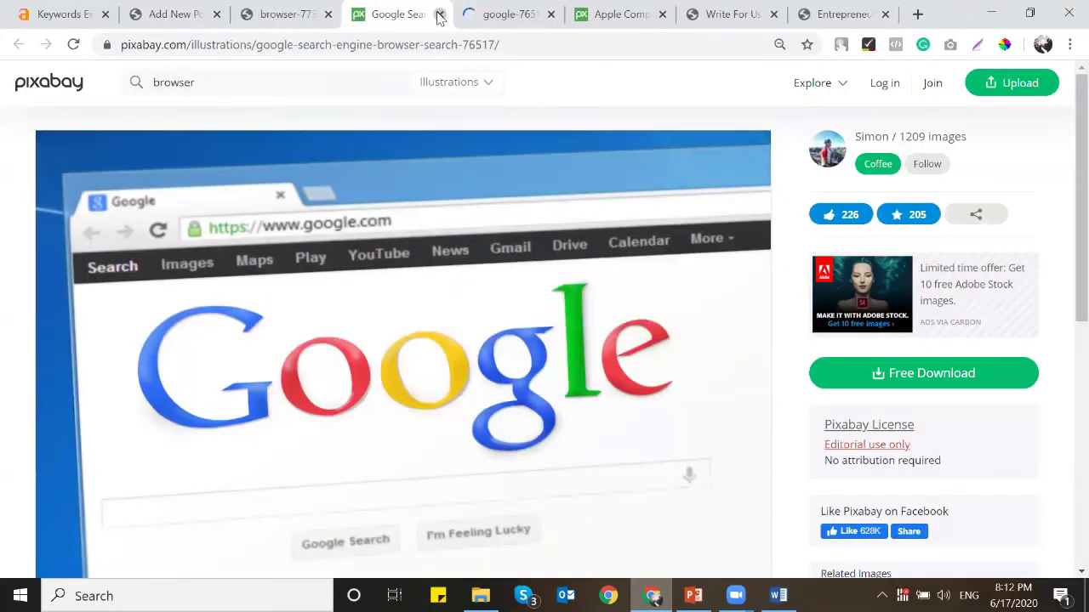
click(439, 14)
click(502, 15)
right_click(235, 274)
click(263, 286)
click(551, 14)
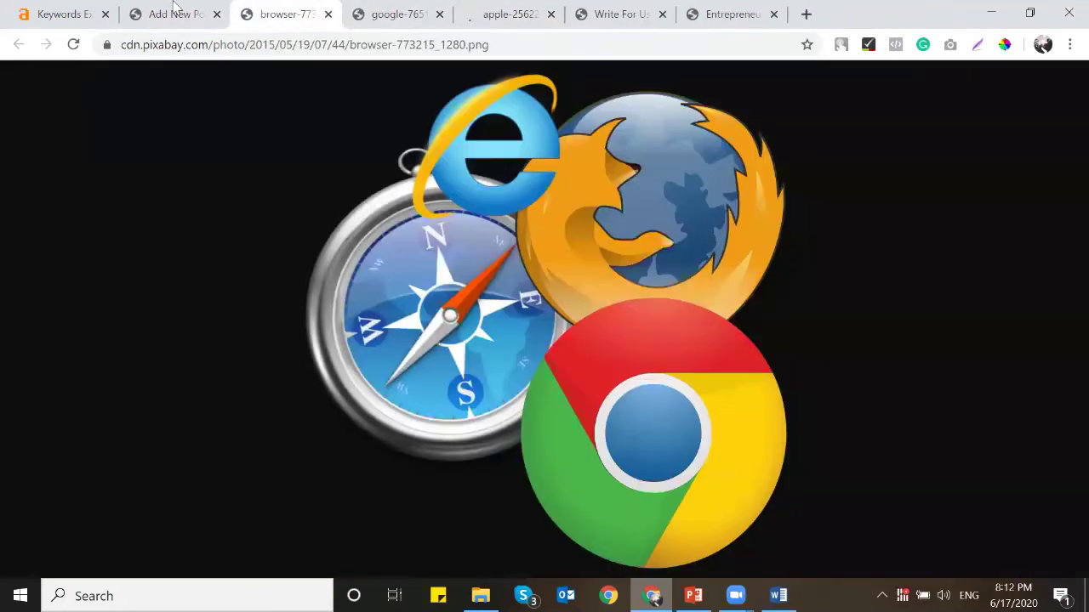
Step: Check the post's title, save the browser logos image in Downloads as "chrome or firefox" in WEBP format, and close its tab
click(183, 14)
scroll(409, 257, up, 5)
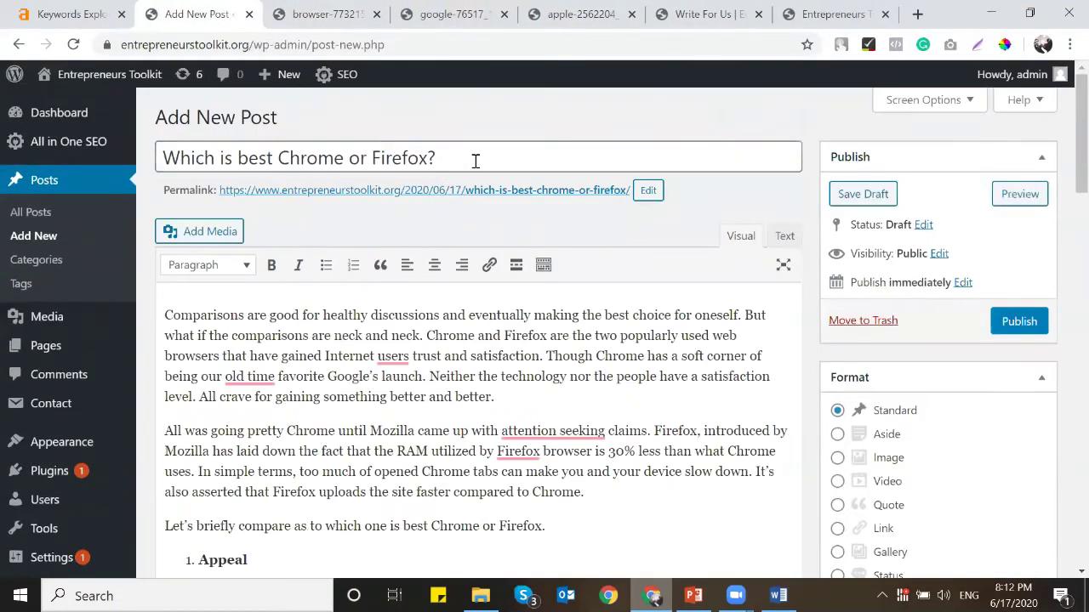
click(344, 12)
right_click(334, 286)
click(389, 288)
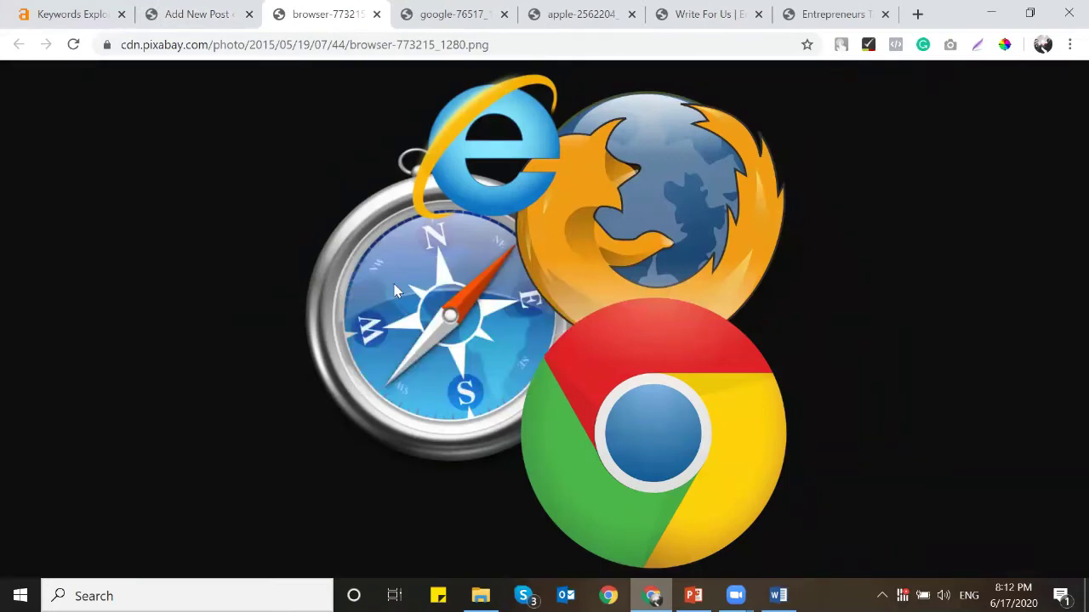
text(chro)
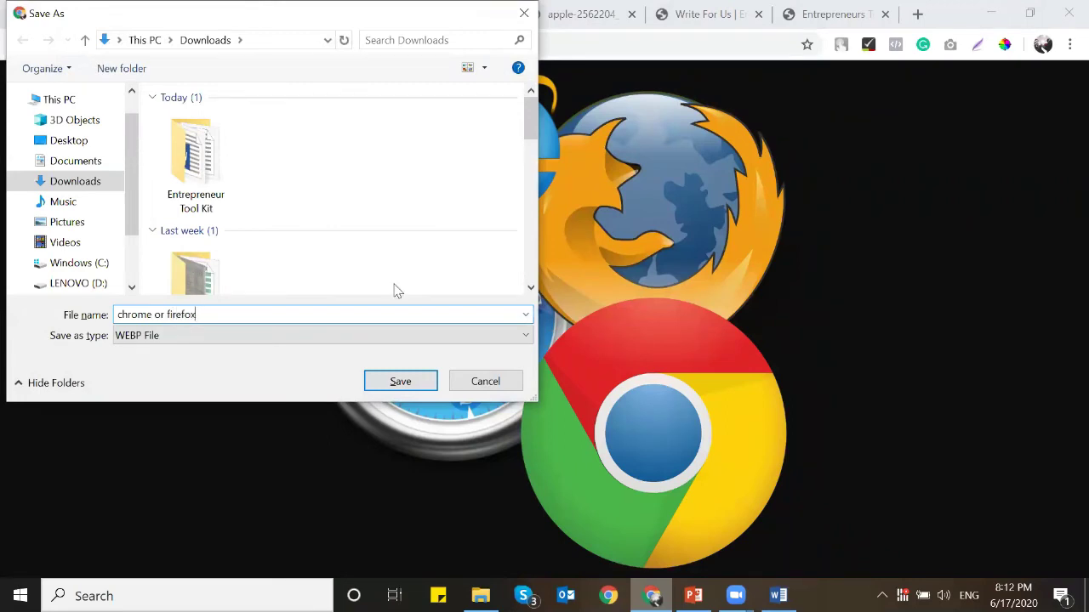
text(me or firefox)
key(Return)
key(ctrl+w)
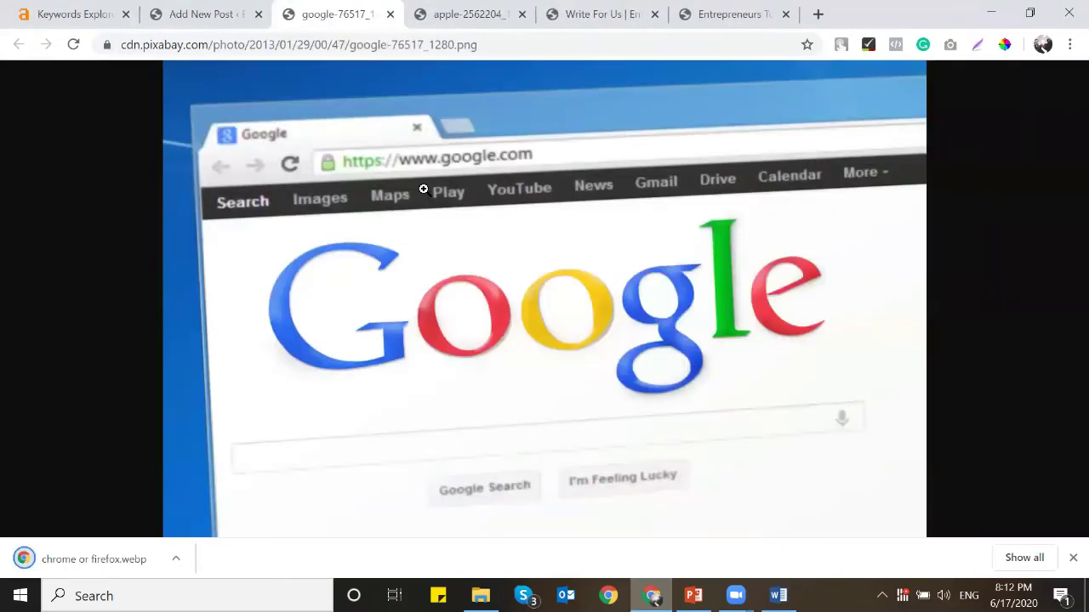
right_click(423, 188)
click(457, 222)
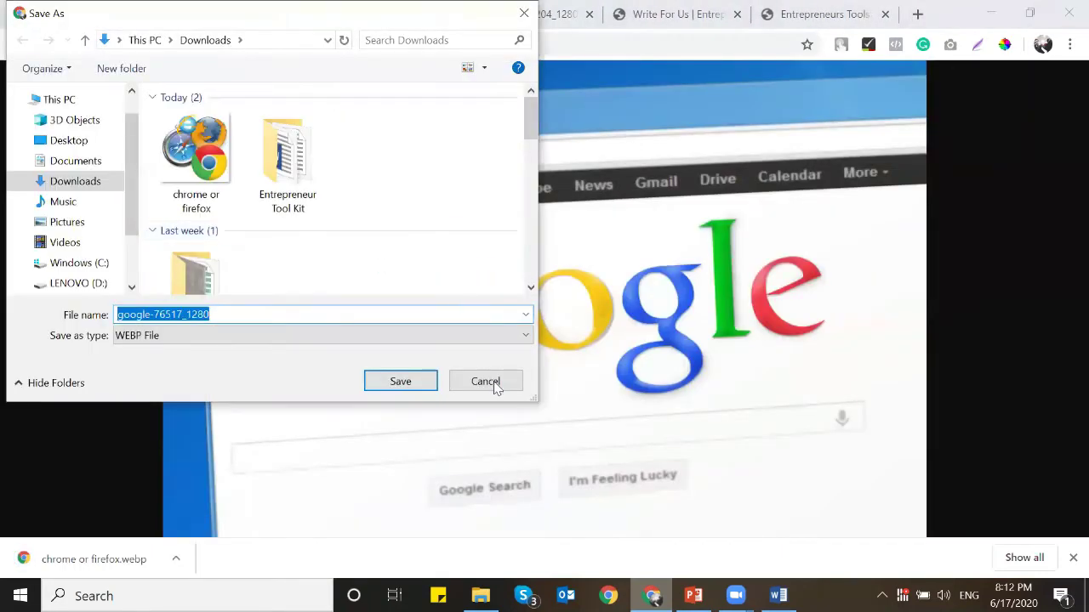
click(495, 384)
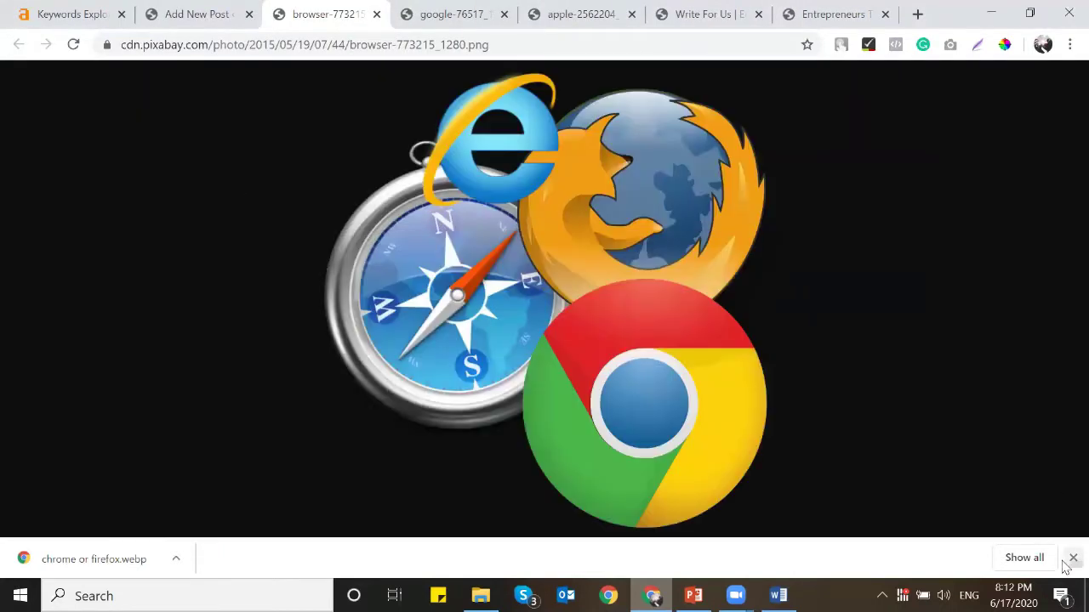
Step: Capture the browser logos area of the screen, save it in Downloads as "chrome or firefox", and close the image's tab
click(1071, 558)
key(Print)
mouse_move(247, 83)
mouse_down()
mouse_move(848, 493)
mouse_move(858, 559)
mouse_up()
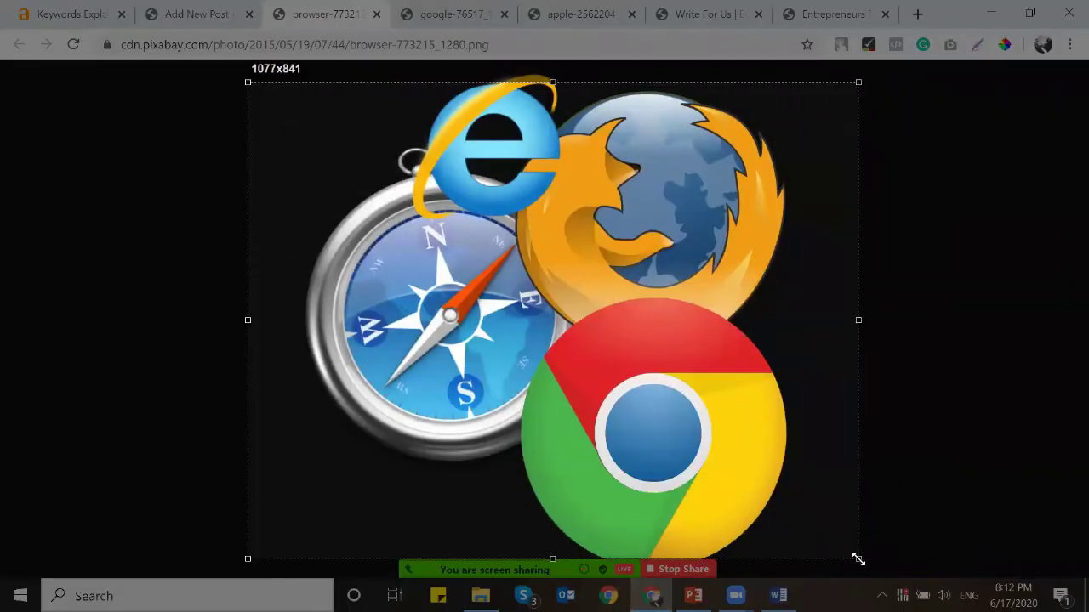
drag(552, 83, 552, 68)
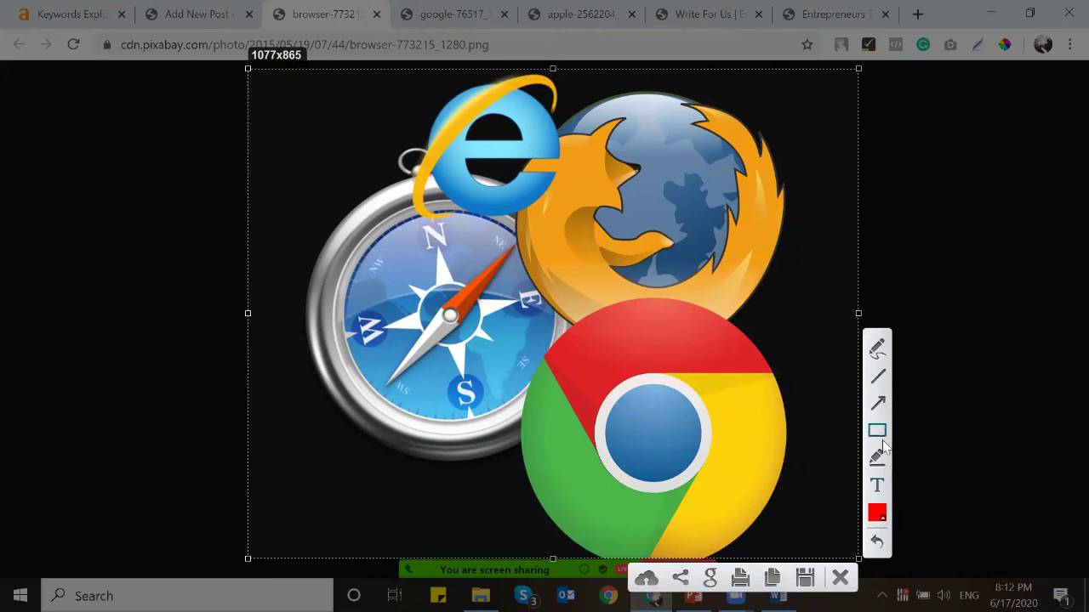
click(805, 578)
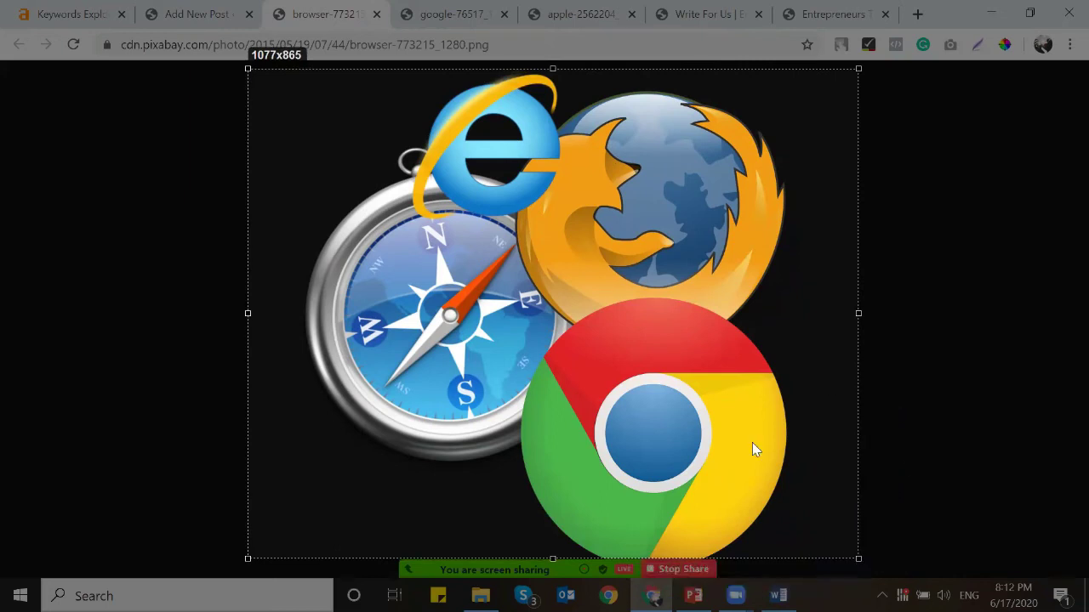
text(chrome or)
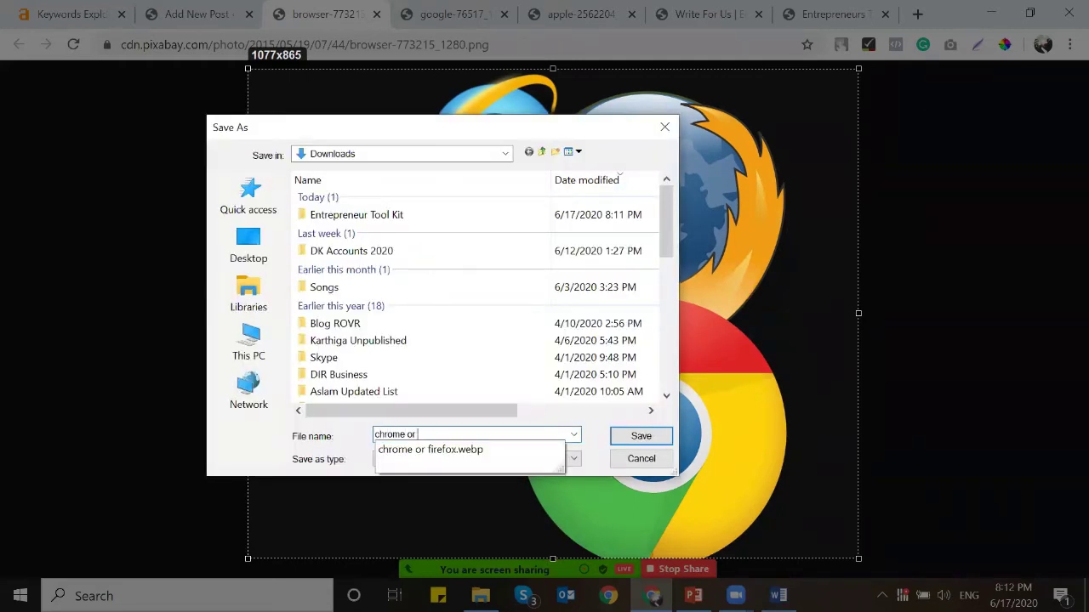
text( firefox)
key(Return)
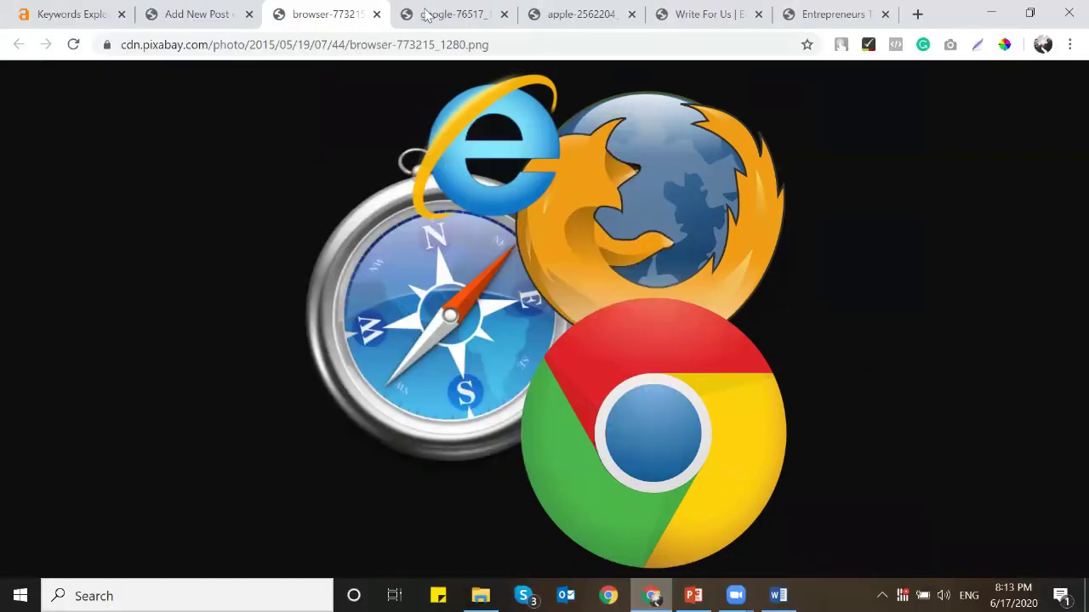
click(377, 14)
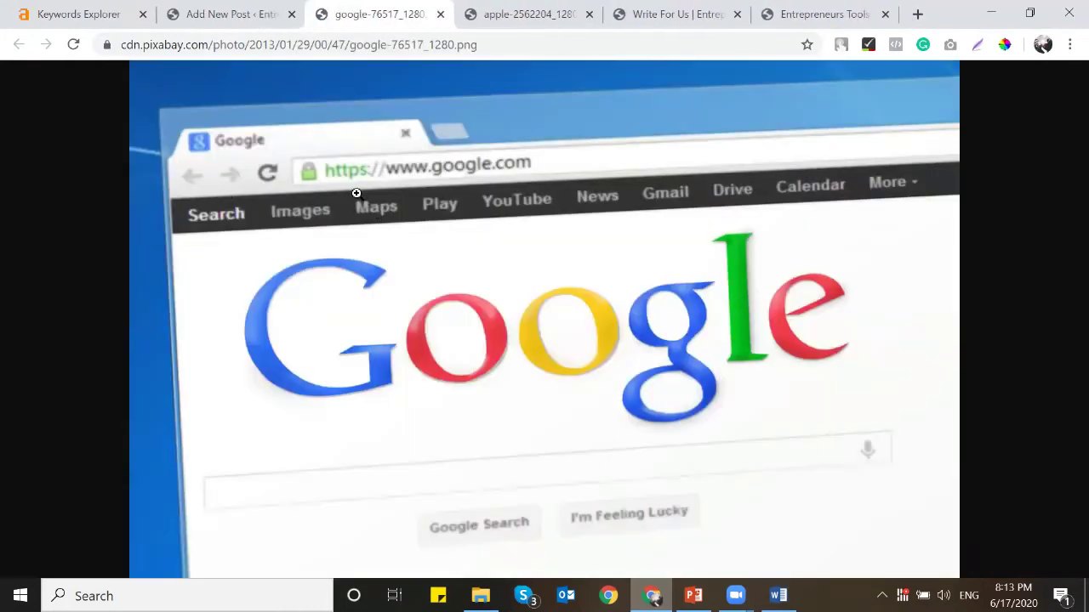
Step: Capture the Google search image from the screen, save it as JPEG "which is the best browser", and close its tab
key(Print)
drag(136, 61, 953, 571)
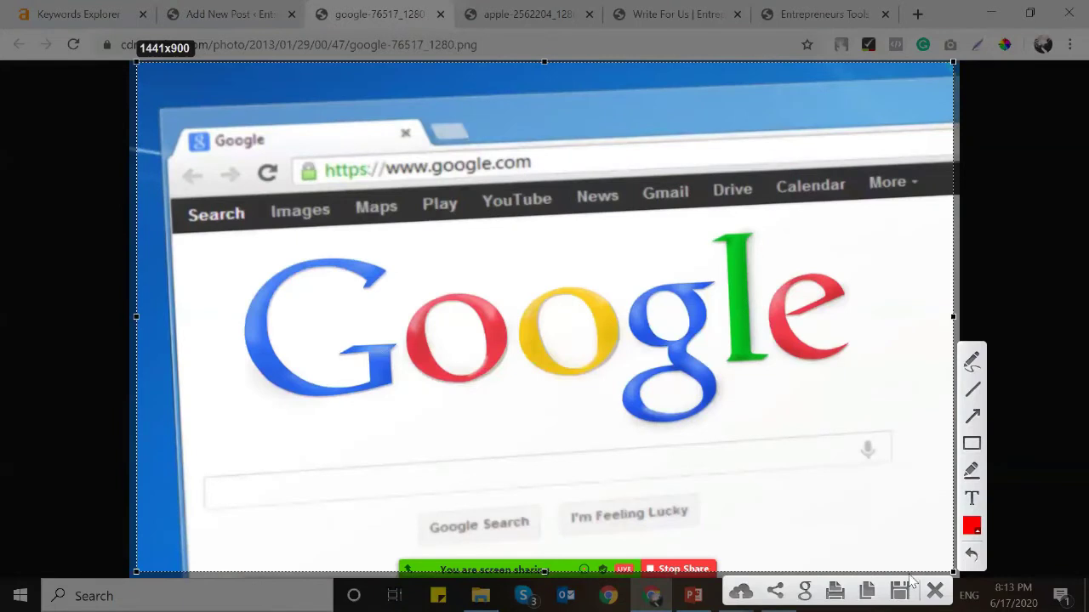
key(ctrl+s)
text(which is the best)
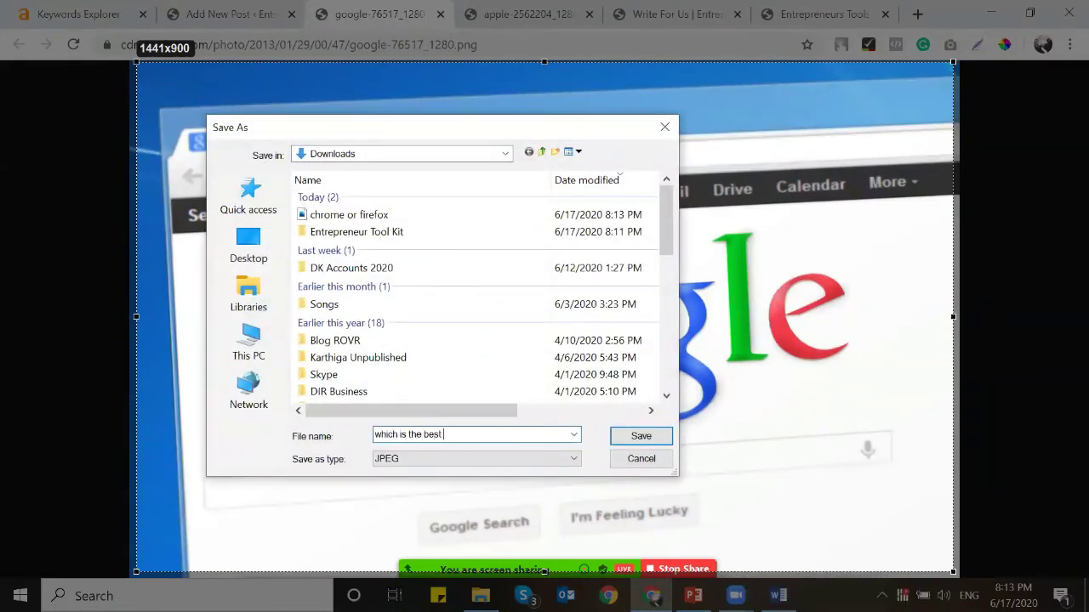
text( browser)
key(Return)
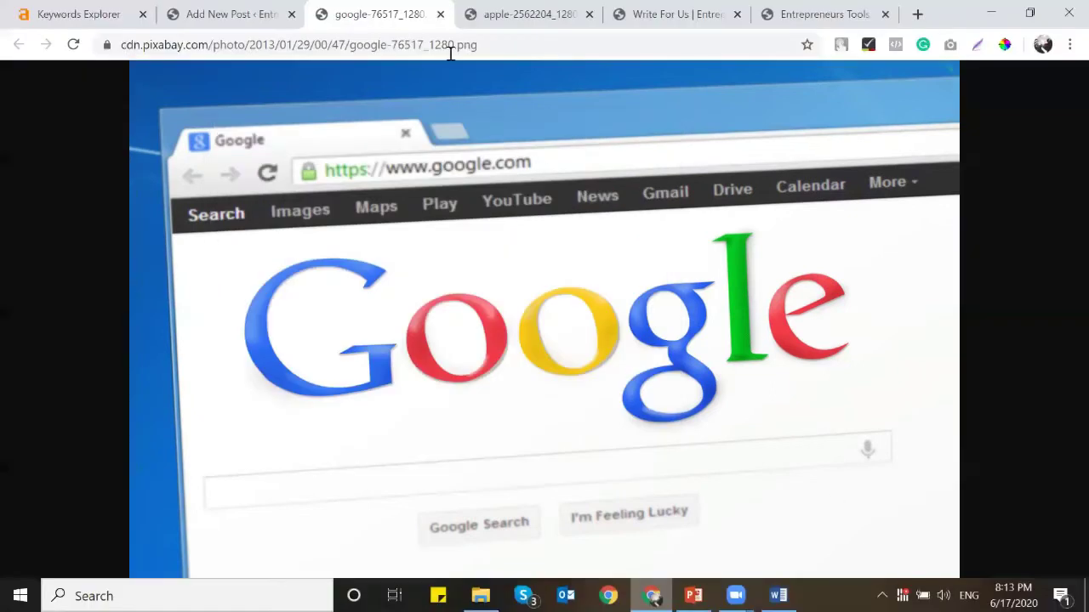
click(440, 15)
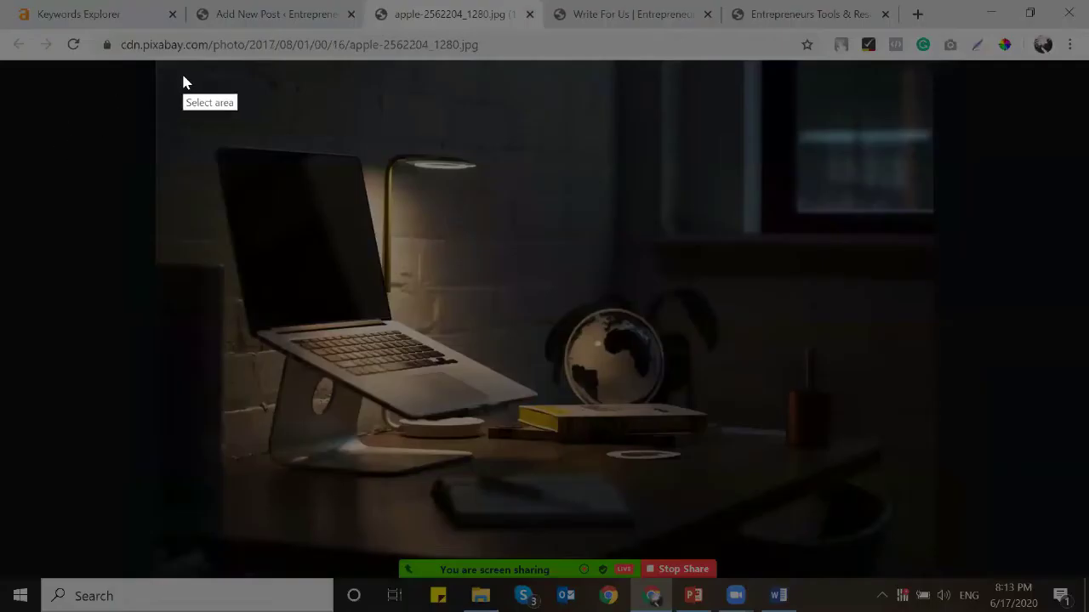
Step: Capture the dark desk laptop image, save it as JPEG "chrome or firefox which is best", and close its tab
drag(182, 75, 915, 547)
click(867, 567)
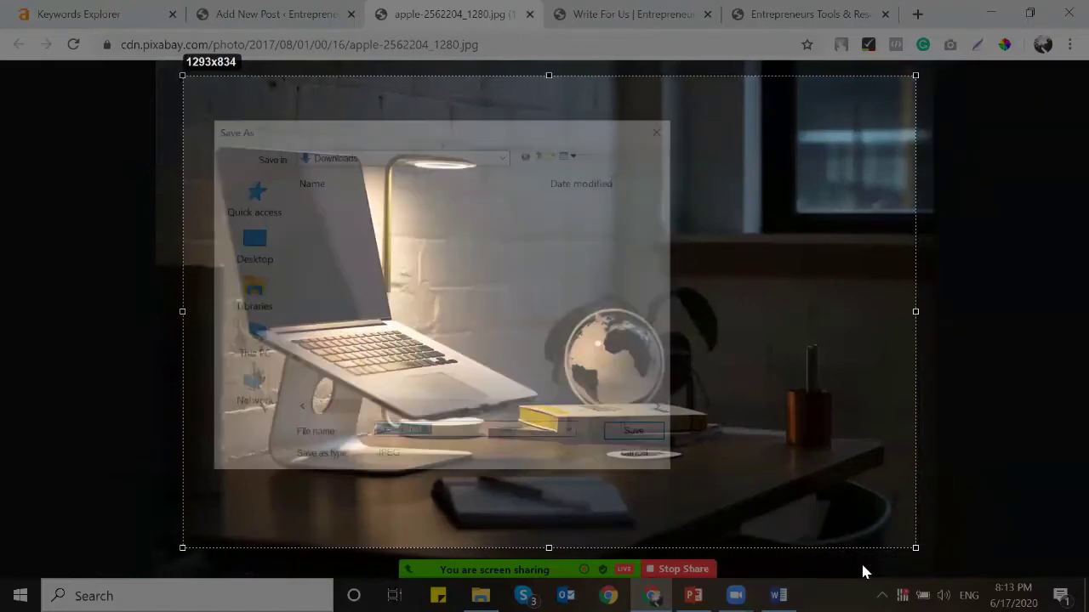
text(chrome or fire)
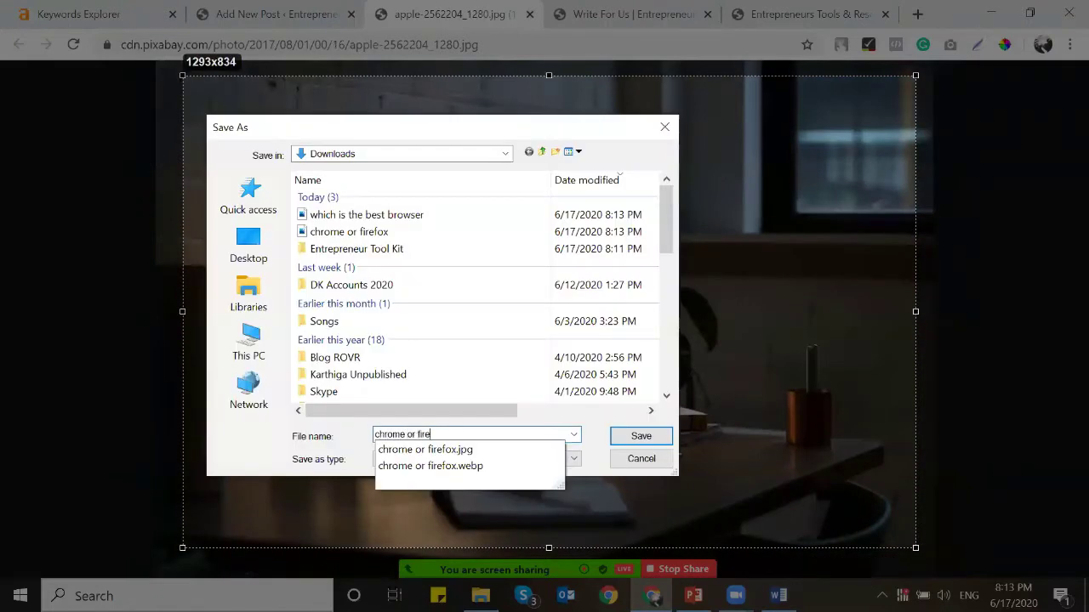
text(fox whi)
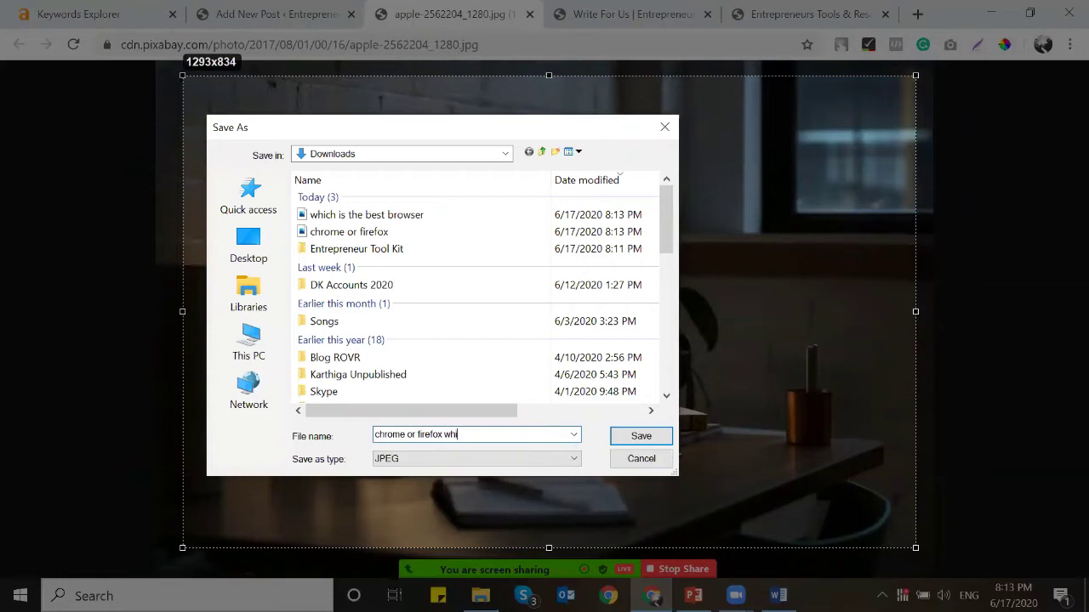
text(ch is best)
key(Return)
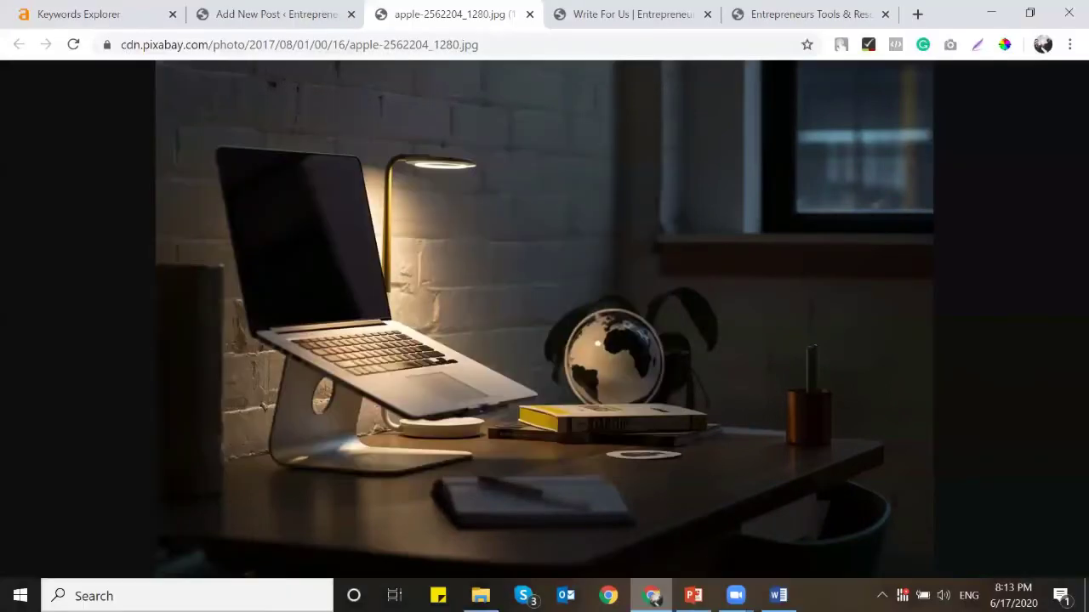
click(529, 14)
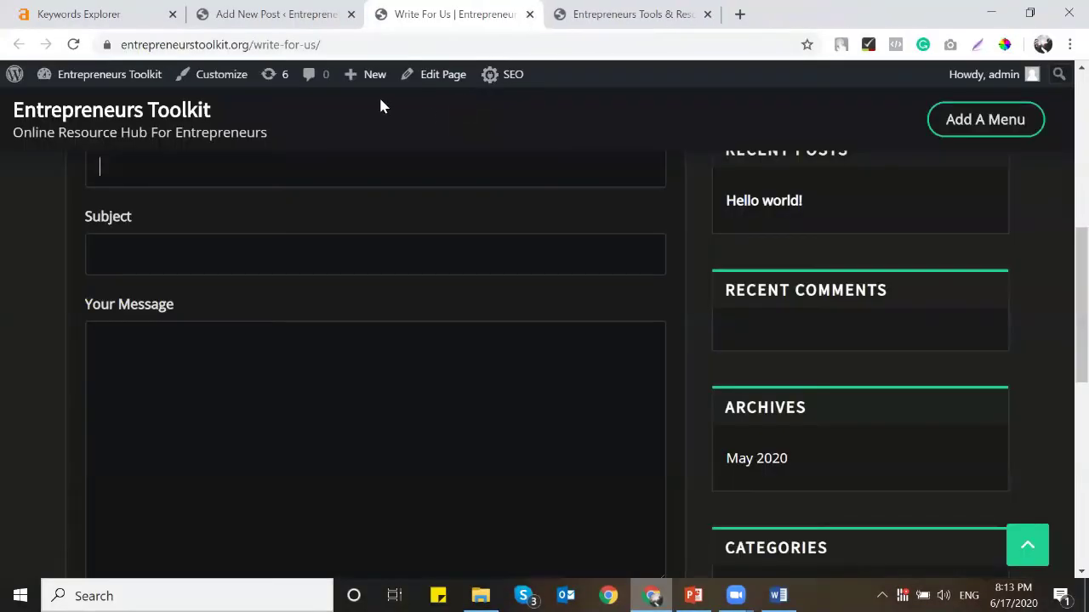
Step: Return to the post editor and add an empty line after the paragraph of the Appeal section
click(294, 22)
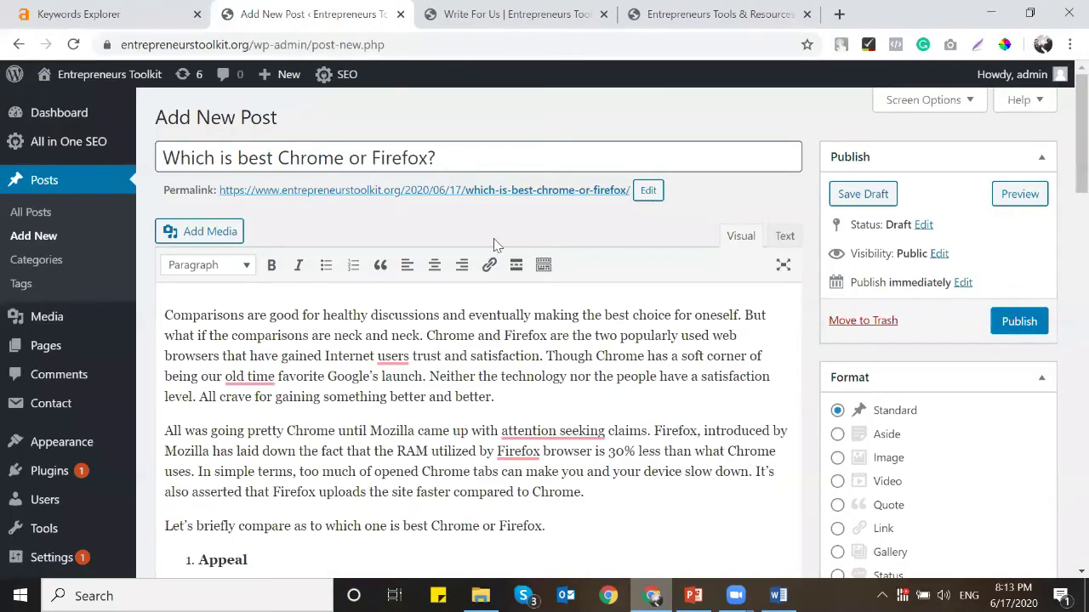
scroll(542, 304, down, 2)
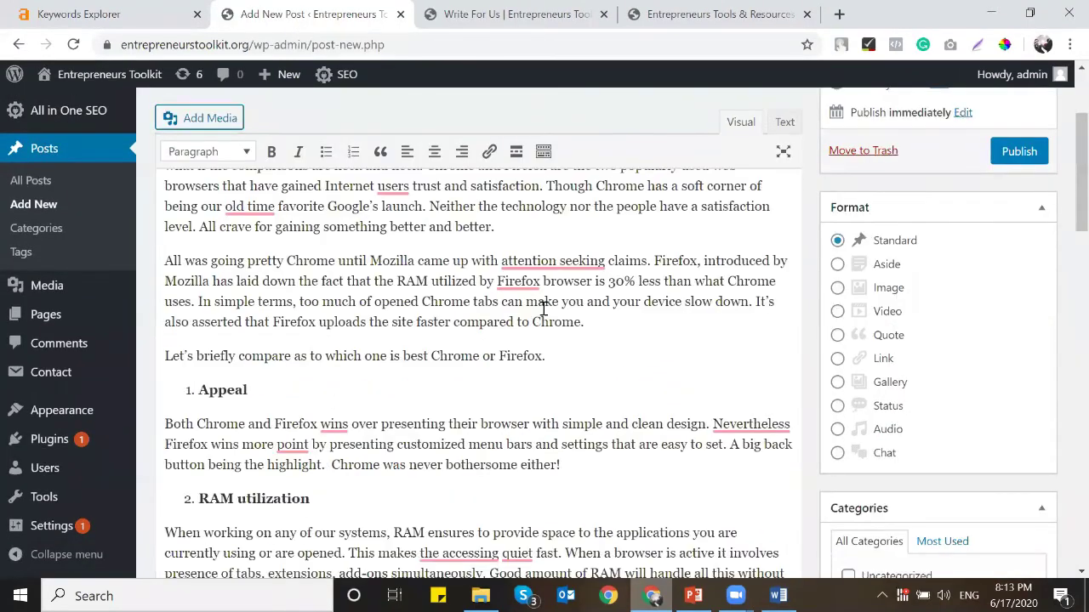
scroll(541, 308, down, 2)
scroll(542, 307, up, 3)
scroll(544, 298, down, 1)
scroll(552, 293, down, 6)
scroll(746, 250, up, 4)
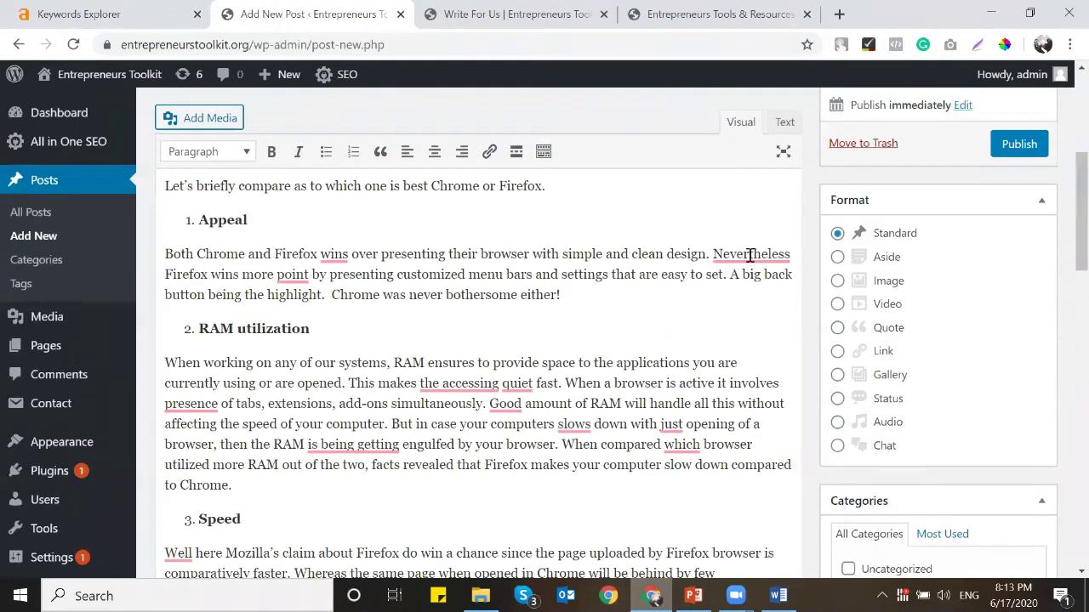
scroll(749, 255, up, 3)
scroll(510, 323, down, 4)
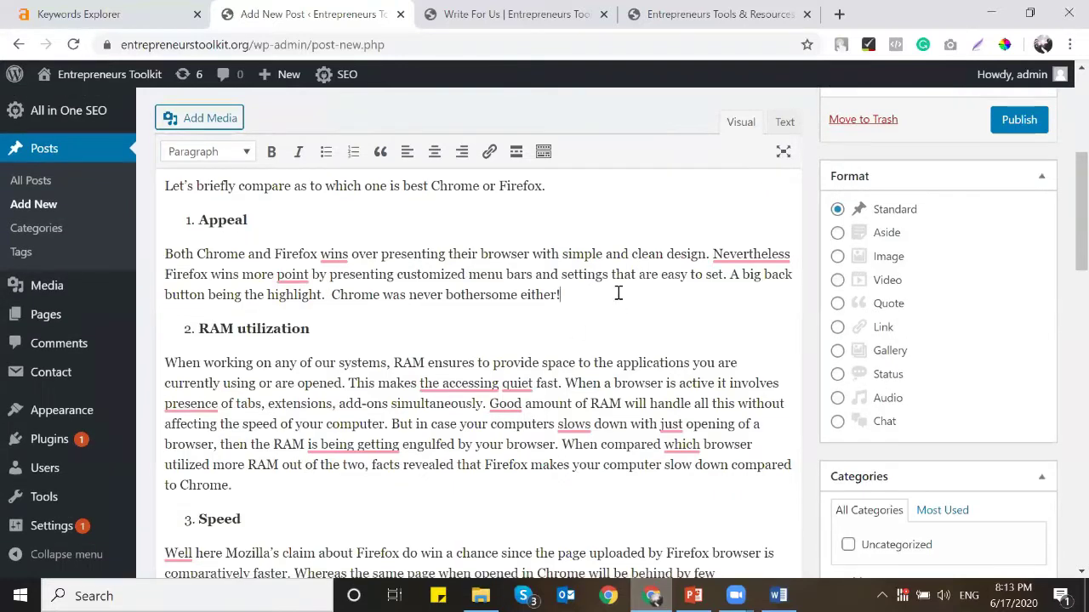
key(Return)
Step: Upload the "chrome or firefox" image, copy its title into the alternative text, and insert it into the post
click(214, 123)
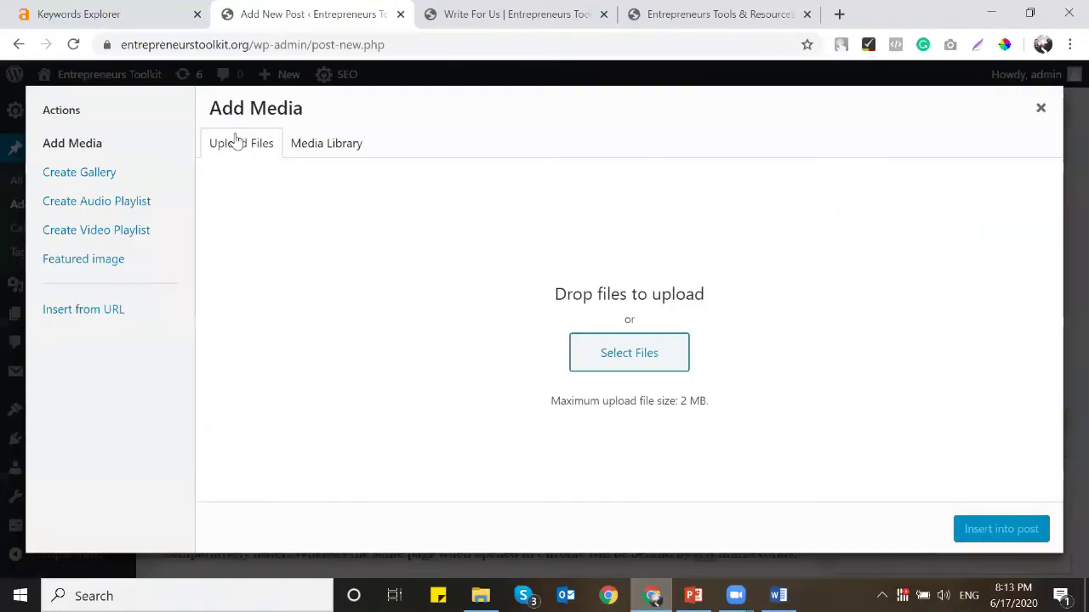
click(598, 358)
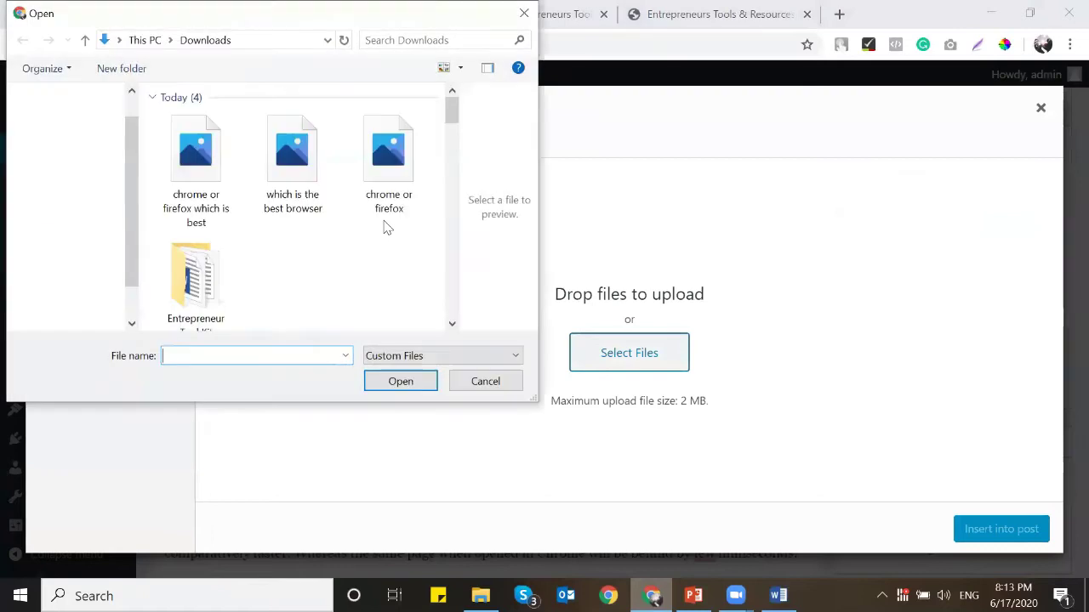
double_click(409, 170)
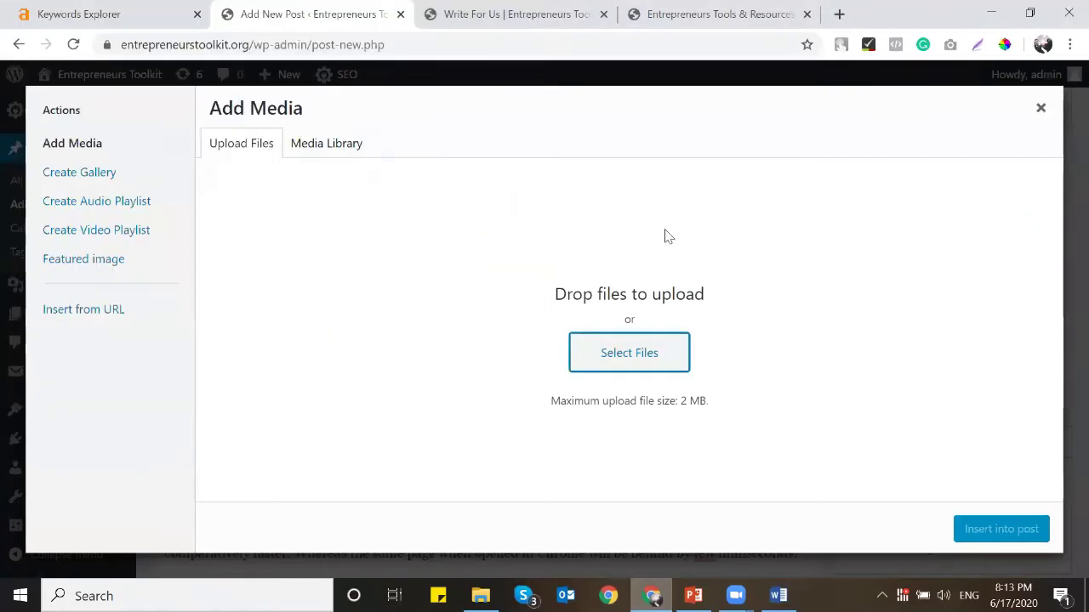
scroll(1014, 366, down, 1)
click(992, 335)
key(ctrl+a)
key(ctrl+c)
click(967, 250)
key(ctrl+v)
click(1001, 529)
Step: Center the browser logos image in the post and give it a custom width of 650 pixels
click(375, 335)
click(250, 260)
click(519, 260)
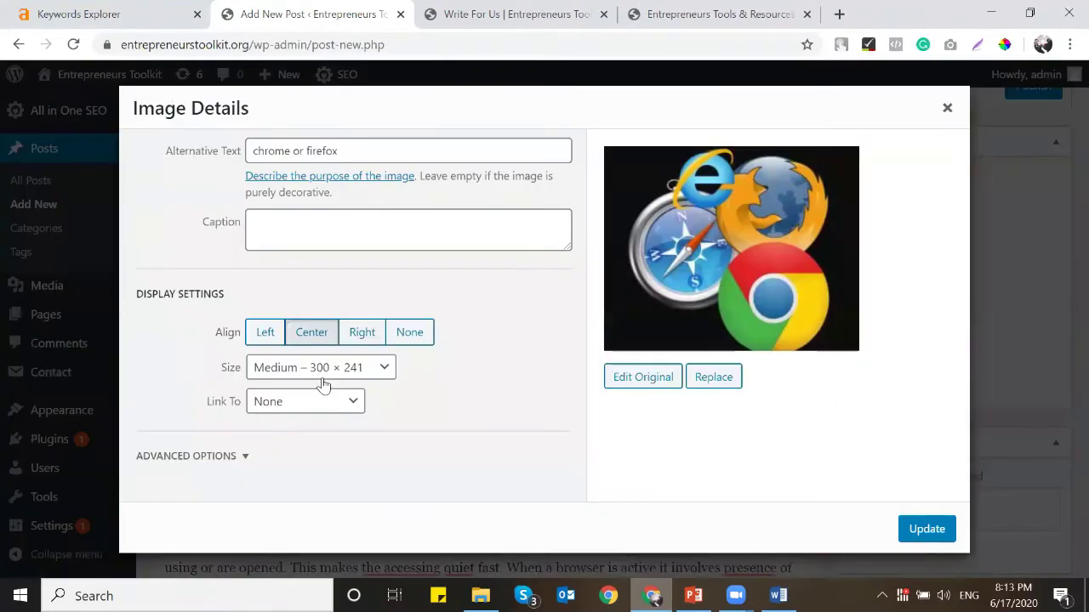
click(320, 367)
click(340, 415)
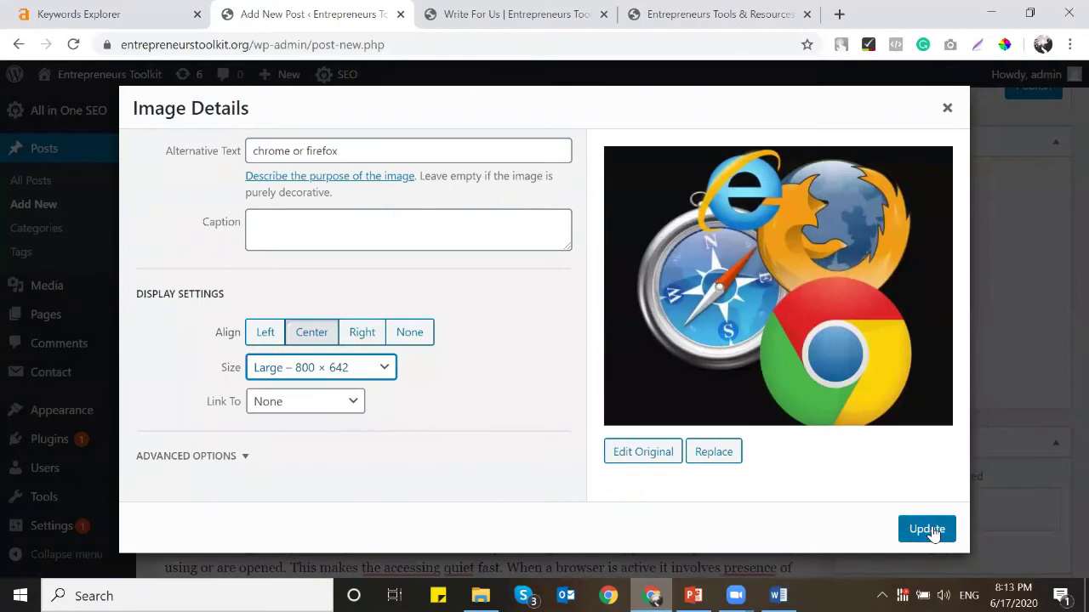
click(287, 367)
click(284, 451)
double_click(269, 415)
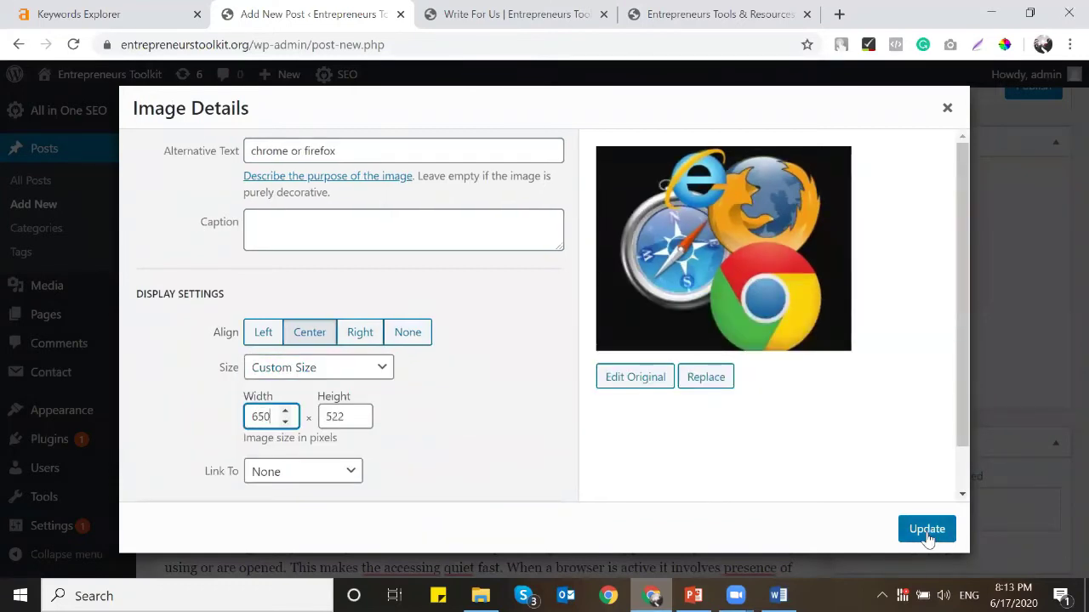
click(926, 529)
Step: Add an empty line after the first paragraph of the Choice of Add-ons and Extensions section
scroll(637, 257, down, 10)
click(647, 256)
key(Return)
Step: Upload the "which is the best browser" image and insert it into the post with its title copied as alternative text
click(226, 116)
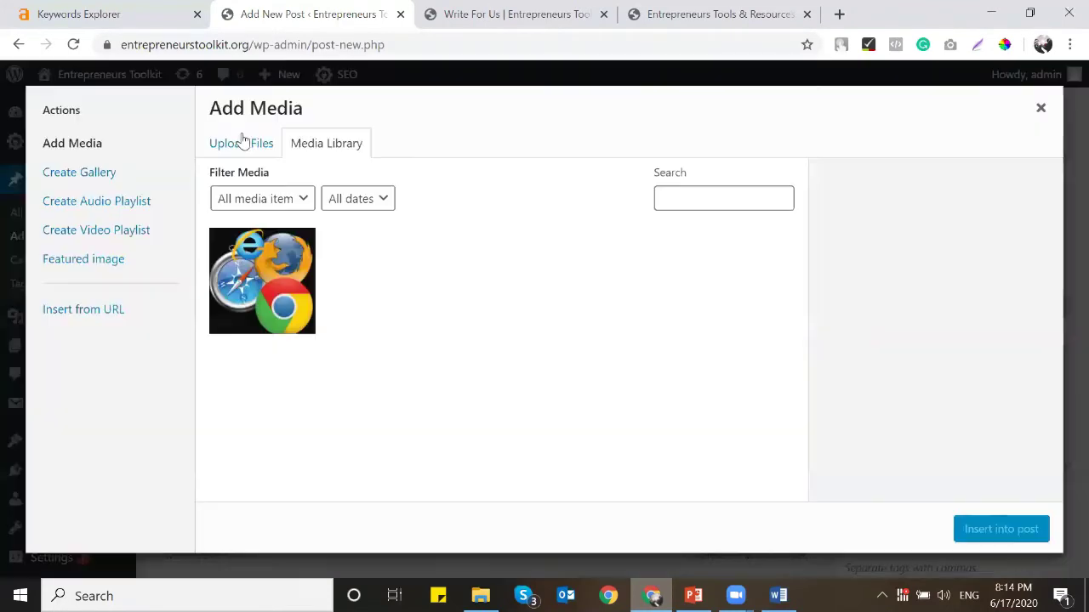
click(243, 143)
click(617, 357)
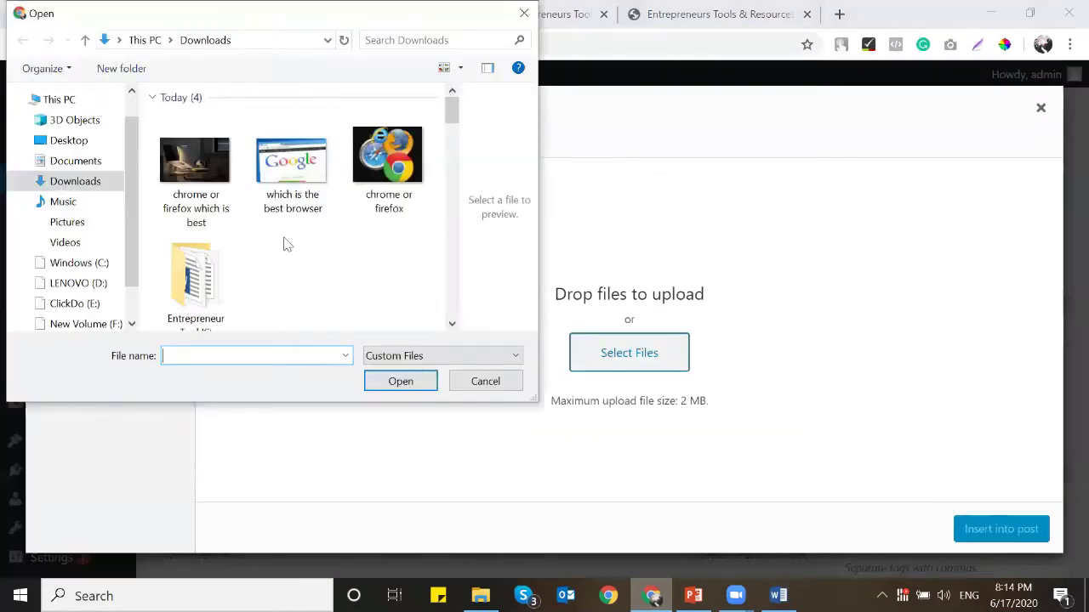
double_click(295, 195)
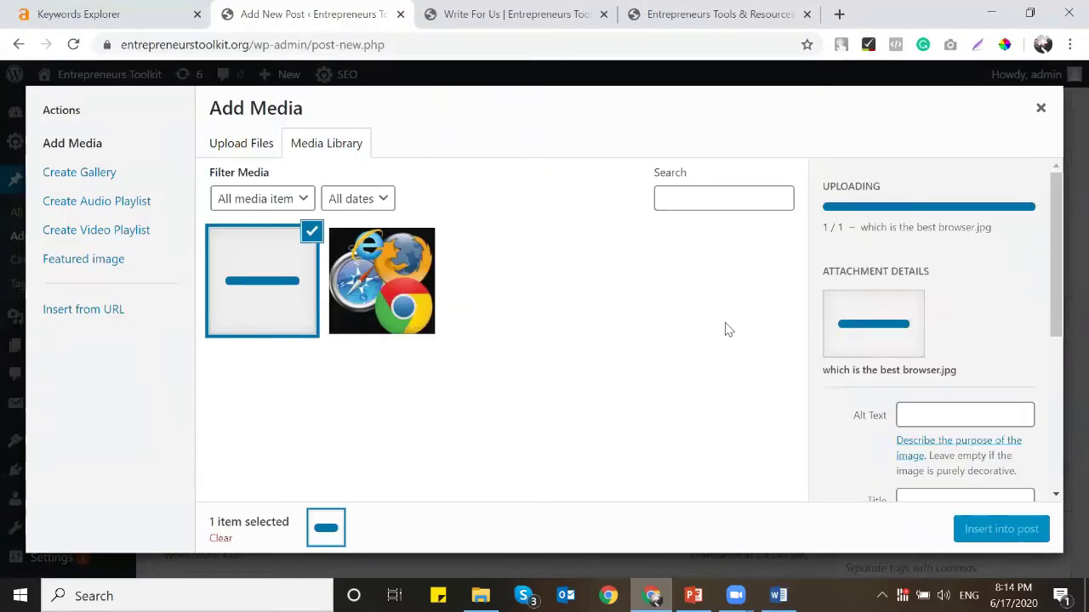
triple_click(1009, 403)
click(956, 317)
key(ctrl+v)
click(995, 529)
Step: Center the Google page image in the post and give it a custom width of 650 pixels
click(225, 293)
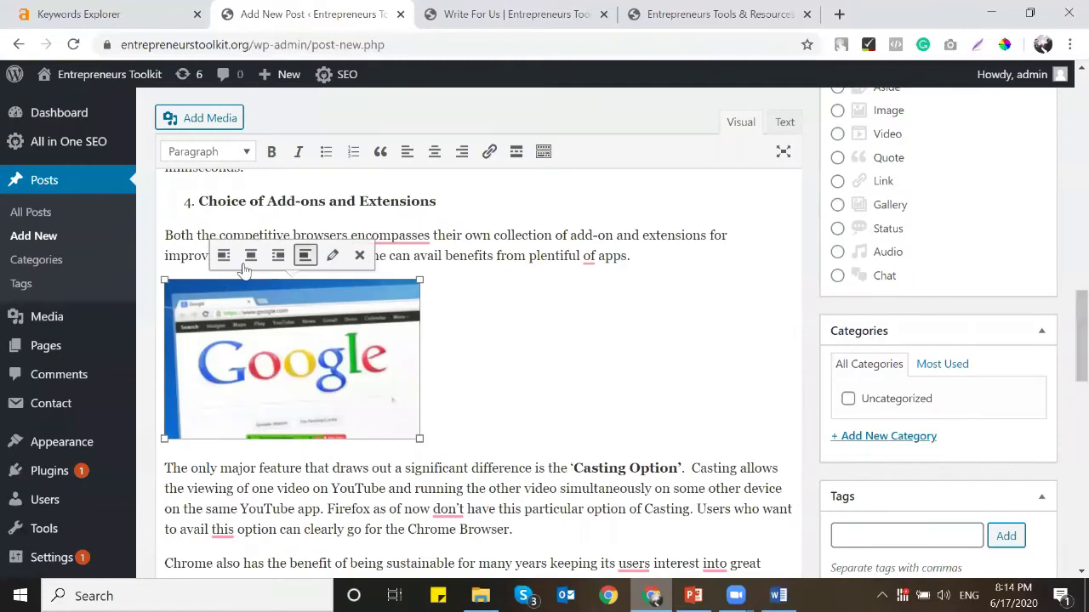
click(250, 255)
click(519, 255)
click(320, 368)
click(307, 452)
double_click(261, 419)
text(650)
click(926, 529)
Step: Upload the "chrome or firefox which is best" image from Downloads as a candidate for the post's featured image
scroll(517, 336, down, 10)
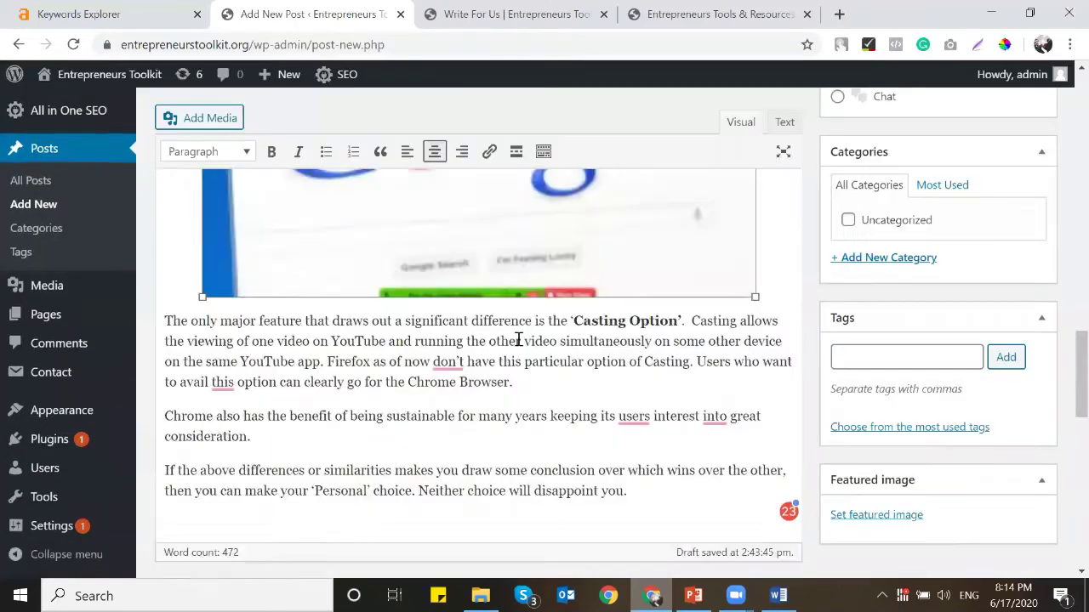
click(848, 516)
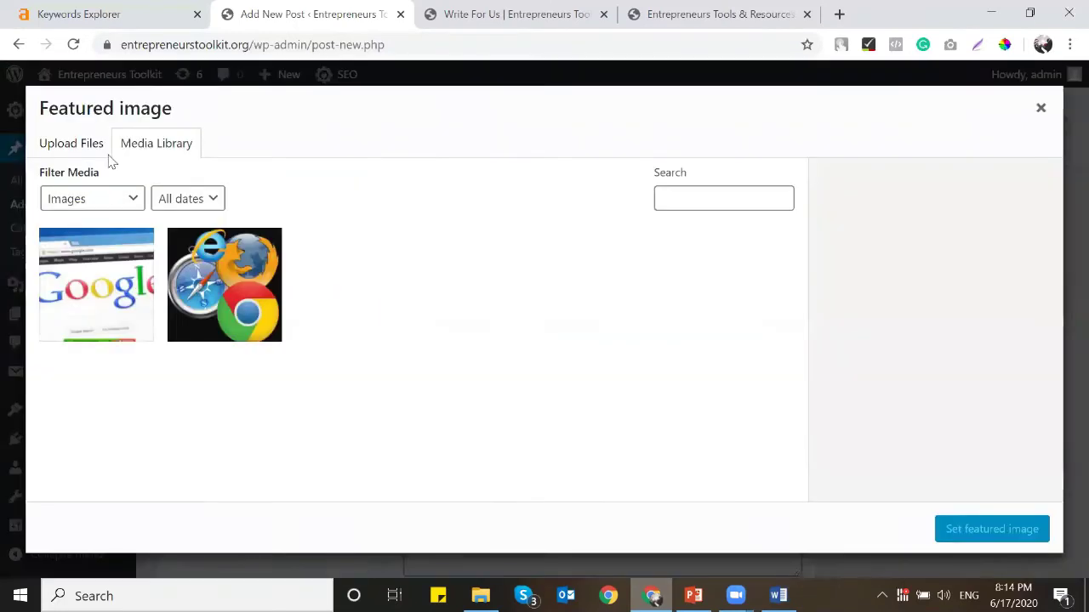
click(94, 146)
click(565, 357)
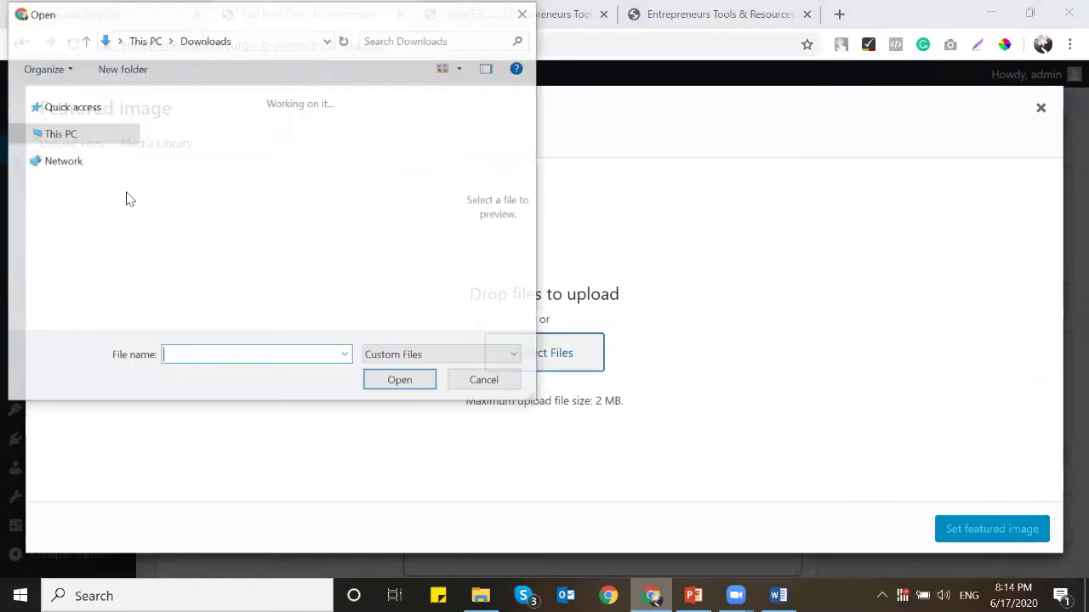
key(Escape)
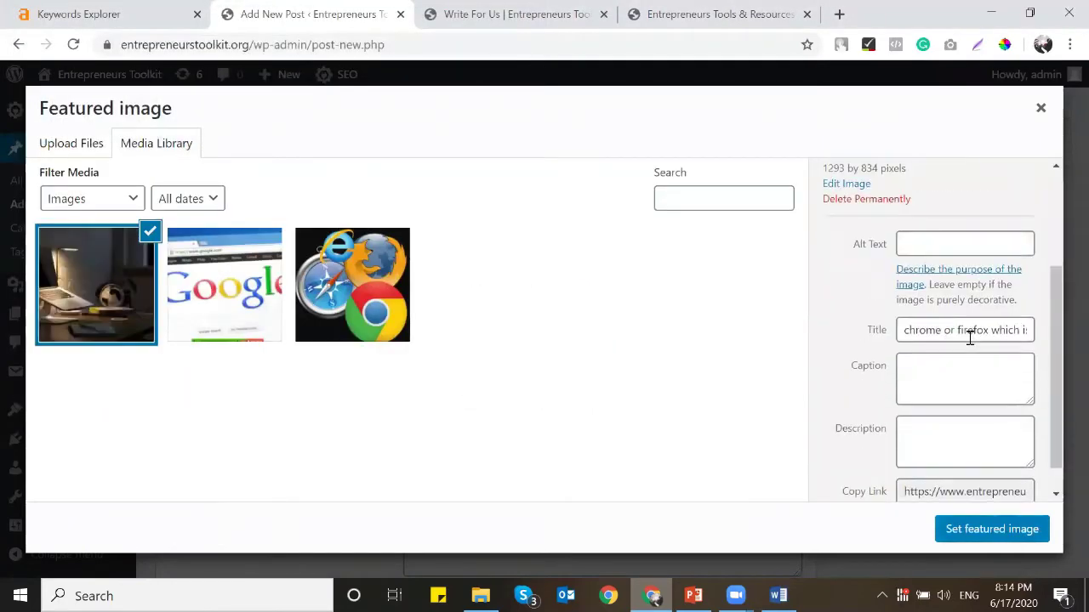
Step: Copy the dark desk laptop image's title into its alternative text and set it as the featured image
triple_click(944, 334)
key(ctrl+c)
click(942, 248)
key(ctrl+v)
click(1003, 528)
Step: Copy the post title "Which is best Chrome or Firefox?" into the SEO title field
scroll(476, 398, up, 10)
scroll(476, 394, up, 5)
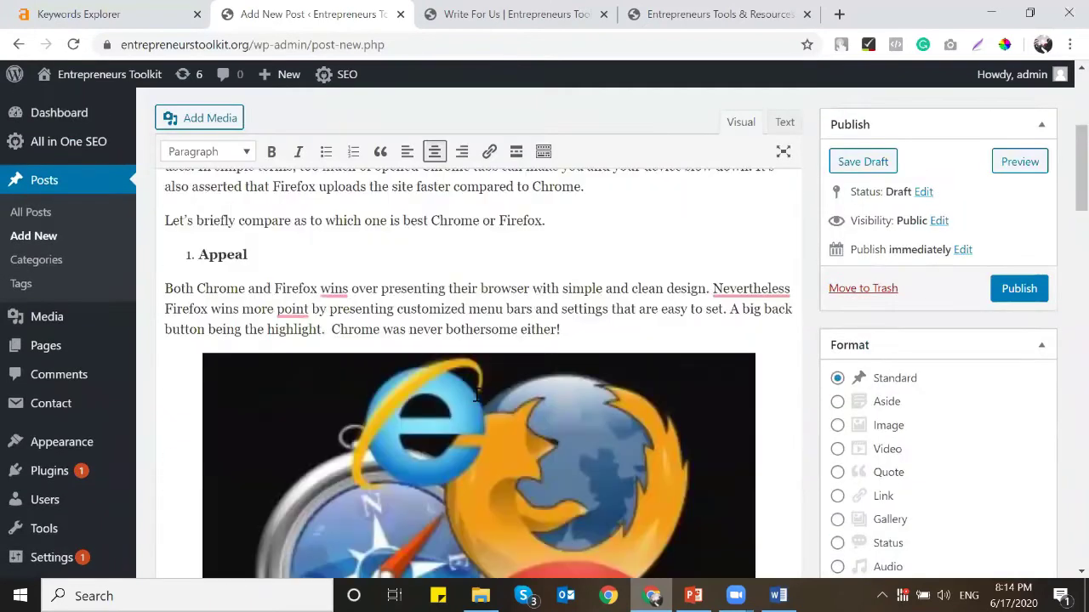
triple_click(468, 171)
scroll(468, 170, down, 20)
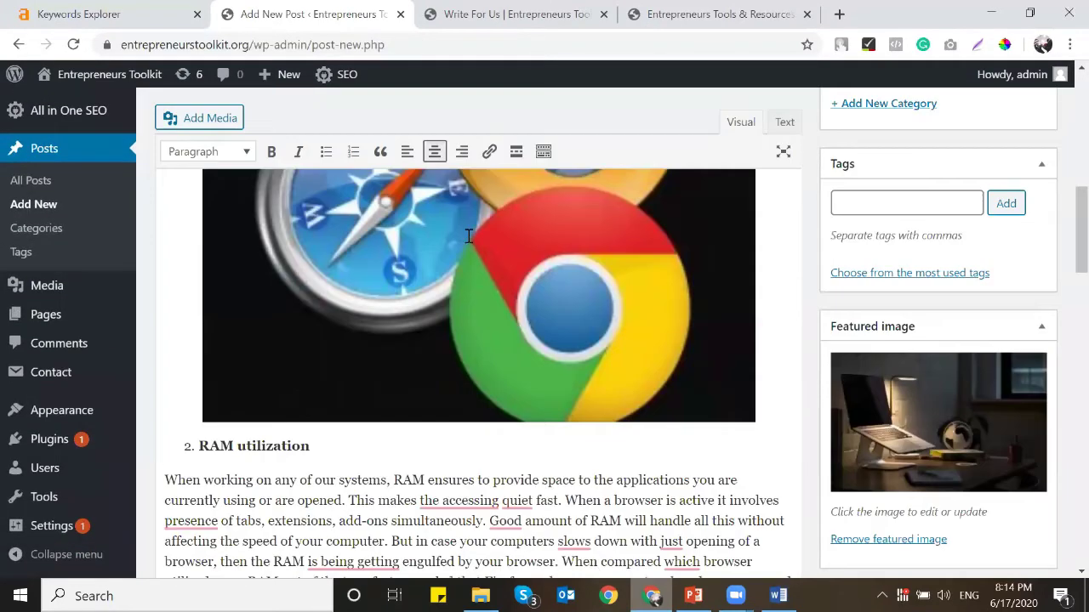
click(502, 141)
key(ctrl+v)
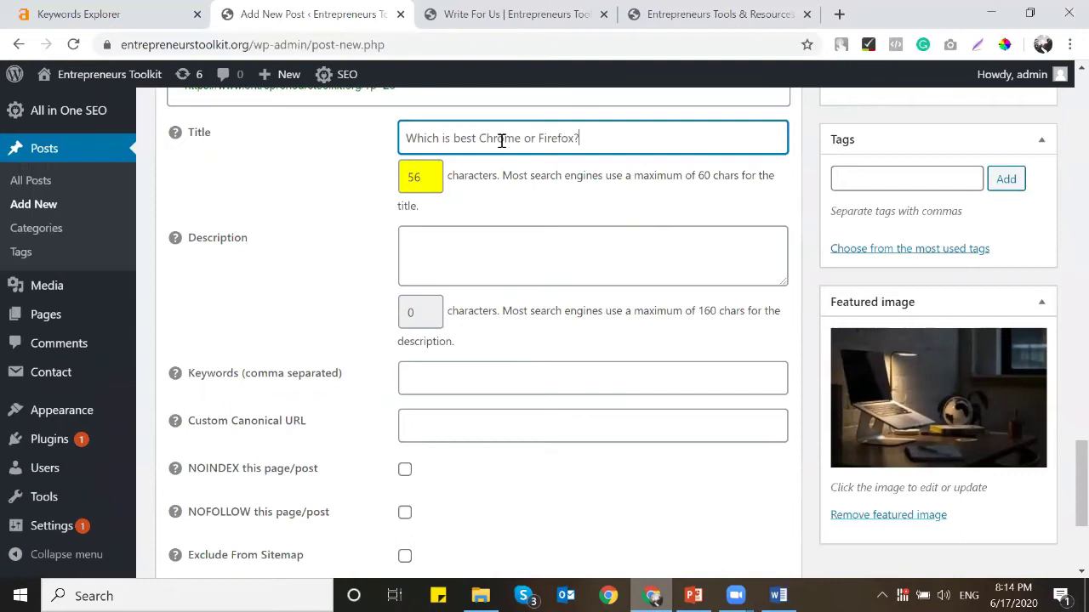
click(511, 256)
text(ar)
key(BackSpace)
key(BackSpace)
text(Ar)
scroll(613, 309, up, 10)
scroll(613, 309, up, 10)
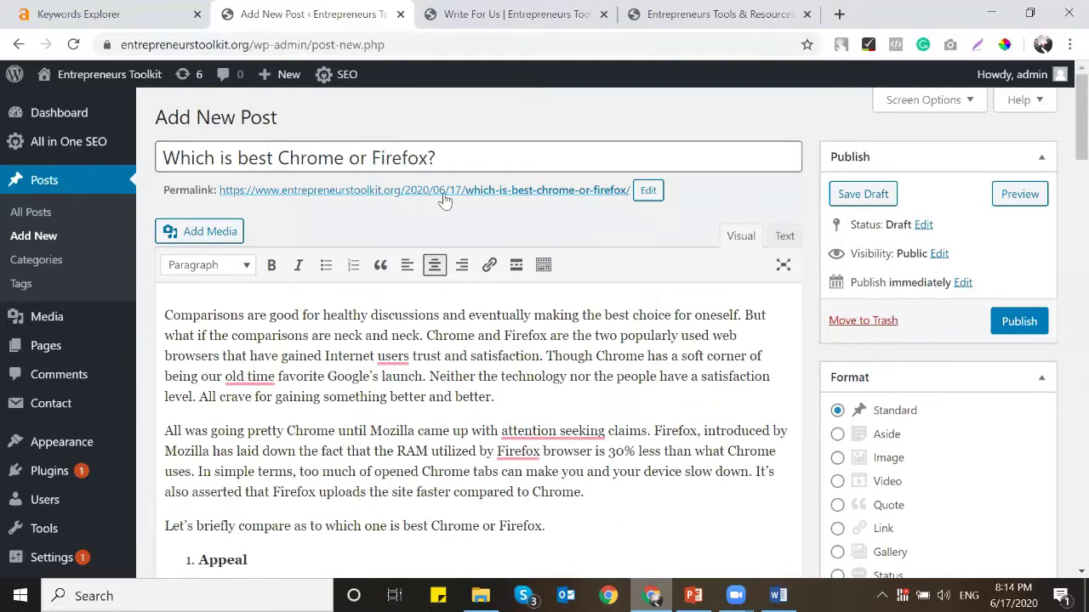
scroll(480, 395, down, 10)
scroll(480, 395, down, 10)
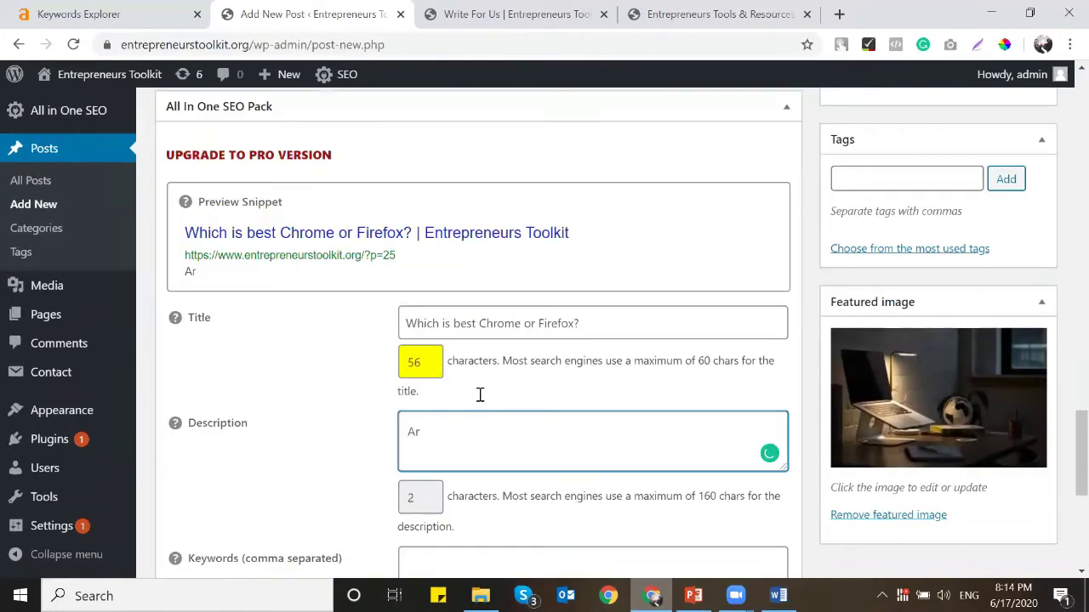
scroll(485, 353, up, 2)
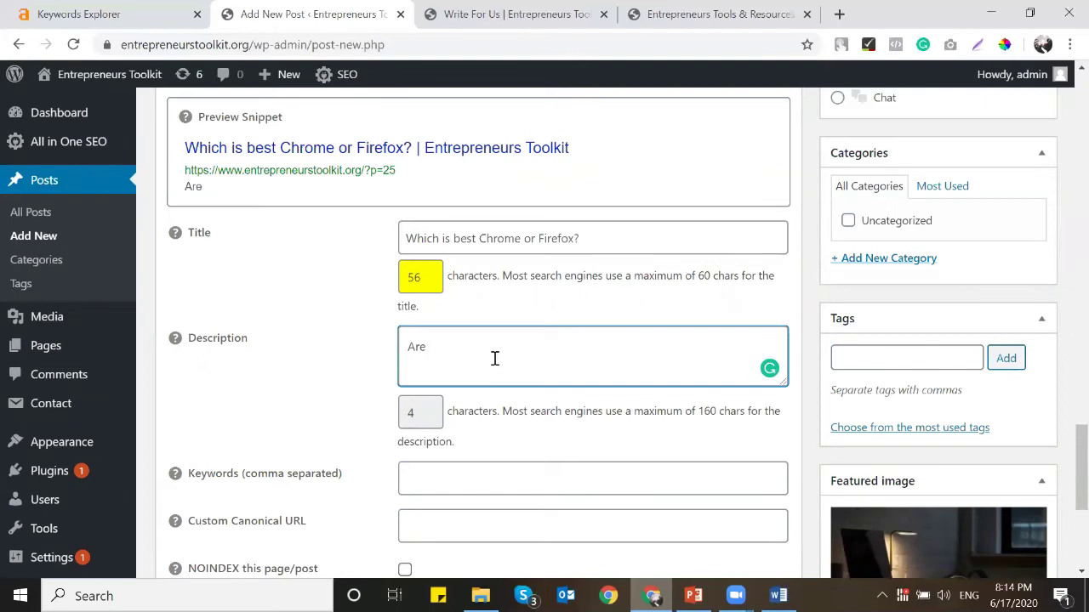
text(your thing)
key(BackSpace)
key(BackSpace)
key(BackSpace)
key(BackSpace)
key(BackSpace)
key(BackSpace)
text(o)
key(BackSpace)
key(BackSpace)
key(BackSpace)
key(BackSpace)
key(BackSpace)
key(BackSpace)
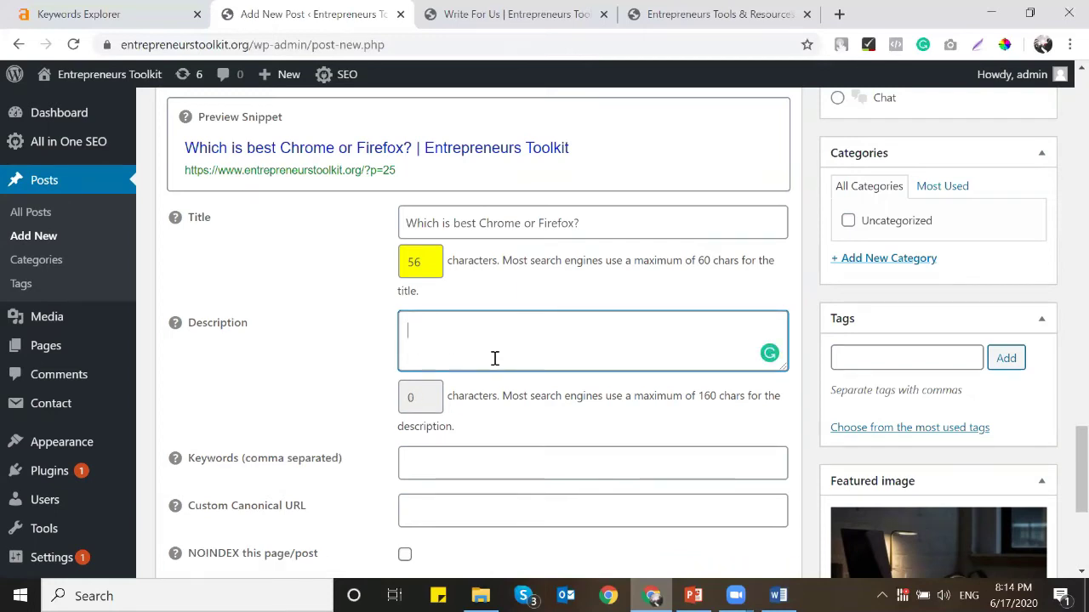
Step: Enter the SEO description "Know which web browser is the best, Chrome or Firefox? Explore more about the pros and cons of the web browser."
text(Know which web browser is the best)
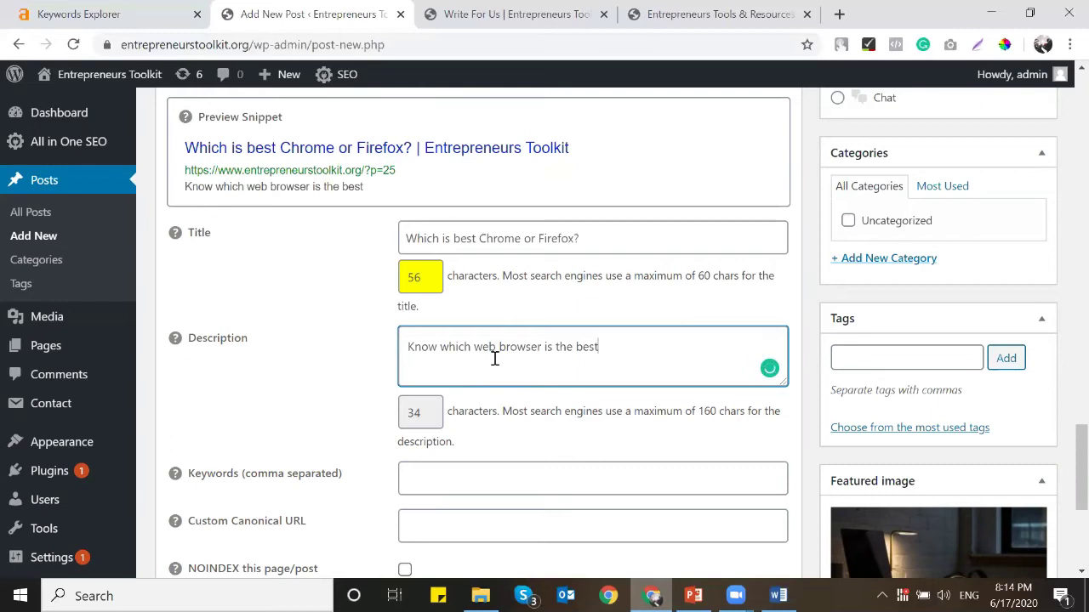
text(, Chrome )
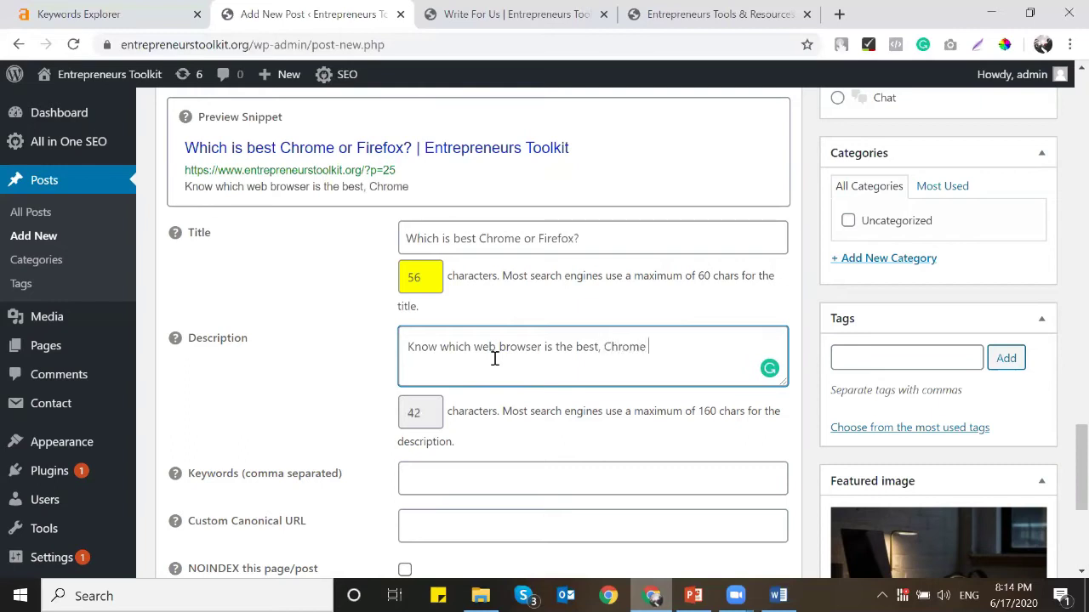
text(or Firefox? Explore more about the pros and cons of)
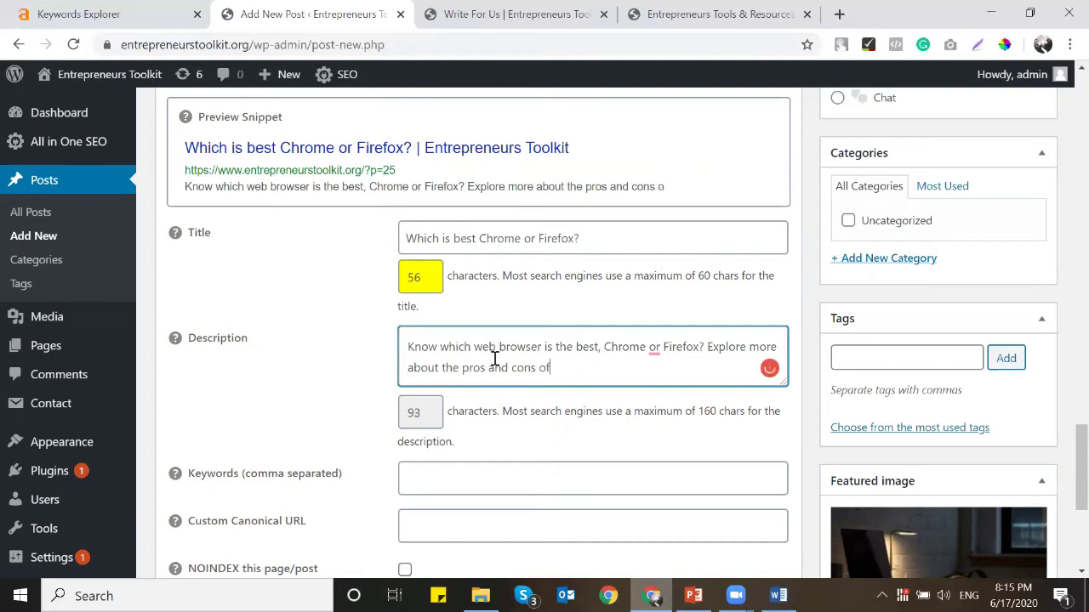
text( the web browser)
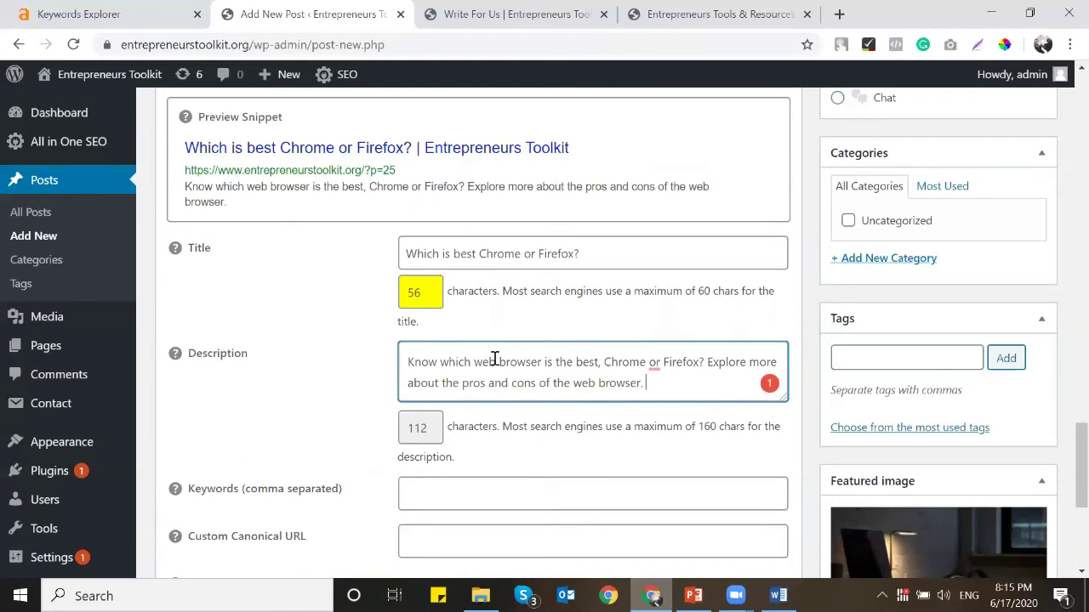
text(. Choose the best)
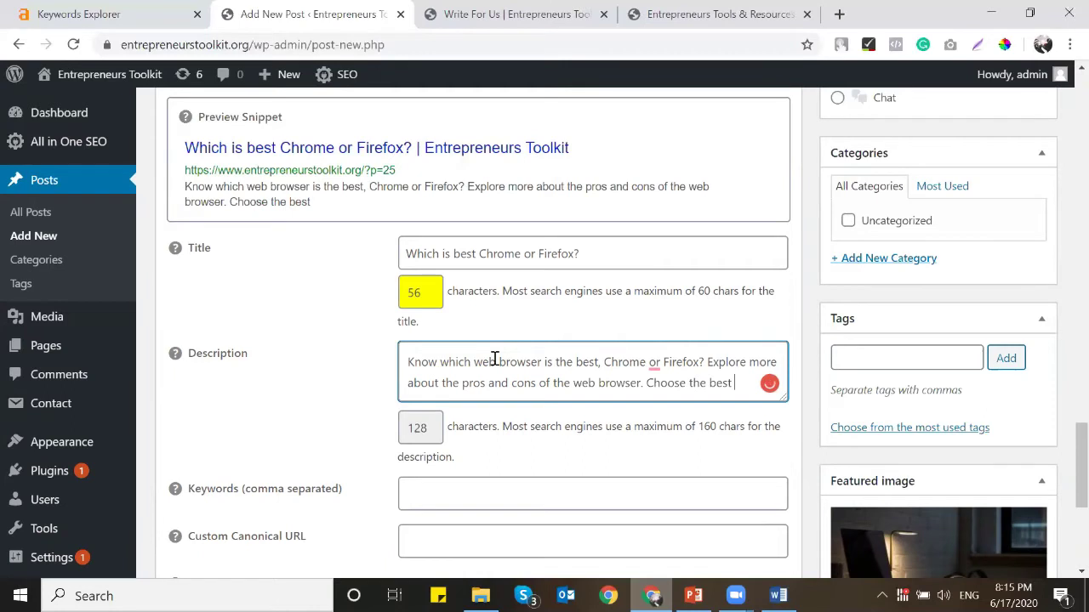
key(BackSpace)
key(BackSpace)
key(BackSpace)
key(BackSpace)
key(BackSpace)
key(BackSpace)
key(BackSpace)
key(BackSpace)
key(BackSpace)
key(BackSpace)
key(BackSpace)
key(BackSpace)
key(BackSpace)
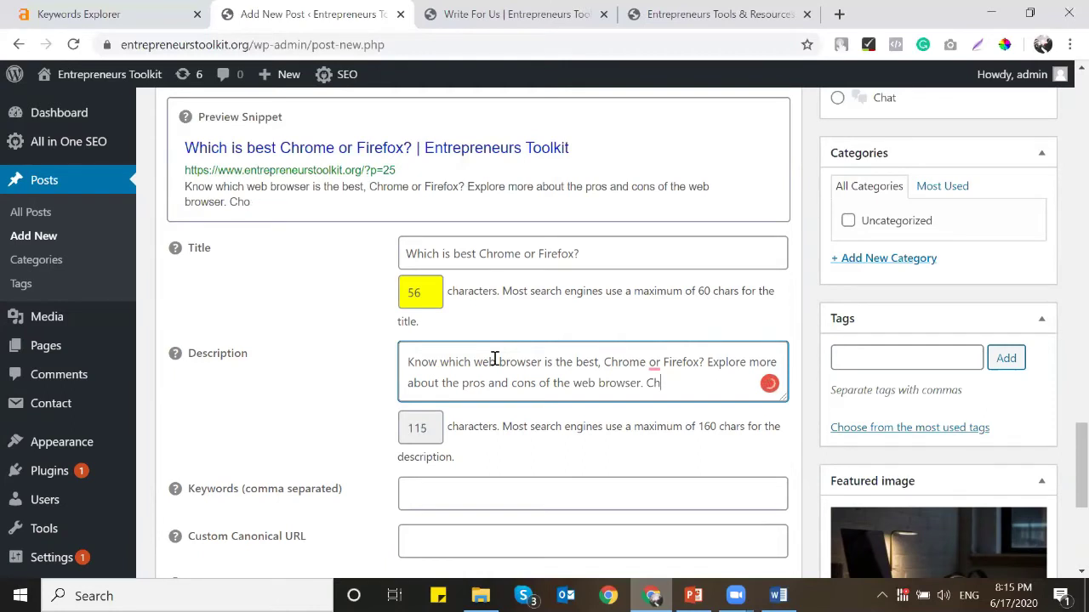
Step: Append "Technical Comparison between Chrome & Firefox." to the end of the SEO description
text(Technical Speci)
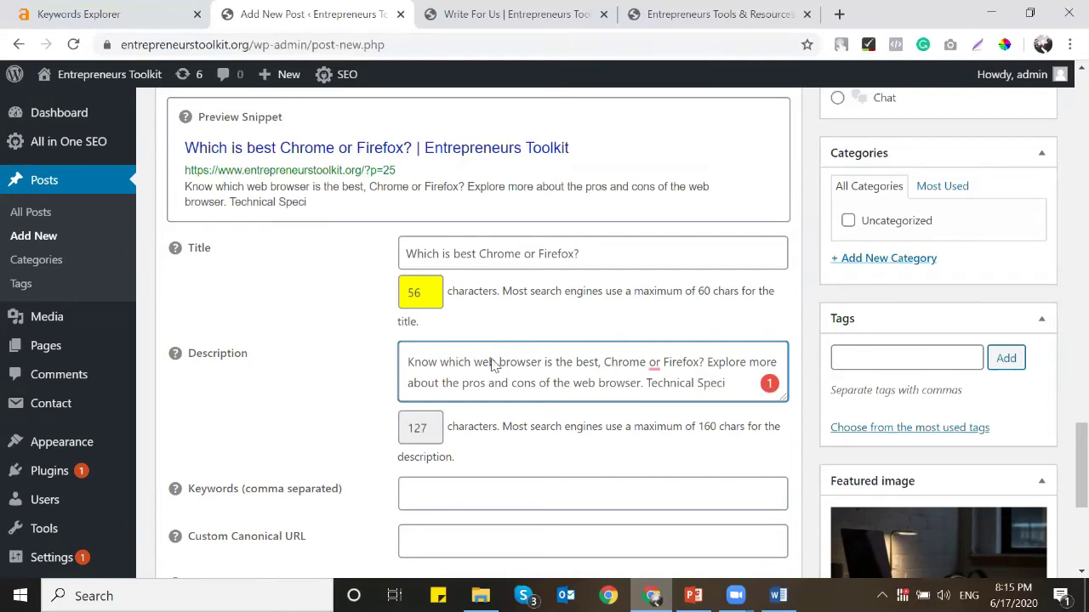
scroll(406, 315, up, 20)
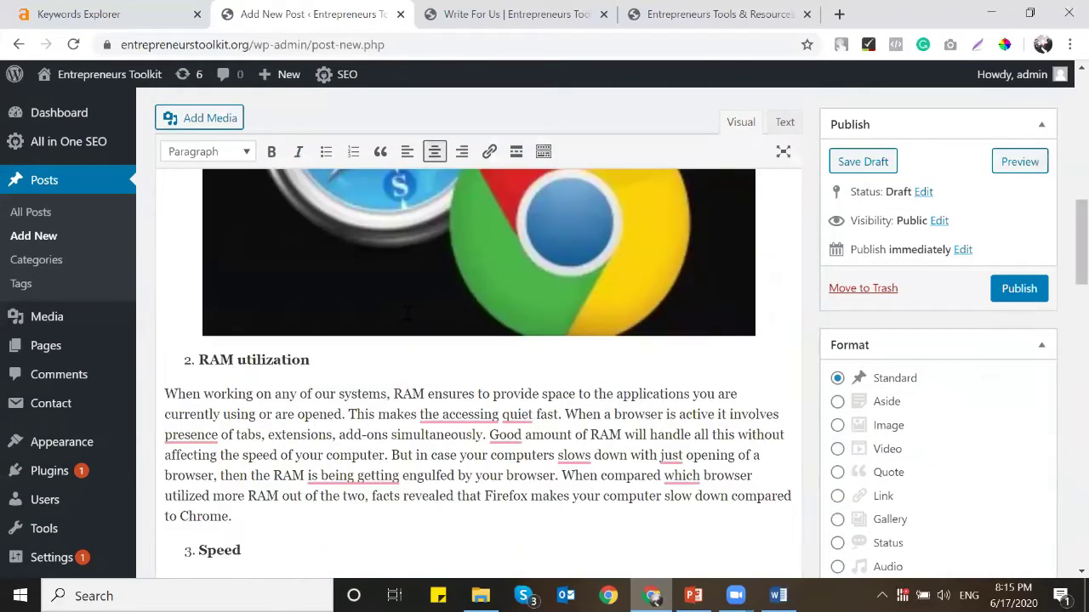
scroll(407, 314, up, 6)
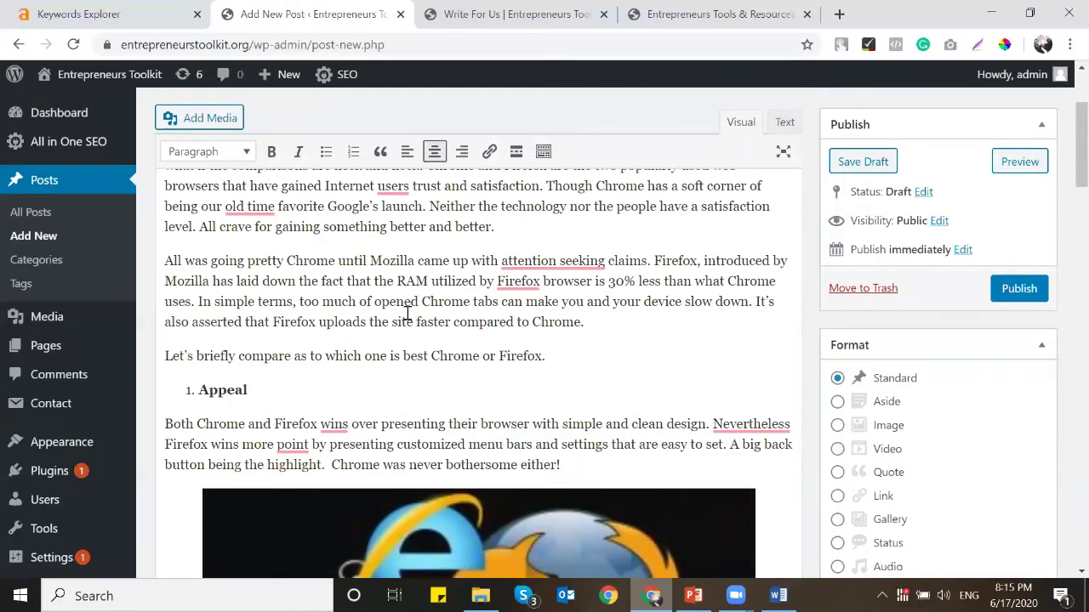
scroll(406, 315, down, 20)
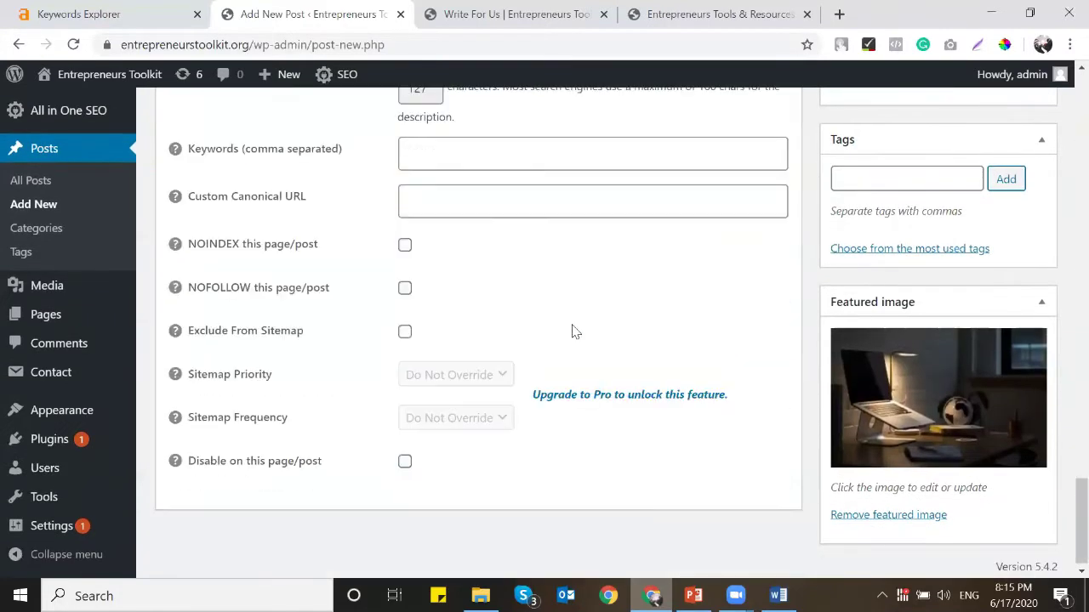
scroll(572, 331, up, 4)
key(BackSpace)
key(BackSpace)
key(BackSpace)
key(BackSpace)
key(BackSpace)
text(Comparison betwe)
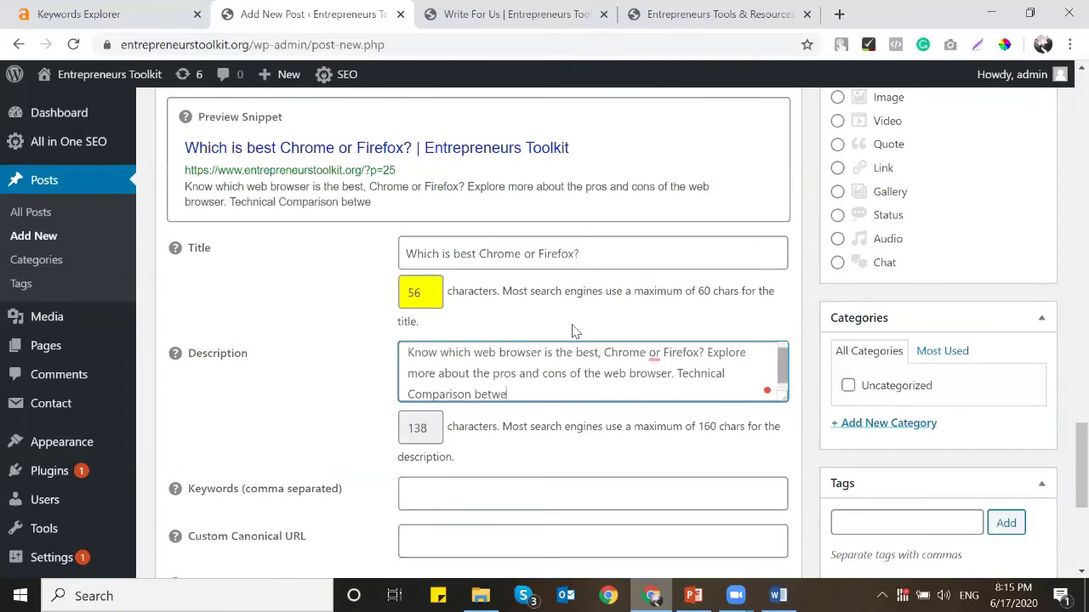
text(en Chrome & Fix)
text(fox.)
Step: Enter "chrome or firefox, which browser is best" as the post's SEO keywords
scroll(571, 333, down, 2)
click(484, 323)
text(whi)
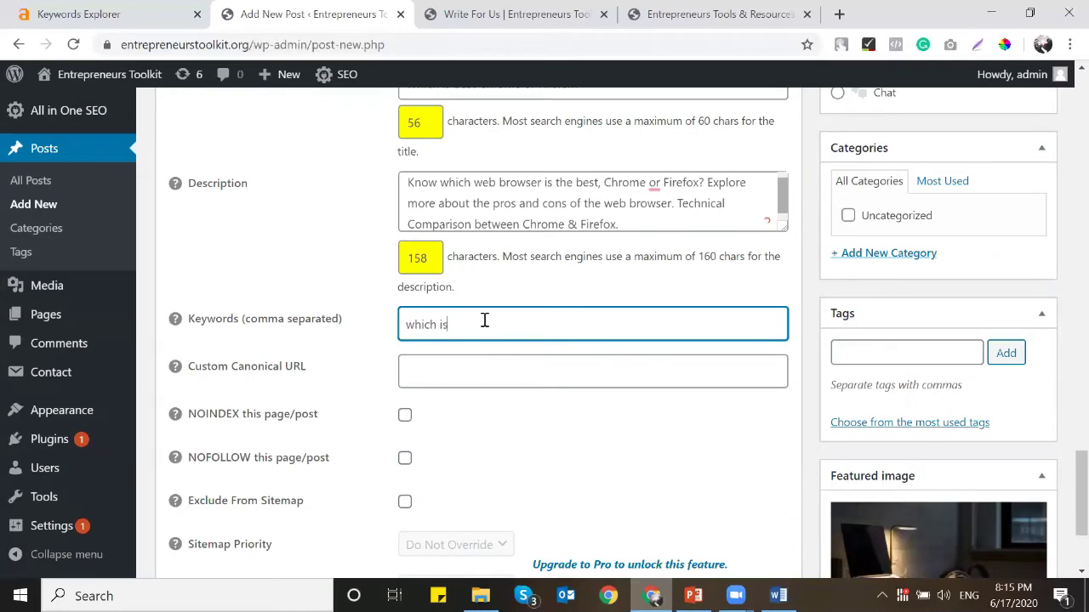
text(ch)
key(BackSpace)
key(BackSpace)
key(BackSpace)
key(BackSpace)
key(BackSpace)
text(chrome or firefox, )
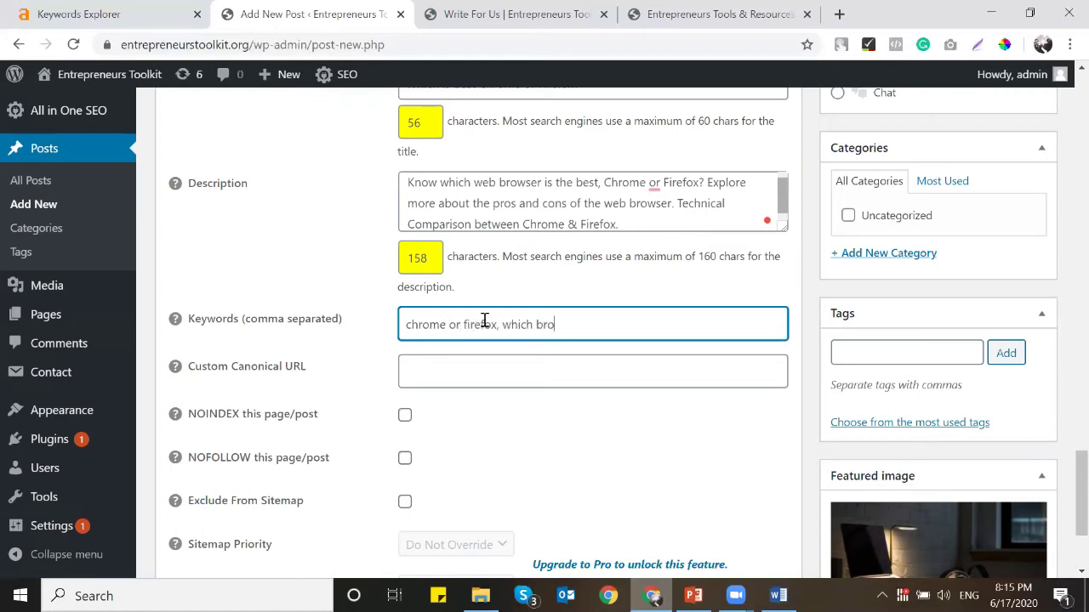
text(s best)
Step: Select "Chrome" in the post's second paragraph, and copy the official Google Chrome page's address found by searching for "chrome" in a new tab
scroll(403, 273, up, 20)
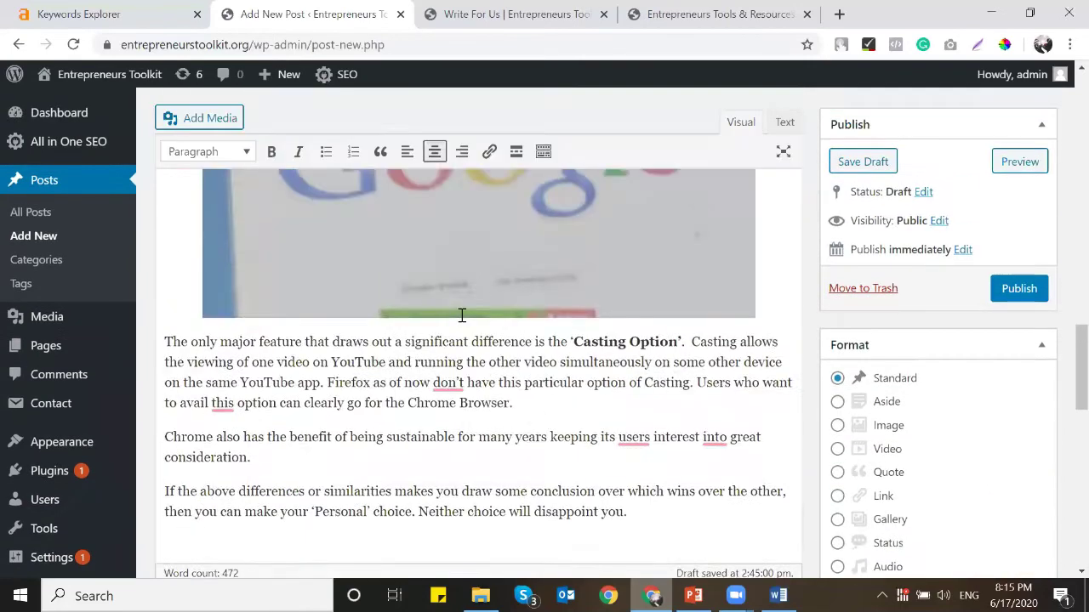
scroll(461, 315, up, 10)
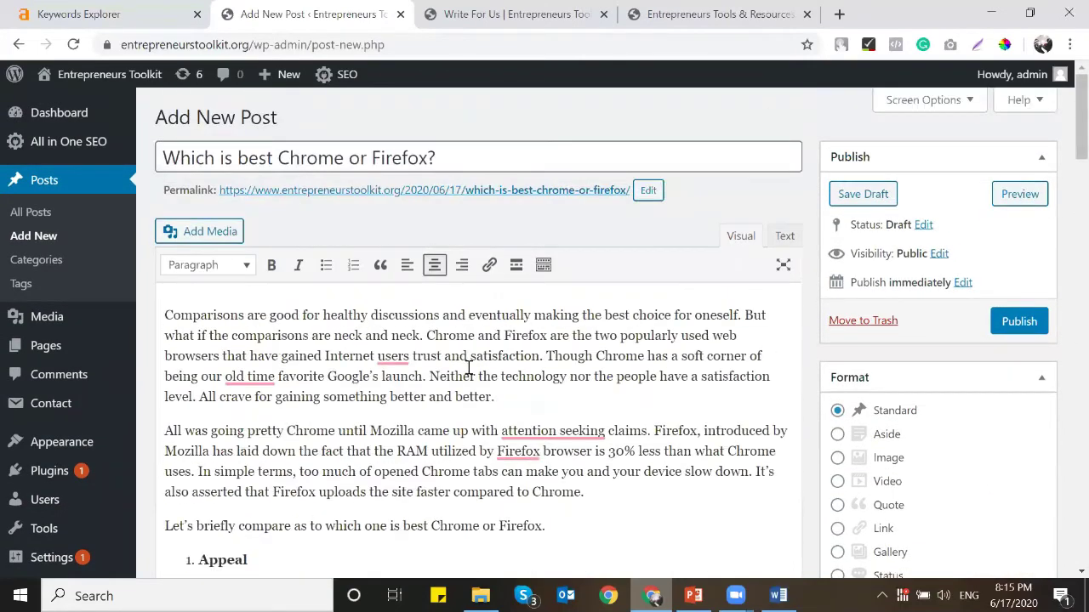
mouse_move(385, 358)
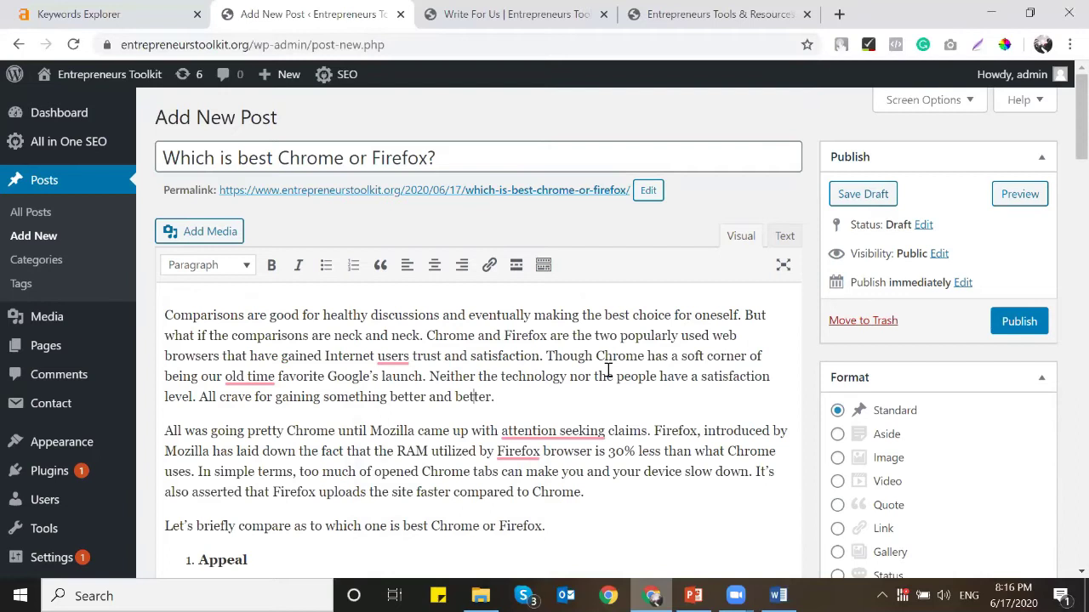
scroll(608, 372, down, 1)
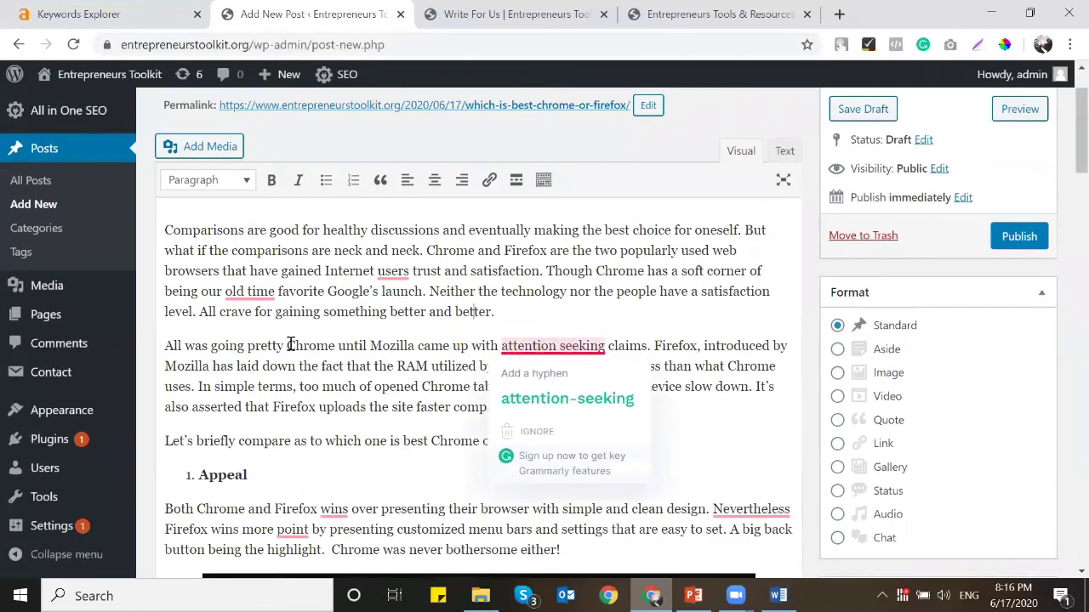
drag(287, 346, 334, 345)
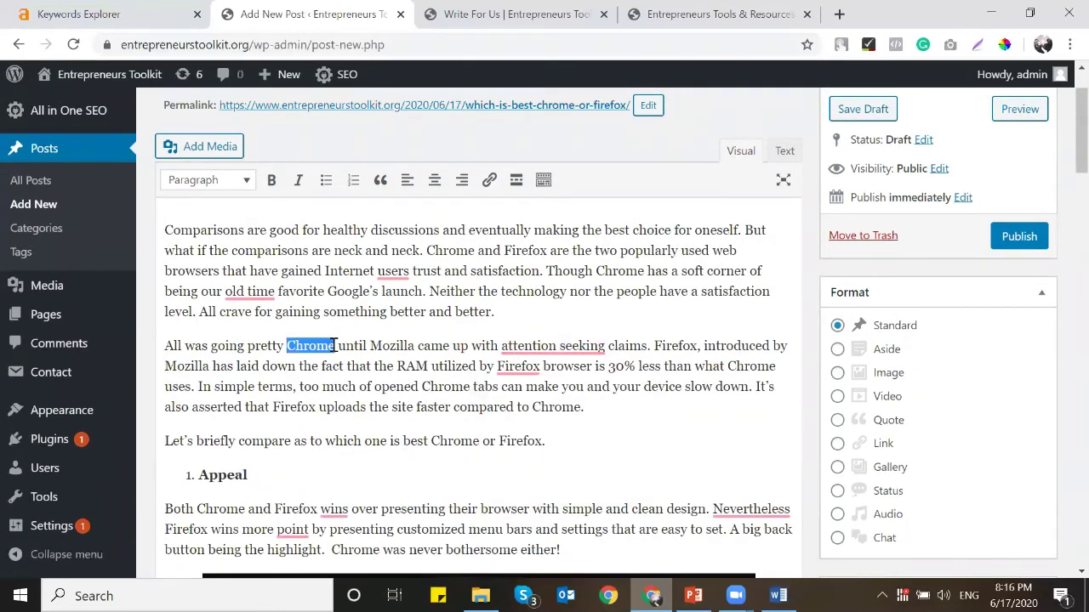
right_click(328, 20)
click(353, 35)
text(chrom)
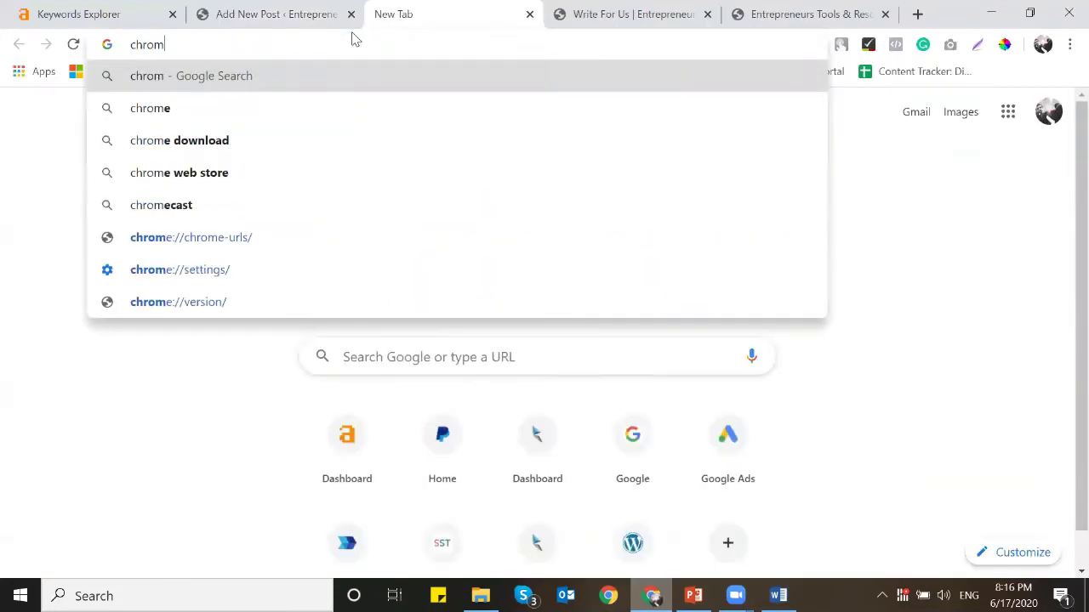
text(e)
key(Return)
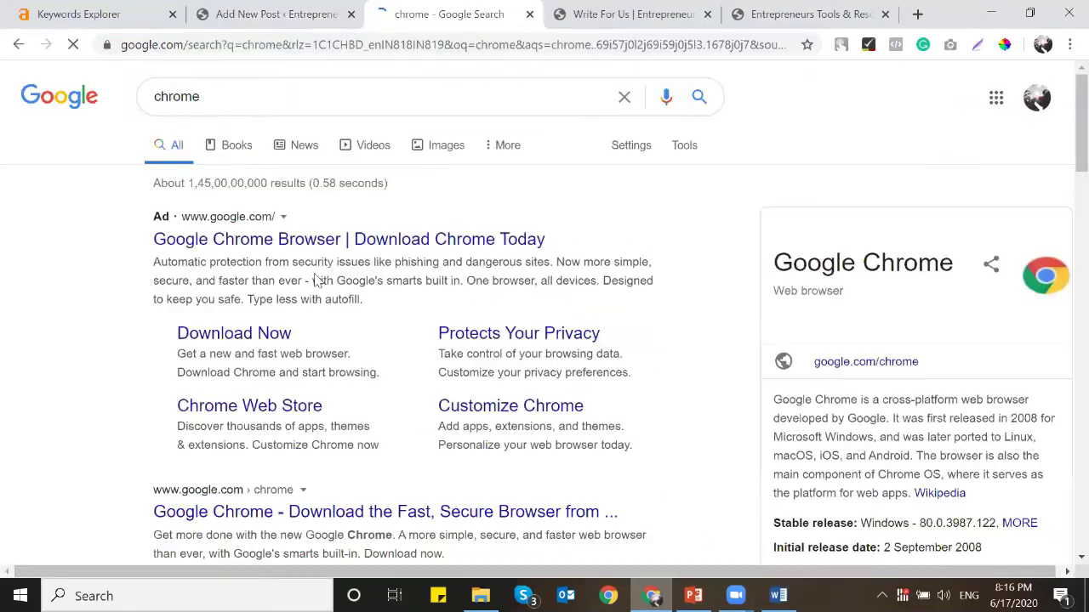
click(364, 513)
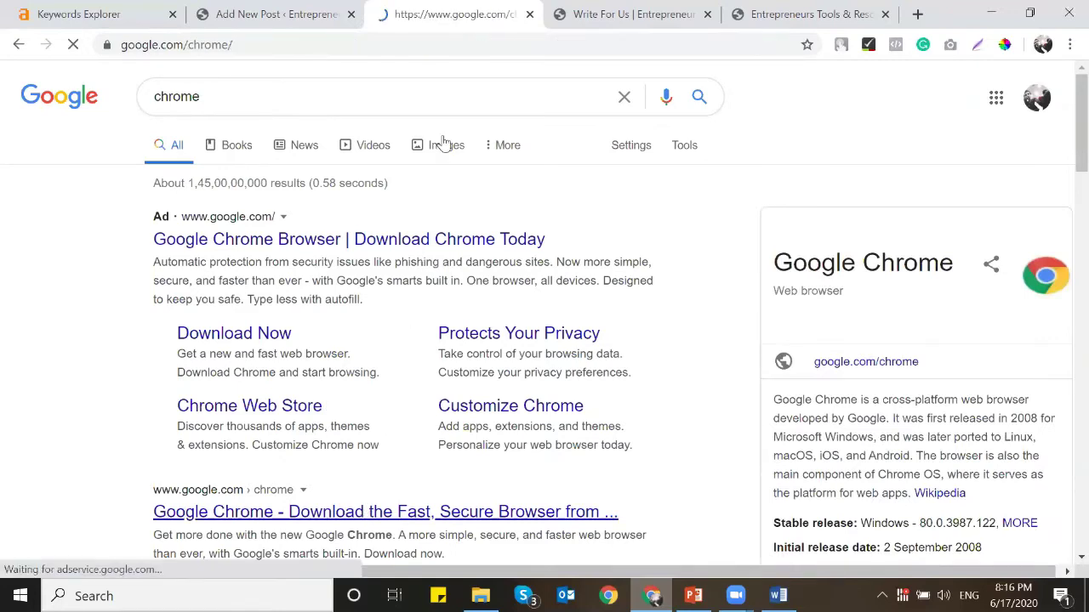
click(423, 45)
key(ctrl+c)
click(251, 15)
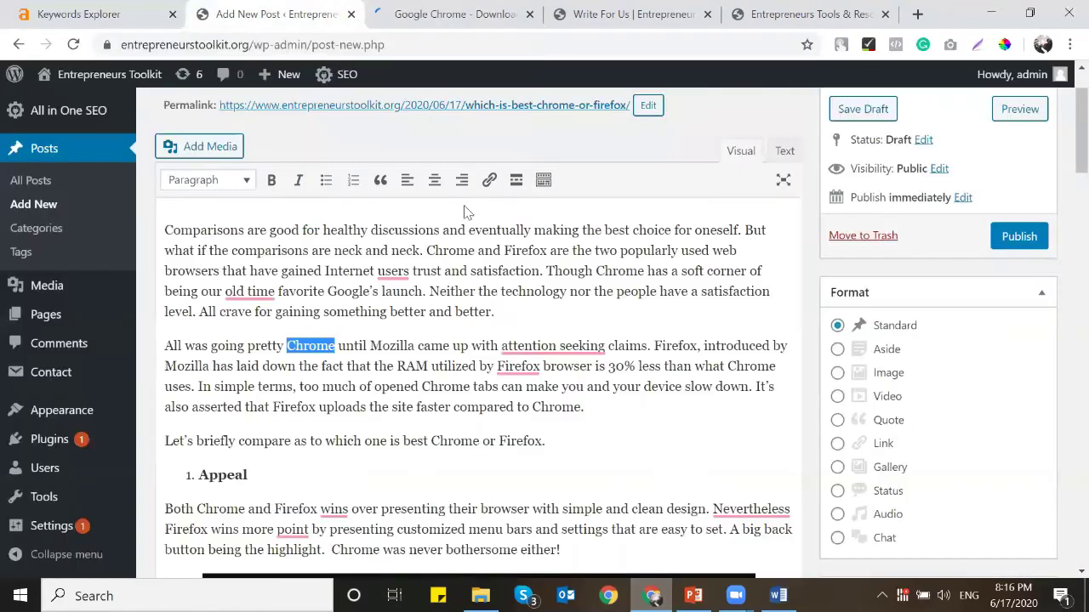
click(489, 179)
key(ctrl+v)
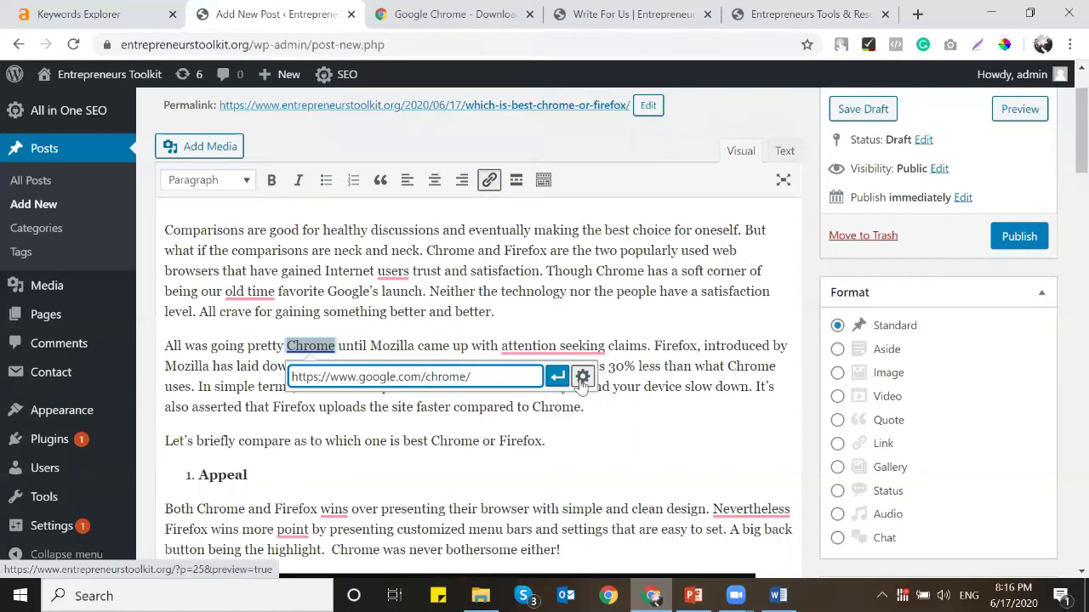
click(580, 371)
click(427, 255)
click(724, 525)
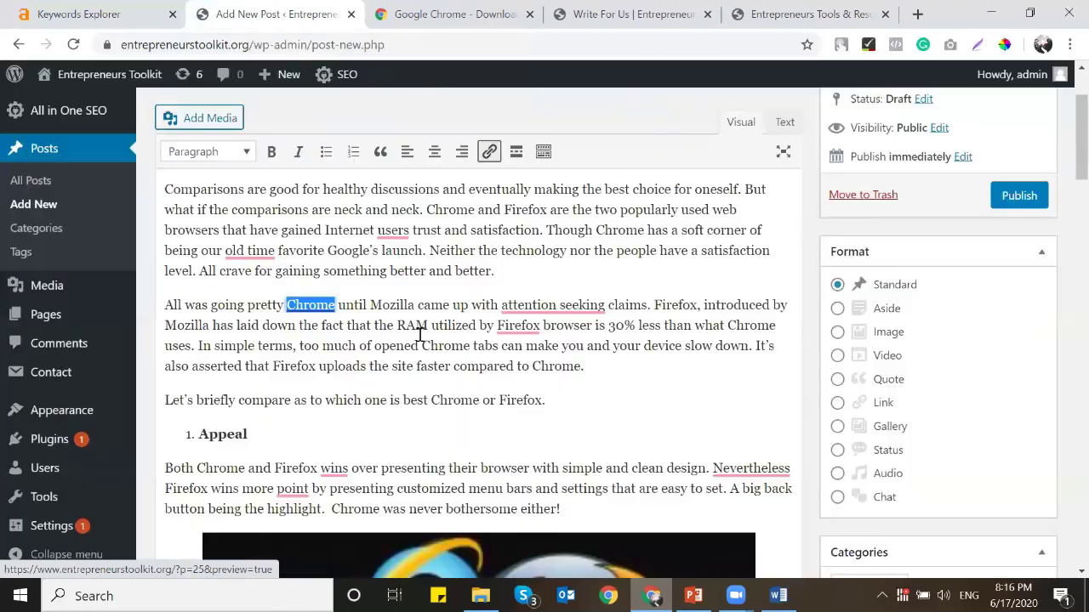
click(450, 343)
Step: Select "Mozilla" in the second paragraph, search Google for it and copy the address of Mozilla's official site
drag(371, 304, 416, 304)
key(ctrl+c)
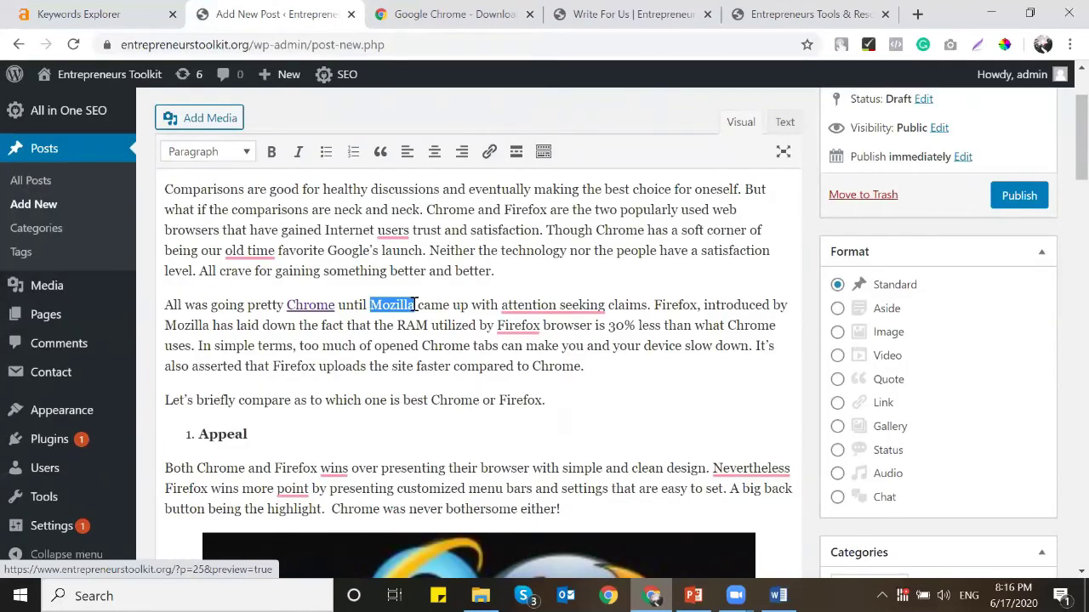
click(477, 10)
key(ctrl+v)
key(Return)
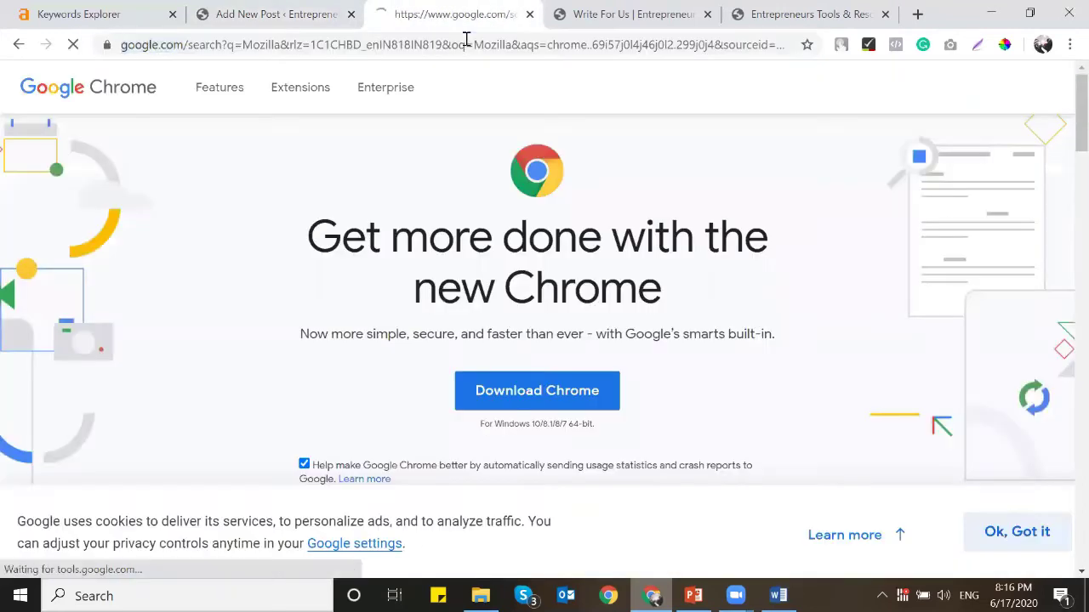
click(336, 237)
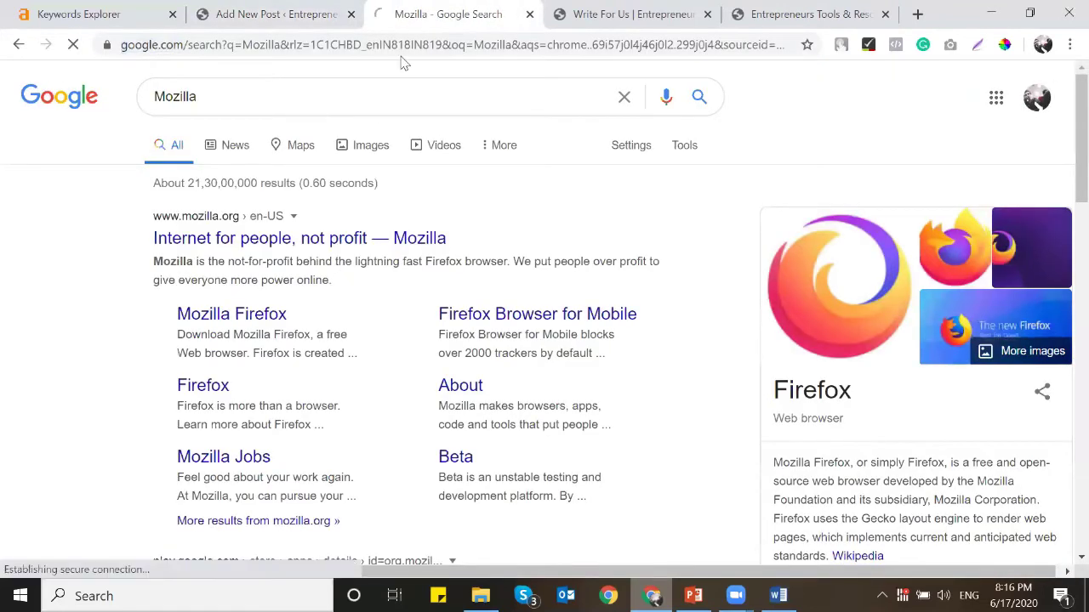
click(411, 43)
key(ctrl+c)
click(246, 15)
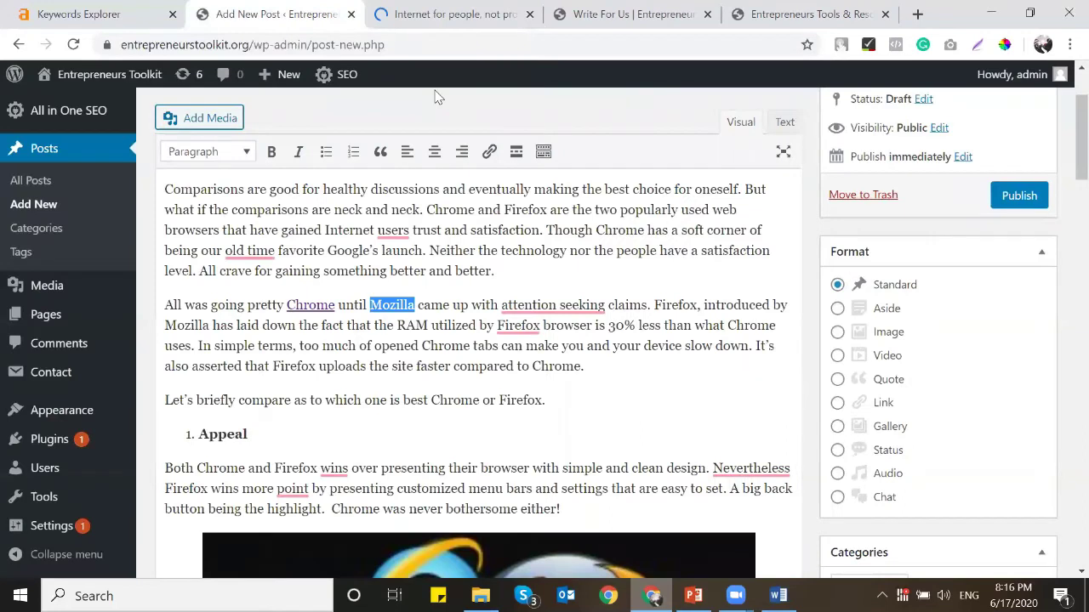
key(ctrl+k)
key(ctrl+v)
click(533, 332)
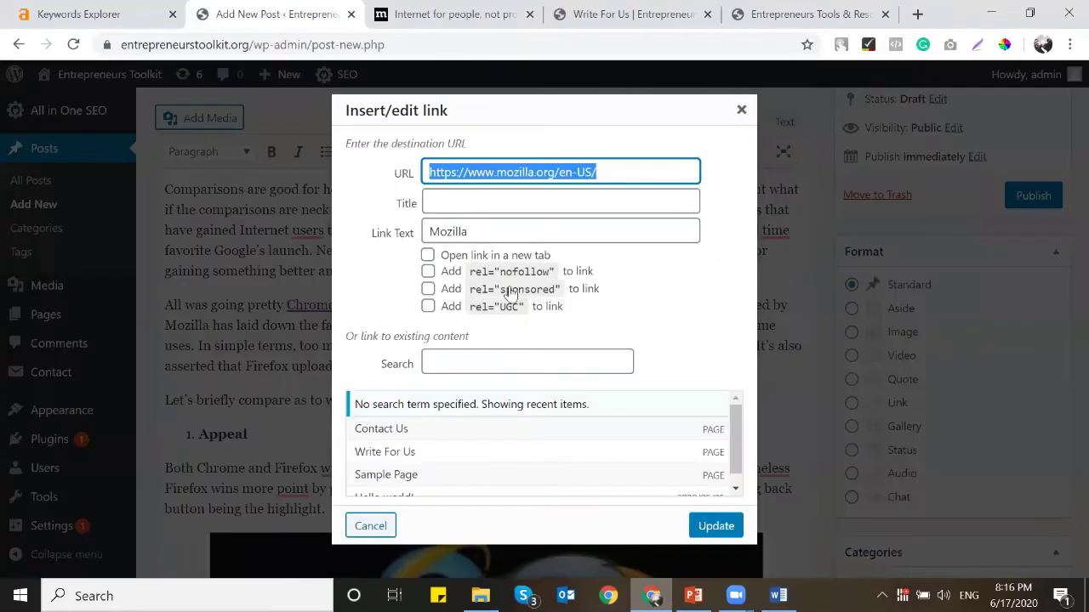
click(427, 256)
click(712, 528)
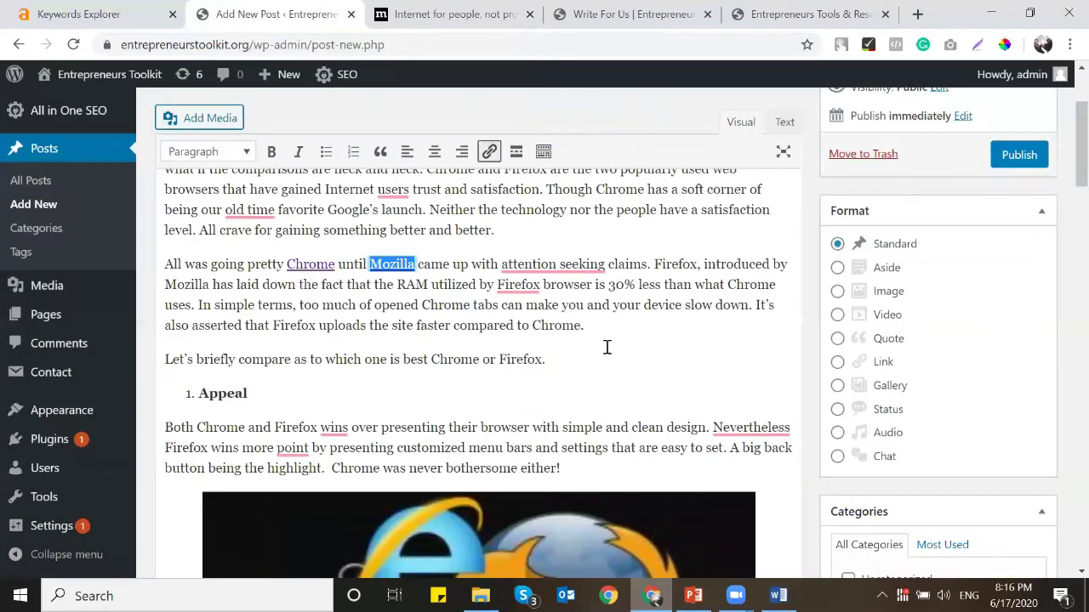
scroll(568, 301, down, 3)
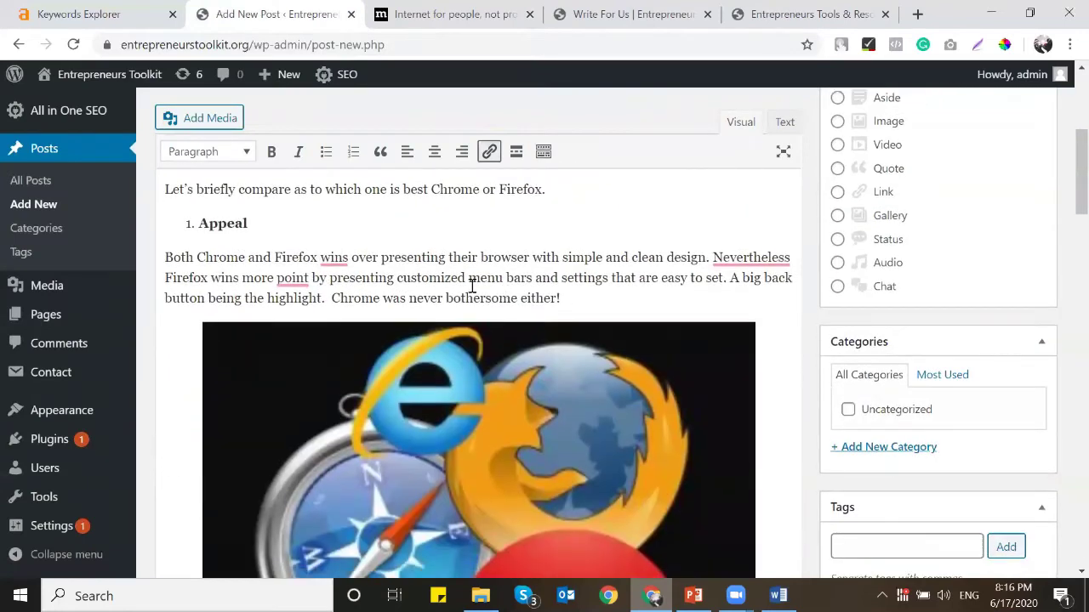
Step: Select "YouTube app" in the Casting Option paragraph, and load youtube.com in the Mozilla tab to copy its address
scroll(412, 293, down, 2)
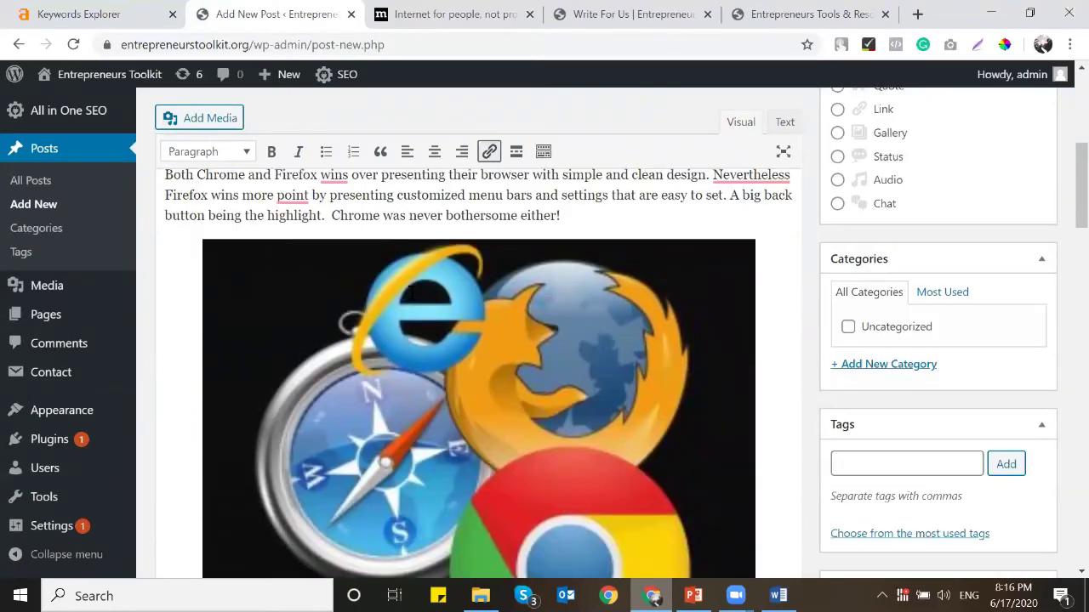
scroll(412, 293, up, 2)
scroll(412, 294, down, 6)
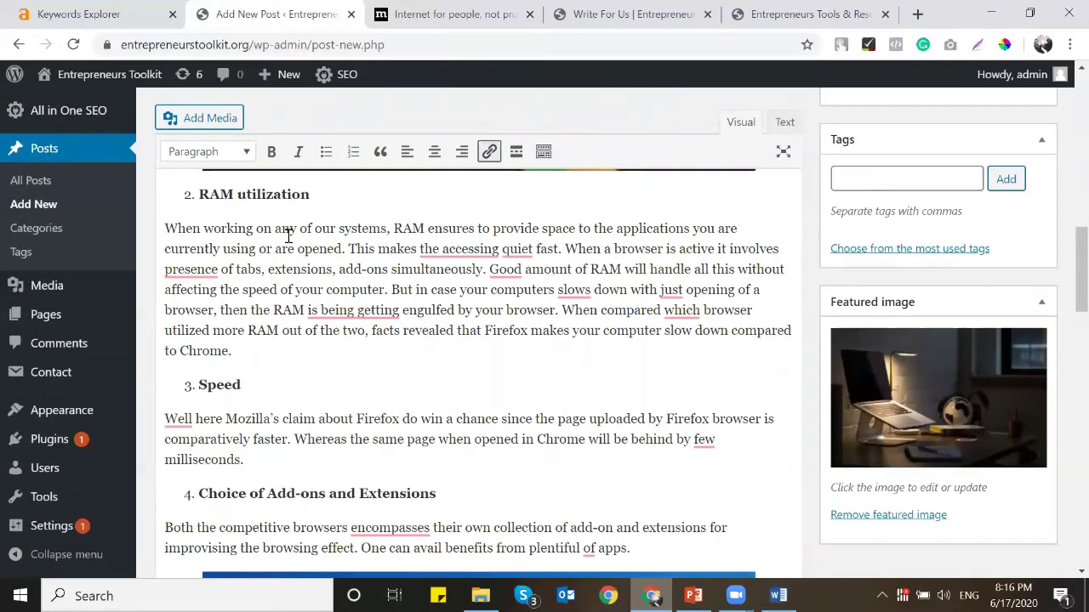
scroll(556, 255, down, 2)
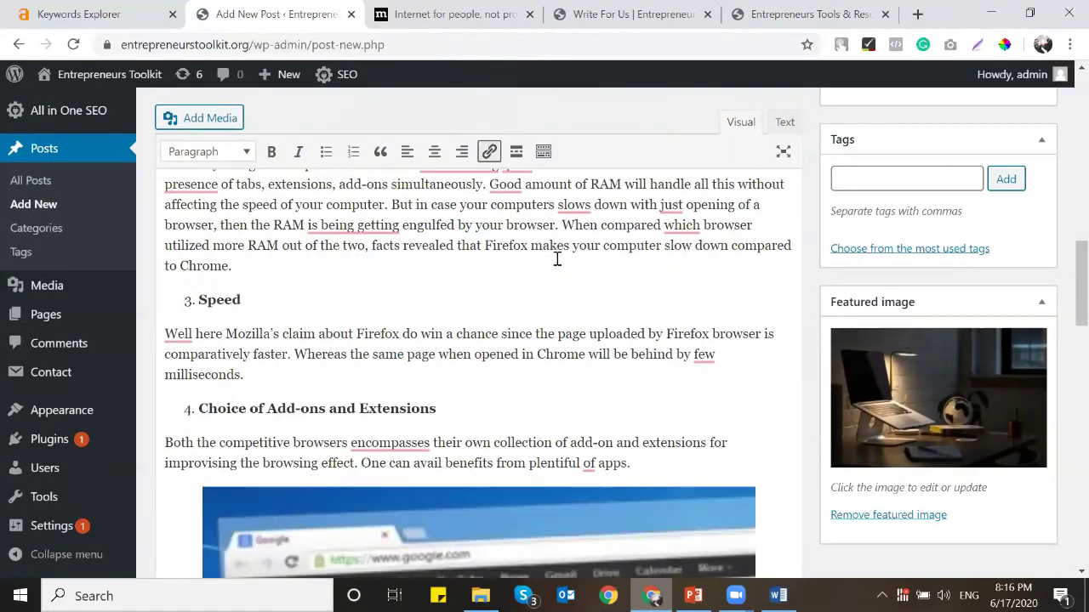
scroll(569, 289, down, 2)
scroll(418, 260, down, 6)
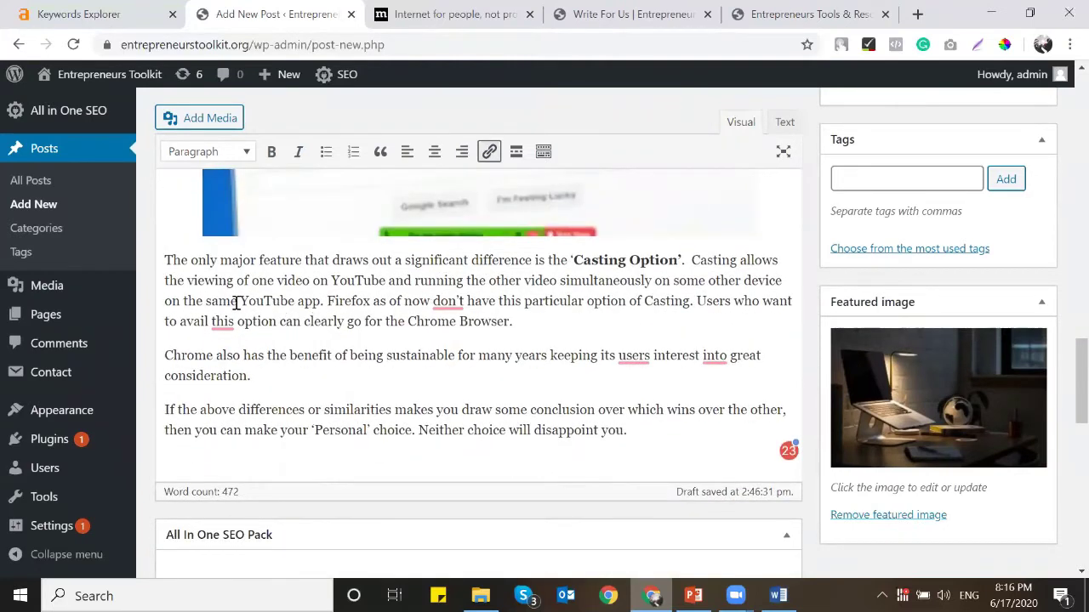
drag(243, 301, 312, 306)
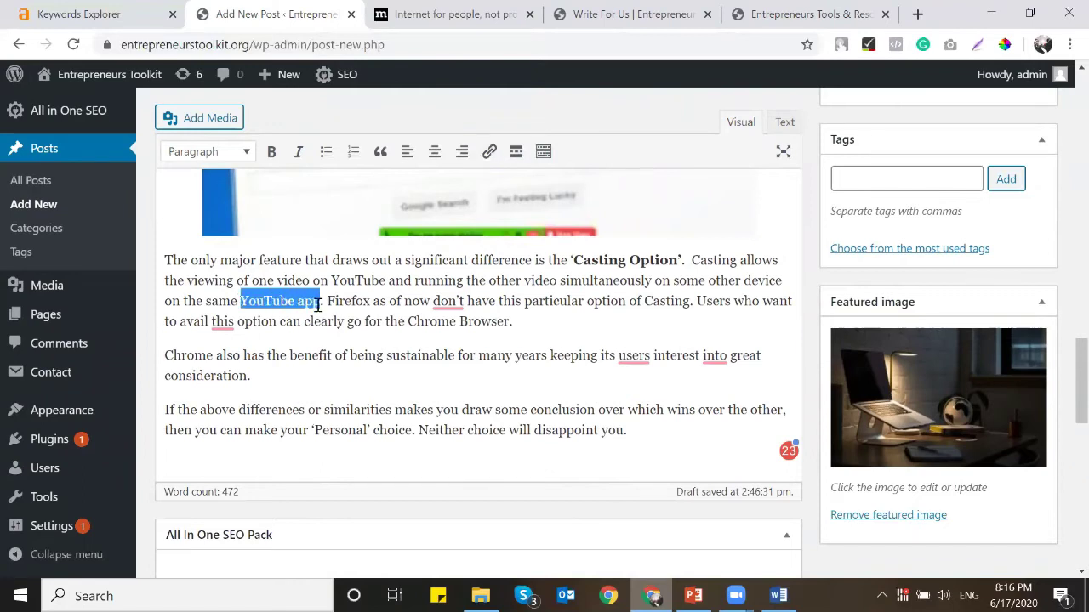
click(455, 14)
text(you)
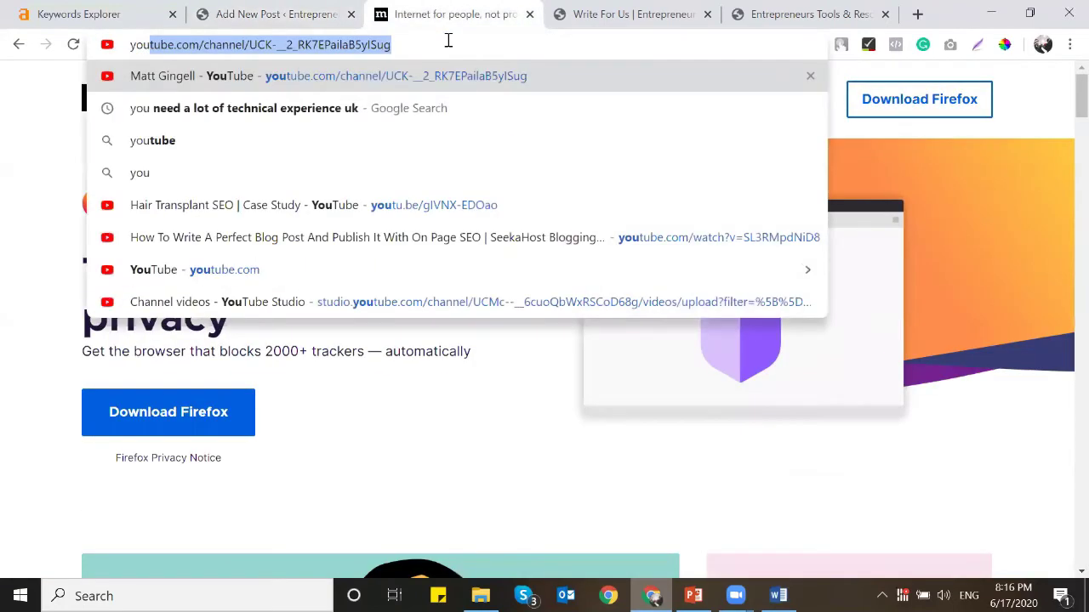
key(Right)
key(BackSpace)
key(BackSpace)
key(BackSpace)
key(BackSpace)
key(BackSpace)
key(BackSpace)
key(BackSpace)
key(BackSpace)
key(BackSpace)
key(BackSpace)
key(BackSpace)
key(BackSpace)
key(BackSpace)
key(BackSpace)
key(BackSpace)
key(BackSpace)
key(BackSpace)
key(BackSpace)
key(BackSpace)
key(BackSpace)
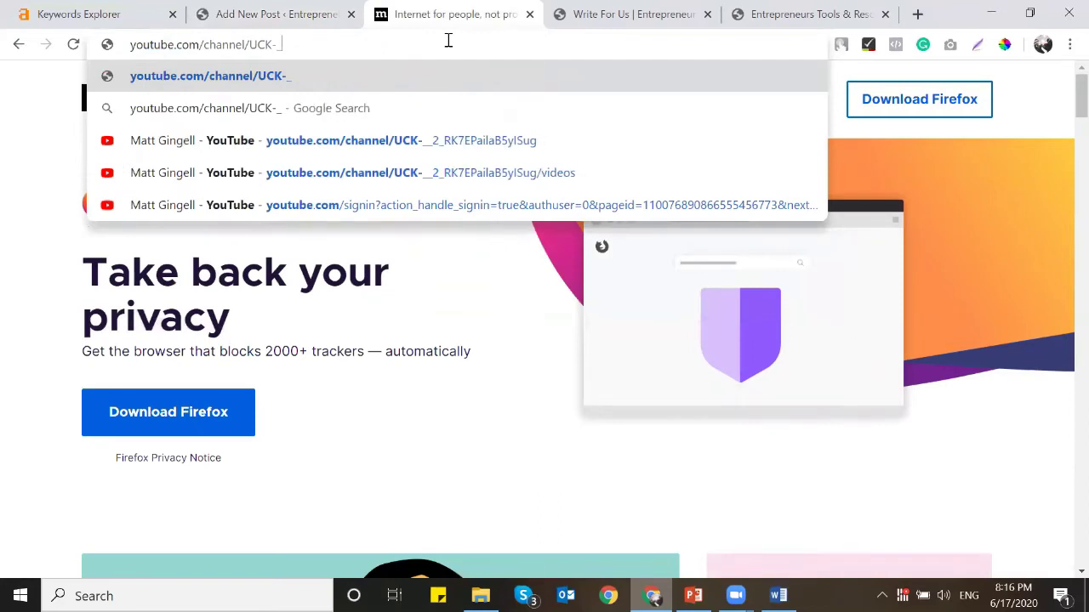
key(Return)
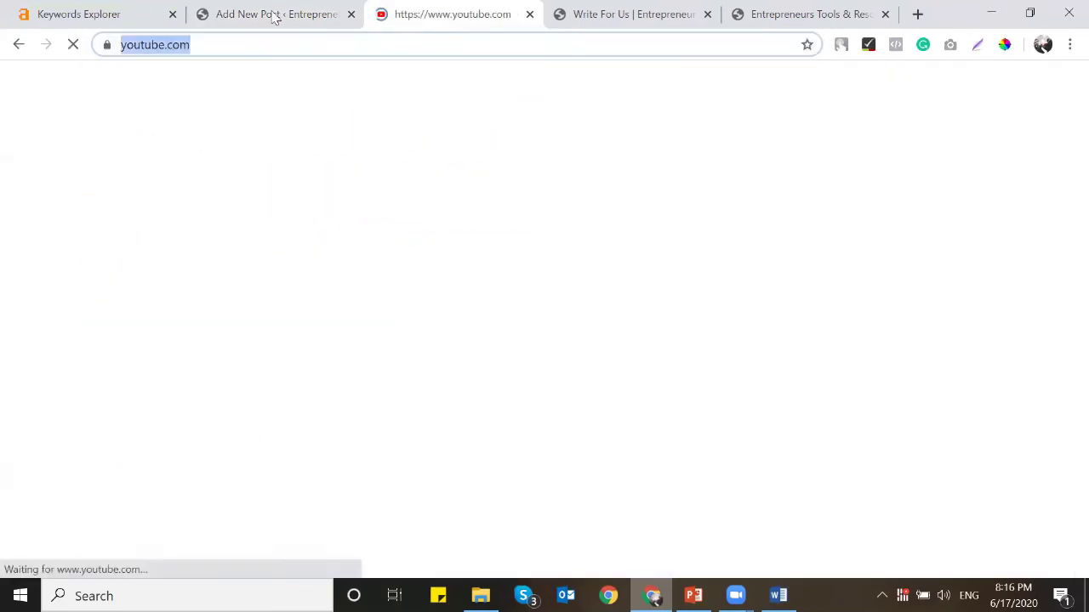
click(275, 15)
key(ctrl+k)
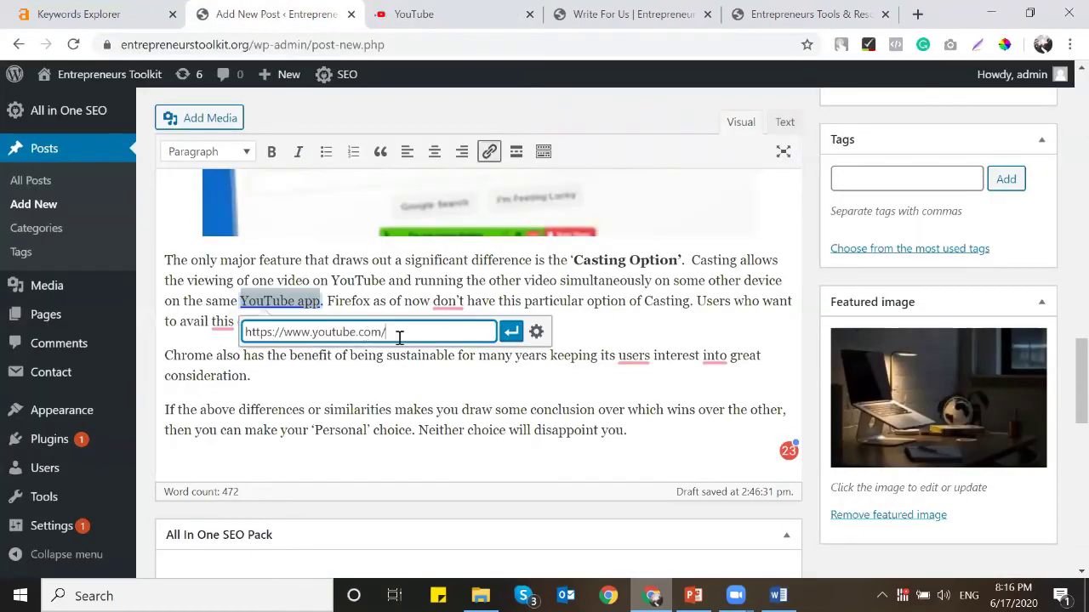
click(534, 331)
click(428, 257)
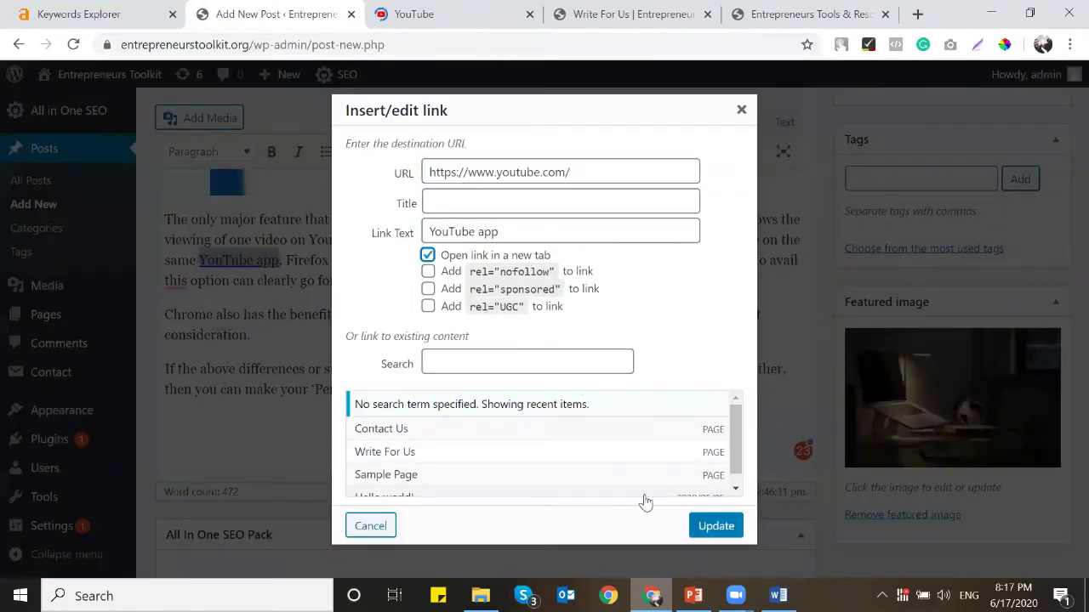
click(701, 524)
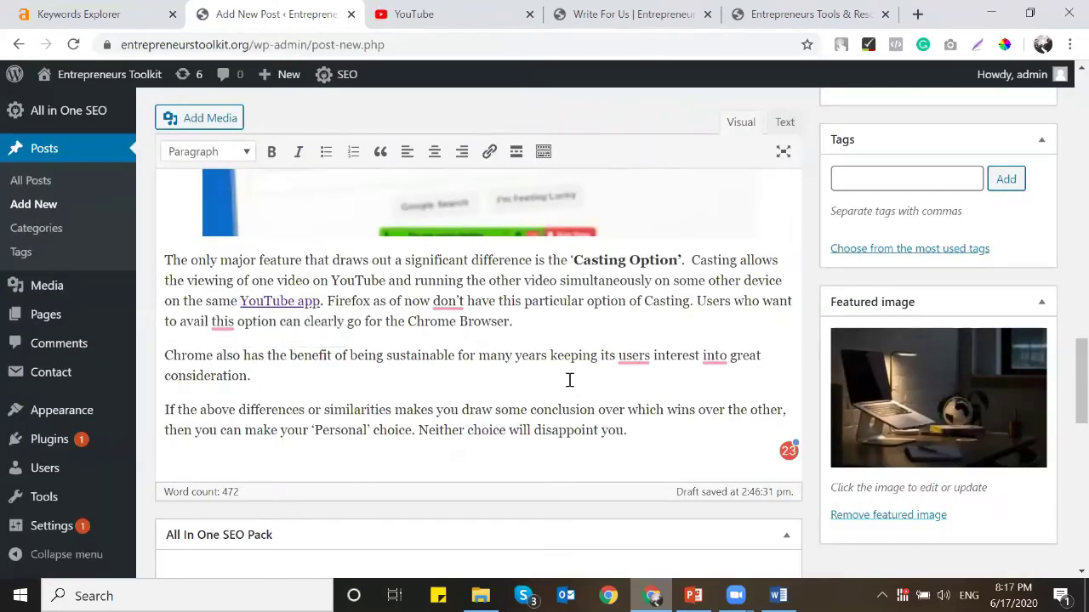
Step: Select "utilized more RAM" in the RAM utilization paragraph, search Google for it and copy the address of the Super User question
scroll(538, 358, up, 10)
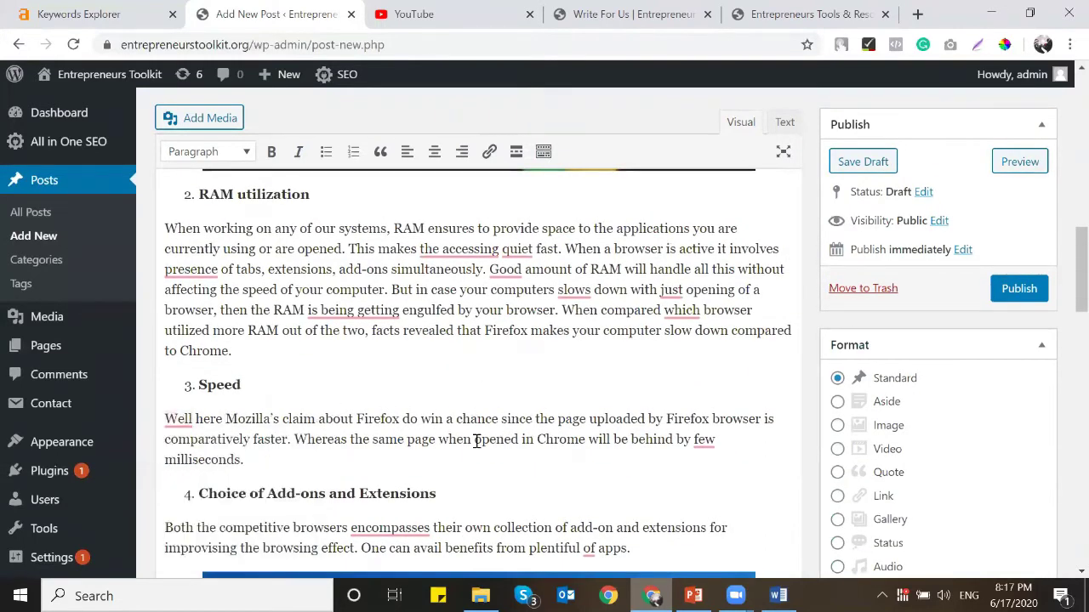
scroll(496, 379, up, 1)
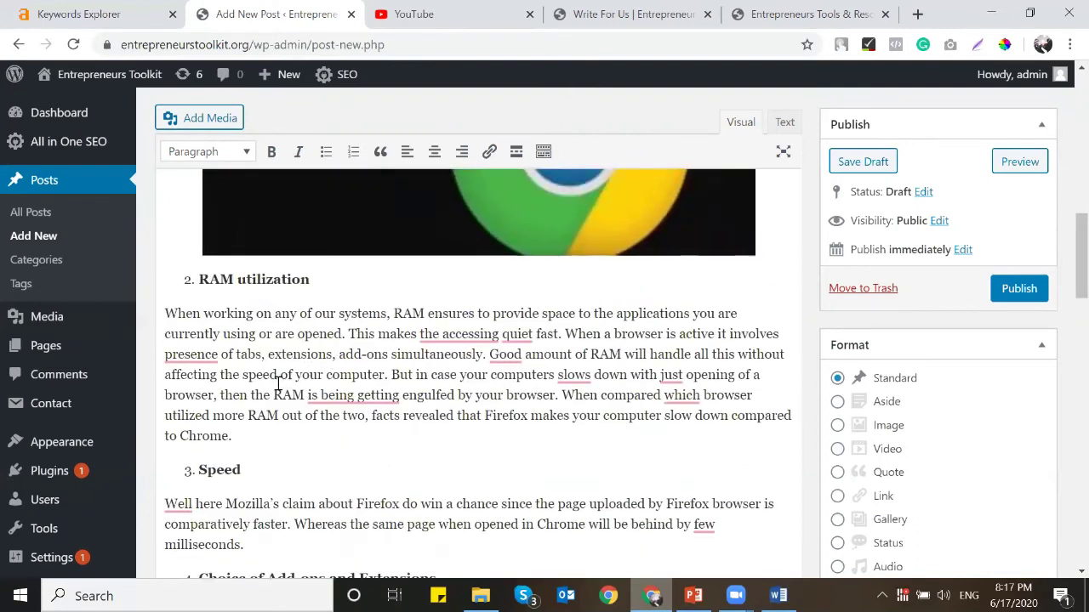
drag(166, 415, 425, 25)
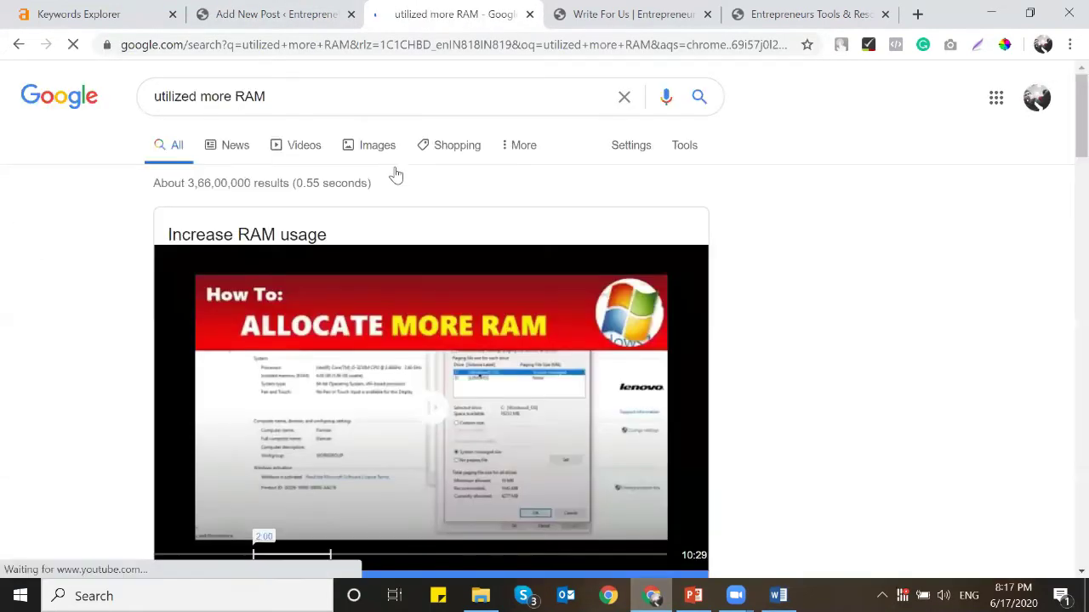
scroll(396, 174, down, 8)
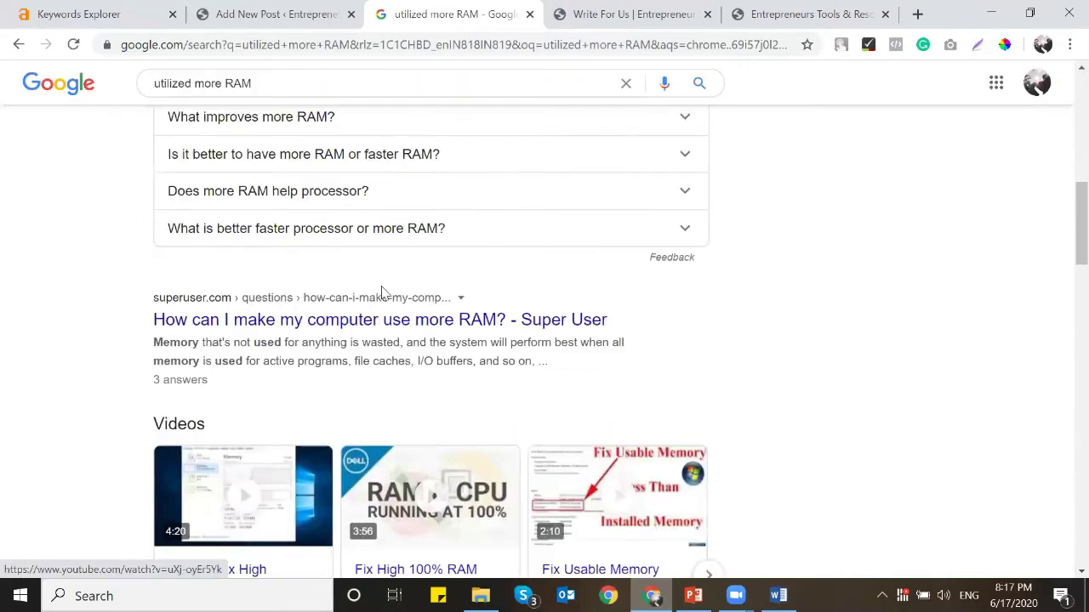
middle_click(388, 325)
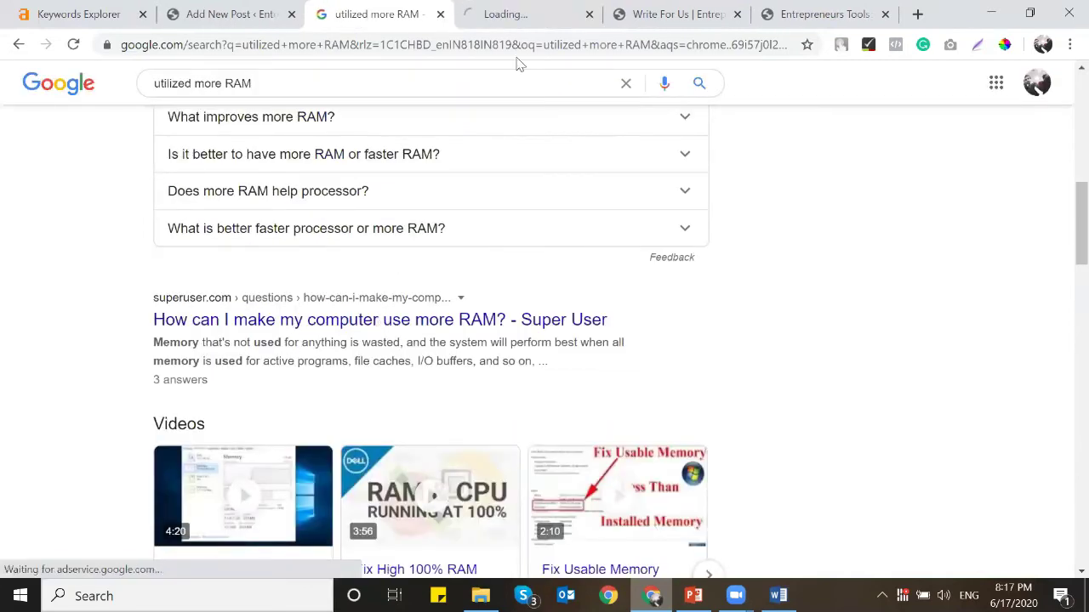
click(507, 14)
drag(582, 44, 547, 44)
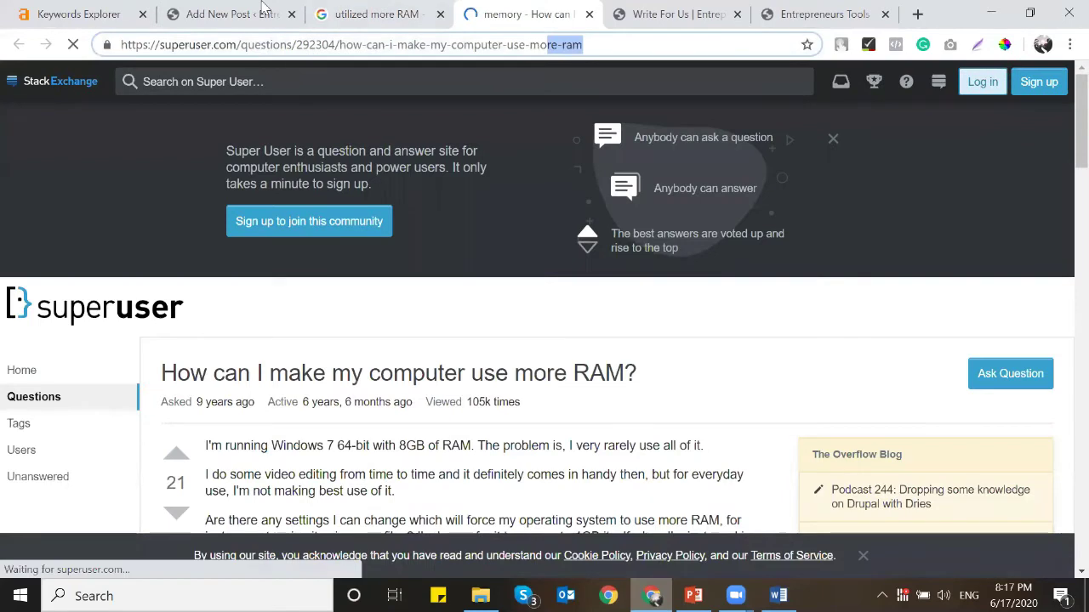
drag(264, 7, 259, 11)
click(255, 14)
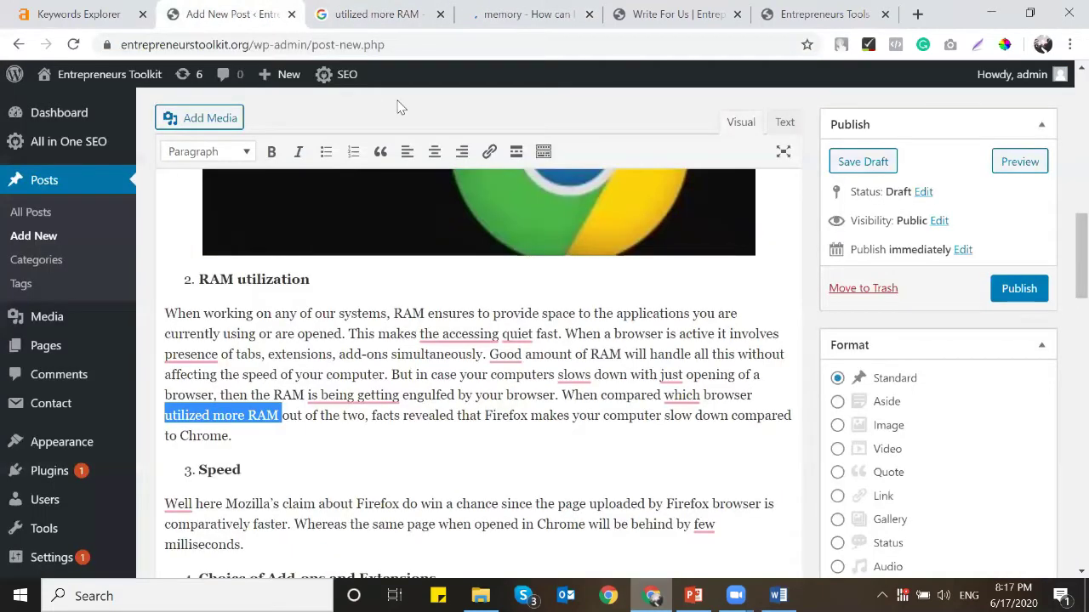
key(ctrl+k)
key(ctrl+v)
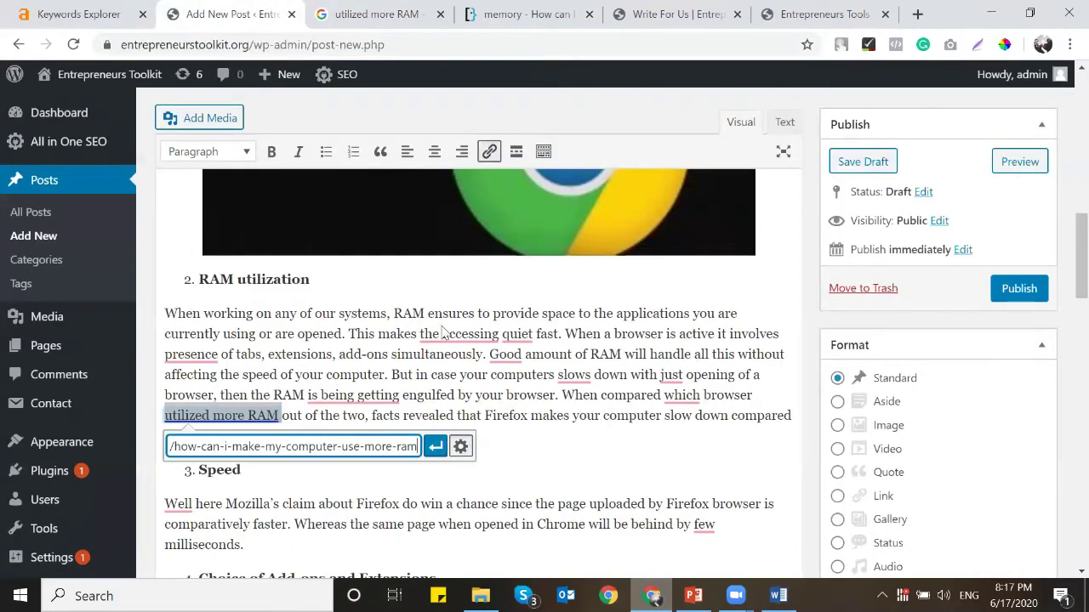
click(469, 447)
click(489, 226)
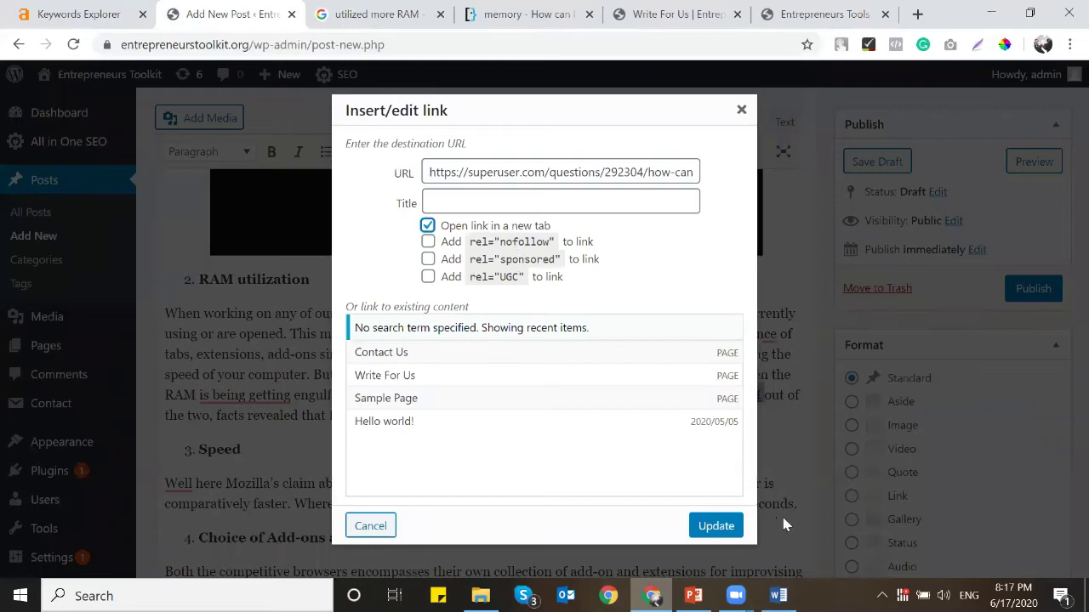
click(716, 526)
click(673, 388)
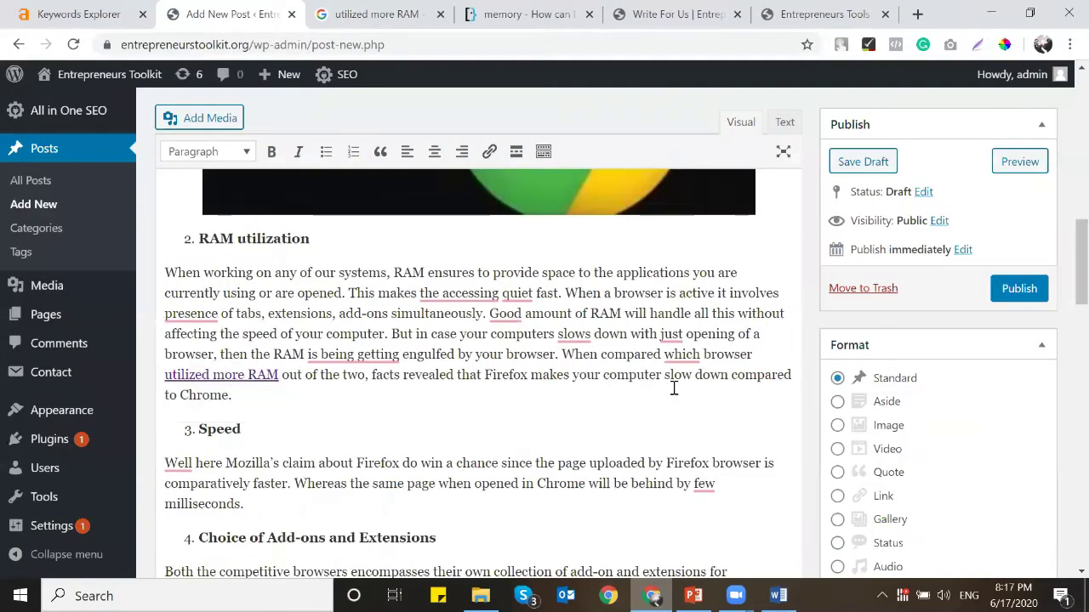
Step: Review the post's body and add a new category named "Technology" to the post
scroll(673, 388, up, 10)
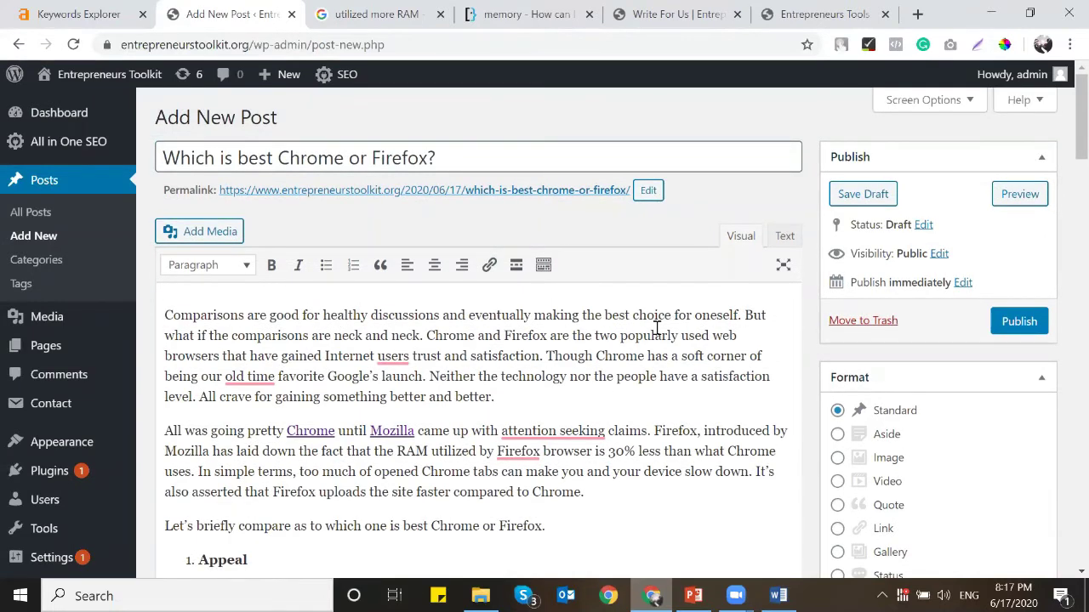
scroll(656, 327, down, 15)
scroll(656, 328, up, 8)
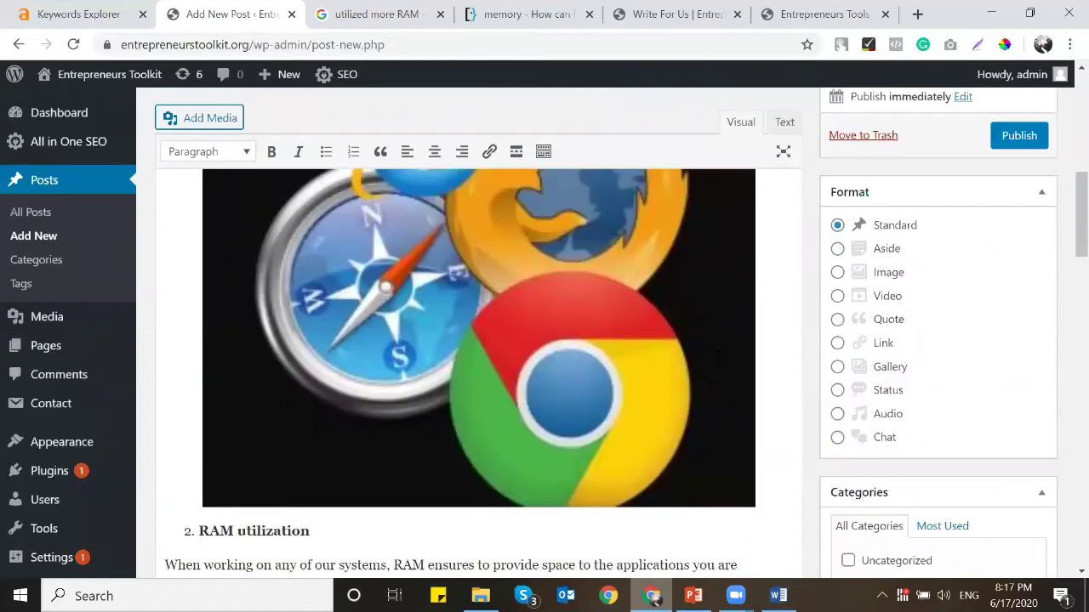
scroll(717, 357, down, 4)
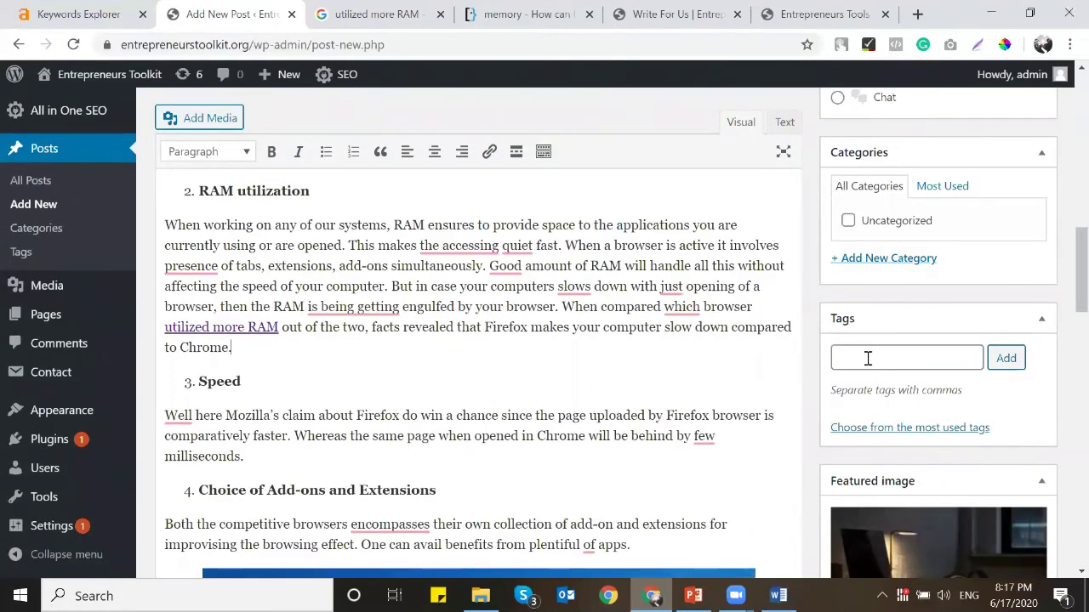
scroll(880, 430, up, 2)
click(880, 429)
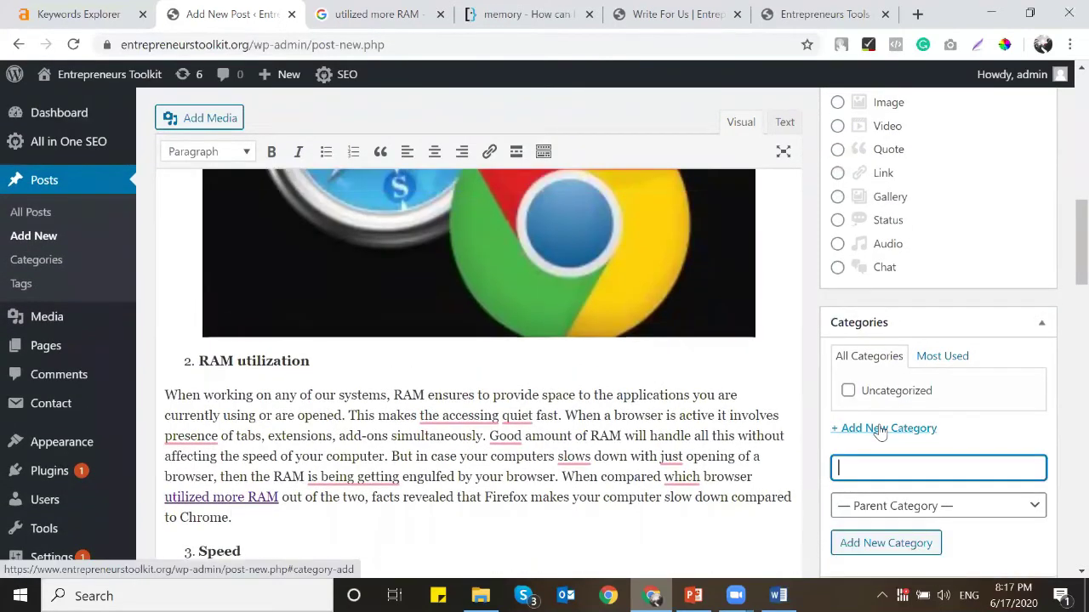
text(Technology)
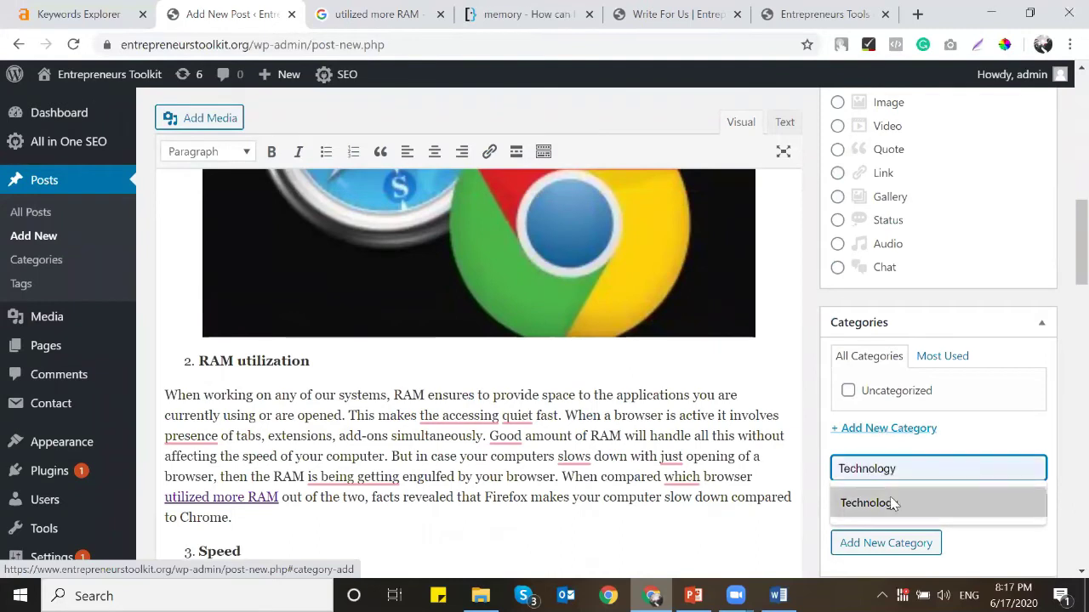
click(892, 503)
key(Return)
Step: Add three more new categories to the post: "browsers", "google chrome" and "firefox"
scroll(891, 421, down, 1)
click(881, 394)
text(browsers)
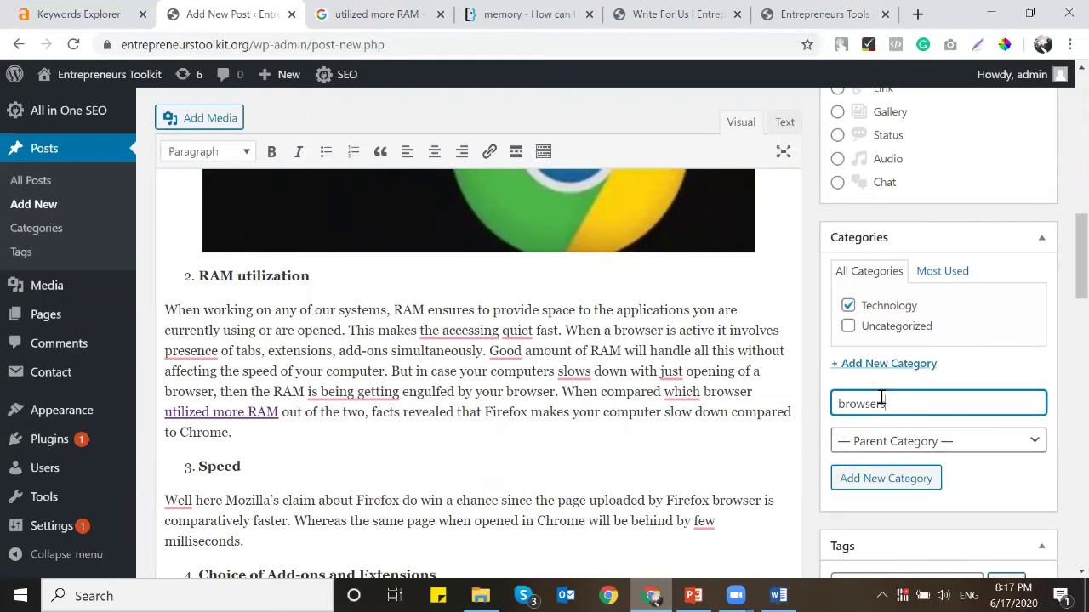
key(Return)
text(google chrome)
key(Return)
text(fire)
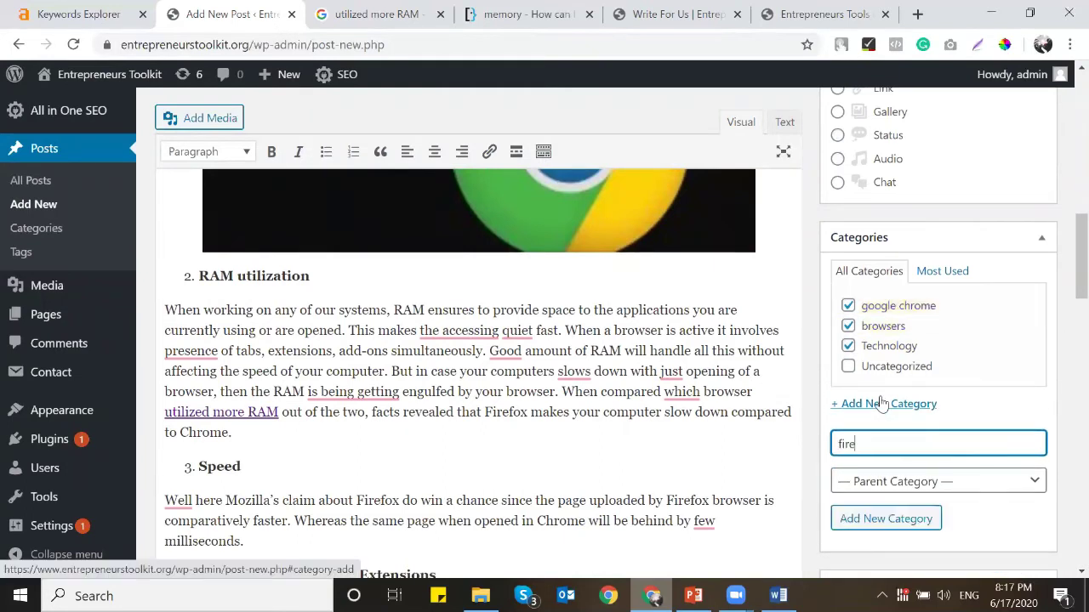
text(fox)
key(Return)
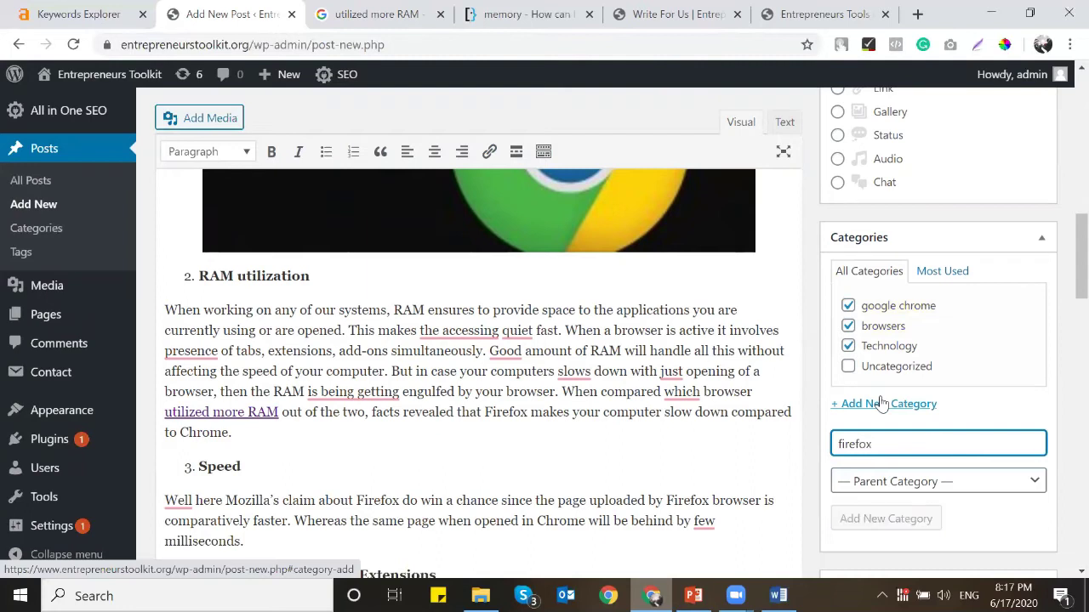
Step: Unassign the google chrome, browsers and Technology categories from the post, and open the site's Categories page in a new tab
click(893, 331)
click(886, 347)
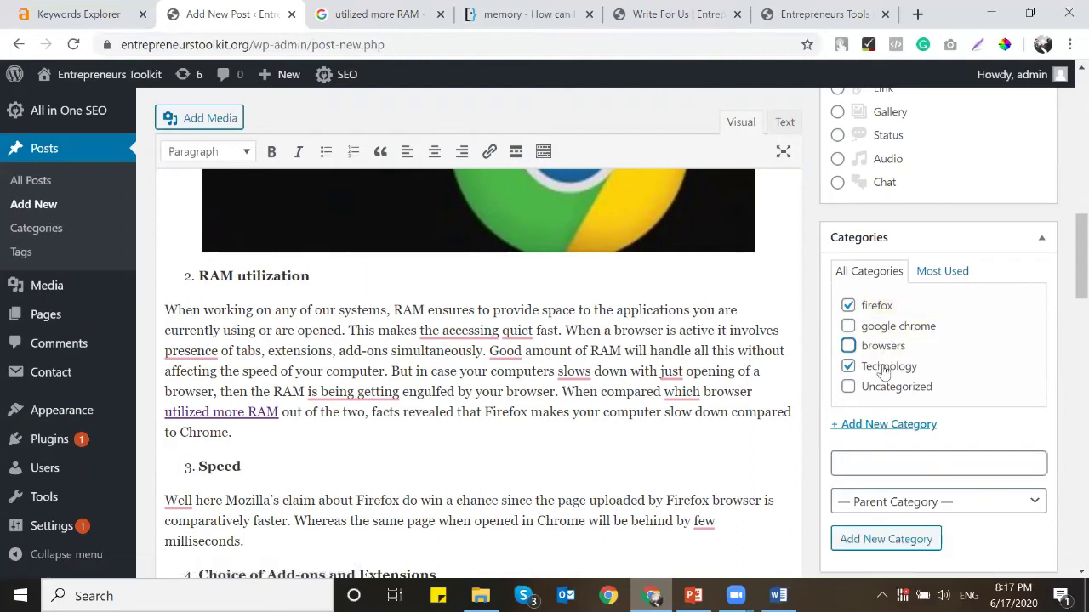
middle_click(37, 228)
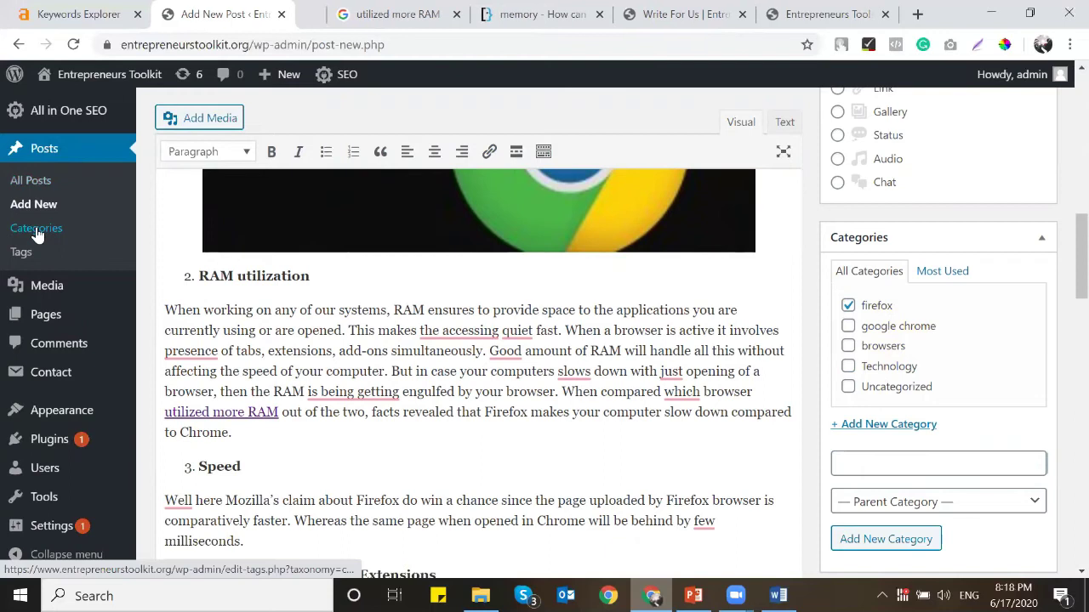
Step: Add the tags "google", "web browser", "chrome" and "firefox" to the post
scroll(840, 396, down, 1)
scroll(840, 396, down, 3)
click(893, 308)
text(google)
key(Return)
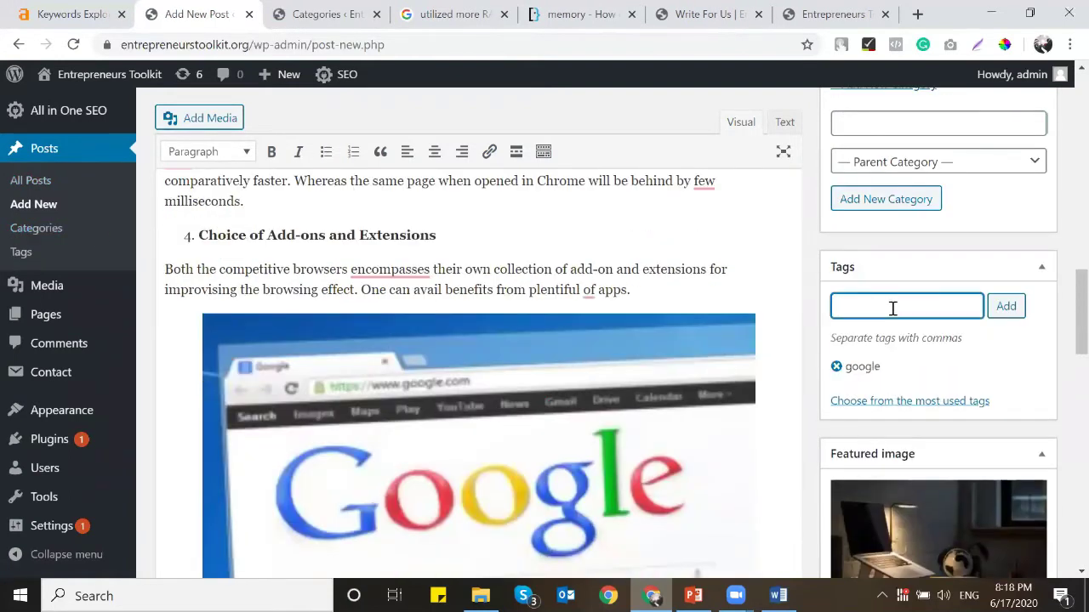
text(web browser)
key(Return)
text(chrome)
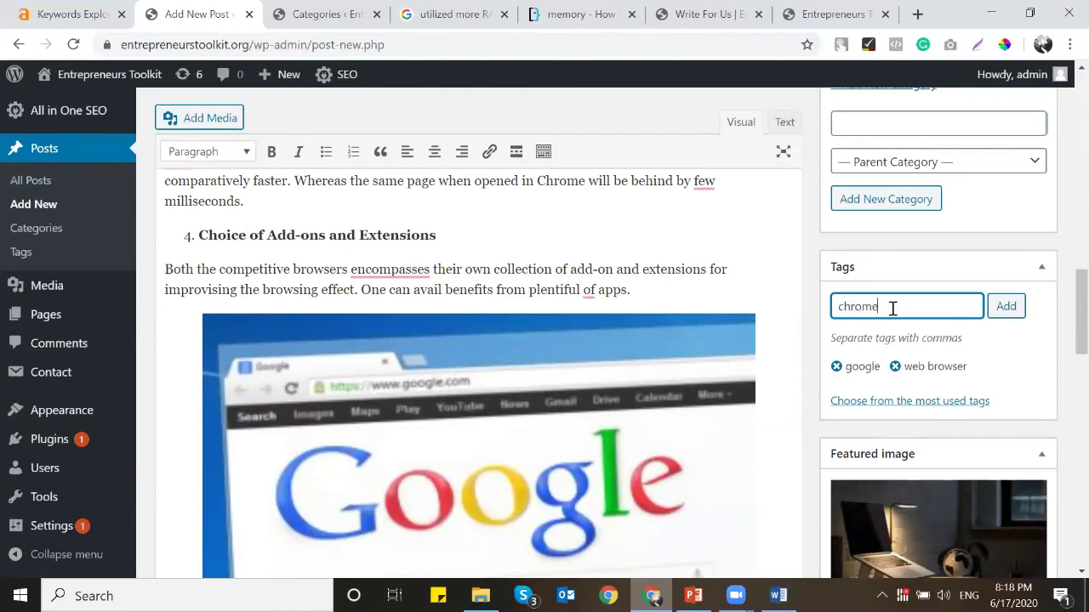
key(Return)
text(f)
key(Return)
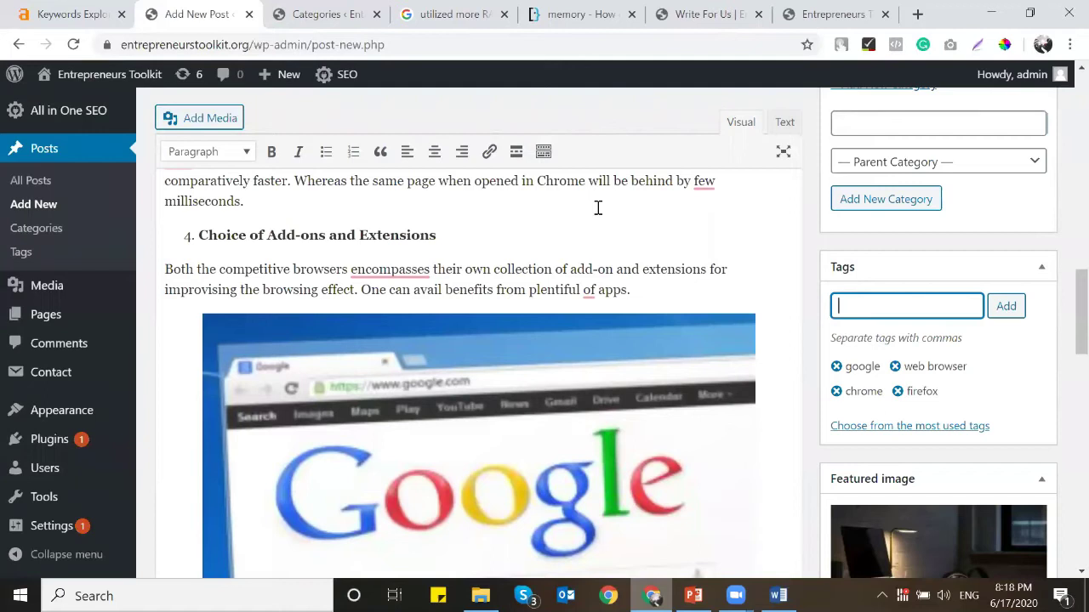
Step: Delete the firefox, browsers and google chrome categories from the site's category list
click(315, 15)
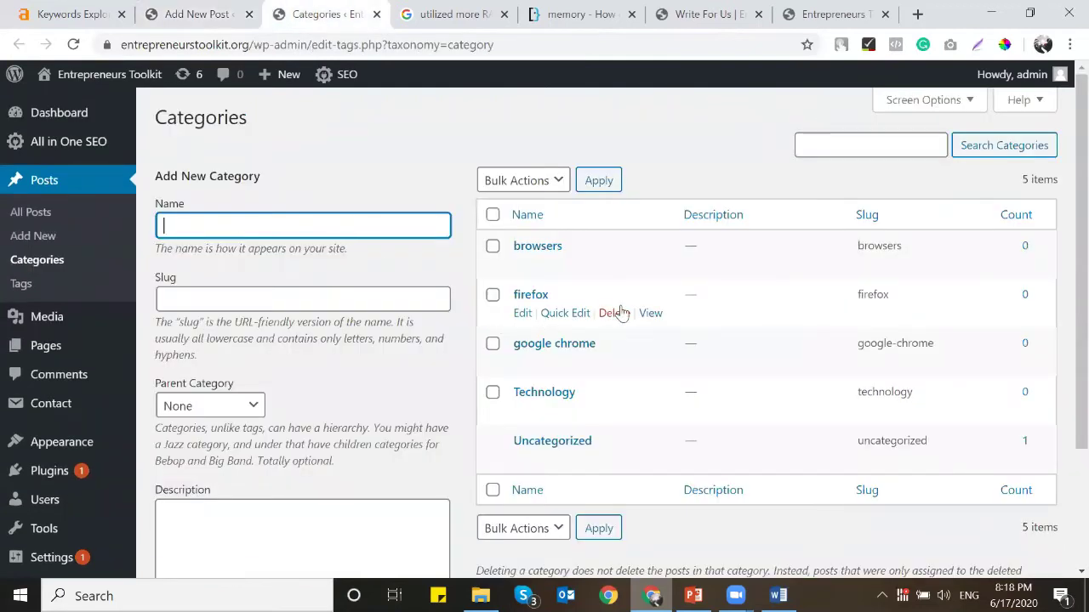
click(618, 314)
click(638, 180)
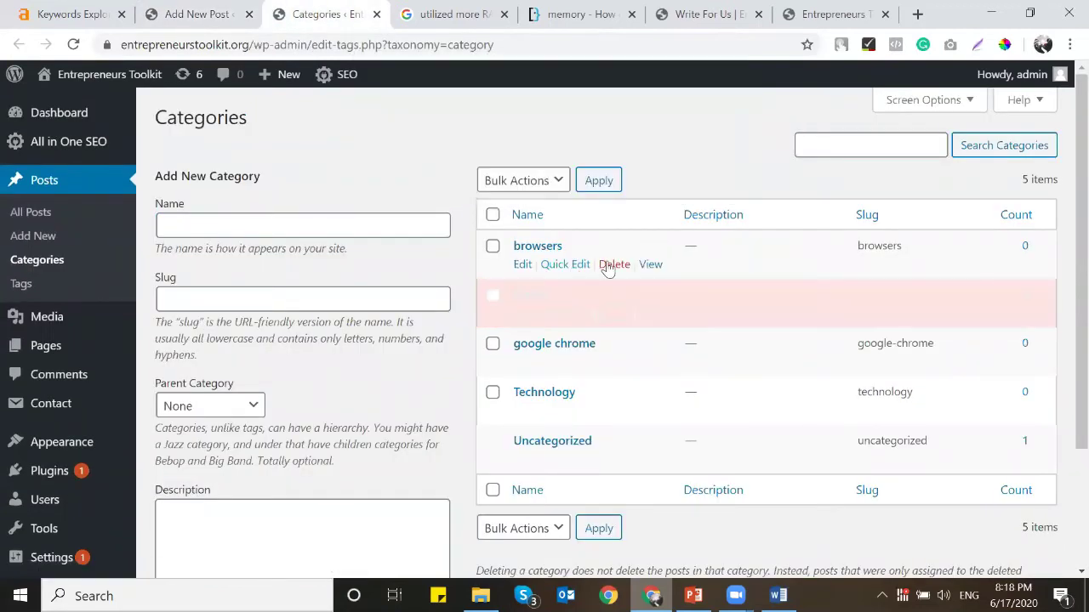
click(612, 265)
key(Return)
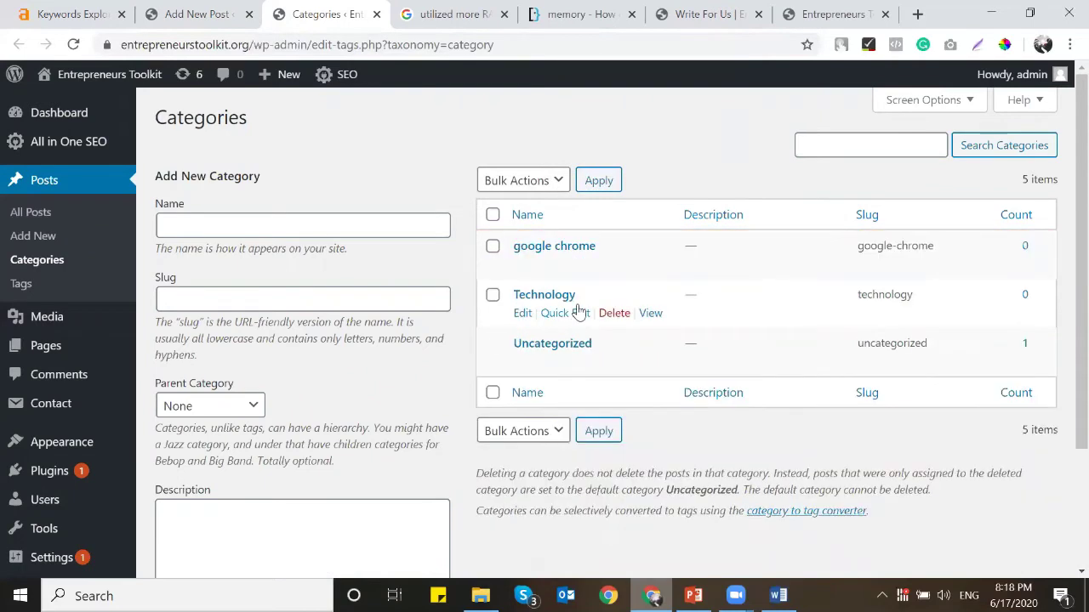
click(613, 265)
click(634, 180)
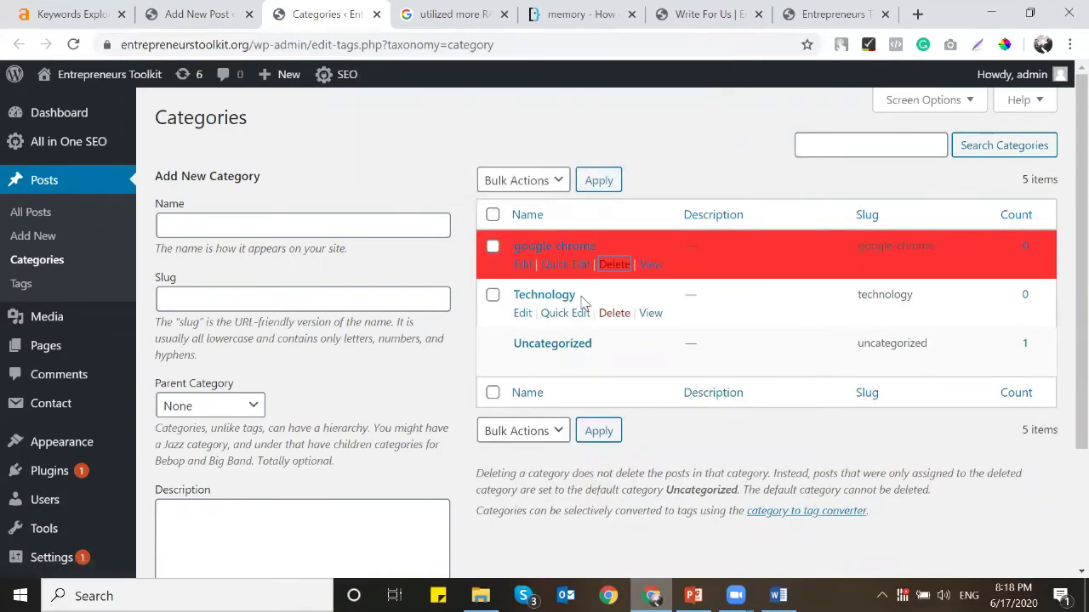
Step: Return to the post, look over its ending, tags and featured image, and save it as a draft
click(234, 9)
scroll(772, 272, down, 3)
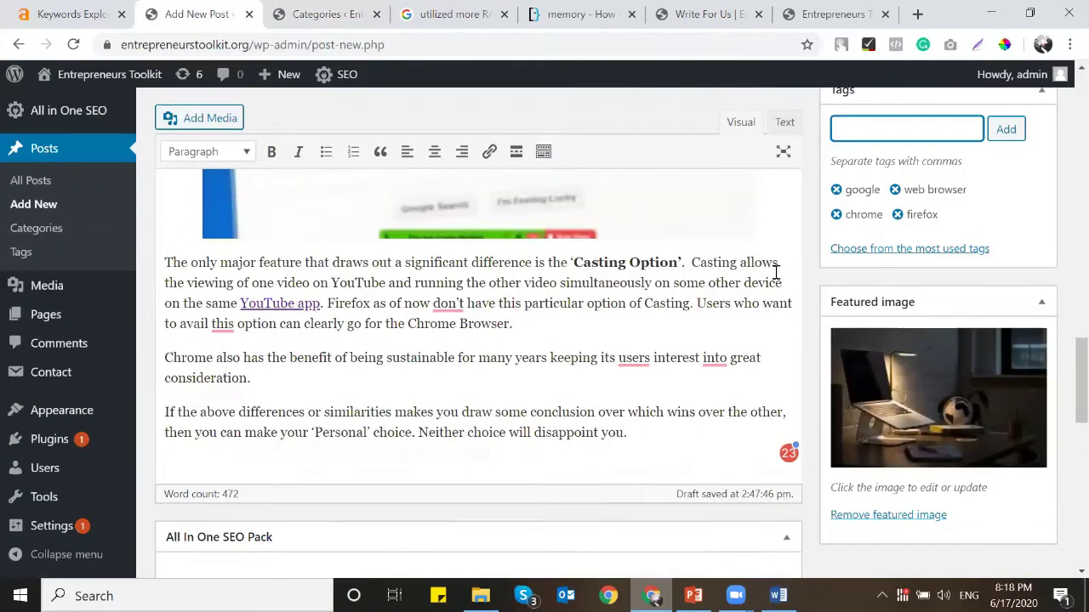
scroll(772, 272, up, 5)
scroll(790, 270, up, 3)
click(867, 164)
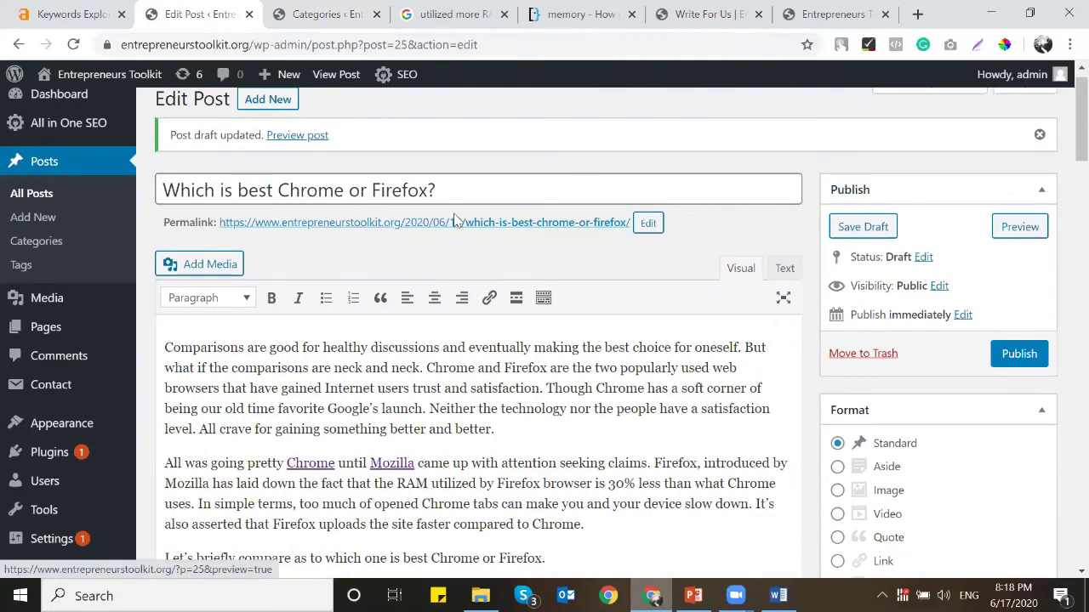
Step: Change the site's permalink structure to Post name and save the permalink settings
scroll(103, 292, down, 3)
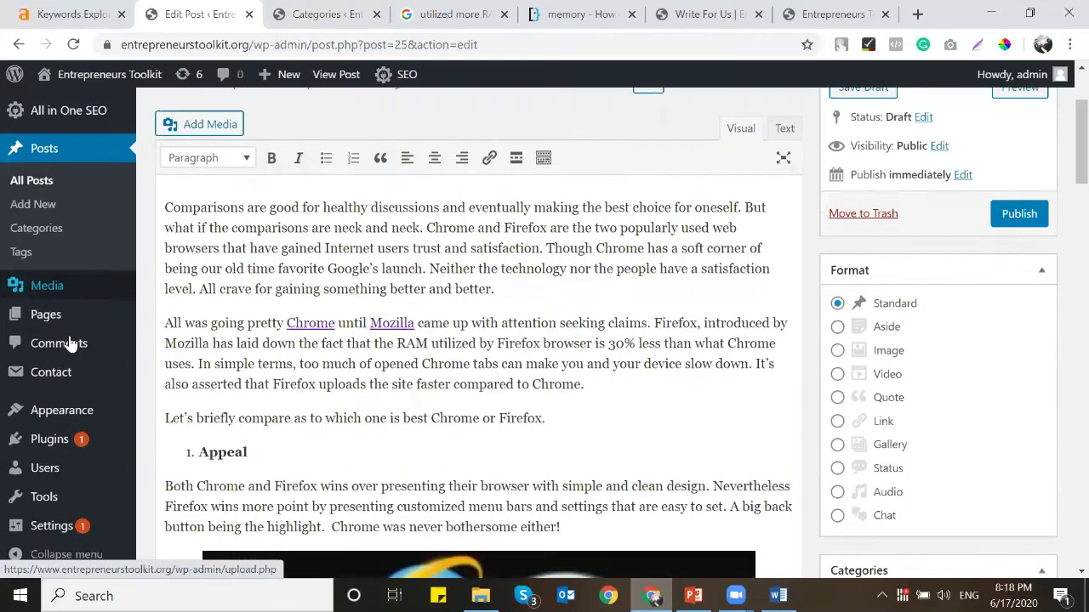
mouse_move(50, 525)
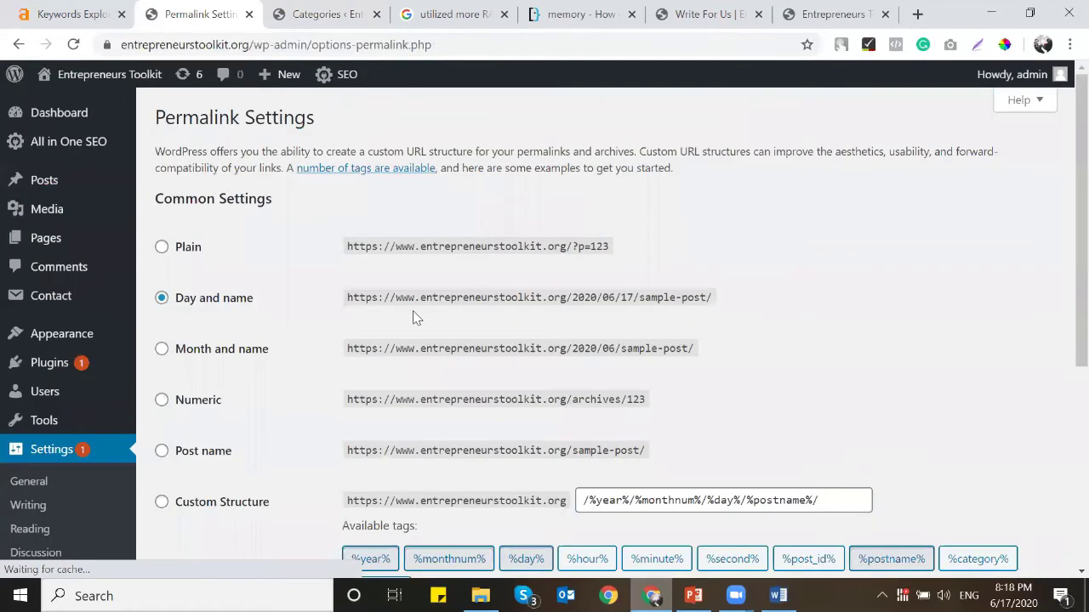
scroll(413, 315, down, 2)
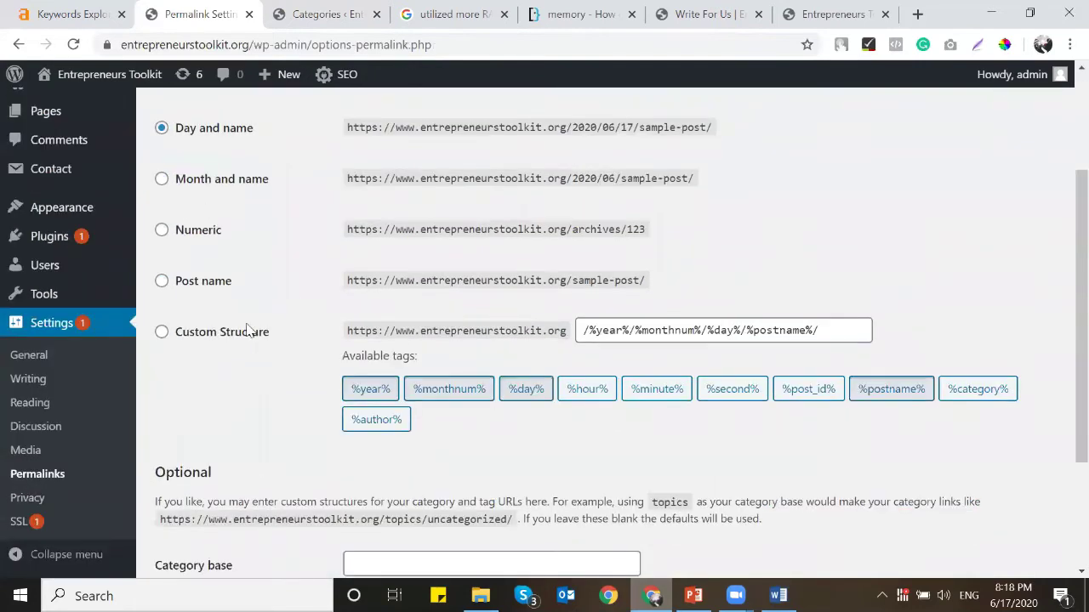
click(162, 281)
scroll(280, 301, down, 2)
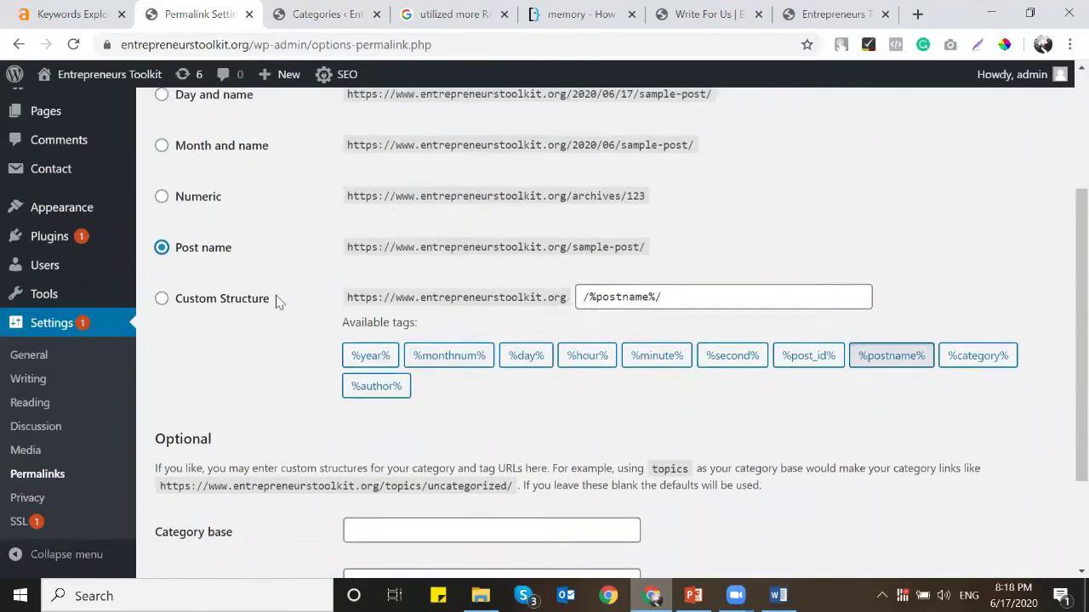
click(206, 490)
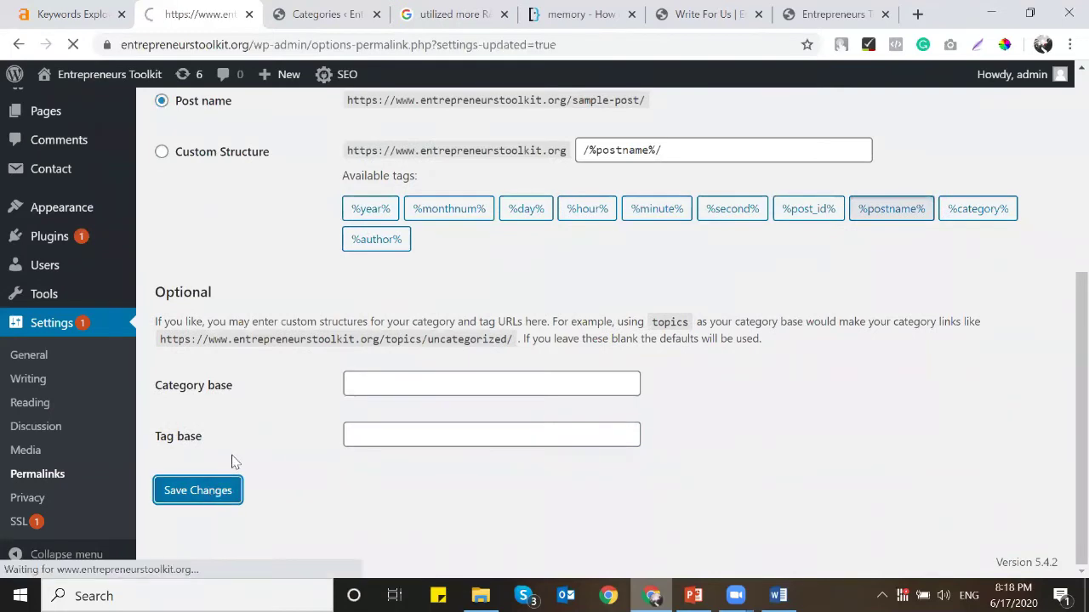
Step: Examine the example URL of the Post name permalink structure, especially its sample-post part
mouse_move(66, 187)
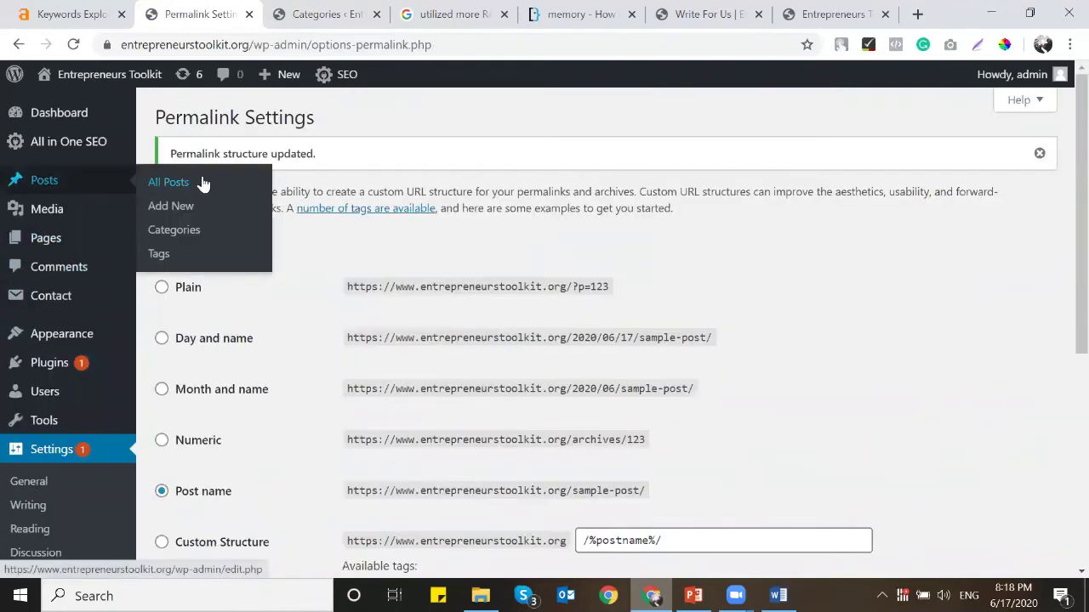
scroll(389, 349, down, 2)
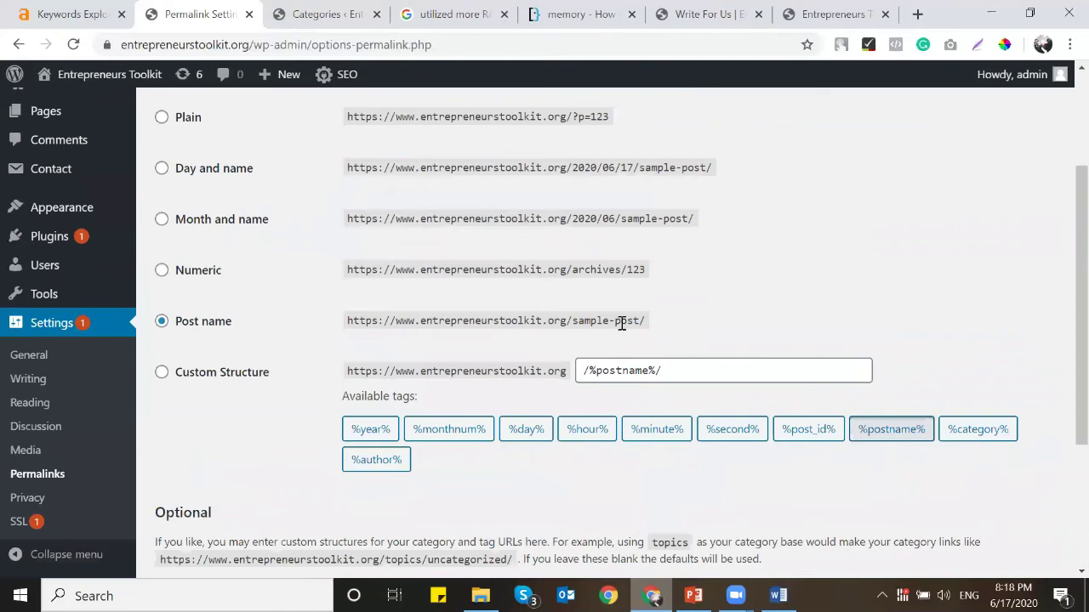
drag(686, 328, 454, 318)
scroll(253, 316, up, 1)
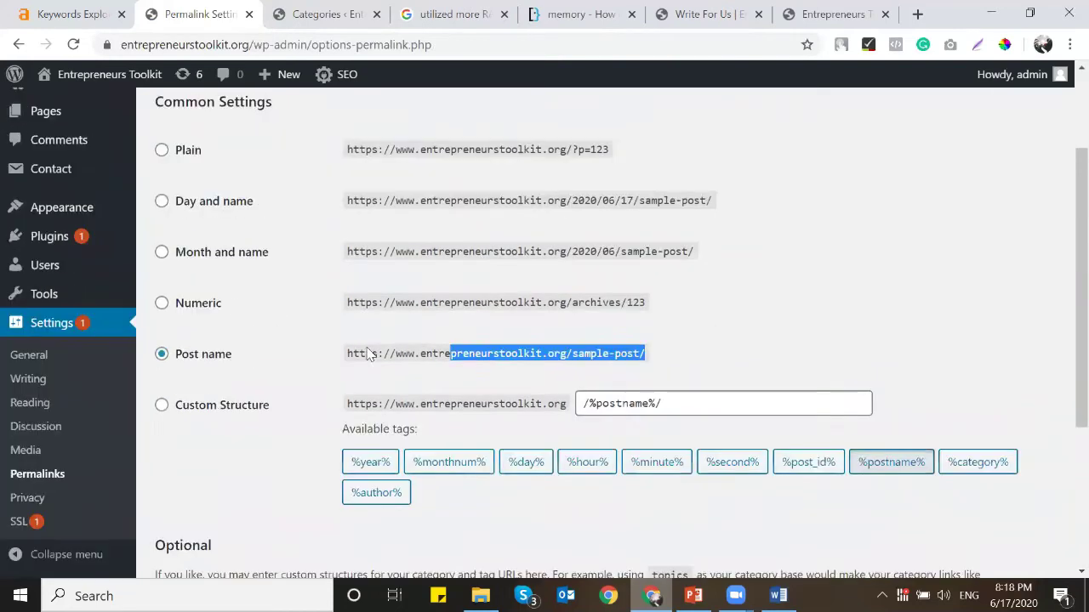
scroll(367, 354, down, 1)
click(553, 316)
drag(579, 322, 646, 329)
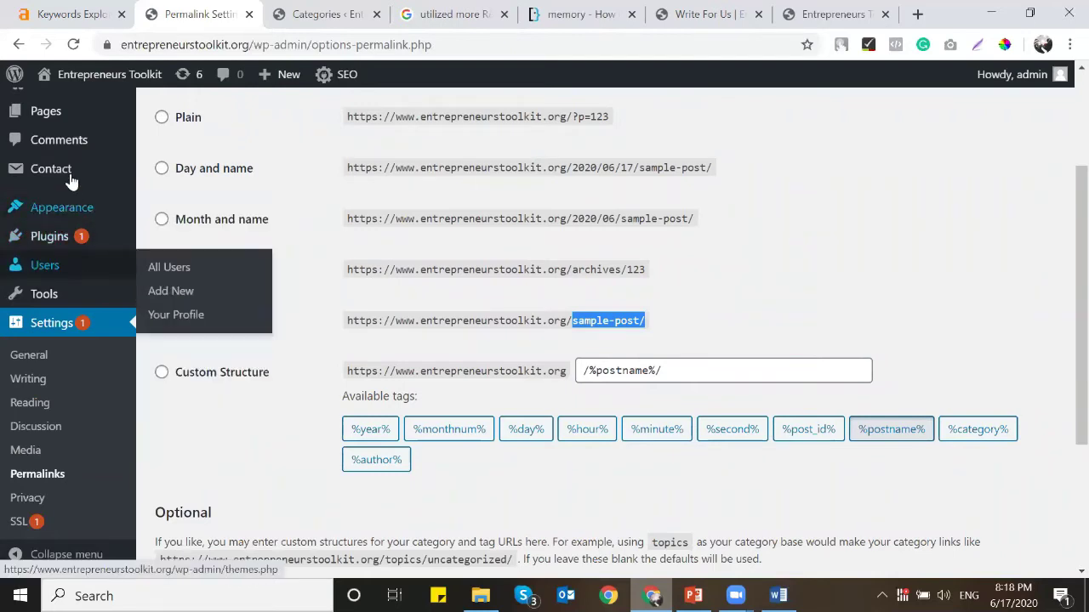
Step: Reopen the draft "Which is best Chrome or Firefox?" for editing from the list of all posts
scroll(72, 186, up, 2)
mouse_move(71, 185)
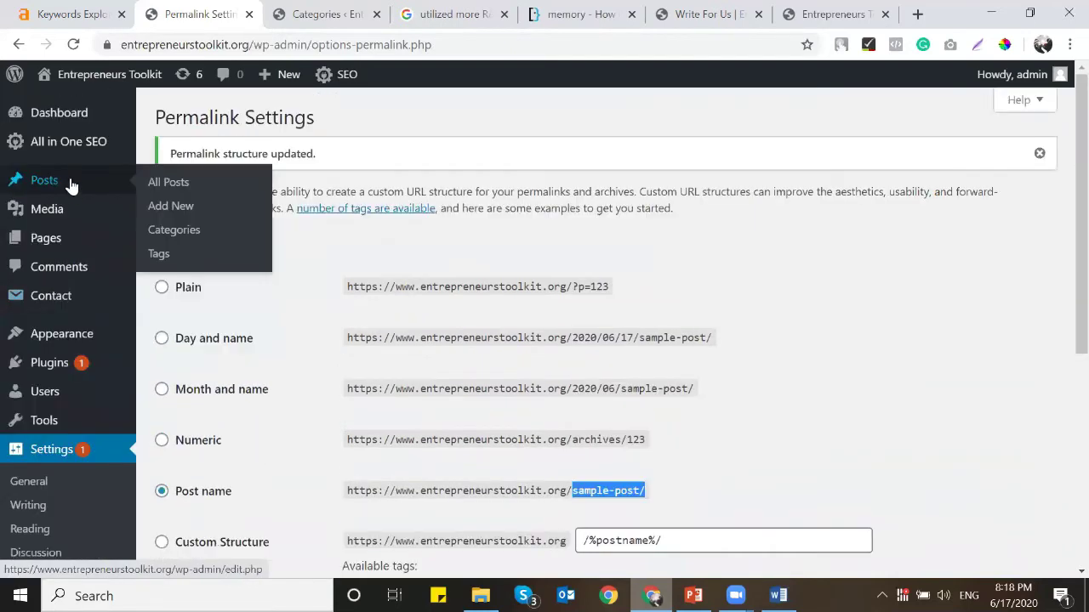
click(166, 181)
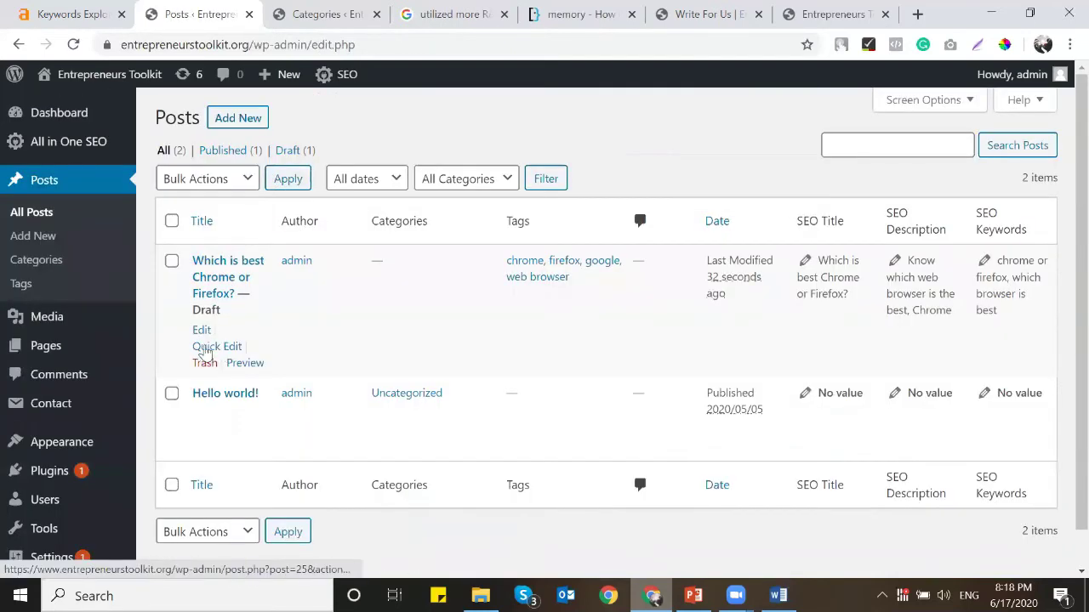
click(201, 331)
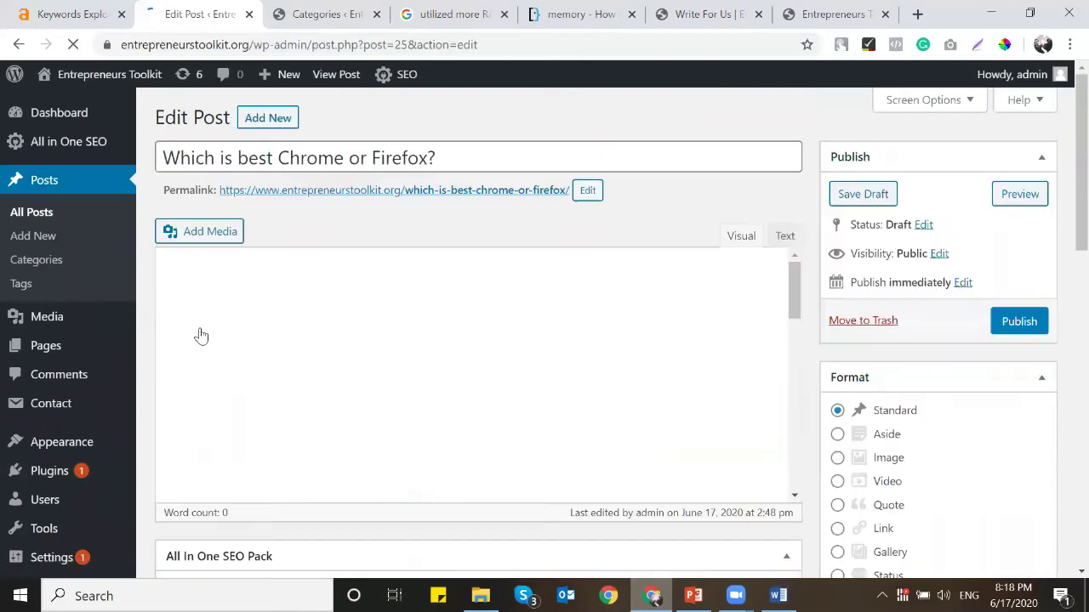
Step: Assign the Technology category to the post, check its permalink and content, and save the draft
scroll(895, 316, down, 4)
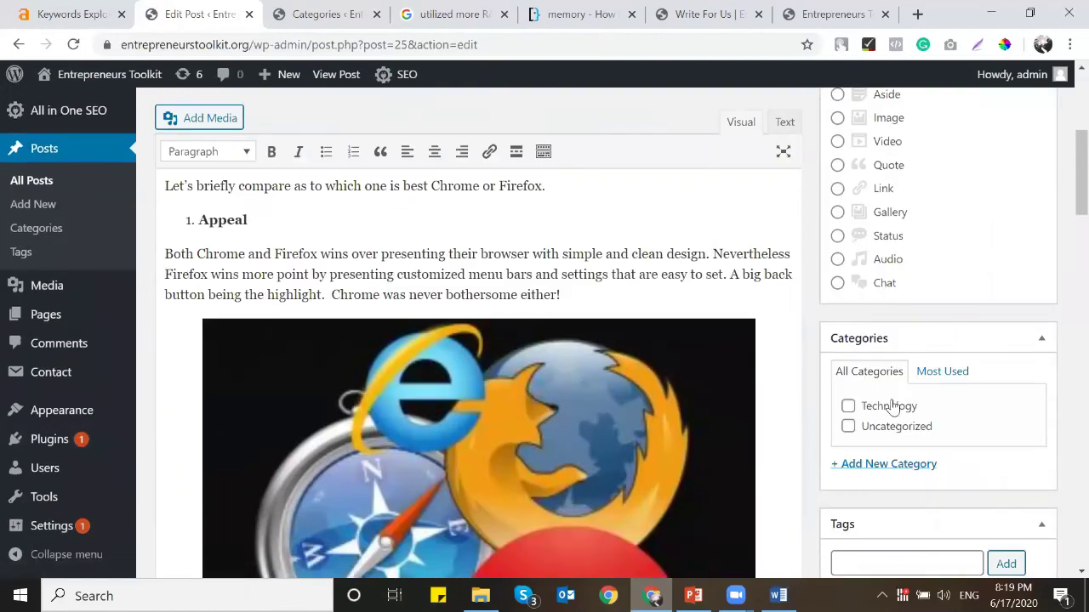
scroll(557, 306, up, 2)
scroll(557, 307, down, 3)
scroll(357, 287, up, 6)
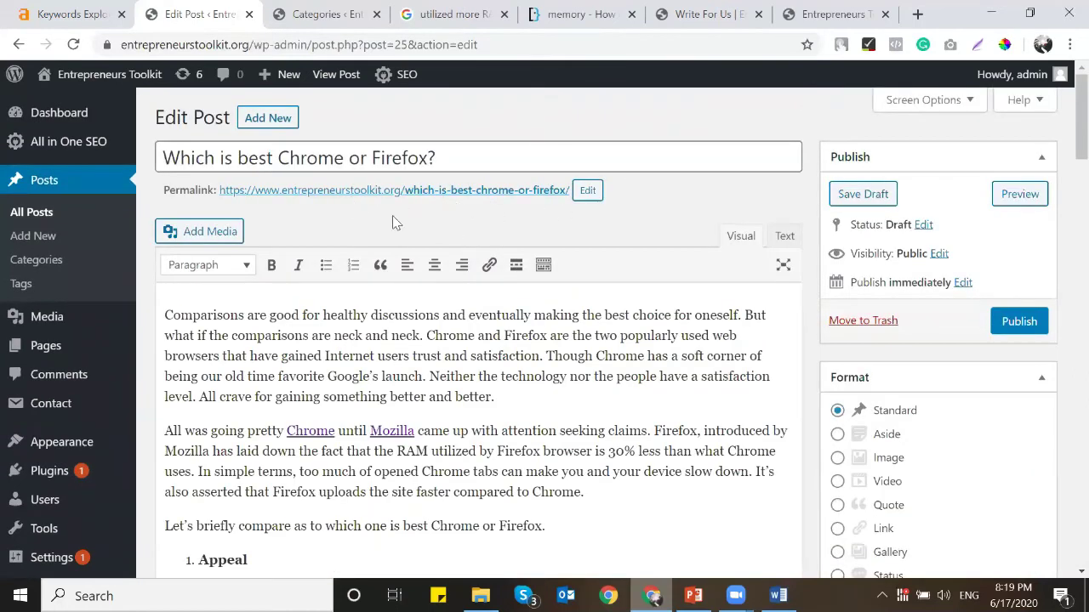
scroll(392, 223, down, 15)
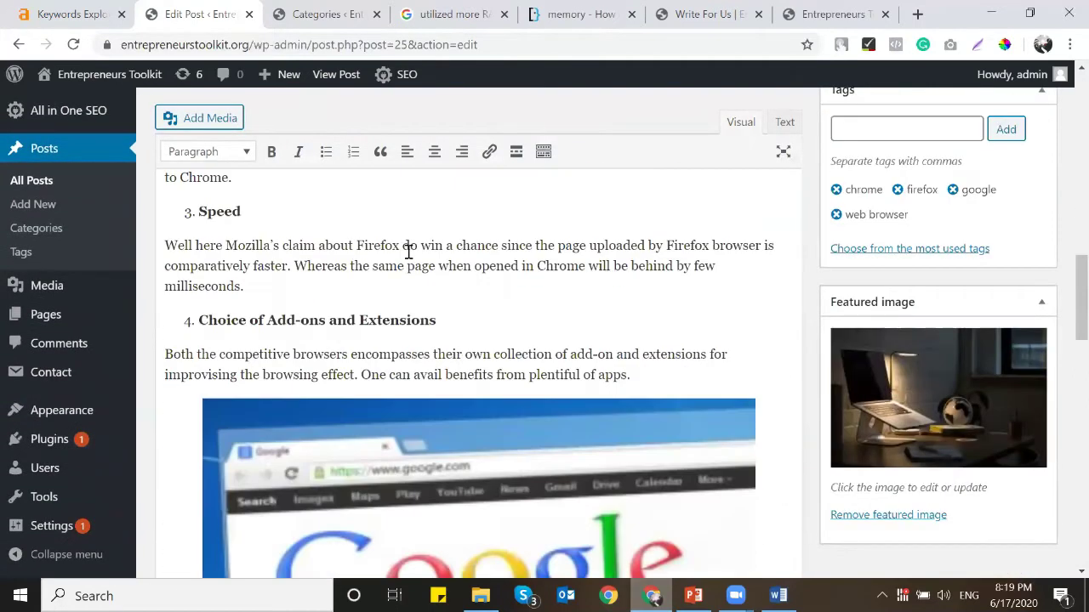
scroll(406, 250, down, 8)
scroll(936, 242, up, 7)
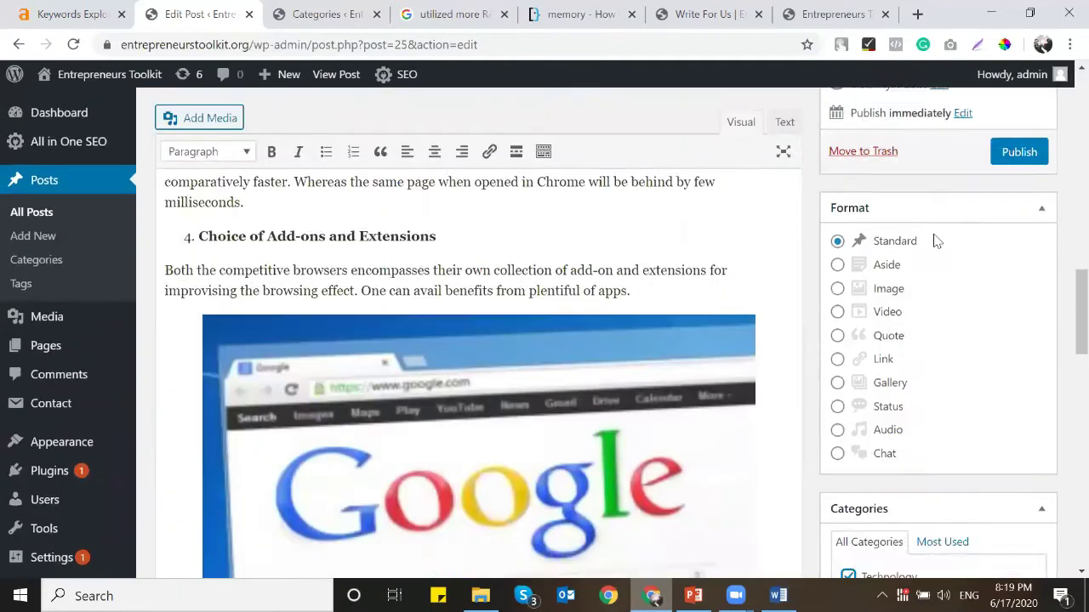
scroll(935, 241, up, 1)
click(859, 114)
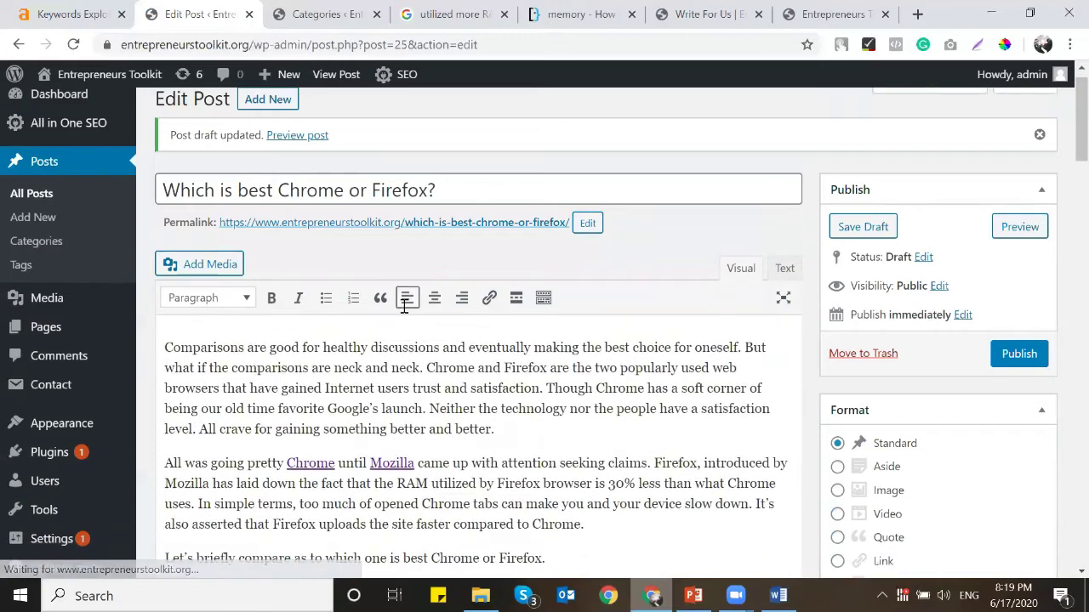
Step: Search the plugin directory for "table of contents", and install and activate Easy Table of Contents
scroll(404, 306, down, 5)
scroll(404, 307, down, 6)
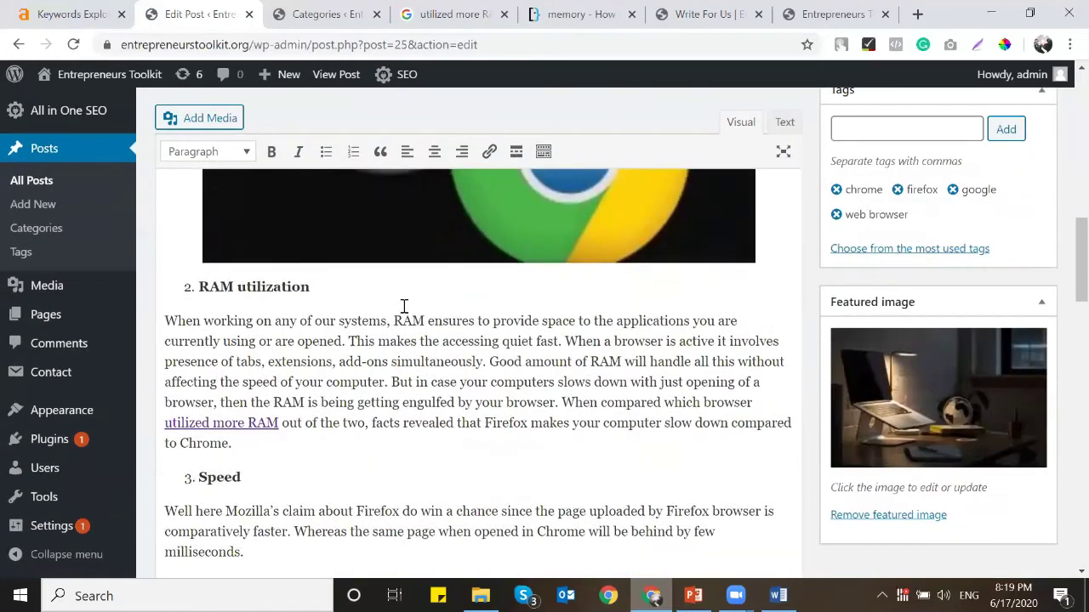
mouse_move(65, 445)
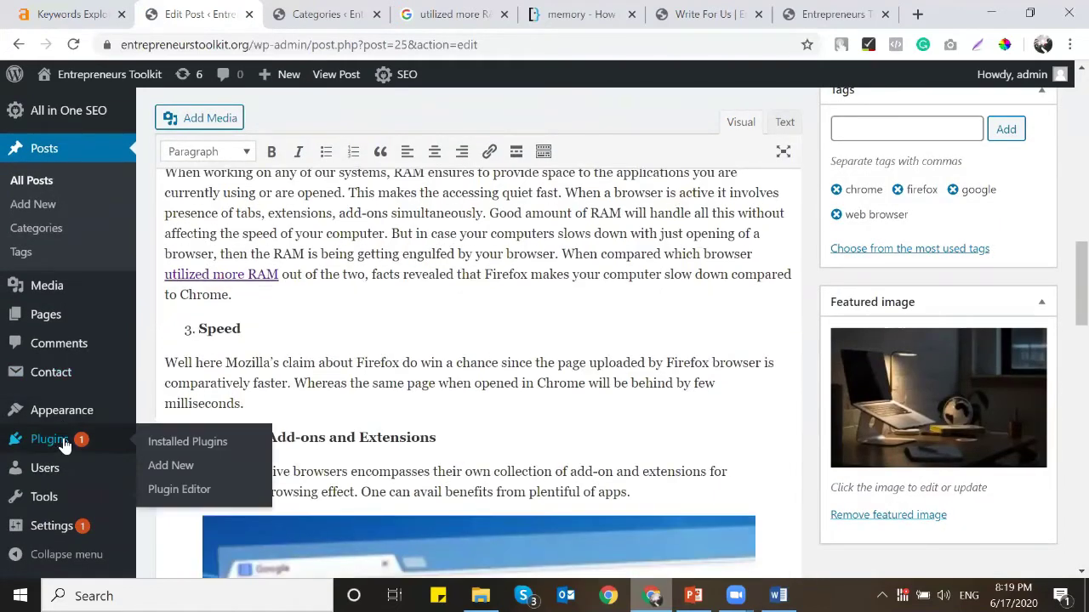
click(181, 466)
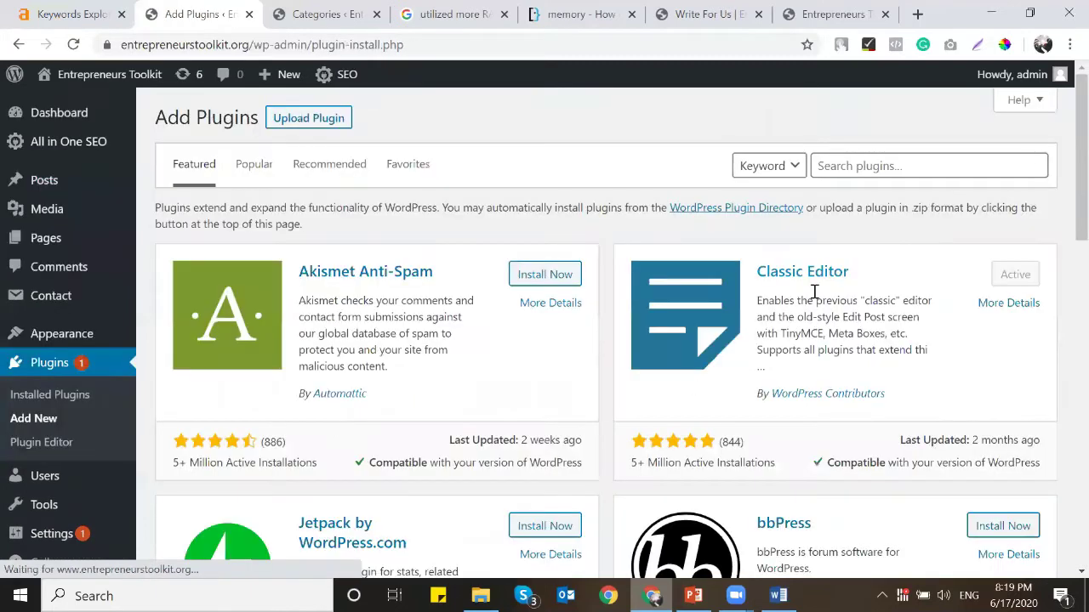
text(table of con)
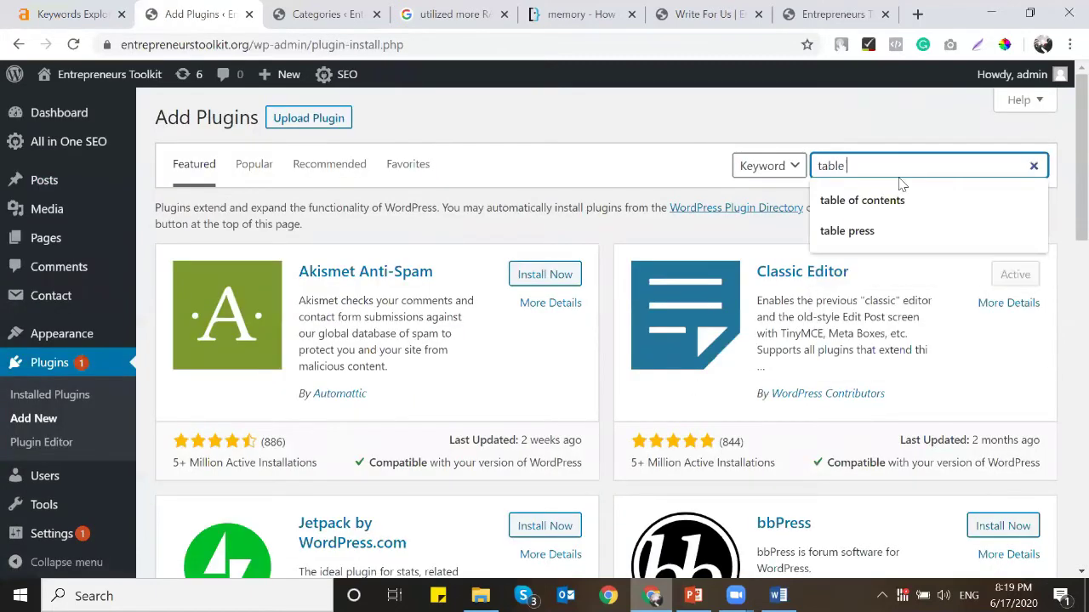
text(tents)
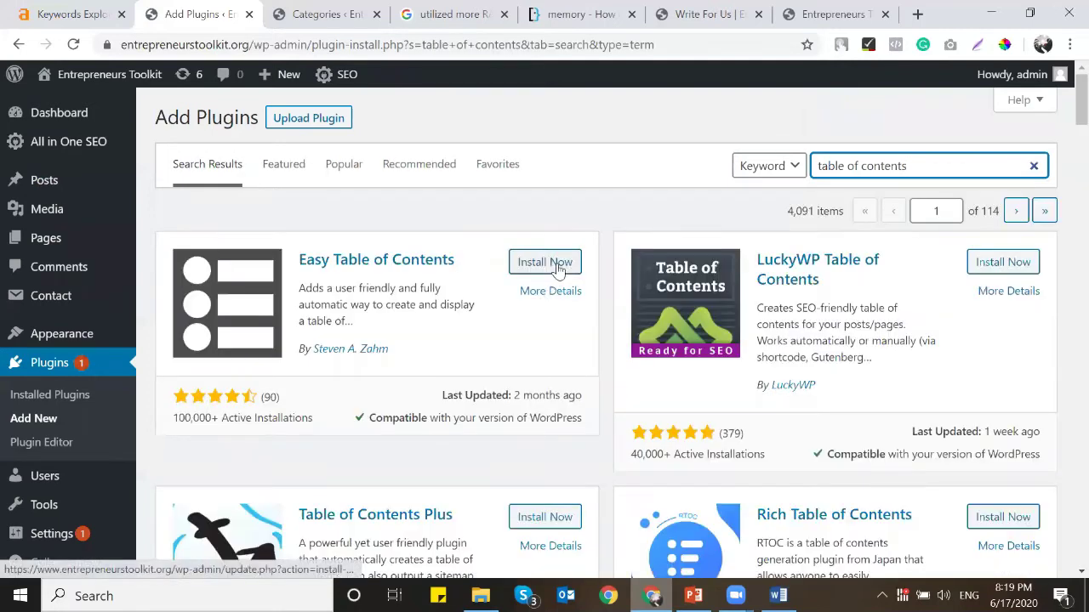
click(554, 266)
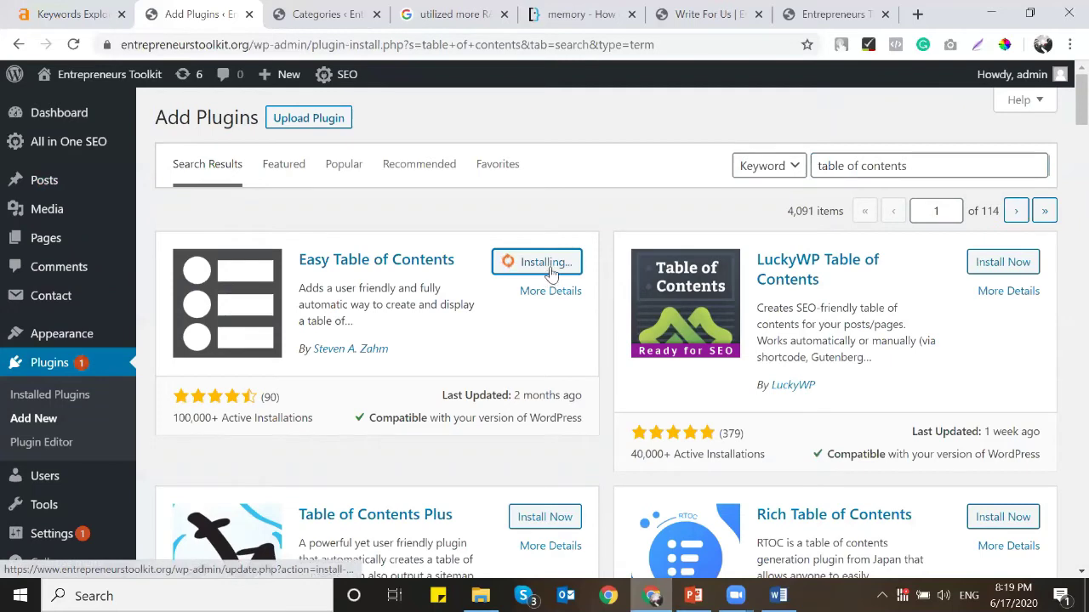
click(551, 265)
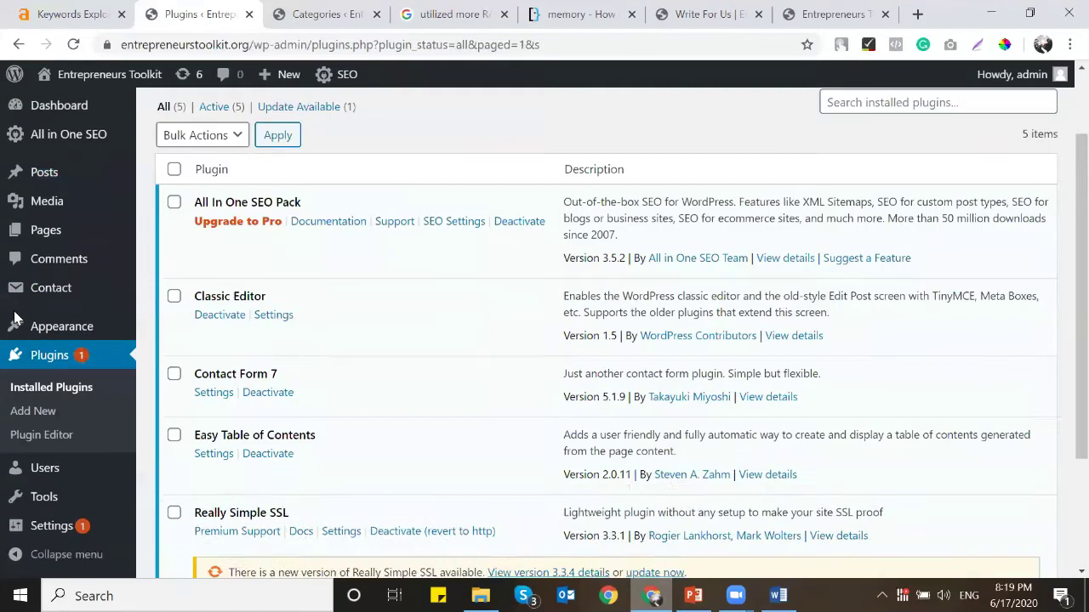
Step: Open the settings of the Easy Table of Contents plugin and set the table's position to Top
scroll(230, 259, down, 1)
click(223, 379)
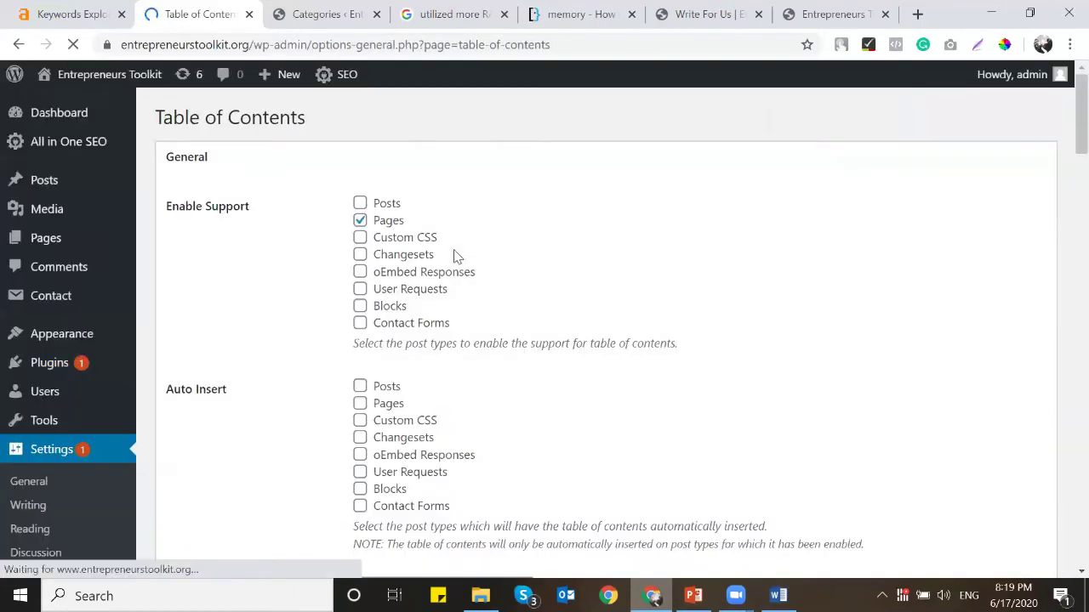
scroll(453, 255, down, 1)
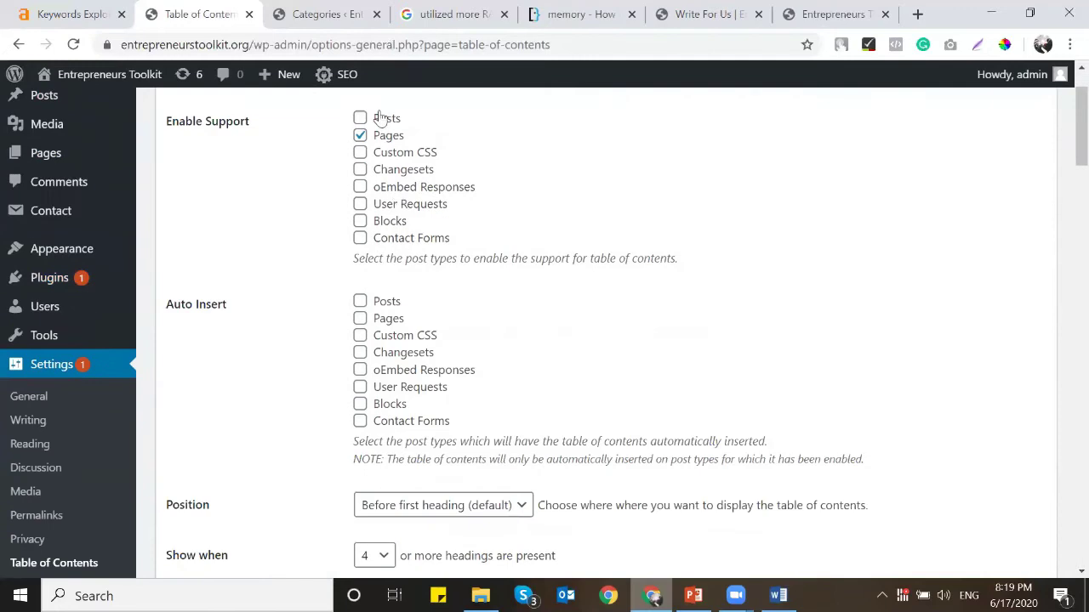
scroll(423, 160, down, 3)
click(423, 256)
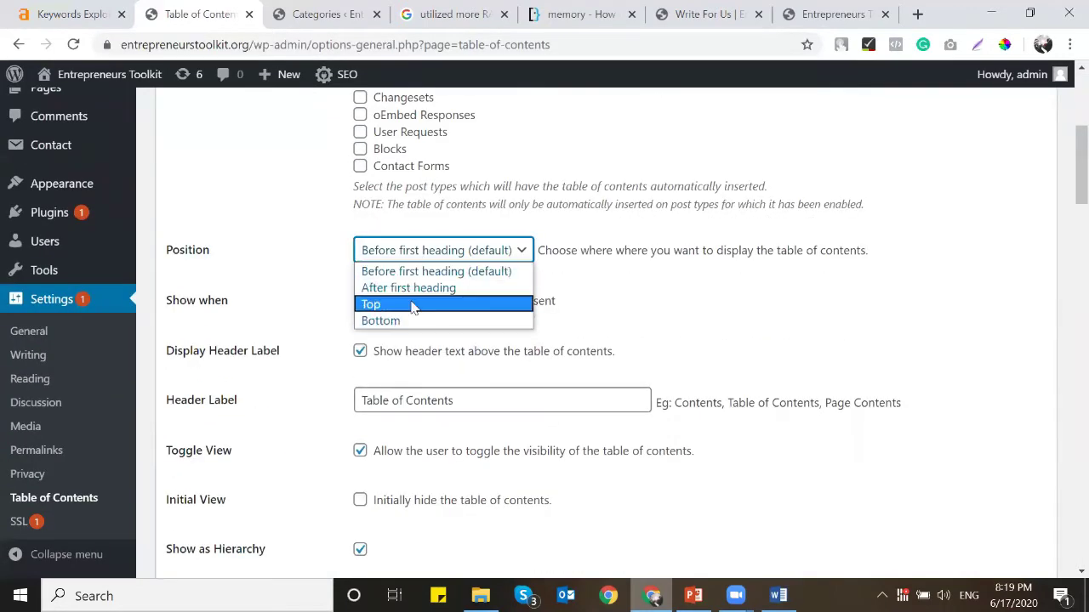
click(415, 304)
Step: Set the table of contents' Counter option to None
scroll(415, 274, down, 2)
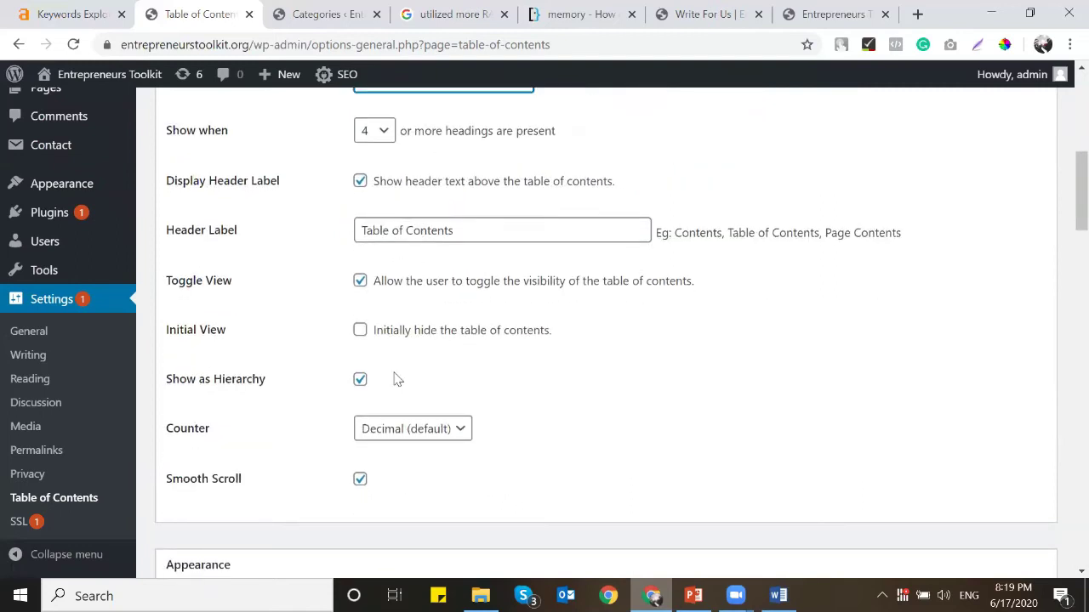
scroll(394, 379, down, 1)
click(409, 343)
click(379, 413)
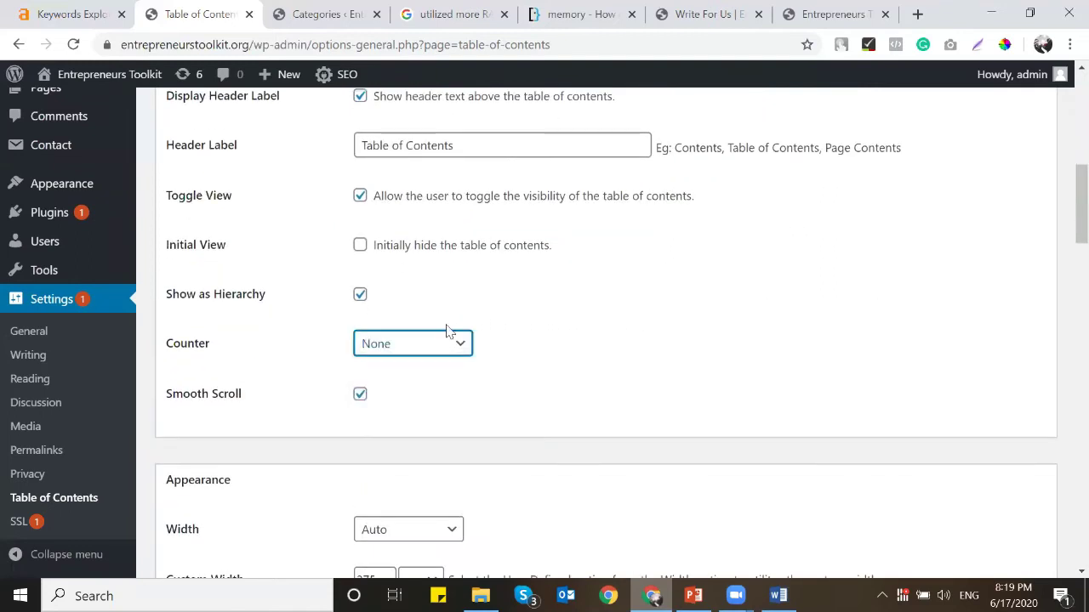
Step: Save the changed Easy Table of Contents plugin settings
scroll(447, 328, down, 3)
scroll(448, 332, down, 15)
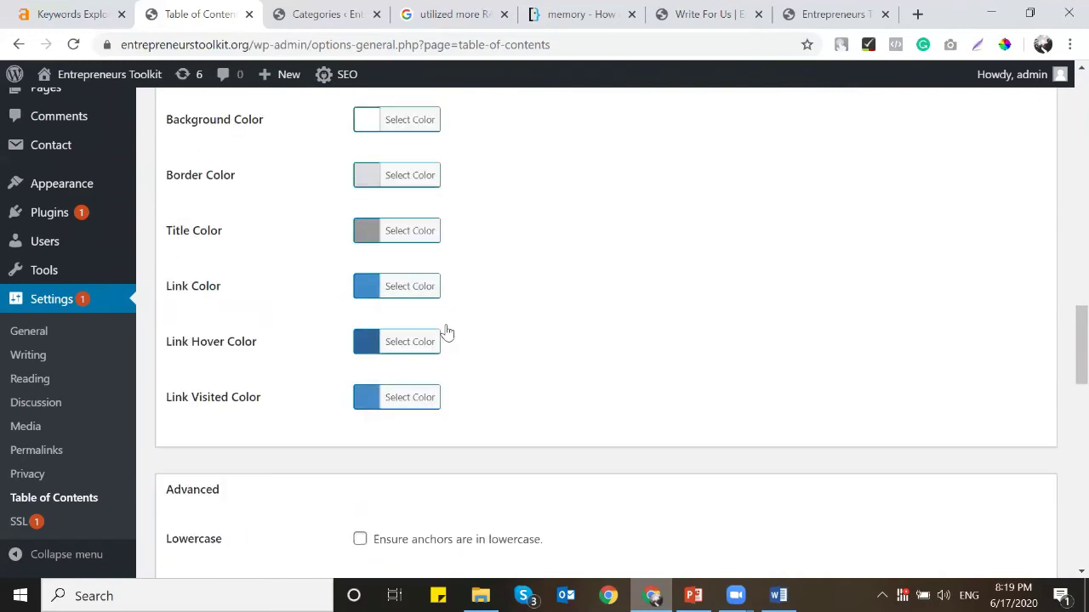
scroll(228, 443, down, 5)
click(194, 489)
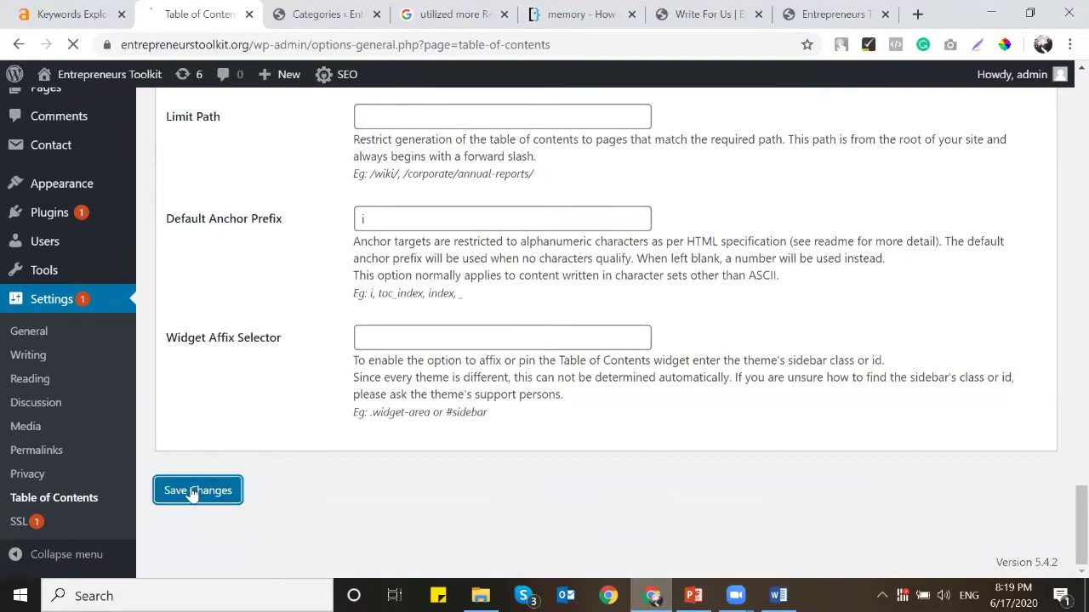
Step: Open the draft post "Which is best Chrome or Firefox?" for editing from the list of all posts
scroll(51, 256, up, 5)
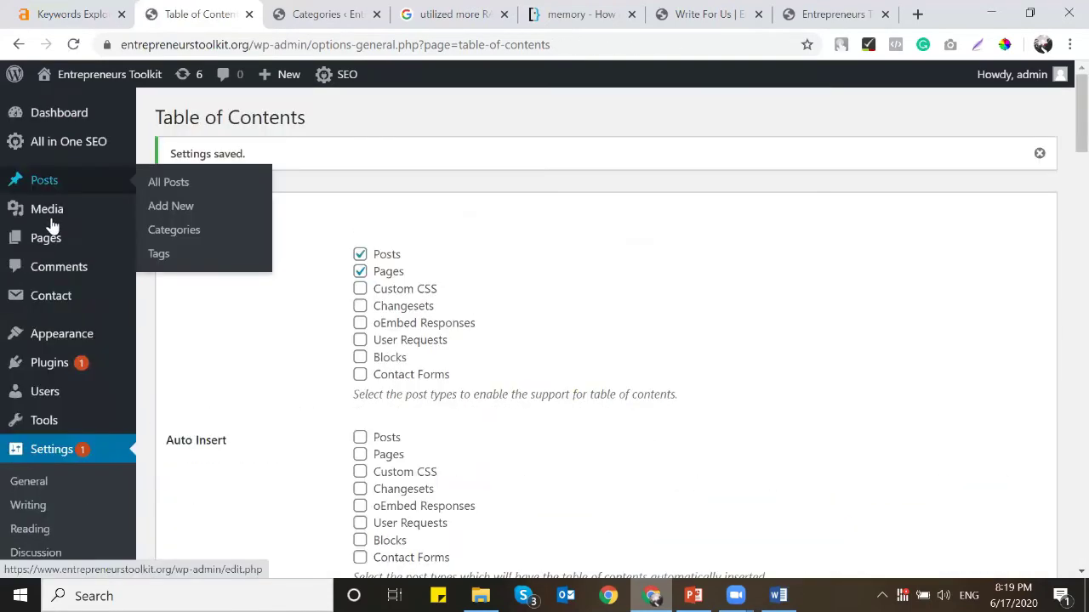
mouse_move(66, 182)
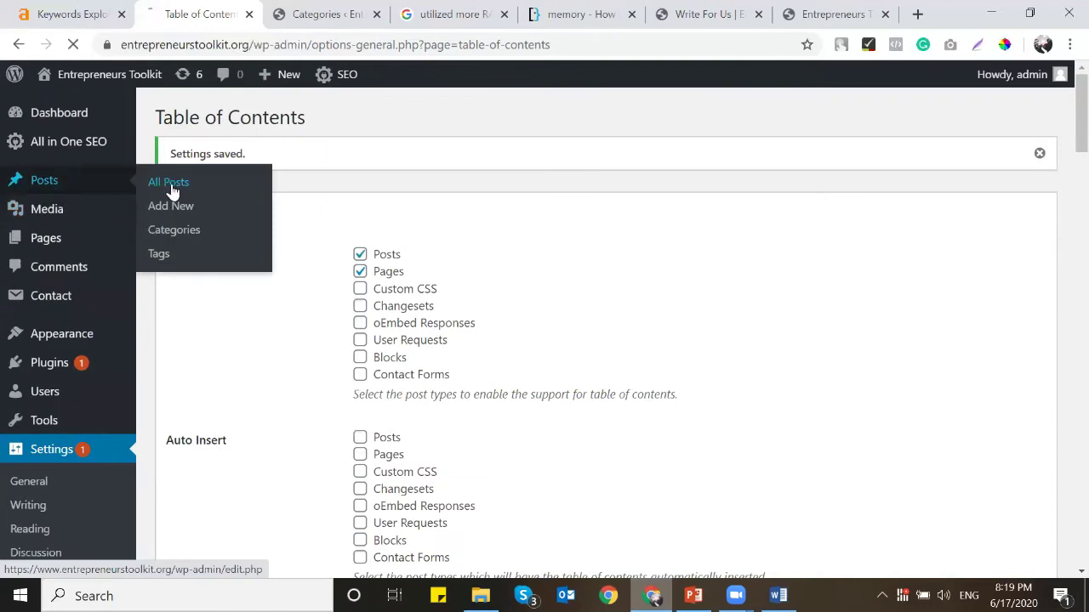
click(171, 186)
click(211, 454)
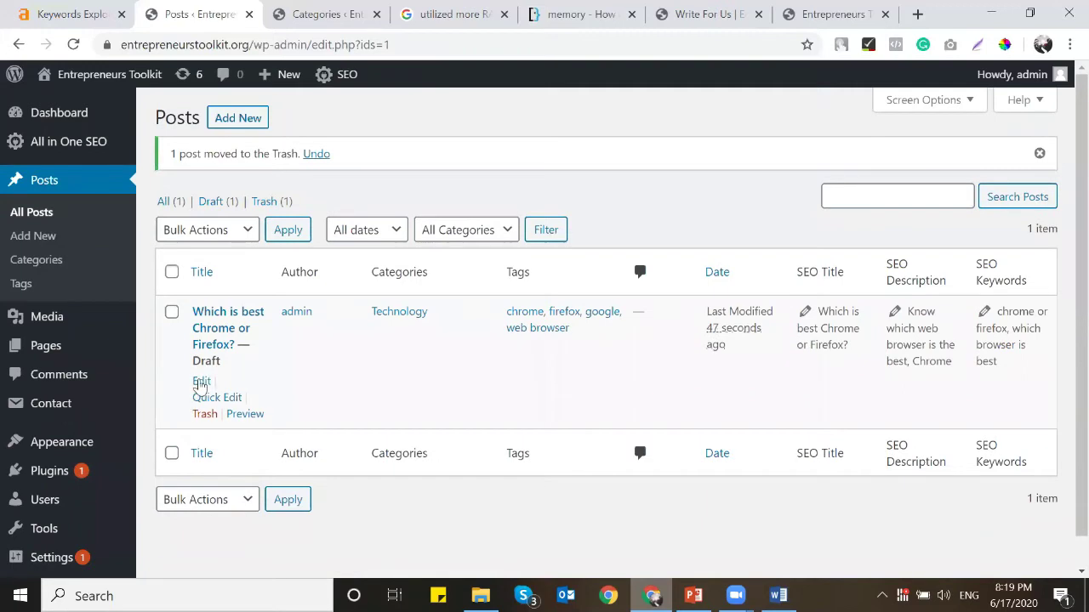
click(201, 382)
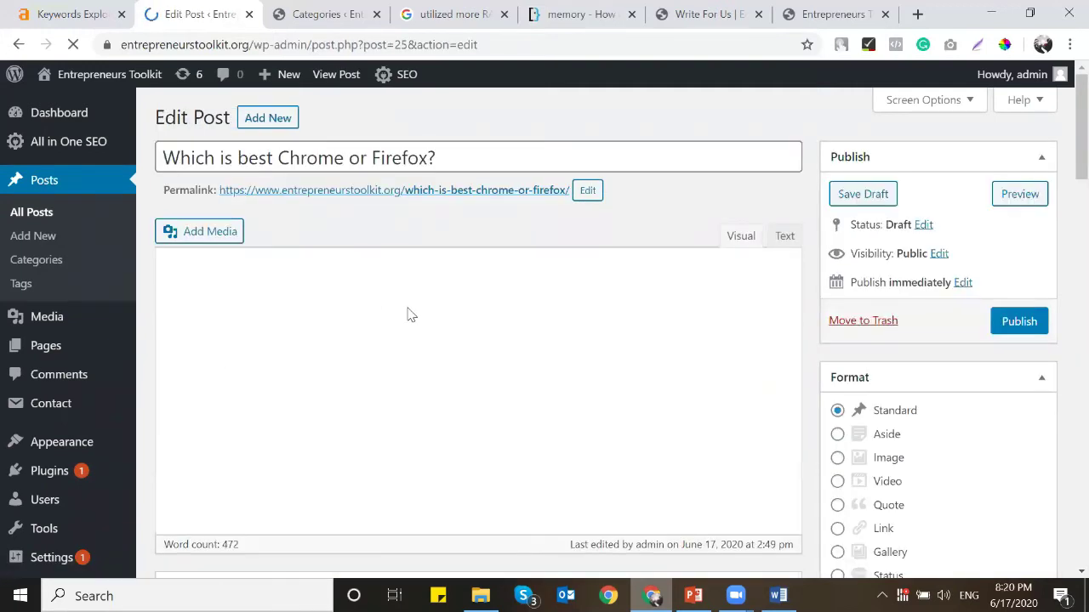
Step: Enable the "Insert table of contents" option for this post
scroll(408, 310, down, 6)
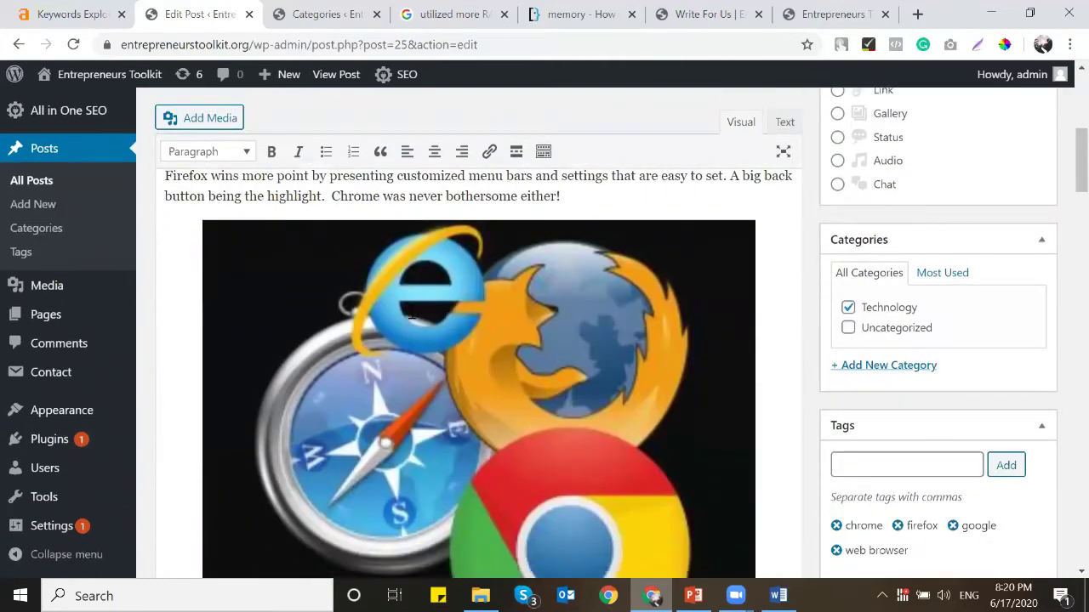
scroll(413, 315, down, 20)
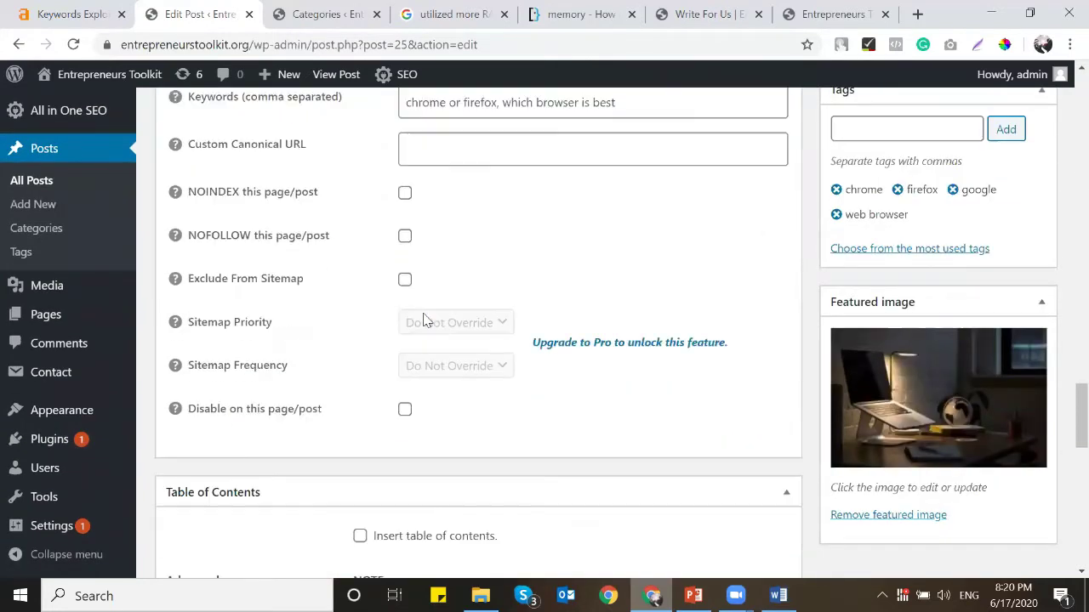
scroll(425, 319, down, 5)
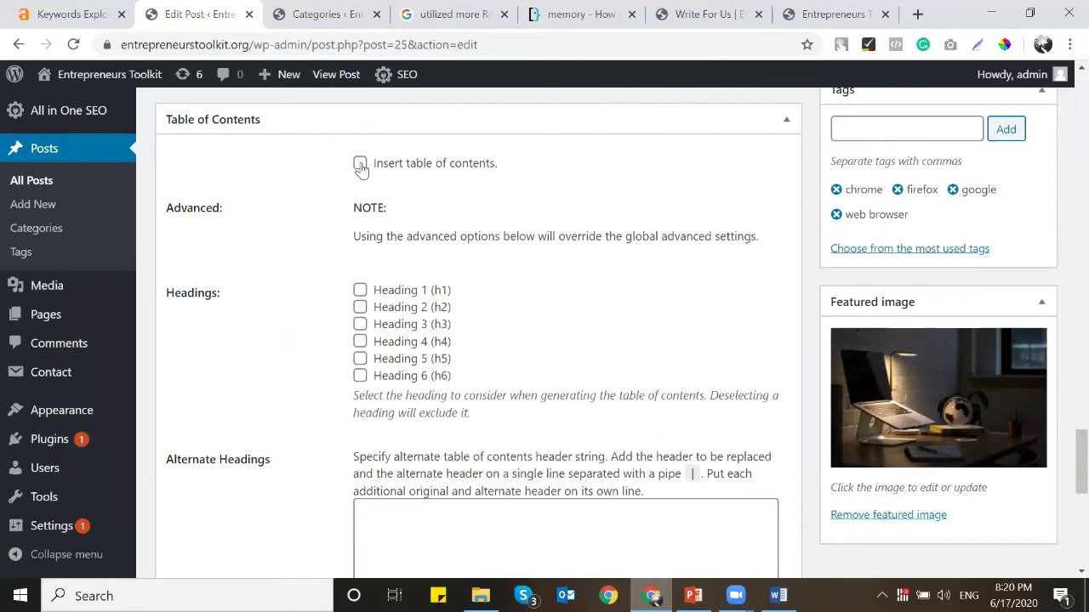
scroll(393, 302, up, 20)
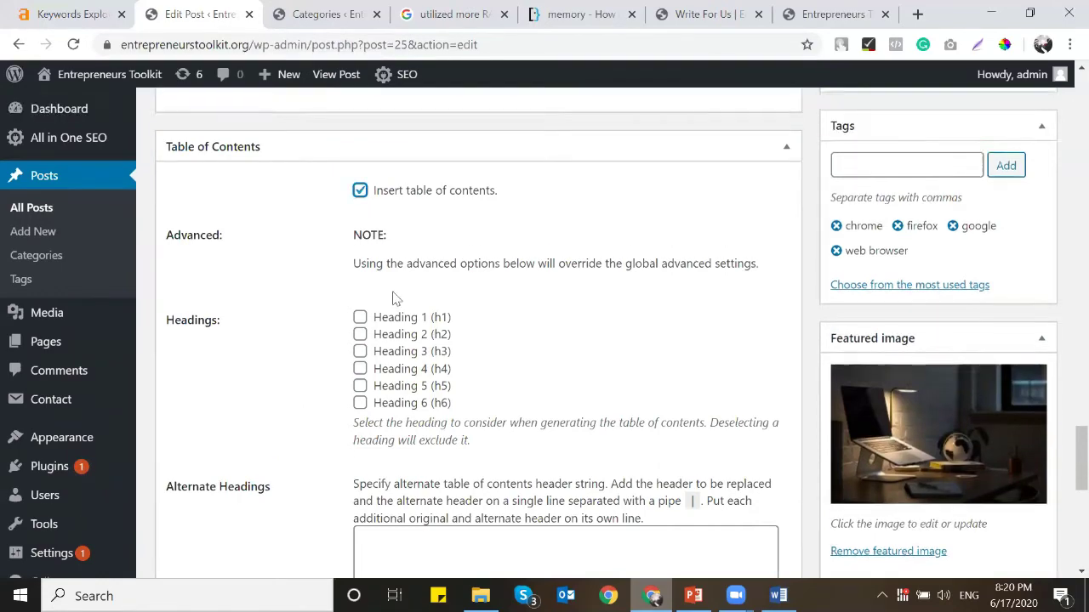
Step: Format the "Appeal" and "RAM utilization" list titles in the post as Heading 3
scroll(394, 293, up, 5)
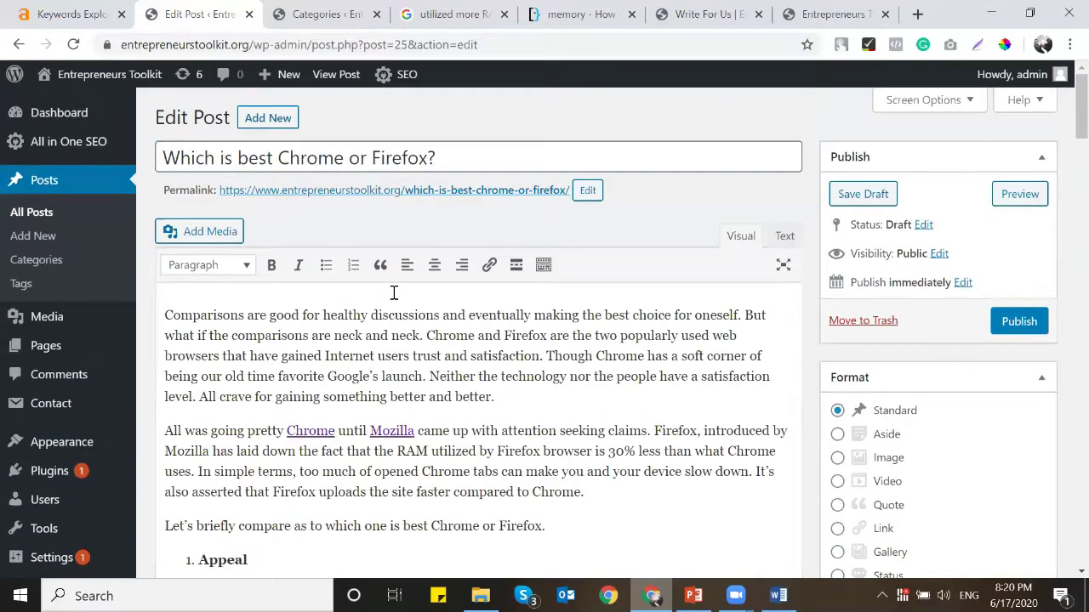
scroll(255, 289, down, 3)
double_click(240, 306)
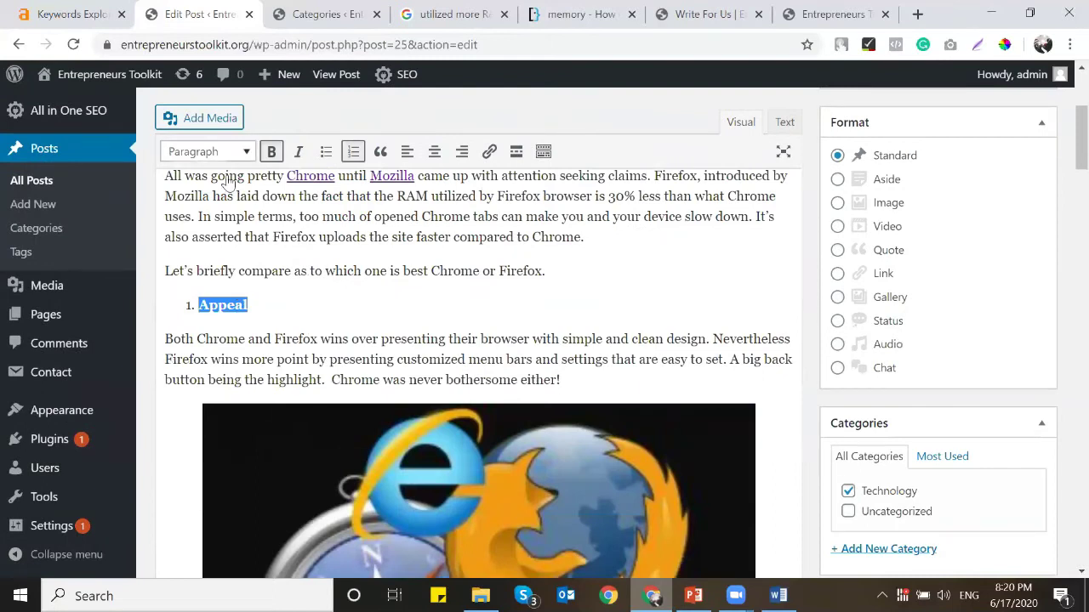
click(208, 152)
click(246, 280)
scroll(238, 347, down, 6)
drag(310, 361, 198, 361)
click(208, 152)
click(238, 280)
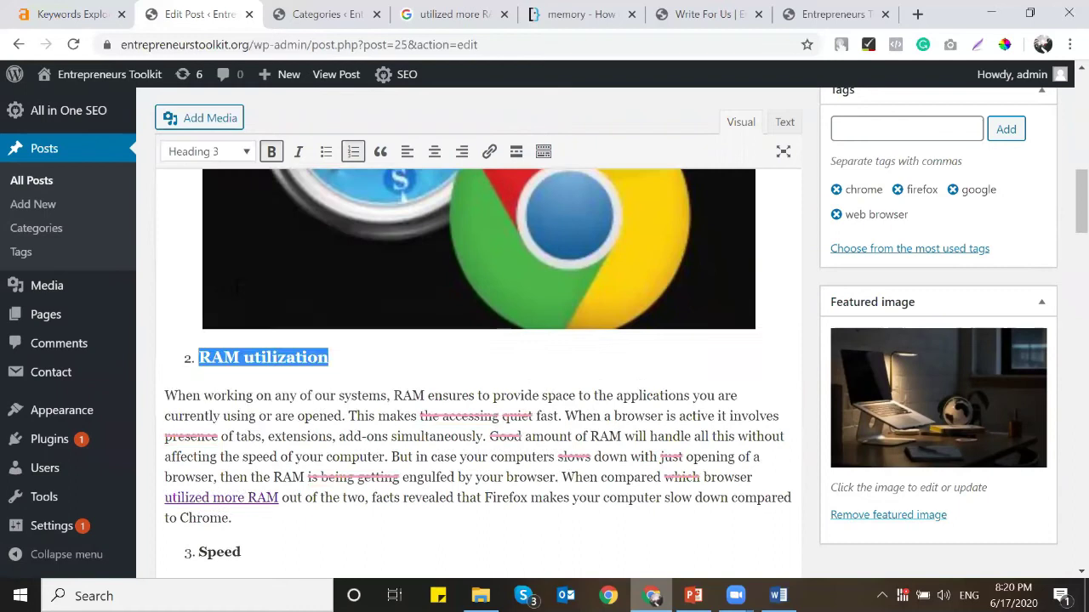
Step: Format the "Speed" and "Choice of Add-ons and Extensions" list titles in the post as Heading 3
scroll(216, 221, down, 4)
double_click(219, 213)
click(209, 151)
click(245, 279)
triple_click(279, 321)
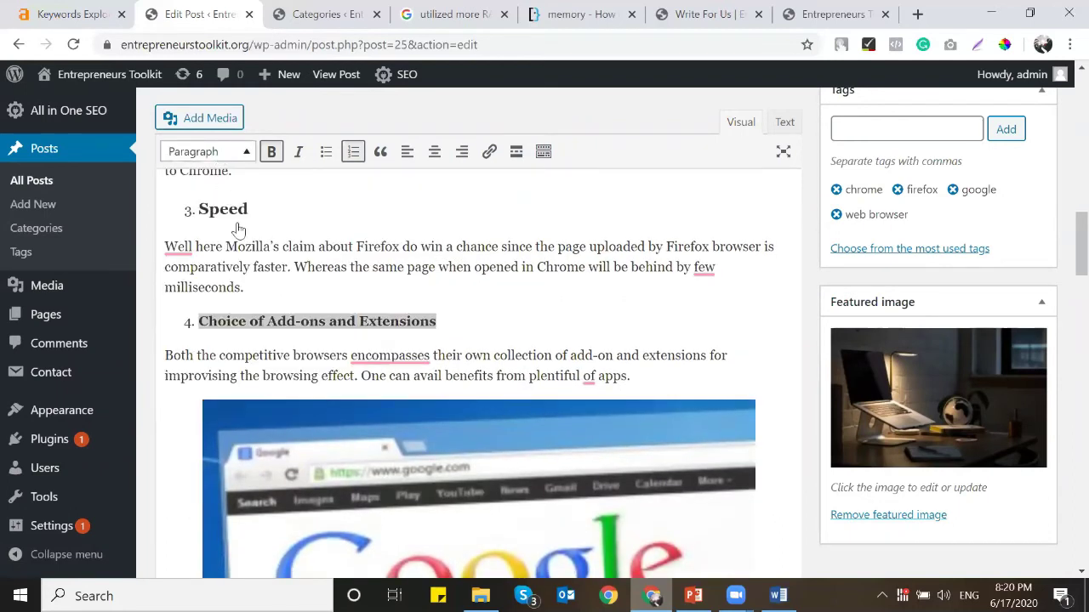
click(209, 151)
click(252, 282)
Step: Include Heading 3 (h3) in the headings used for the post's table of contents
scroll(323, 272, down, 7)
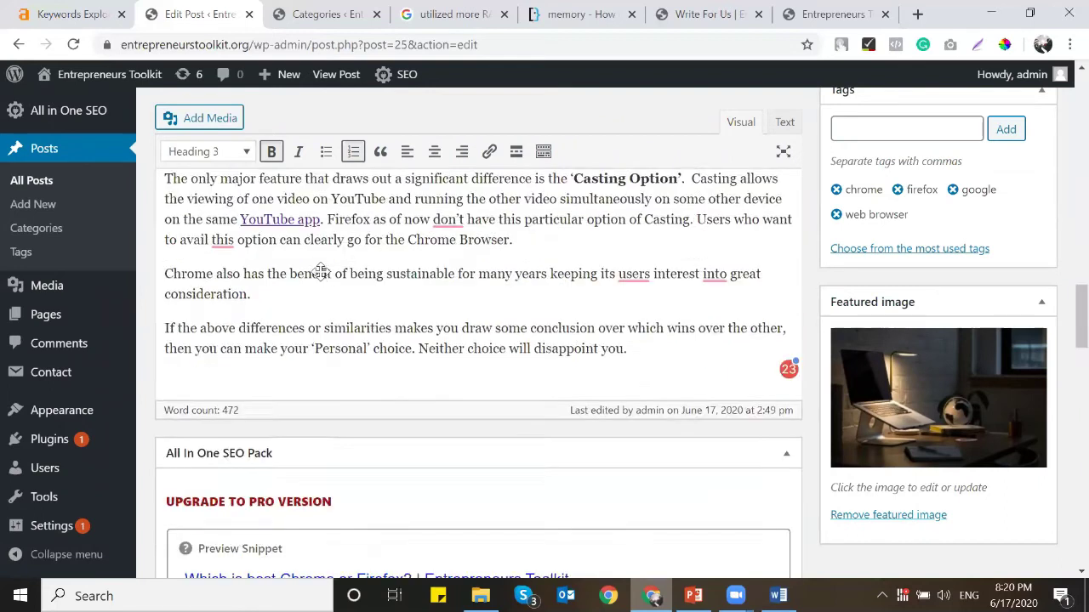
scroll(320, 271, down, 8)
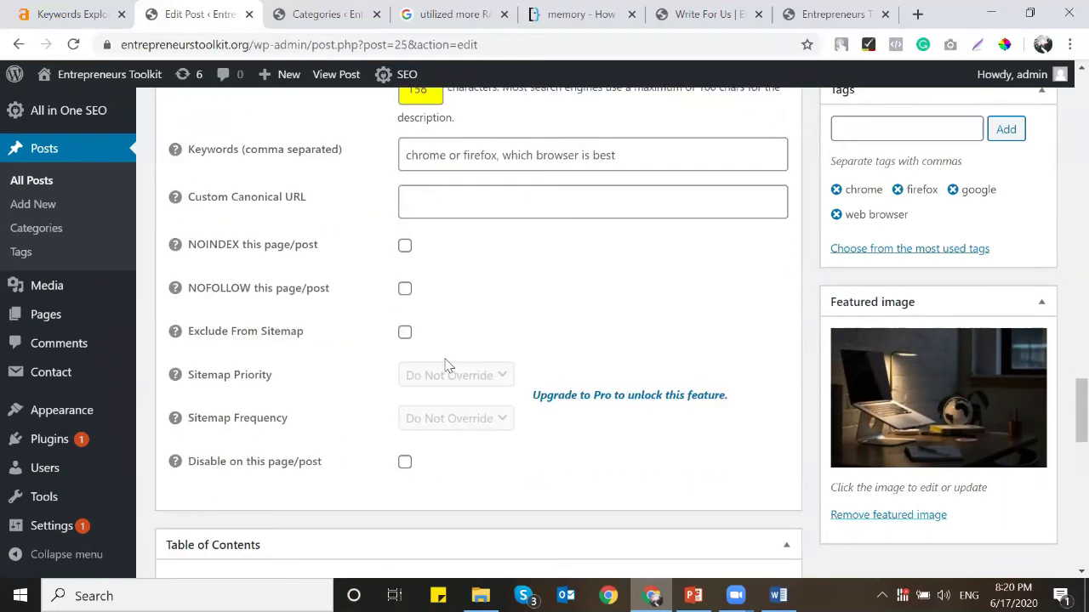
scroll(446, 364, down, 4)
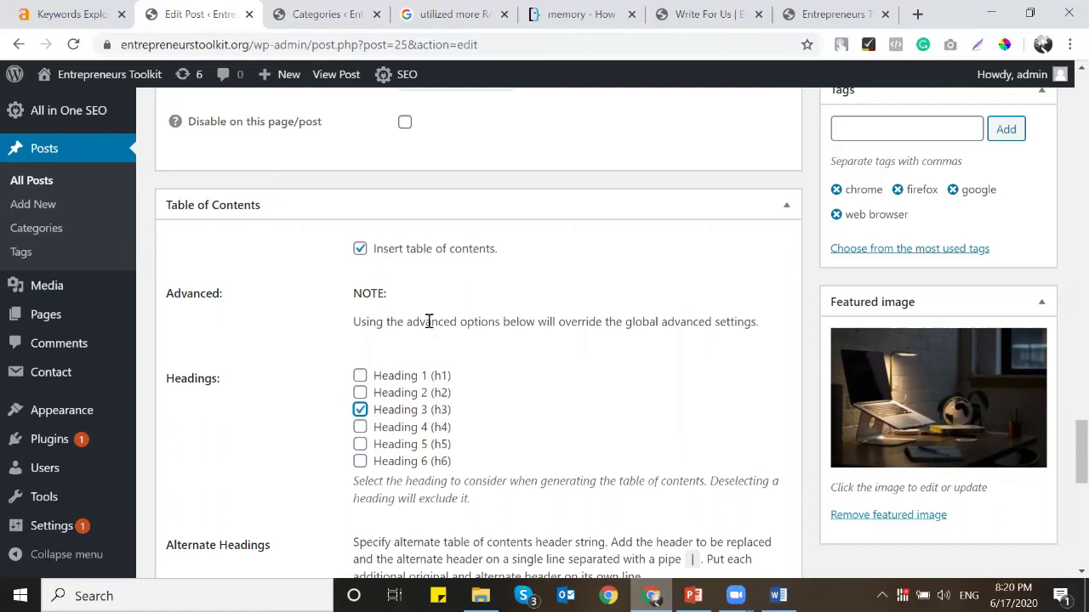
Step: Publish the post "Which is best Chrome or Firefox?"
scroll(899, 251, up, 15)
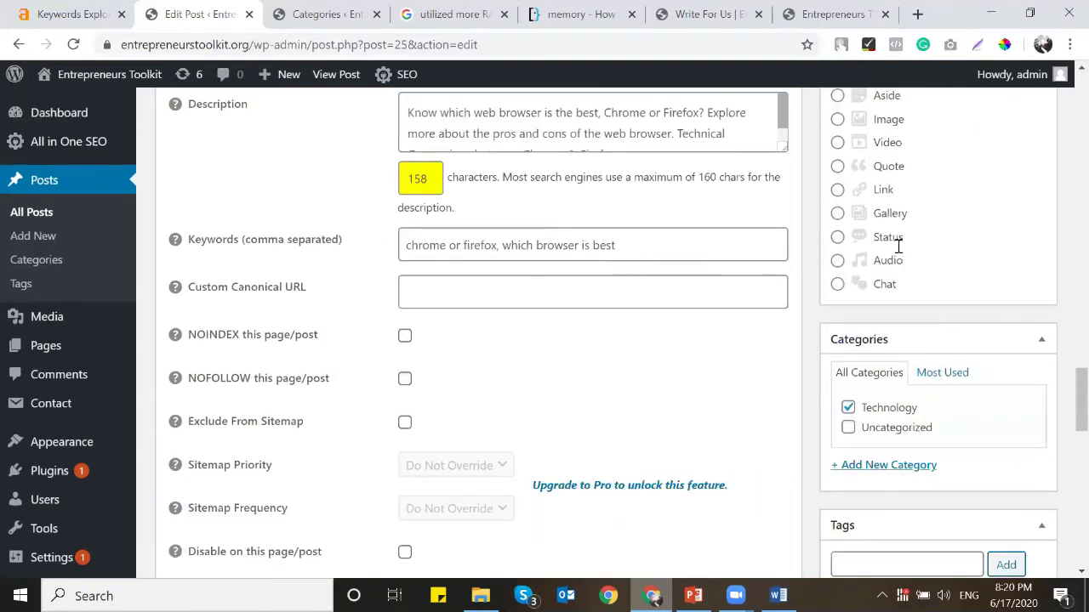
scroll(1065, 304, up, 2)
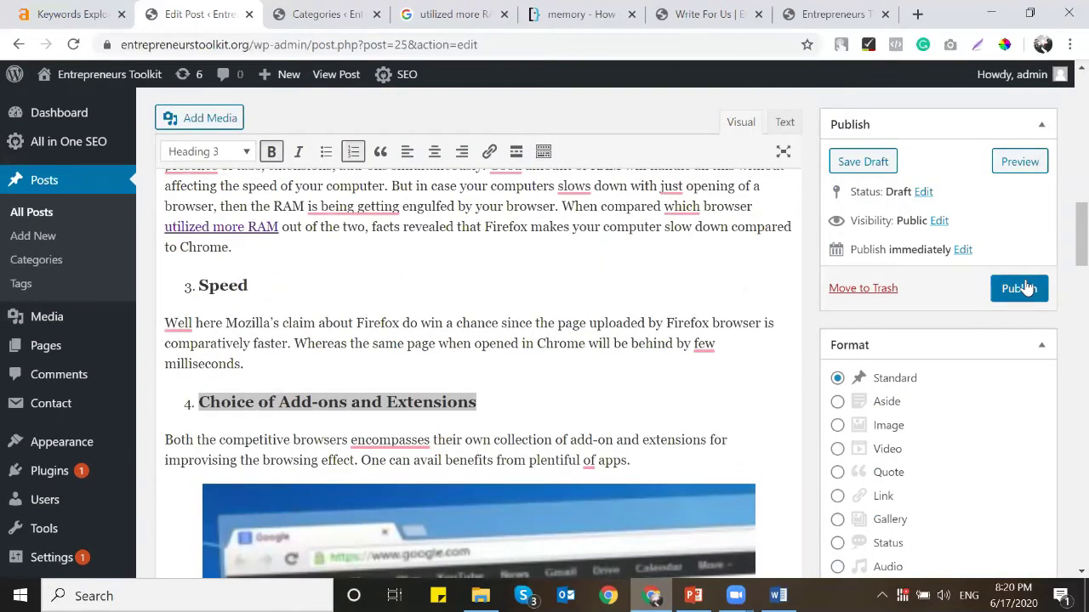
click(1026, 289)
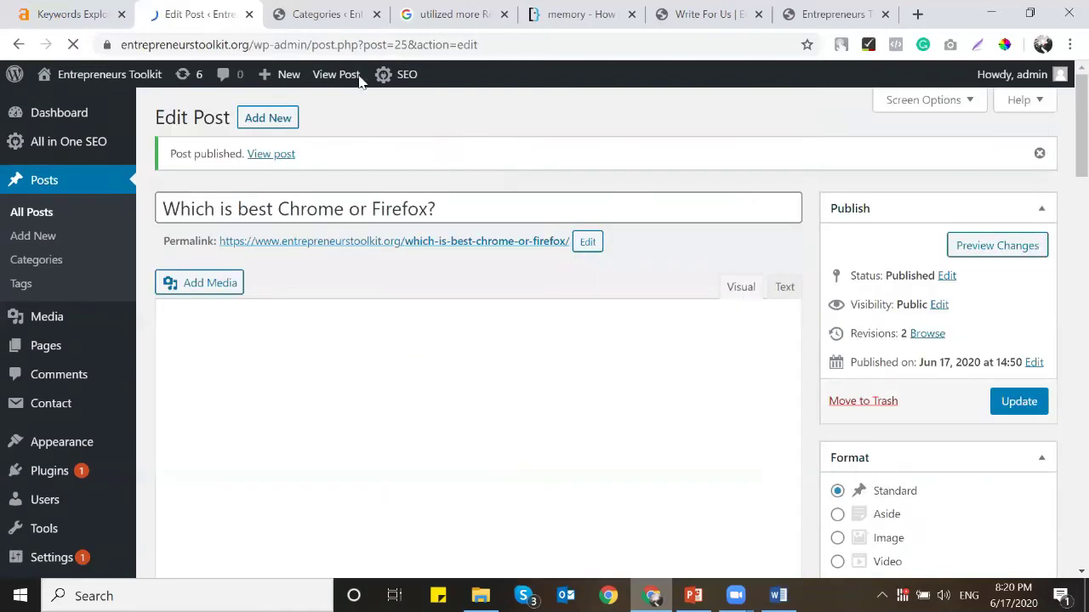
Step: View the published post in a new browser tab and check its table of contents, header area and featured image
middle_click(333, 75)
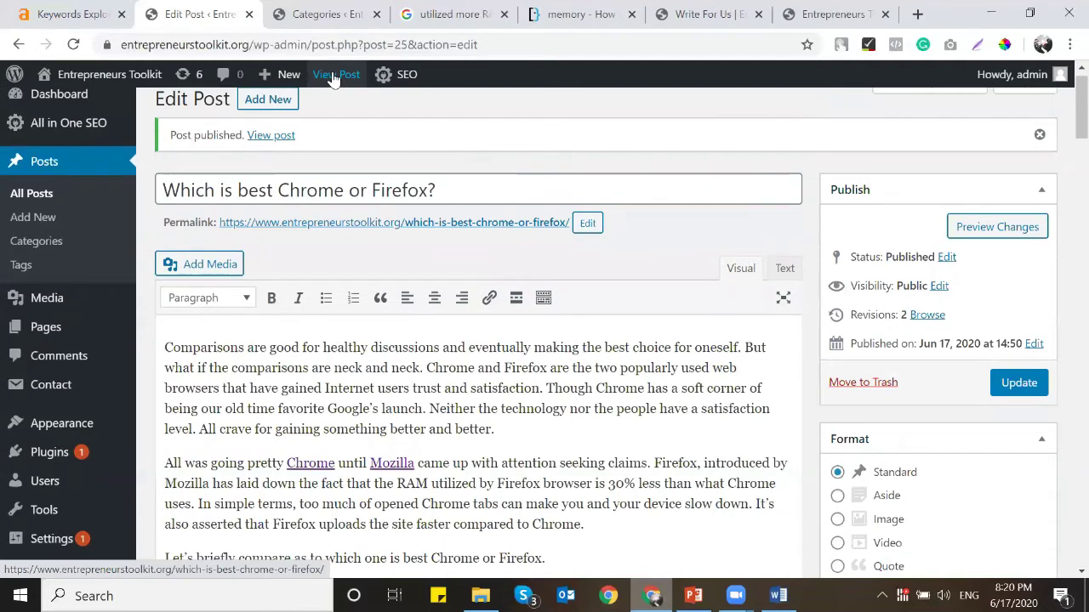
click(387, 13)
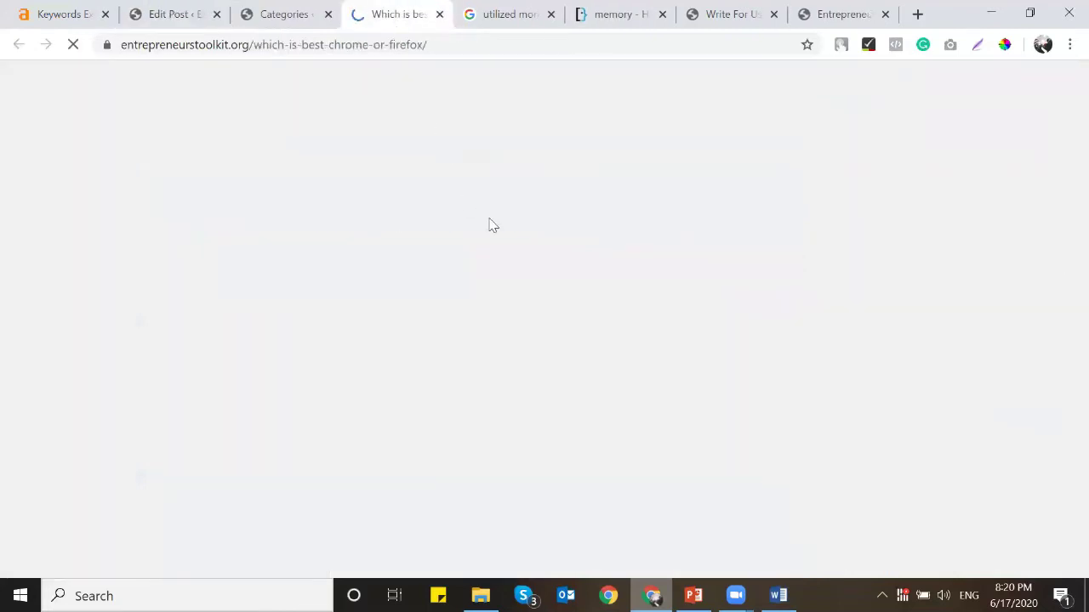
scroll(489, 225, down, 5)
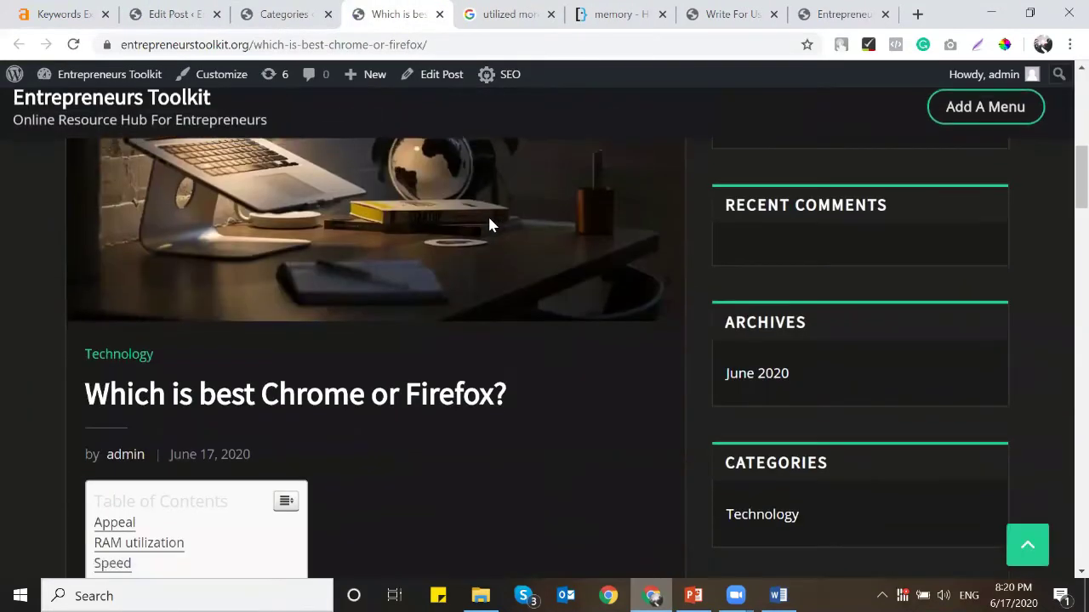
scroll(489, 225, down, 4)
scroll(489, 224, up, 1)
click(122, 269)
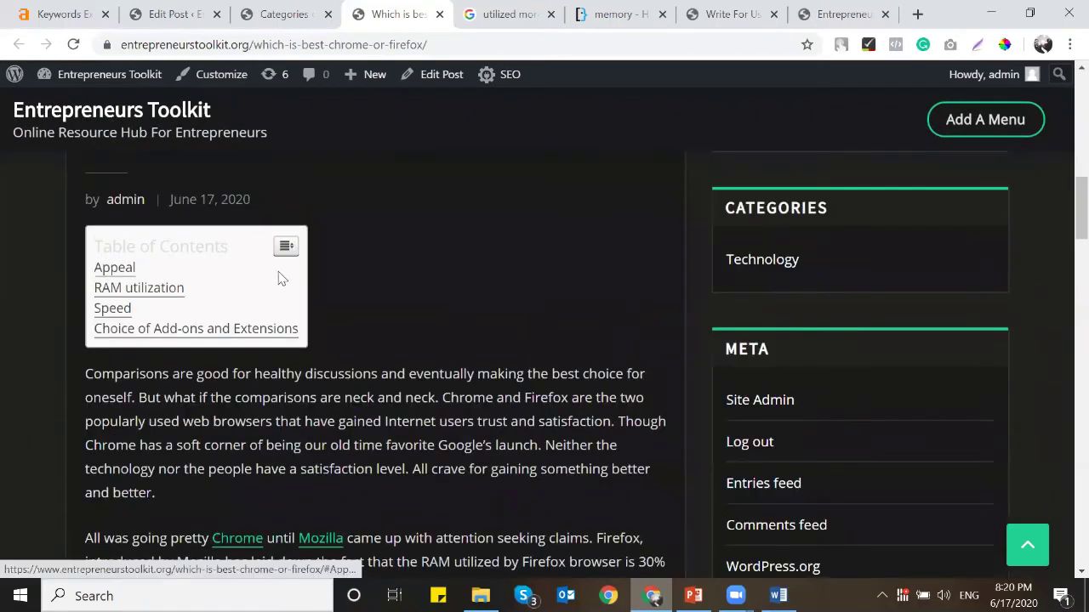
scroll(401, 277, up, 10)
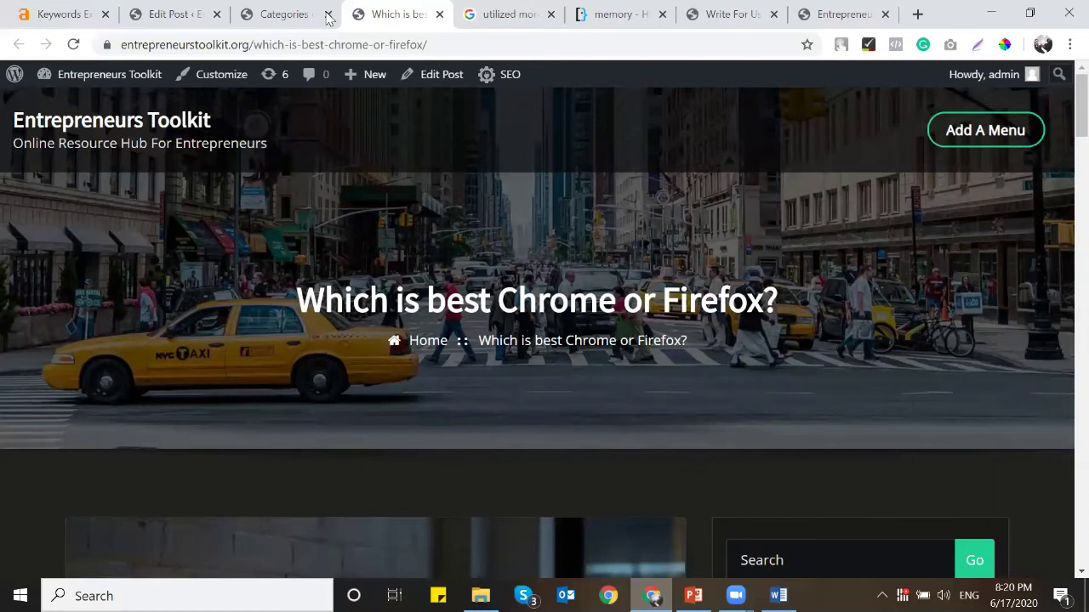
click(289, 15)
click(393, 14)
scroll(453, 260, down, 8)
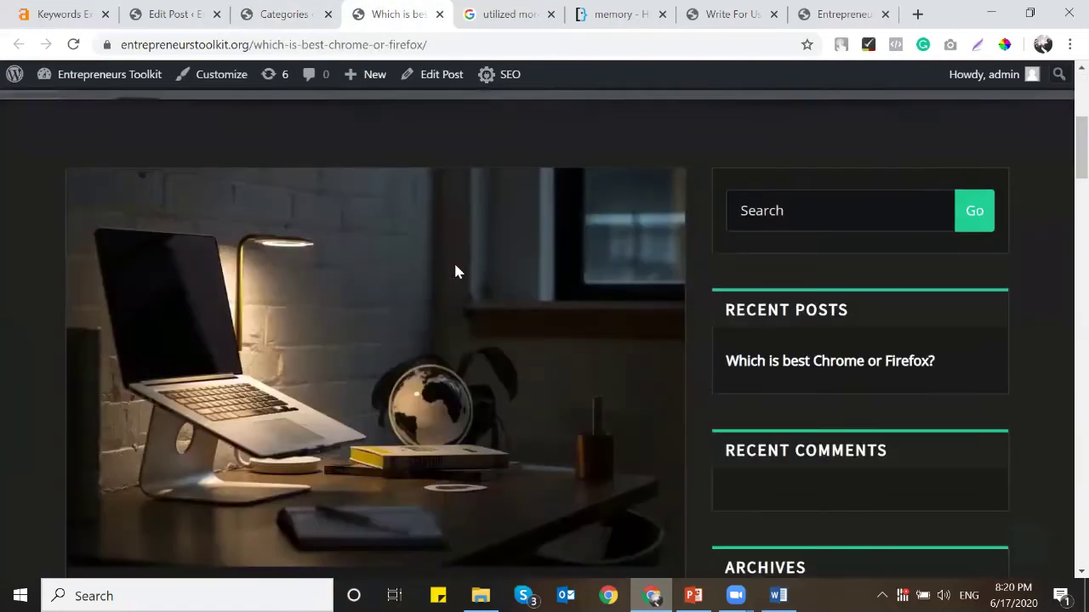
scroll(304, 260, up, 5)
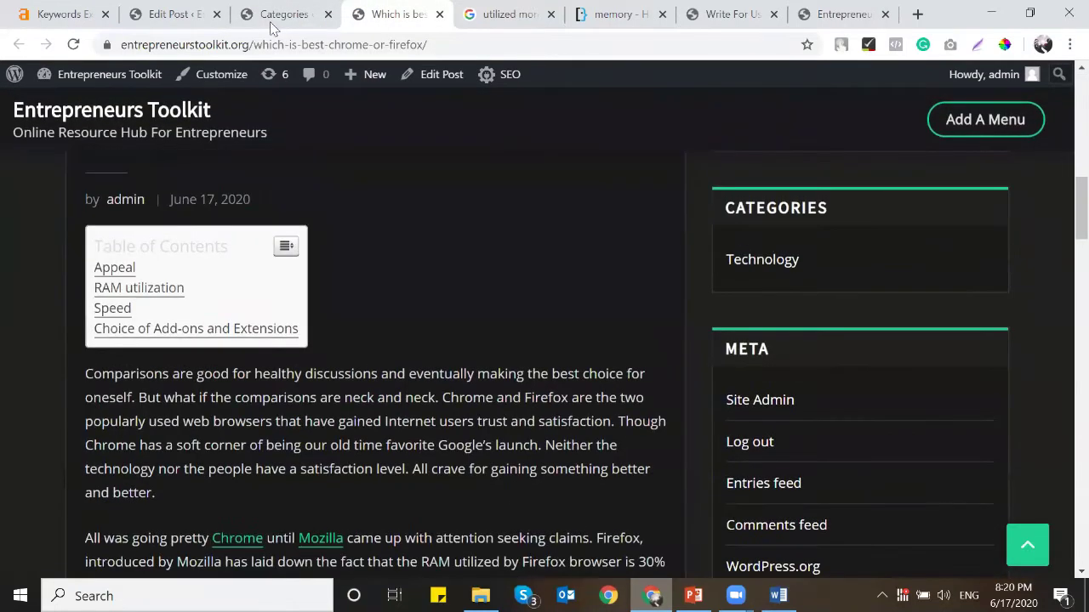
Step: Return to the site's admin Categories page and open the theme customizer from there
click(289, 15)
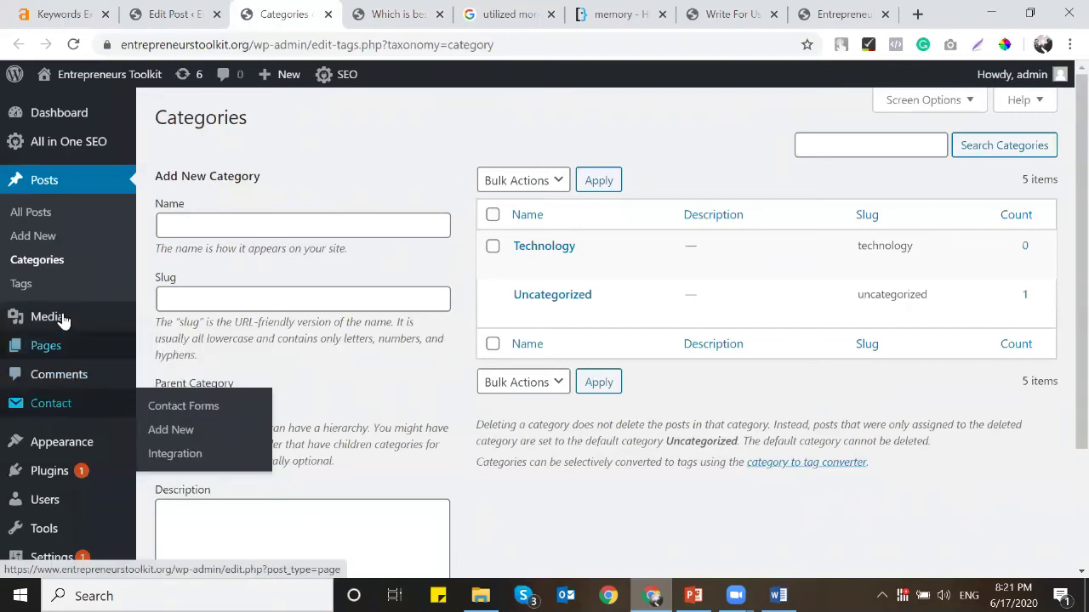
mouse_move(79, 449)
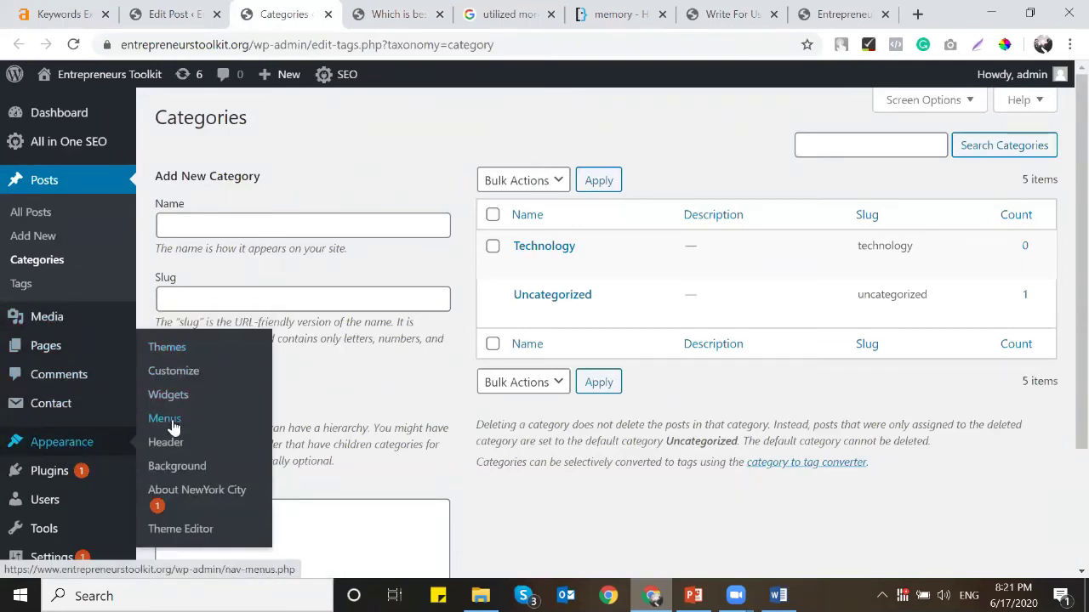
click(173, 373)
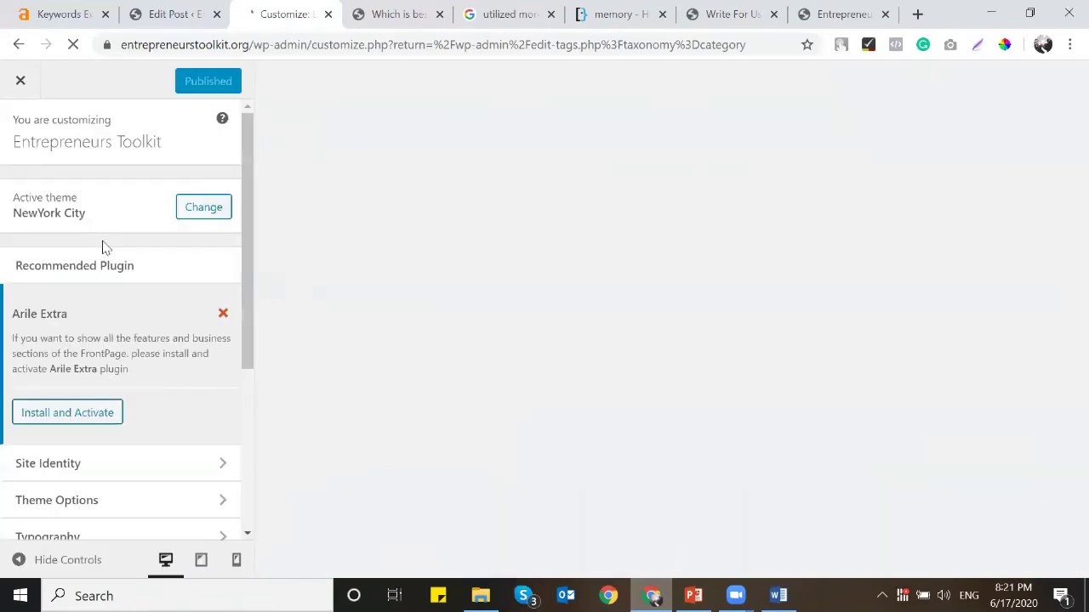
Step: Open the Menu settings in the theme options and look over the menu style and container width choices
scroll(128, 232, down, 3)
scroll(144, 223, down, 2)
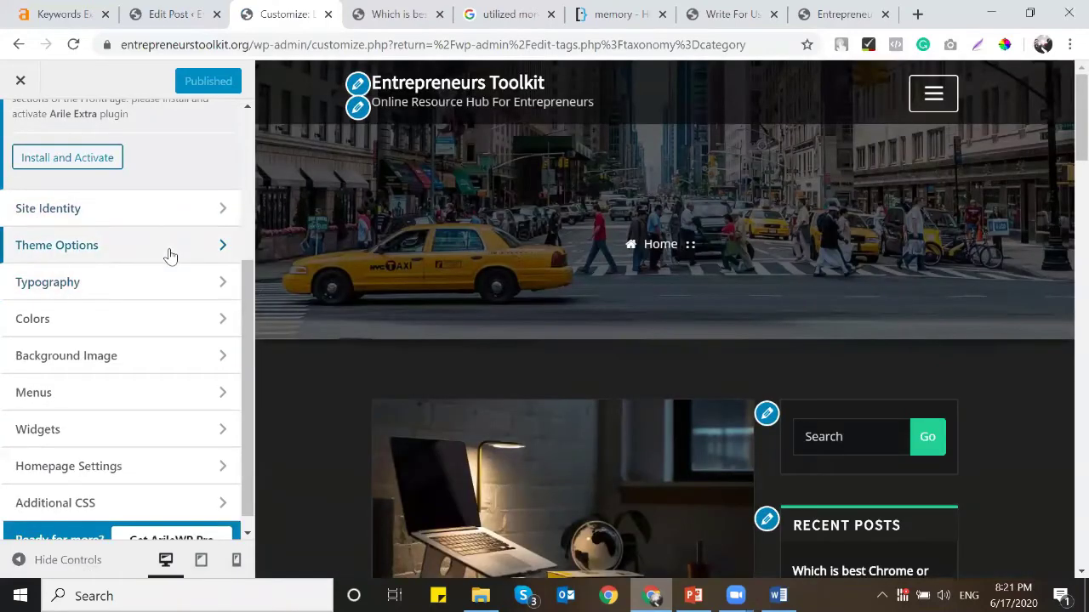
click(168, 254)
click(168, 193)
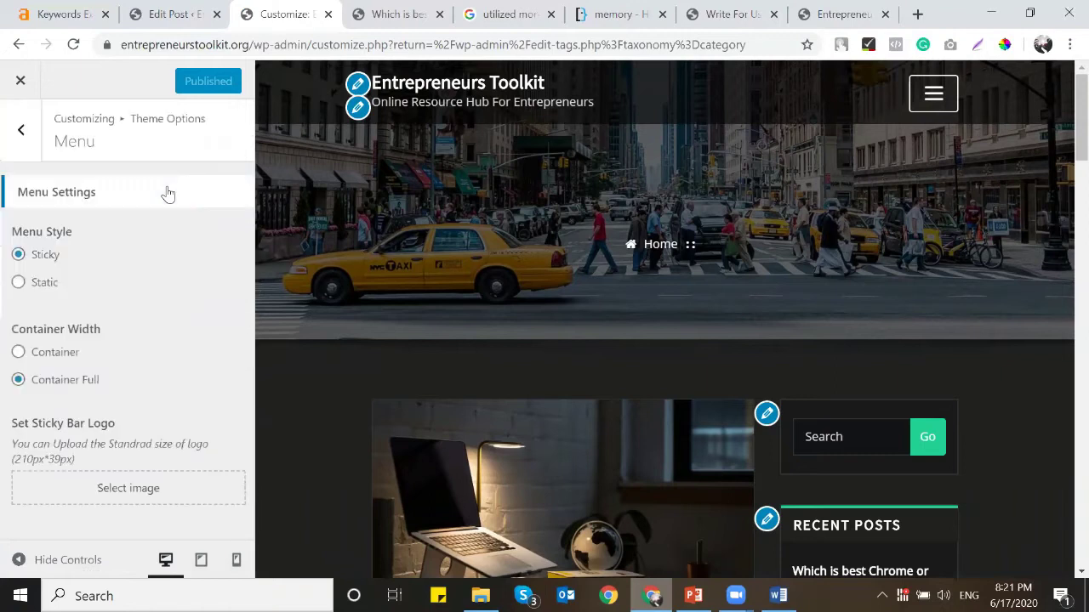
click(28, 147)
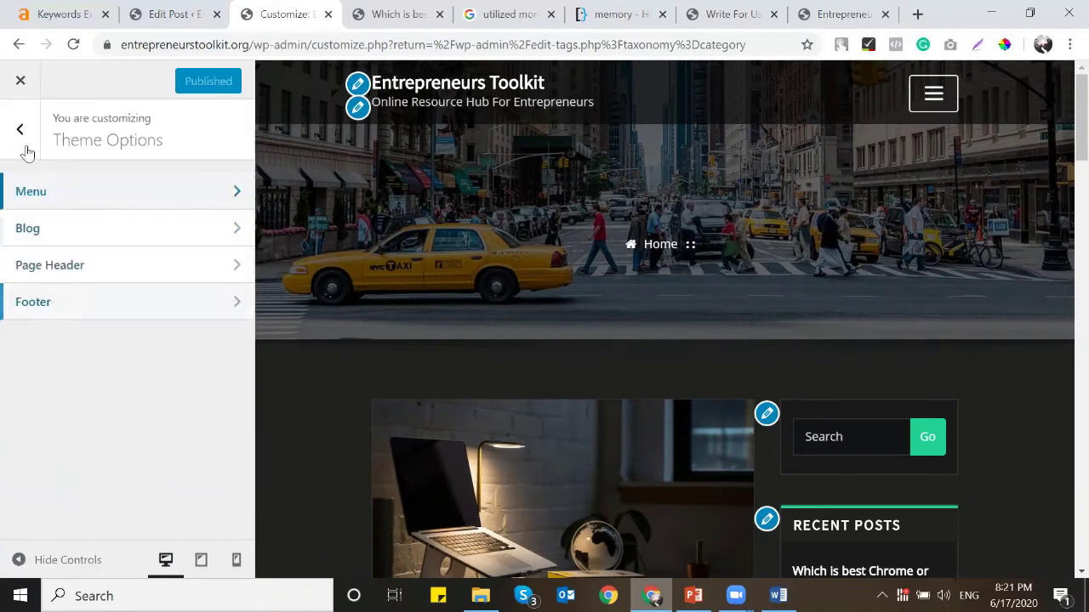
key(Escape)
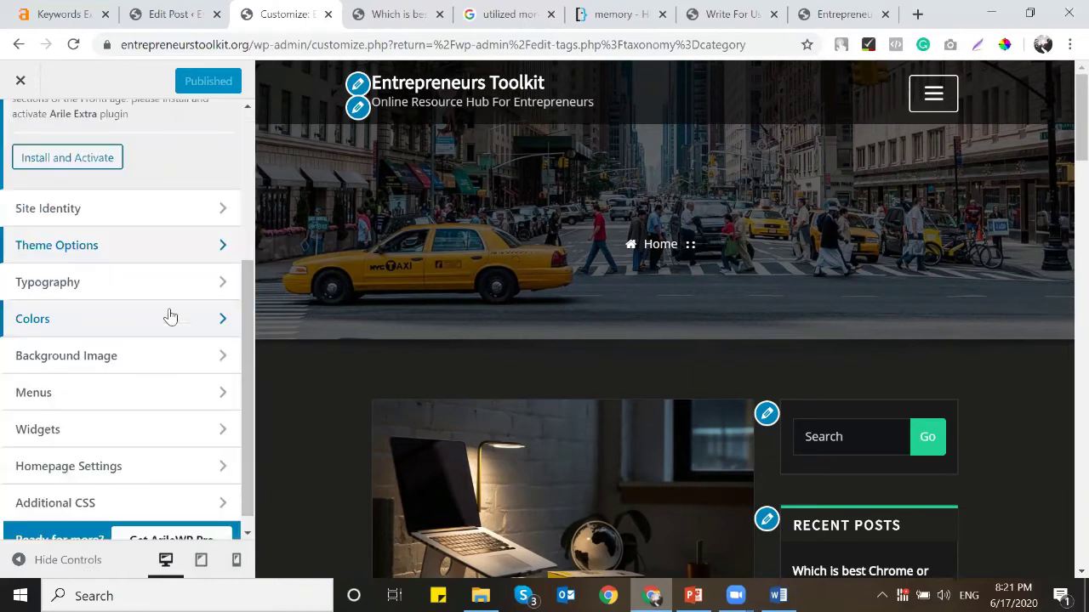
Step: In the General settings of the Blog theme options, set the Archive Blog Pages layout to full width without a sidebar
scroll(170, 316, down, 1)
click(199, 229)
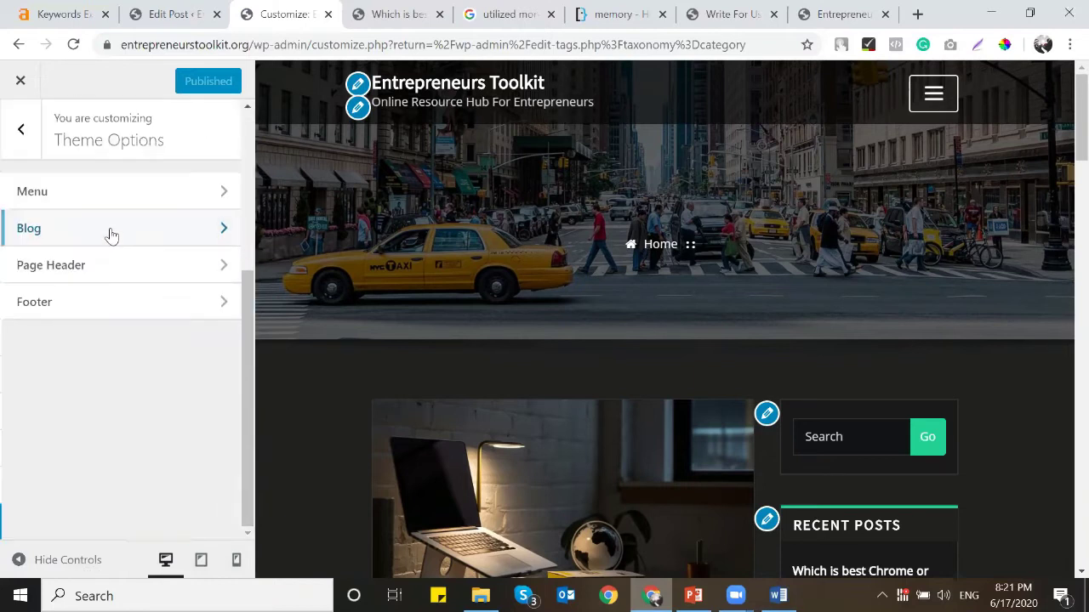
click(109, 234)
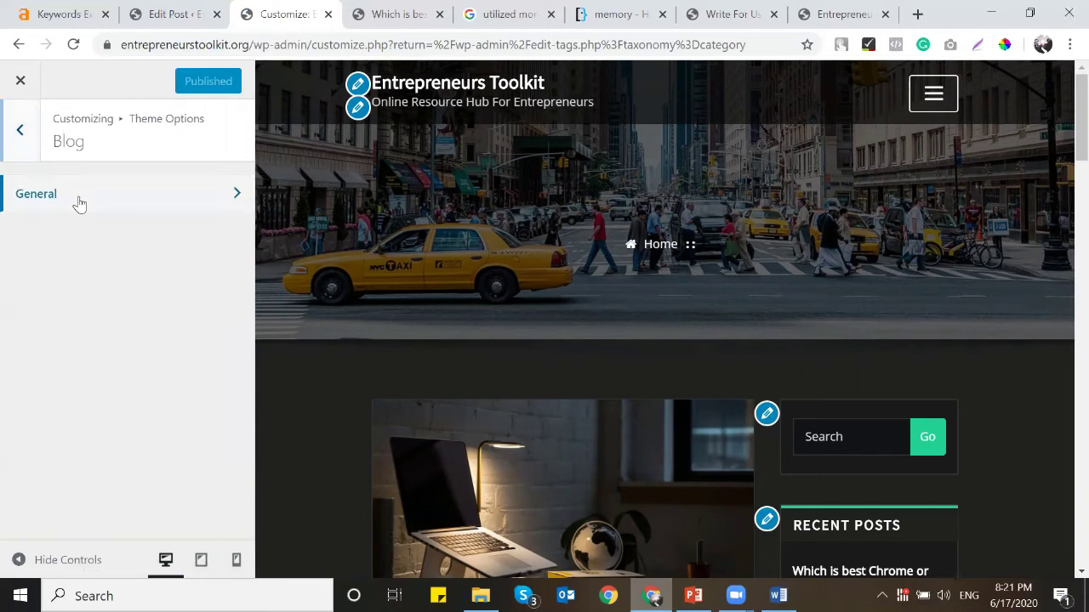
click(79, 202)
scroll(133, 282, down, 1)
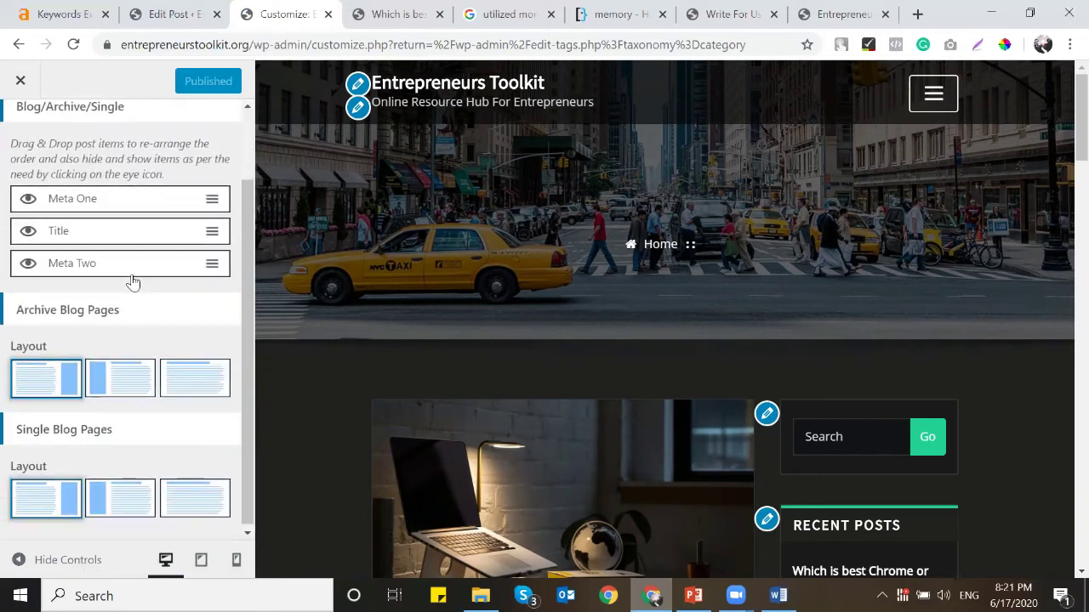
scroll(753, 395, down, 15)
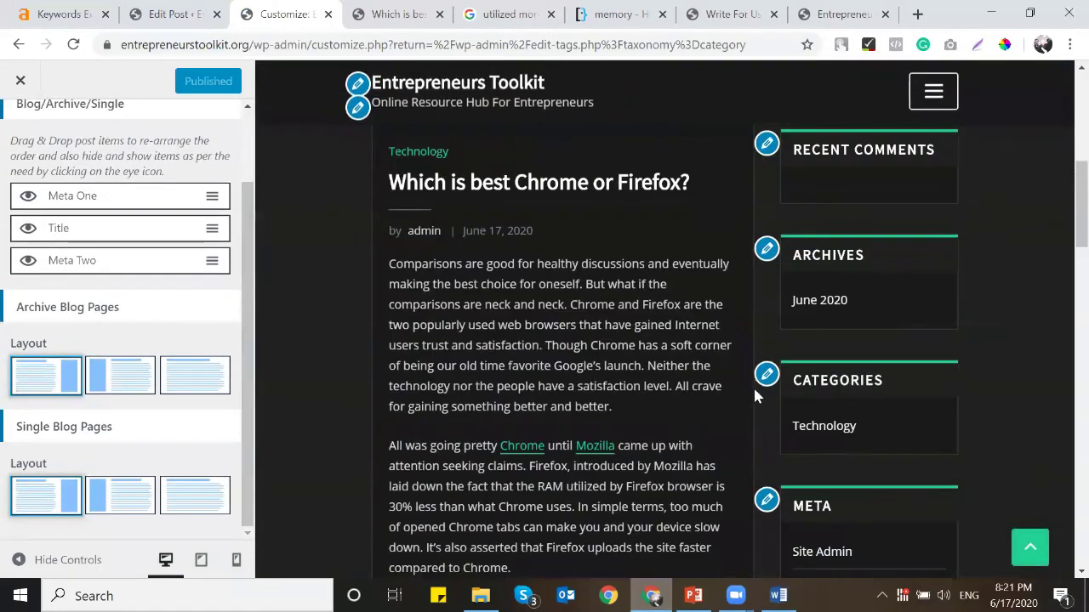
scroll(757, 396, down, 5)
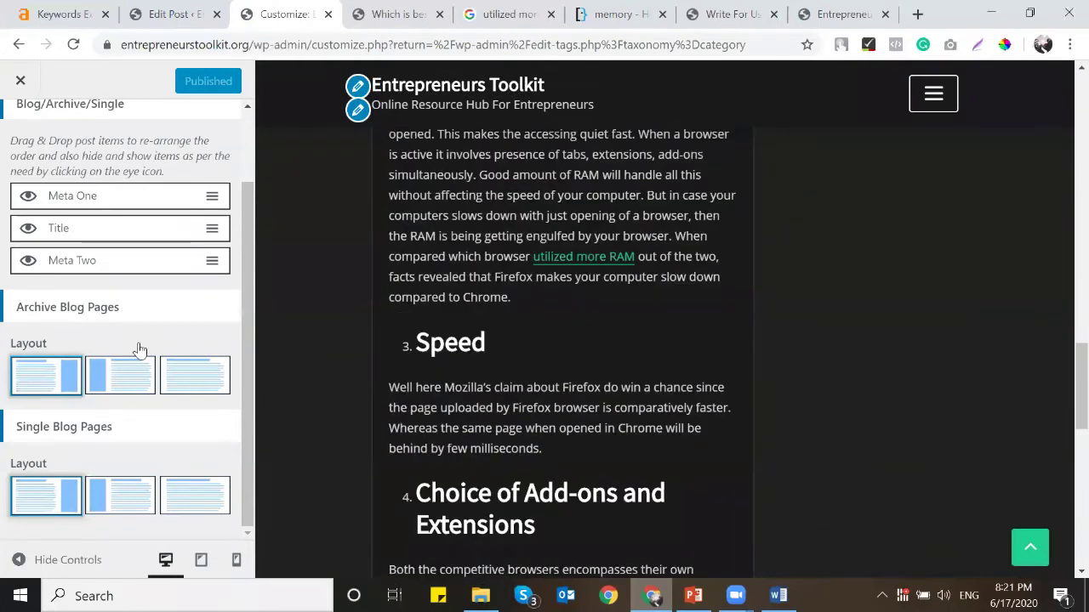
scroll(111, 298, up, 1)
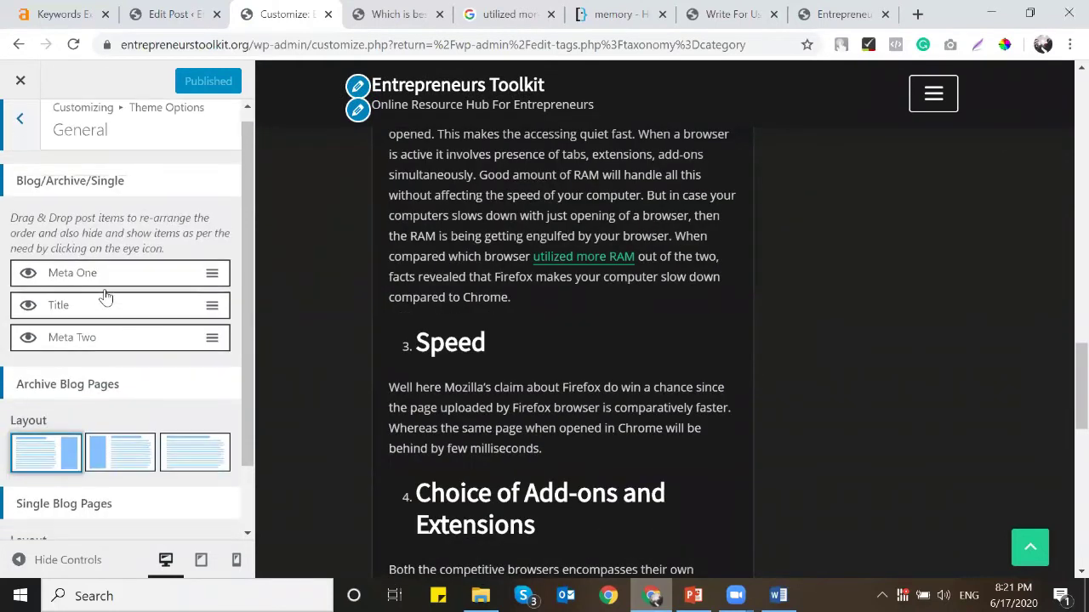
scroll(522, 322, up, 4)
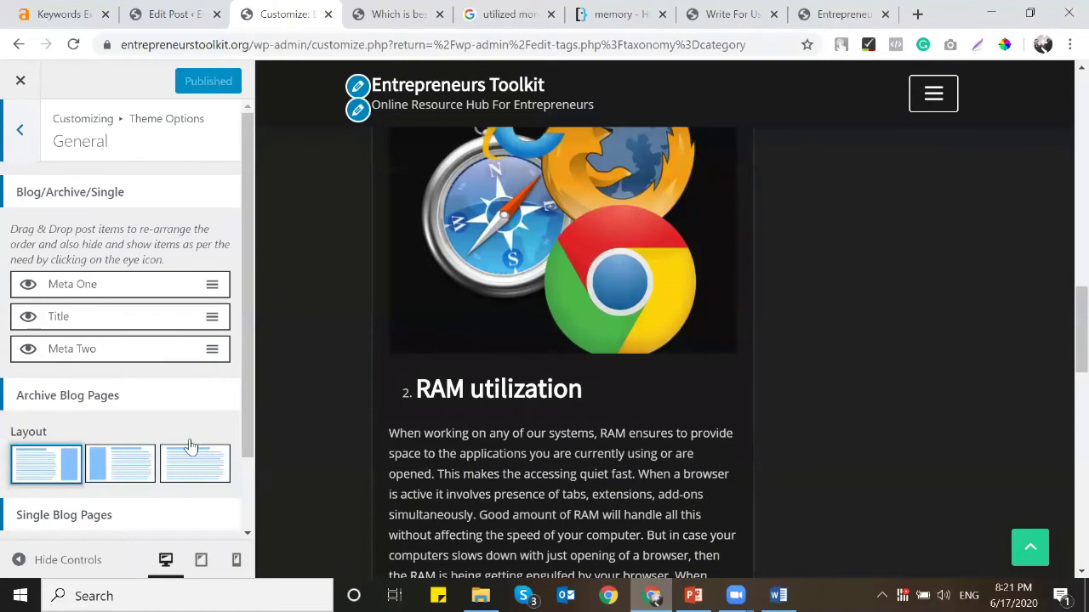
click(188, 481)
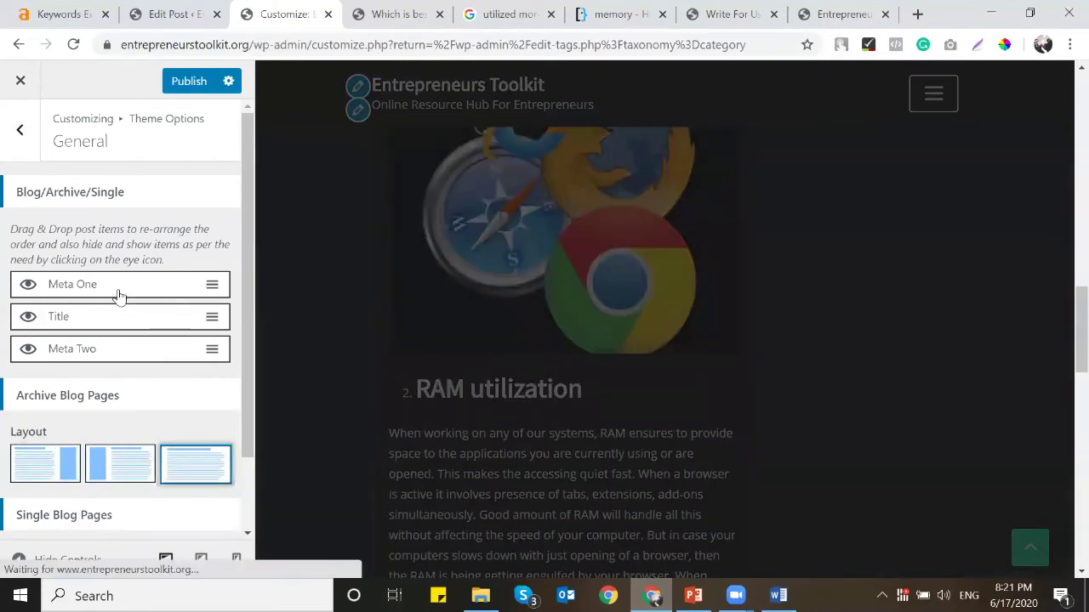
scroll(413, 280, up, 5)
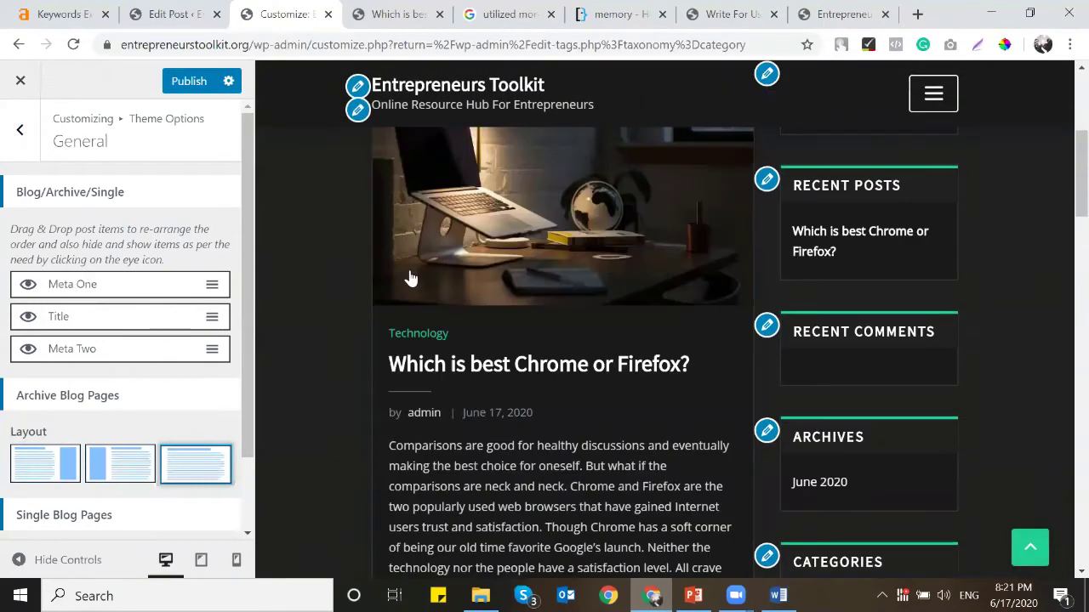
Step: Set the Single Blog Pages layout to full width without a sidebar and publish the customizer changes
scroll(124, 305, down, 1)
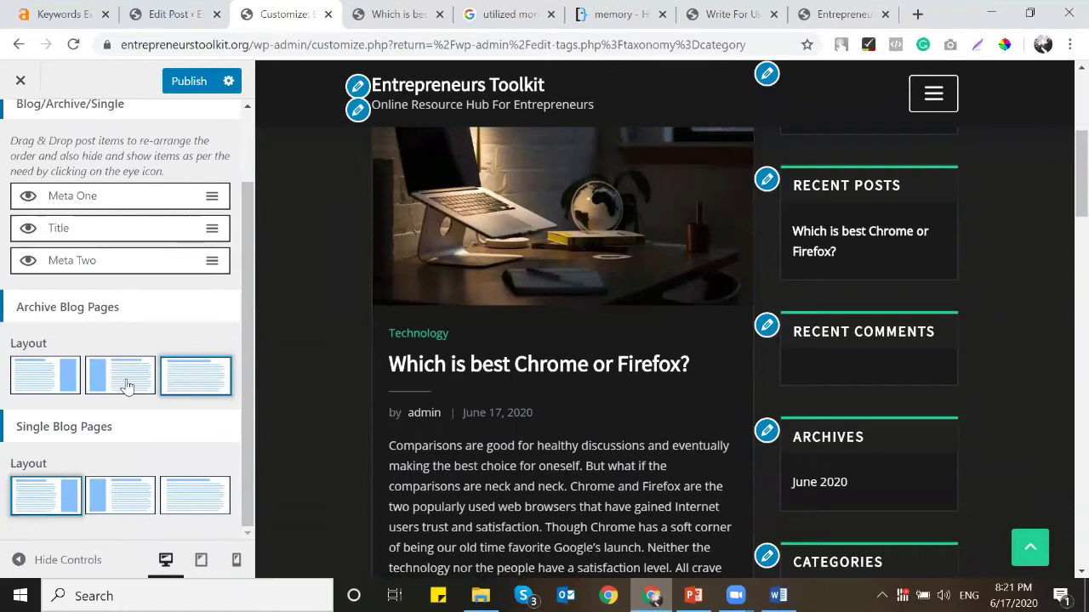
click(217, 495)
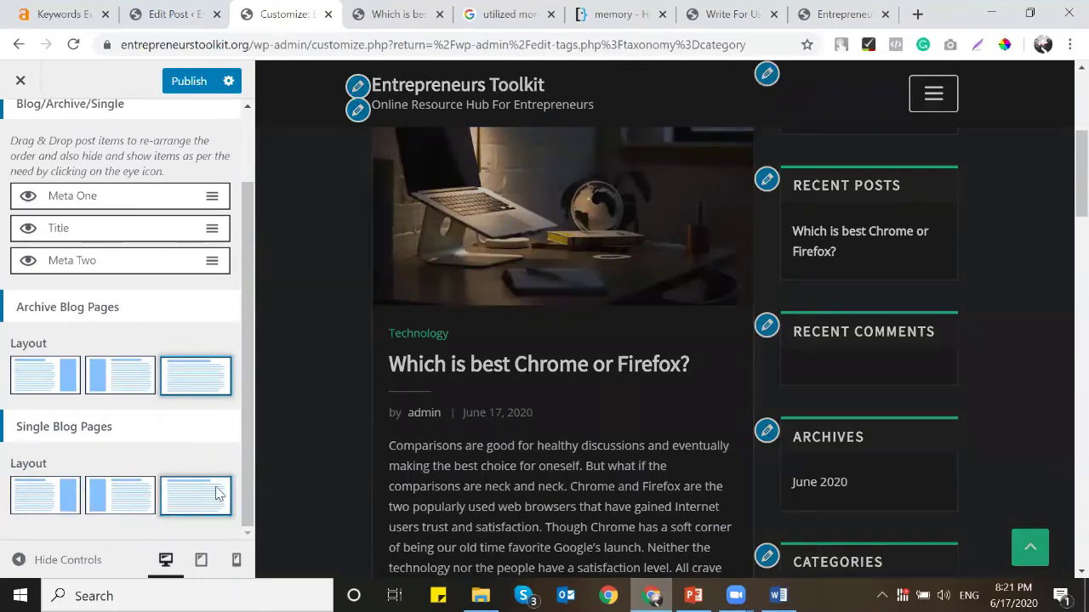
scroll(165, 442, up, 1)
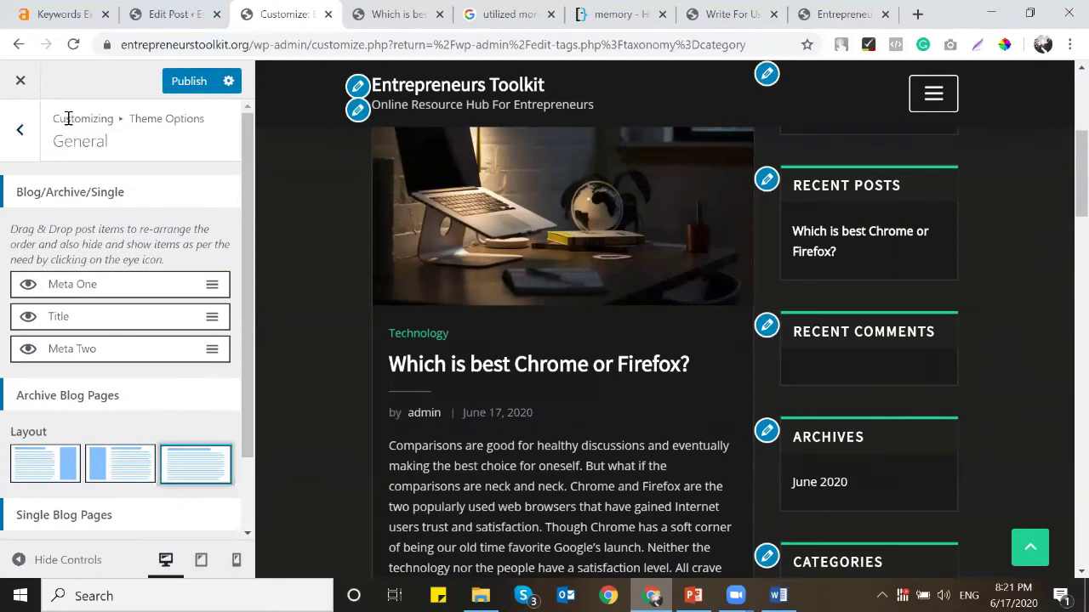
click(188, 81)
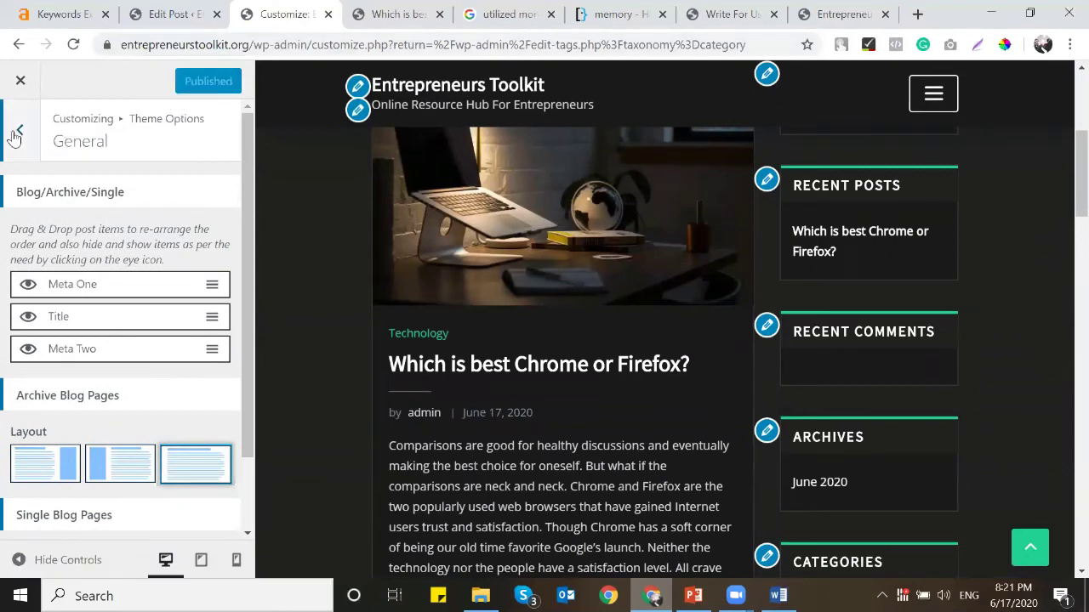
click(17, 133)
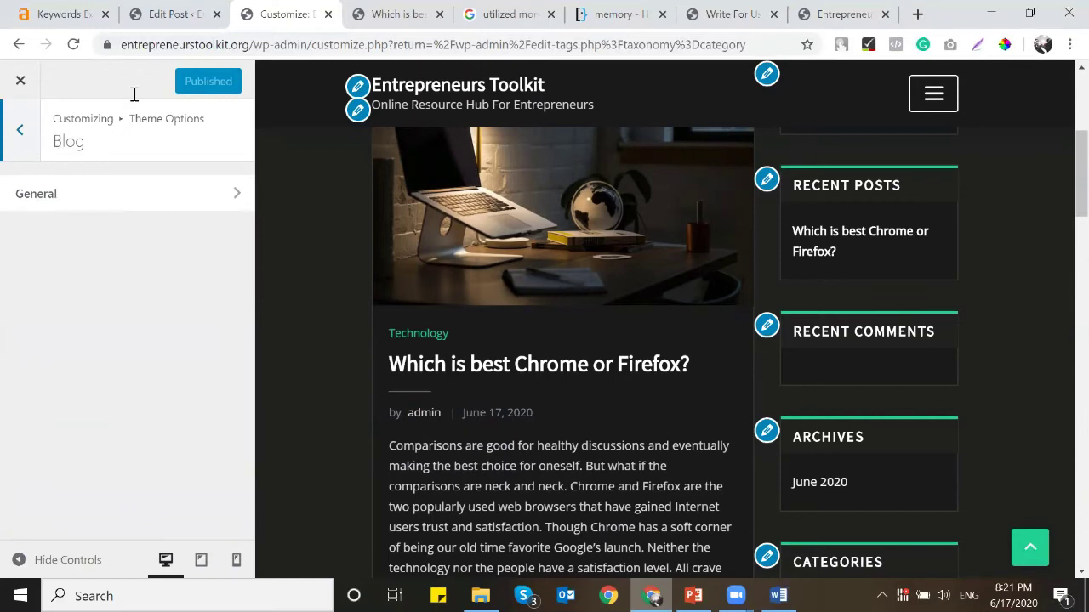
Step: Reload the published post "Which is best Chrome or Firefox?" in its browser tab and check its page layout
click(394, 24)
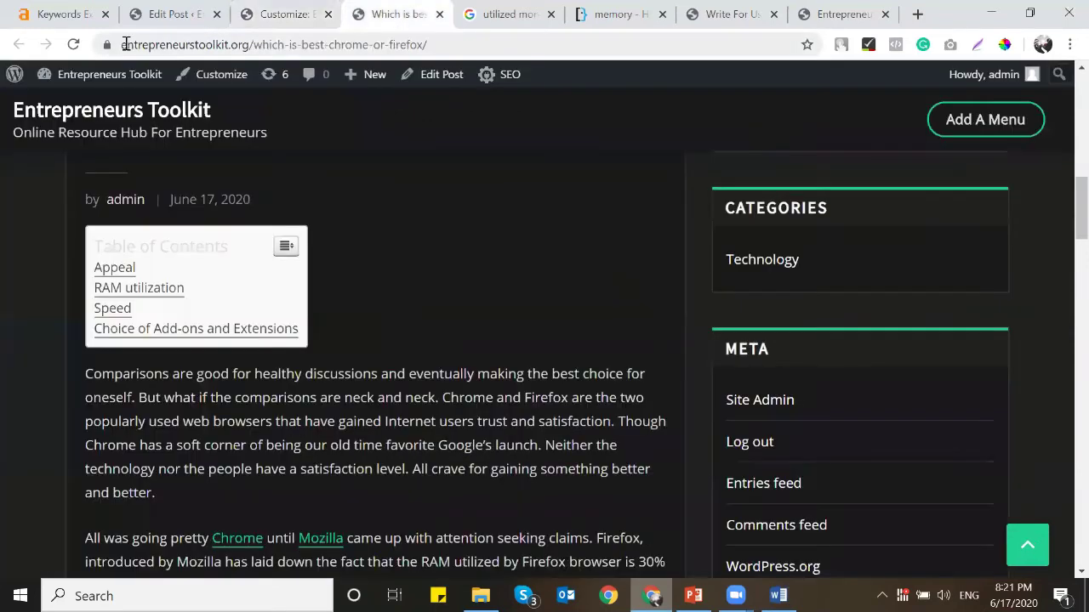
click(71, 44)
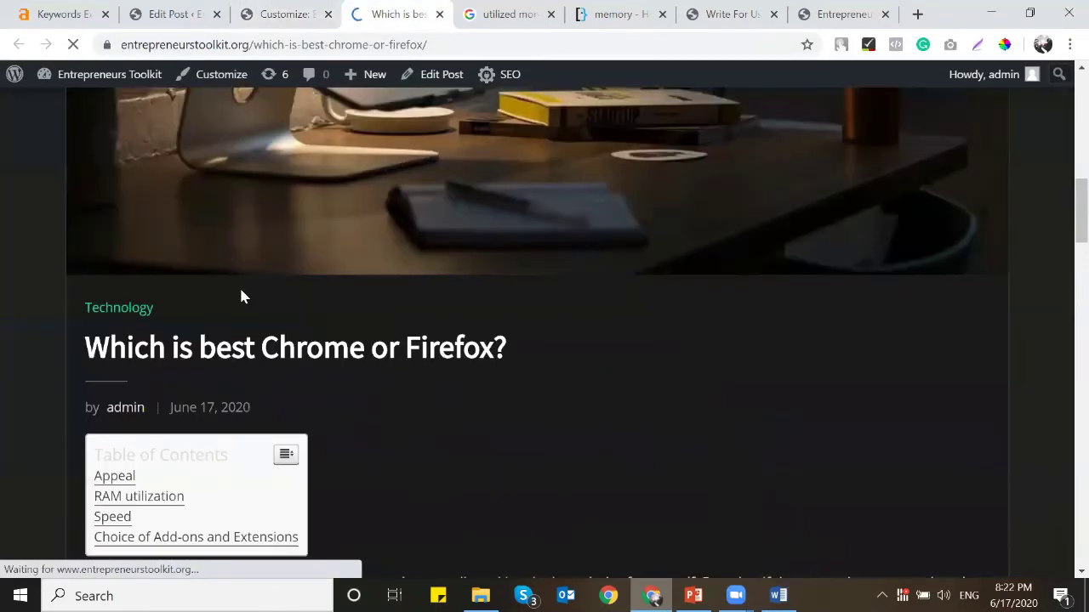
scroll(242, 295, down, 6)
scroll(241, 290, down, 3)
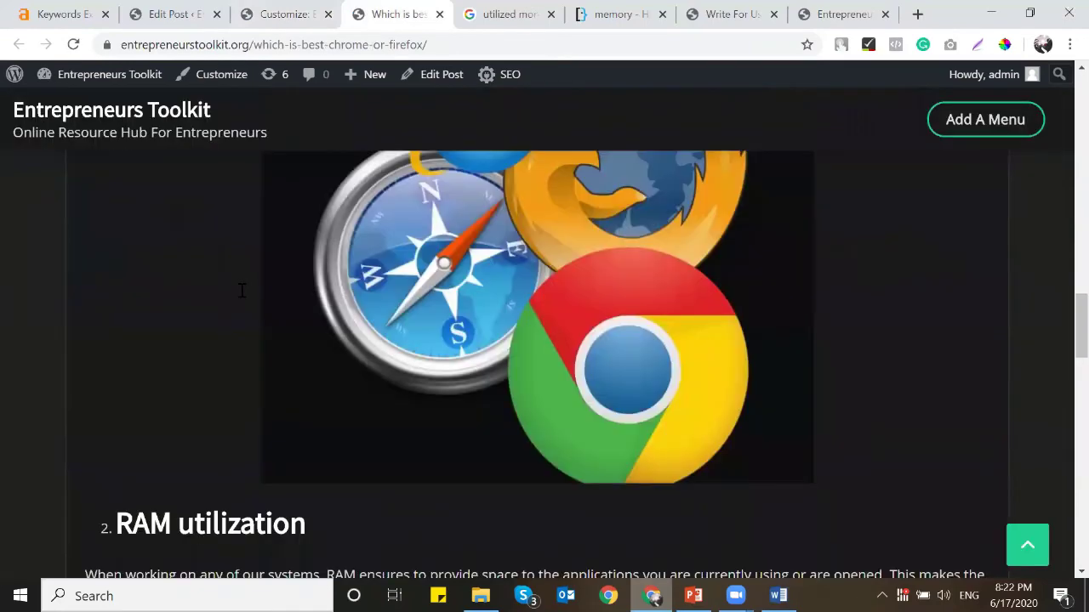
scroll(241, 290, up, 10)
scroll(241, 290, down, 20)
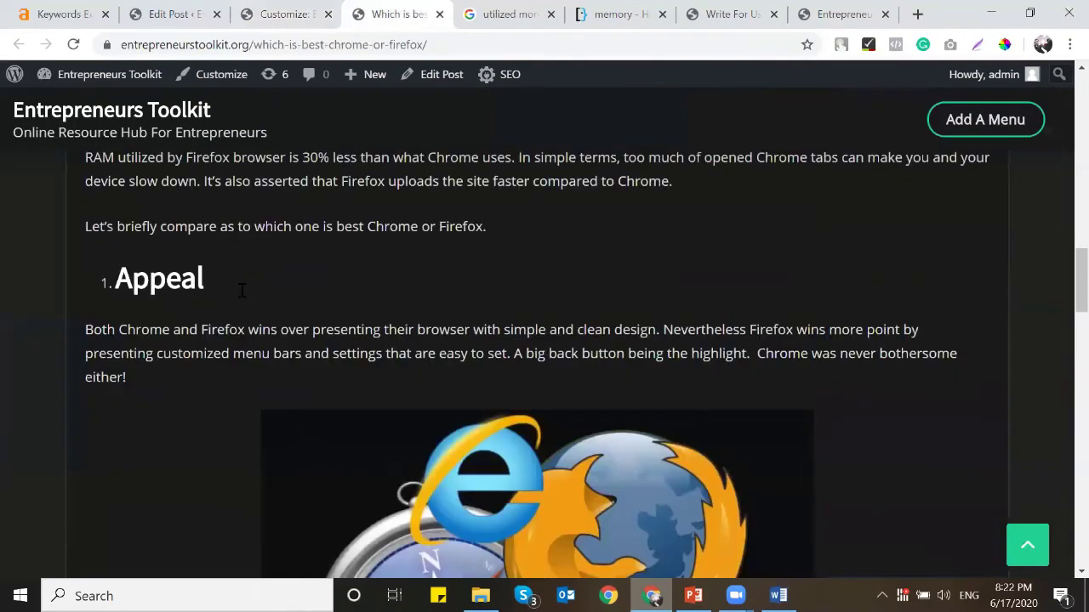
scroll(241, 290, up, 15)
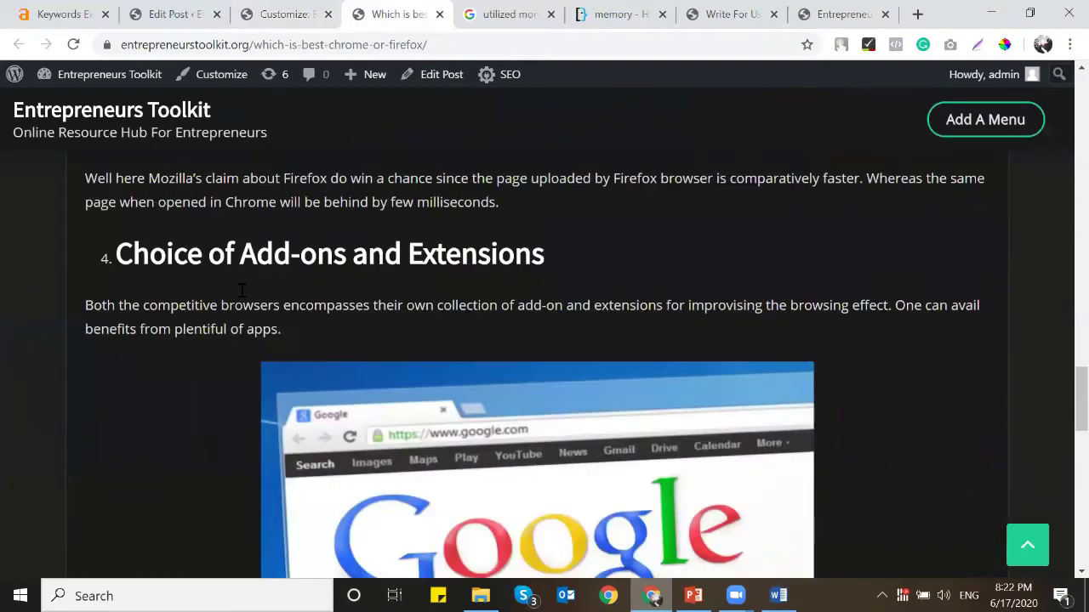
Step: Return to the General blog options in the customizer, set the Single Blog Pages layout to right sidebar, and publish the change
click(289, 14)
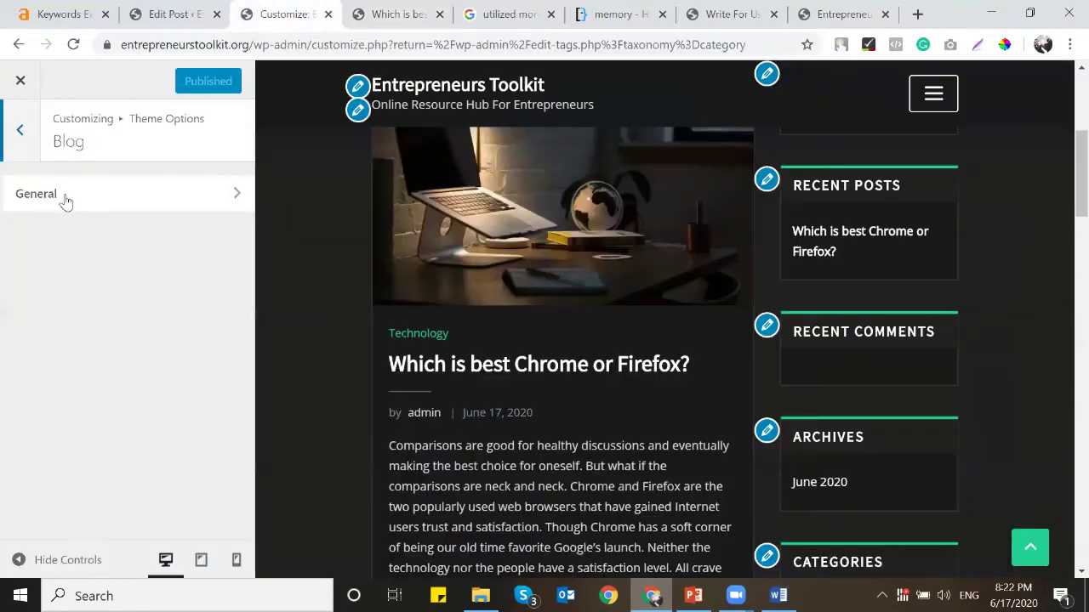
click(22, 131)
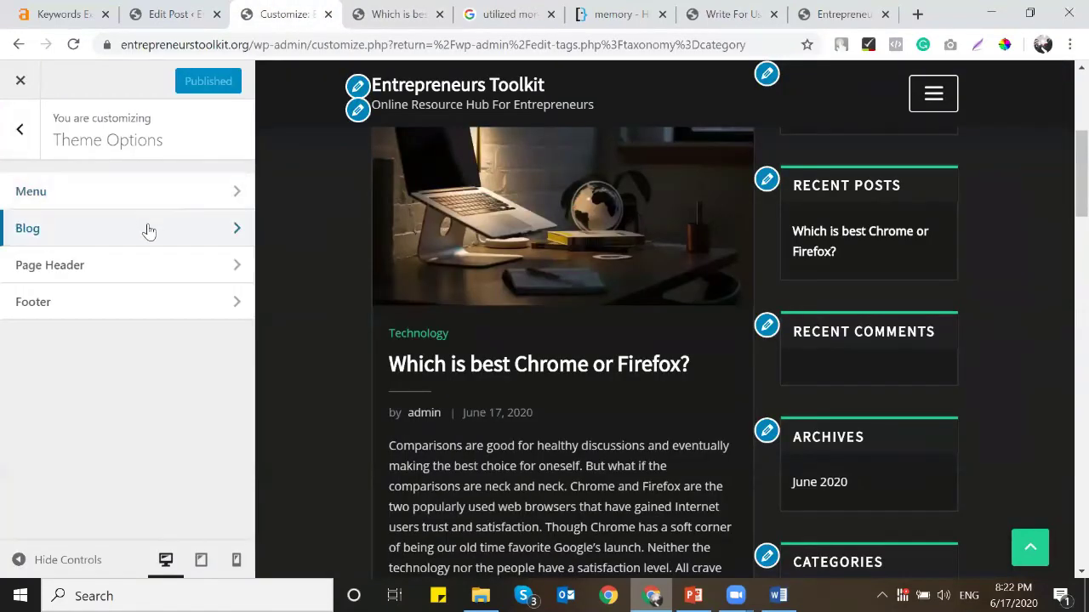
click(147, 228)
click(141, 209)
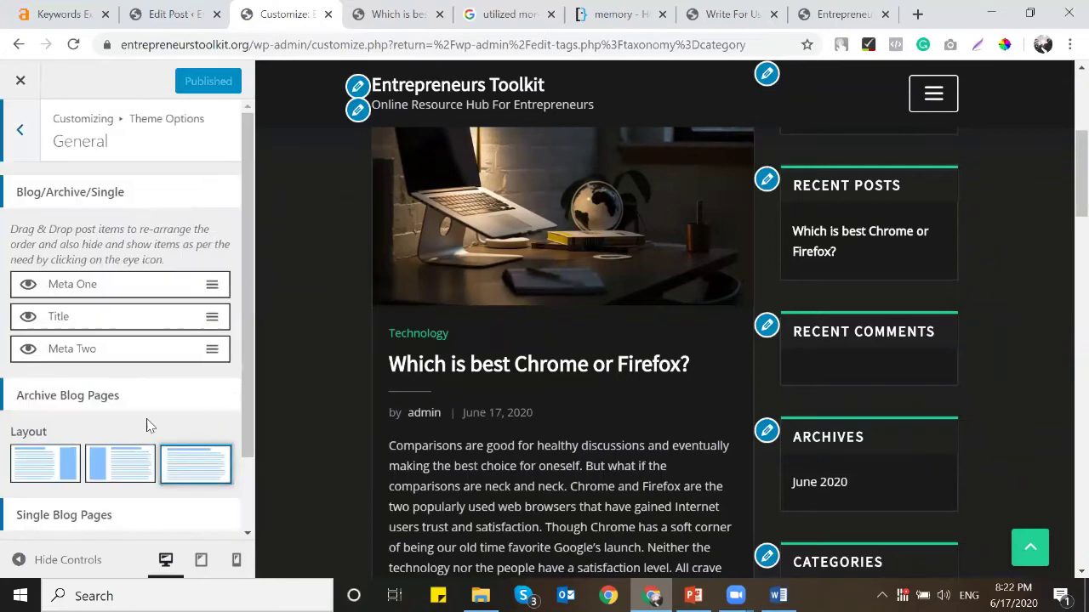
scroll(145, 425, down, 2)
click(47, 496)
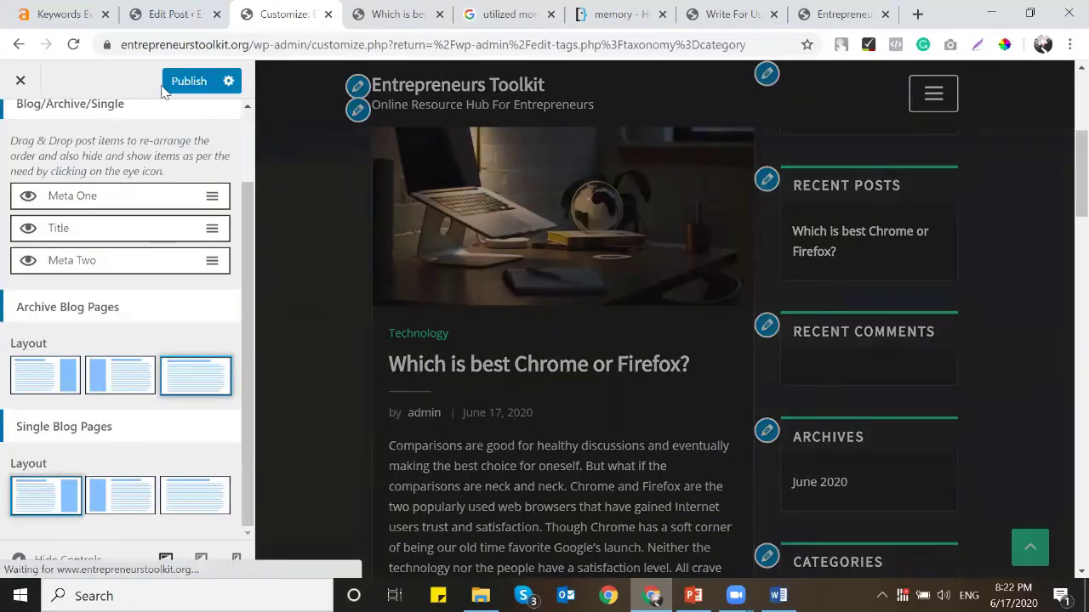
scroll(19, 140, up, 2)
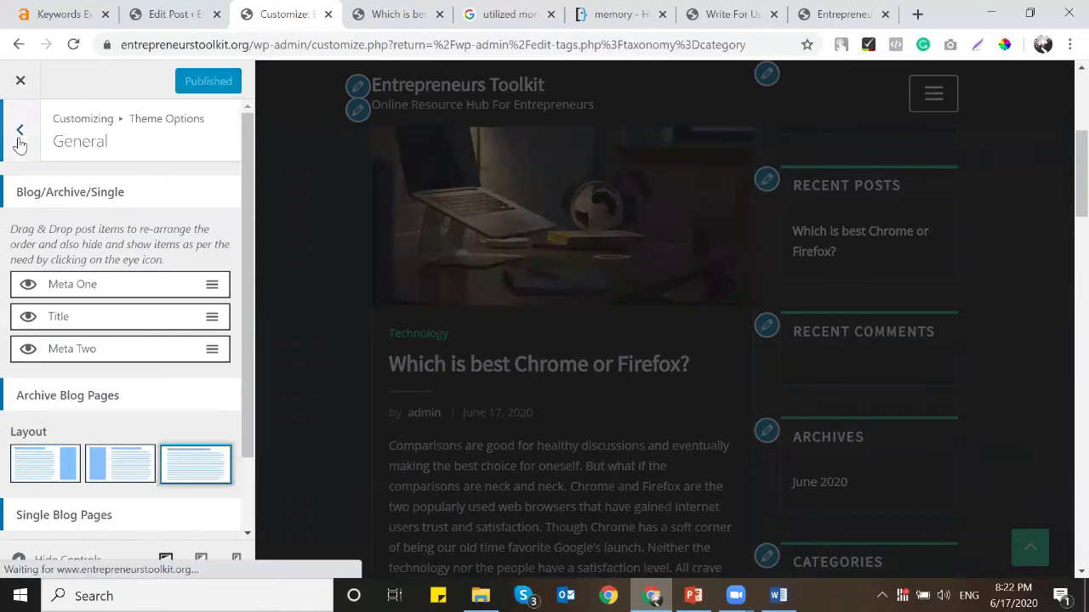
Step: Leave the theme's General blog options and open the Sidebar Widget Area in the customizer's widget settings
click(19, 136)
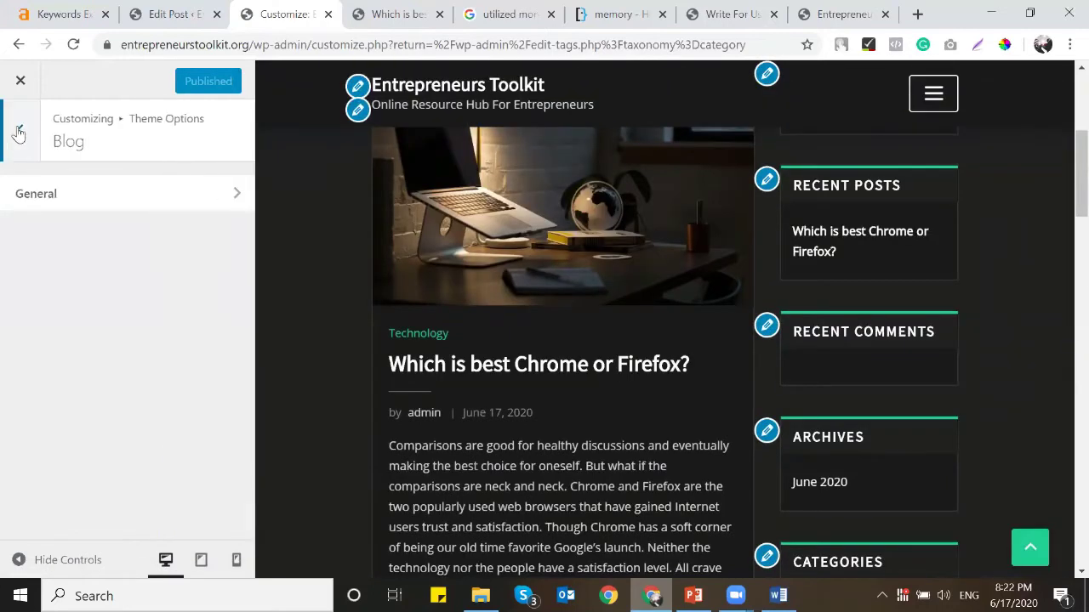
click(19, 136)
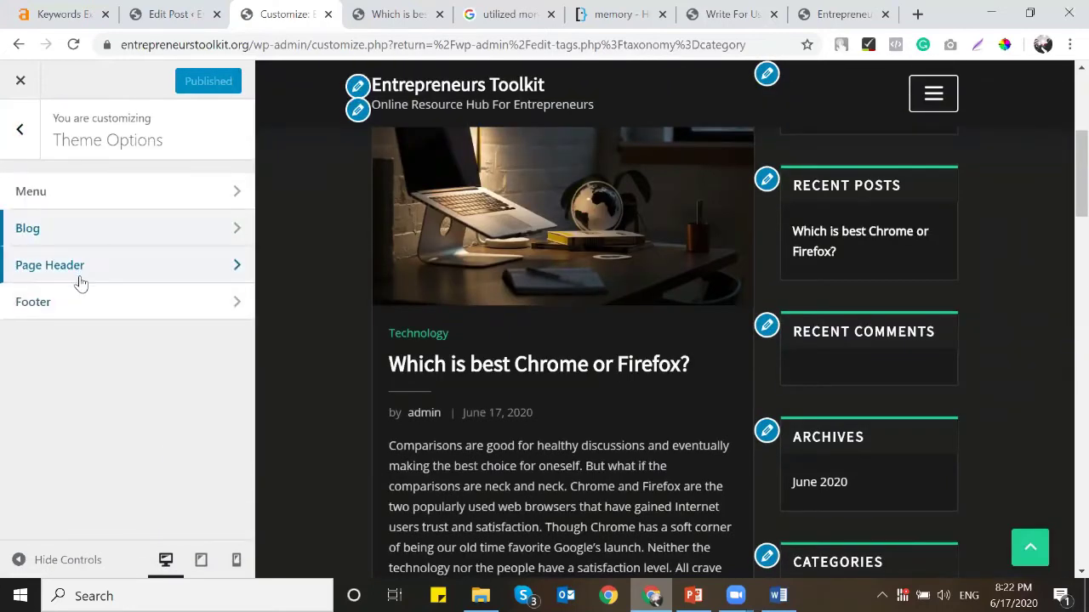
click(21, 132)
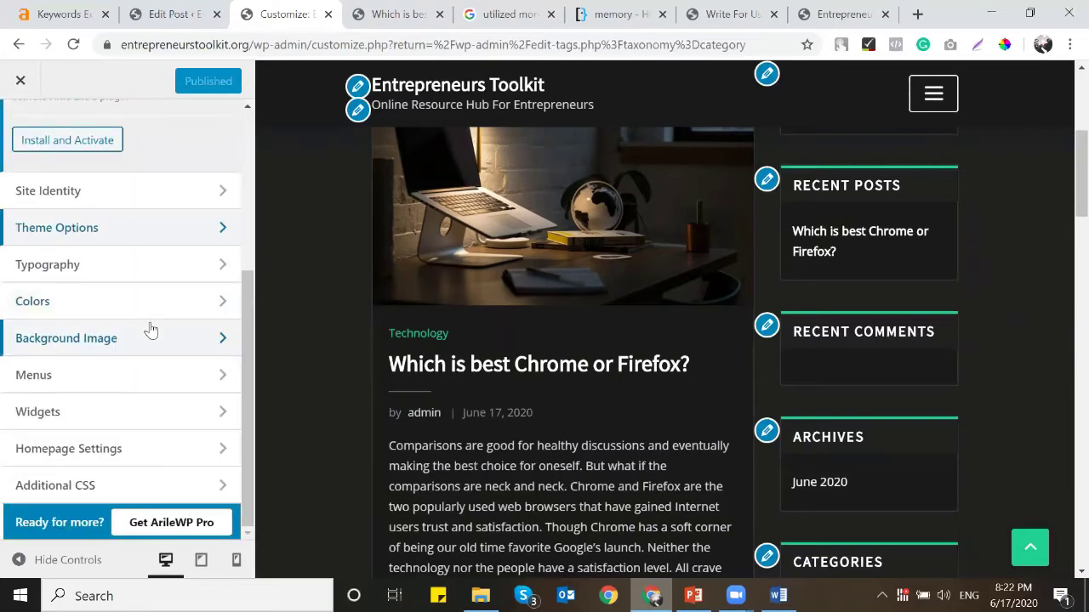
click(146, 412)
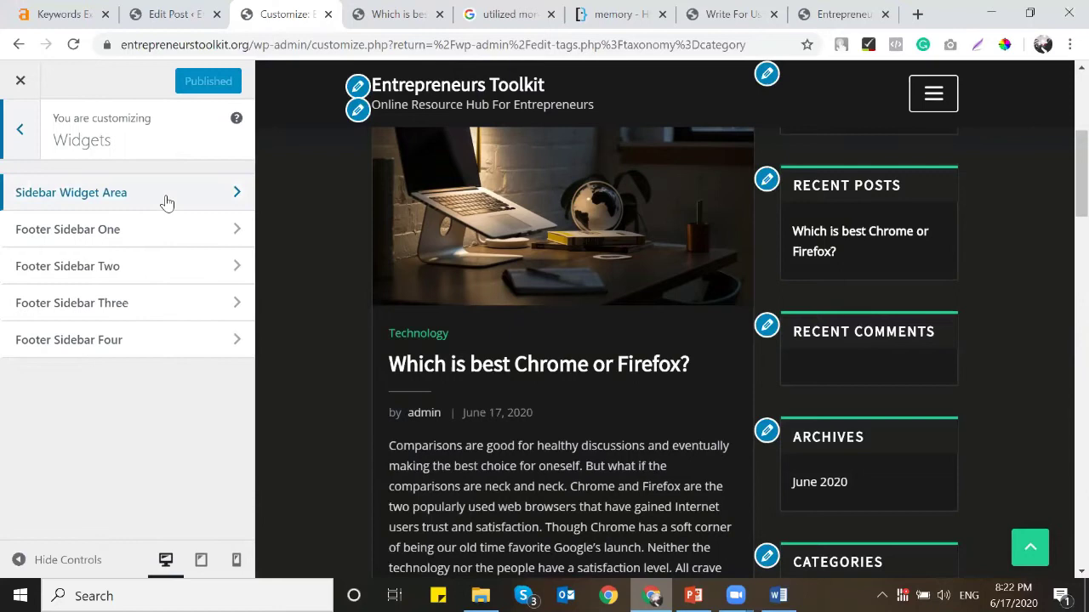
click(166, 194)
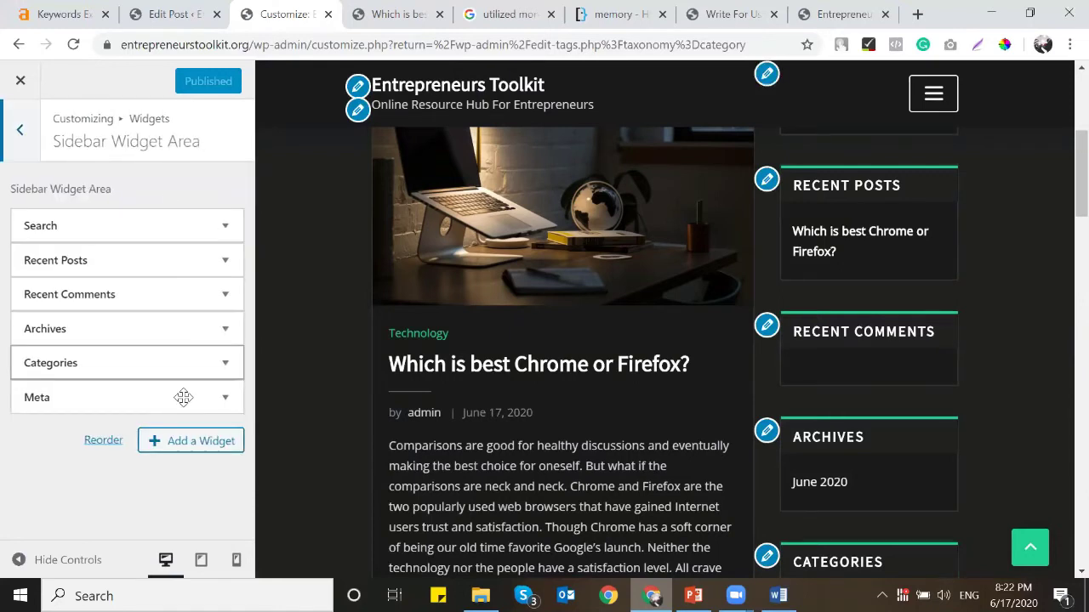
Step: Add a Pages widget to the Sidebar Widget Area
click(182, 441)
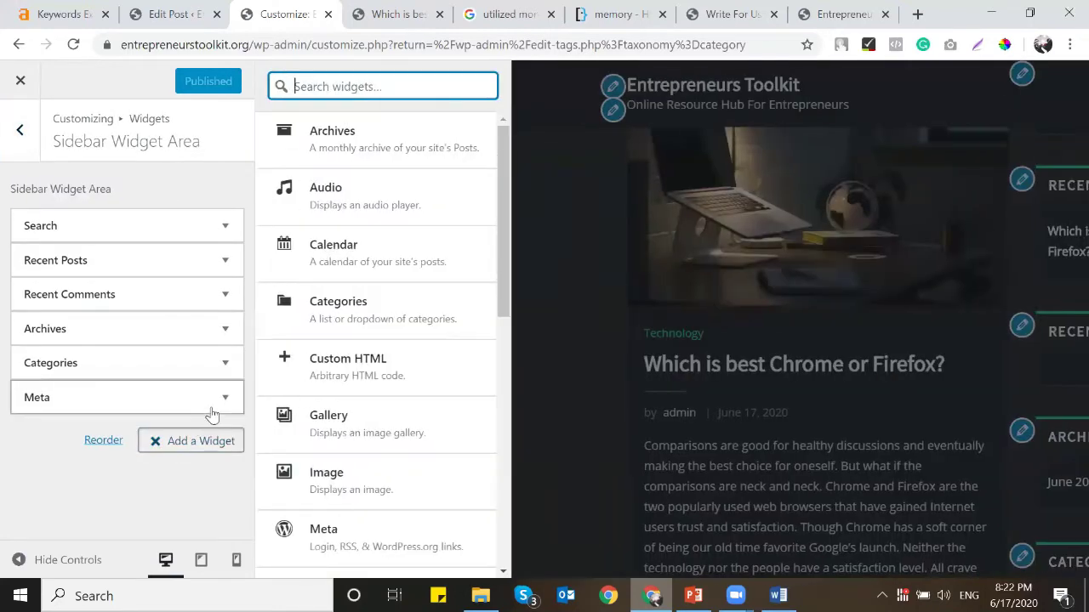
scroll(439, 187, down, 3)
scroll(439, 187, down, 5)
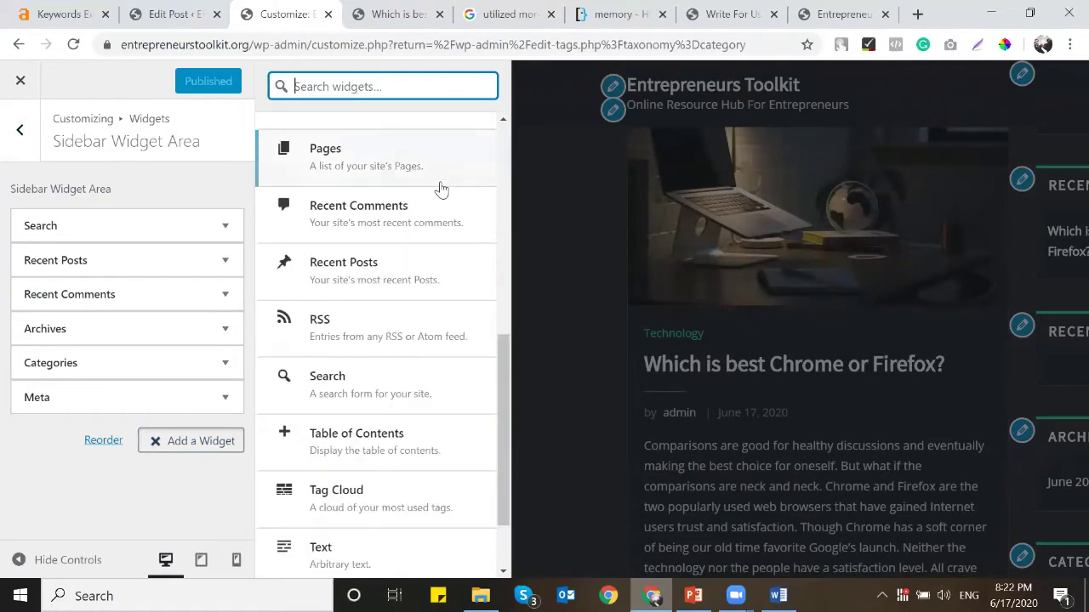
scroll(439, 188, up, 3)
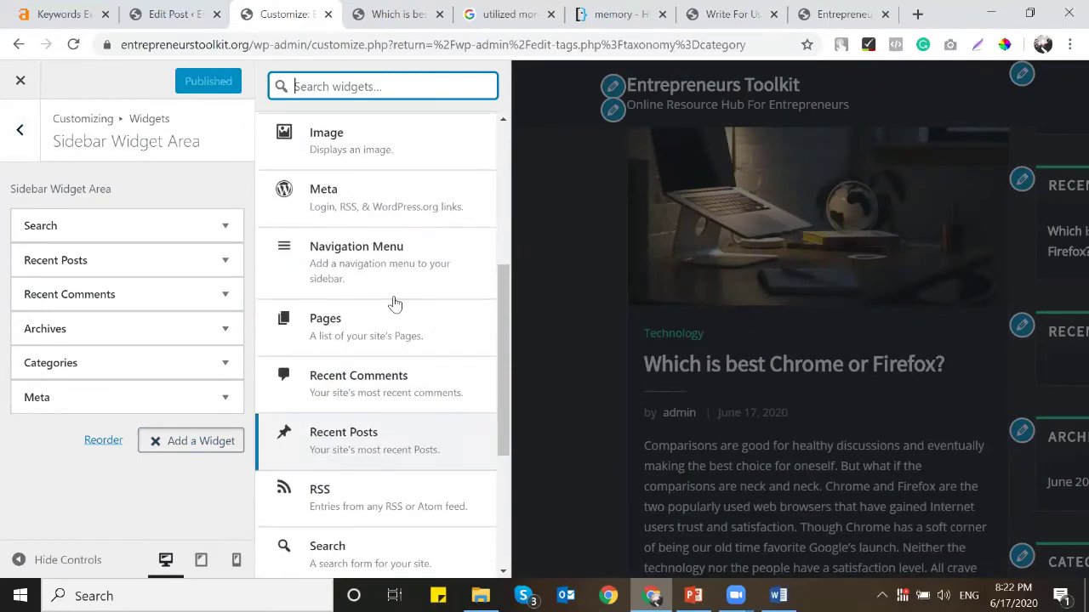
click(393, 322)
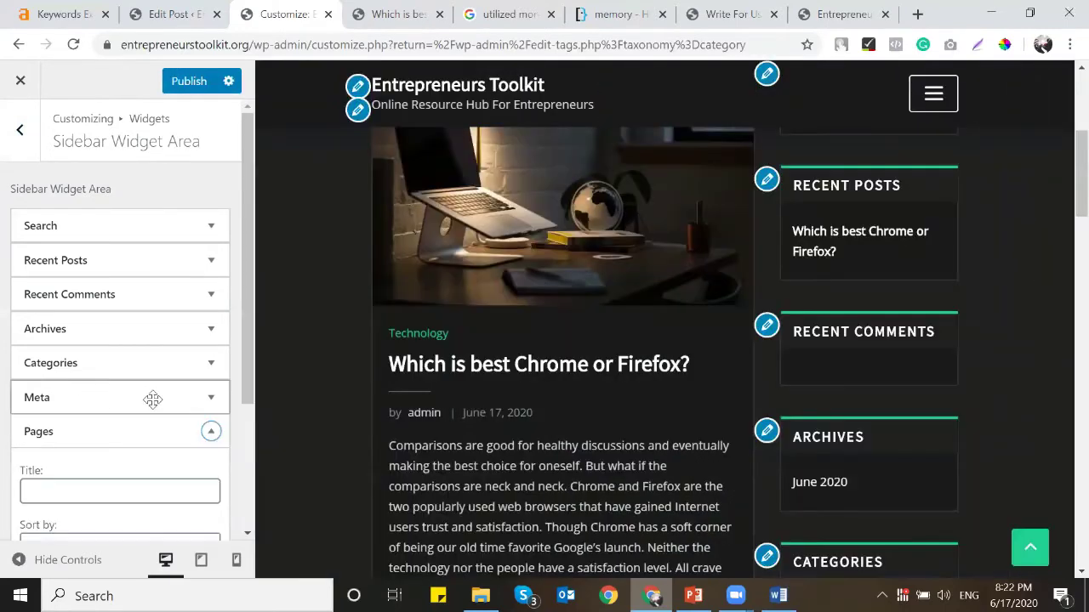
Step: Remove the Meta, Archives and Recent Comments widgets from the Sidebar Widget Area
click(211, 397)
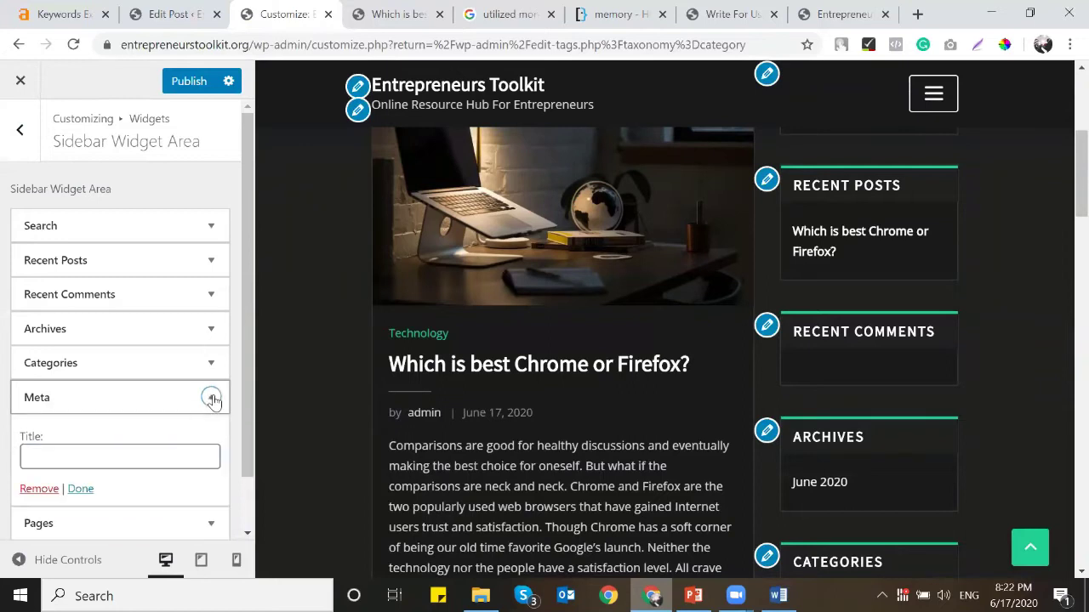
click(39, 491)
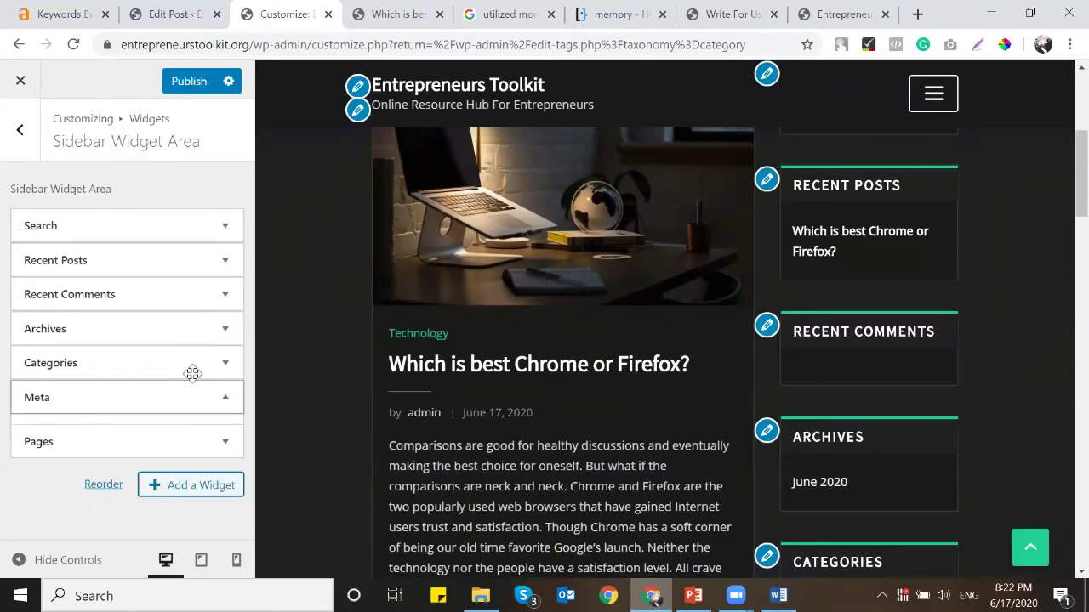
click(222, 339)
click(39, 467)
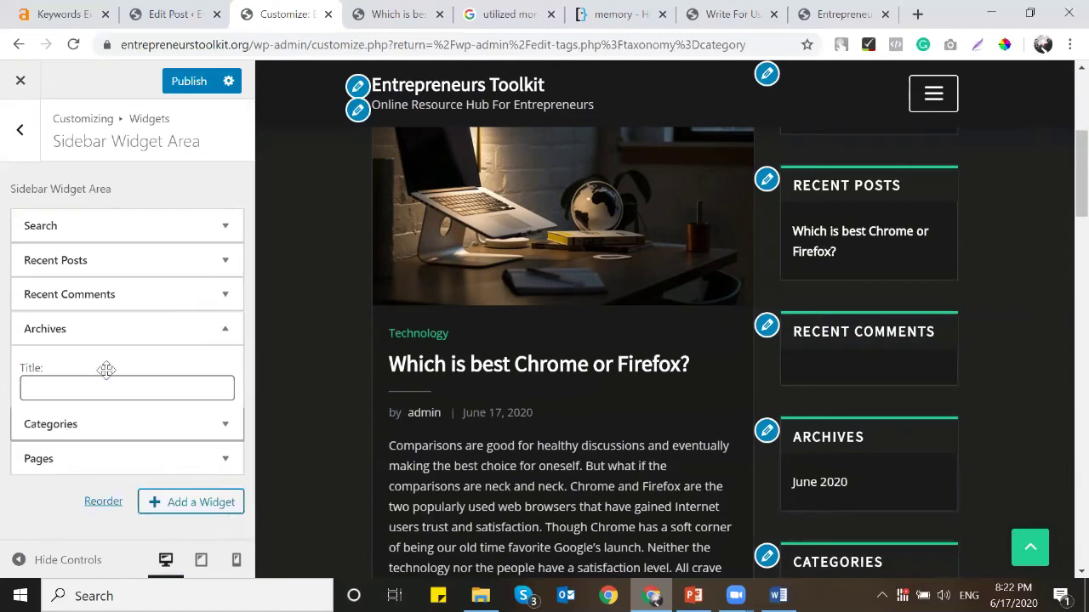
click(211, 295)
click(40, 442)
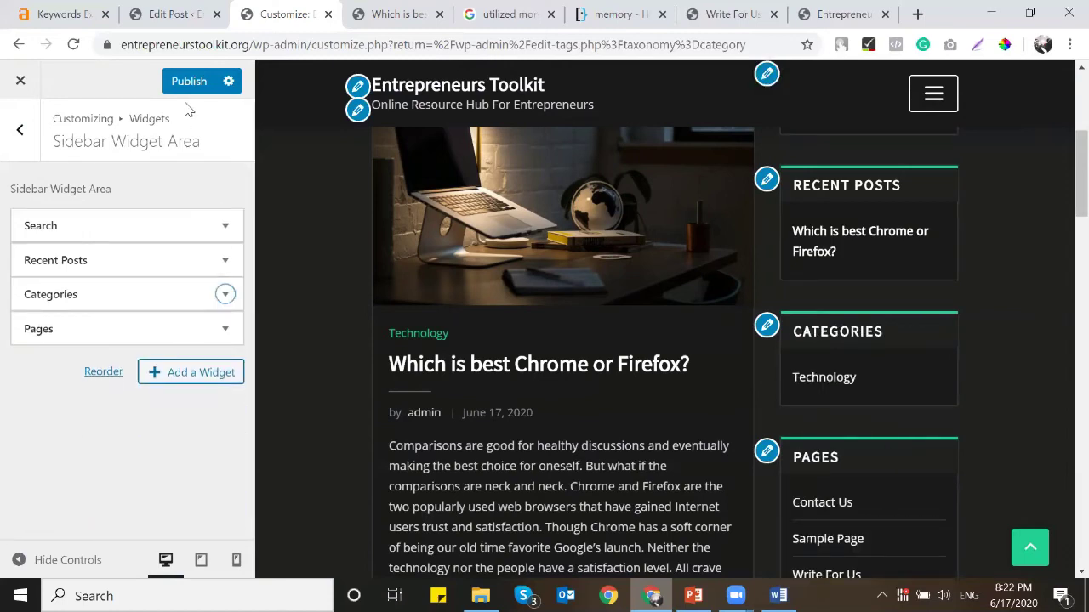
Step: Delete the Pages widget from the Sidebar Widget Area
click(193, 366)
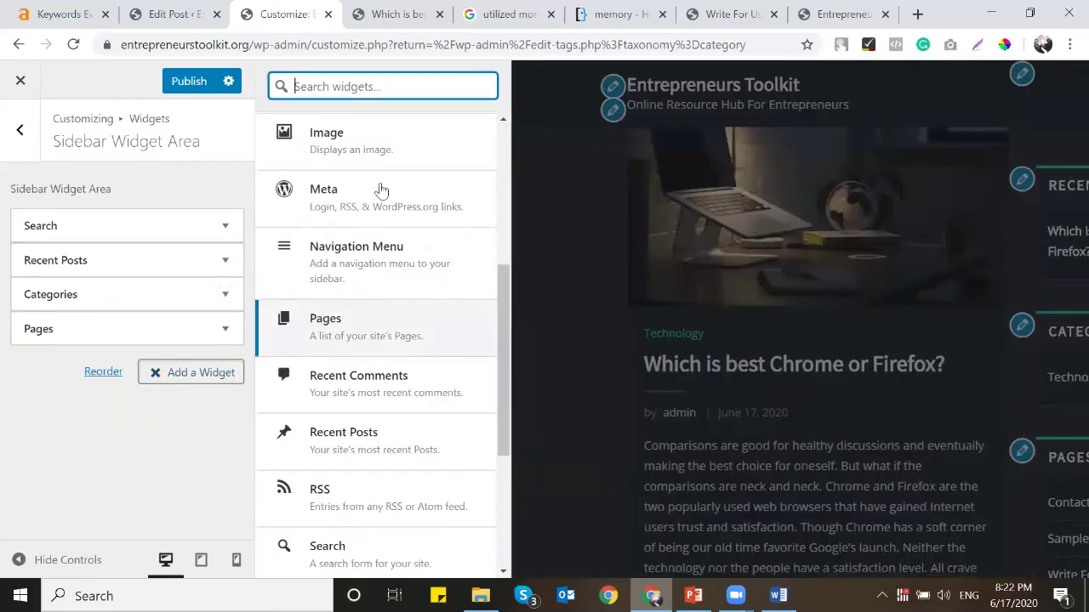
scroll(380, 170, up, 4)
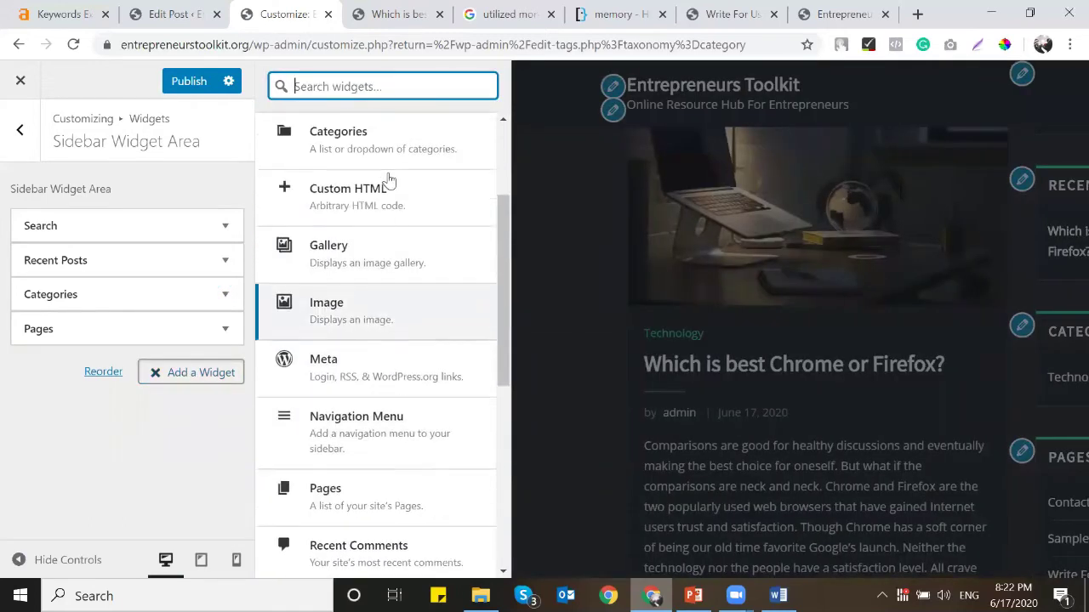
click(225, 328)
scroll(63, 475, down, 1)
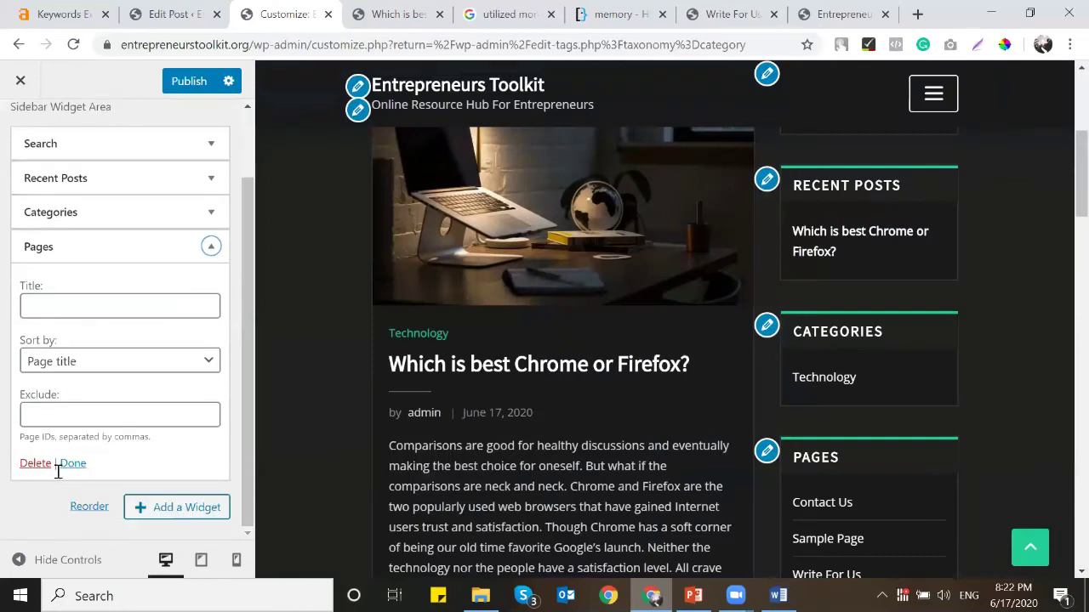
click(36, 463)
Step: Add a Calendar widget below Categories in the Sidebar Widget Area and check it in the site preview
click(223, 339)
scroll(382, 264, down, 1)
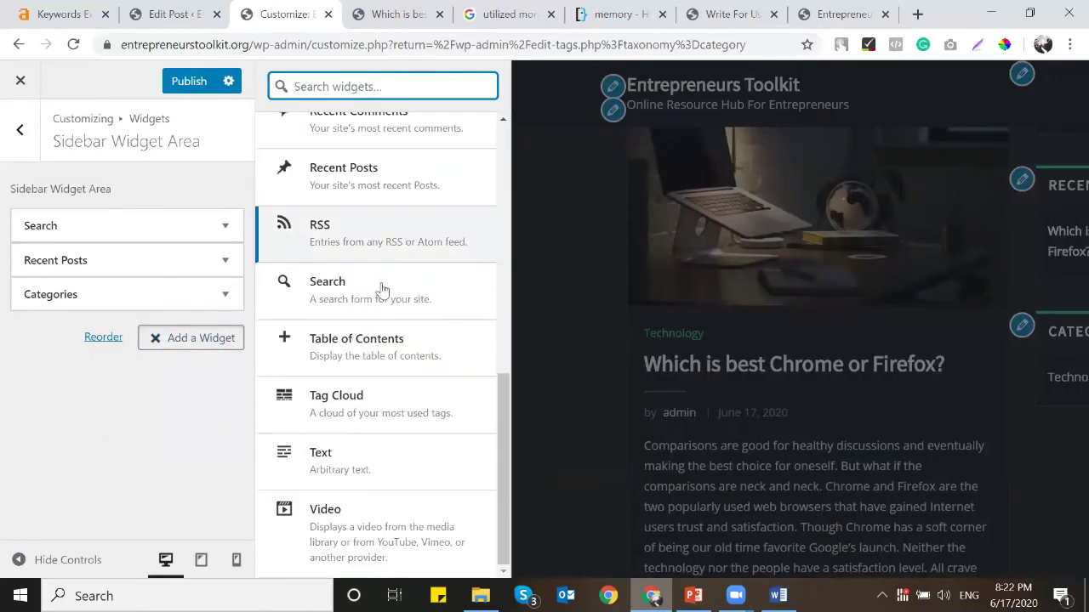
scroll(379, 316, up, 2)
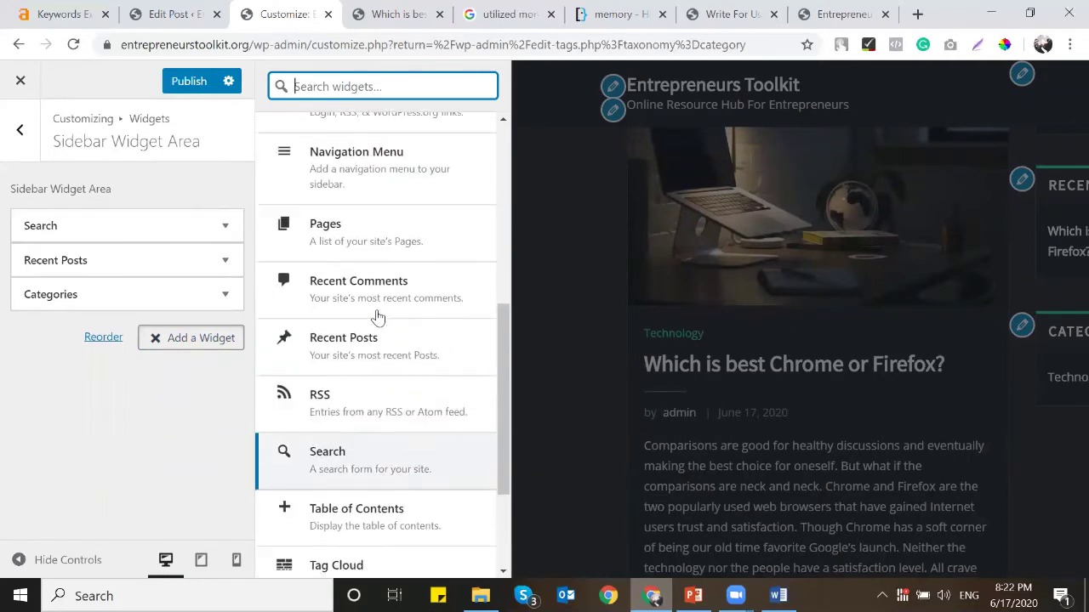
scroll(379, 316, up, 2)
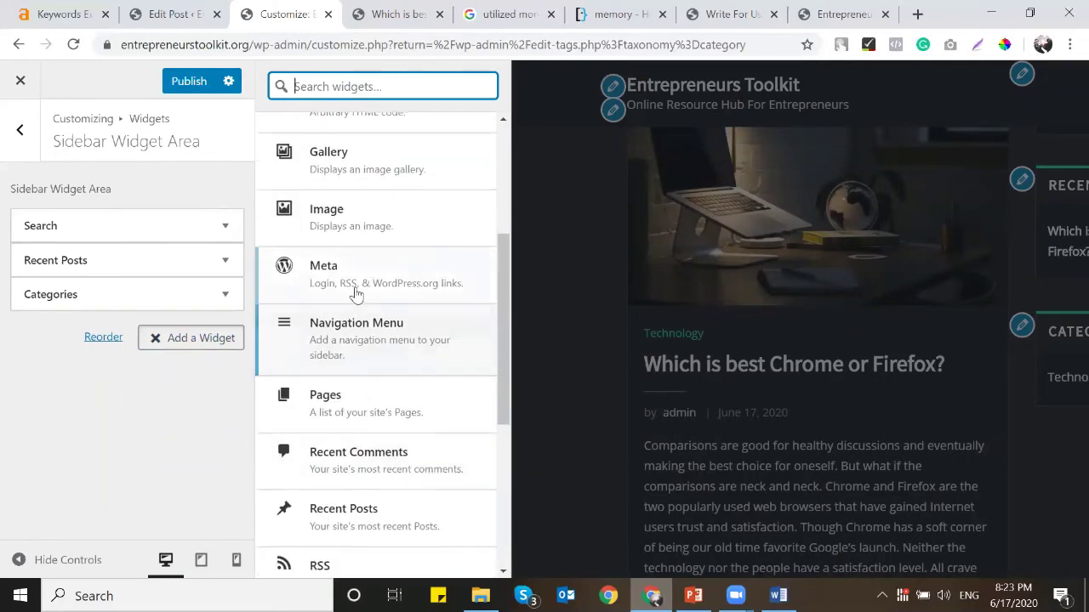
scroll(356, 293, up, 3)
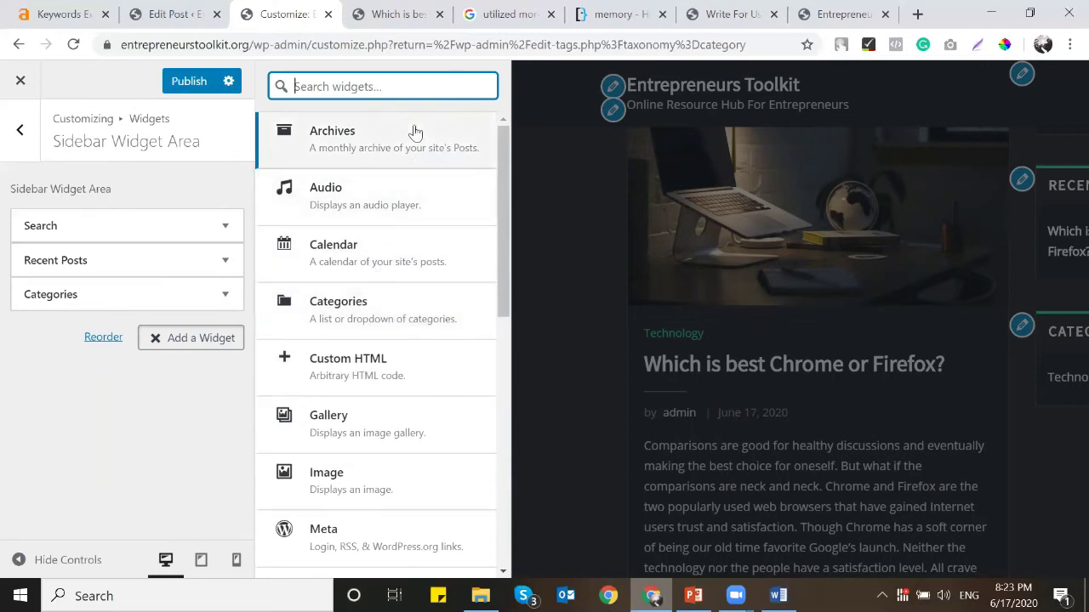
click(180, 357)
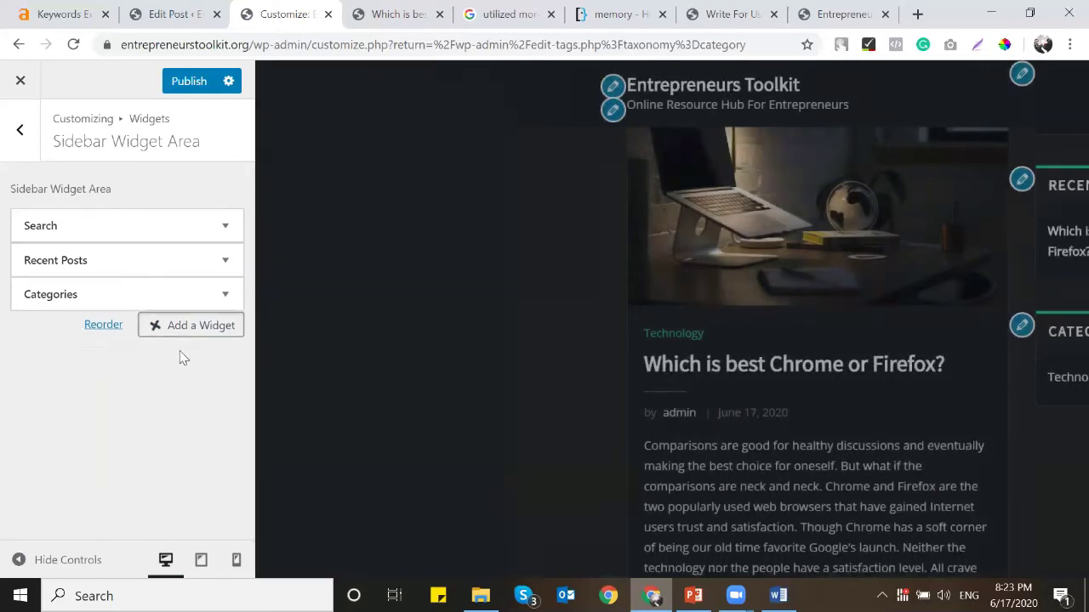
click(225, 329)
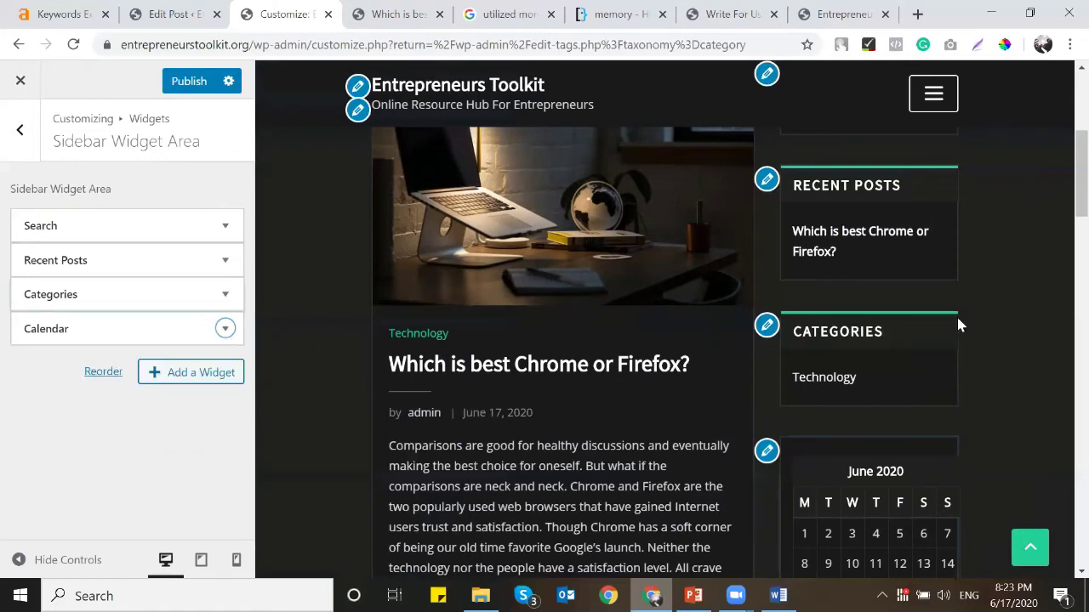
scroll(906, 366, down, 5)
scroll(691, 223, up, 3)
scroll(959, 393, down, 3)
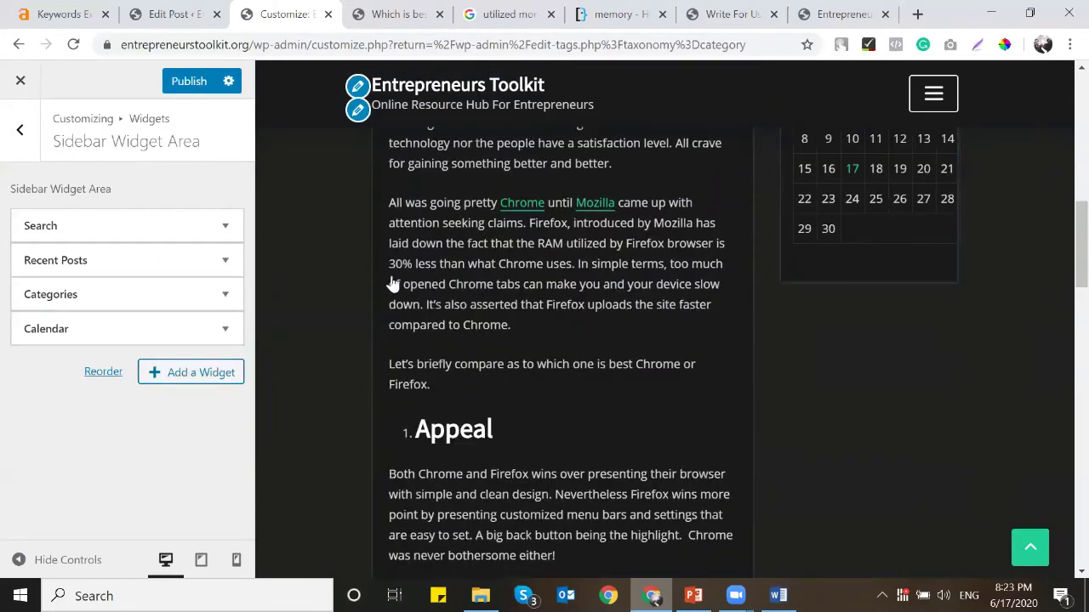
Step: Look through the remaining available widgets and publish the sidebar widget changes
scroll(449, 261, down, 5)
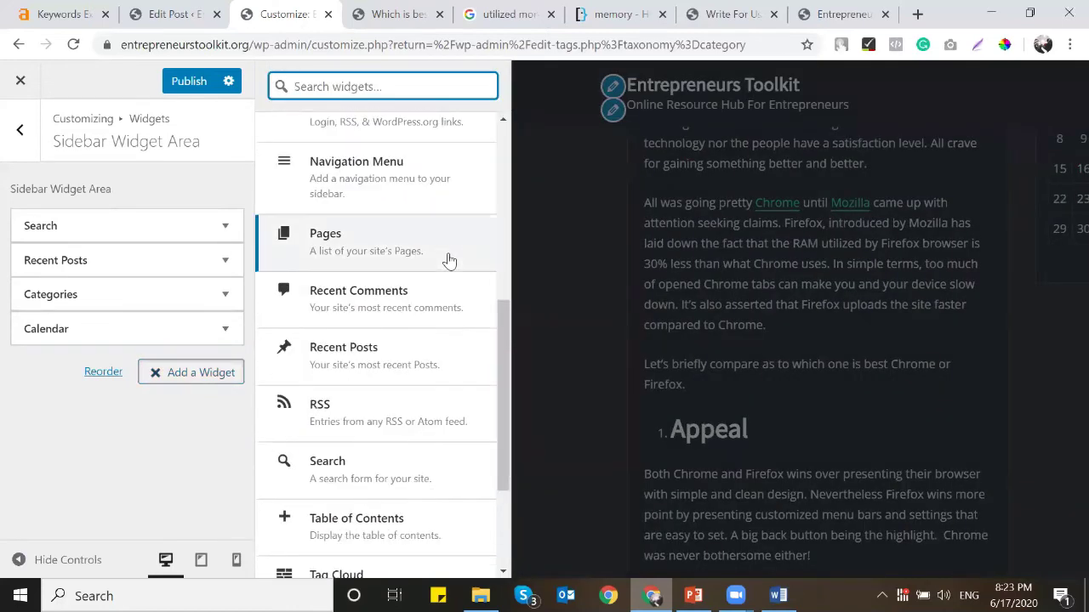
scroll(449, 261, down, 4)
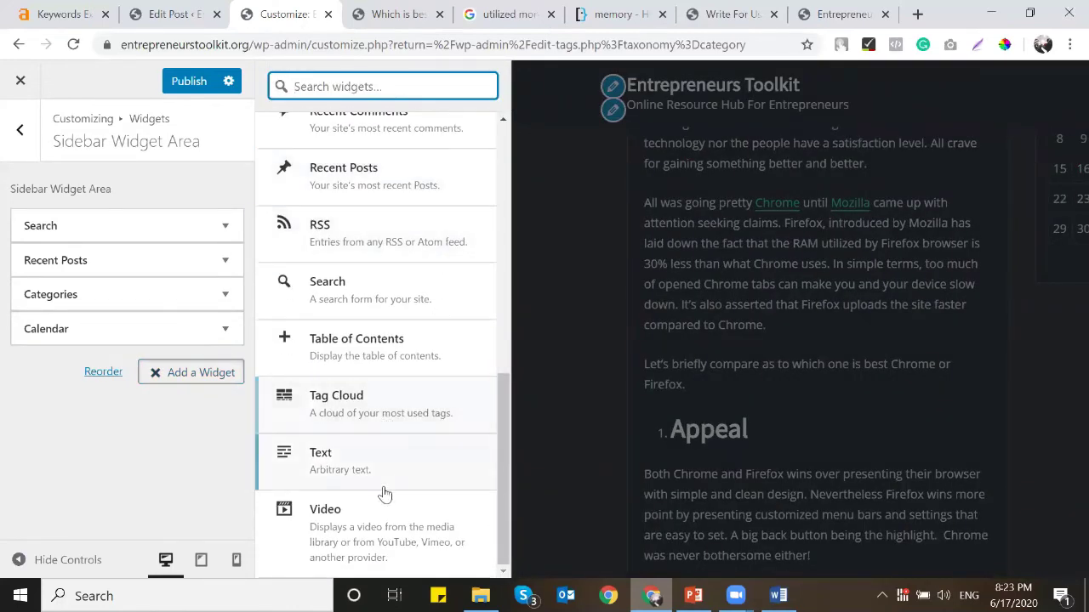
scroll(377, 246, up, 6)
scroll(392, 234, down, 2)
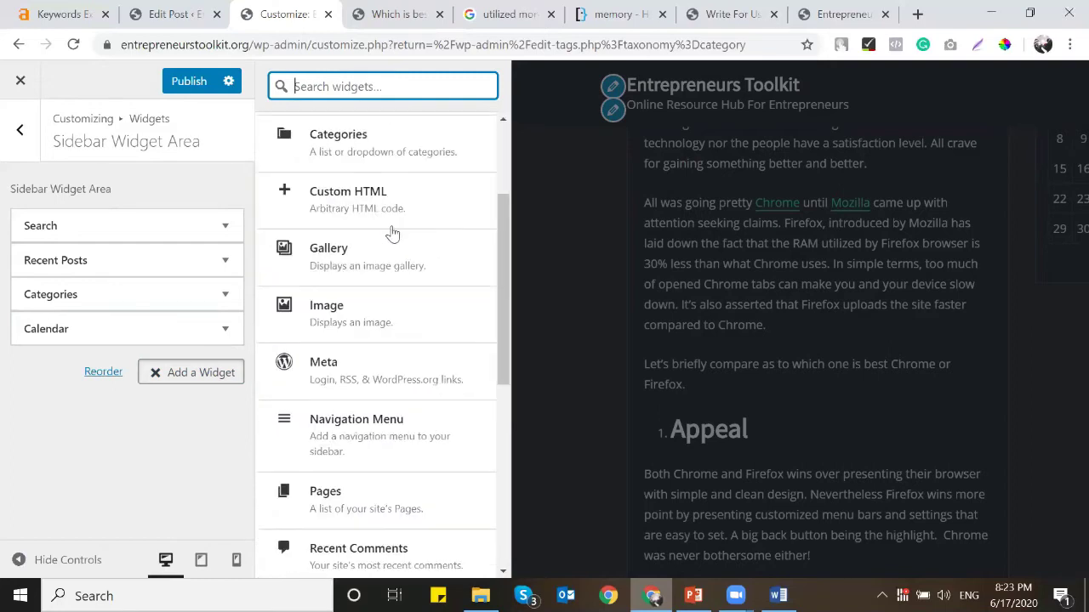
scroll(392, 233, down, 5)
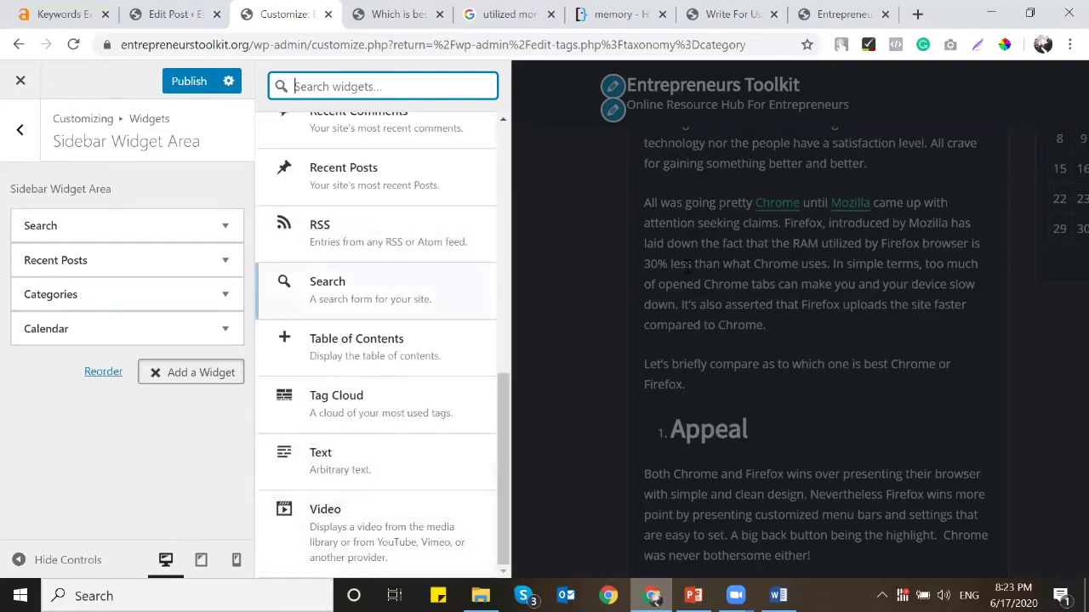
click(187, 82)
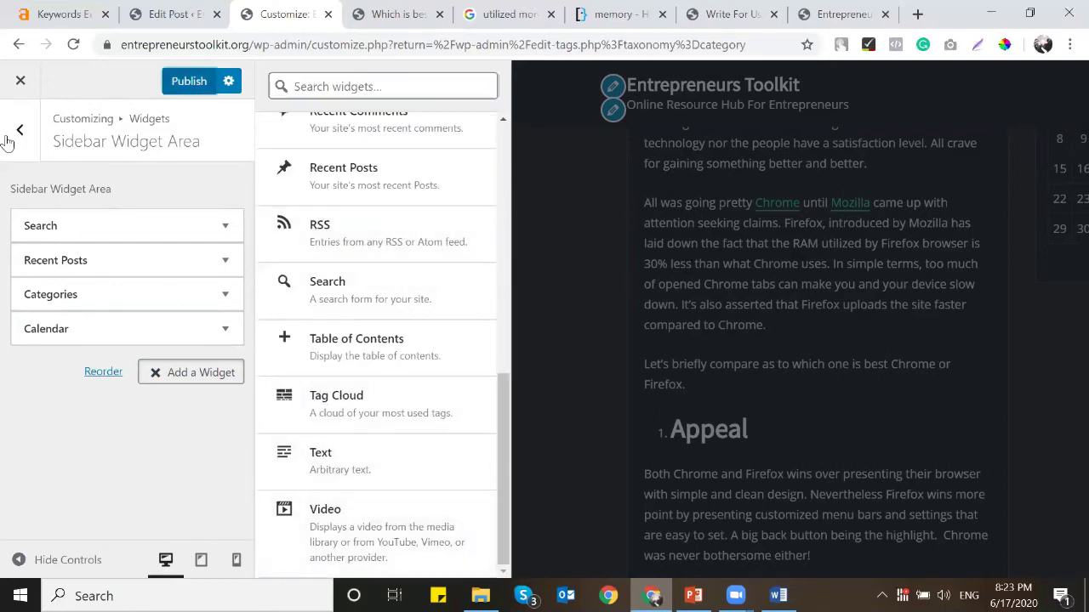
Step: Check the Homepage Settings in the customizer and return to the main list of customization sections
click(19, 129)
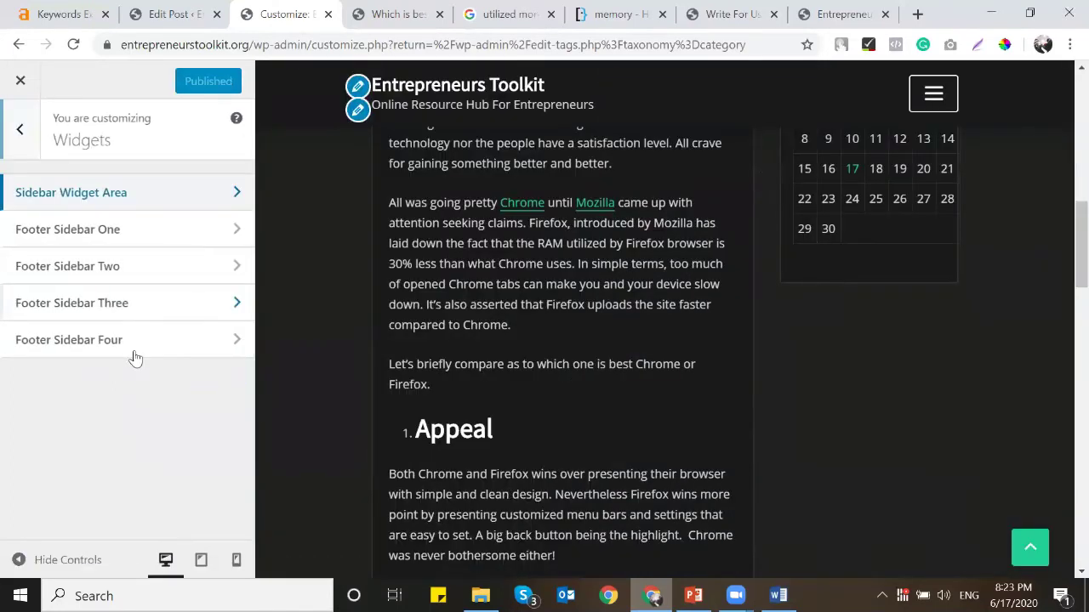
click(20, 136)
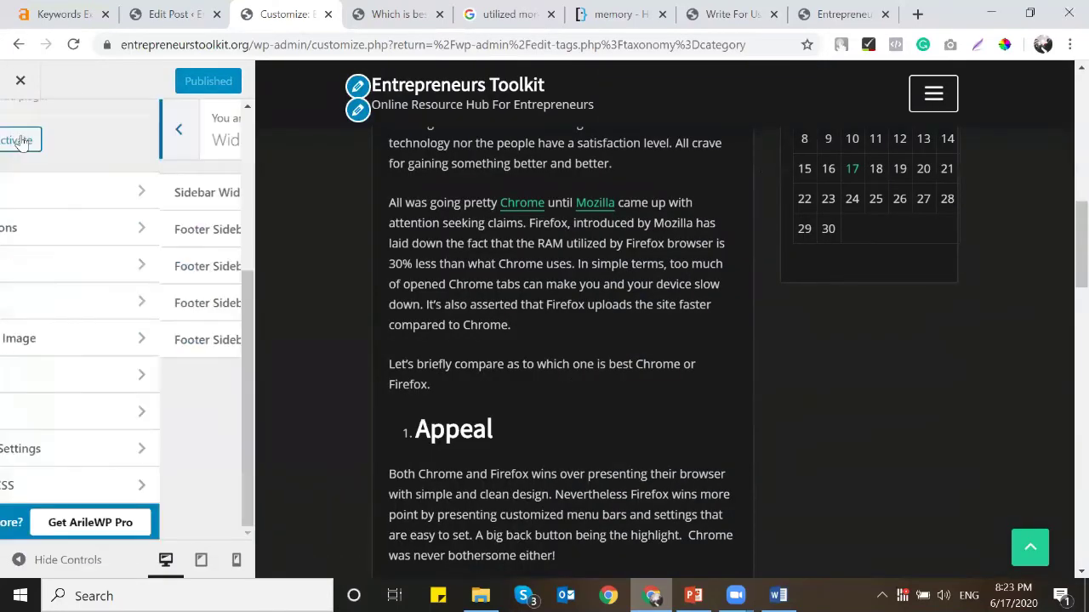
click(122, 450)
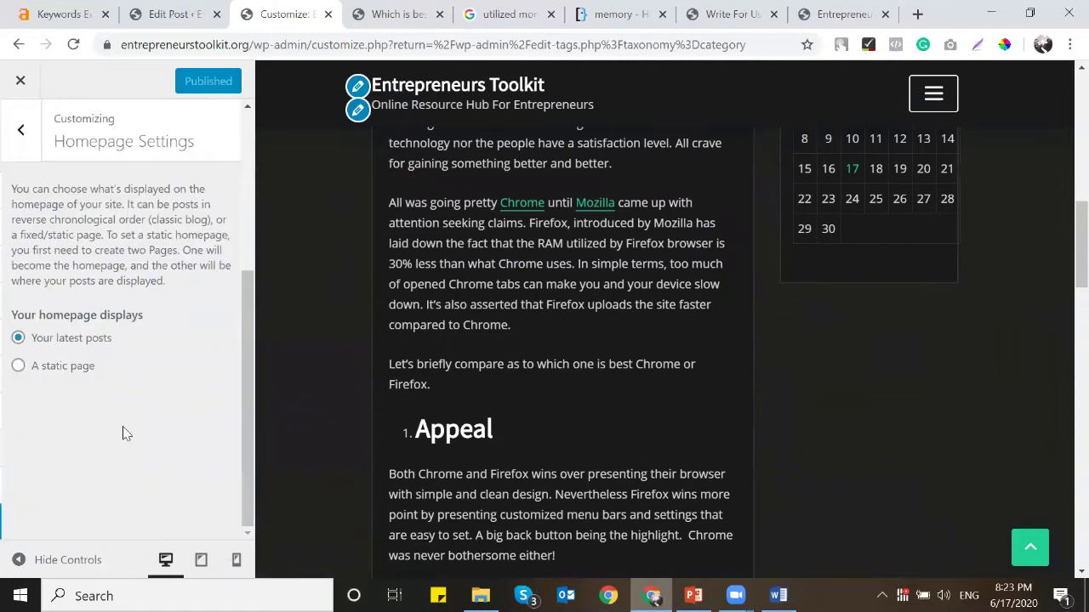
click(36, 155)
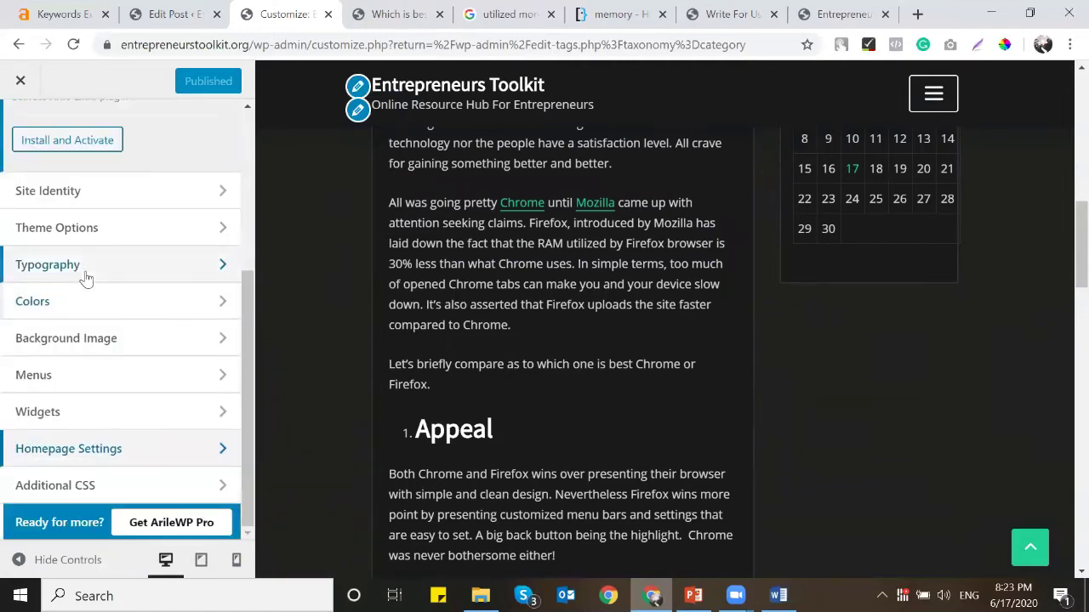
scroll(85, 274, up, 1)
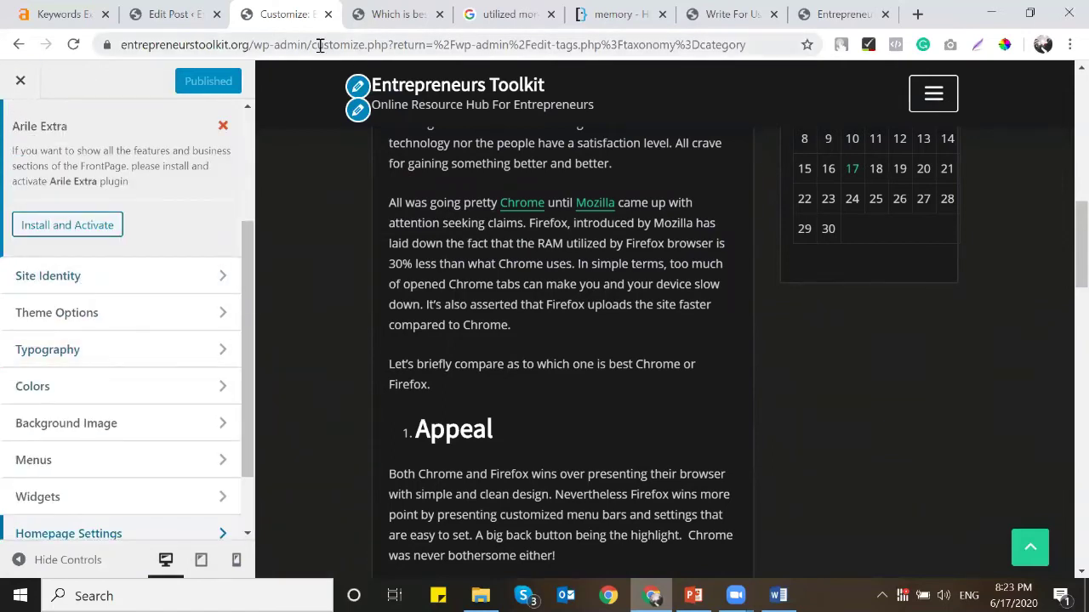
Step: Leave the customizer and load the WordPress dashboard at entrepreneurstoolkit.org/wp-admin/
drag(319, 45, 817, 45)
key(Delete)
key(Return)
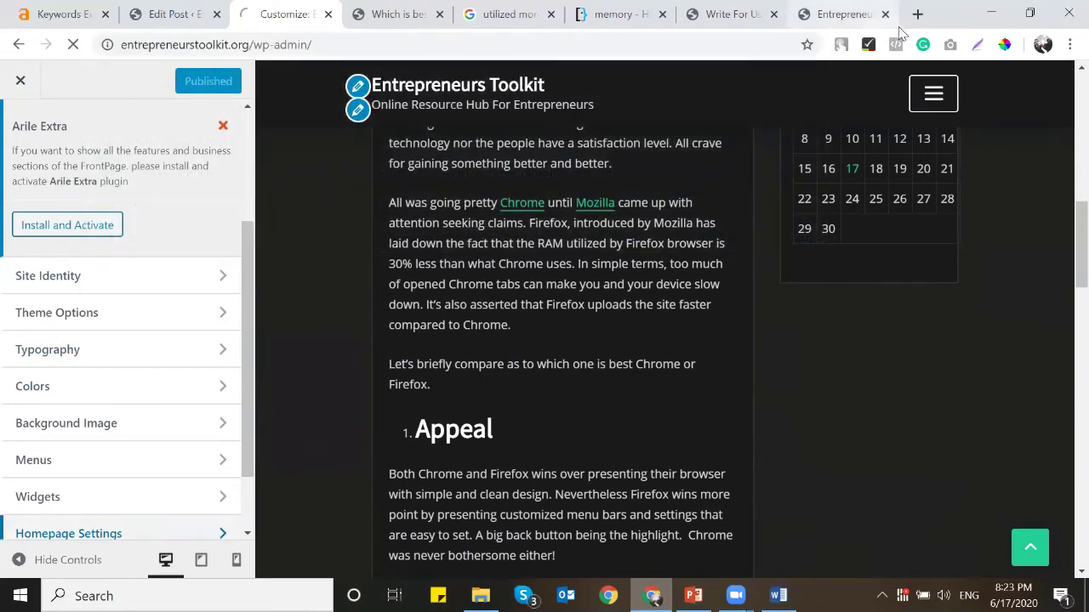
scroll(56, 389, down, 1)
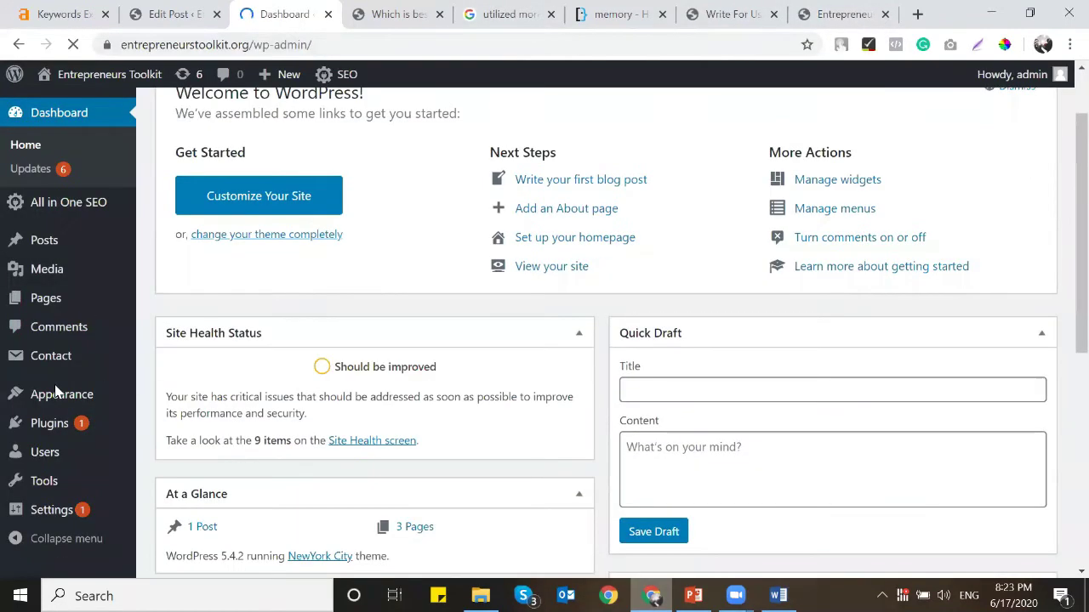
Step: Open the admin screen for the site's menus, and look over the live homepage with its sidebar widgets
mouse_move(68, 393)
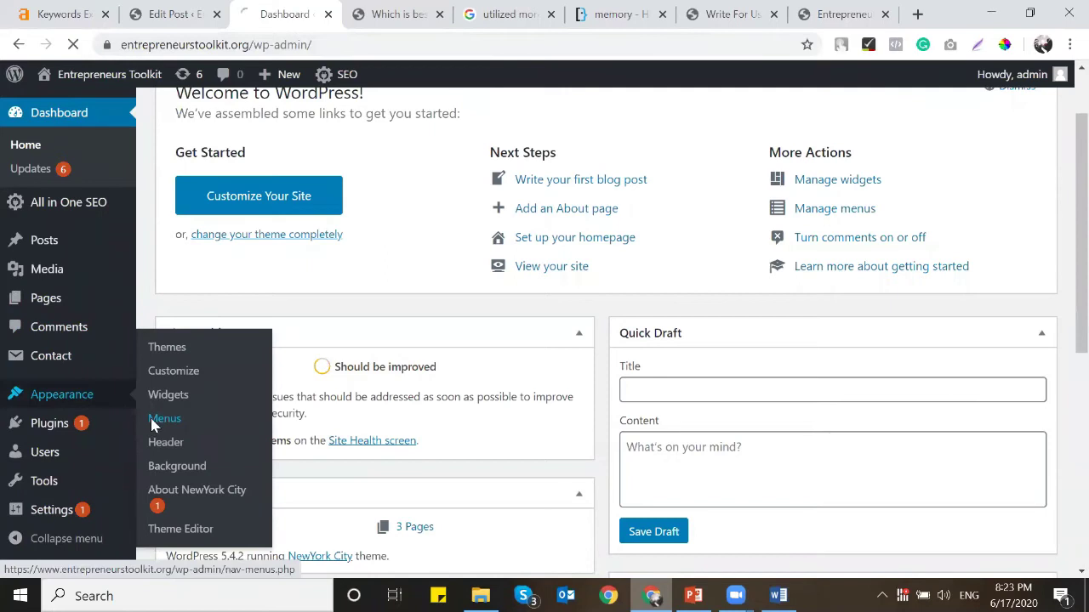
scroll(557, 330, down, 1)
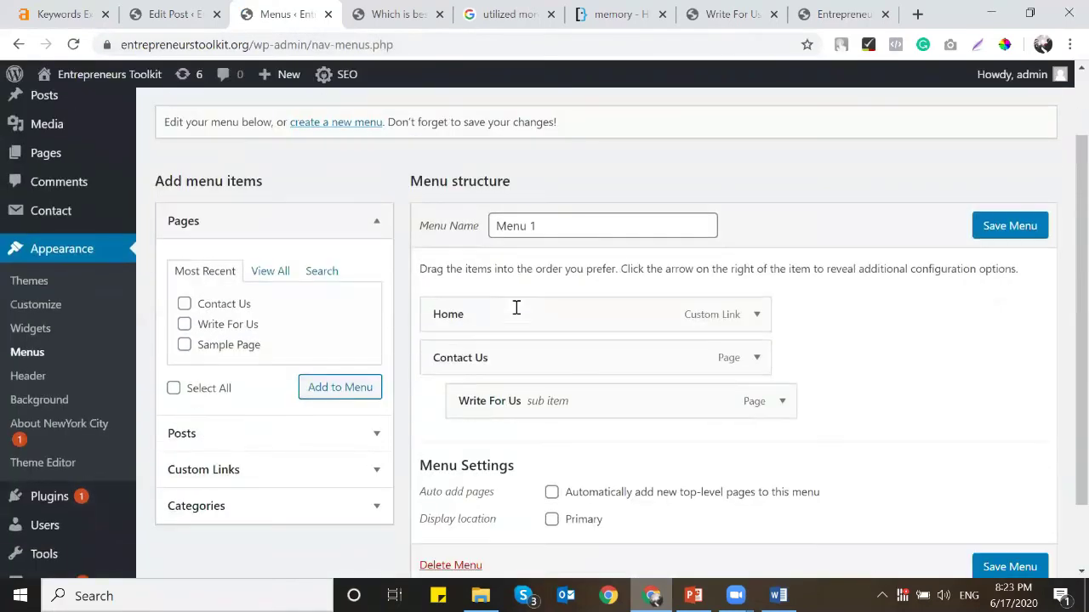
click(395, 14)
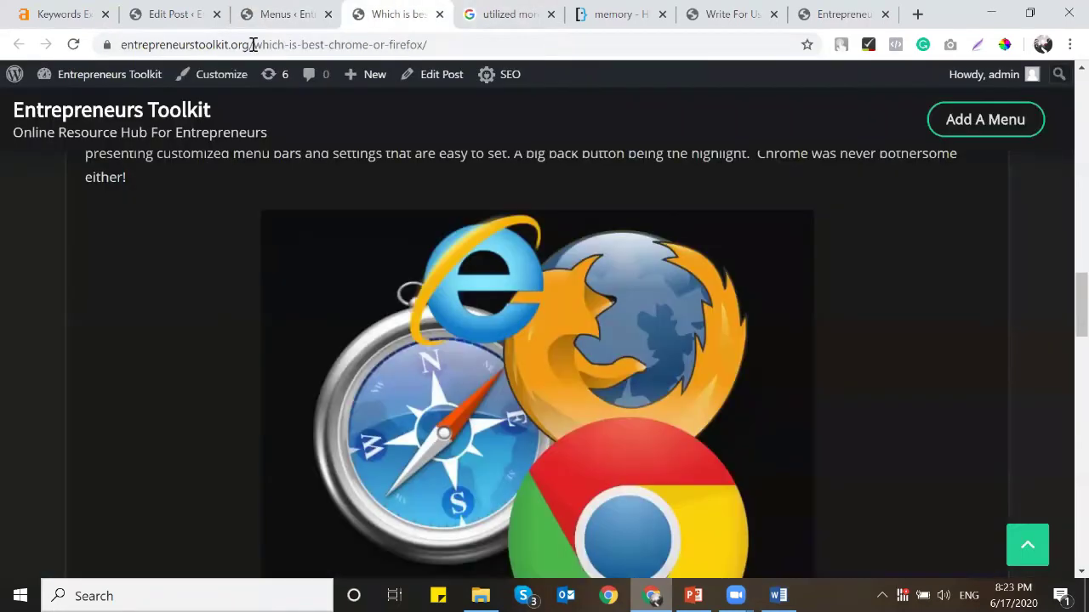
scroll(124, 76, up, 5)
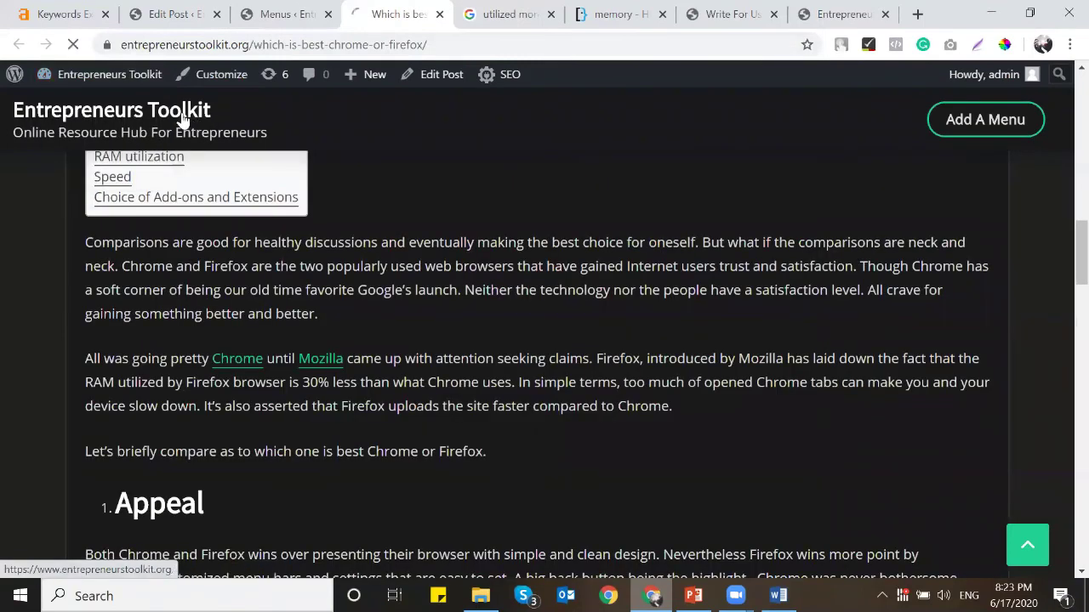
scroll(730, 260, down, 3)
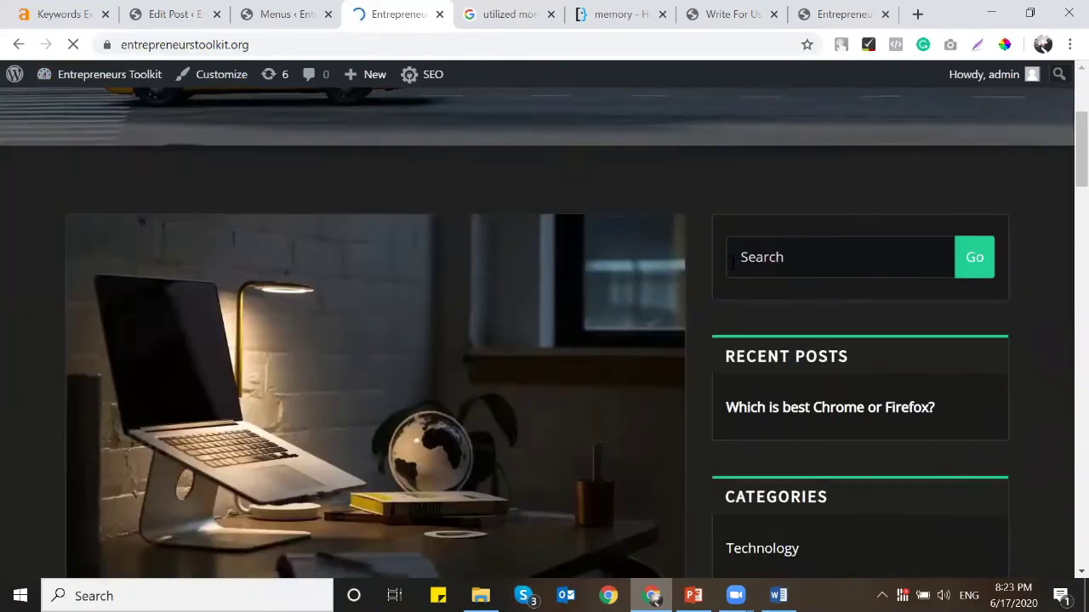
scroll(732, 262, down, 15)
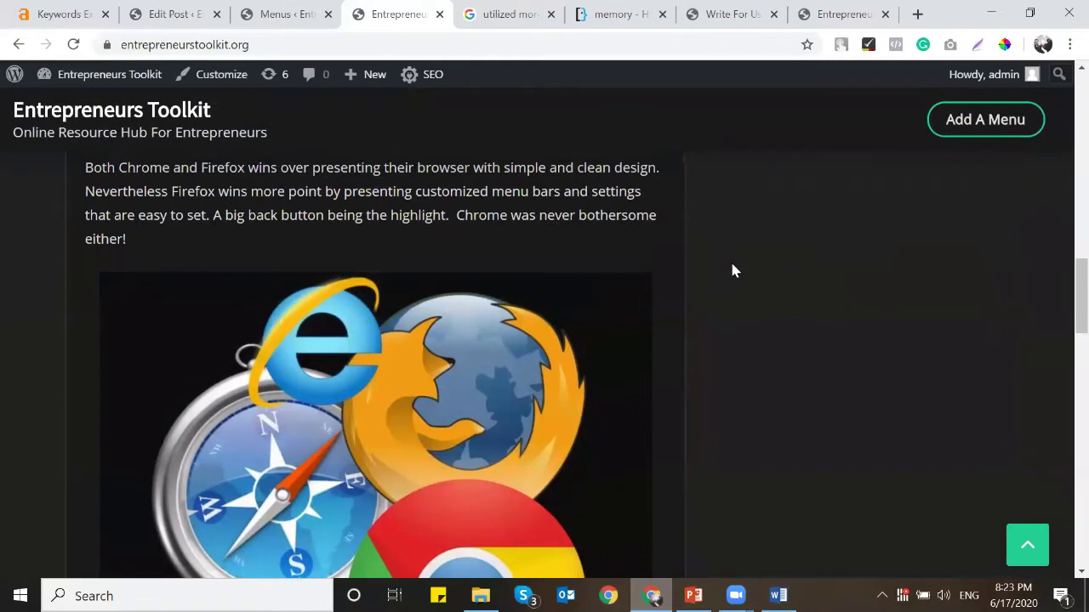
scroll(194, 321, up, 10)
Step: Open the post "Which is best Chrome or Firefox?" from the homepage and review its published layout
scroll(194, 321, down, 5)
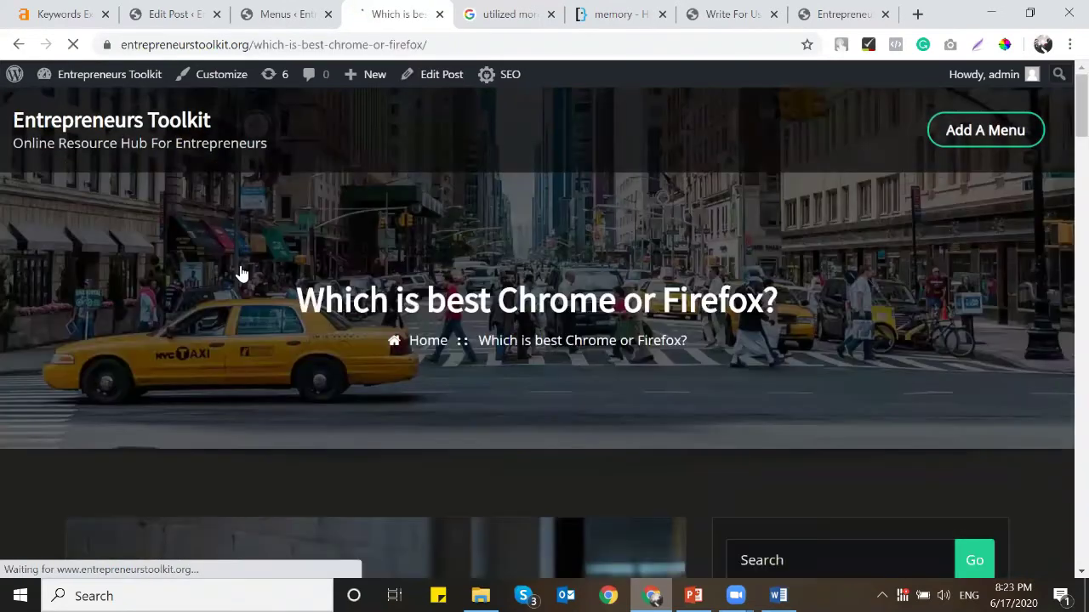
scroll(353, 293, down, 12)
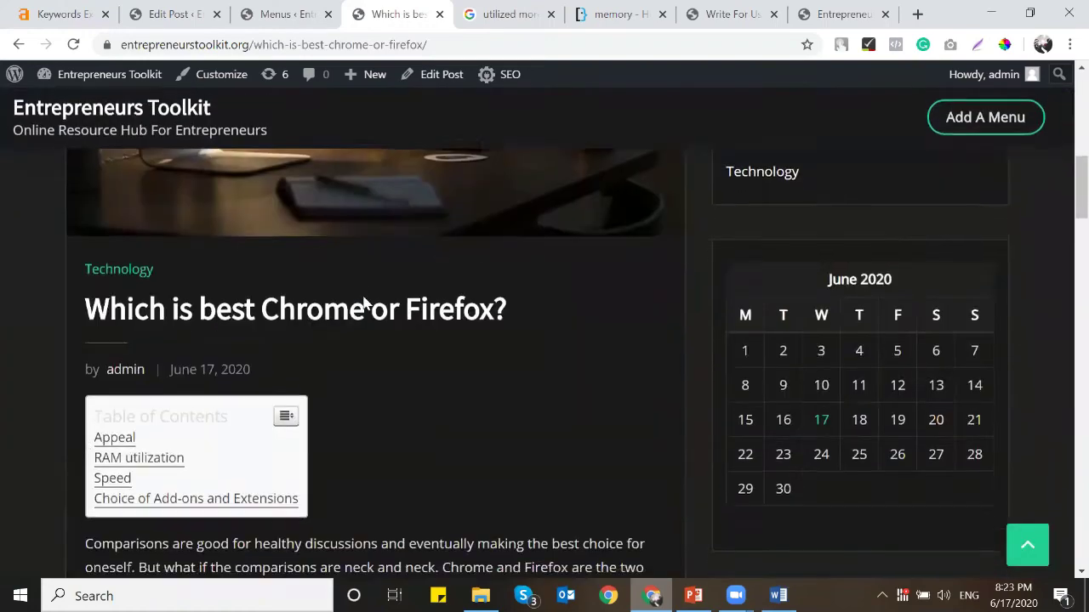
scroll(664, 270, down, 20)
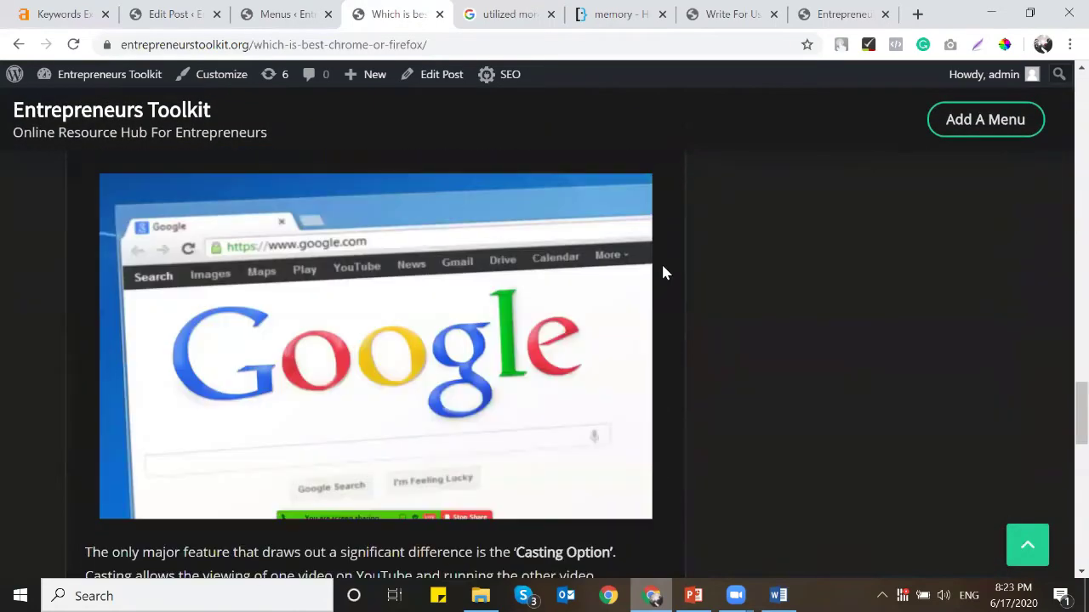
scroll(664, 272, up, 20)
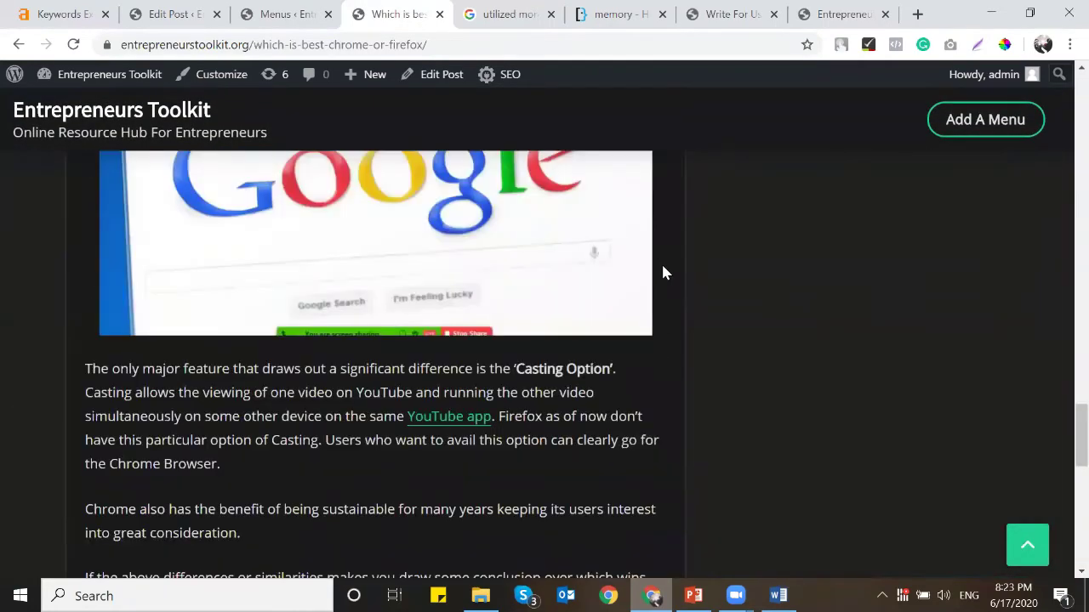
scroll(663, 267, up, 8)
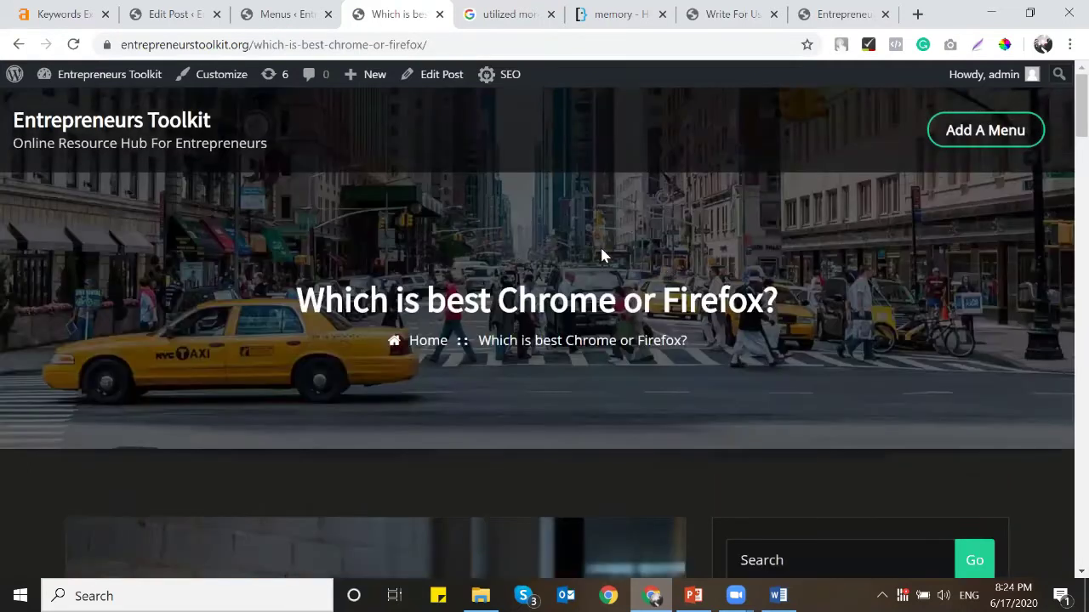
Step: Open the customizer from the menus admin screen and examine the Page Header settings under Theme Options
click(308, 24)
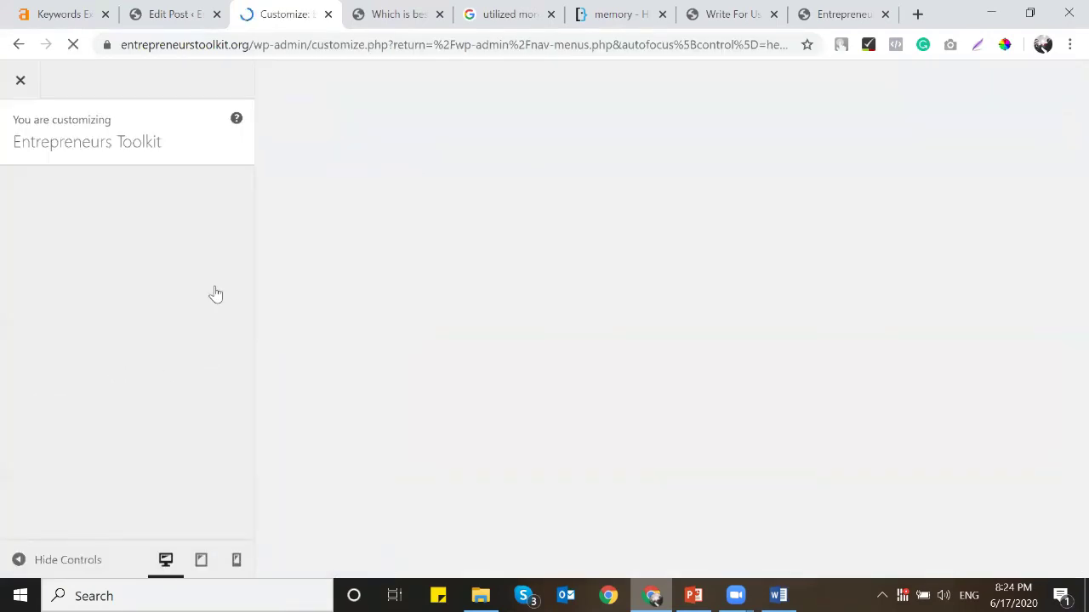
scroll(162, 369, down, 2)
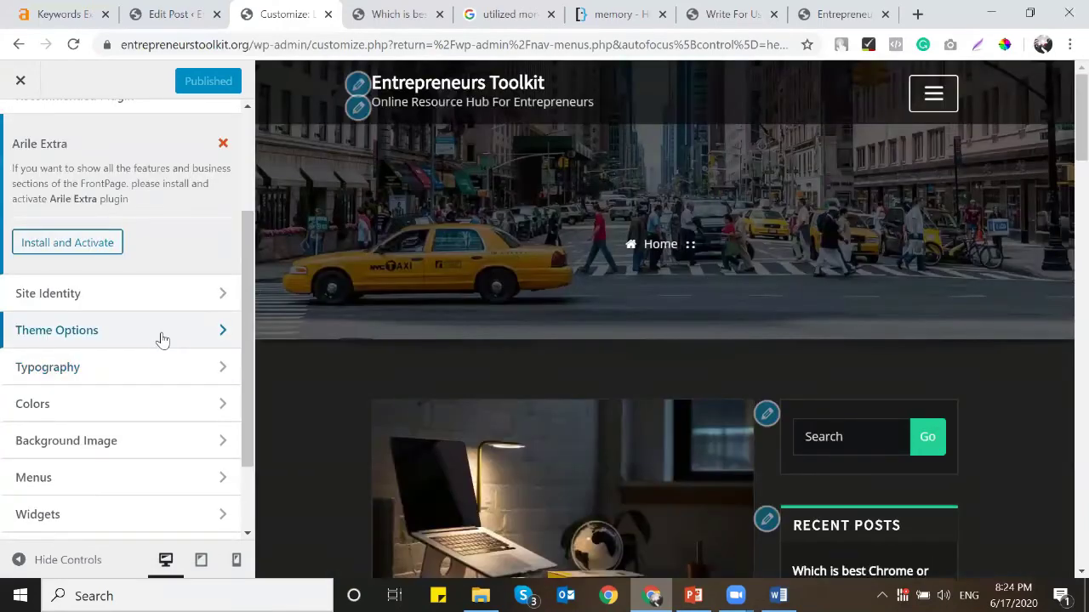
click(162, 338)
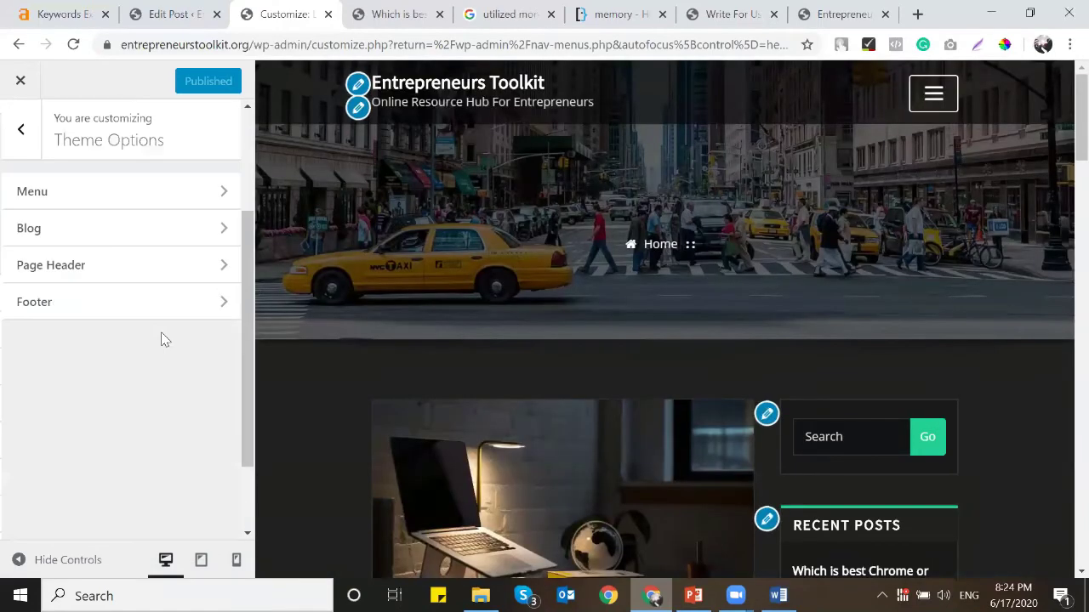
click(182, 264)
scroll(155, 322, down, 1)
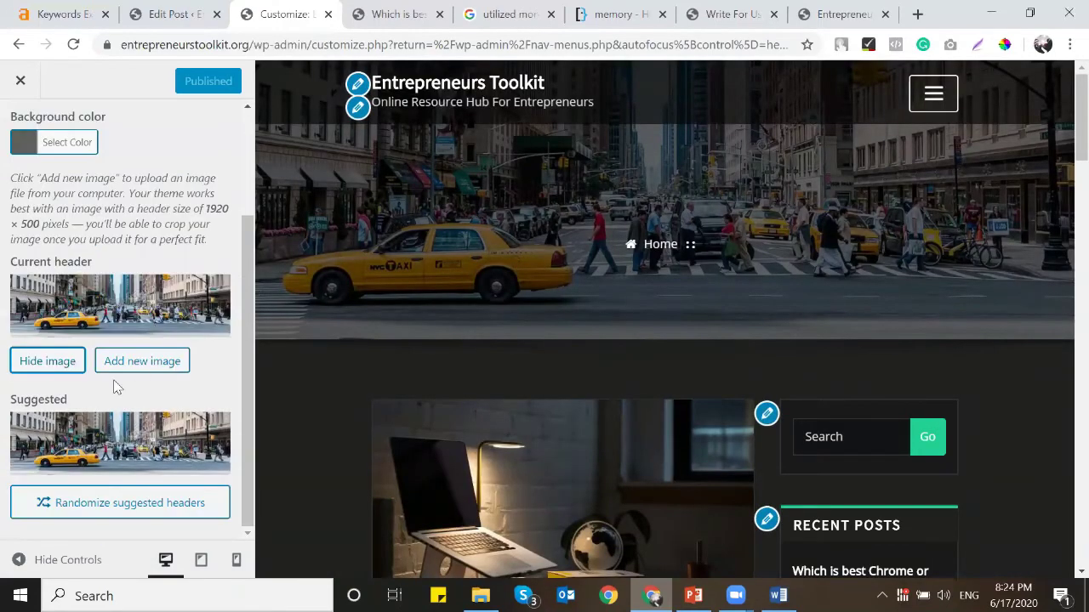
scroll(100, 366, up, 2)
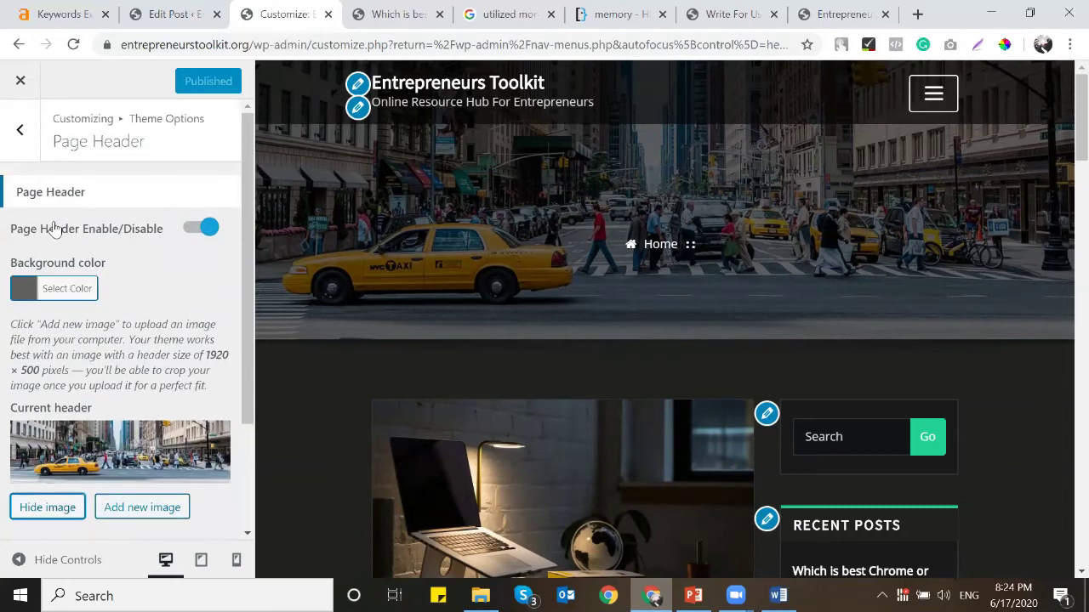
Step: Turn the page header off and back on to preview the site without it, and return to Theme Options
click(199, 228)
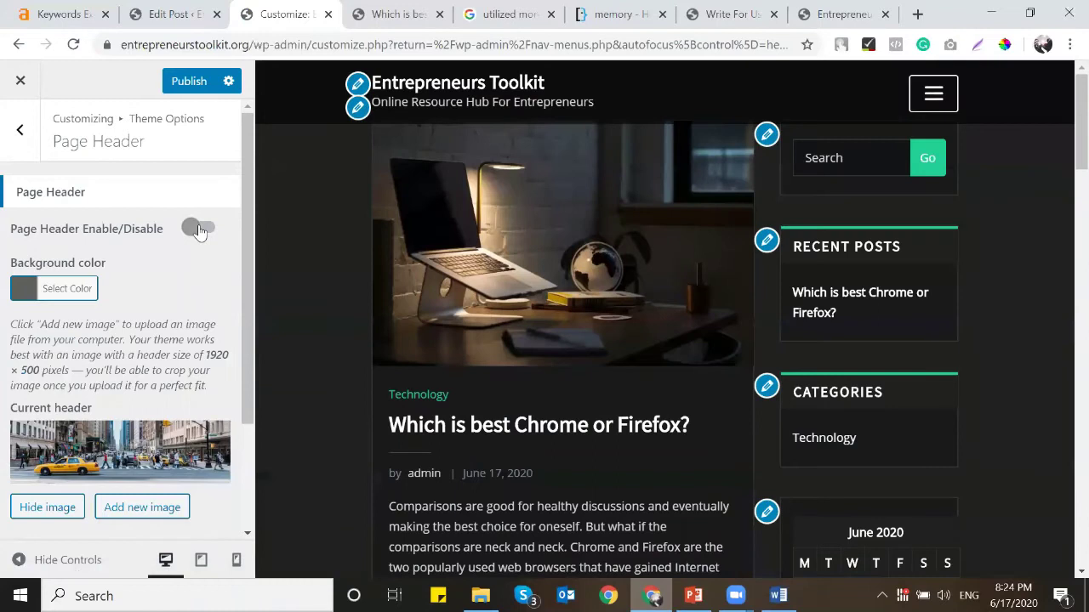
click(200, 228)
key(Escape)
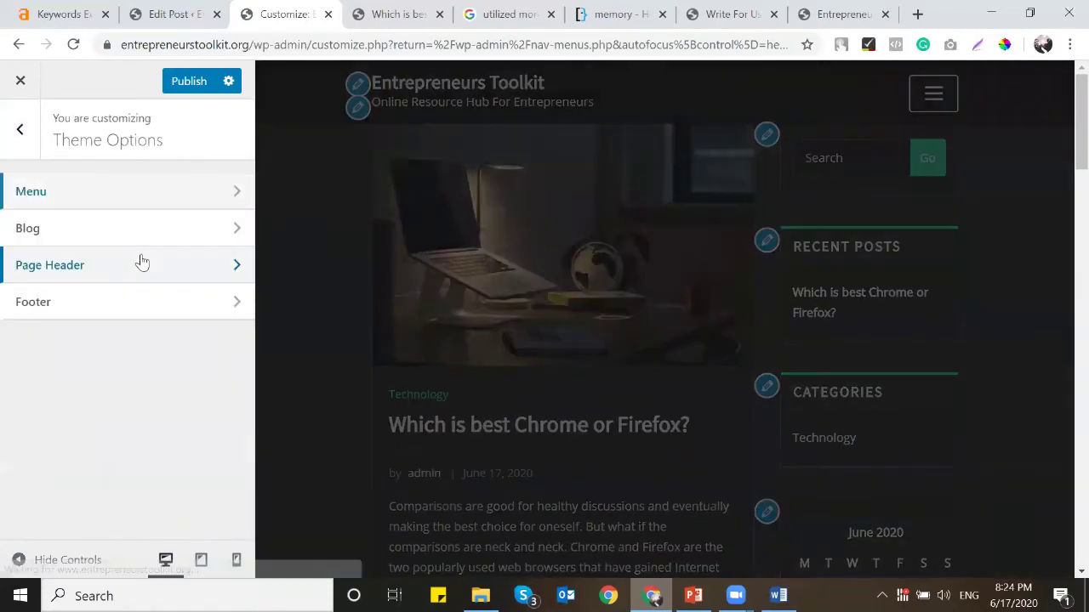
Step: Check the Menu settings under Theme Options and publish the customizer changes
click(136, 204)
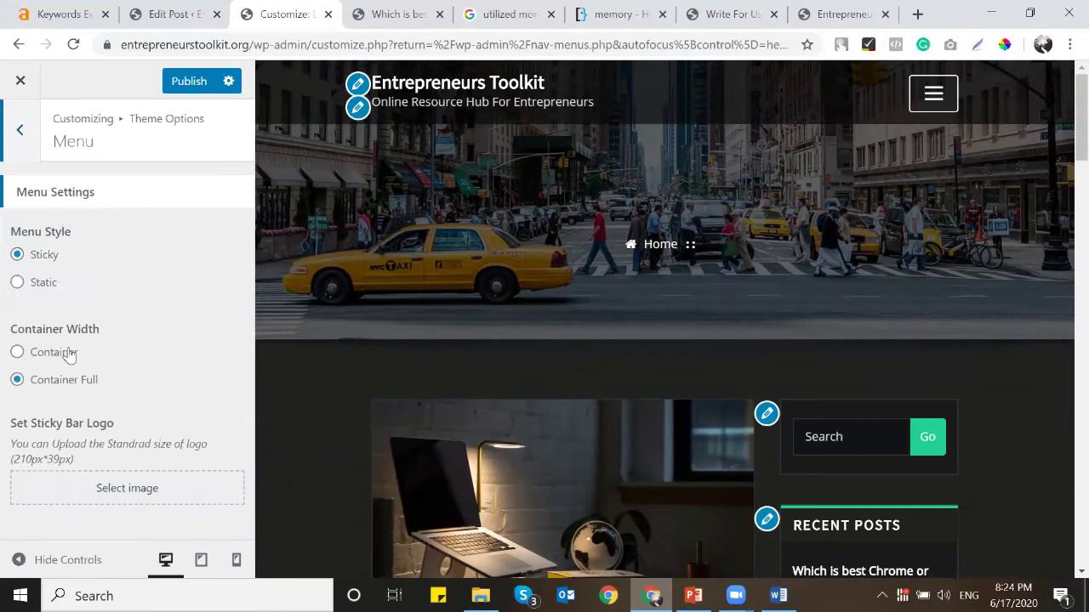
click(19, 151)
click(180, 83)
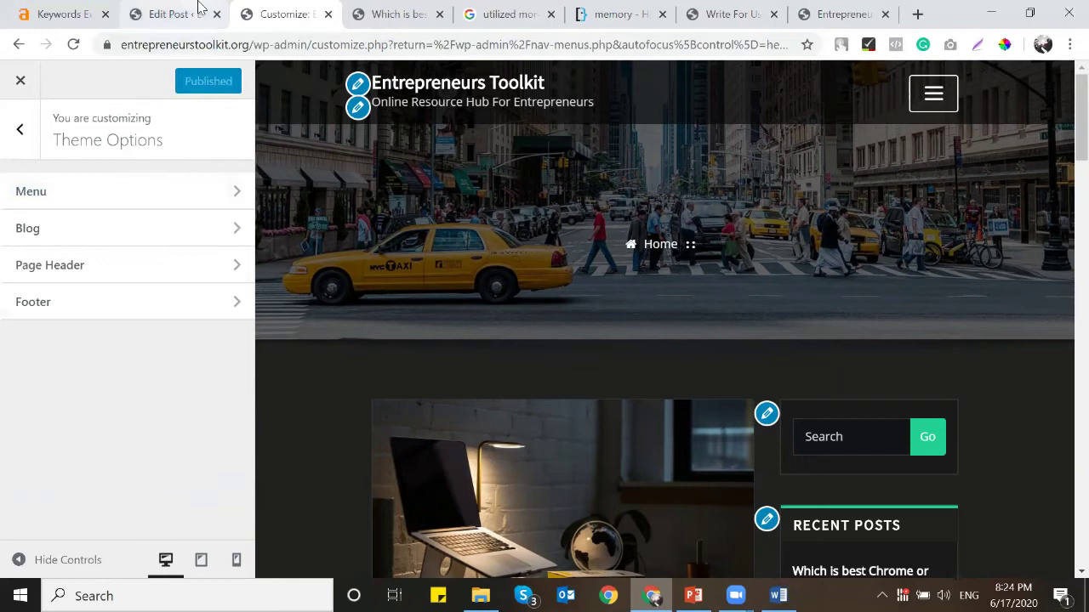
Step: Leave the post editor for the WordPress dashboard and open the page for adding new plugins
click(191, 14)
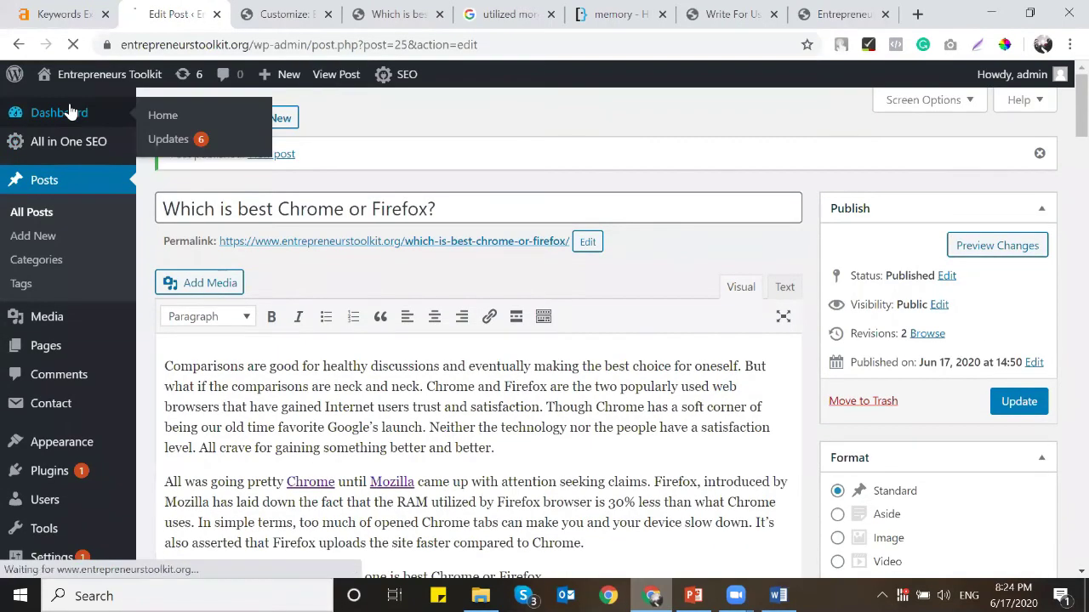
click(72, 113)
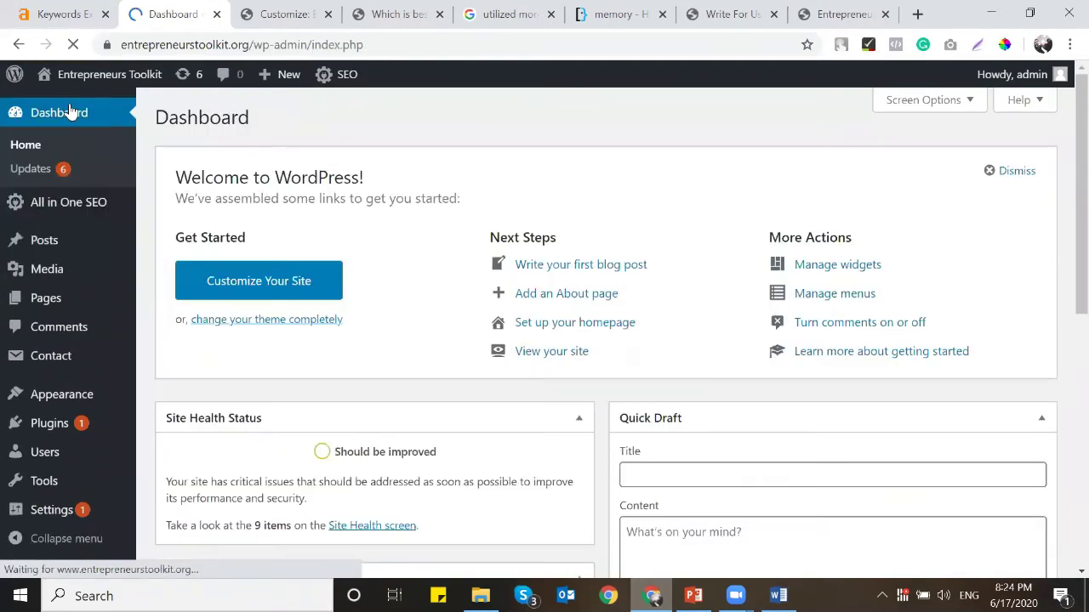
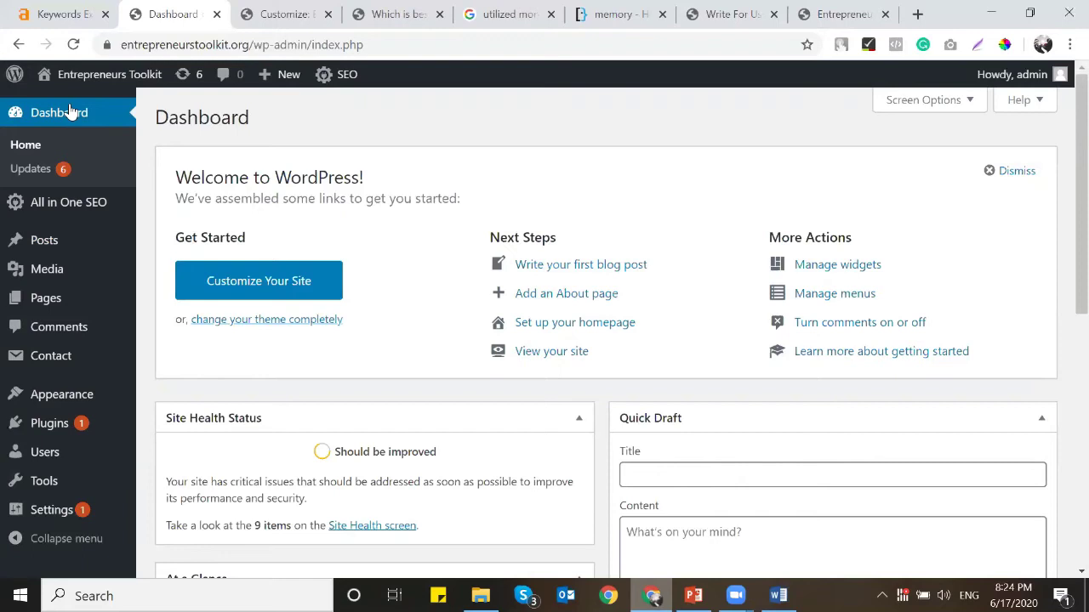
mouse_move(34, 396)
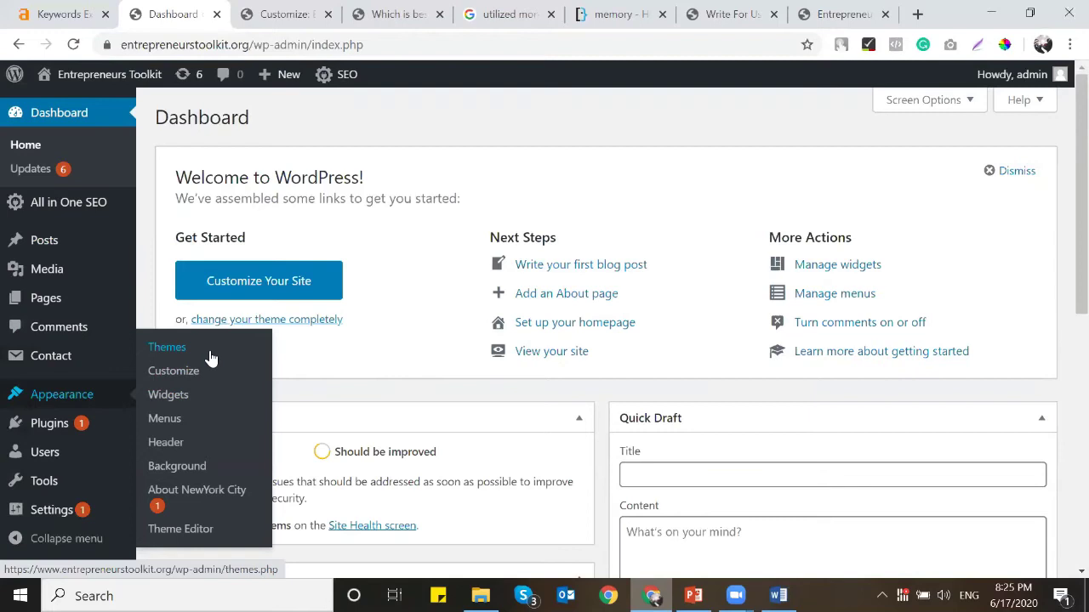
mouse_move(74, 427)
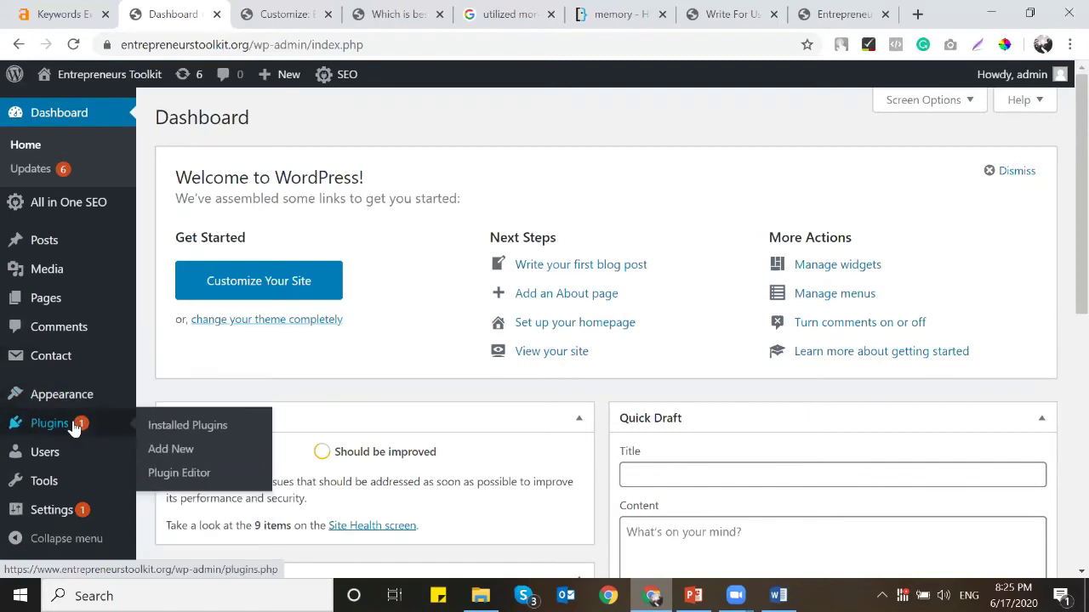
click(170, 449)
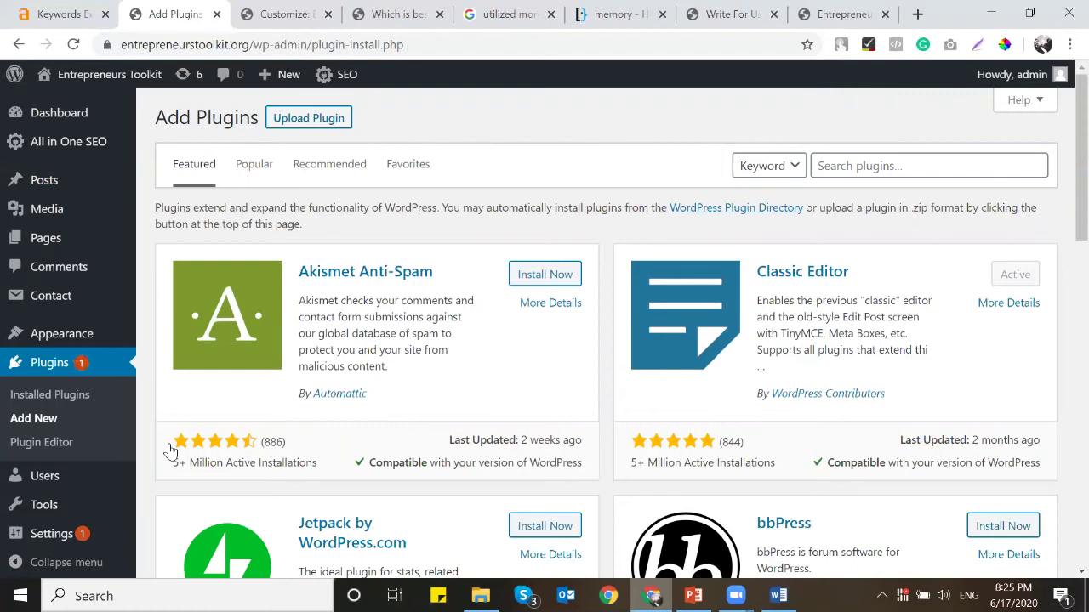
Step: Search the plugin directory for "tracking code manager"
click(847, 161)
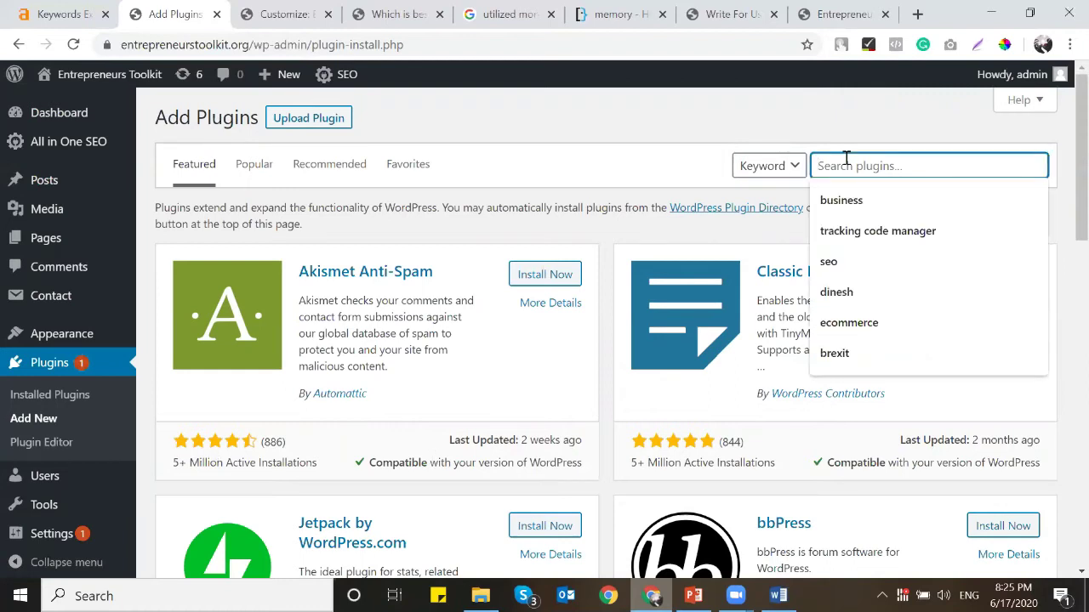
text(tracking code manager)
click(879, 200)
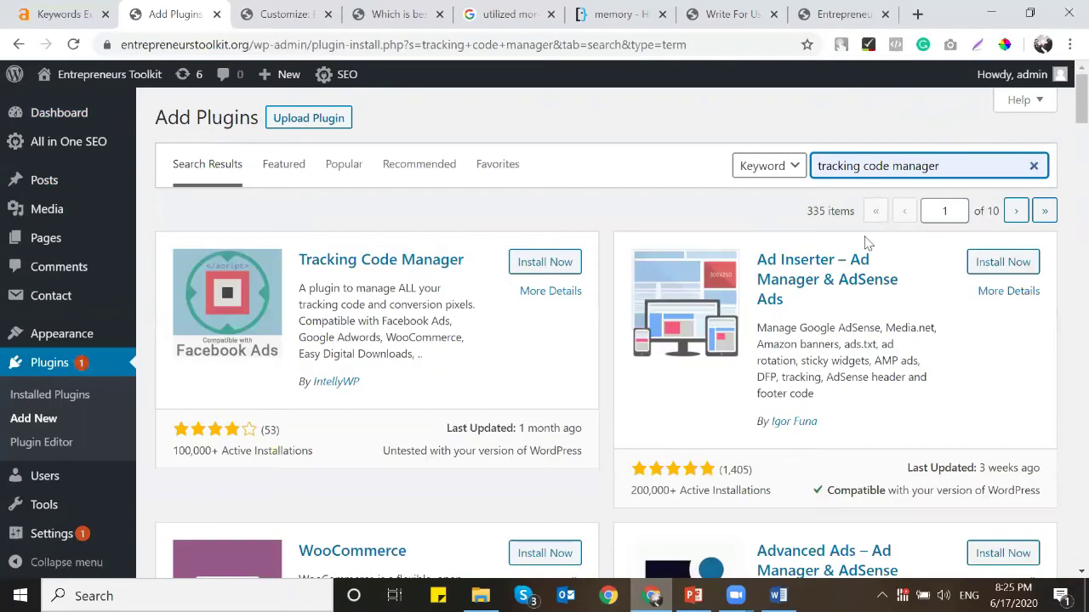
Step: Install and activate the Tracking Code Manager plugin, and continue with its free version
click(545, 262)
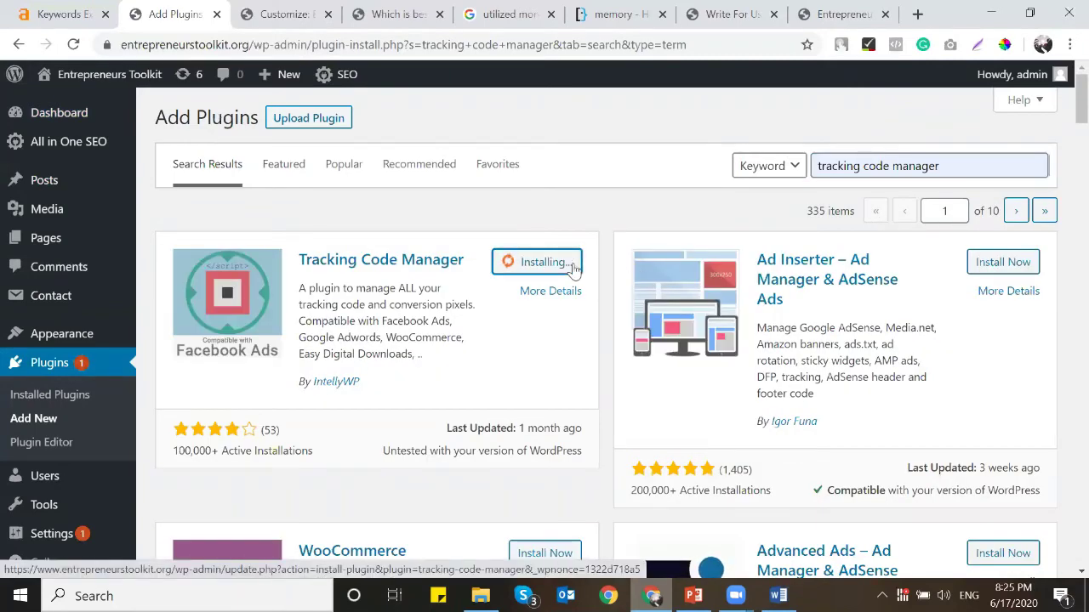
click(553, 264)
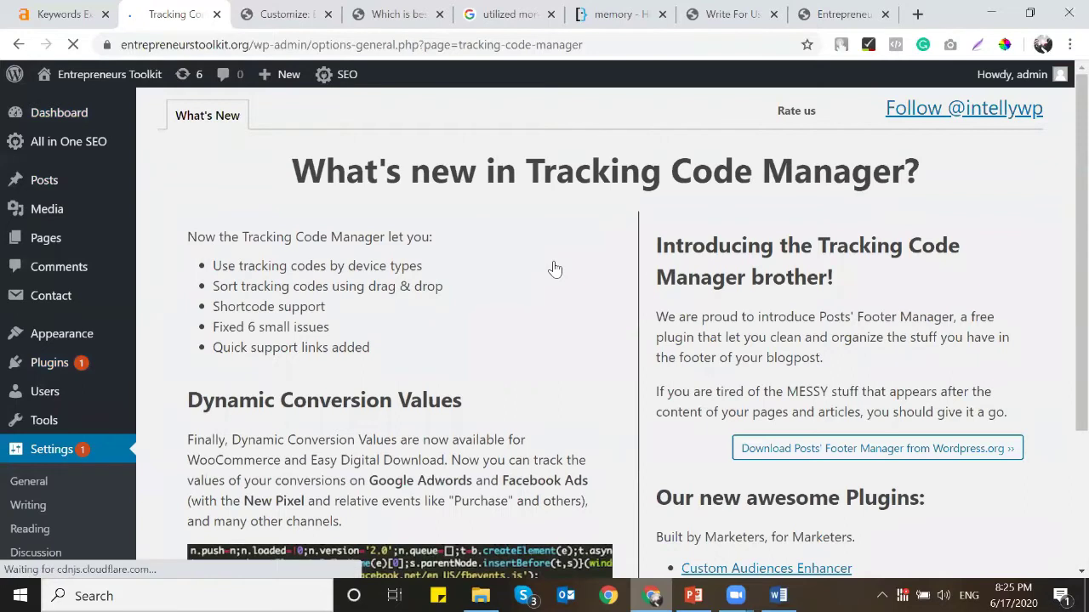
scroll(553, 266, down, 3)
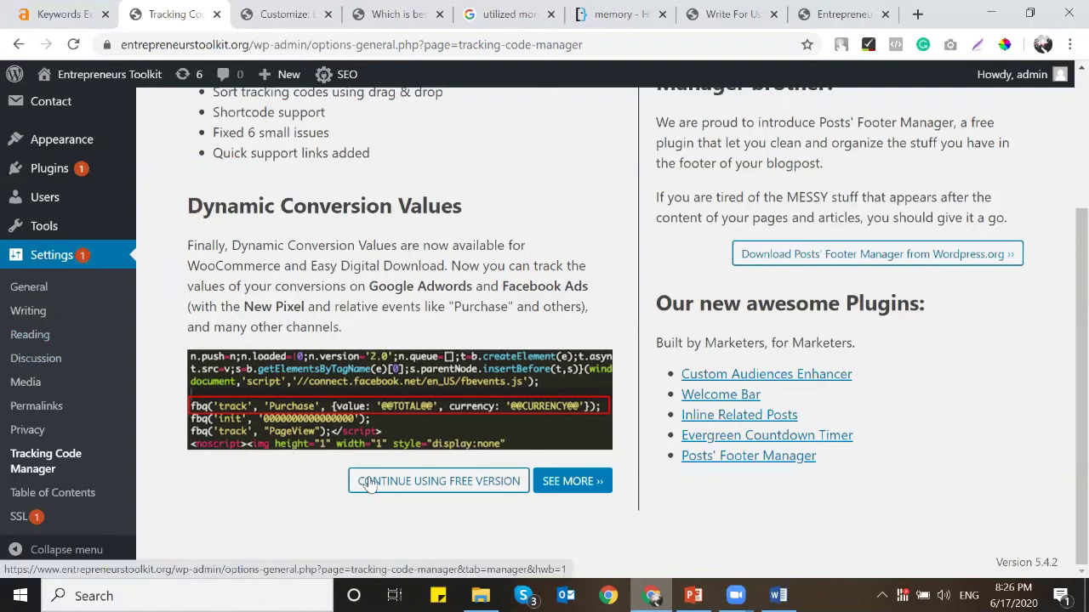
click(492, 482)
Step: Open a new browser tab beside the Tracking Code Manager page and search Google for "search console"
click(293, 14)
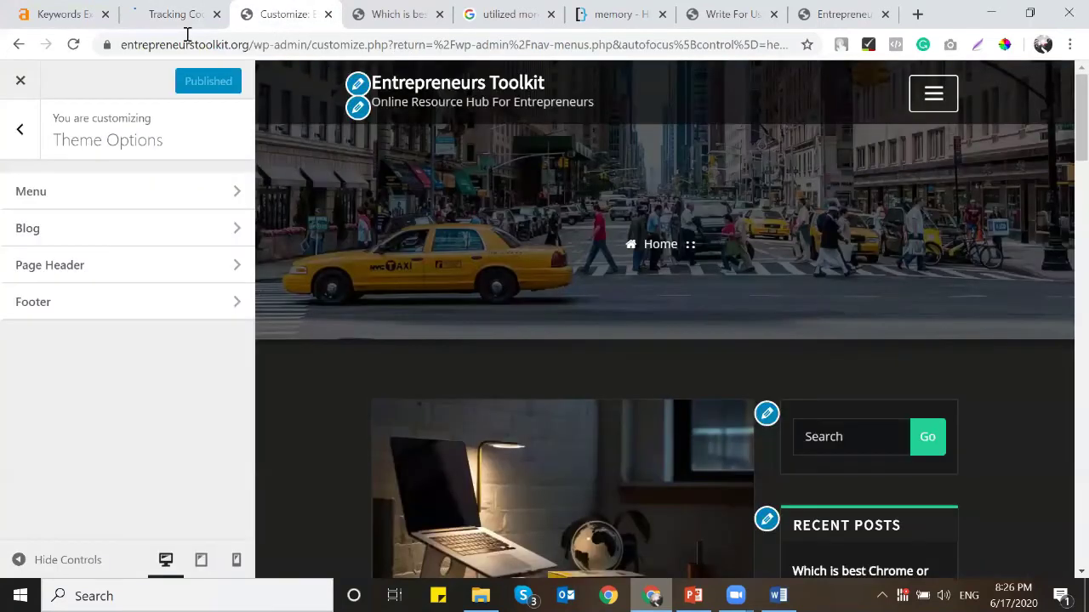
click(185, 22)
right_click(187, 20)
click(199, 32)
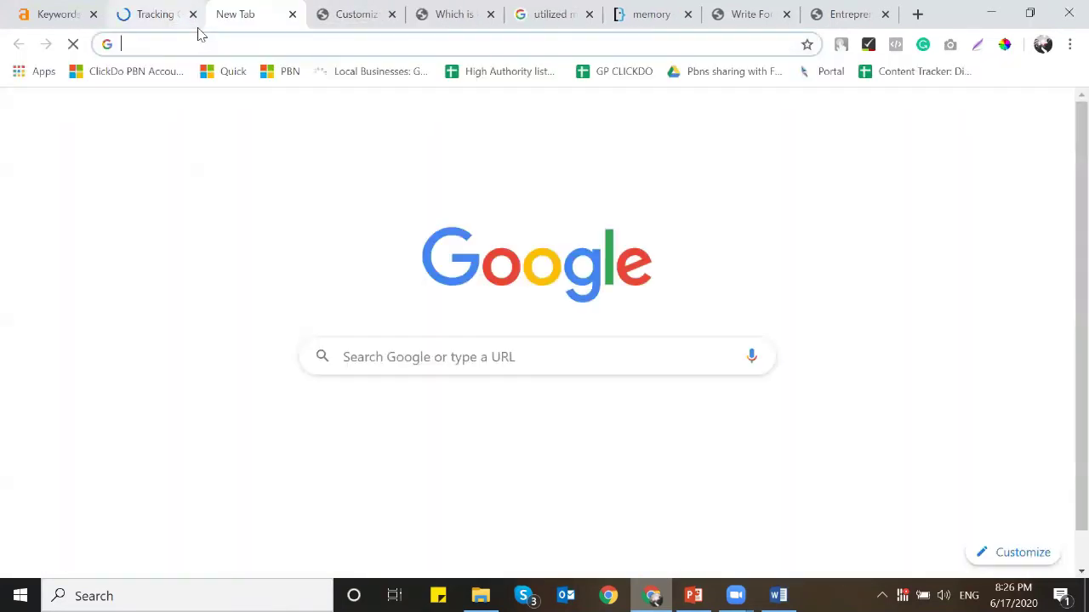
text(search console)
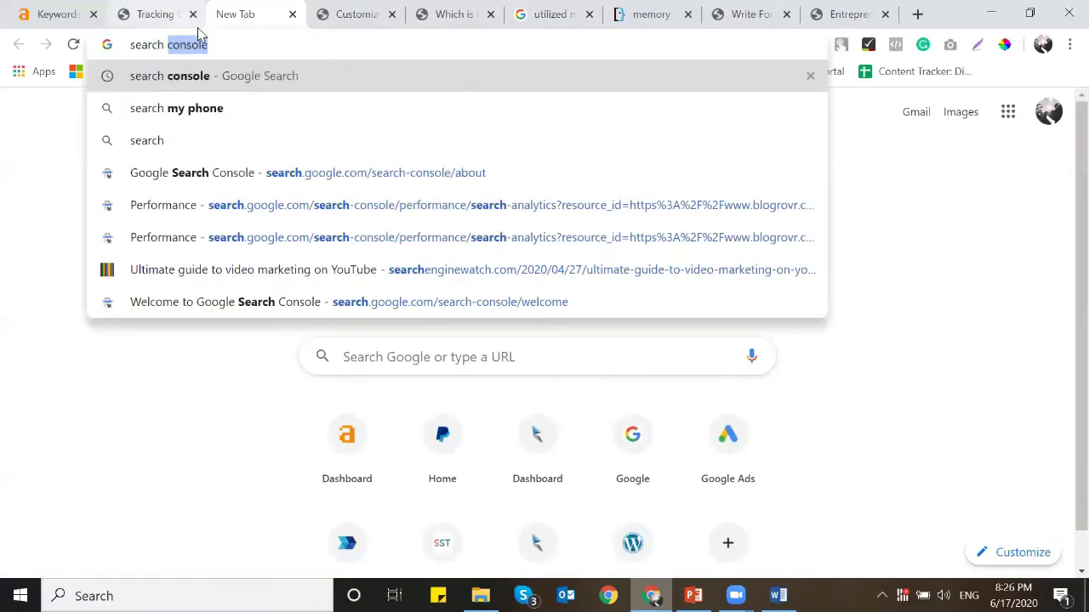
key(Return)
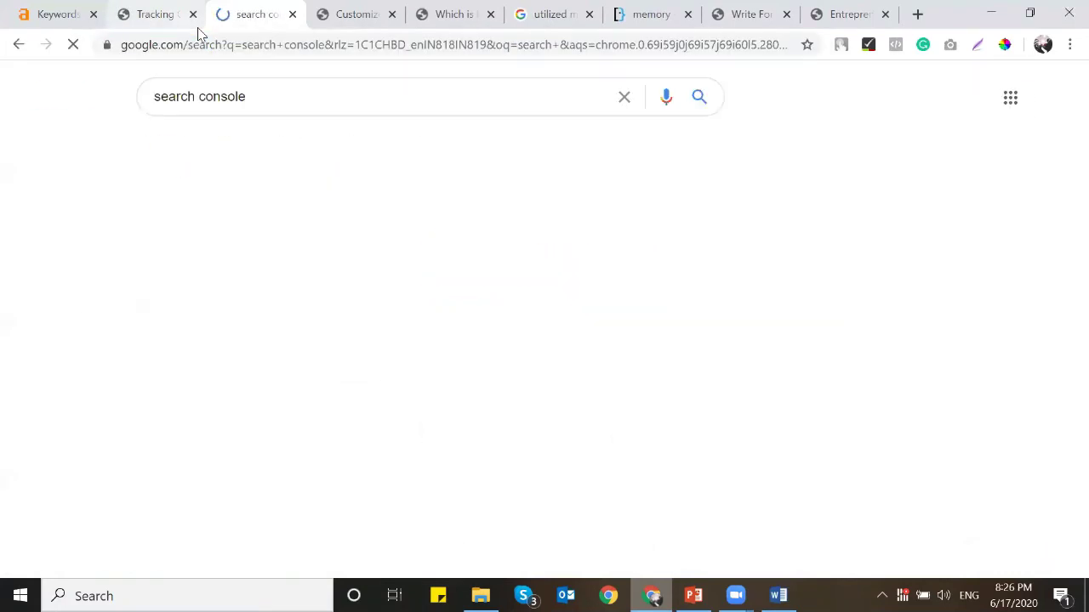
Step: Copy the site's address from the WordPress page and start the Google Search Console tool found in the search results
click(302, 237)
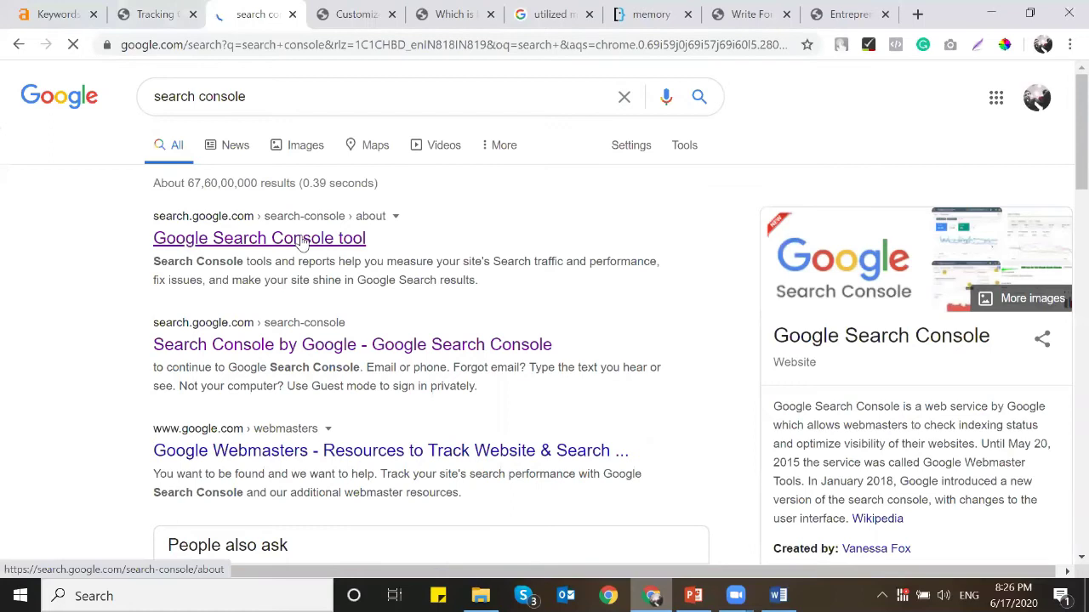
click(136, 12)
drag(260, 48, 95, 48)
key(ctrl+c)
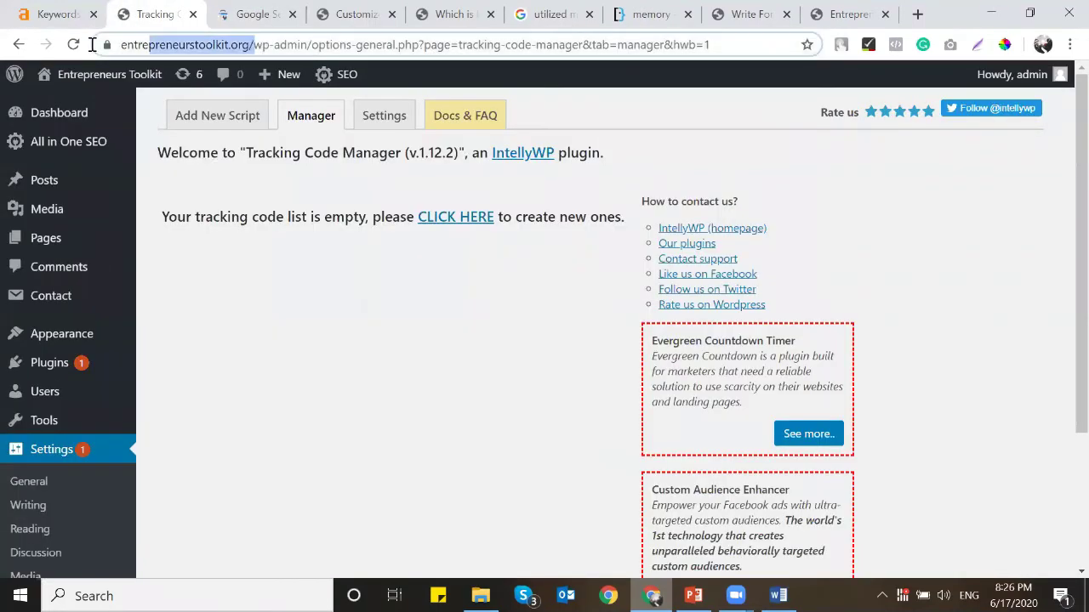
click(267, 9)
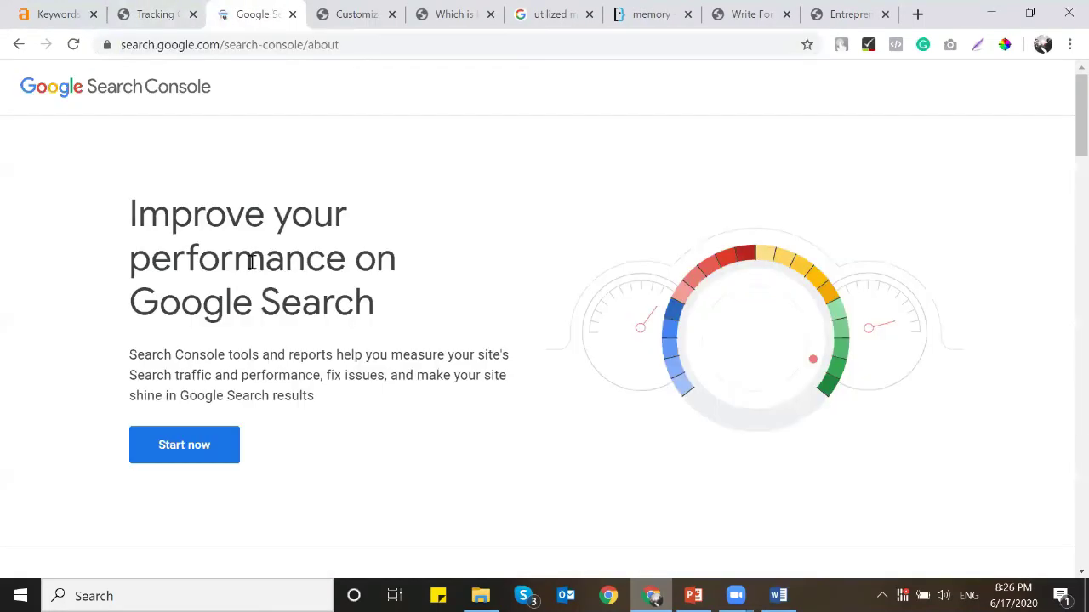
click(196, 448)
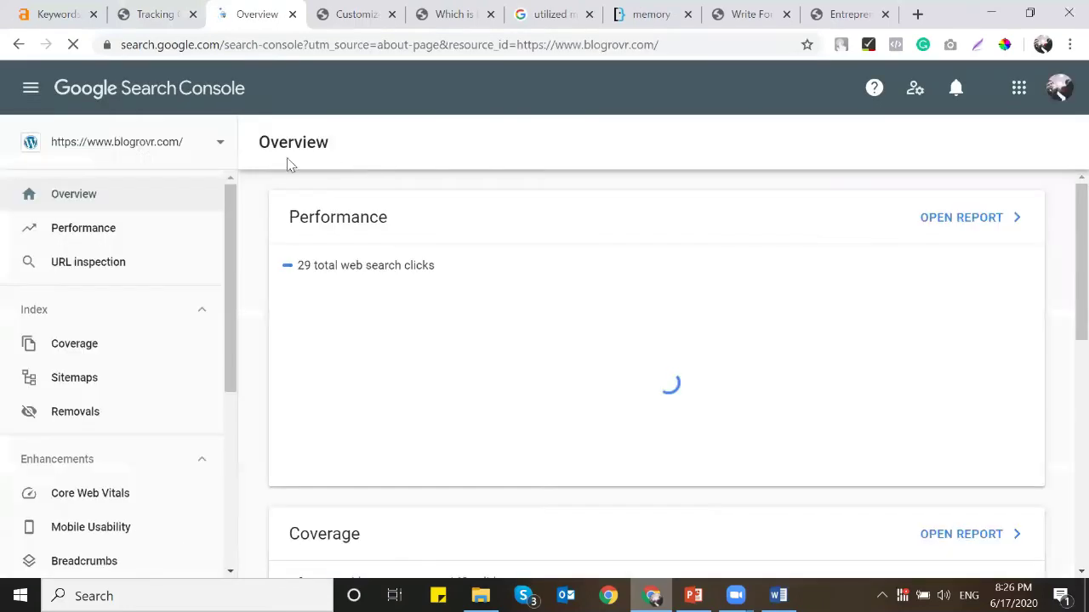
click(165, 156)
scroll(217, 425, down, 5)
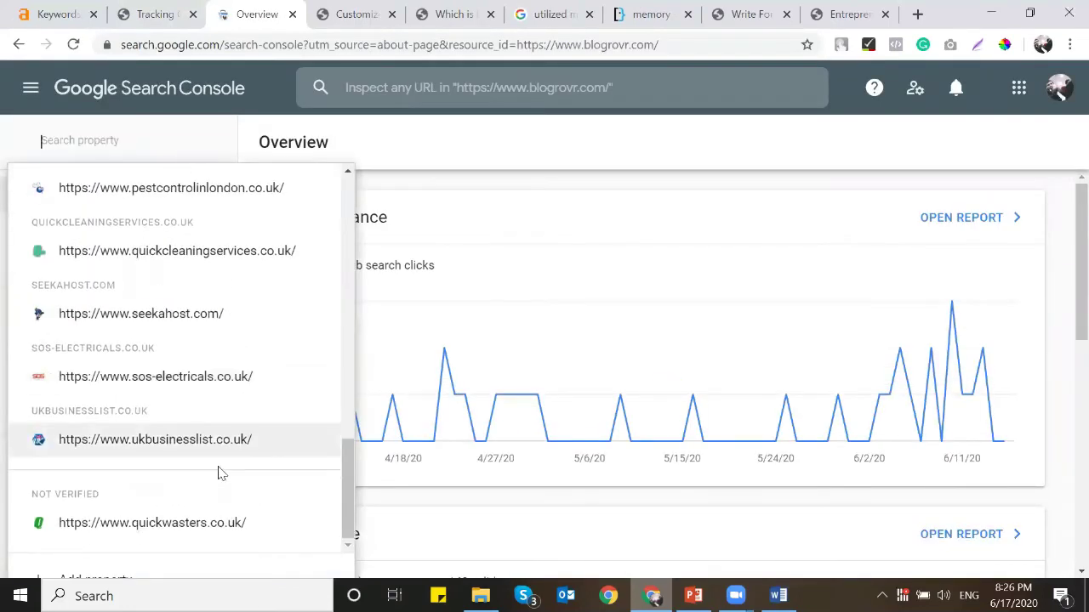
click(216, 574)
click(624, 414)
key(ctrl+v)
scroll(691, 330, down, 1)
click(700, 436)
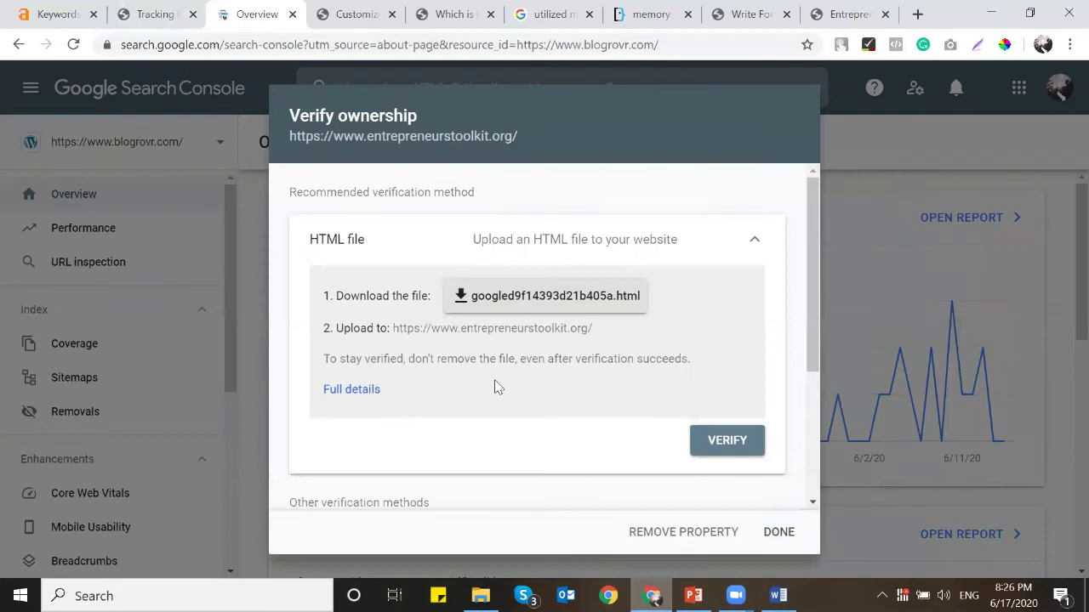
Step: Choose the HTML tag verification method instead of the HTML file and copy its meta tag
click(613, 246)
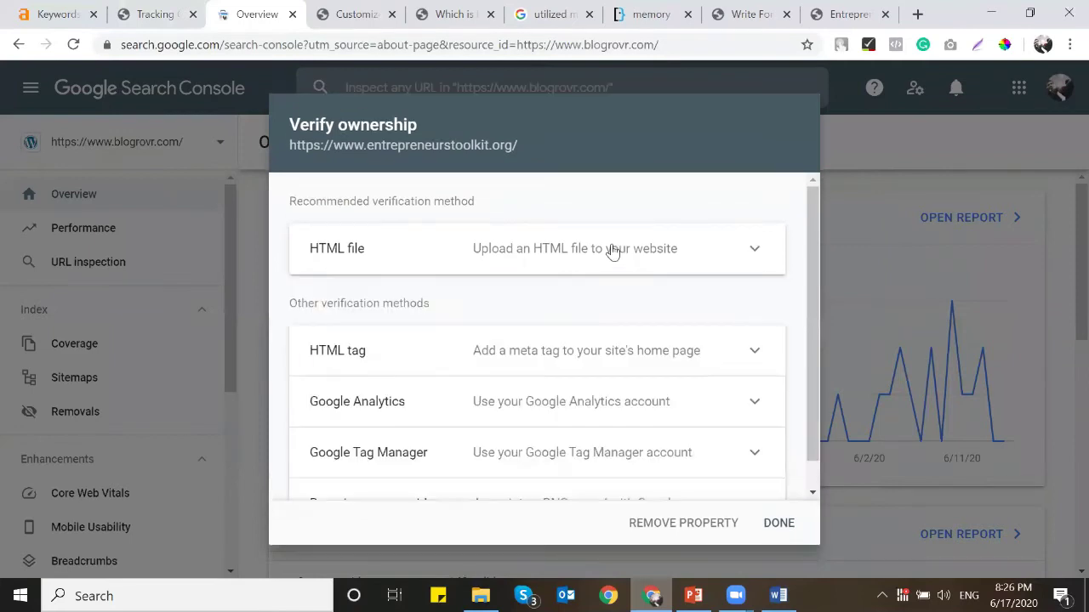
click(621, 350)
click(727, 447)
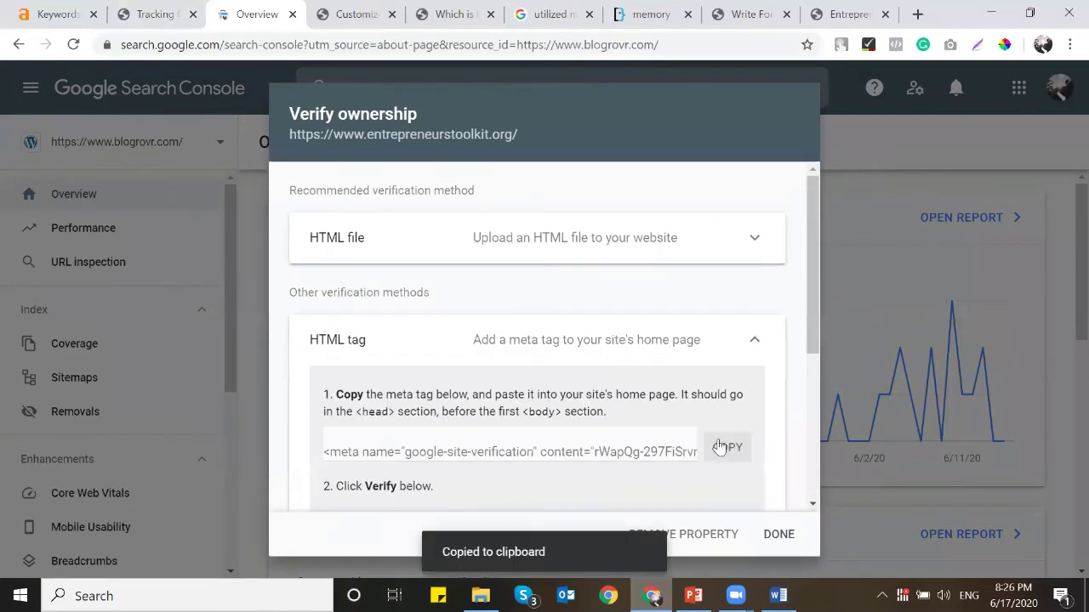
Step: Create a new tracking code named Search Console in Tracking Code Manager and paste the site verification meta tag into it
click(162, 14)
click(446, 219)
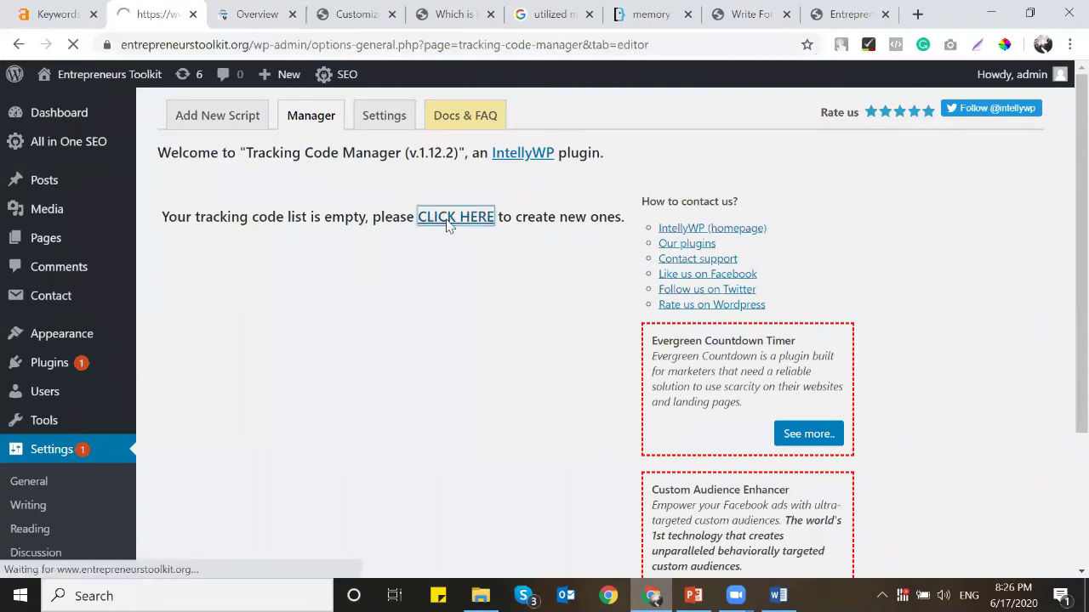
click(433, 243)
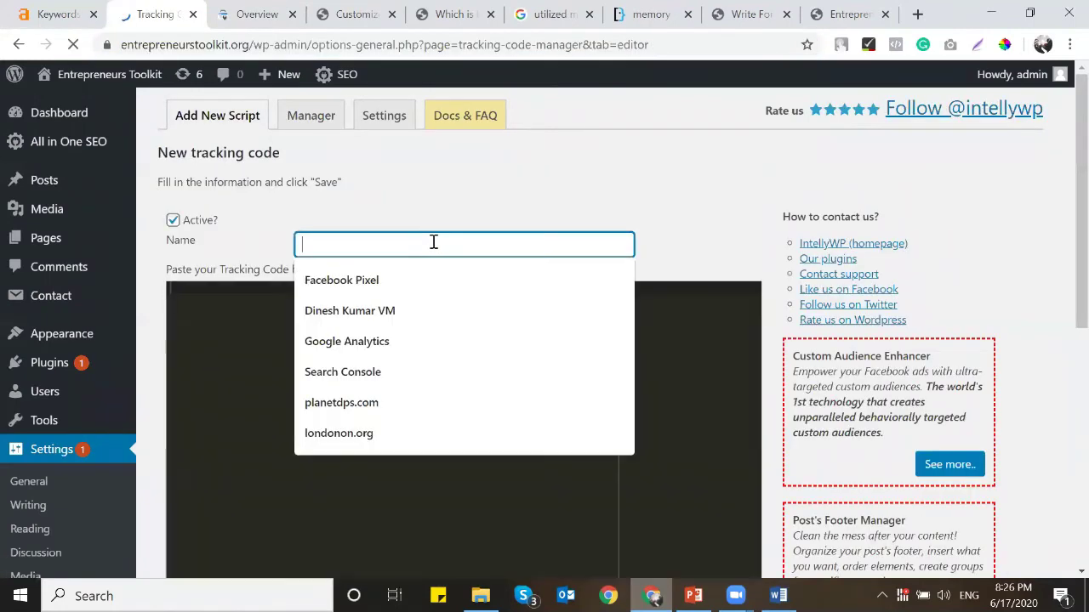
text(Search Consi)
key(BackSpace)
text(ole)
click(450, 324)
key(ctrl+v)
scroll(451, 328, down, 1)
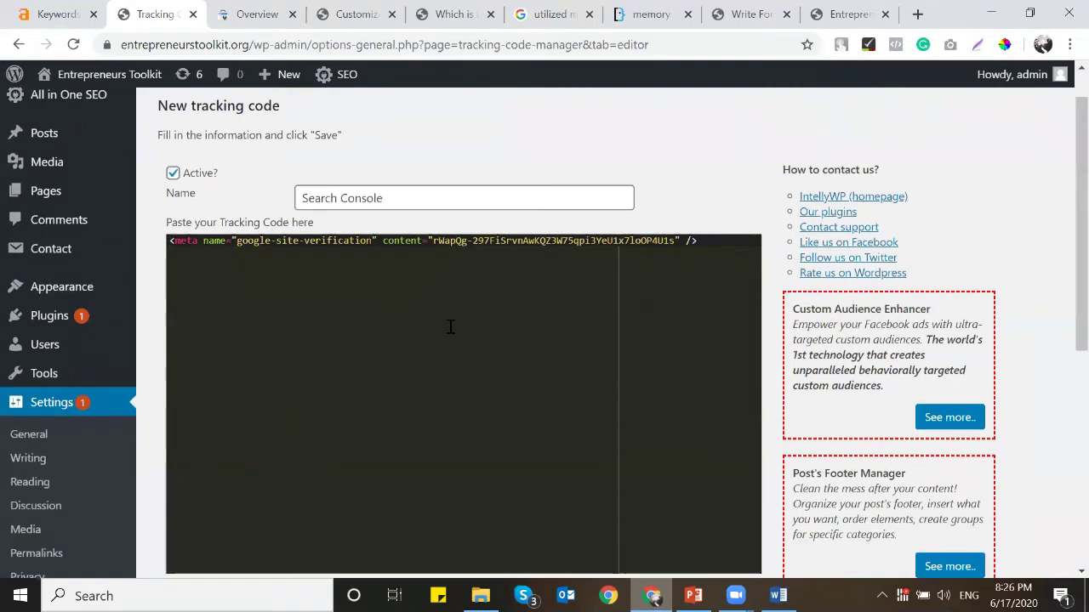
Step: Set the code to standard code tracking in the whole website (pages, posts and archives) and save it
scroll(450, 327, down, 3)
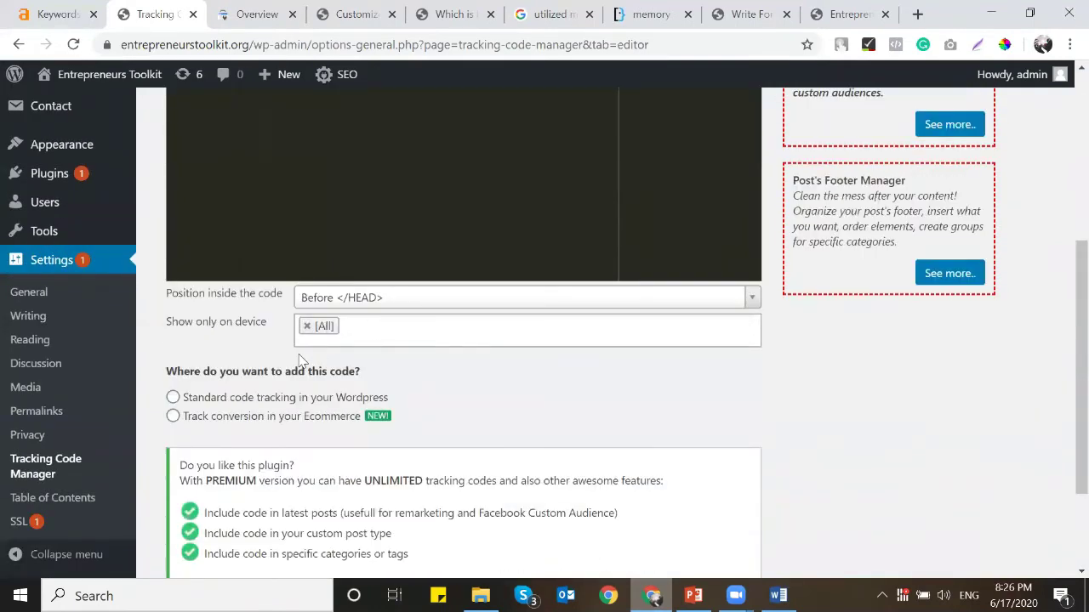
scroll(294, 340, down, 1)
click(288, 313)
scroll(289, 313, down, 1)
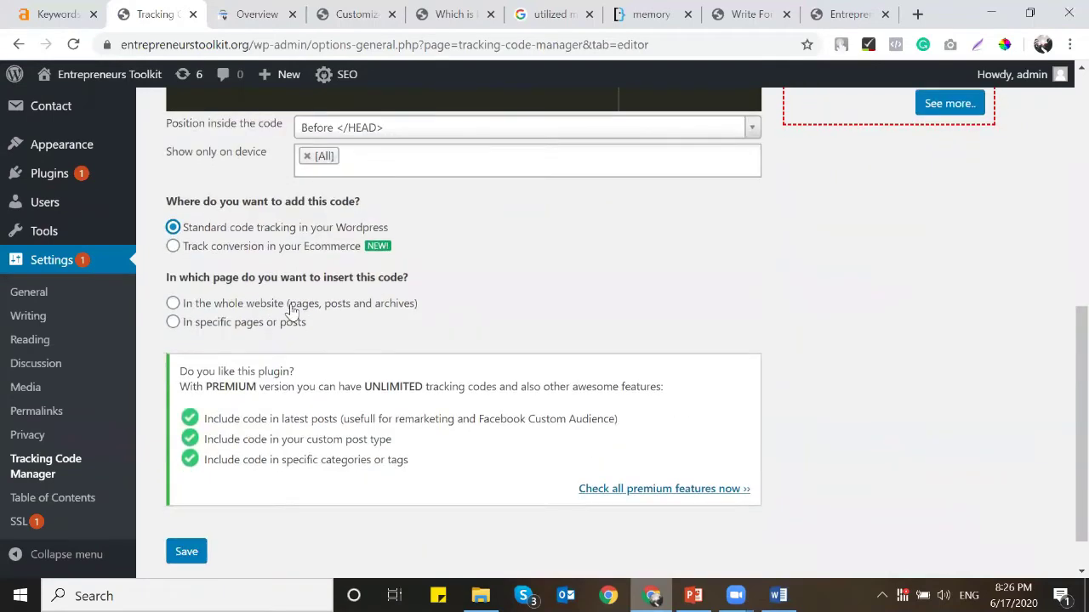
click(292, 306)
scroll(289, 340, down, 2)
click(192, 502)
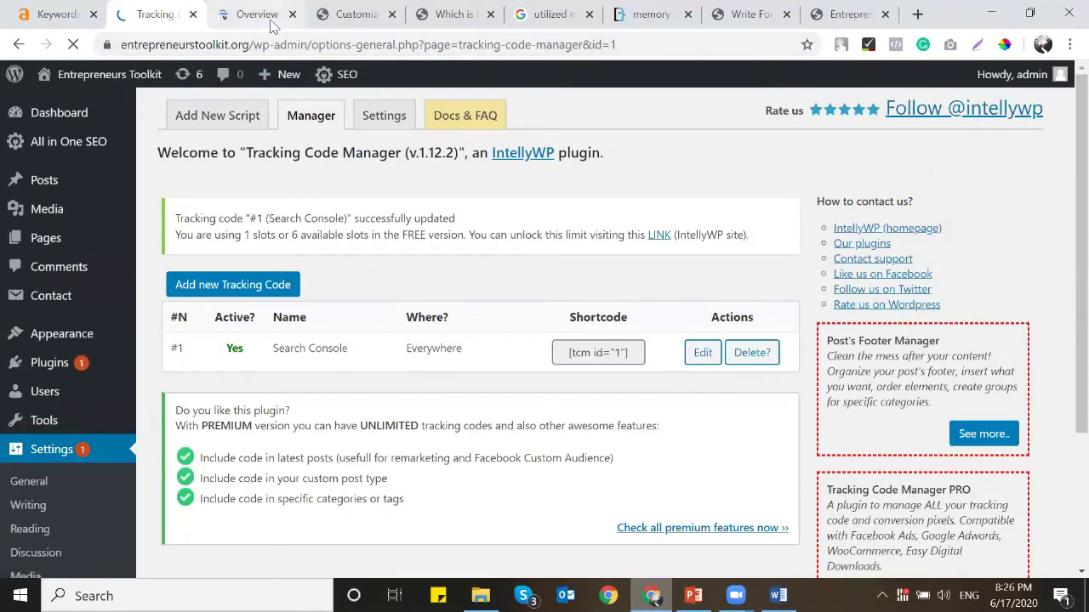
Step: Verify ownership of the entrepreneurstoolkit.org property in Search Console, check the saved tracking code entry, and close the verification dialog
click(270, 18)
scroll(732, 340, down, 3)
click(724, 345)
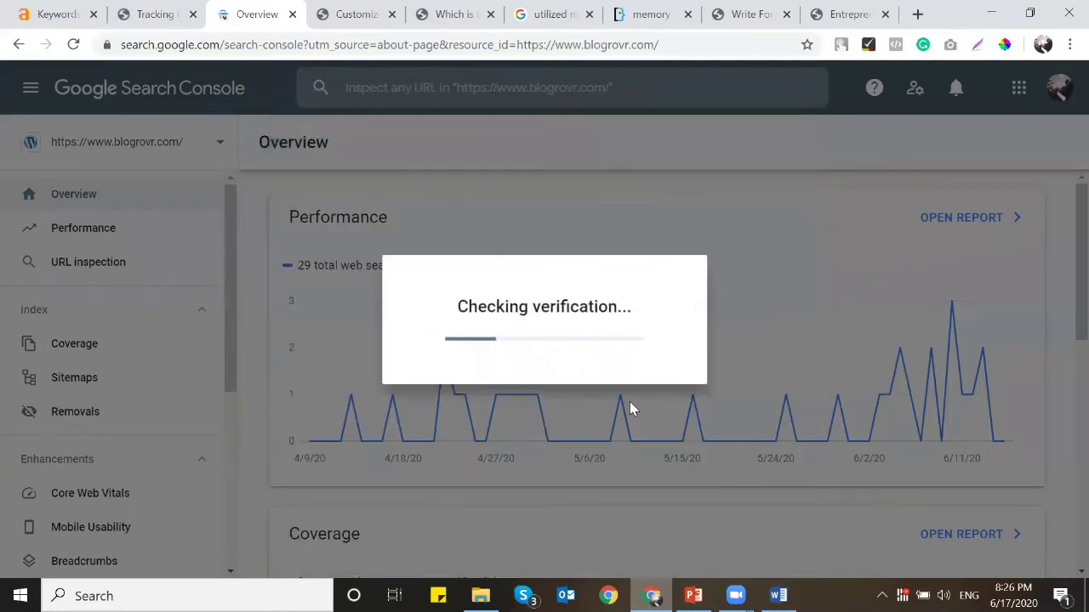
click(153, 14)
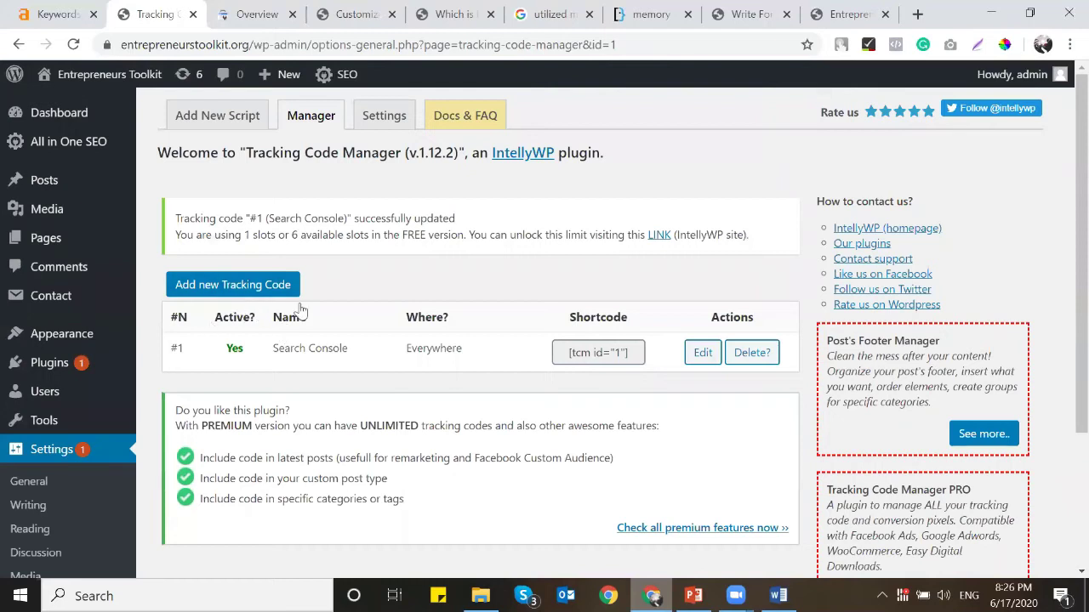
drag(279, 354, 372, 357)
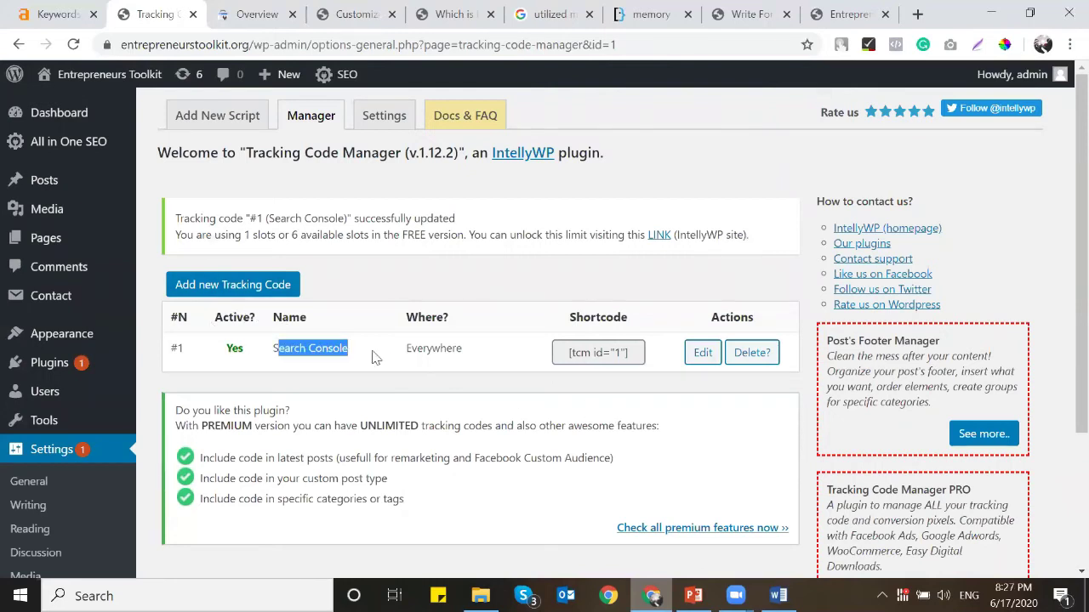
double_click(437, 351)
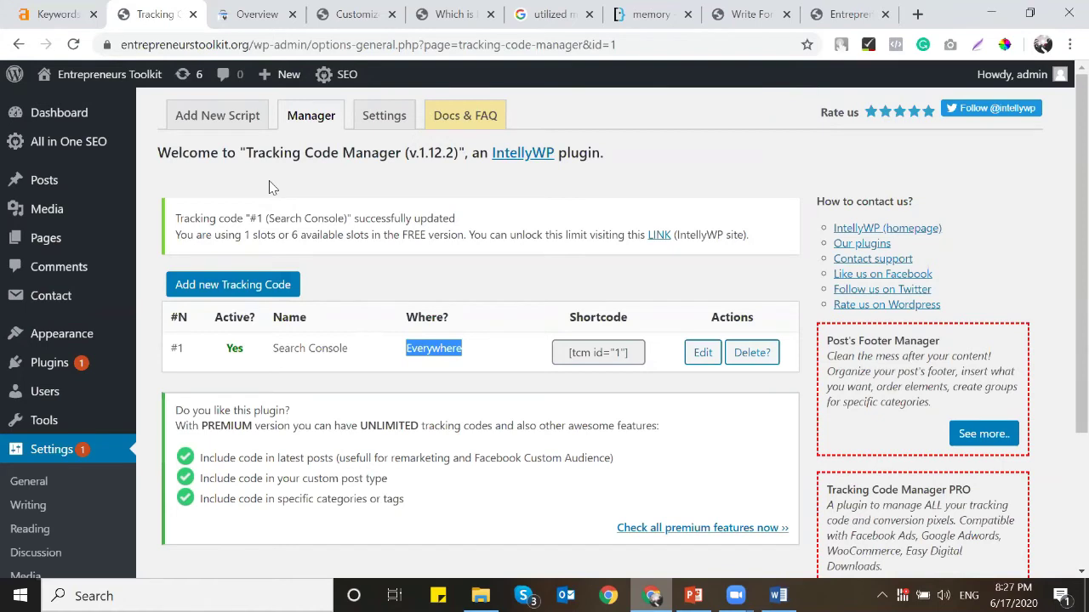
click(243, 21)
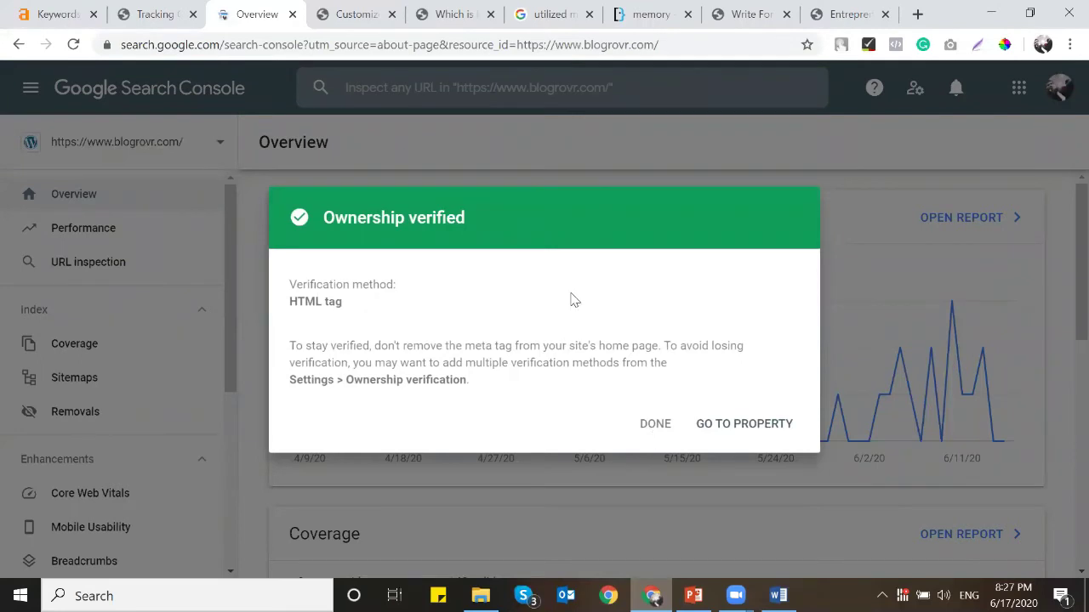
click(652, 428)
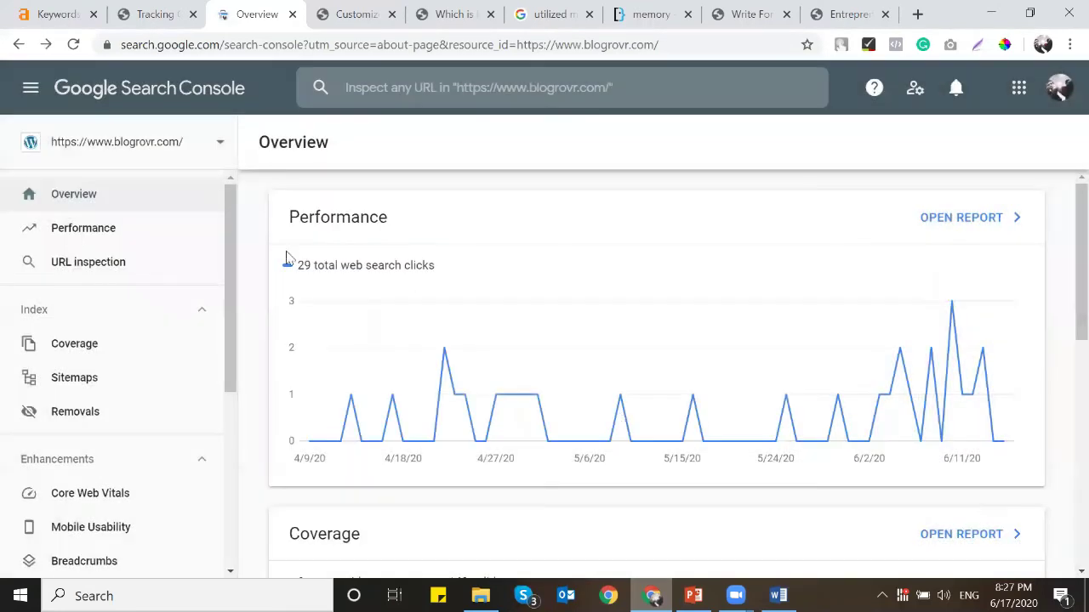
click(188, 140)
scroll(261, 321, down, 5)
scroll(255, 357, down, 3)
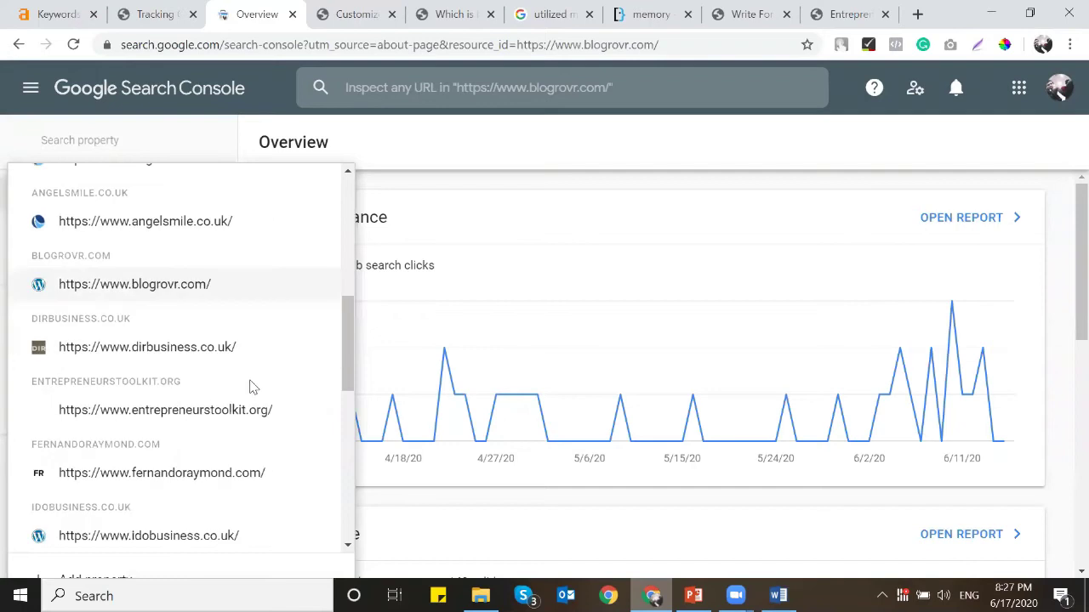
click(250, 384)
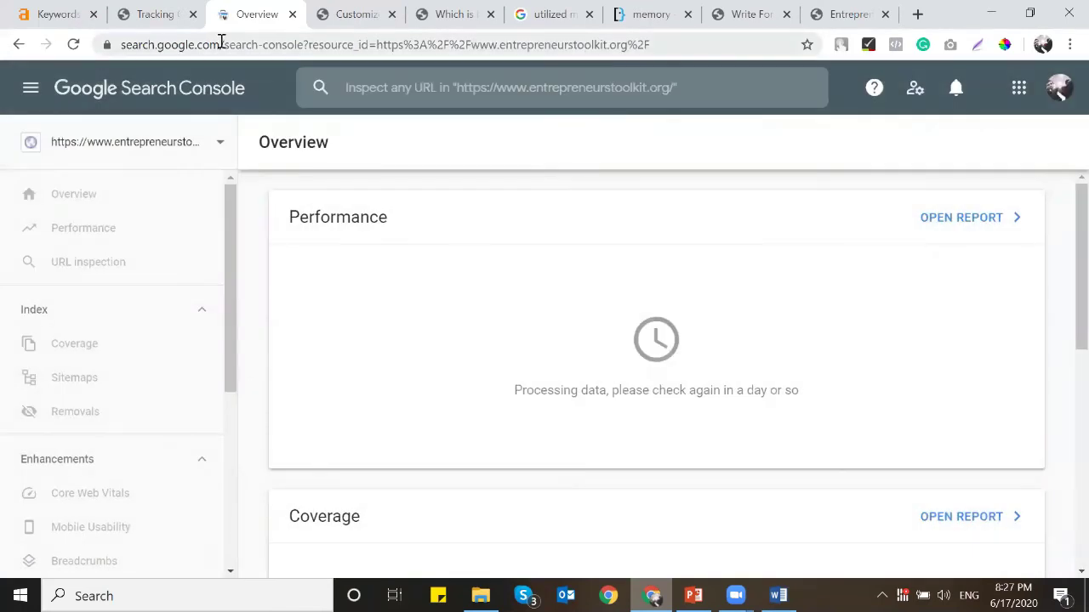
Step: Open Google Analytics in a new browser tab beside the Search Console tab
right_click(260, 15)
key(Escape)
key(ctrl+t)
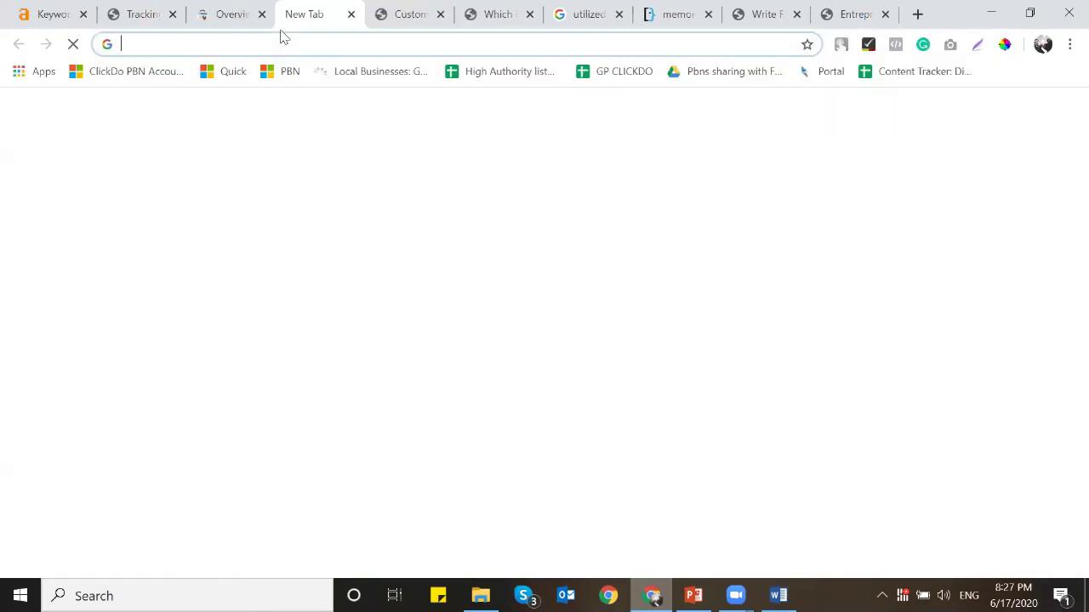
text(ana)
key(Return)
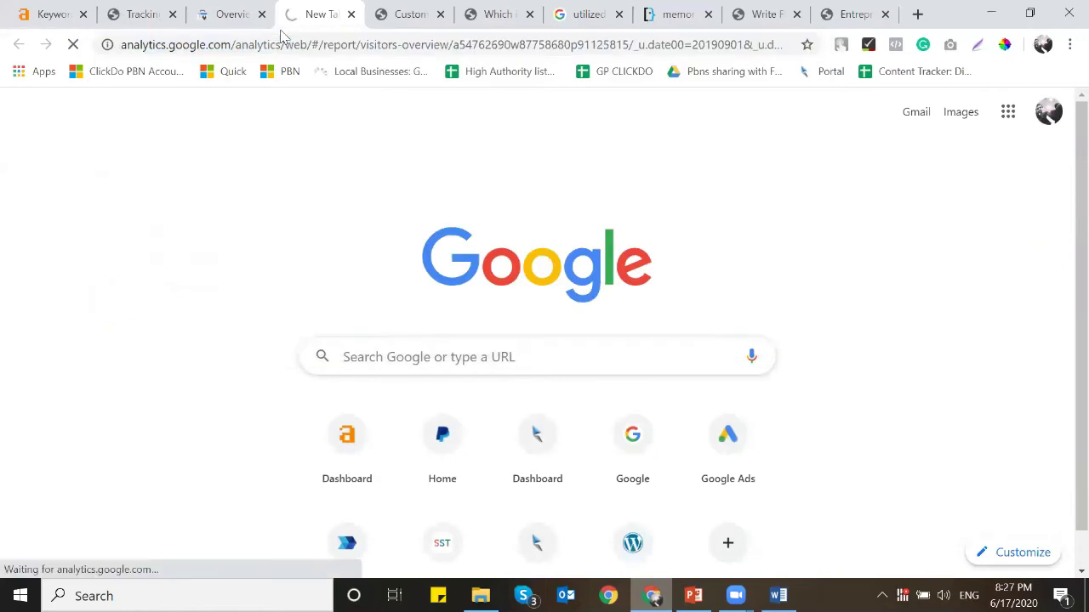
Step: Close all the leftover browser tabs that follow the Analytics tab
click(439, 14)
click(439, 14)
click(440, 14)
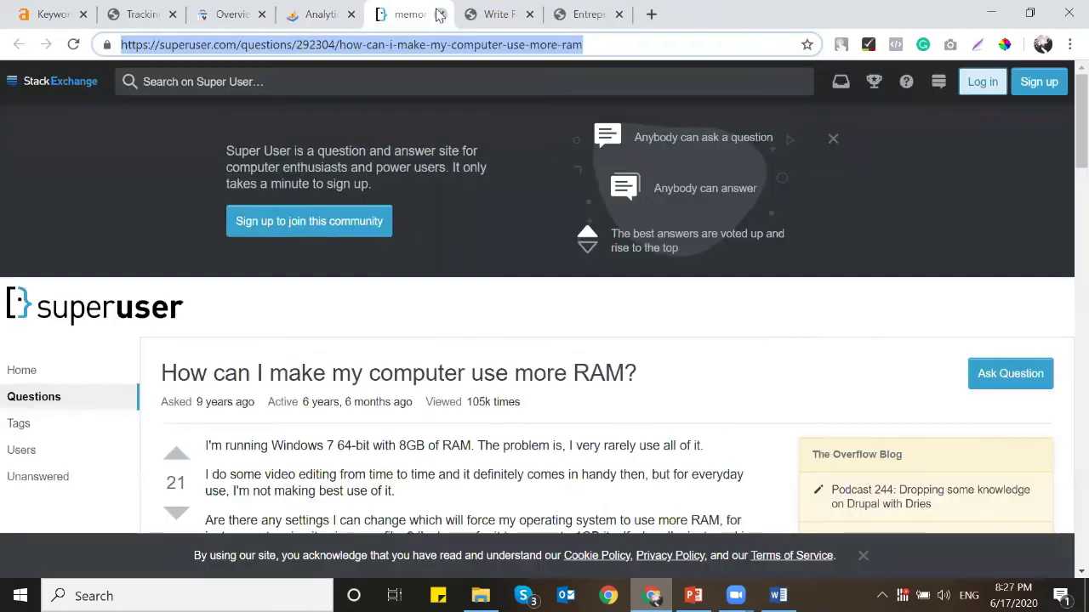
click(440, 15)
click(440, 14)
click(440, 14)
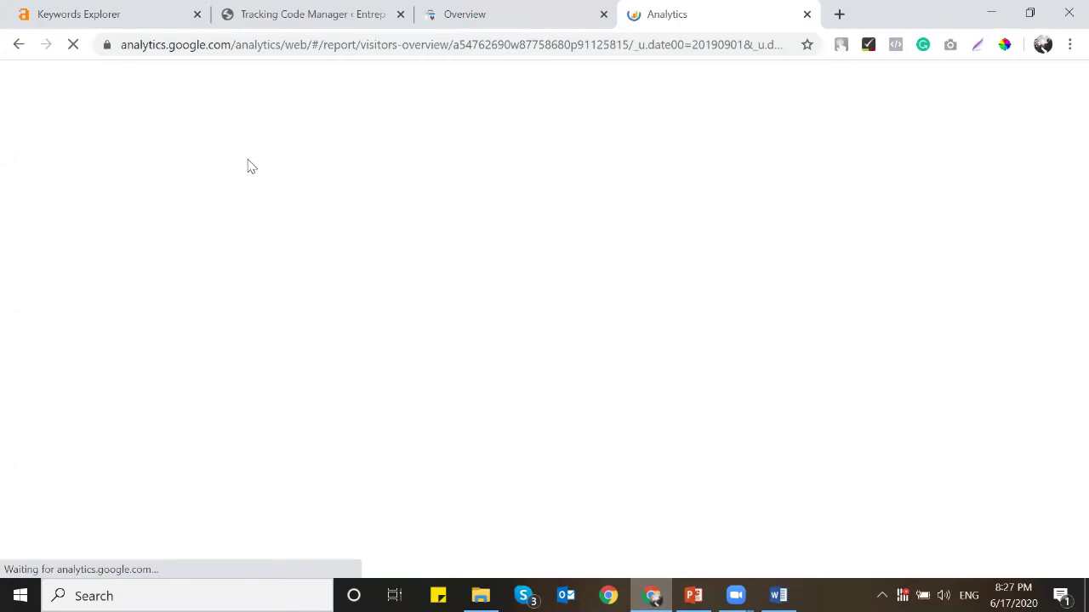
Step: Open the form for another new tracking code in Tracking Code Manager
click(311, 14)
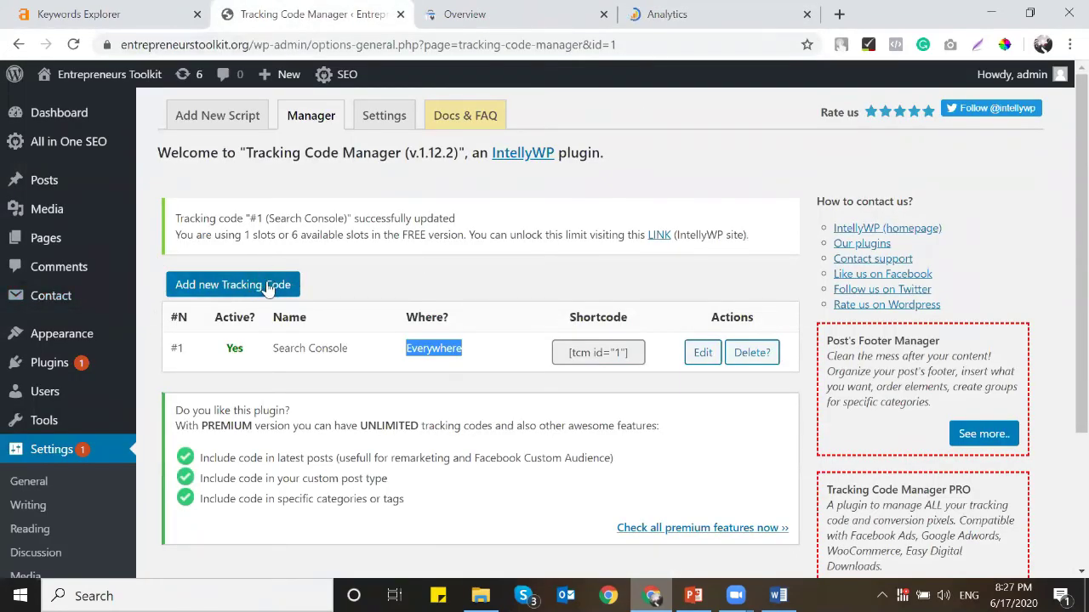
click(242, 289)
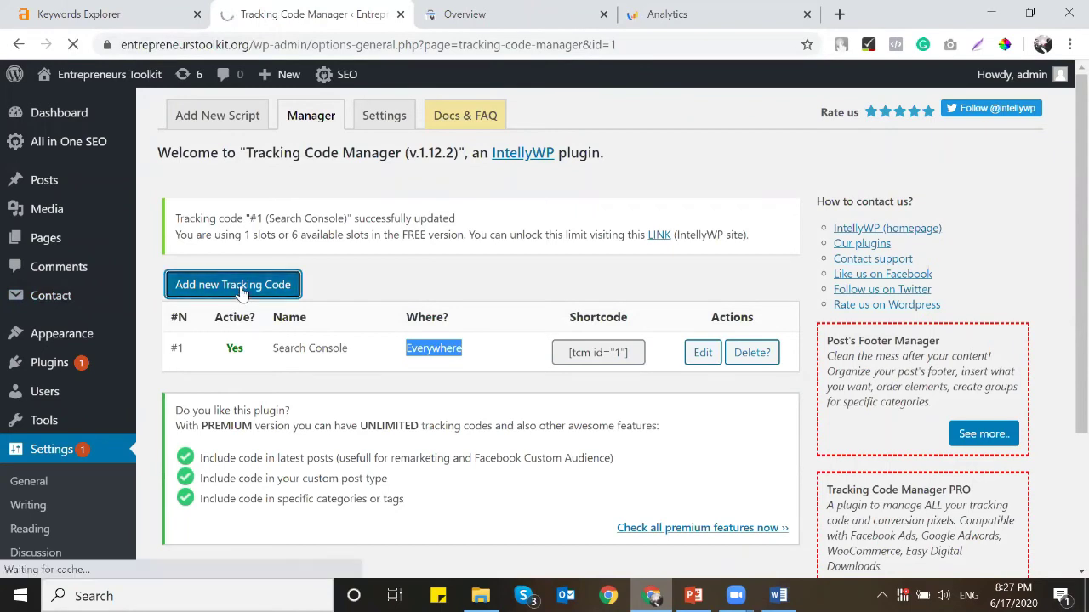
Step: Start a new Google Analytics account named Entrepreneurs Toolkit, copy that name, and continue past the account setup
click(694, 10)
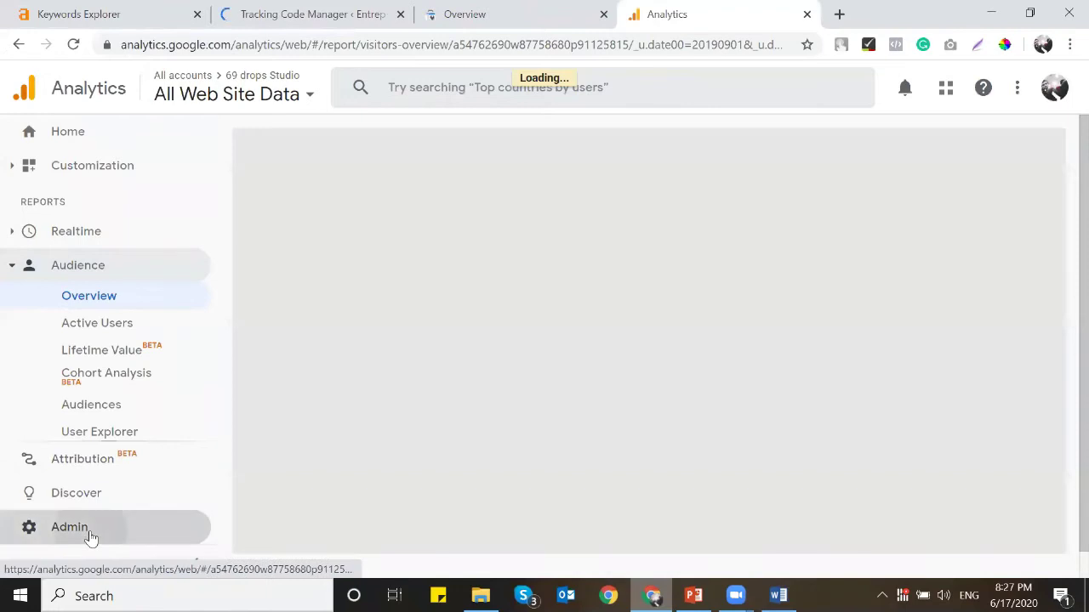
click(89, 534)
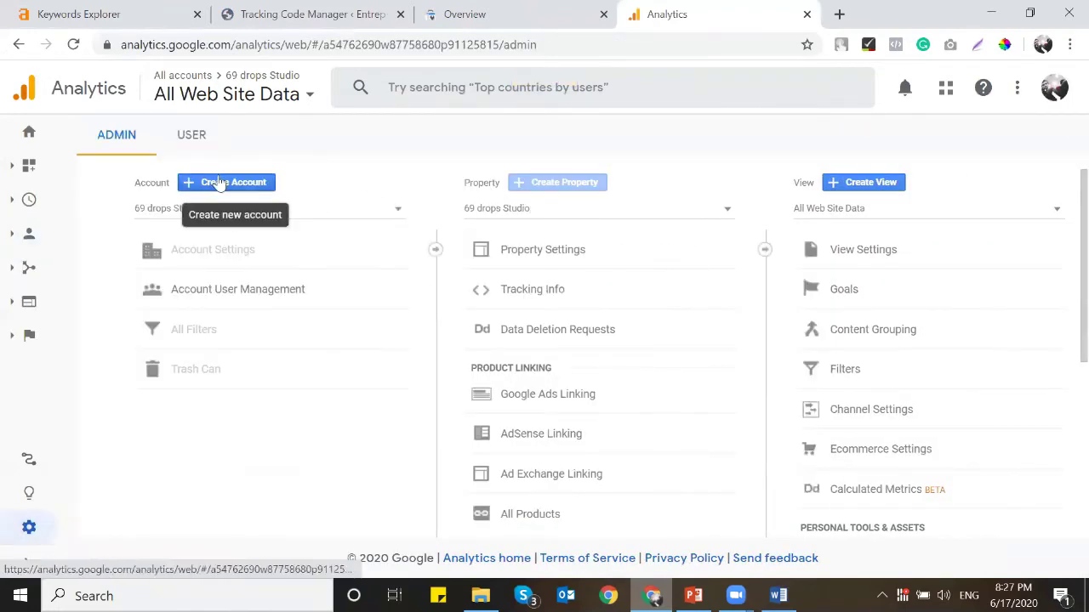
click(217, 183)
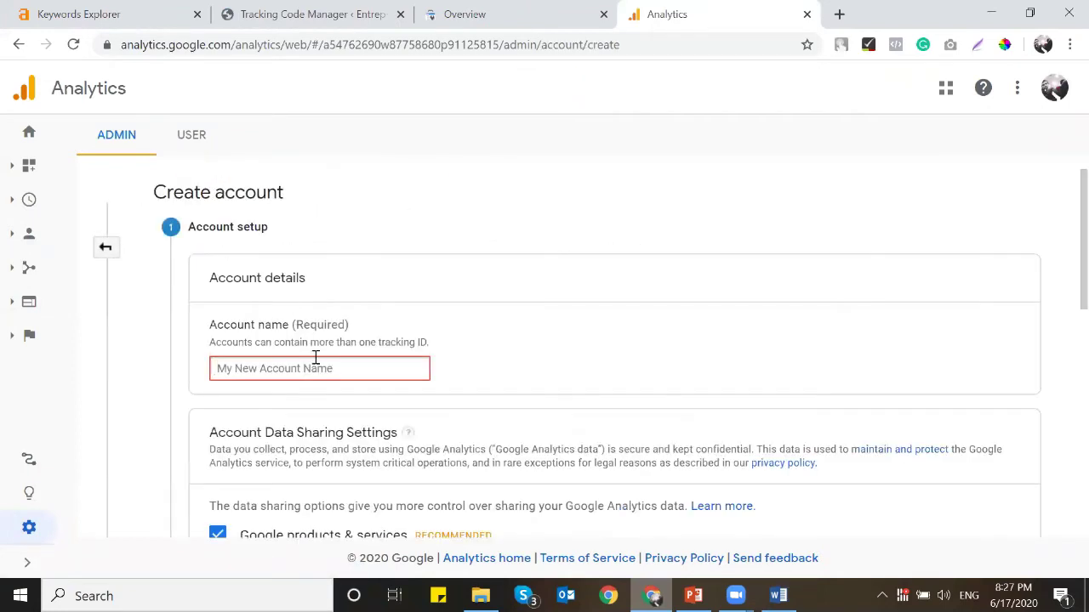
click(319, 367)
text(Entrepreneurs Tool)
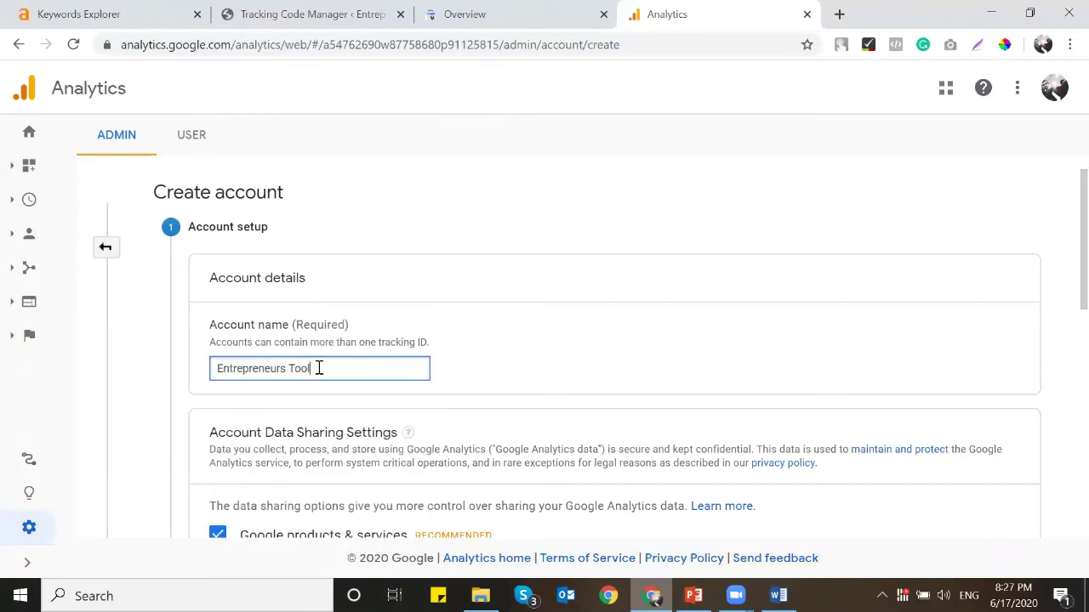
key(ctrl+a)
key(ctrl+c)
click(389, 364)
scroll(347, 297, down, 6)
click(218, 432)
Step: Continue past the measurement choice and set the property's website name to Entrepreneurs Toolkit
scroll(262, 318, down, 4)
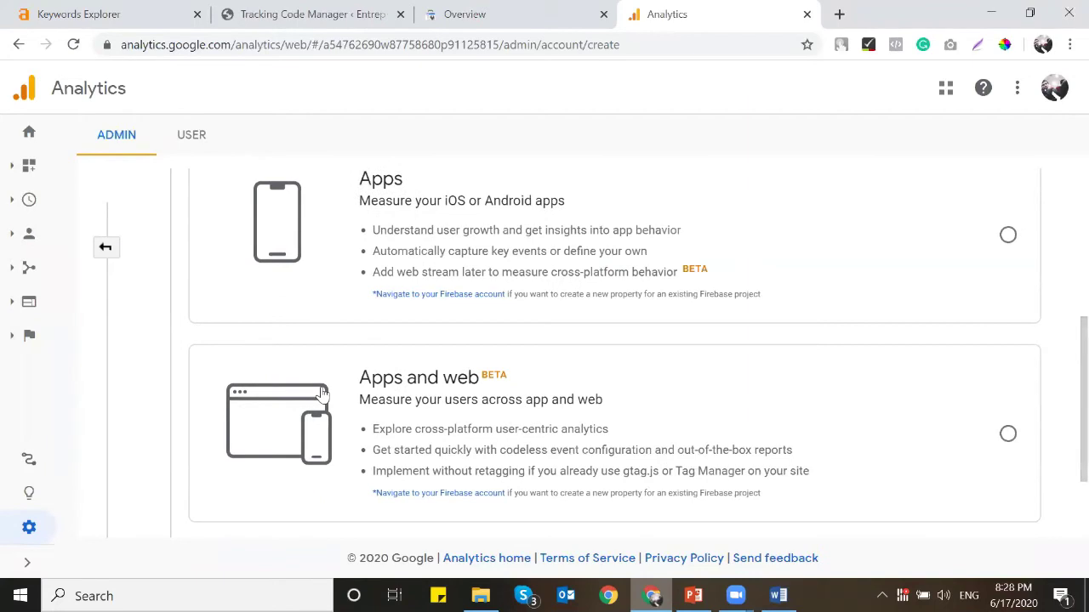
scroll(321, 393, down, 2)
click(241, 452)
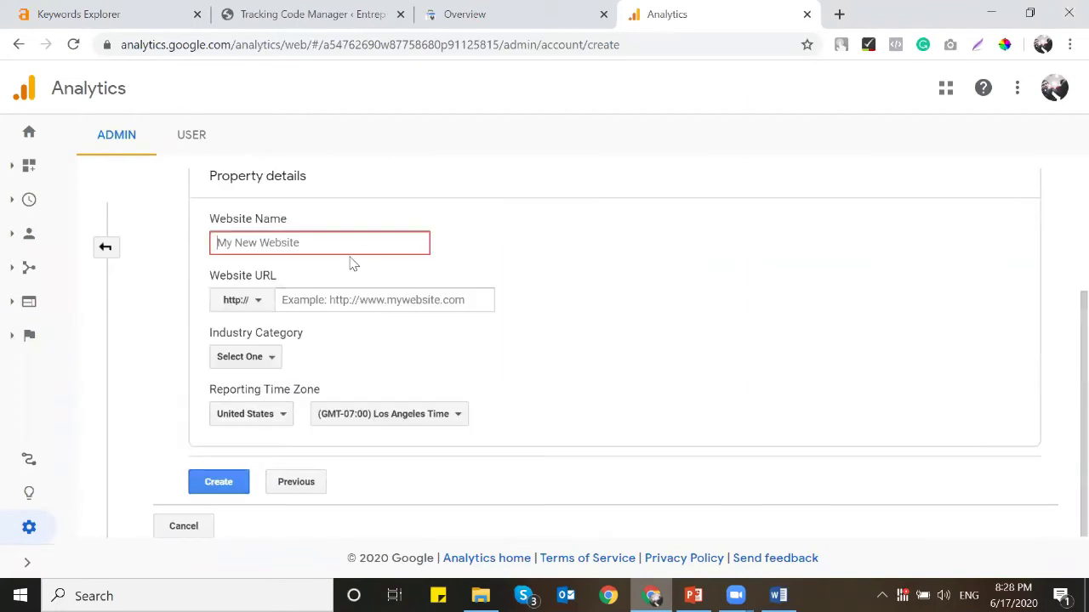
key(ctrl+v)
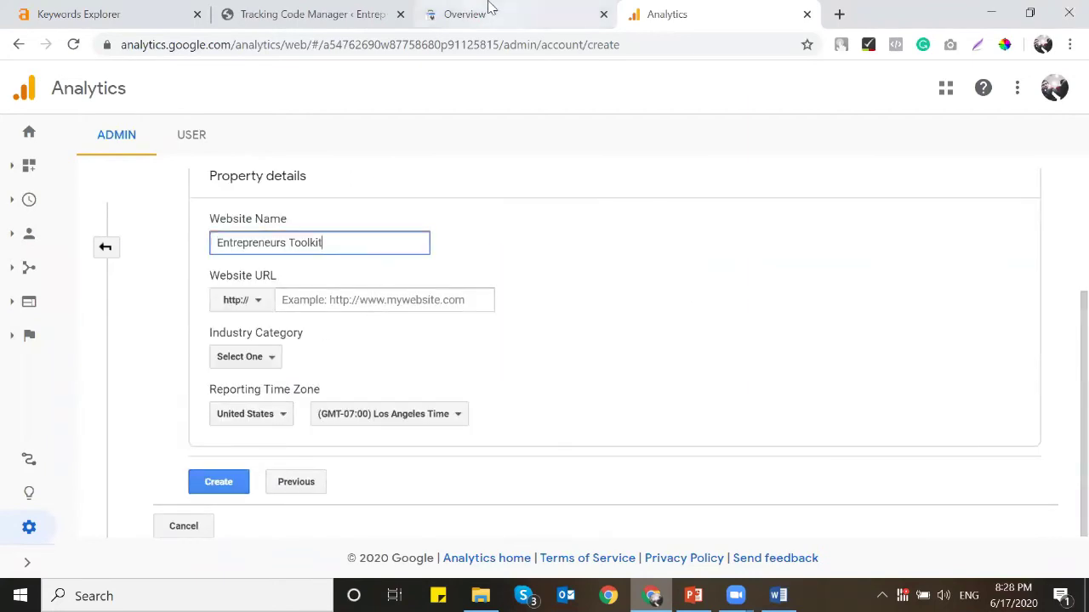
Step: Copy the site's base address from the Tracking Code Manager page and paste it as the new Analytics property's website URL
click(464, 14)
click(299, 10)
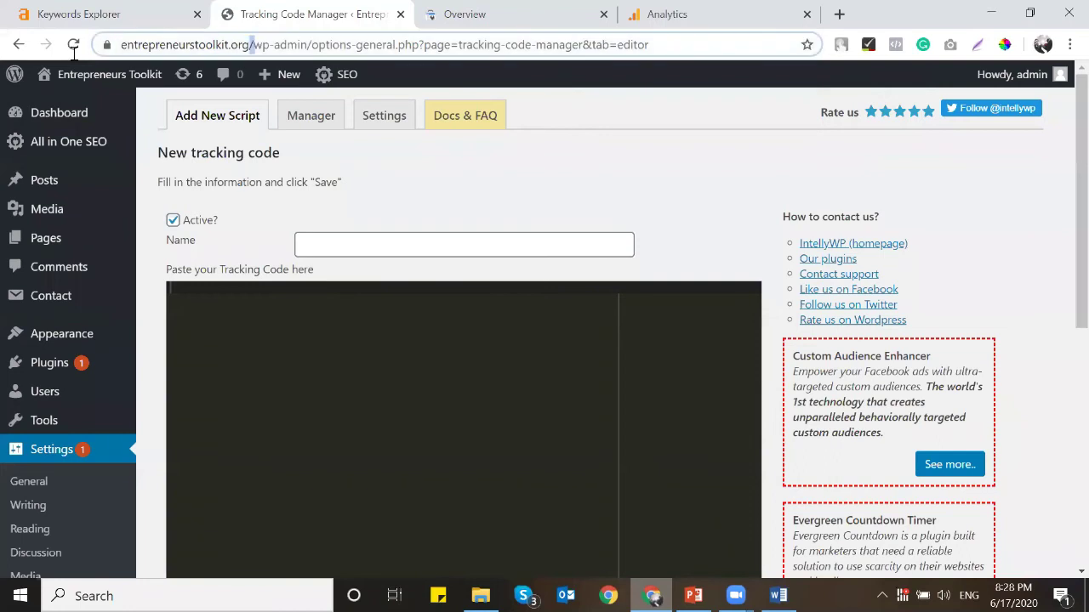
click(119, 44)
click(667, 14)
click(418, 300)
text(https://www.entrepreneurstoolkit.org/)
click(270, 306)
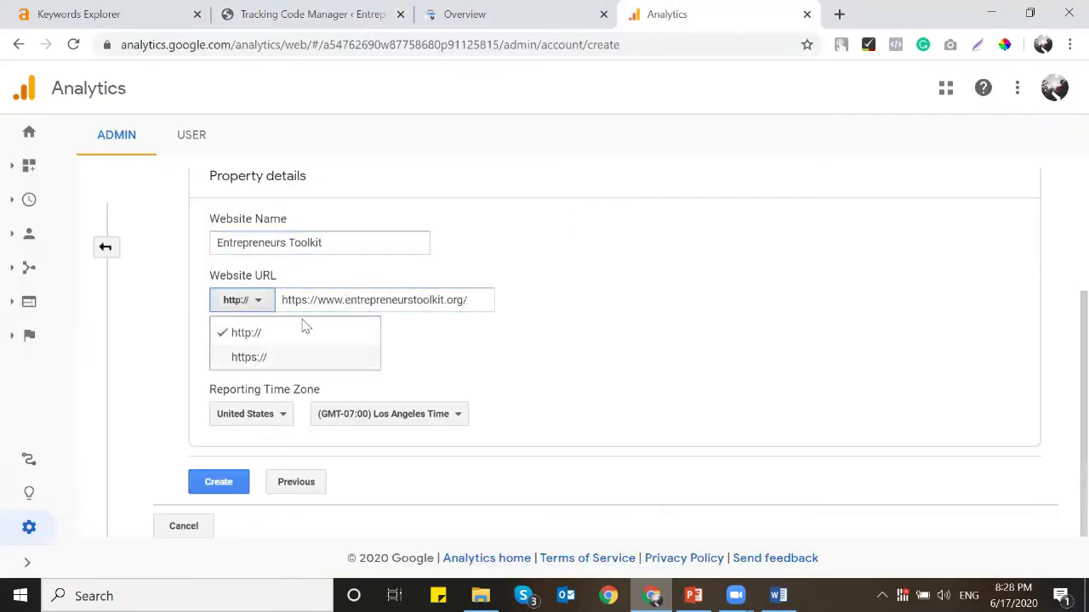
click(255, 357)
click(321, 282)
key(BackSpace)
key(BackSpace)
key(BackSpace)
key(BackSpace)
key(BackSpace)
key(BackSpace)
key(BackSpace)
key(BackSpace)
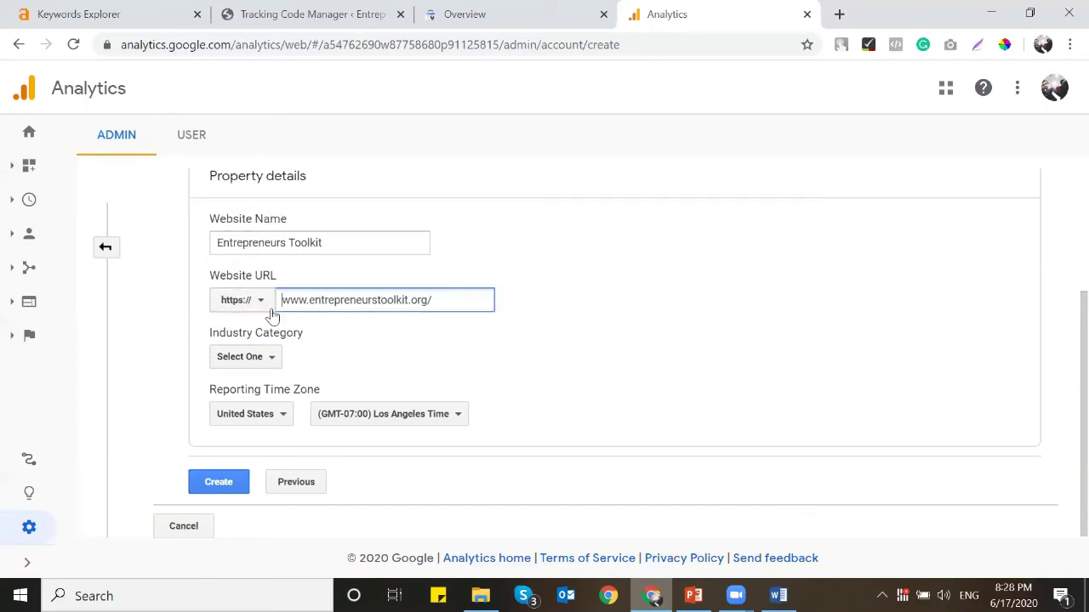
Step: Set the industry category to Business and Industrial Markets and create the property
click(268, 357)
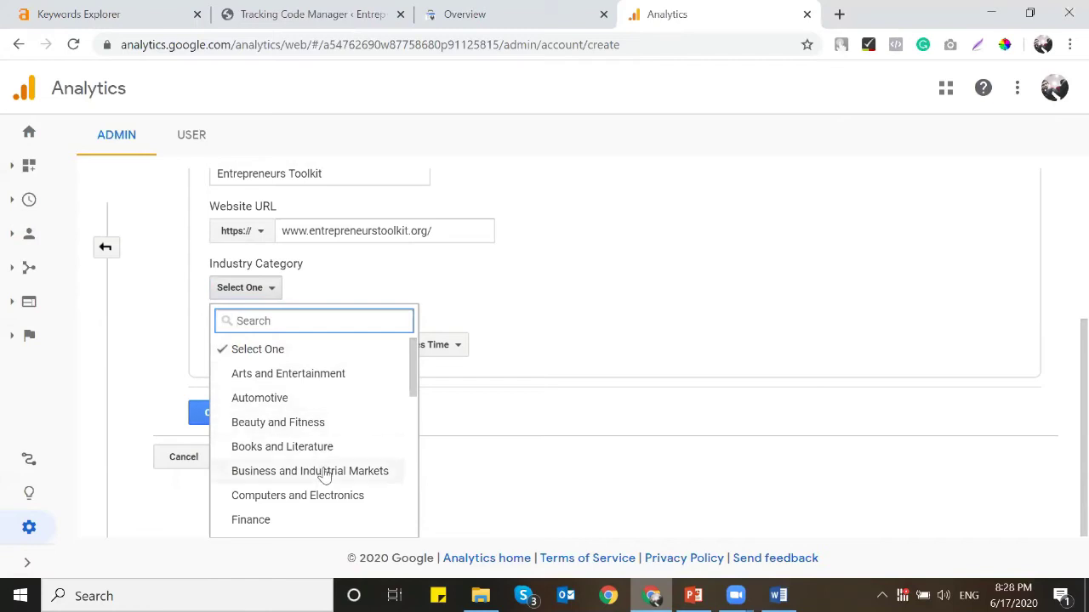
click(351, 472)
click(219, 481)
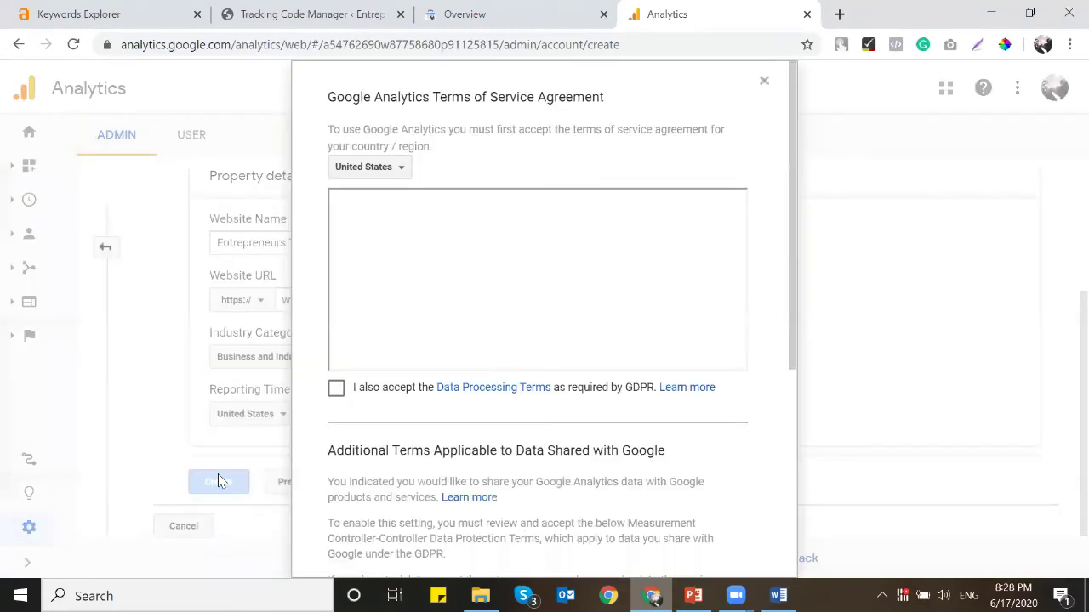
Step: Accept the GDPR Data Processing Terms and the additional data-sharing terms, and agree to the Google Analytics Terms of Service
click(336, 388)
scroll(453, 319, down, 2)
scroll(453, 319, down, 3)
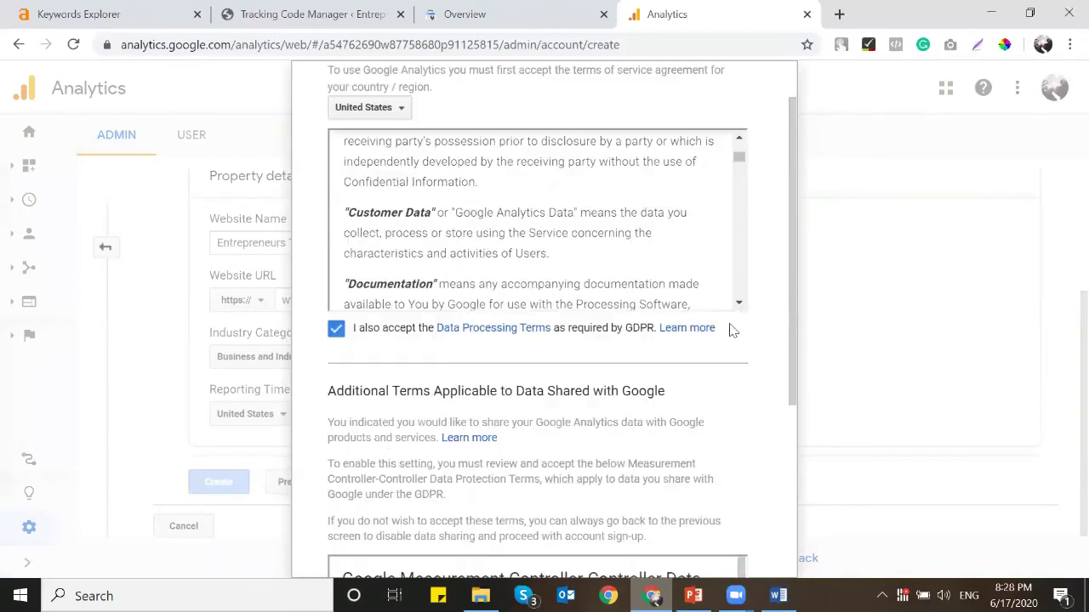
scroll(729, 328, down, 4)
click(336, 474)
click(358, 527)
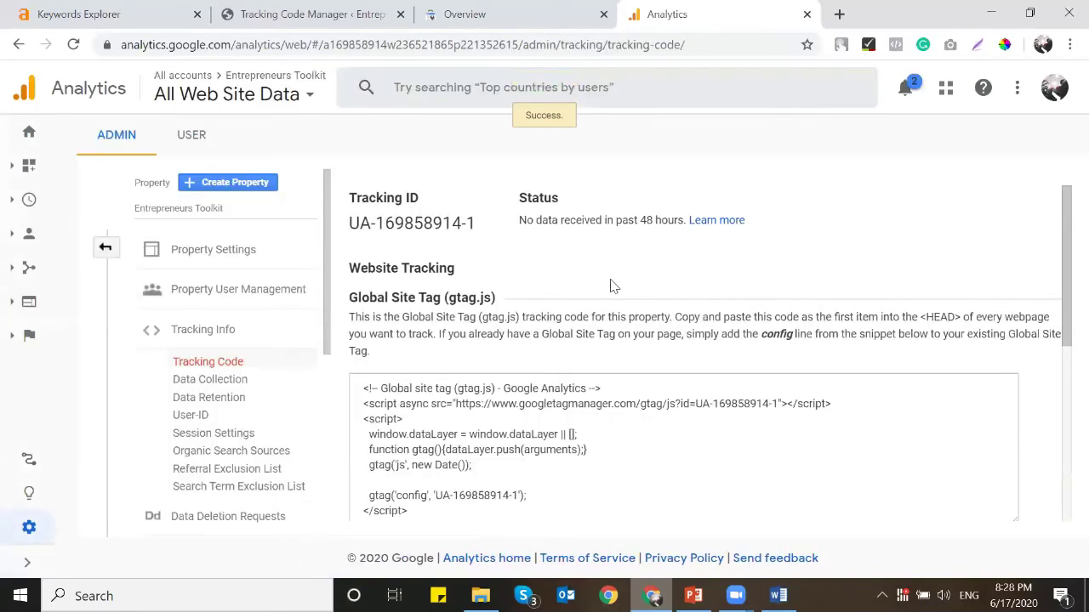
Step: Copy the complete Global Site Tag (gtag.js) snippet of the new property
scroll(610, 283, down, 3)
scroll(610, 279, up, 3)
scroll(612, 404, down, 1)
click(612, 404)
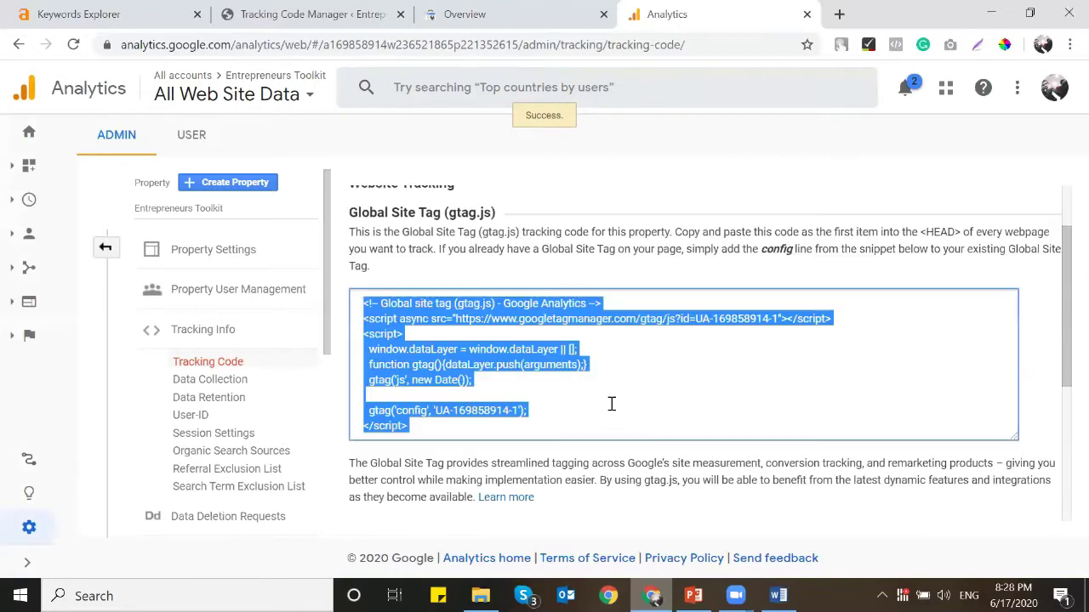
right_click(490, 374)
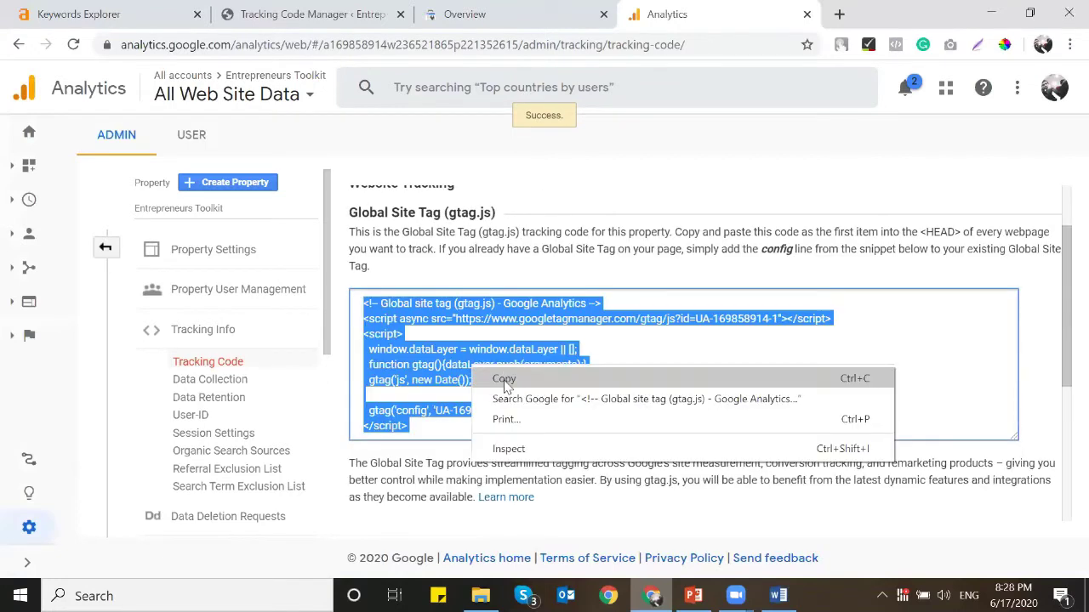
click(503, 379)
scroll(505, 380, down, 3)
scroll(503, 382, up, 3)
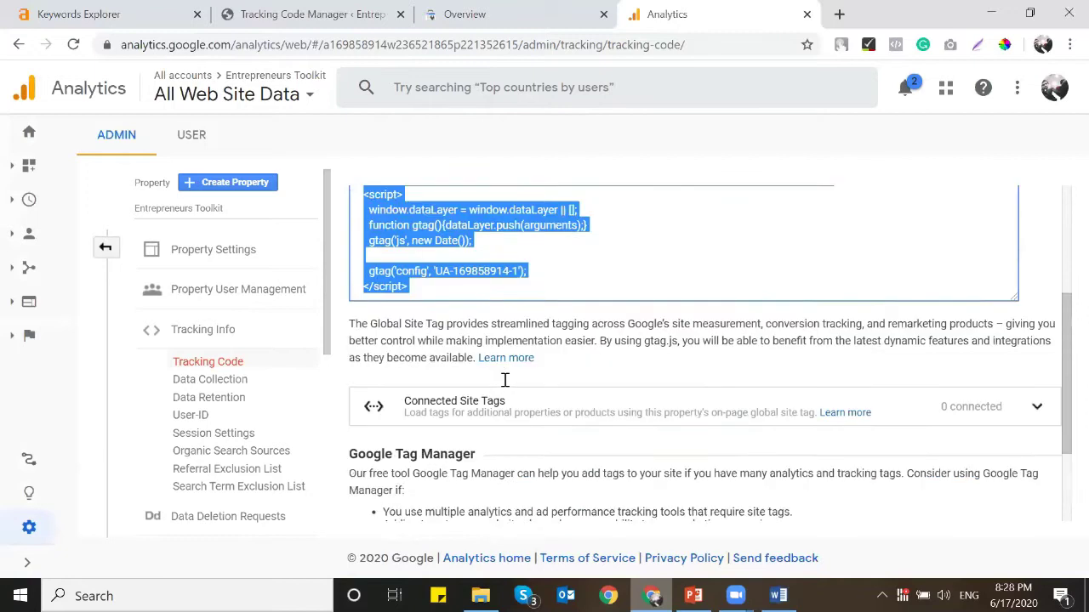
right_click(486, 377)
click(532, 390)
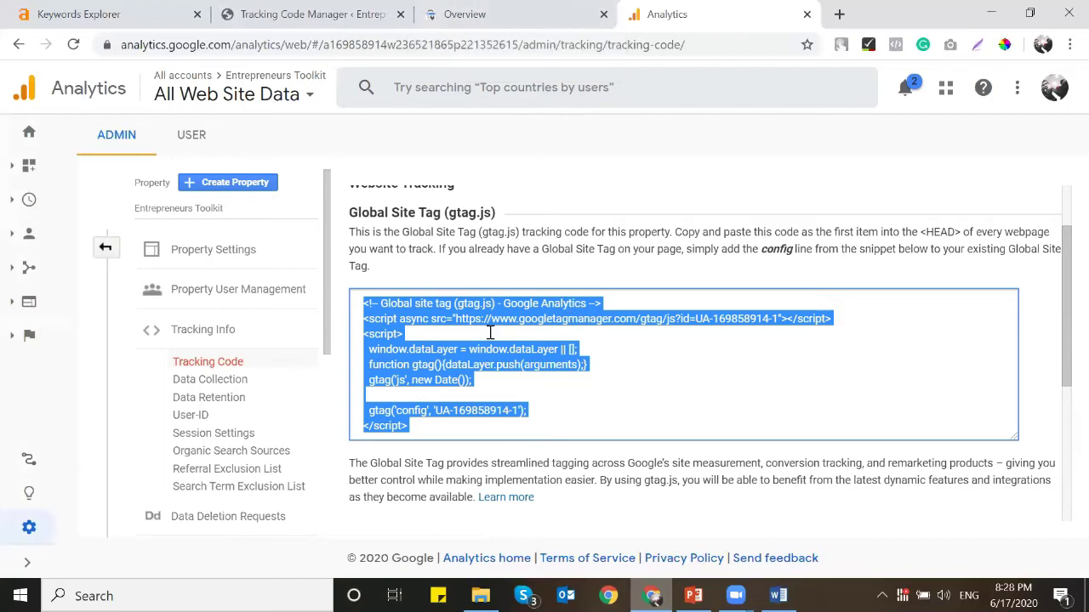
right_click(490, 333)
click(526, 347)
scroll(526, 347, down, 3)
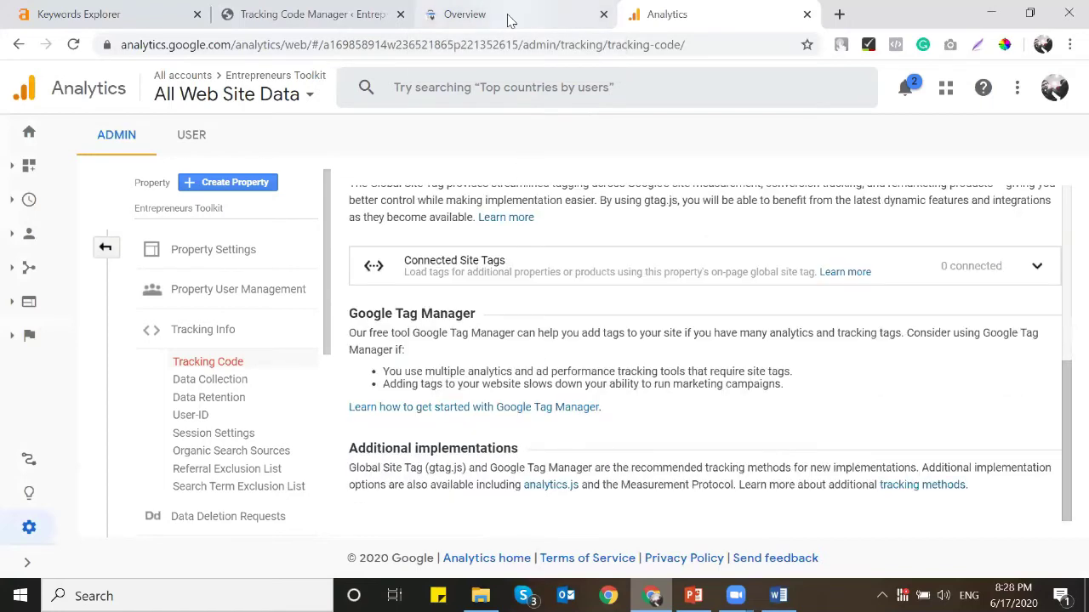
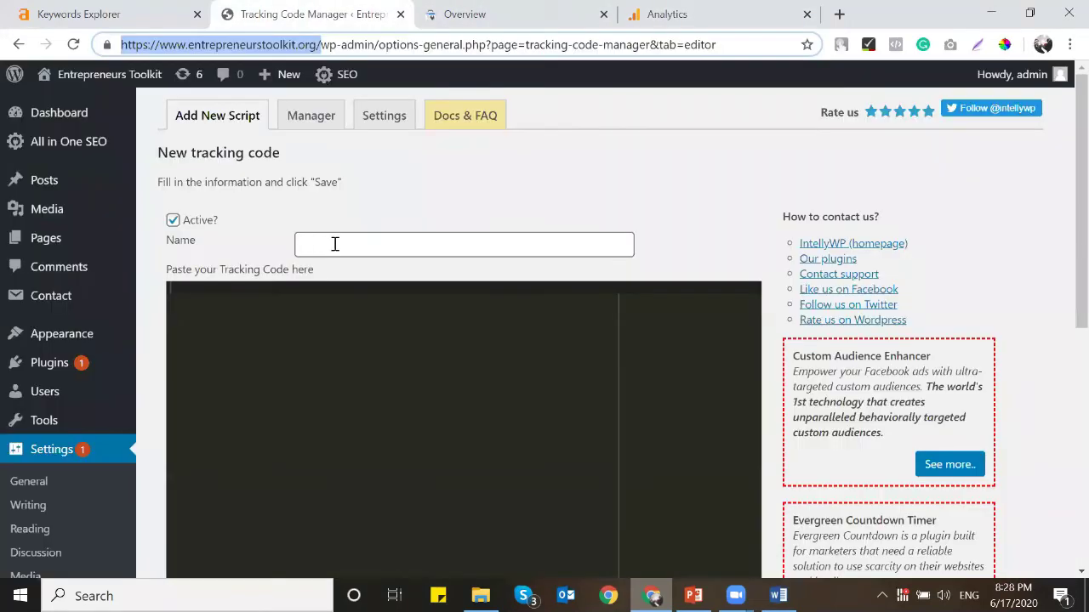
Step: In Tracking Code Manager, name the new tracking code Google Analytics and paste the copied Global Site Tag snippet as its code
text(Google)
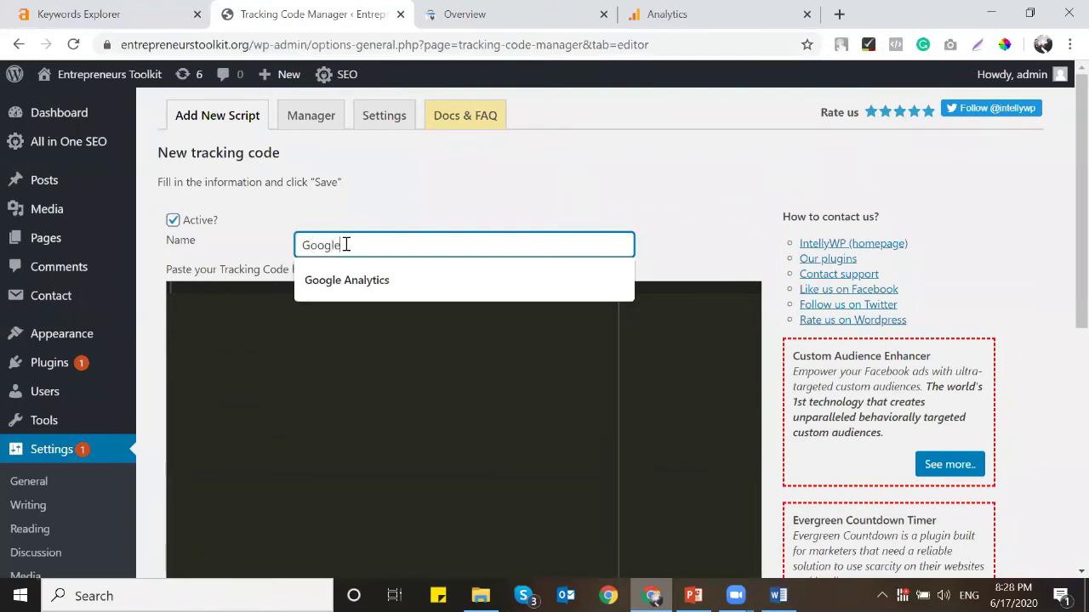
key(Down)
key(Return)
click(364, 330)
key(ctrl+v)
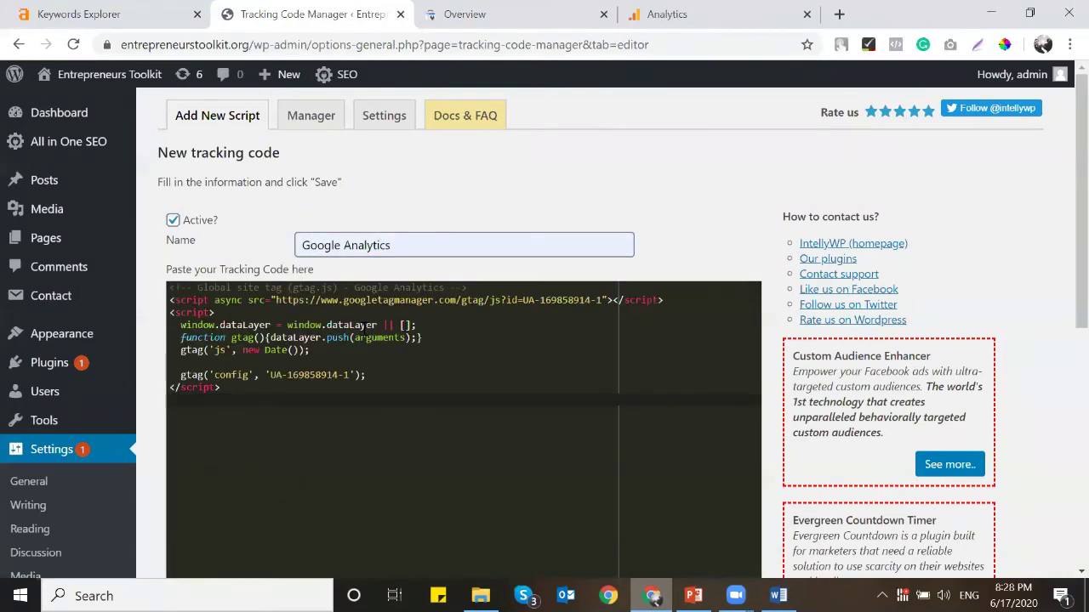
Step: Set the code to standard WordPress tracking shown everywhere on the site, and save it
scroll(485, 314, down, 5)
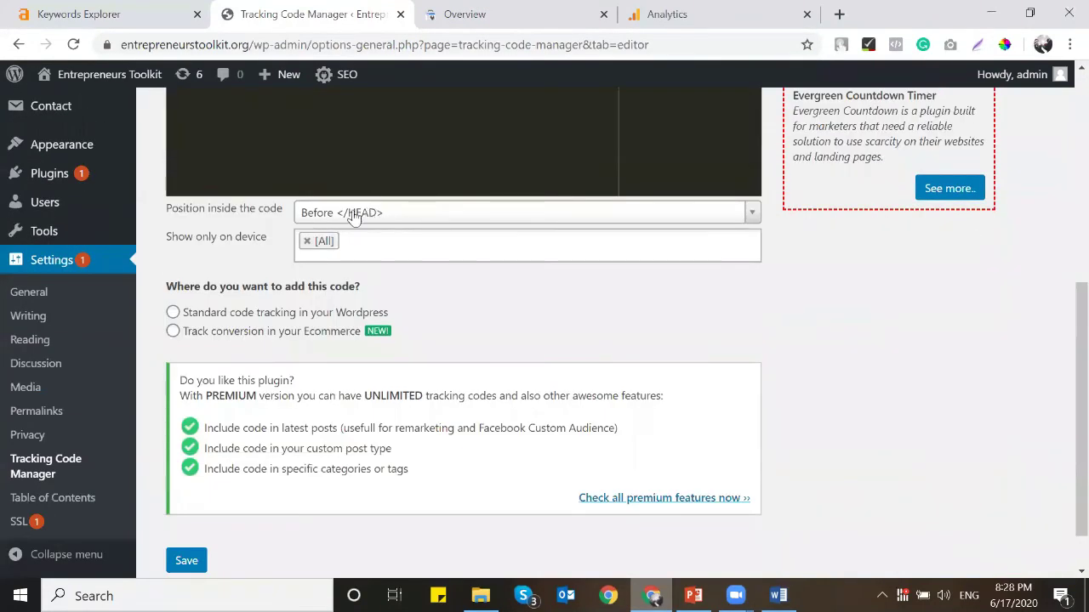
click(280, 313)
scroll(280, 311, down, 1)
click(281, 303)
scroll(263, 357, down, 2)
click(185, 506)
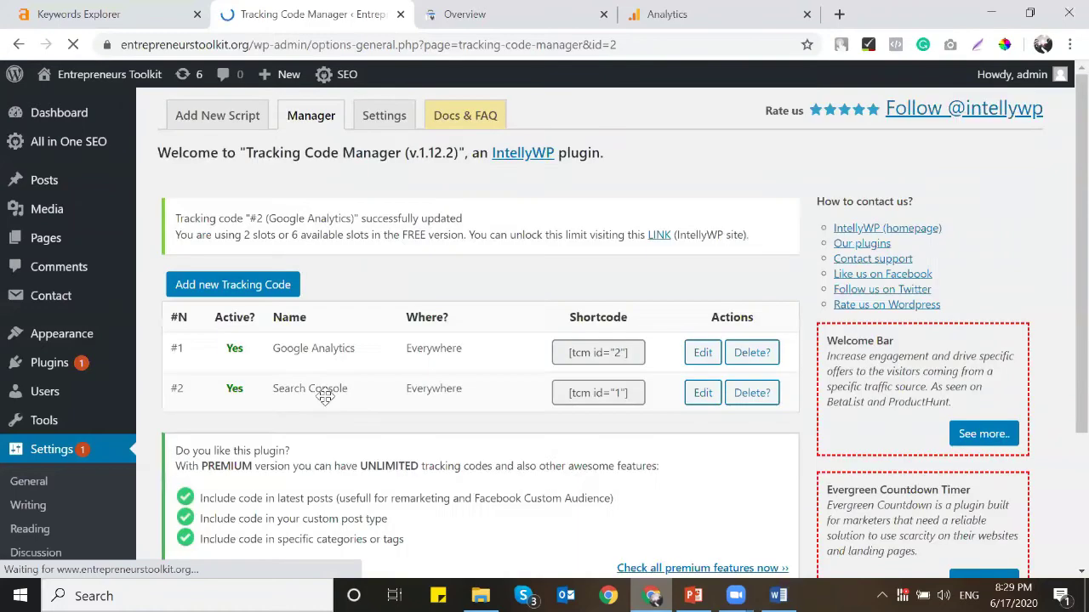
Step: Open the live Entrepreneurs Toolkit site in a new browser tab and view it
mouse_move(115, 81)
right_click(98, 103)
click(123, 122)
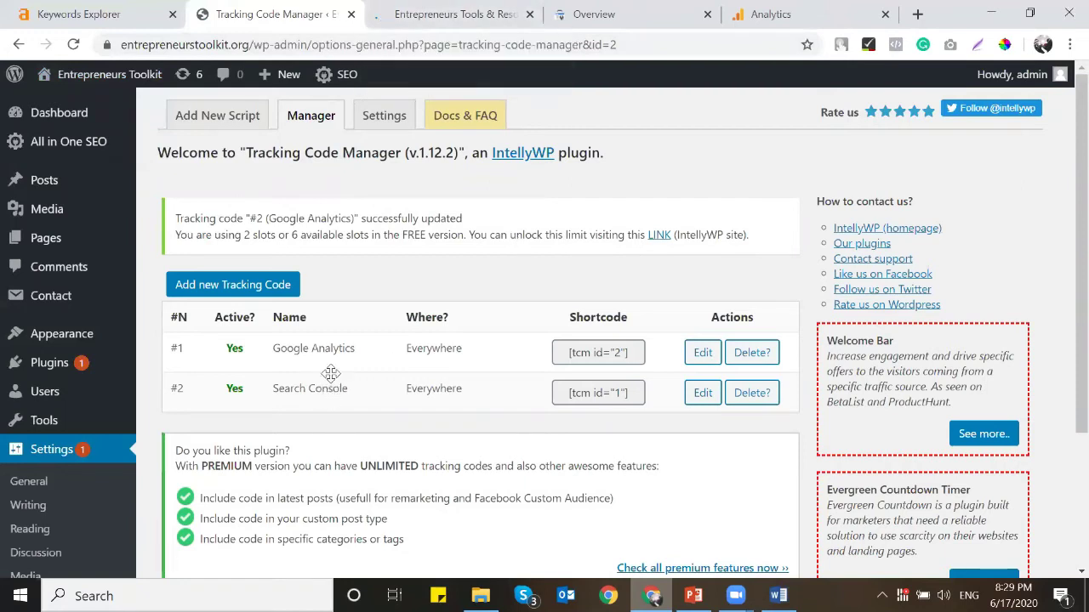
click(459, 20)
Step: Switch back to Analytics and check the Entrepreneurs Toolkit account, property and All Web Site Data view in the account picker
click(782, 14)
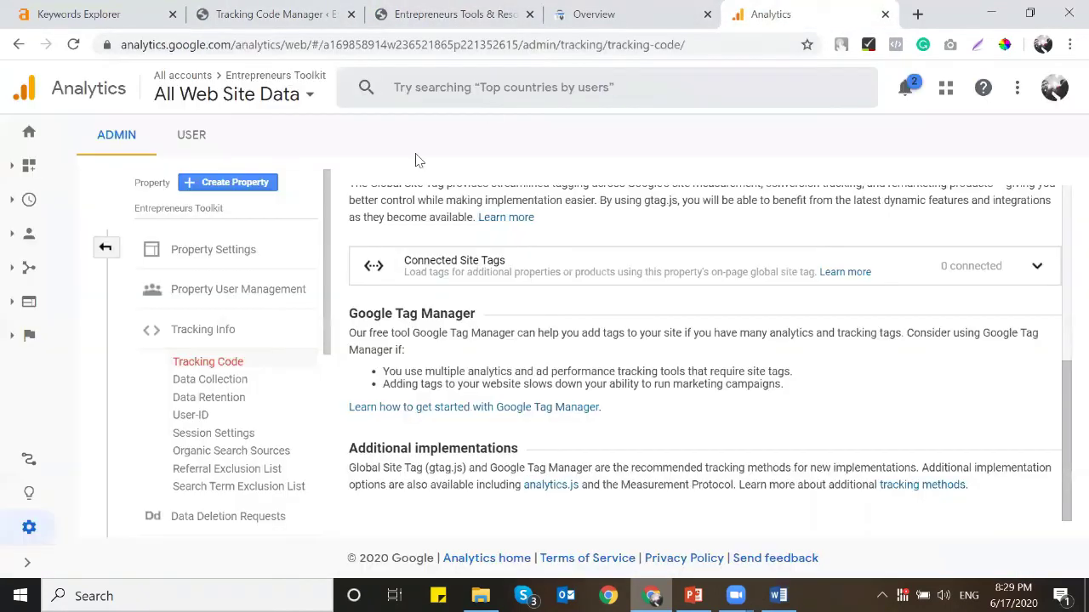
click(219, 99)
click(217, 95)
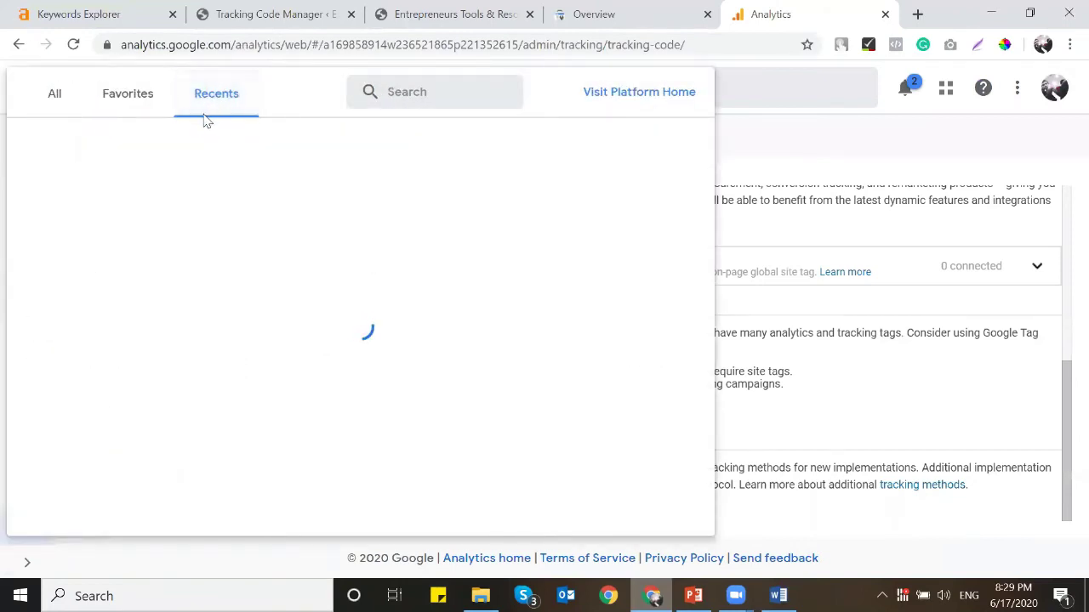
click(97, 95)
click(54, 92)
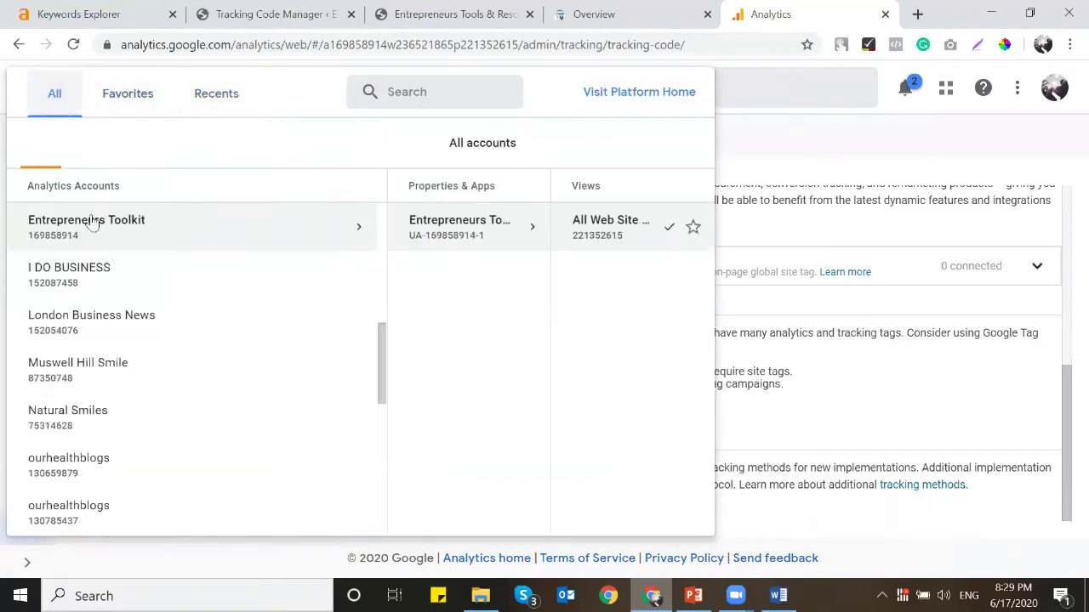
click(354, 231)
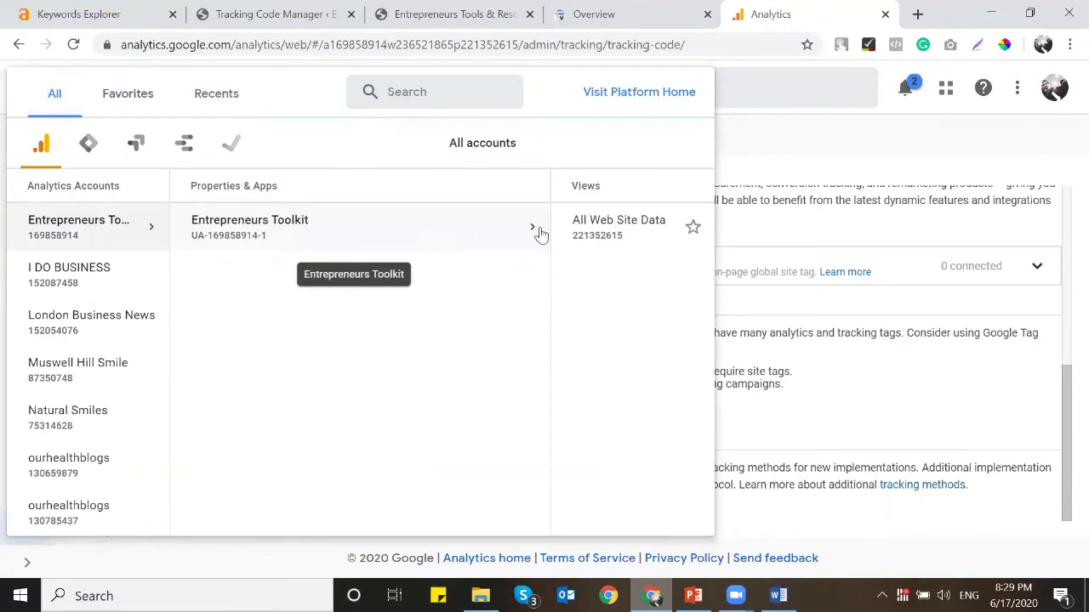
click(567, 233)
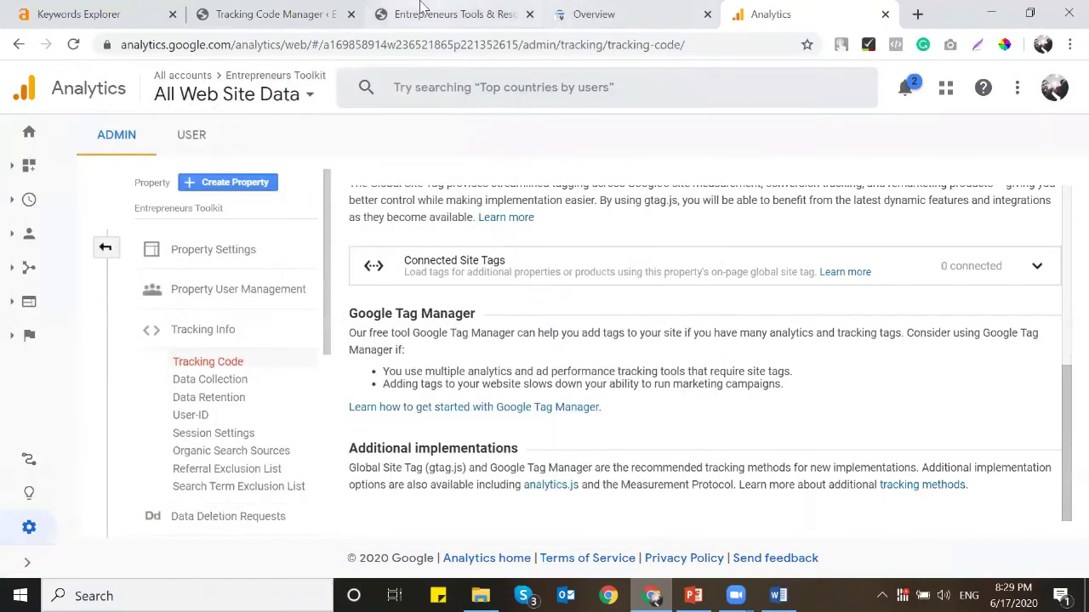
Step: Open the post "Which is best Chrome or Firefox?" on the live site
click(421, 11)
scroll(338, 388, down, 4)
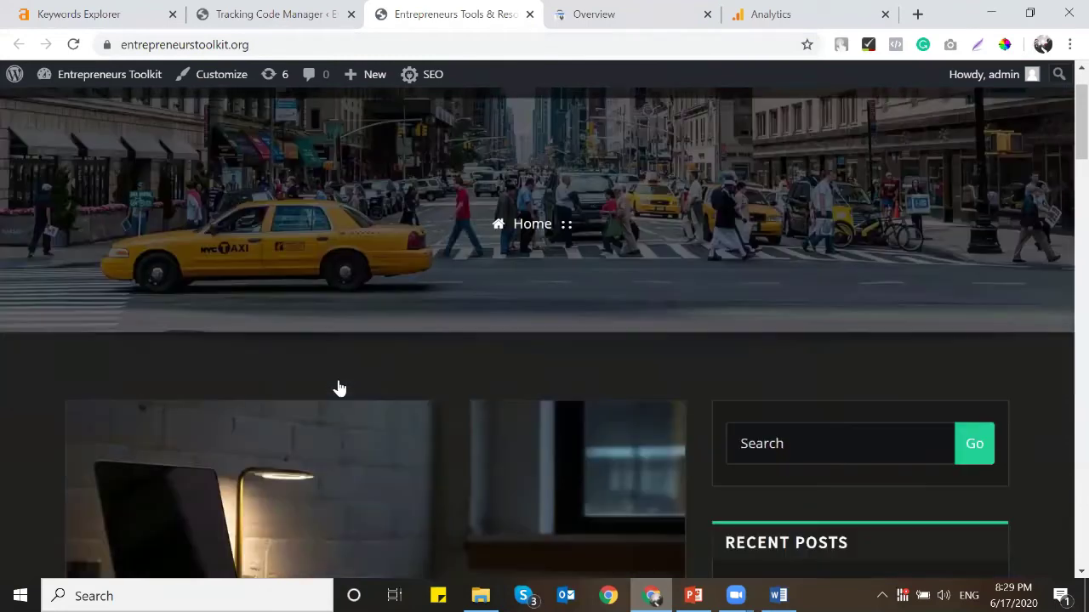
click(236, 517)
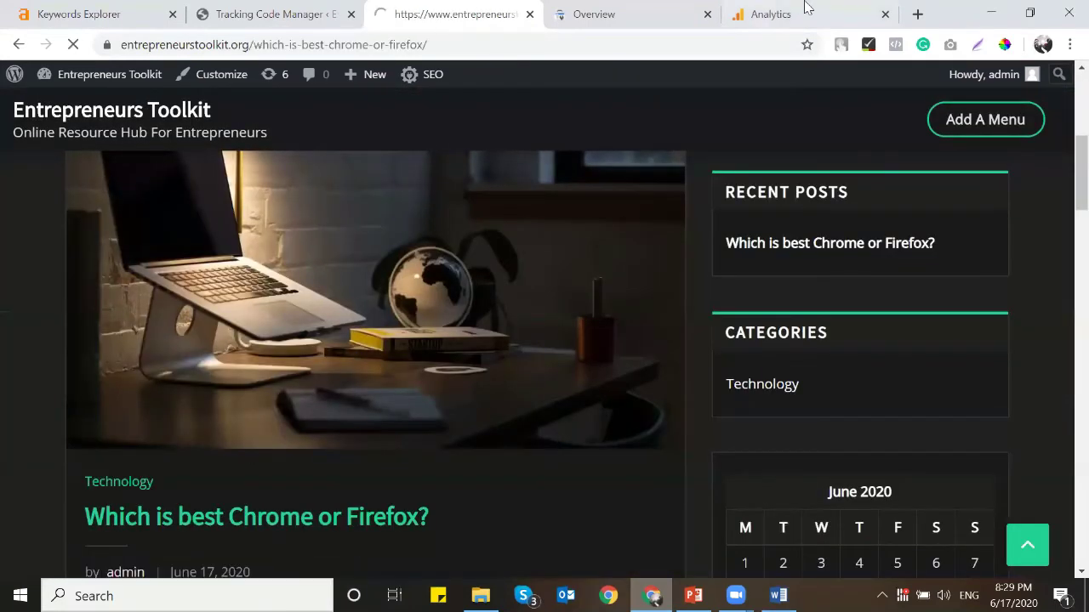
Step: Open the Analytics home report and check the active users and top active pages for the site
click(806, 9)
click(28, 132)
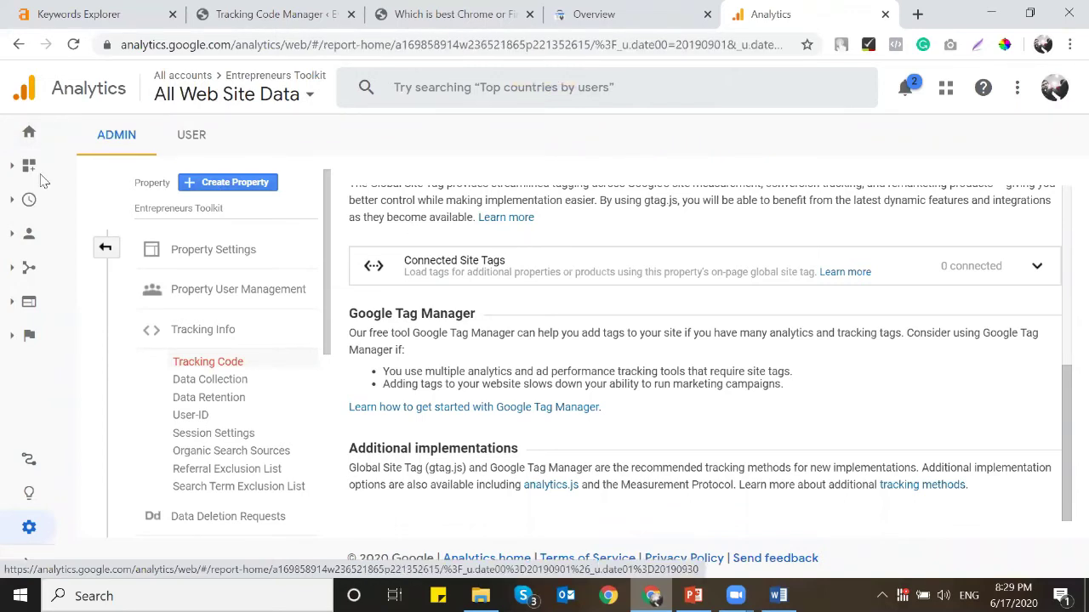
click(31, 136)
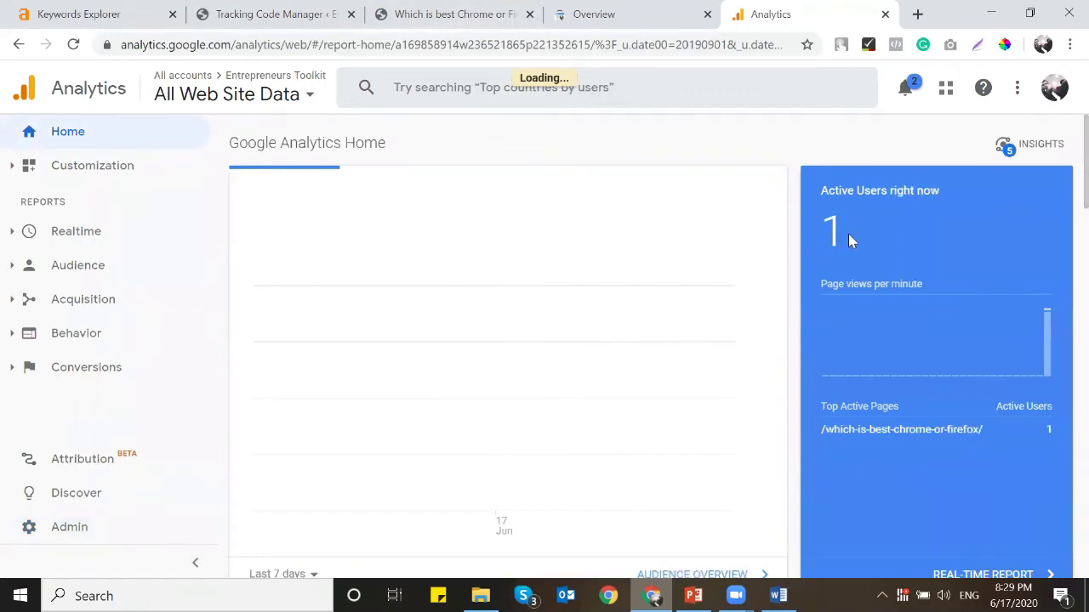
scroll(848, 234, down, 5)
scroll(848, 235, up, 5)
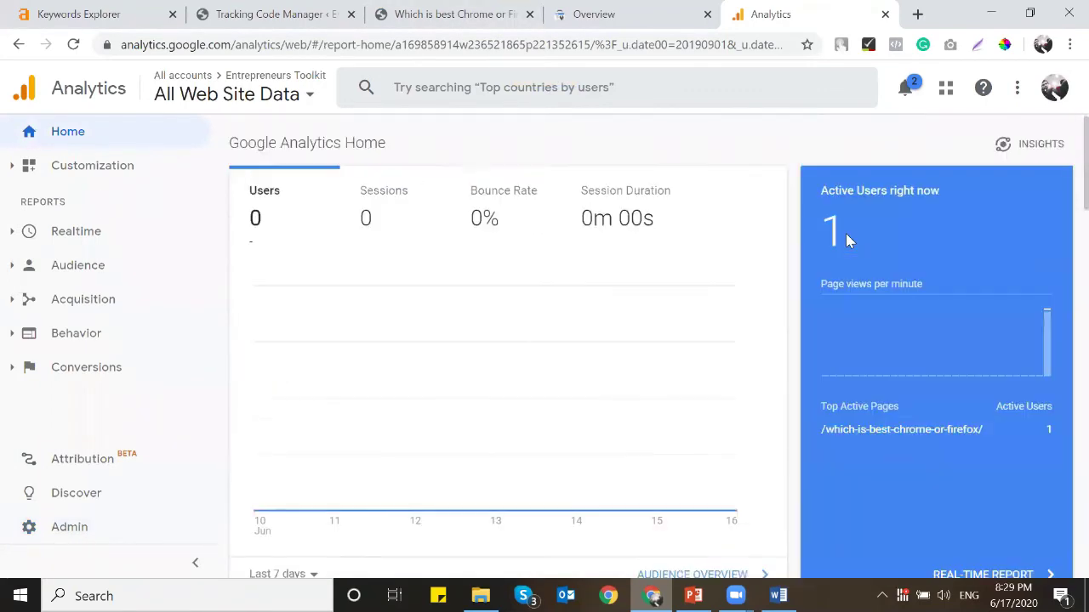
Step: Glance at the Search Console overview, then return to the WordPress admin and start a new post
click(628, 10)
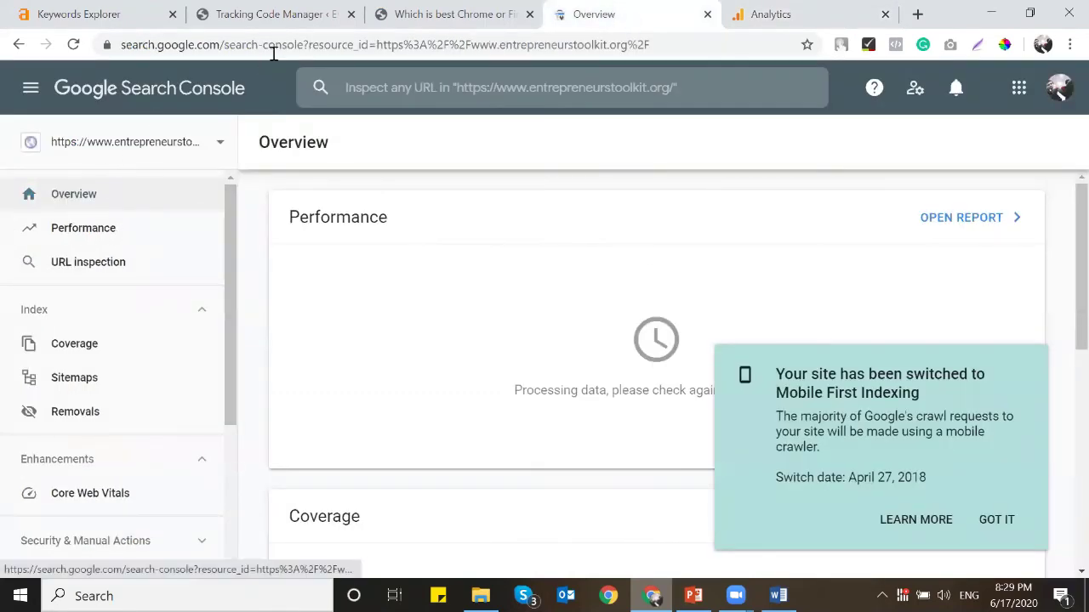
click(272, 19)
mouse_move(32, 308)
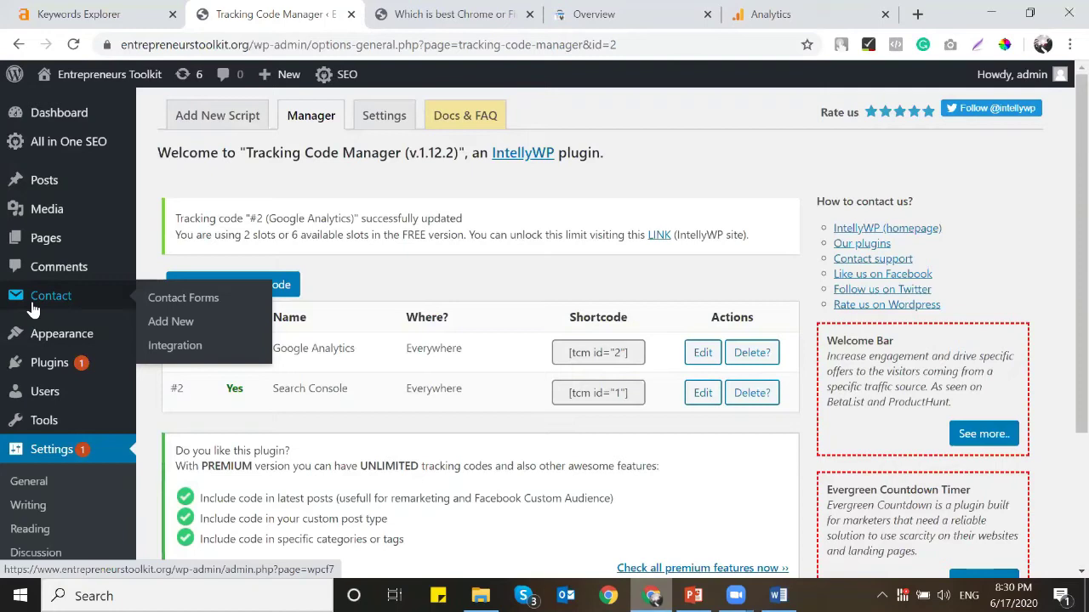
mouse_move(71, 143)
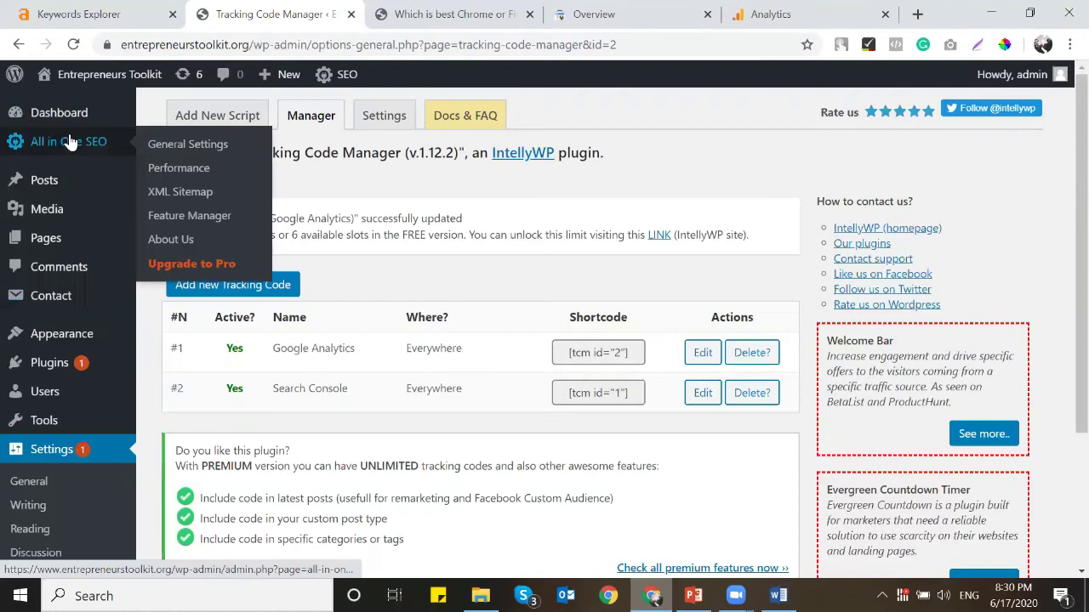
mouse_move(77, 183)
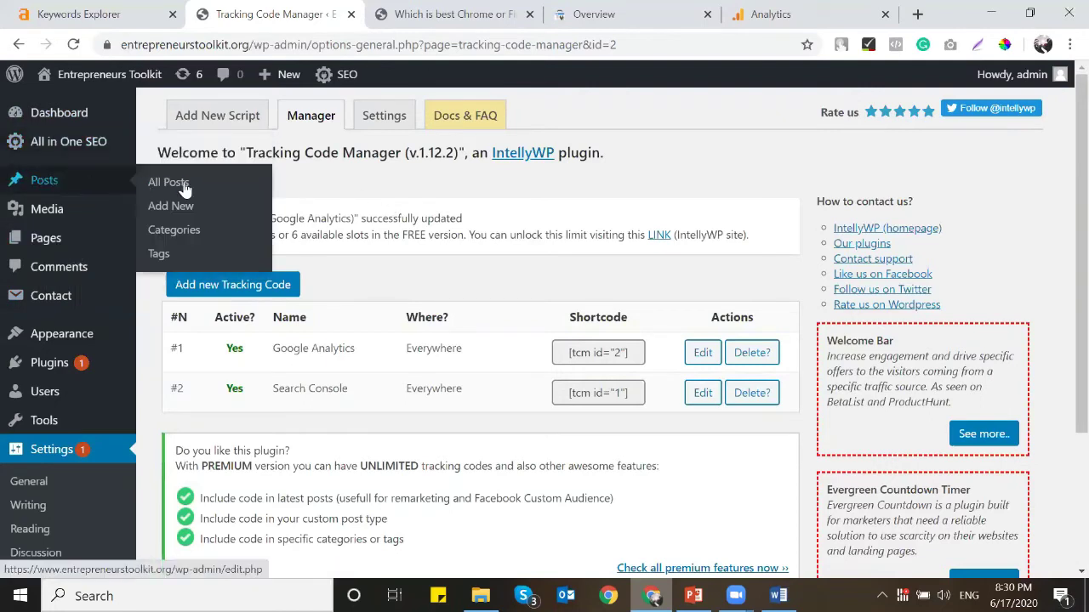
click(185, 215)
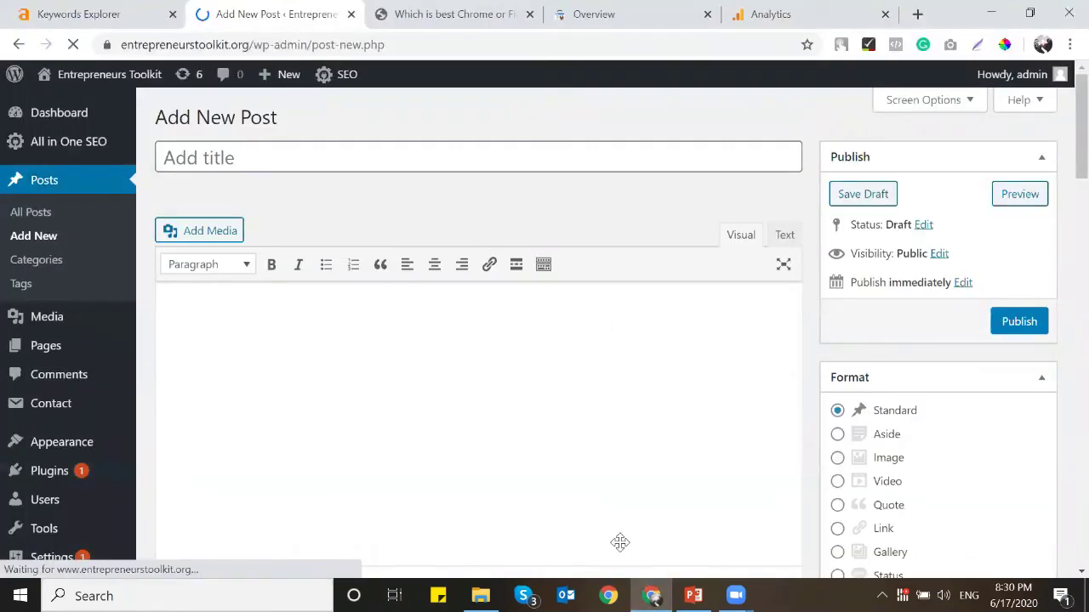
Step: Open the Word document "How to Setup Email on your Phone" from the Entrepreneur Tool Kit folder and enable editing
key(alt+Tab)
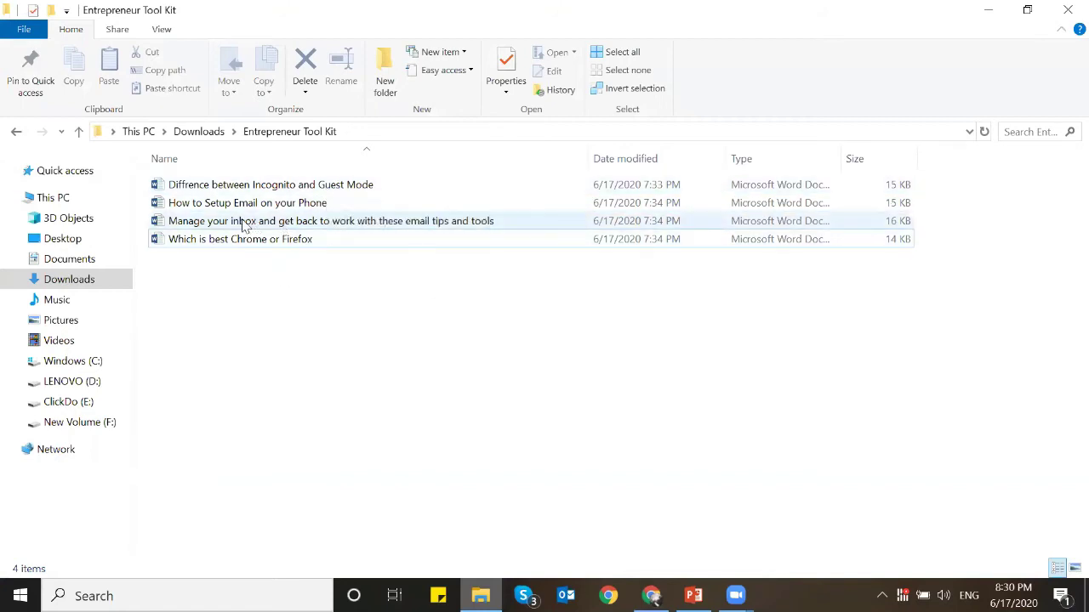
double_click(312, 207)
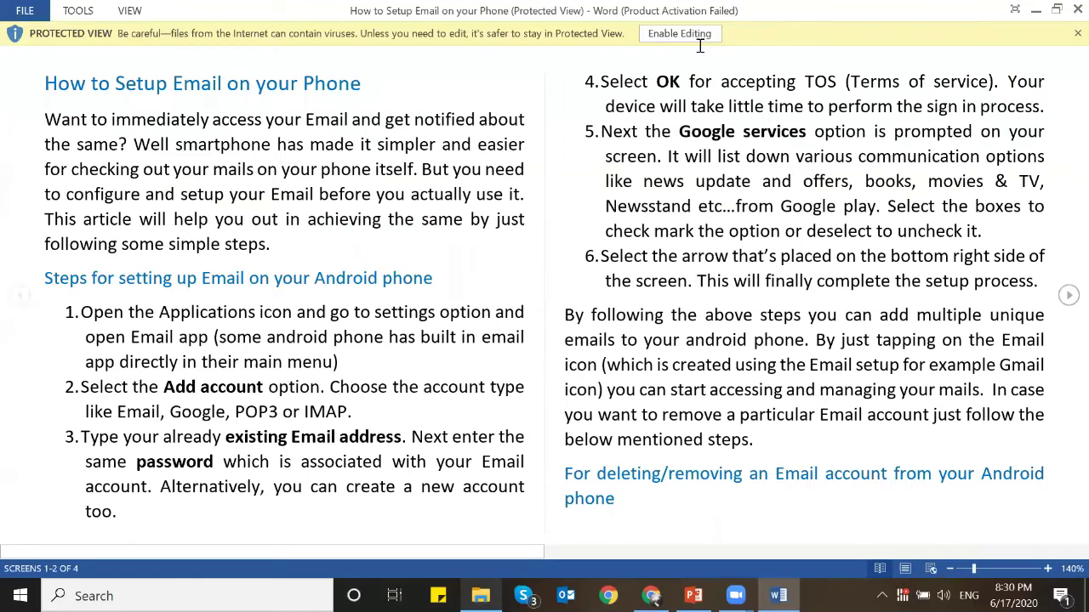
click(695, 33)
scroll(557, 286, down, 12)
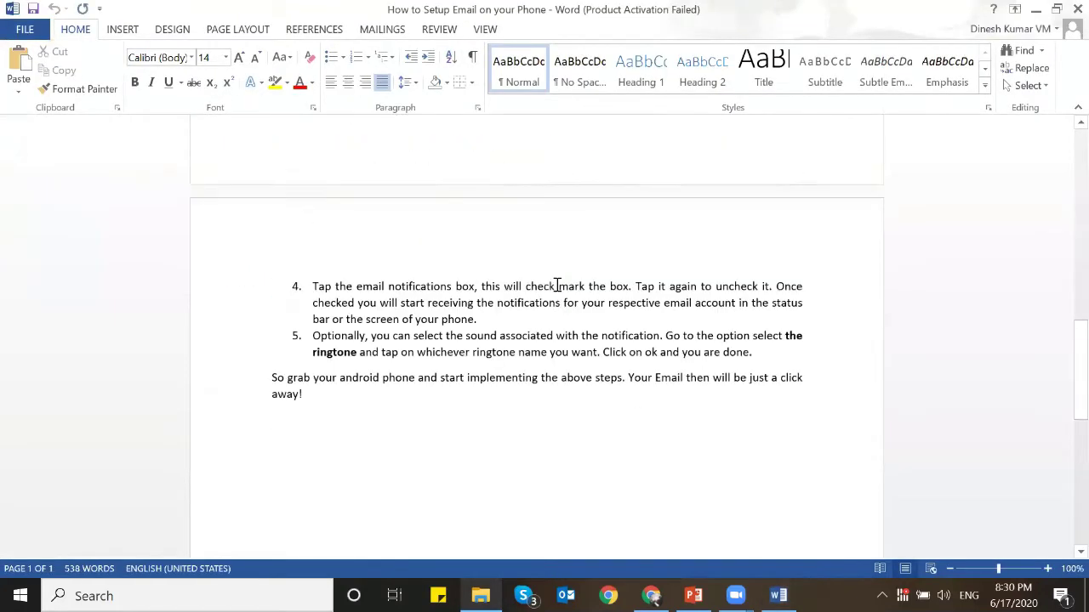
scroll(557, 285, up, 15)
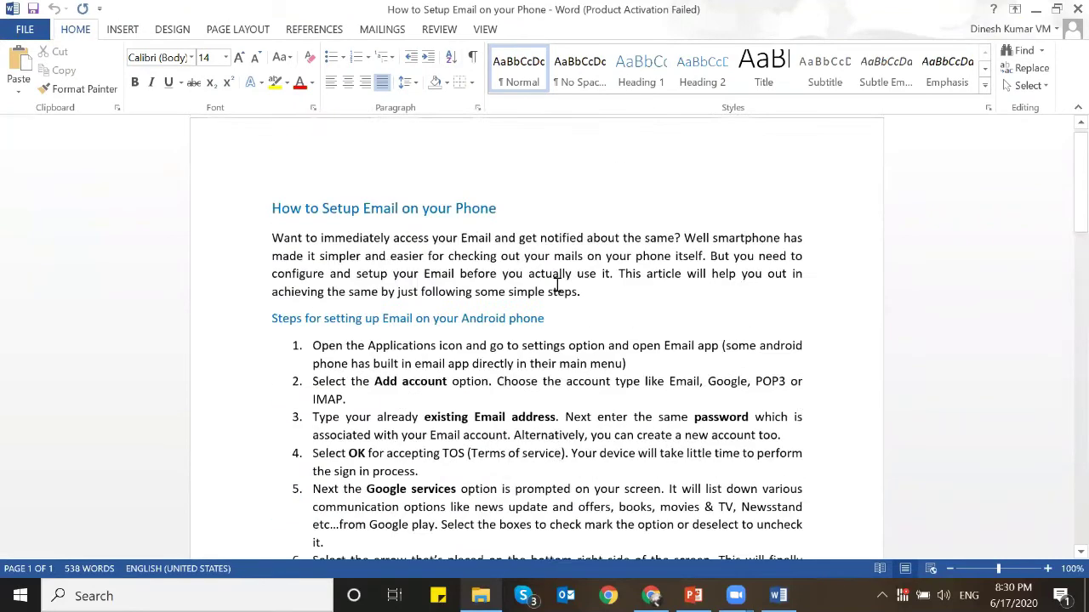
Step: Copy the document's entire text into the body of the new WordPress post in the browser
key(ctrl+a)
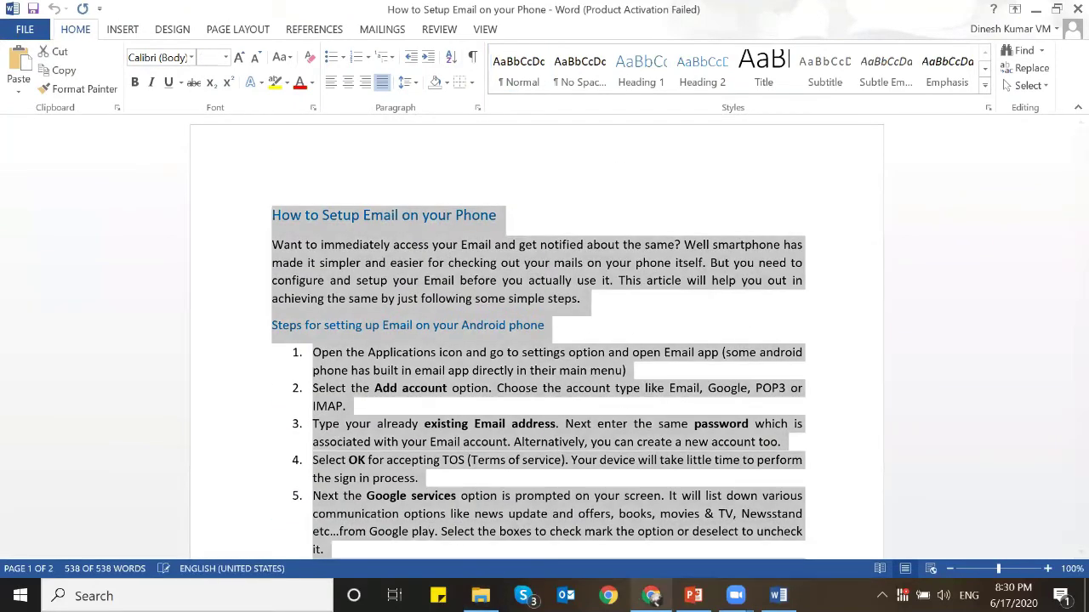
click(651, 596)
click(367, 363)
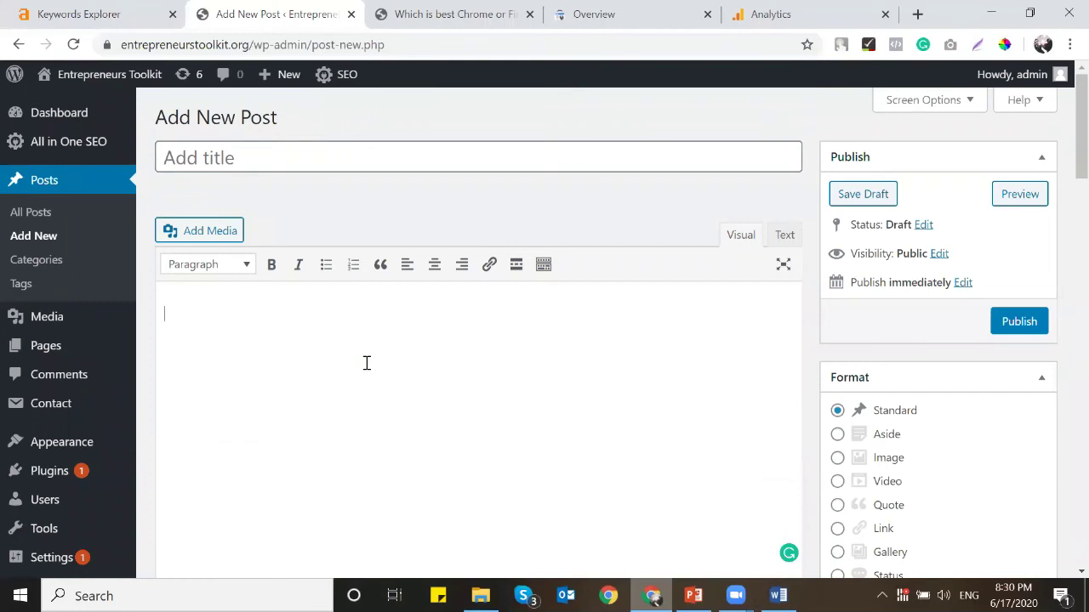
key(ctrl+v)
scroll(366, 364, up, 10)
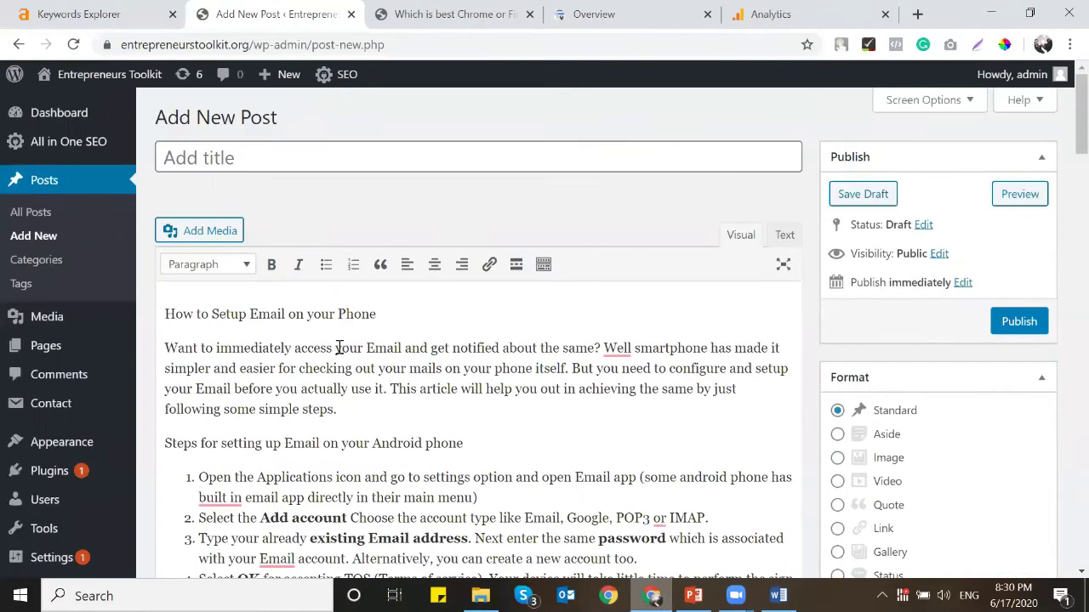
Step: Move the body's first line into the post title as "How to Setup Email on your Phone?" and look over the remaining text
triple_click(323, 314)
key(ctrl+c)
key(BackSpace)
key(BackSpace)
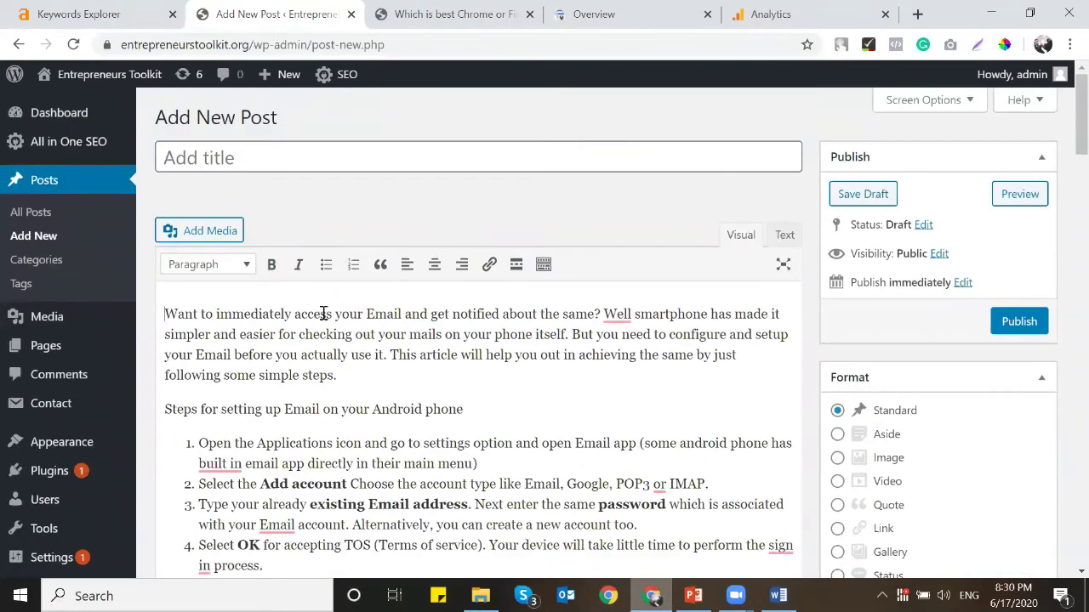
click(349, 144)
key(ctrl+v)
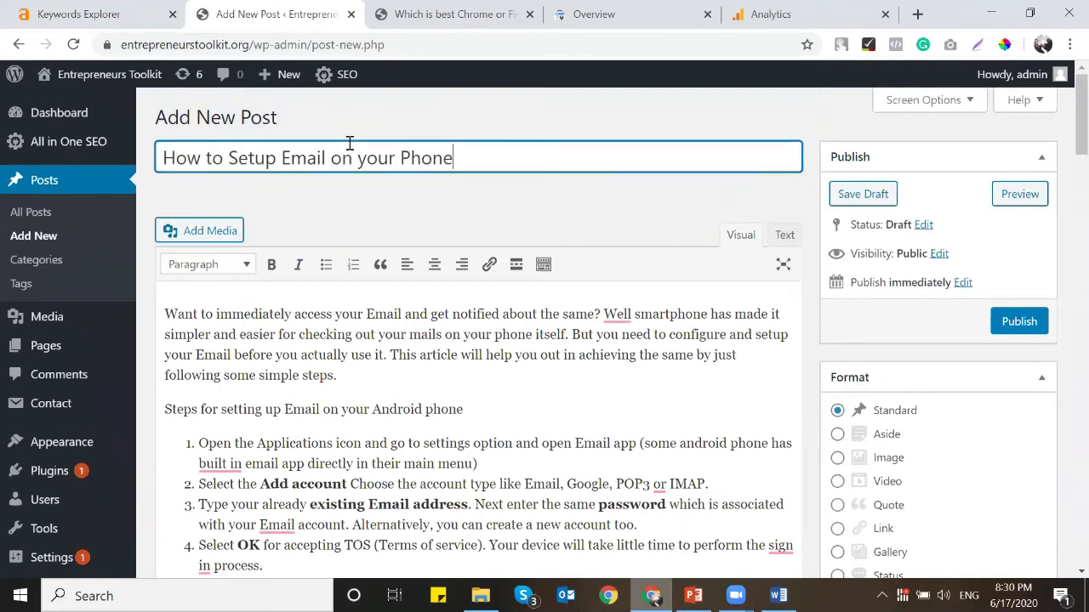
click(367, 378)
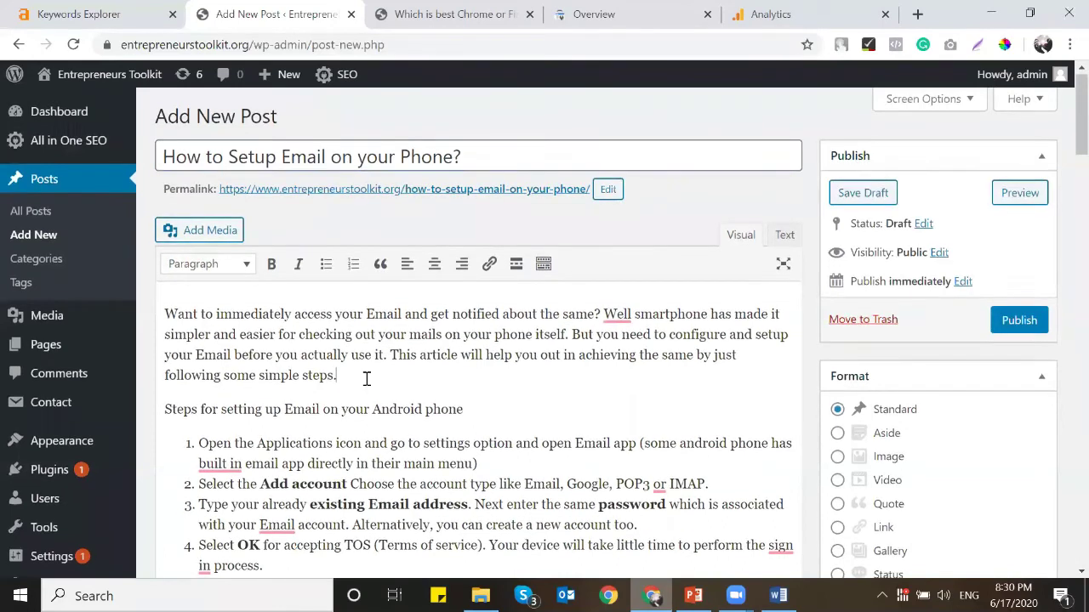
scroll(367, 378, down, 2)
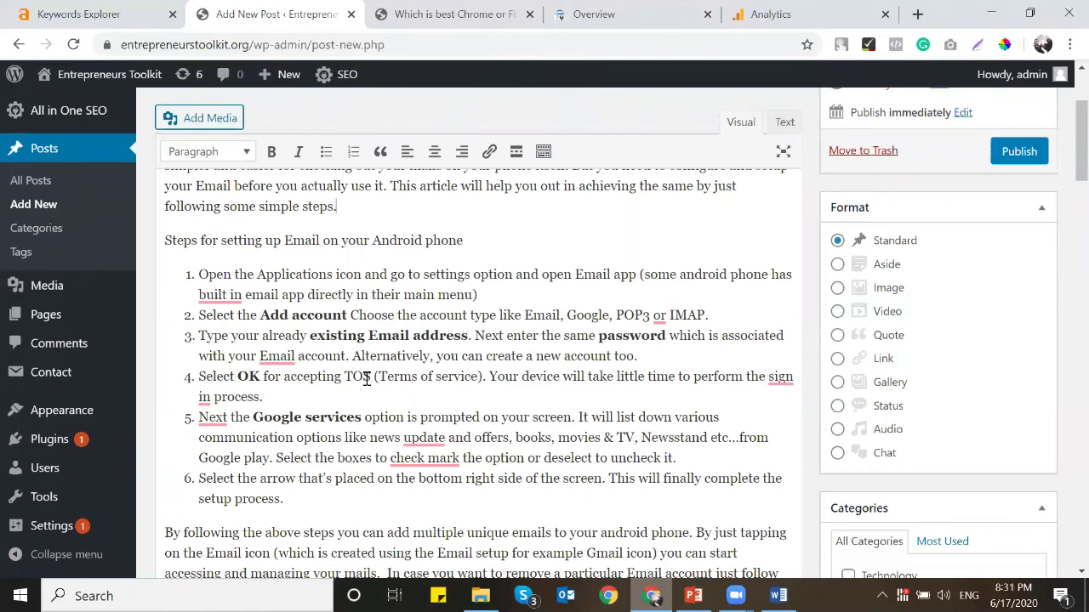
scroll(366, 379, down, 10)
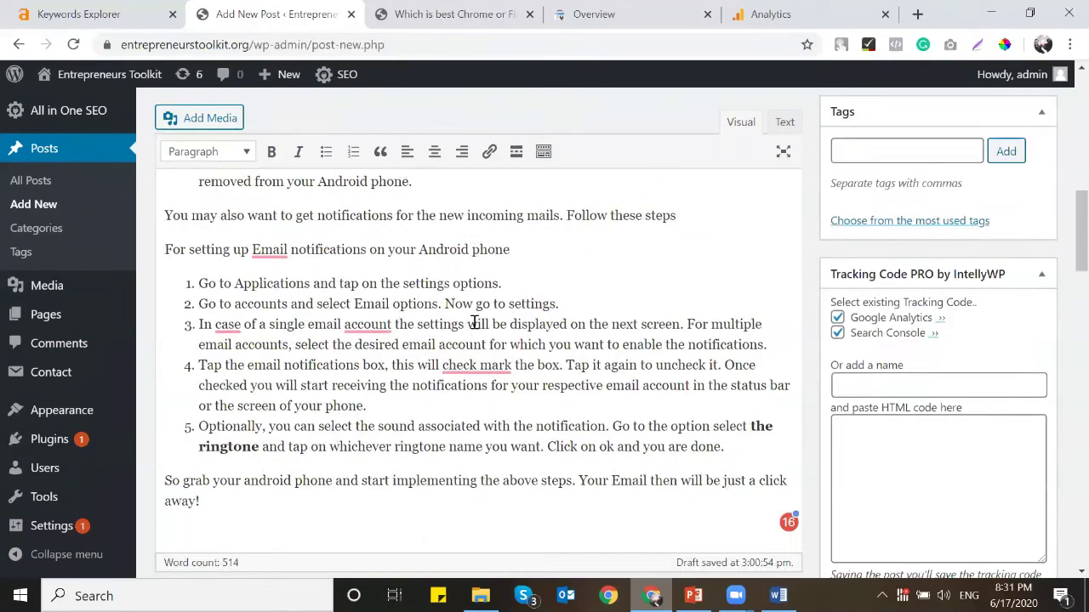
scroll(474, 322, up, 15)
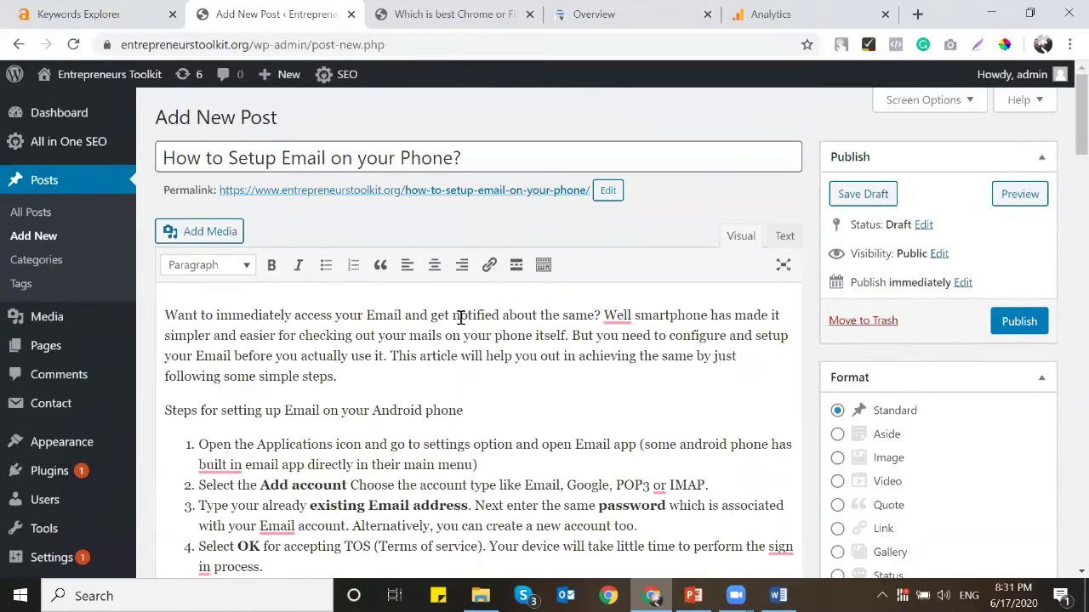
Step: Open pixabay.com in a new browser tab and close the tab with the live Chrome or Firefox post
right_click(283, 23)
click(298, 28)
text(pixabay.com)
key(Return)
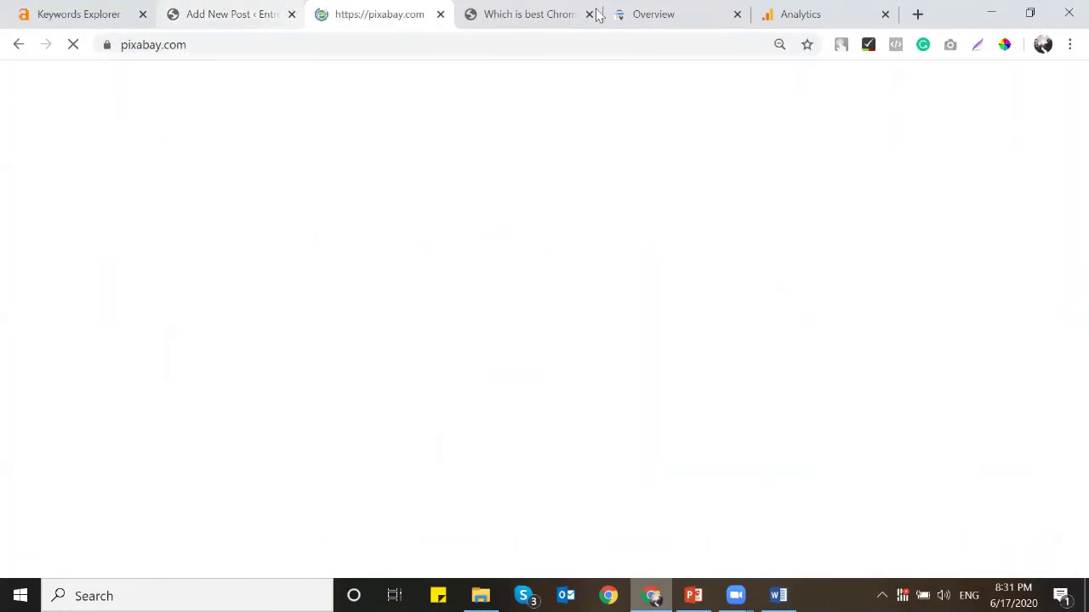
click(589, 15)
Step: Search Pixabay for "email" and open the Email Newsletter illustration in a separate tab
click(408, 338)
text(email)
key(Return)
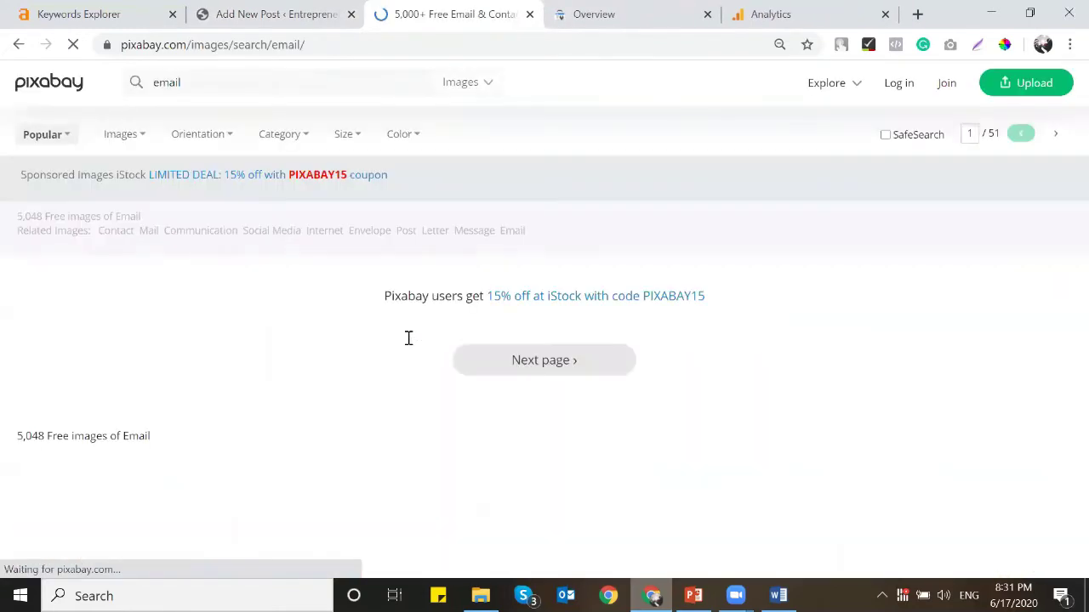
scroll(289, 342, down, 2)
middle_click(289, 329)
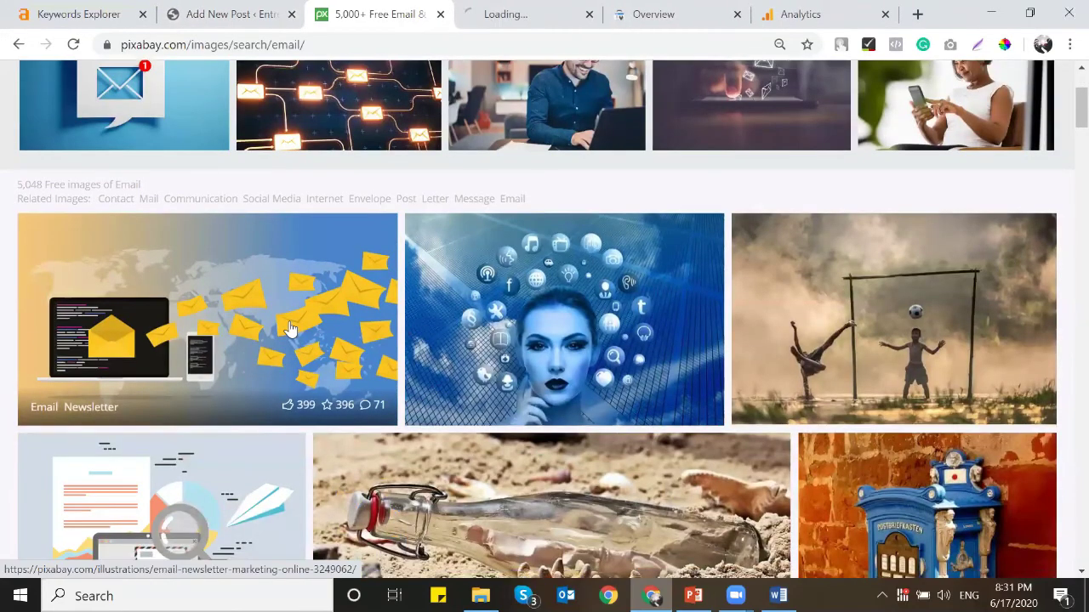
Step: Search Pixabay for "phone" and browse the results for a suitable smartphone photo
scroll(289, 329, down, 2)
scroll(289, 329, up, 4)
double_click(343, 86)
text(phone)
key(Return)
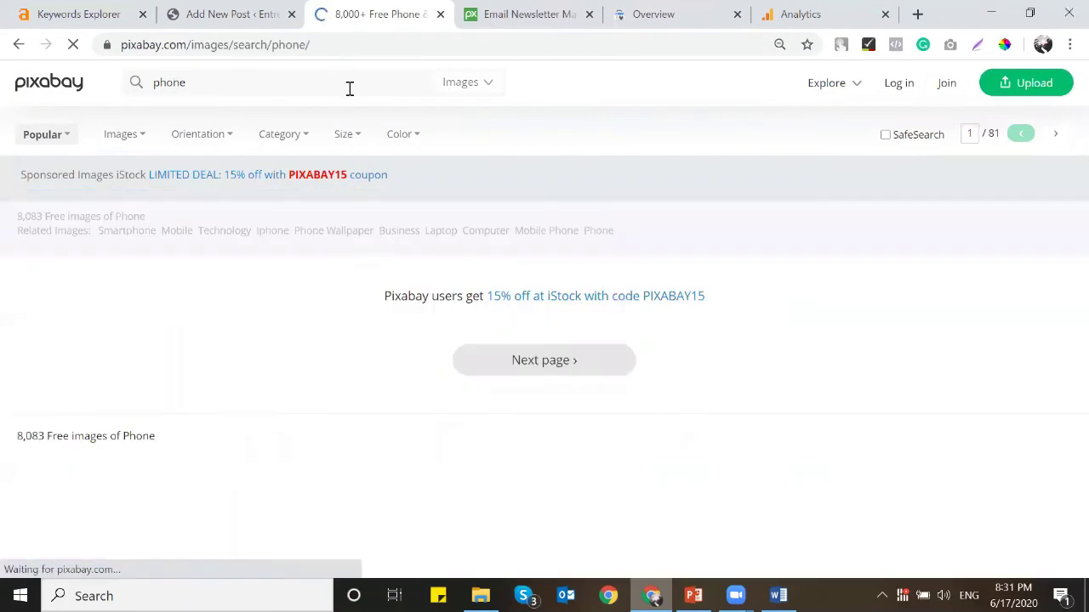
scroll(382, 261, down, 3)
scroll(383, 261, down, 5)
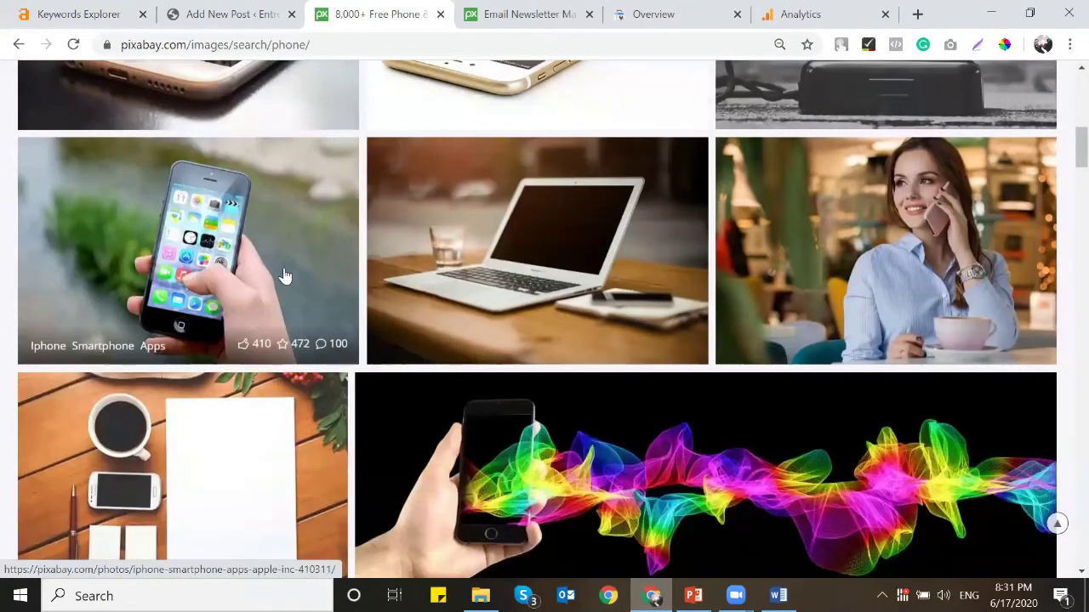
Step: Open the photos of the hand-held iPhone and the woman on the phone in new tabs, and close the search results
middle_click(285, 276)
scroll(532, 246, down, 1)
middle_click(885, 170)
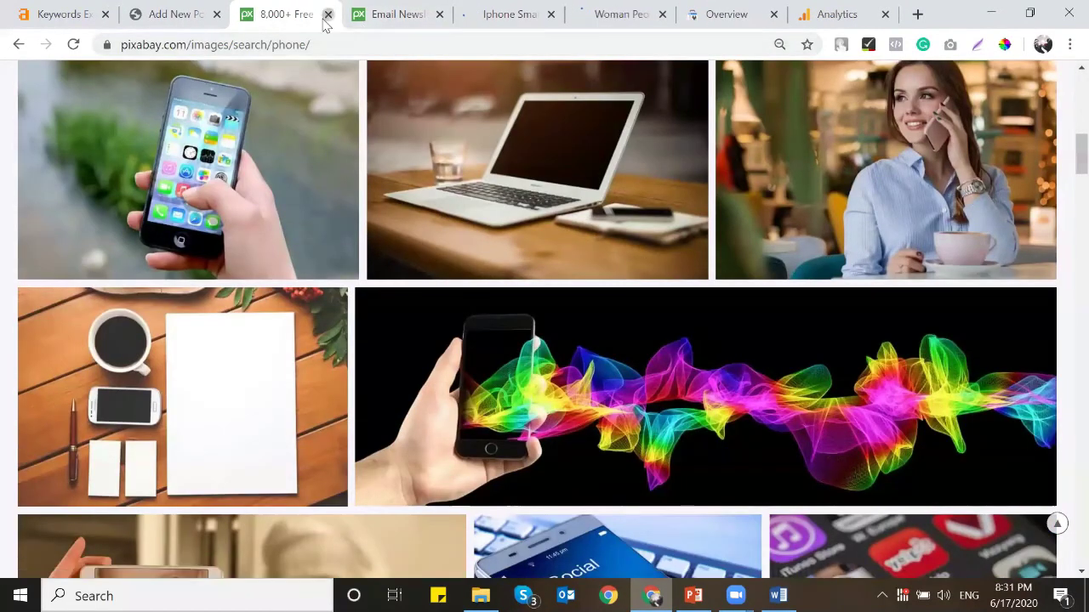
click(328, 14)
Step: Open the email newsletter illustration as a standalone image in a new tab and close its Pixabay page
right_click(291, 265)
click(323, 276)
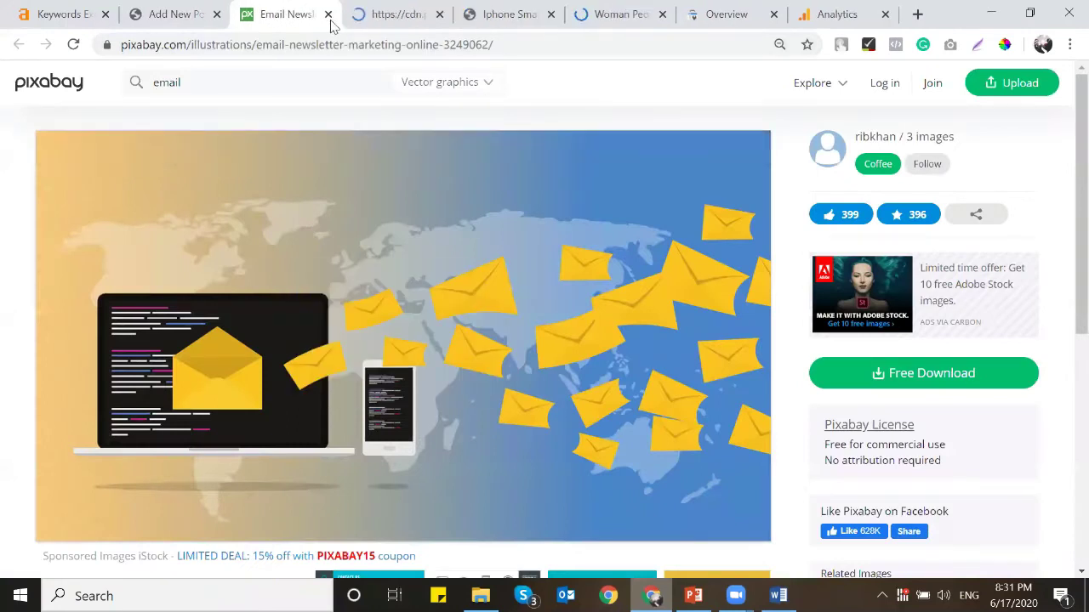
click(328, 14)
Step: Open the iPhone photo as a standalone image in a new tab and close its Pixabay page
click(390, 16)
right_click(307, 289)
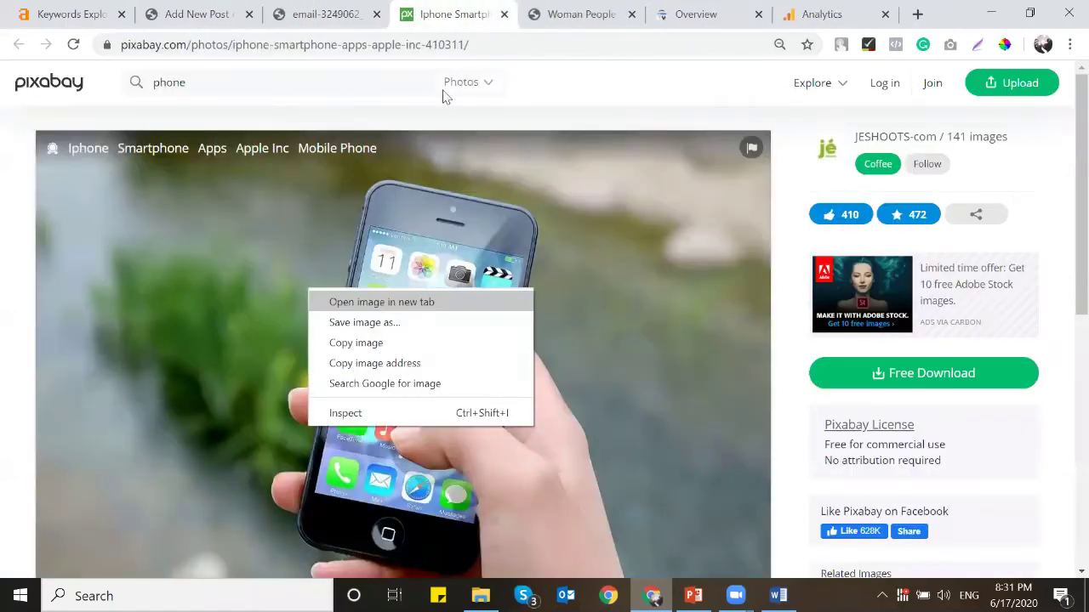
click(367, 302)
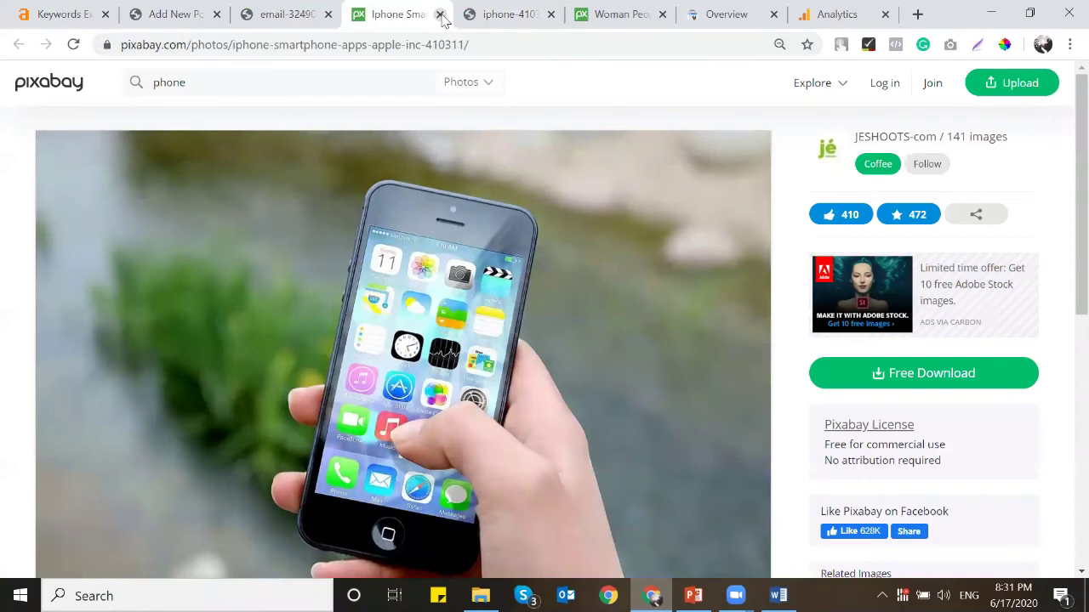
click(438, 15)
Step: Open the photo of the woman on the phone as a standalone image in a new tab and close its Pixabay page
click(504, 14)
right_click(296, 231)
click(332, 243)
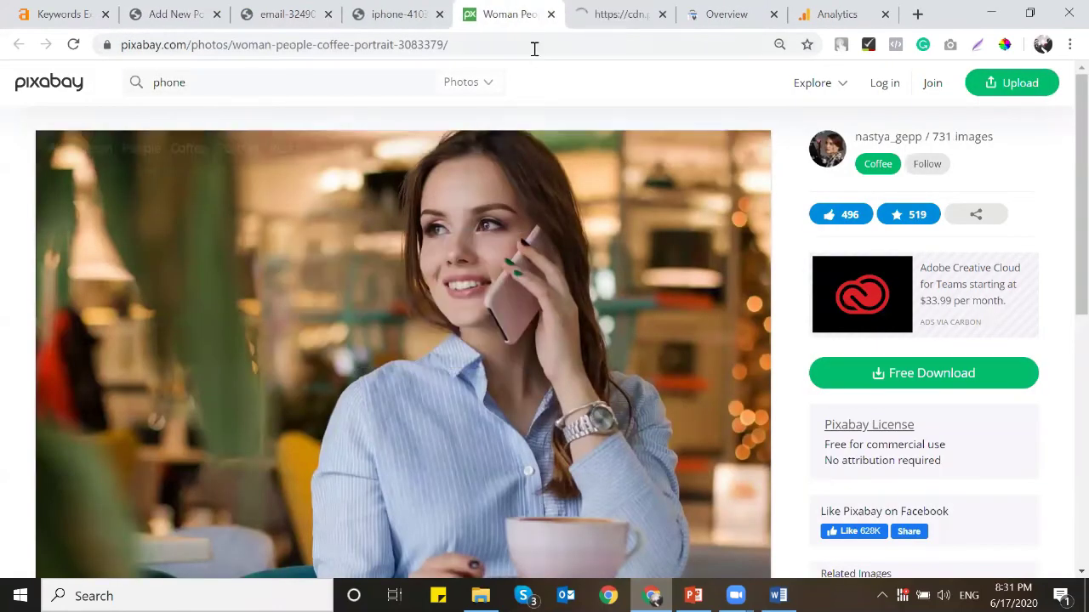
click(552, 15)
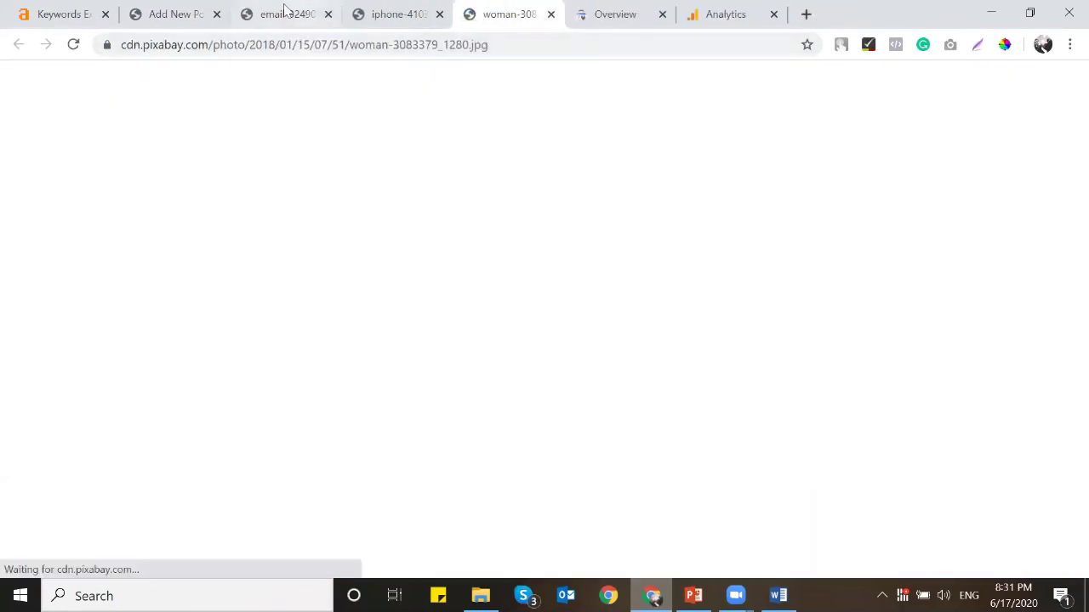
Step: Take a screenshot selection of about 1557 × 778 pixels over the standalone email illustration
click(289, 12)
click(162, 13)
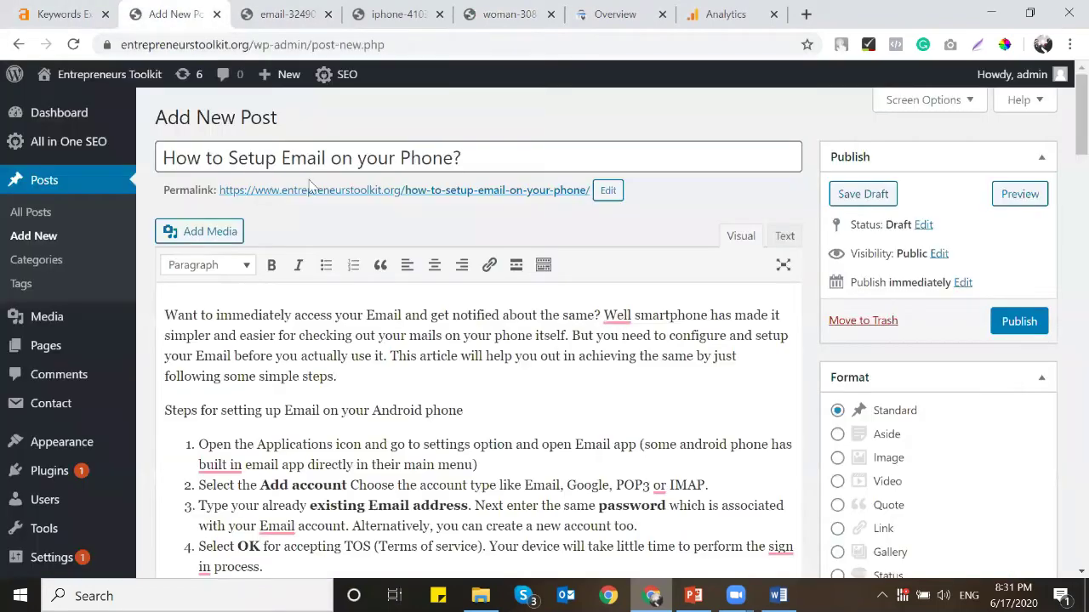
click(285, 14)
key(XF86MonBrightnessDown)
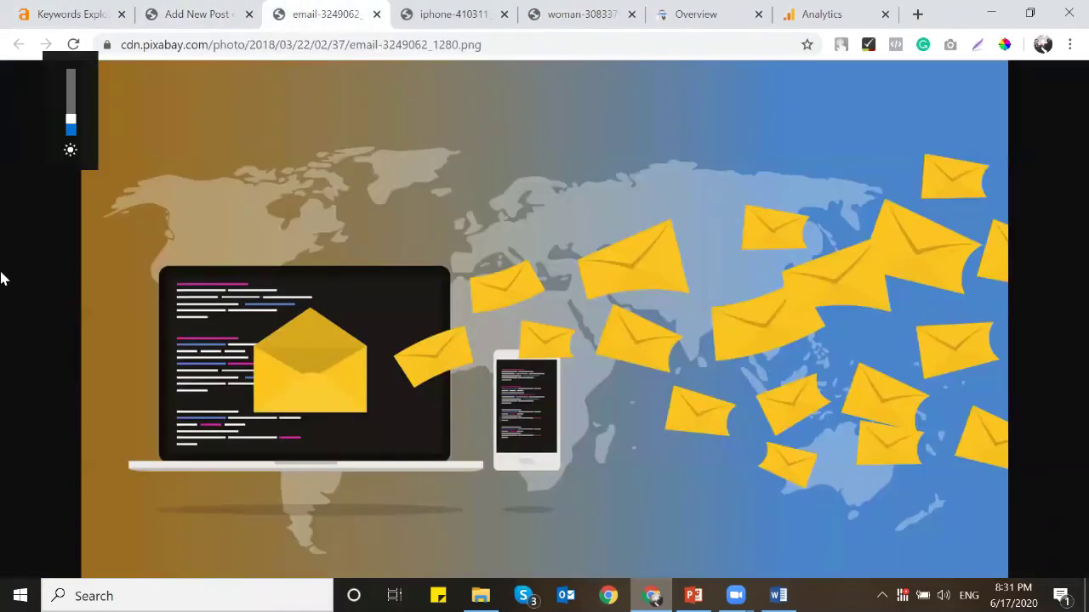
drag(149, 109, 520, 328)
key(alt+shift+t)
drag(107, 96, 989, 536)
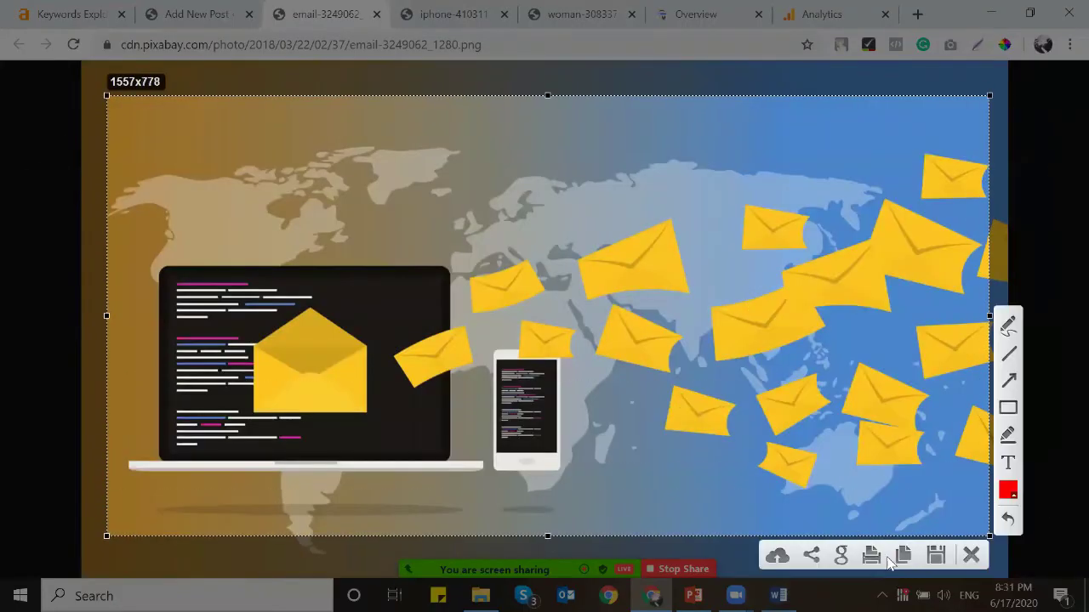
Step: Save the captured email illustration to Downloads as a JPEG named "setup email on phone"
click(927, 550)
text(setup )
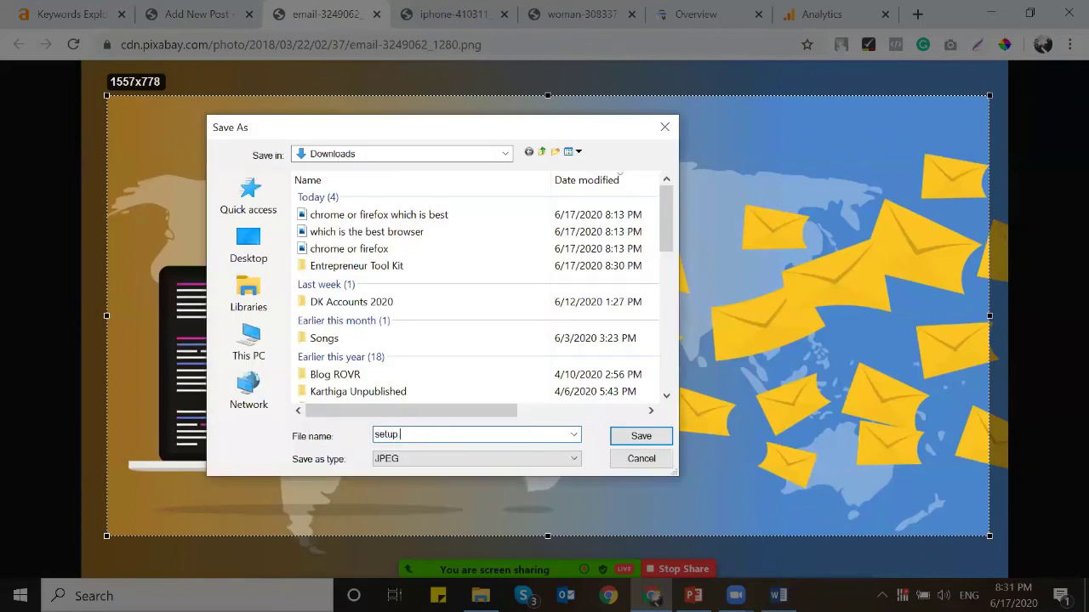
text(email on phone)
key(Return)
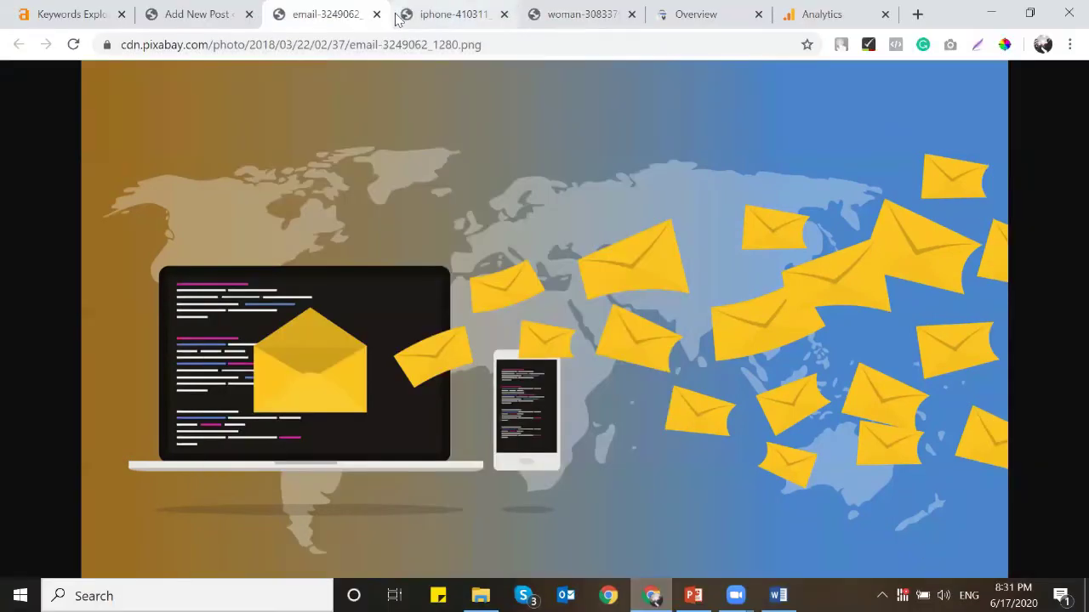
Step: Close the email illustration, capture about 1307 × 857 pixels of the iPhone photo, and name the JPEG "how to setup email on phone"
key(ctrl+w)
key(Print)
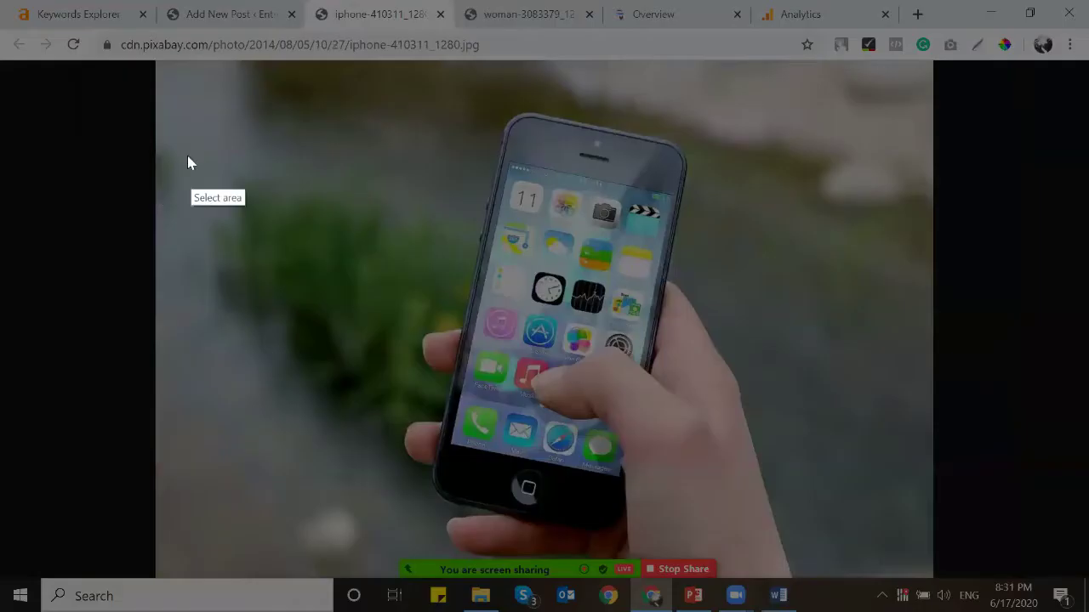
drag(177, 64, 918, 549)
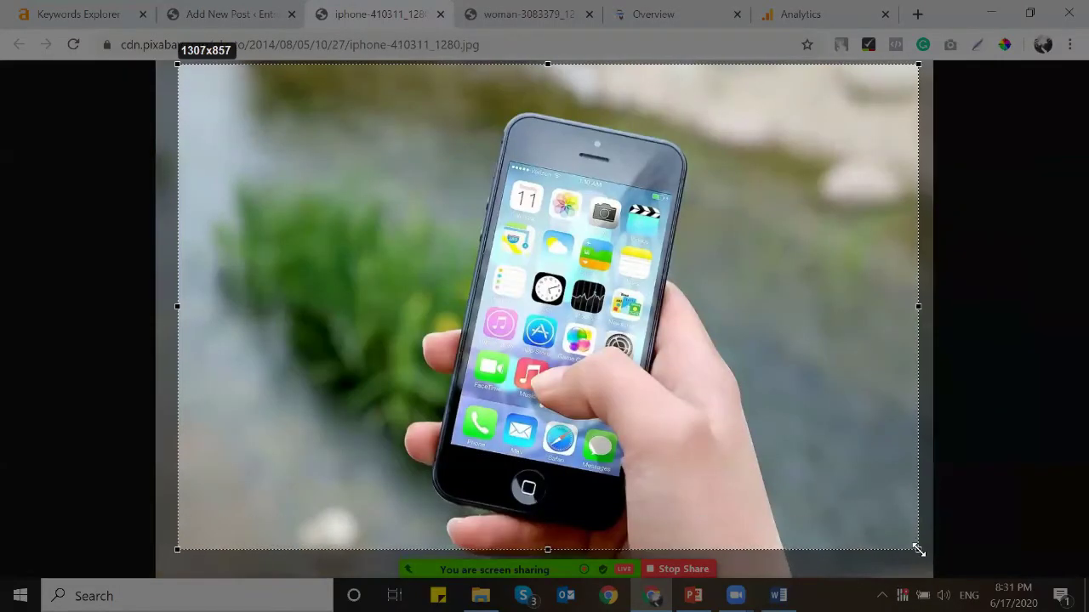
click(865, 568)
text(how to setup email on phone)
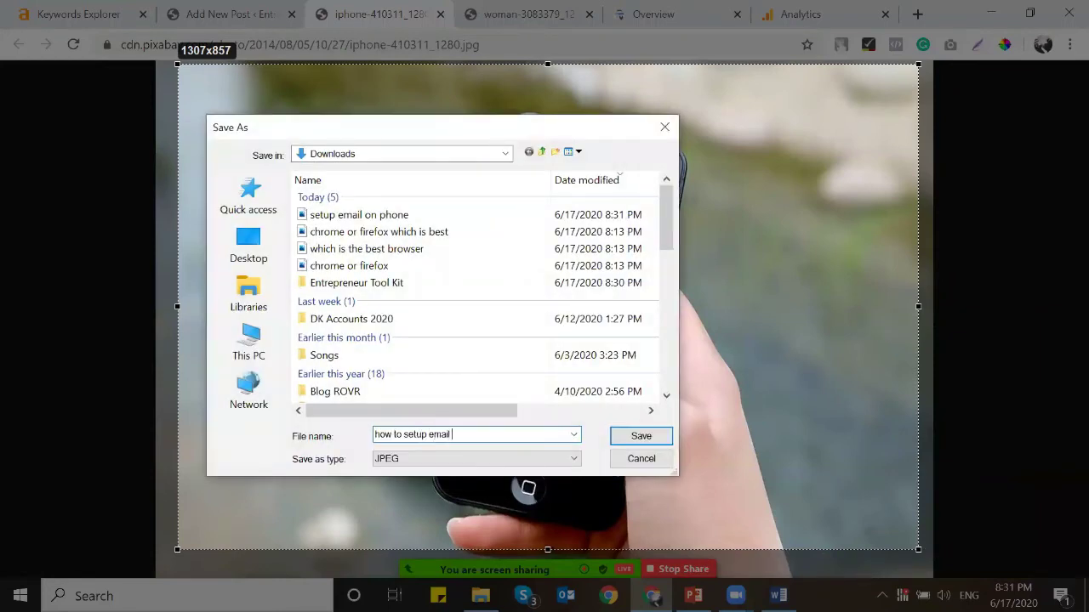
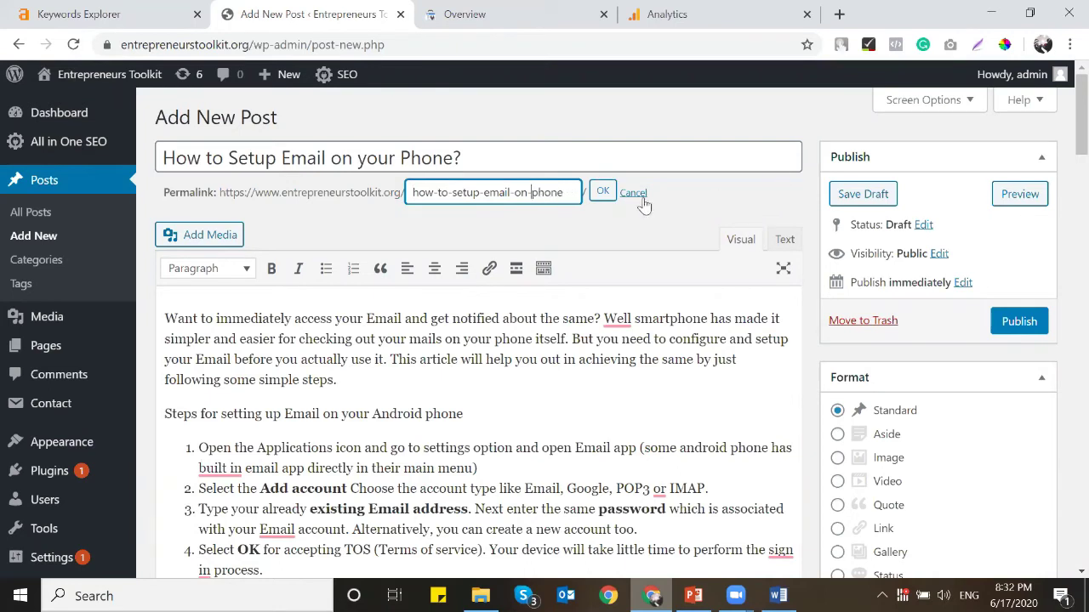
Step: Apply the permalink slug how-to-setup-email-on-phone and format the line "Steps for setting up Email on your Android phone" as Heading 2
click(602, 191)
scroll(361, 332, down, 1)
triple_click(361, 331)
click(208, 180)
click(234, 281)
click(390, 316)
Step: Add an empty paragraph between setup step 6 and the paragraph starting "By following the above steps"
scroll(396, 319, down, 5)
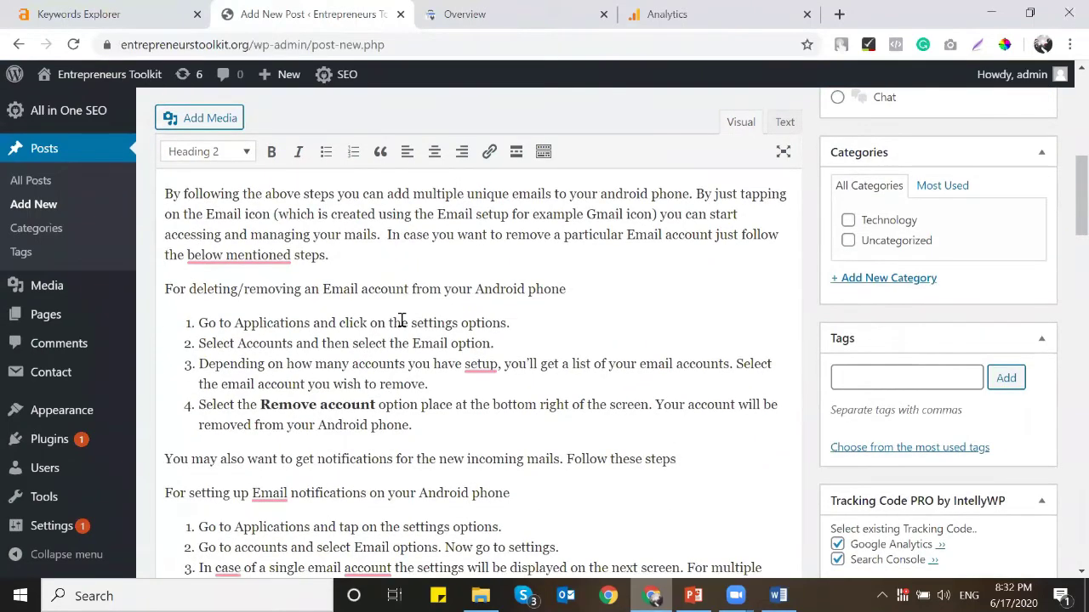
scroll(402, 320, down, 4)
scroll(455, 350, up, 6)
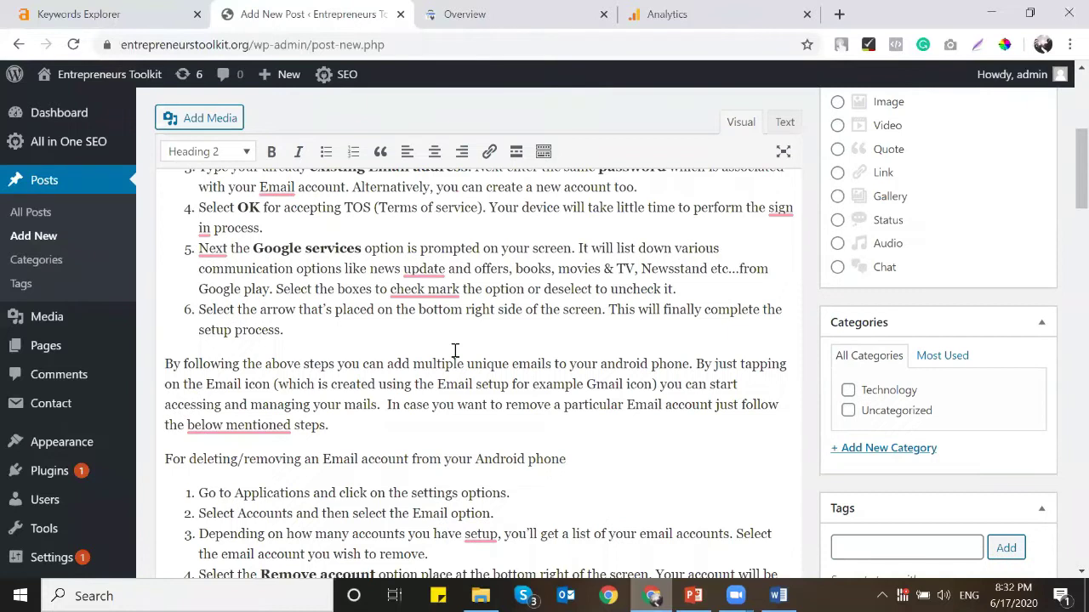
scroll(455, 350, up, 3)
scroll(381, 344, down, 4)
click(382, 334)
key(Return)
key(Return)
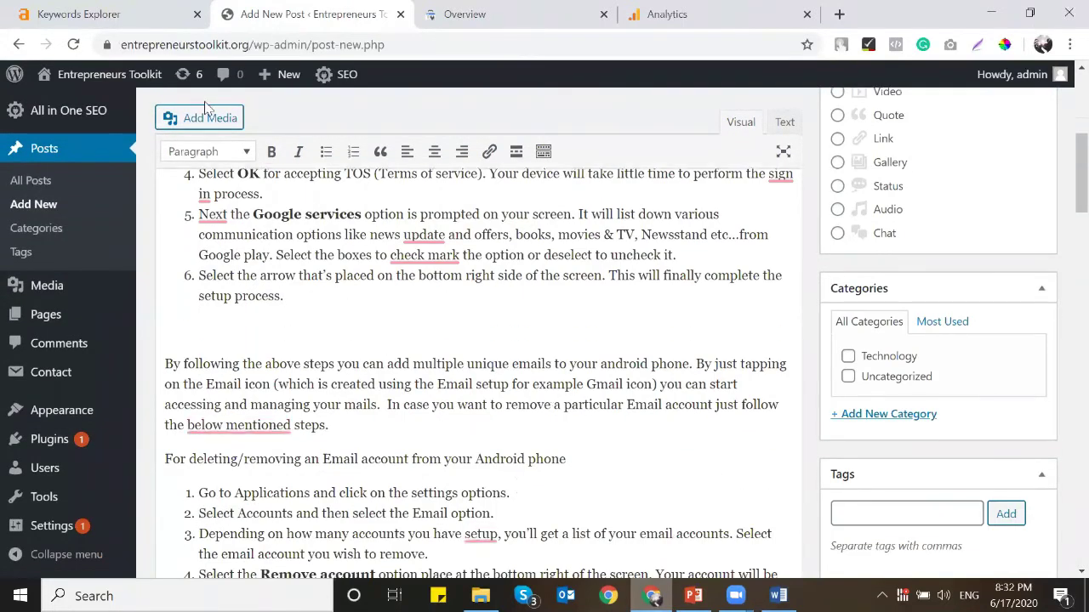
Step: Upload the image "setup email on phone" from Downloads to the post's media library
click(210, 118)
click(242, 144)
click(660, 359)
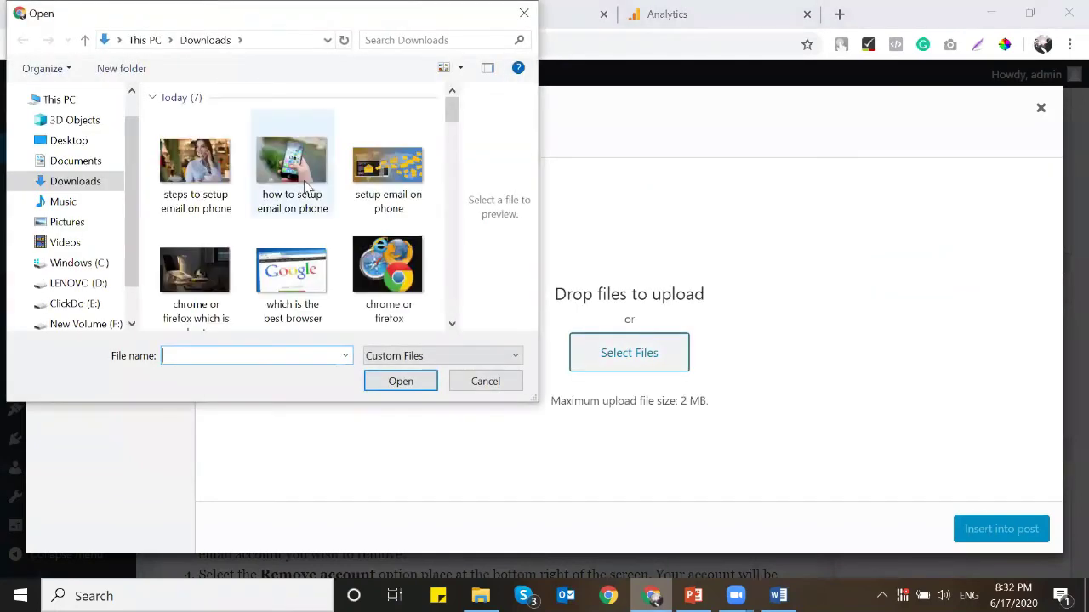
double_click(388, 170)
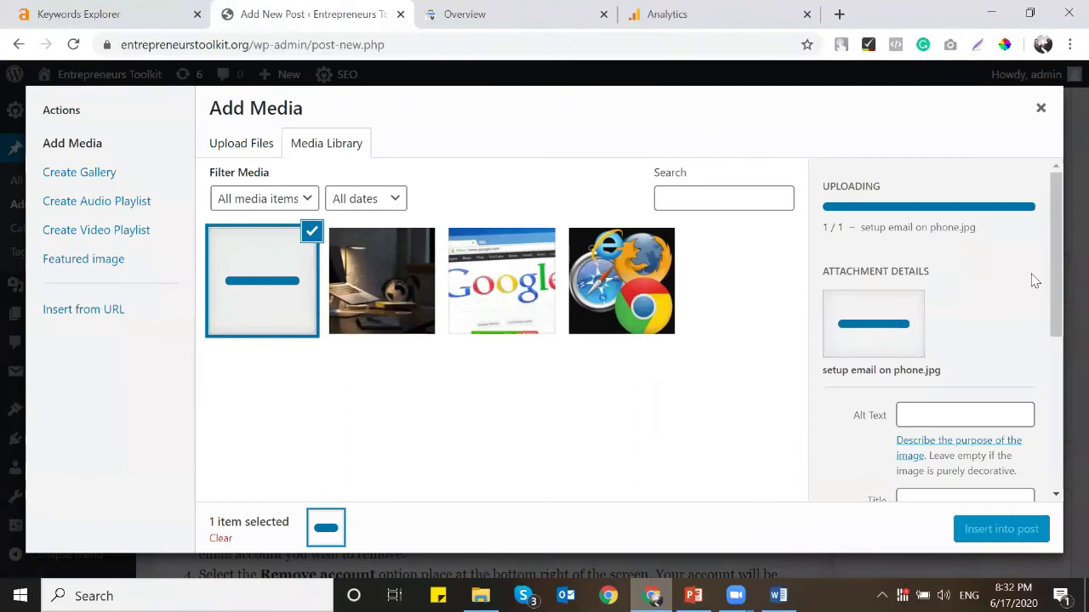
Step: Copy the image title "setup email on phone" into its alt text and insert the image into the post
click(953, 391)
key(ctrl+a)
key(ctrl+c)
click(929, 305)
key(ctrl+v)
click(986, 529)
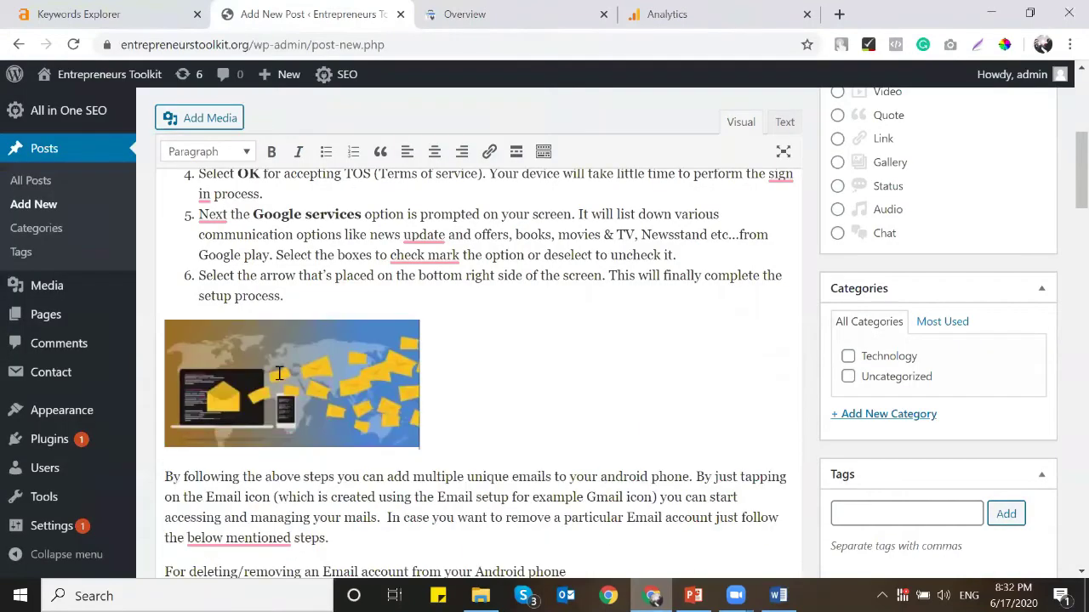
Step: Center the inserted email image and give it a custom size with a width of 650 pixels
click(281, 357)
click(251, 295)
click(515, 293)
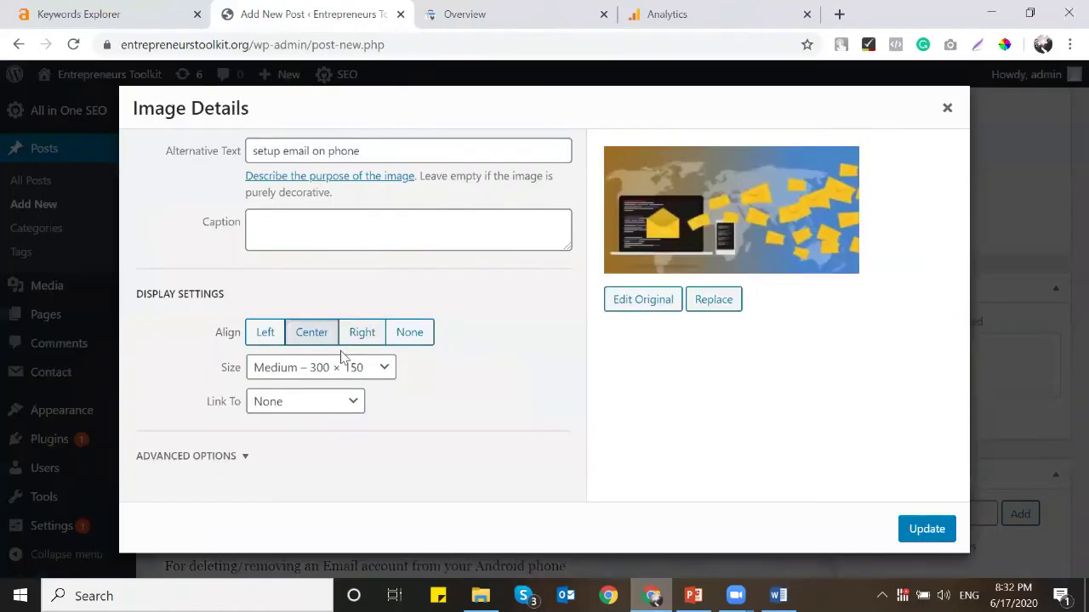
click(334, 367)
click(333, 453)
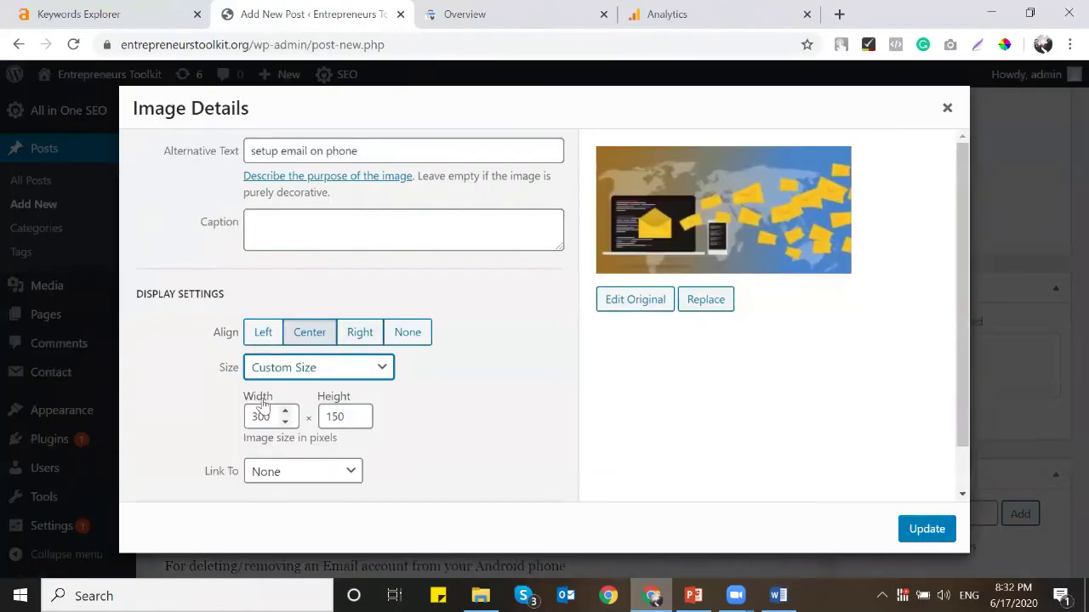
double_click(261, 416)
text(650)
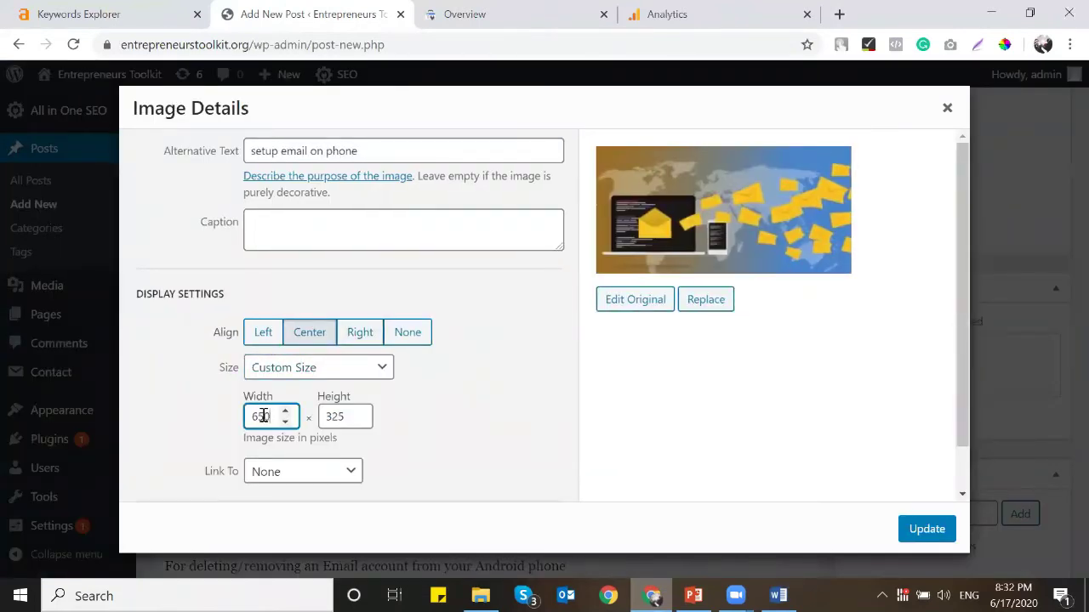
click(923, 528)
Step: Add empty paragraphs after the account removal steps, above the line starting "You may also want to get notifications"
scroll(556, 284, down, 6)
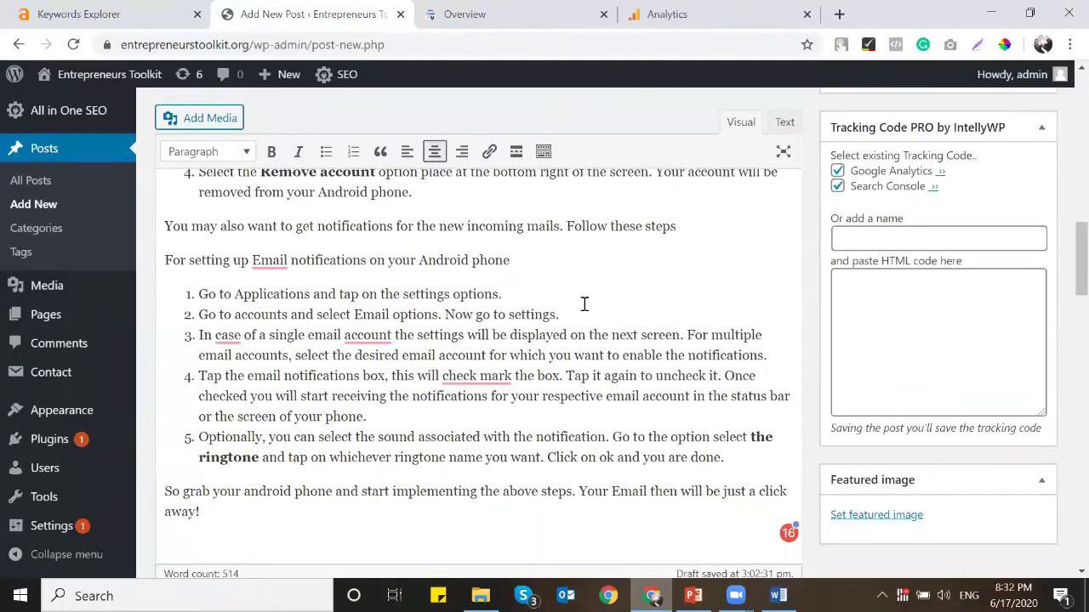
scroll(584, 303, up, 2)
click(714, 297)
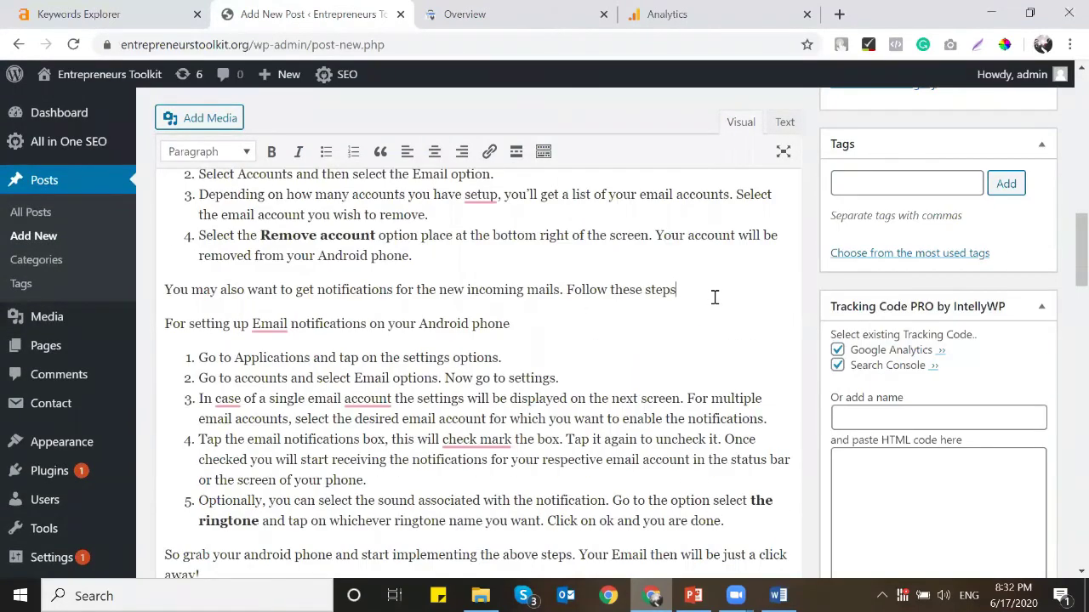
click(620, 252)
key(Return)
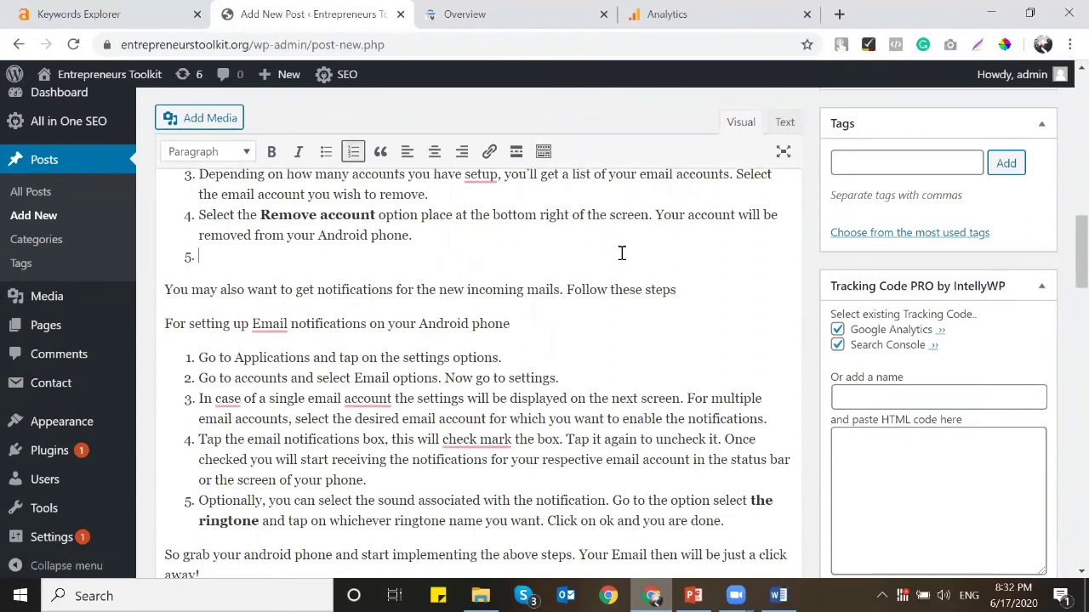
text(\)
key(Return)
key(Return)
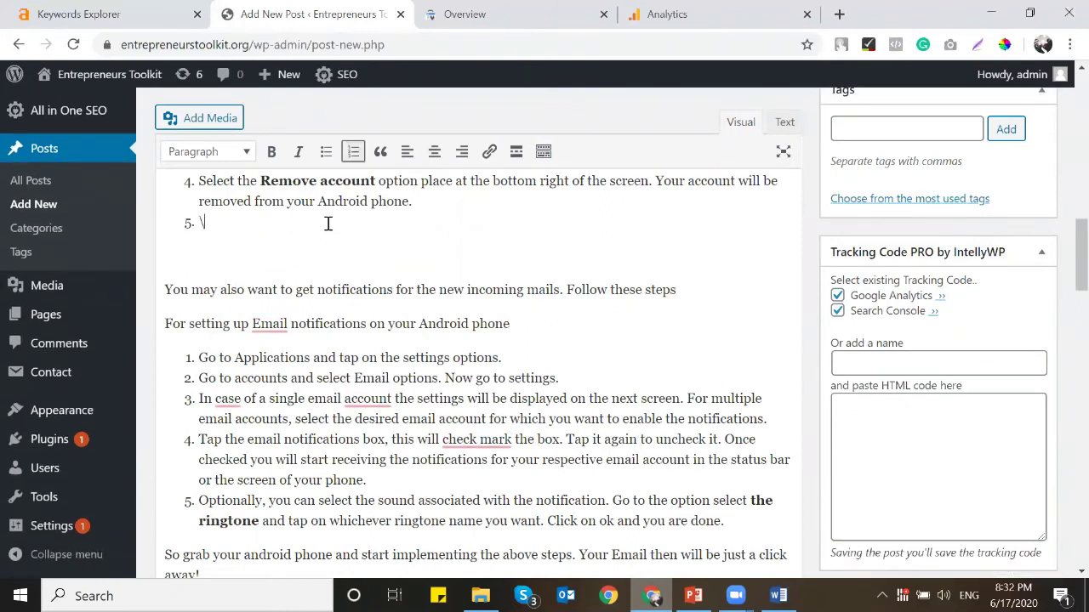
key(BackSpace)
key(BackSpace)
key(BackSpace)
key(Return)
key(Return)
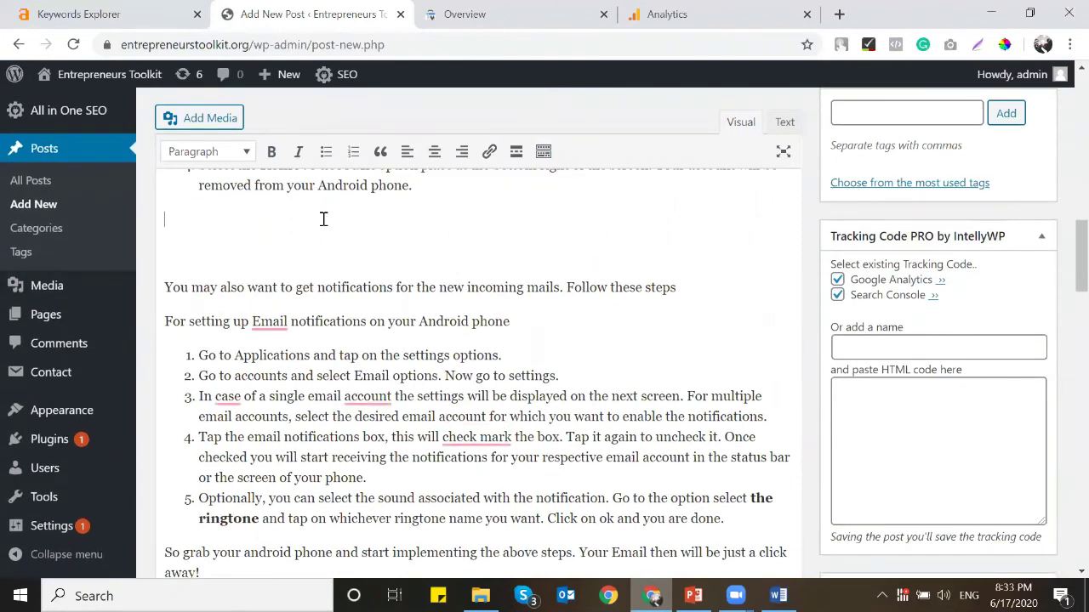
Step: Upload the image "how to setup email on phone" from Downloads to the post's media library
click(226, 120)
click(238, 146)
click(618, 361)
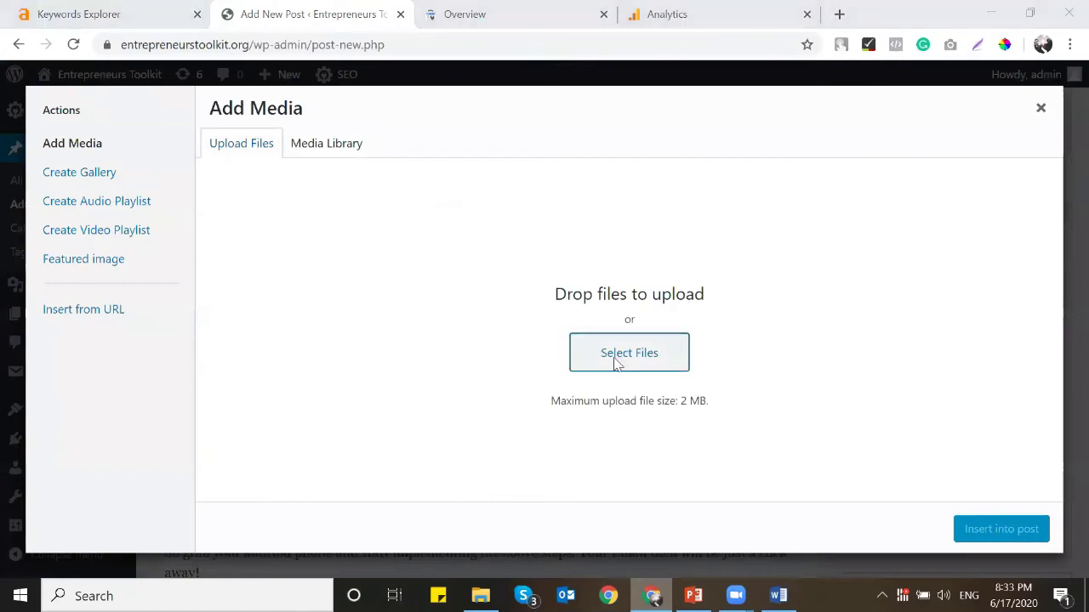
double_click(291, 177)
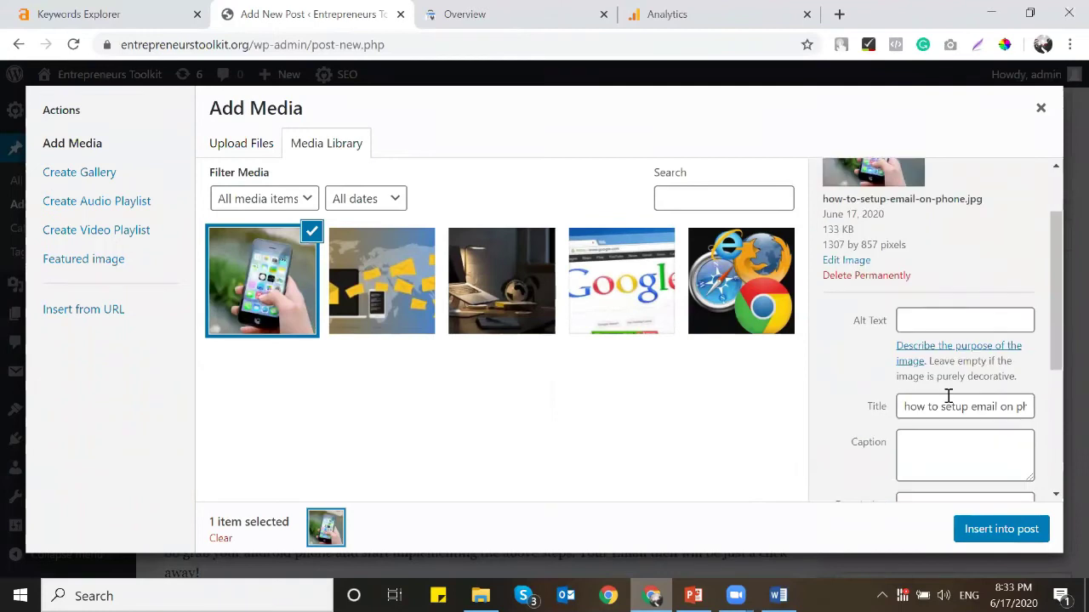
Step: Copy the title "how to setup email on phone" into the image's alt text and insert it into the post
triple_click(953, 406)
click(927, 320)
key(ctrl+v)
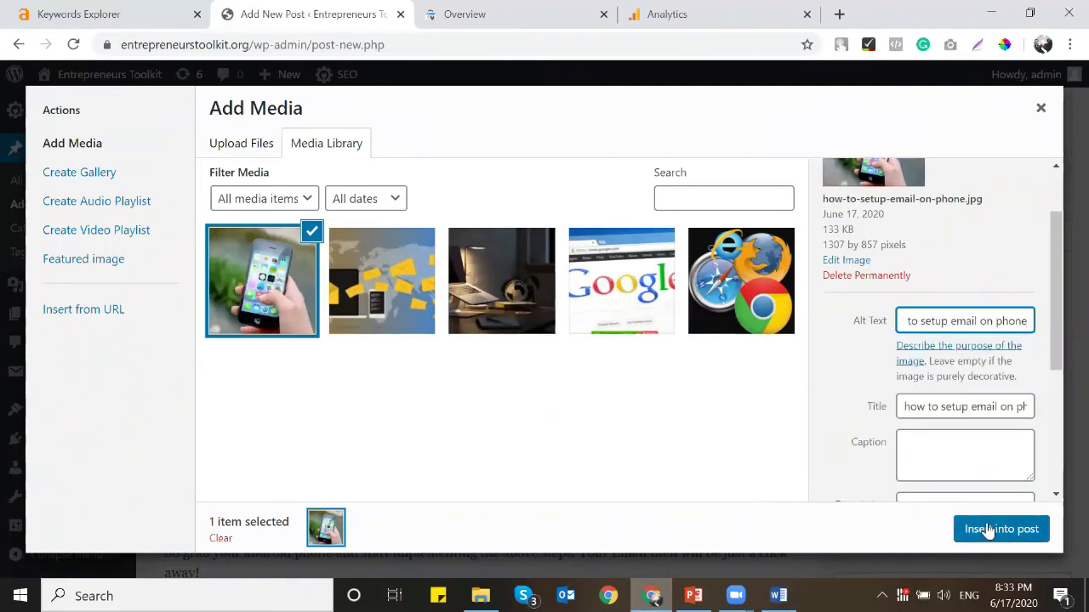
click(990, 529)
Step: Center the inserted phone image and give it a custom size with a width of 650 pixels
click(277, 220)
click(250, 184)
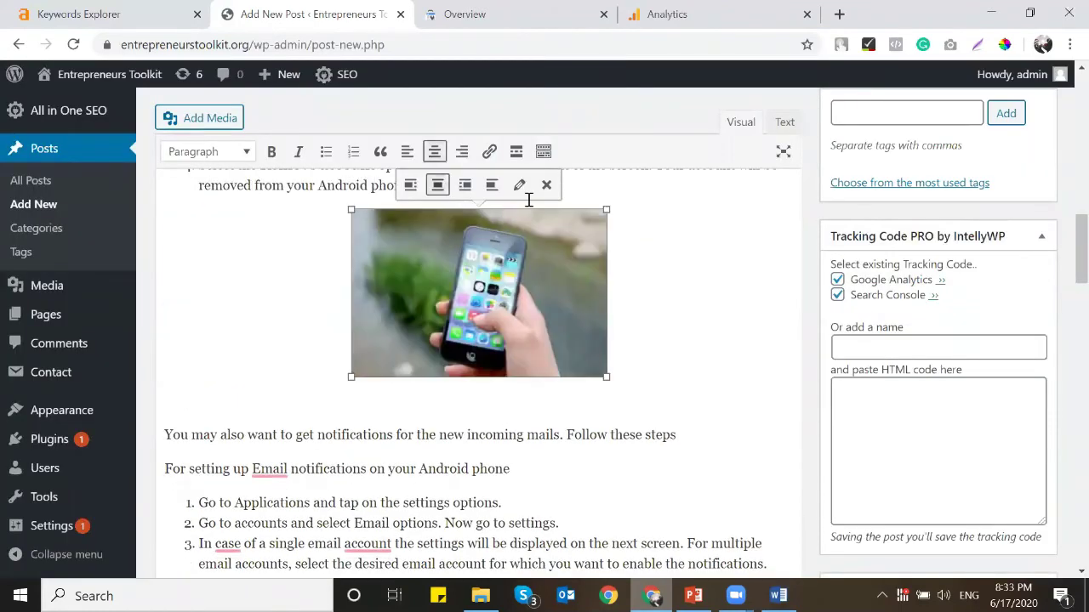
click(518, 184)
click(355, 368)
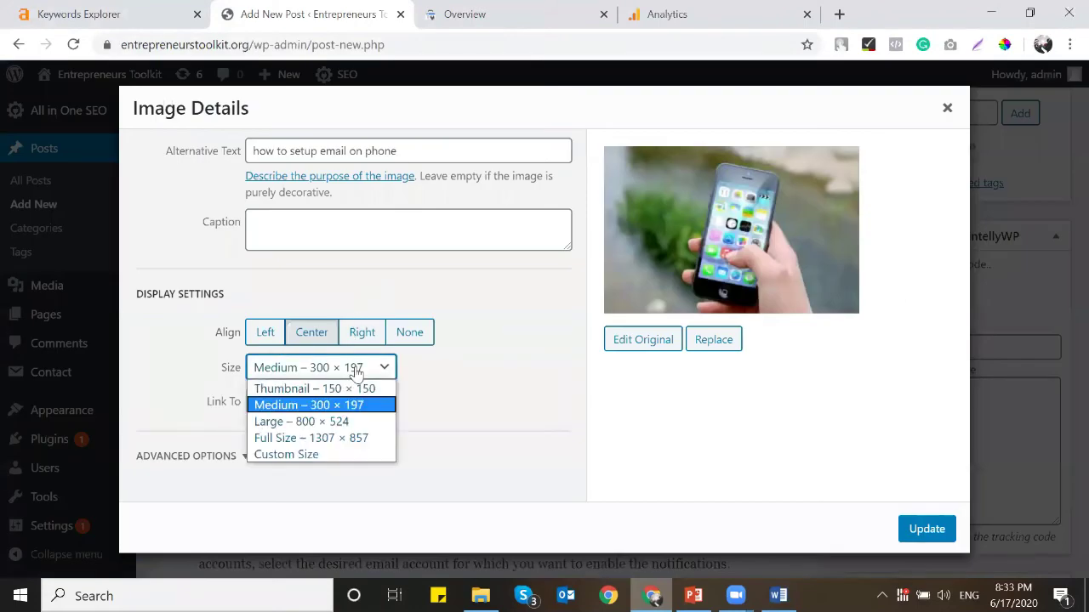
click(355, 456)
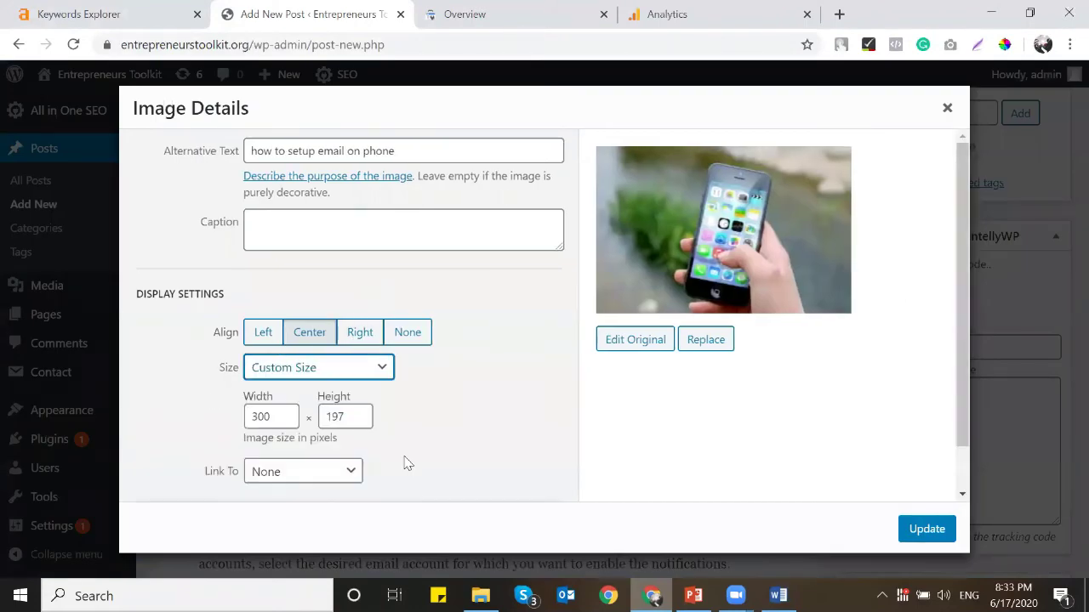
click(269, 415)
key(BackSpace)
key(BackSpace)
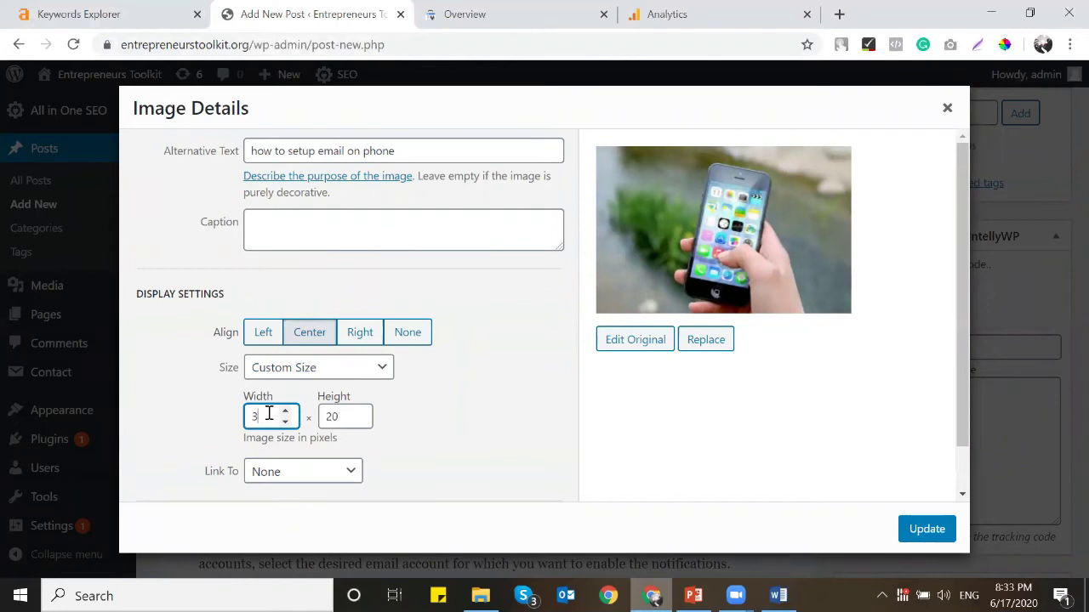
text(650)
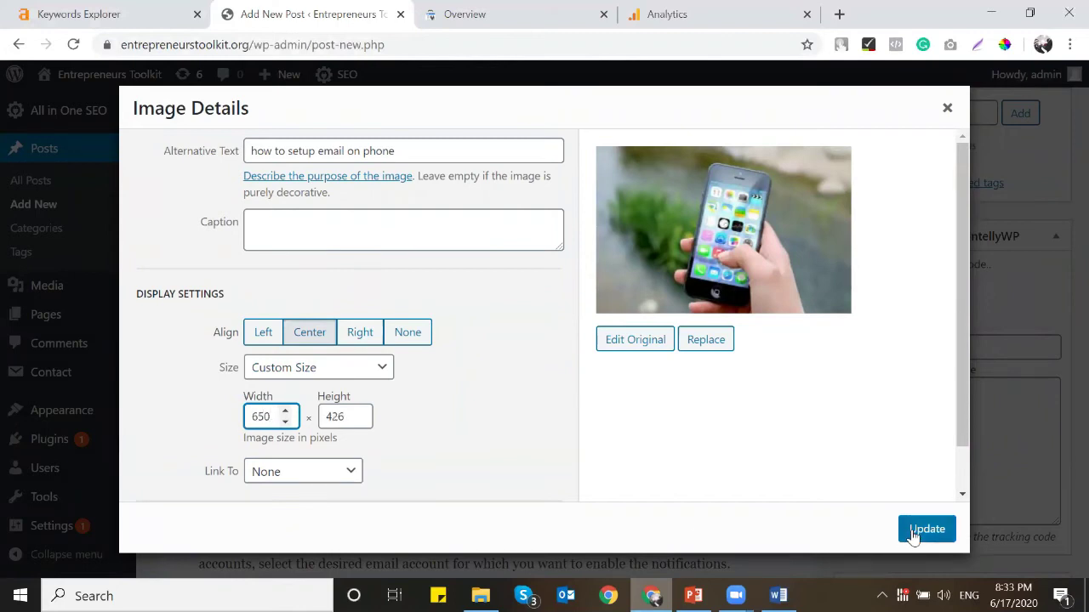
click(914, 534)
Step: Upload the image "steps to setup email on phone" from the computer for use as the post's featured image
scroll(567, 316, down, 4)
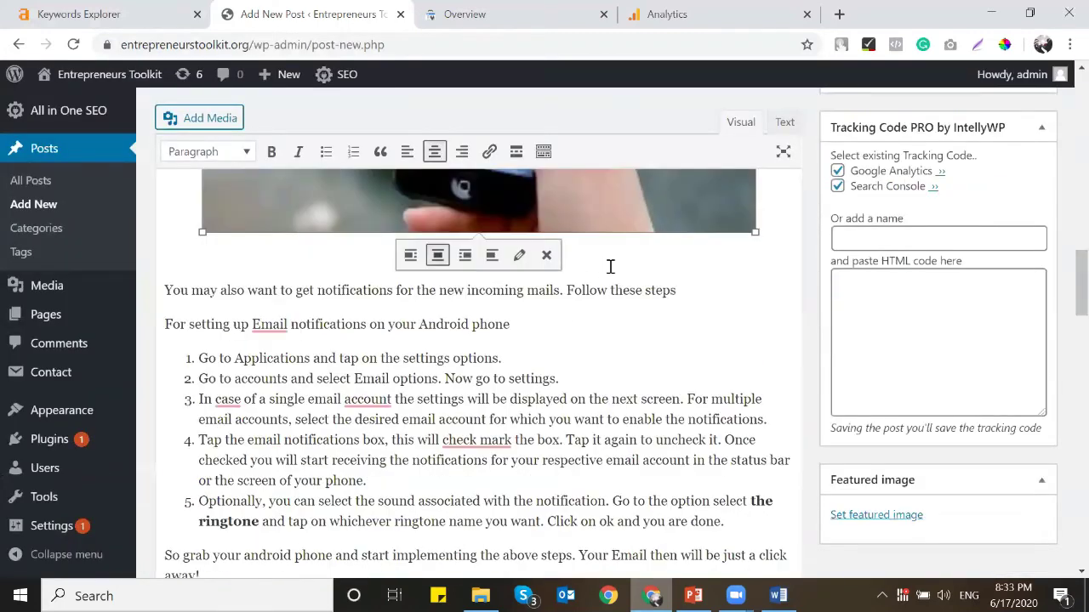
scroll(610, 266, down, 5)
click(876, 515)
click(85, 144)
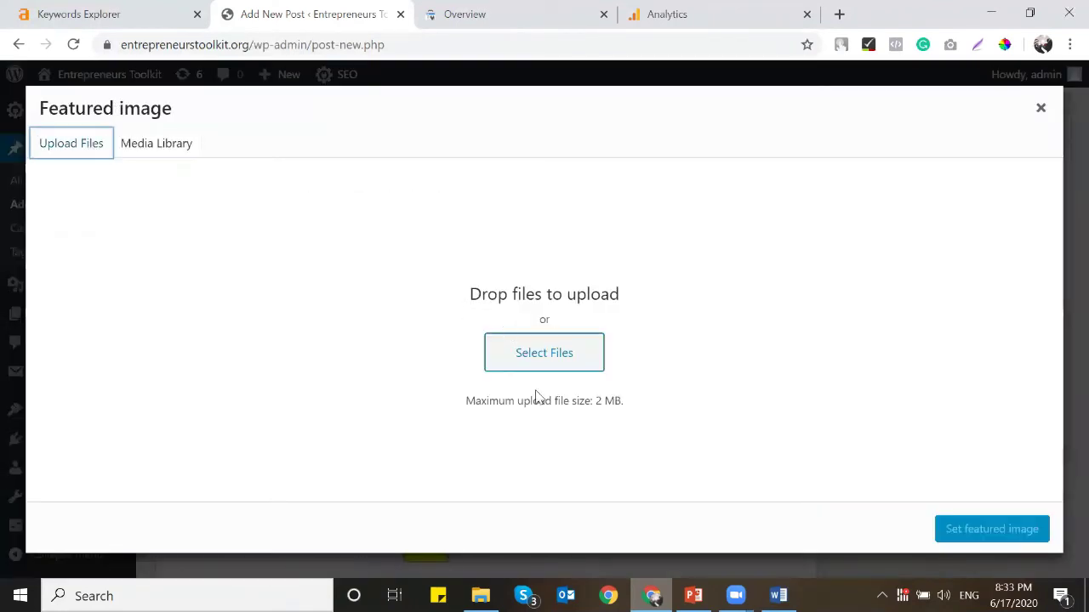
click(528, 356)
double_click(219, 210)
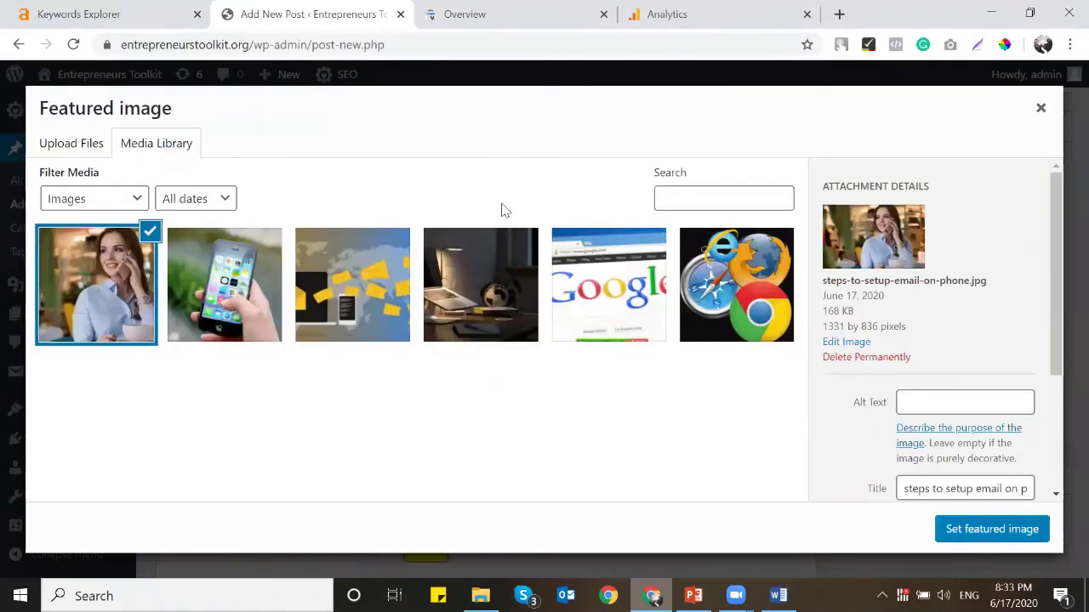
Step: Copy the title "steps to setup email on phone" into the uploaded image's alt text and set it as the featured image
scroll(966, 335, down, 1)
click(964, 405)
key(ctrl+a)
key(ctrl+c)
click(944, 313)
key(ctrl+v)
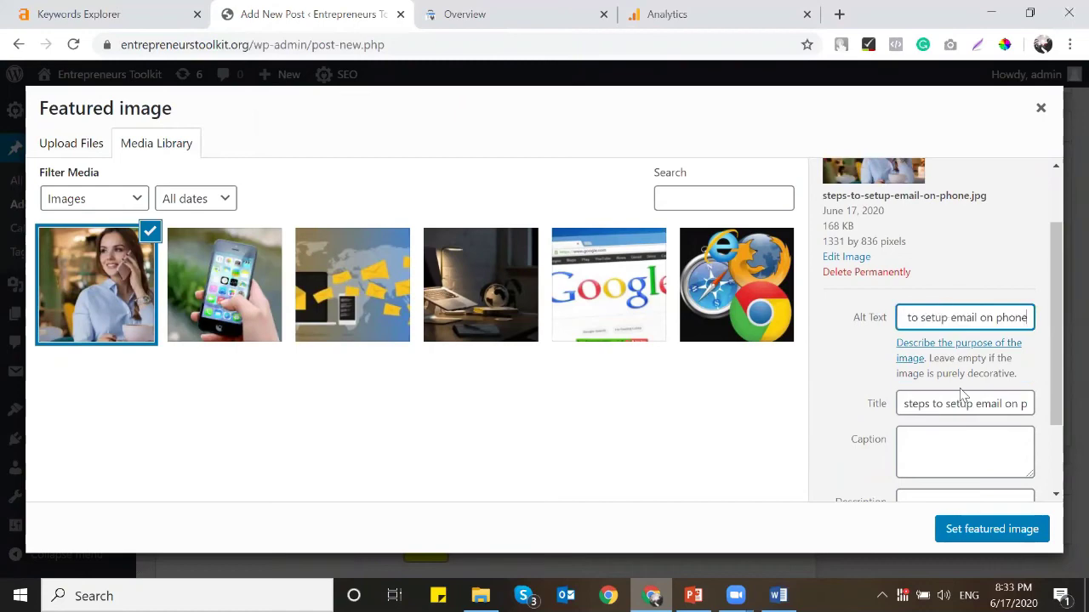
click(988, 532)
Step: Save the post as a draft
scroll(619, 382, down, 2)
scroll(618, 372, up, 2)
scroll(399, 348, up, 2)
scroll(398, 348, down, 1)
scroll(399, 348, up, 5)
scroll(399, 344, up, 5)
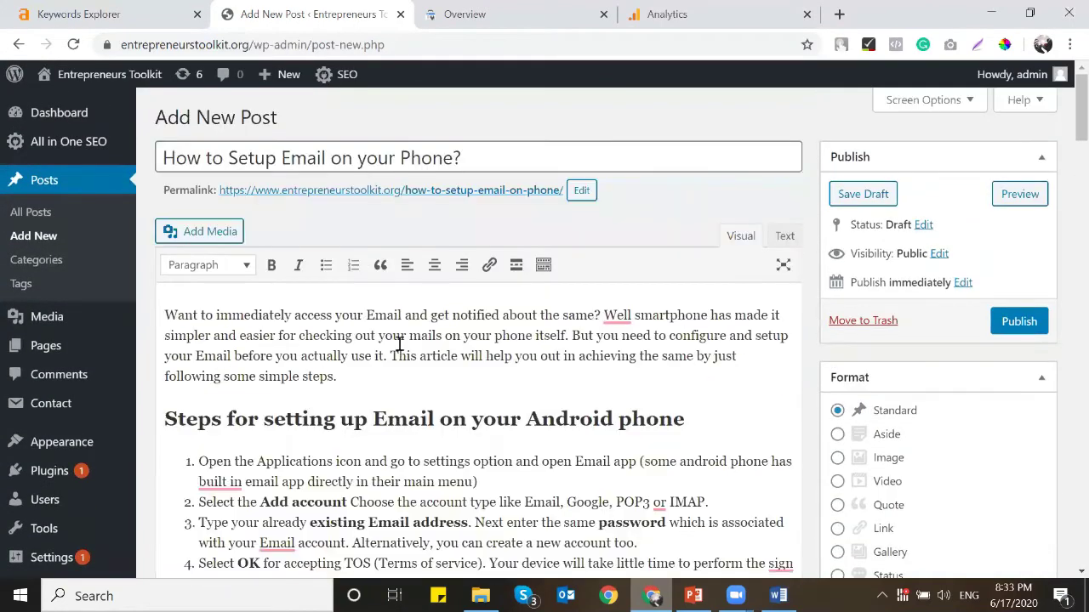
click(861, 194)
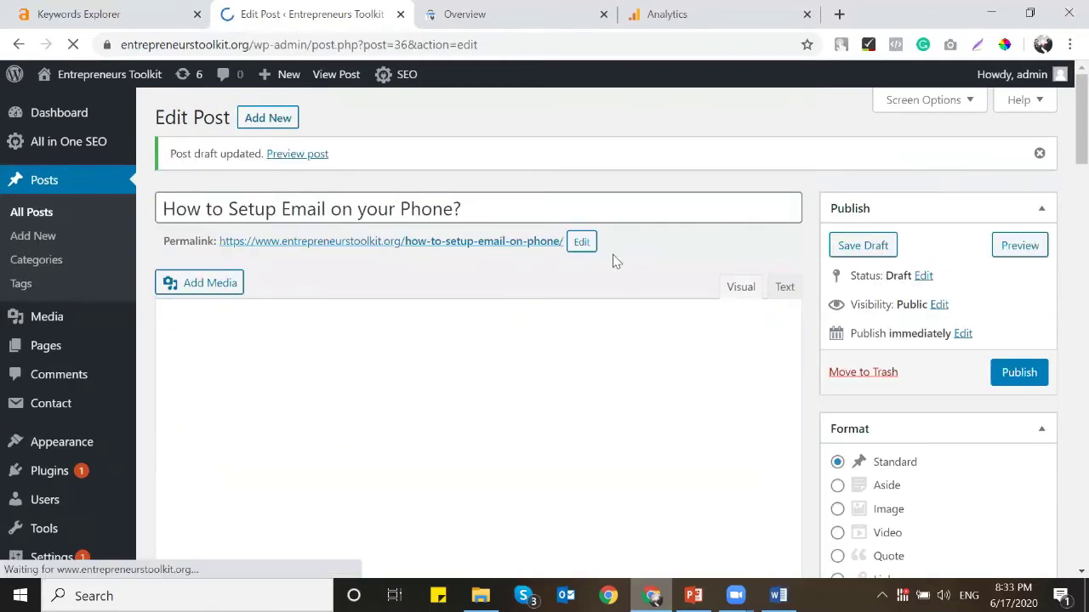
Step: Copy the post title "How to Setup Email on your Phone?" into the All In One SEO Pack title
scroll(680, 289, down, 6)
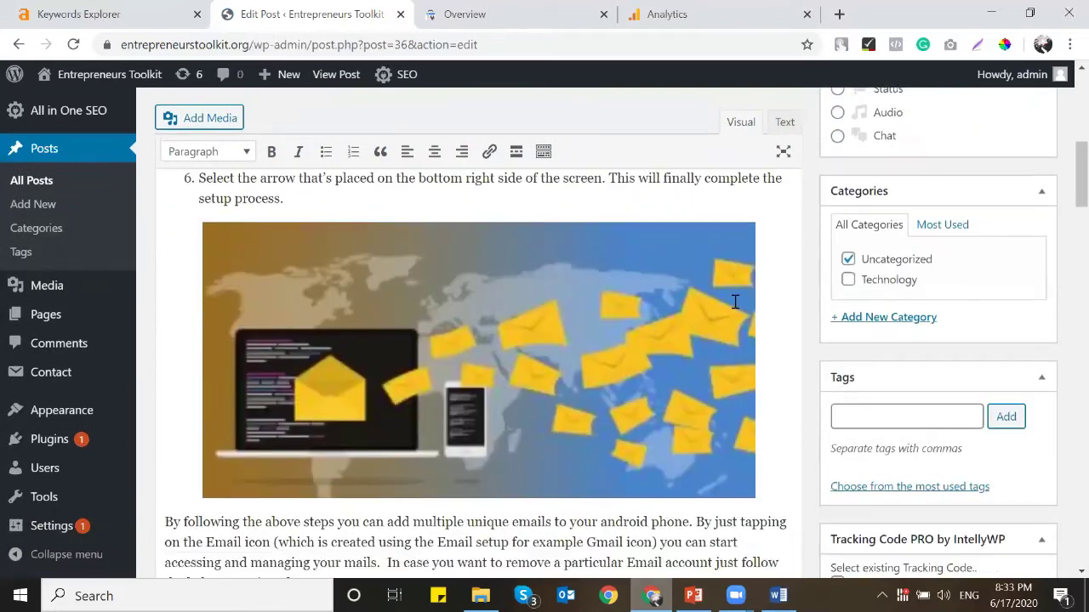
scroll(735, 301, down, 15)
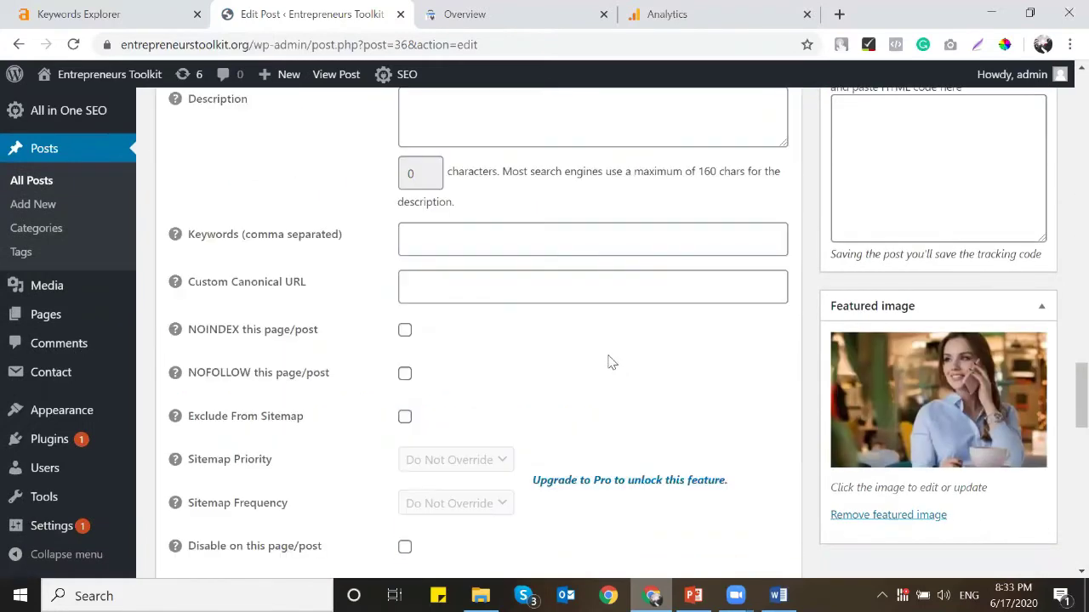
scroll(515, 289, up, 15)
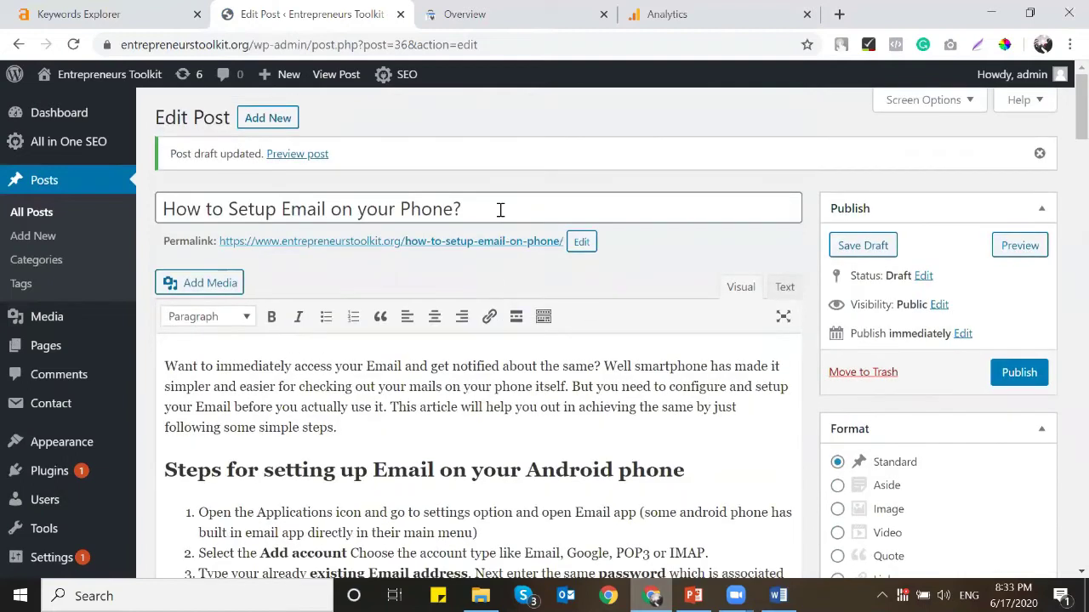
triple_click(501, 211)
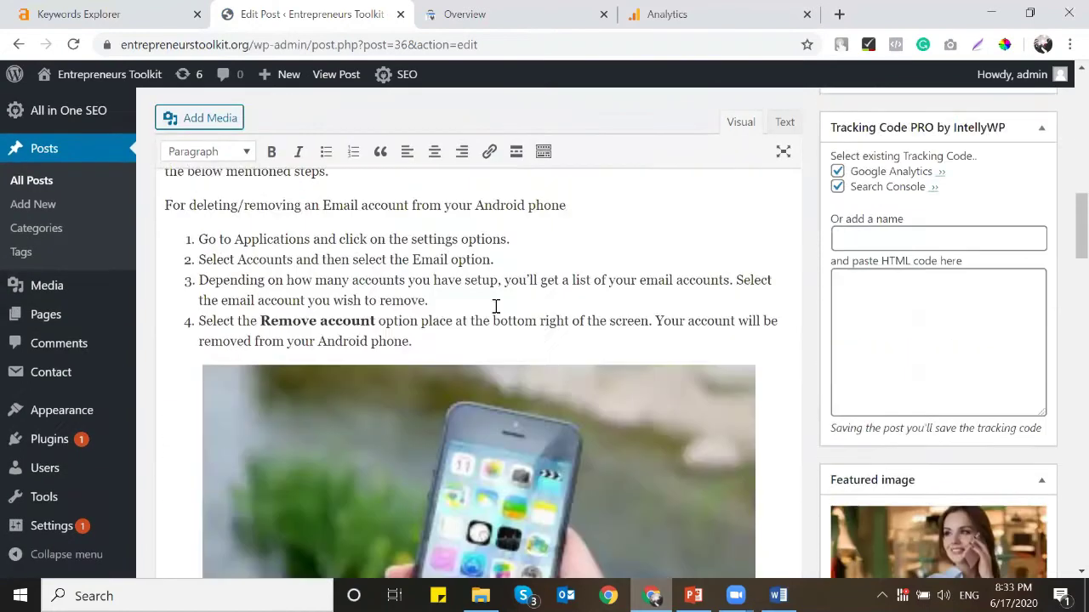
scroll(496, 306, down, 10)
click(483, 173)
key(ctrl+v)
Step: Begin the SEO description with "Are you planning to setup the email on your phone? Here is"
click(496, 276)
text(Are you planning t)
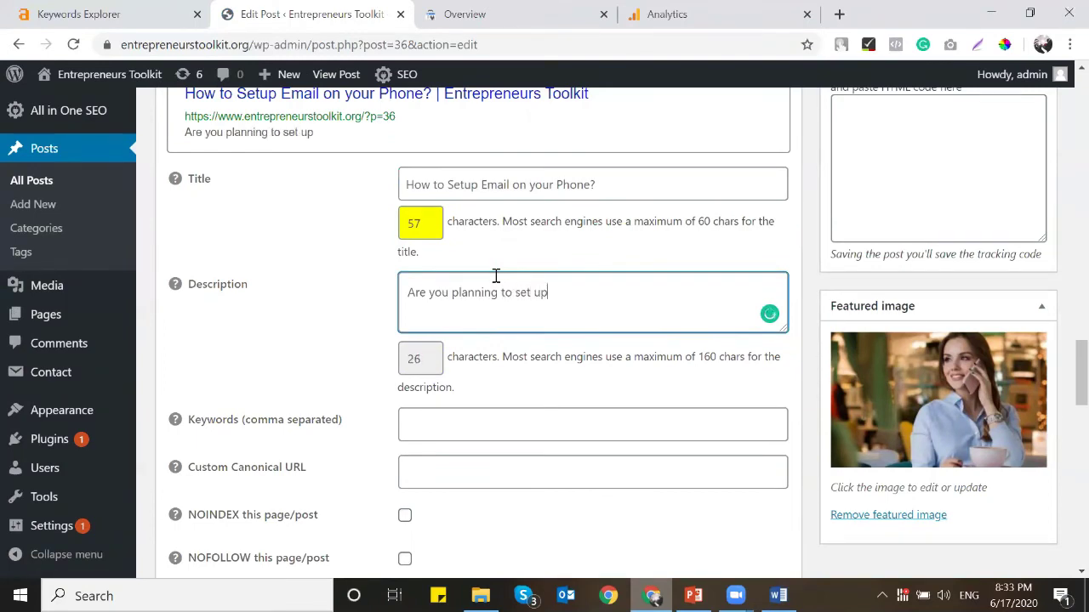
text(o setup the email on your p)
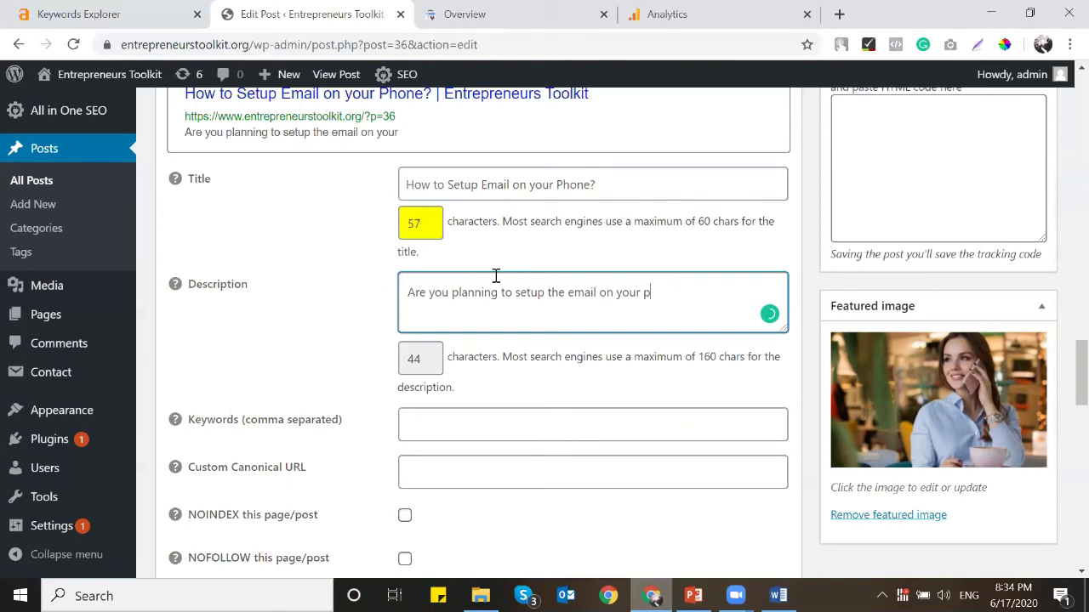
text(hone? Here is th)
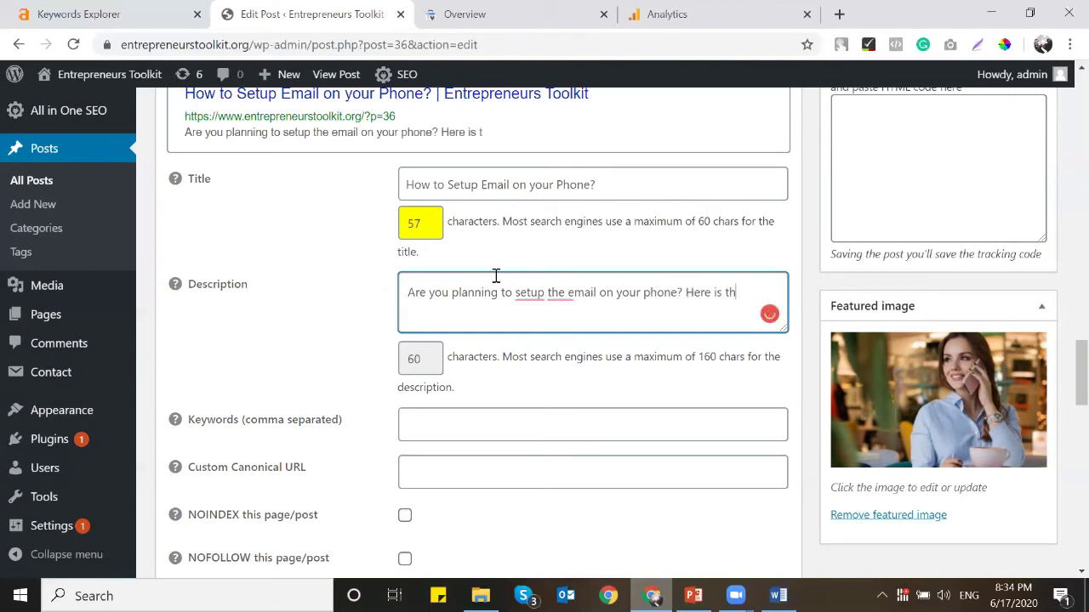
Step: Complete the SEO description with "the step by step guide to properly configure the email account on your phone."
text(e steo by step )
text(guide to propely configu)
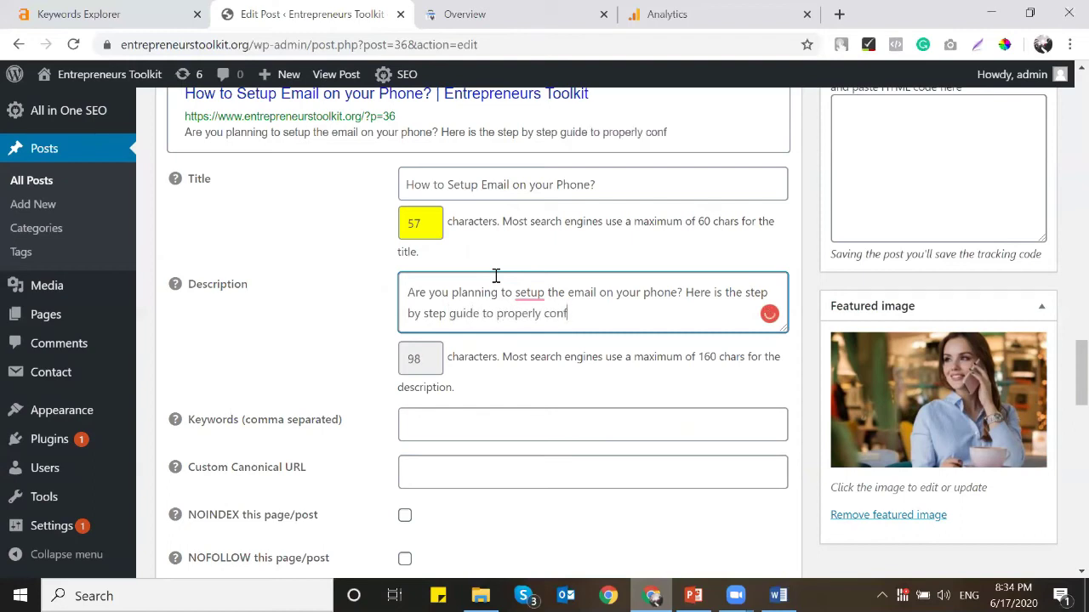
text(re the em)
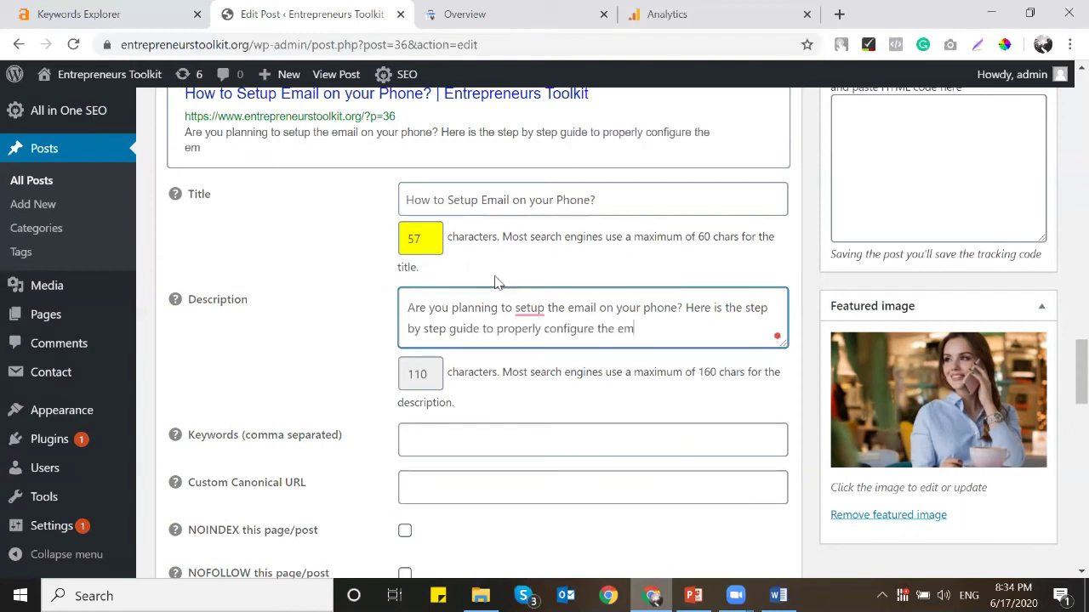
text(ail ancount on your pho)
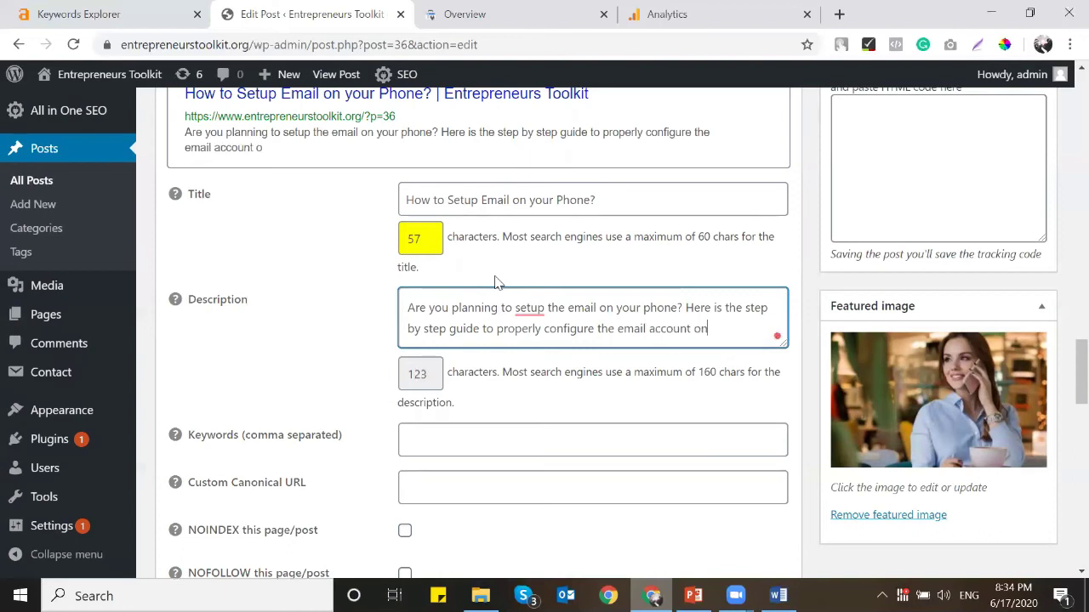
text(ne.)
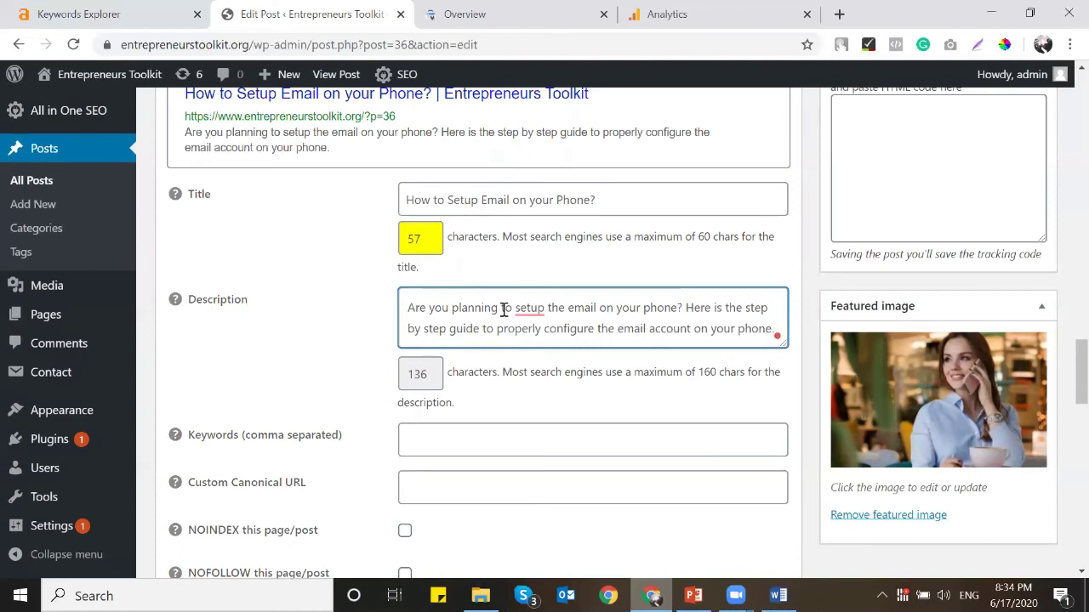
Step: Set the SEO keywords to "how ro setup email on phone. setup email on phone"
click(493, 437)
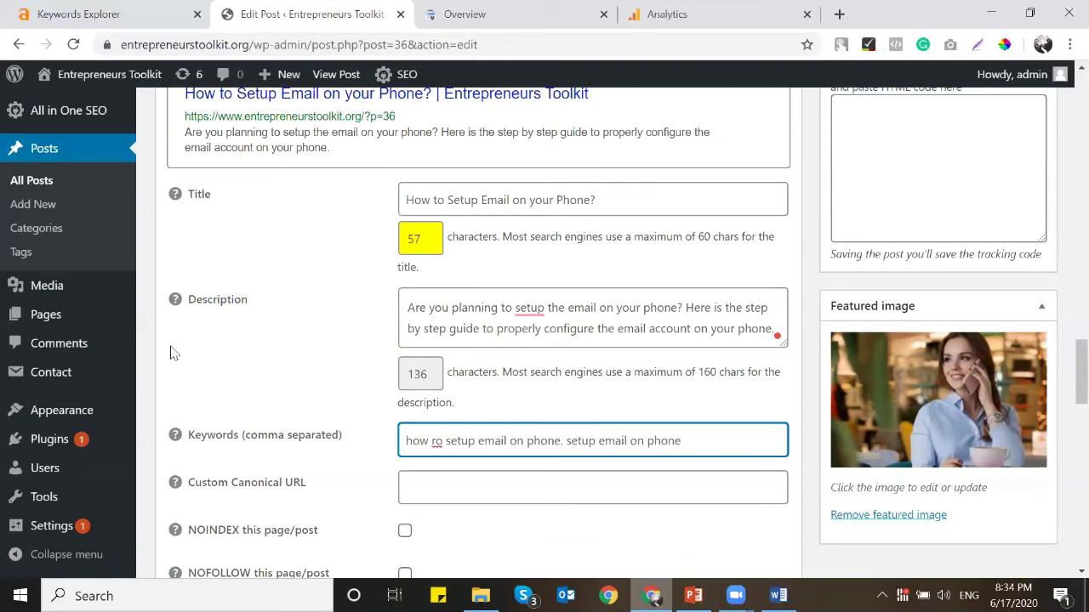
scroll(518, 319, up, 6)
click(893, 351)
text(emai;)
key(Return)
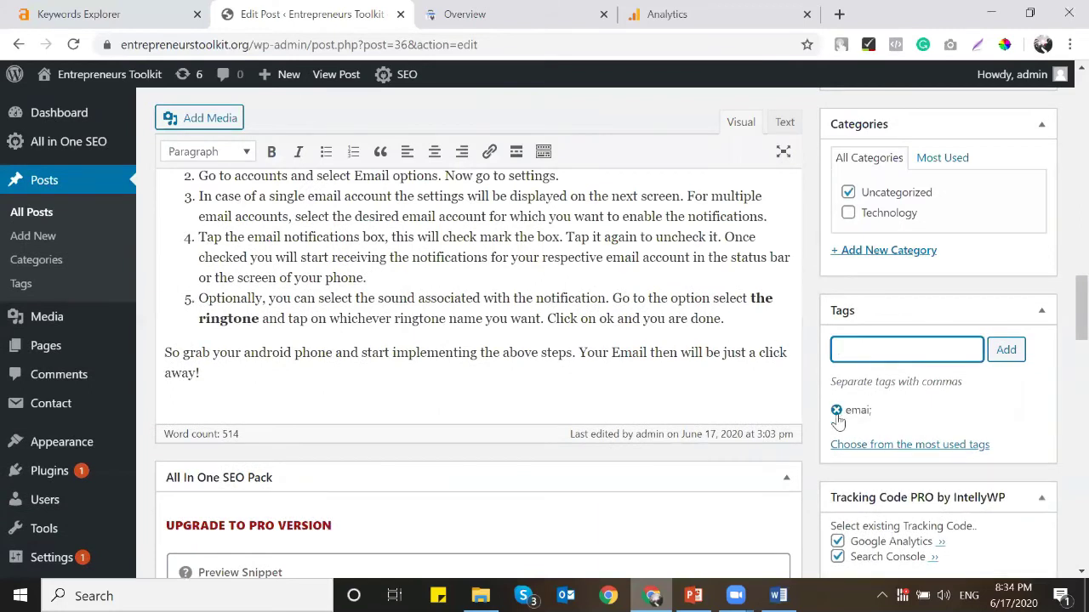
click(837, 413)
Step: Add the tags "email", "phone", "mobile" and "email setup" to the post
click(872, 354)
text(email)
key(Return)
text(phone)
key(Return)
text(mobile)
key(Return)
text(email setup)
key(Return)
Step: Copy the phrase "open Email app" from the first setup step and search Google for it in a new tab
scroll(395, 318, up, 15)
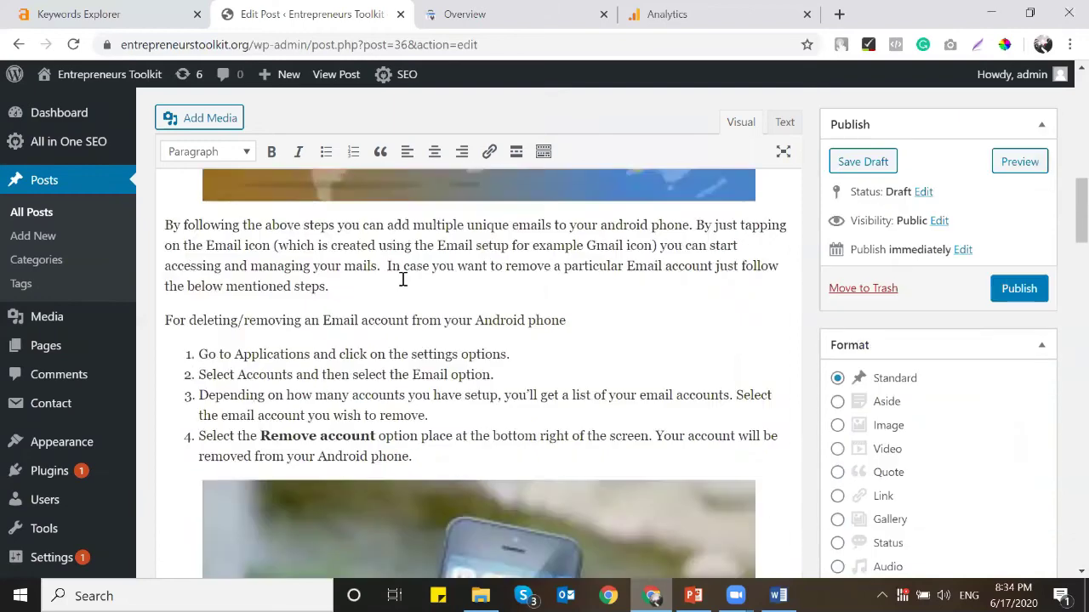
scroll(423, 333, up, 1)
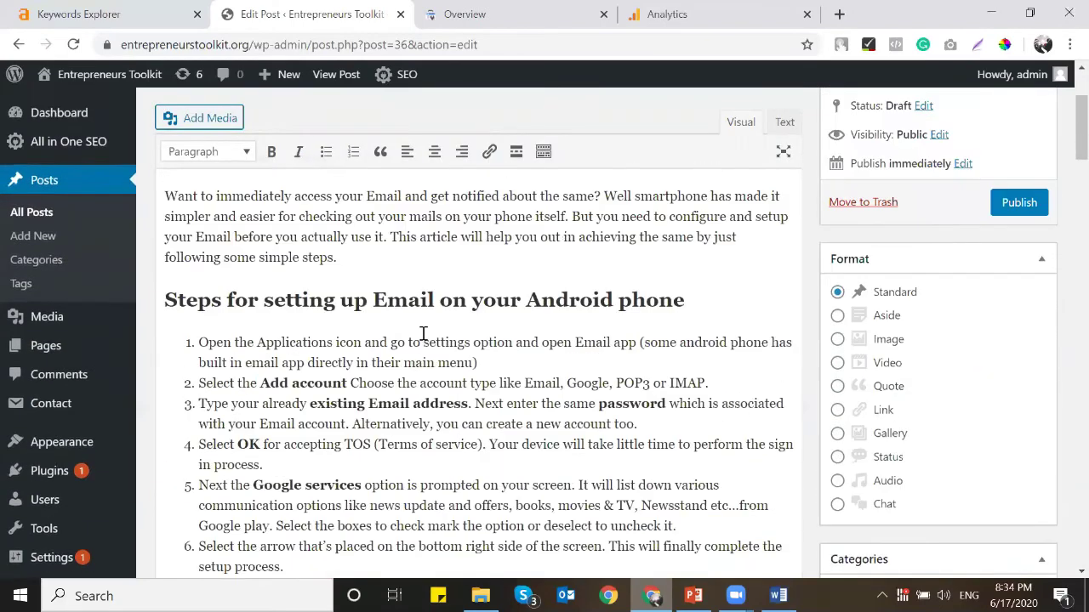
scroll(370, 378, up, 2)
scroll(518, 432, down, 3)
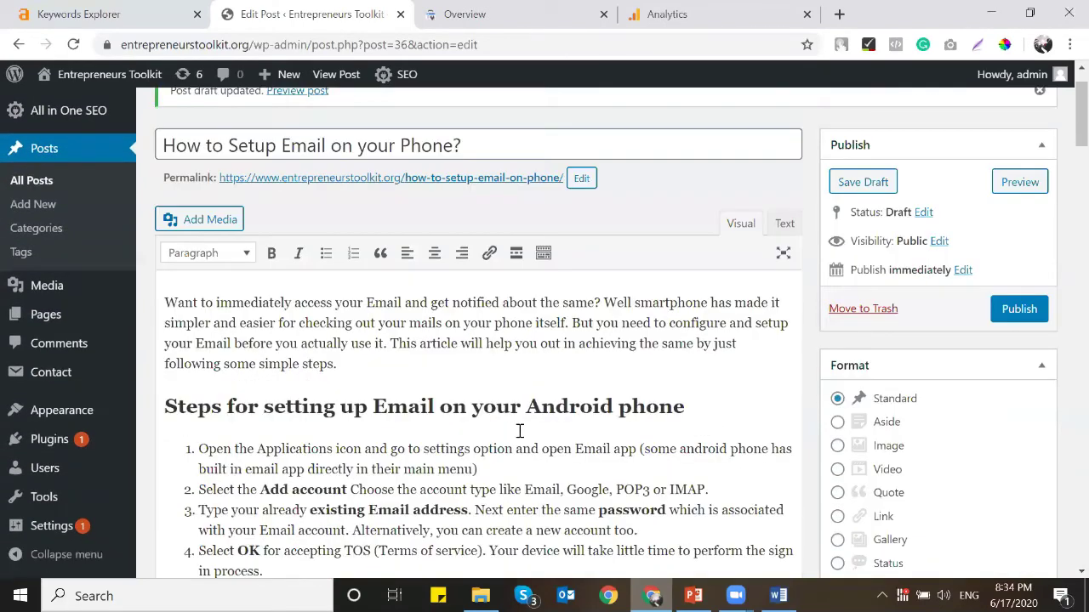
drag(525, 299, 558, 297)
click(608, 257)
drag(545, 261, 638, 258)
key(ctrl+c)
right_click(333, 17)
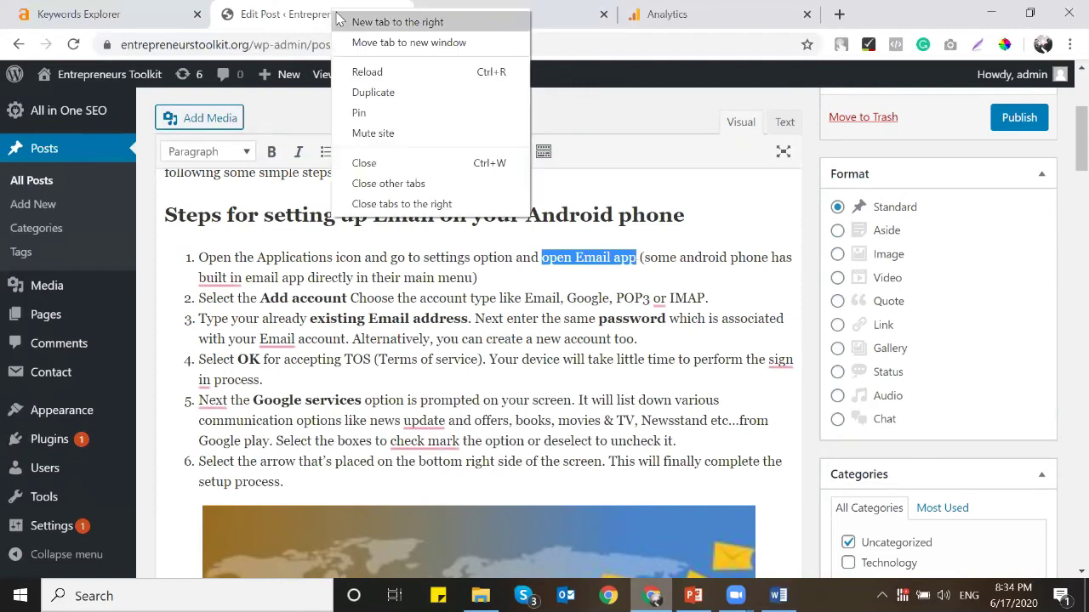
click(348, 22)
key(ctrl+v)
key(Return)
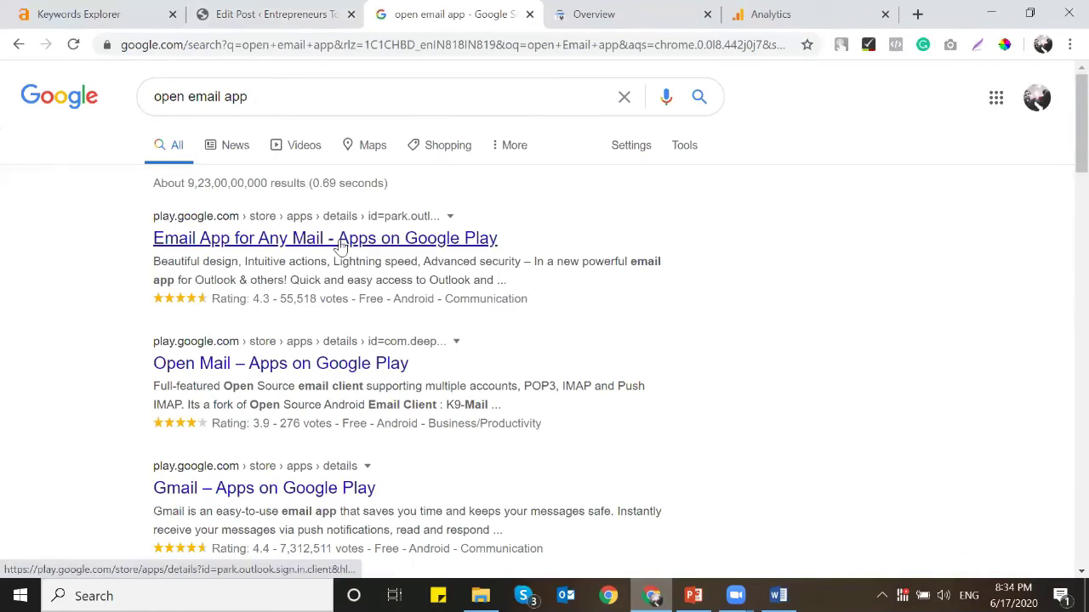
Step: Search Google for "IMAP" from the post's second setup step and open the result "What is IMAP (Internet Message Access Protocol)? - Definition"
click(289, 12)
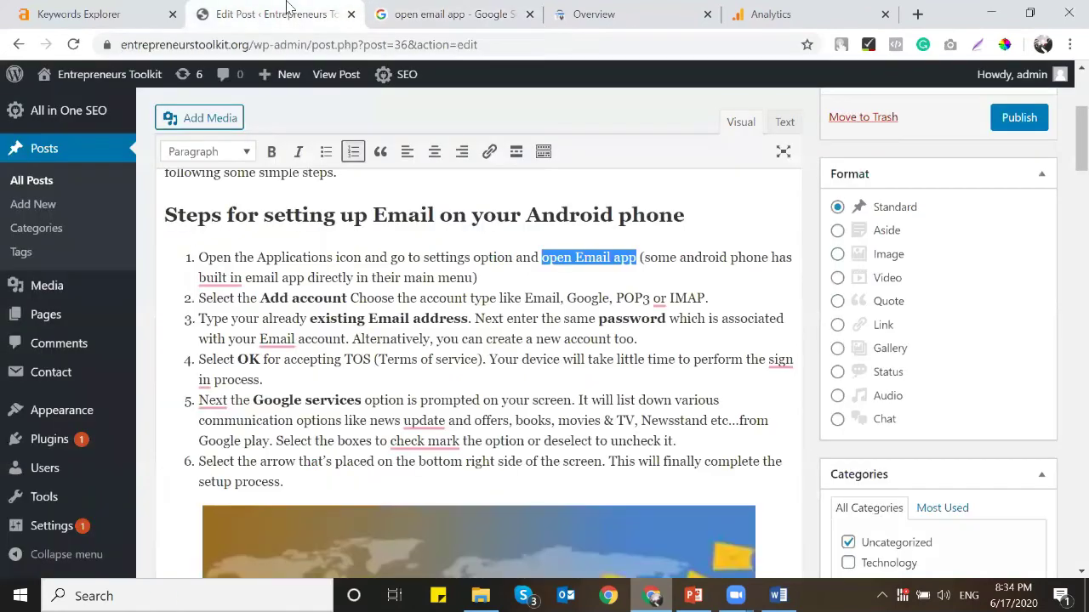
click(618, 299)
drag(671, 298, 706, 298)
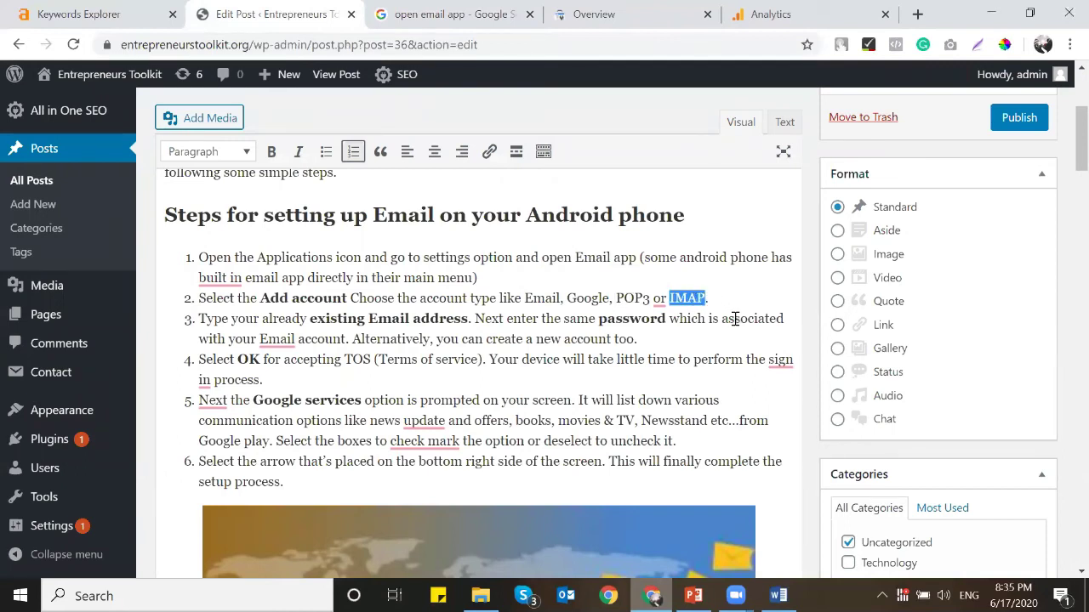
right_click(689, 303)
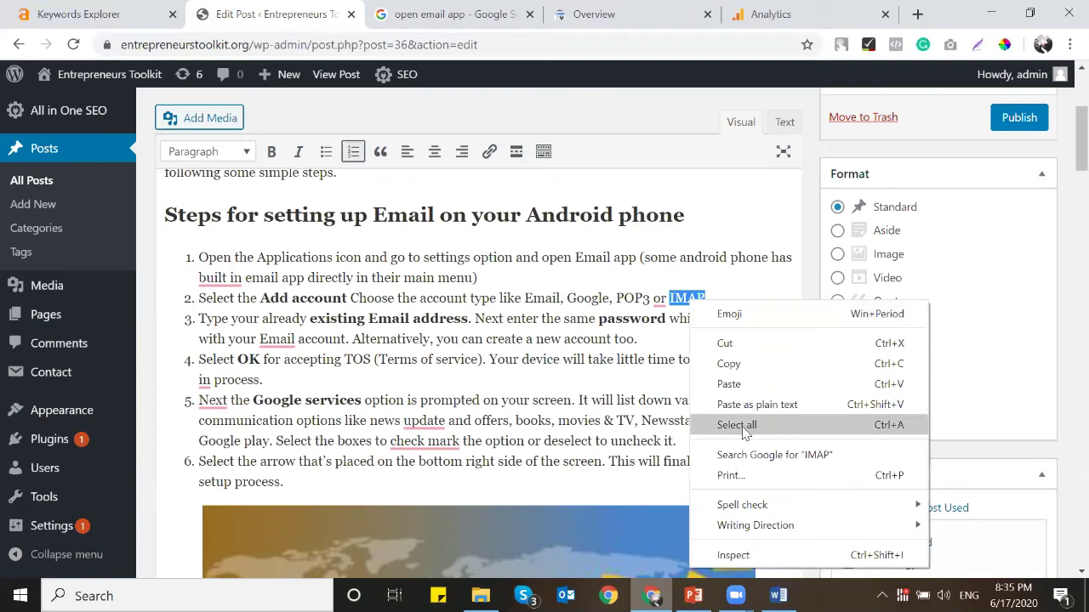
click(750, 454)
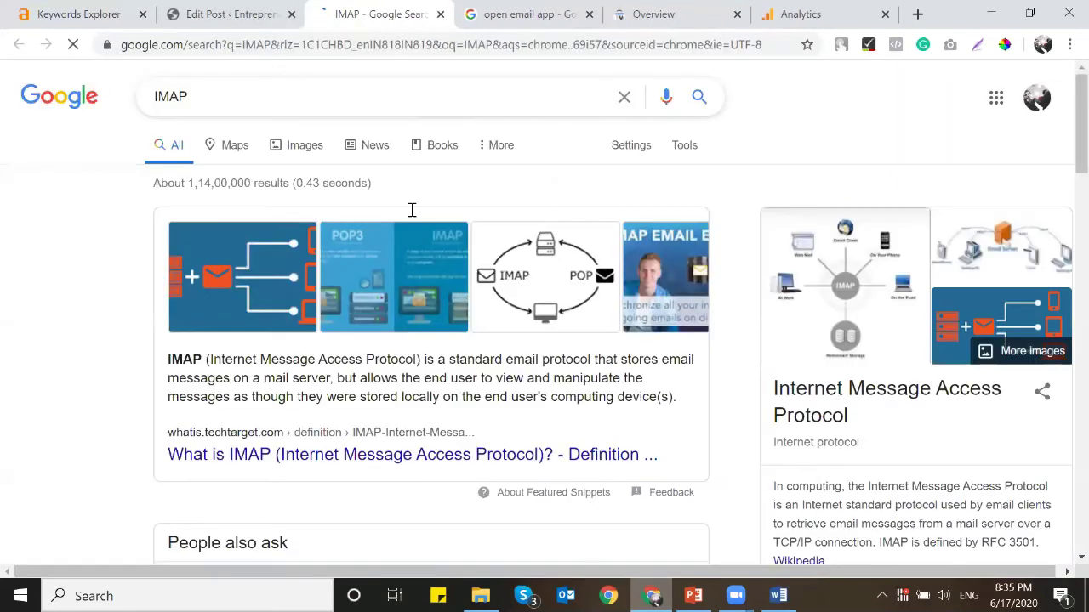
scroll(296, 302, down, 2)
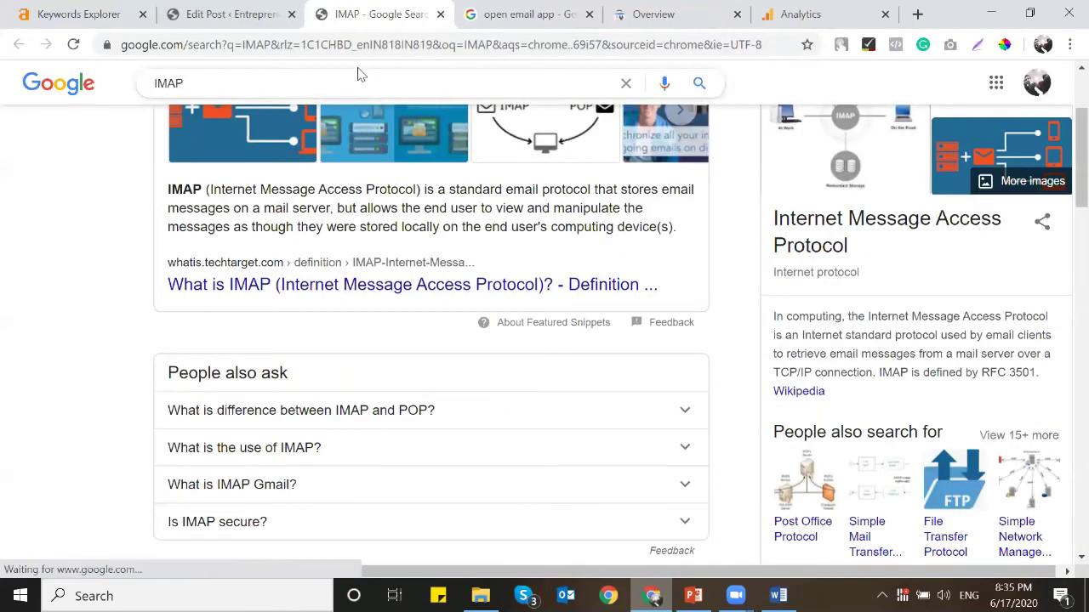
click(315, 284)
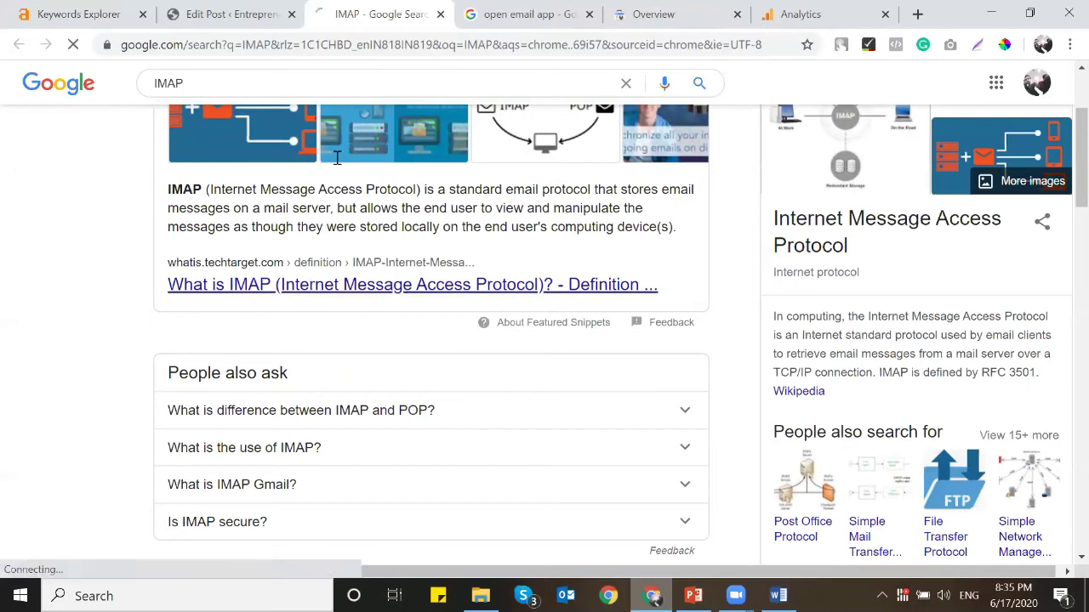
Step: Link the word "IMAP" in the second setup step to the opened whatis.techtarget.com definition page, set to open in a new tab
click(372, 44)
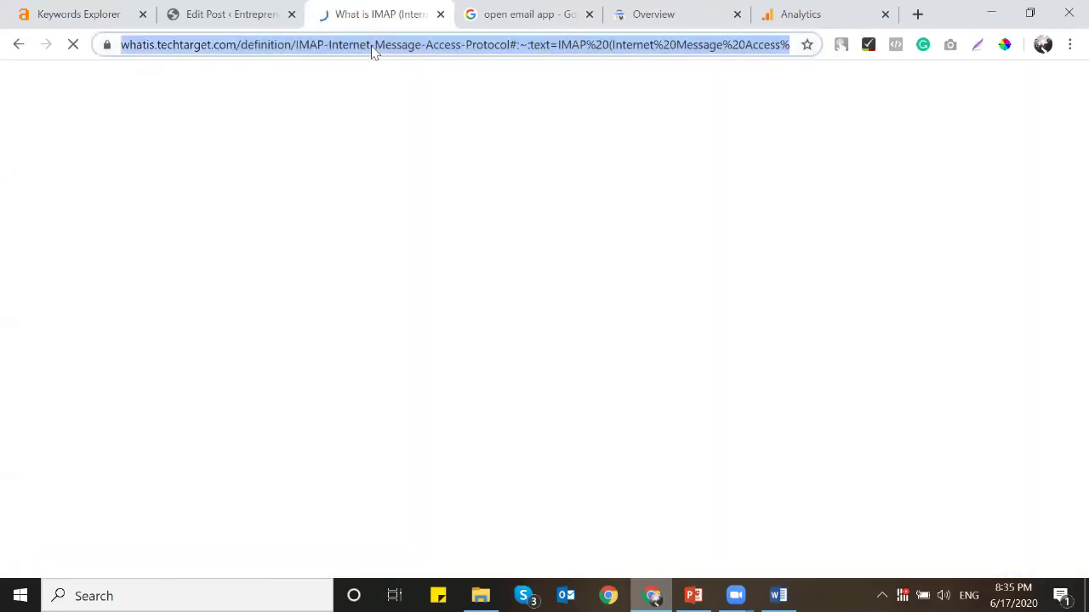
click(205, 7)
key(ctrl+k)
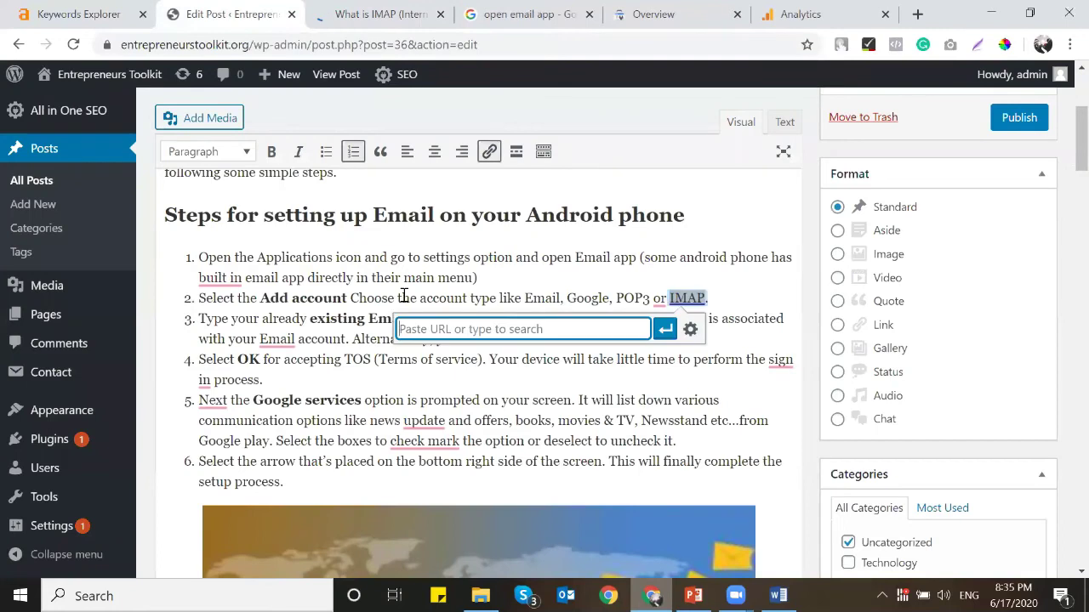
key(ctrl+v)
click(691, 332)
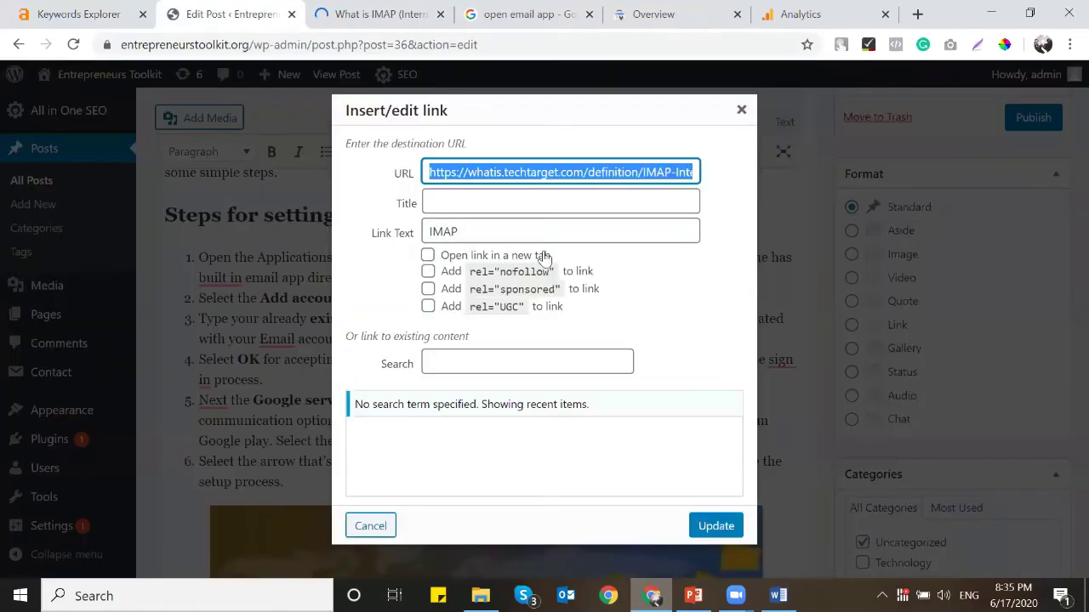
click(531, 256)
click(708, 516)
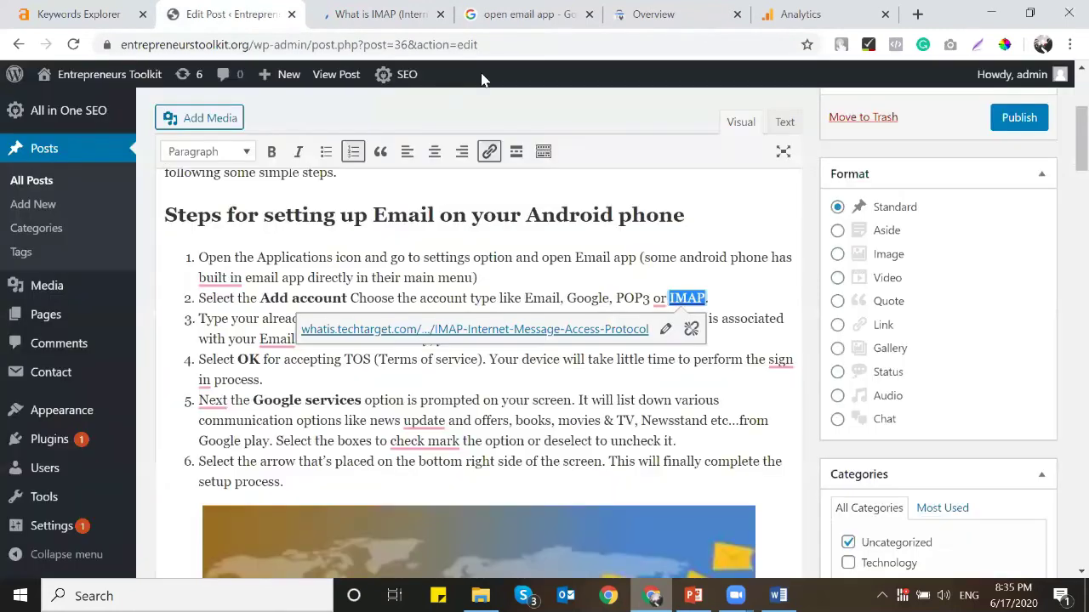
Step: Look through the open reference tabs and the whole post for further phrases suitable for linking
click(513, 17)
click(685, 7)
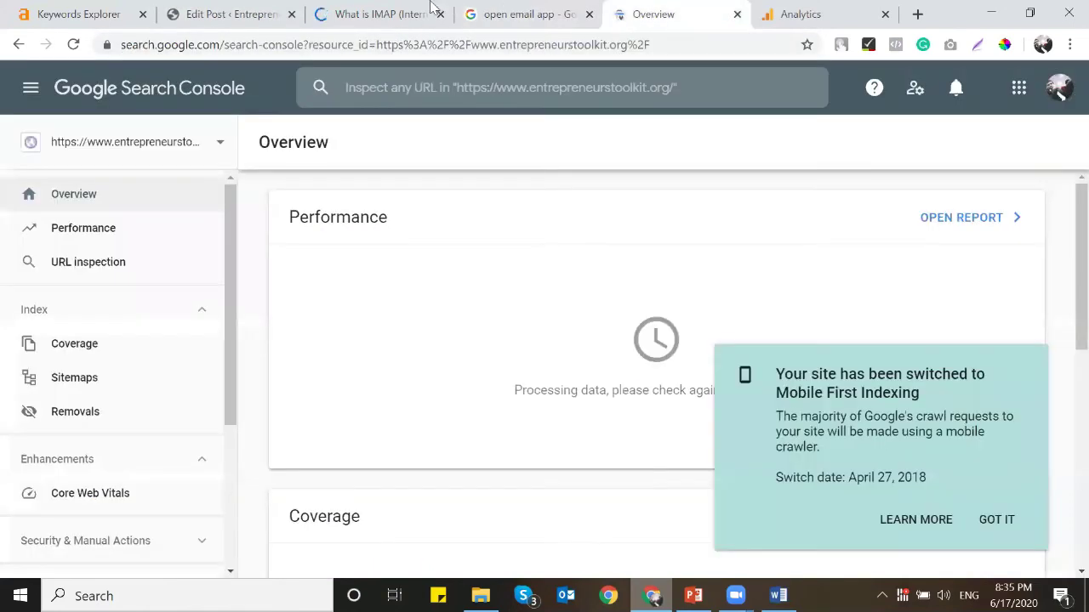
click(378, 14)
click(253, 8)
scroll(337, 374, down, 2)
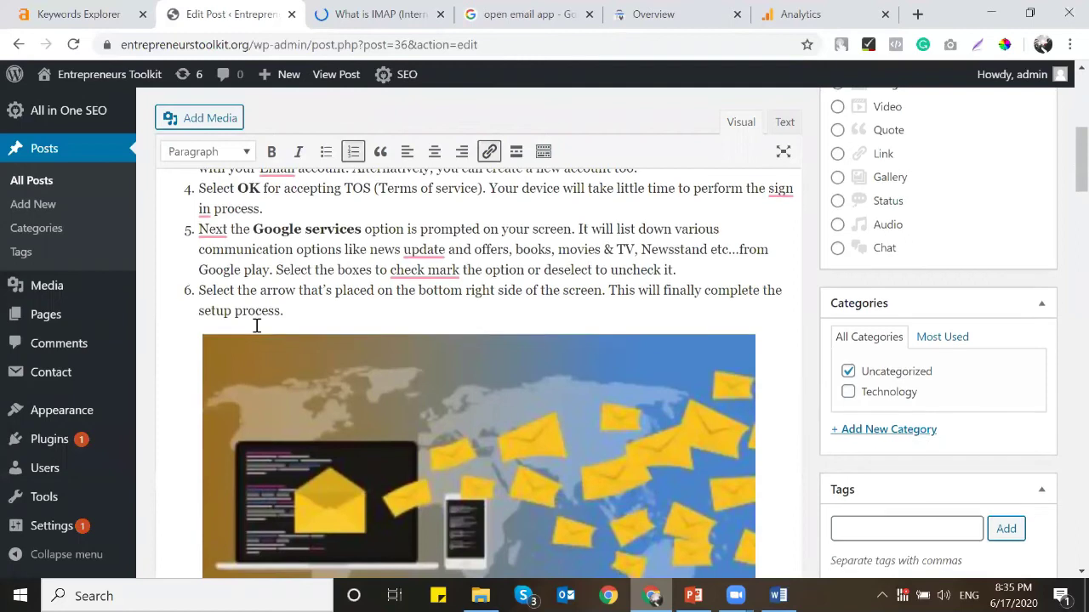
scroll(256, 323, down, 5)
mouse_move(239, 280)
click(243, 320)
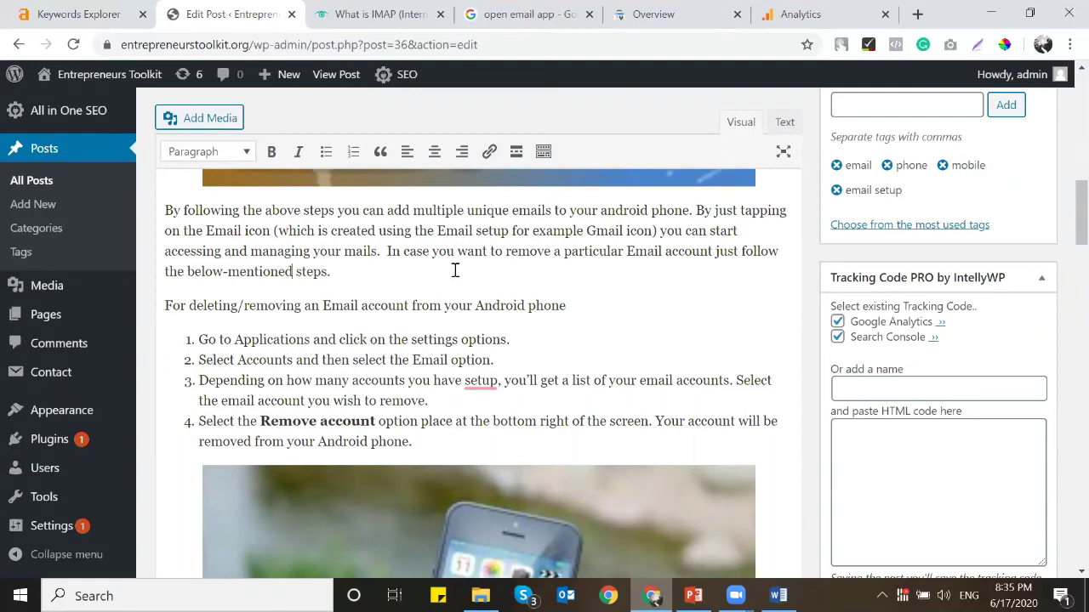
scroll(455, 270, up, 1)
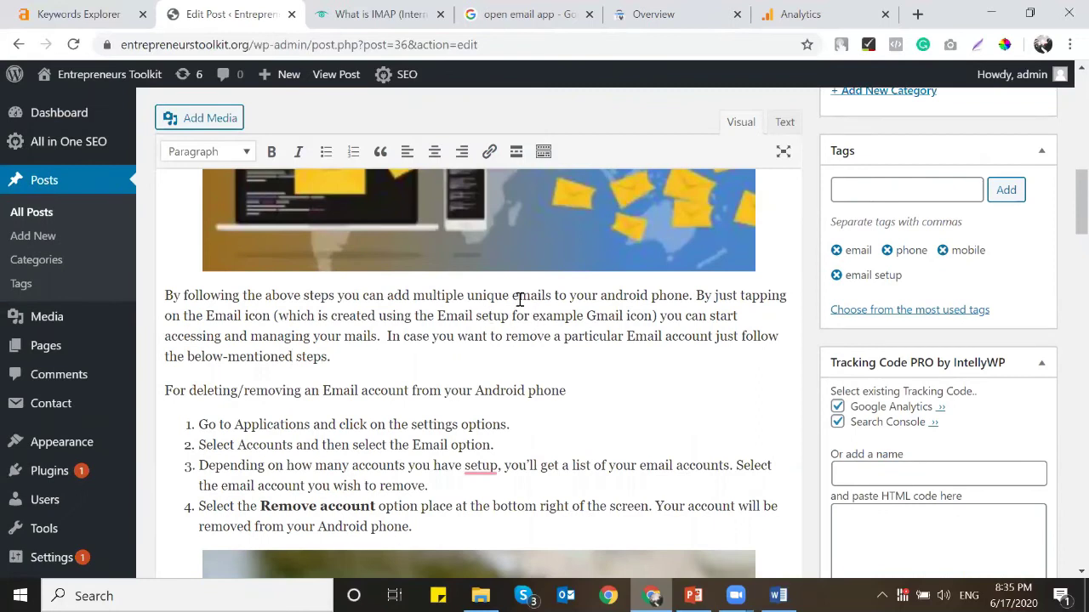
scroll(518, 299, down, 1)
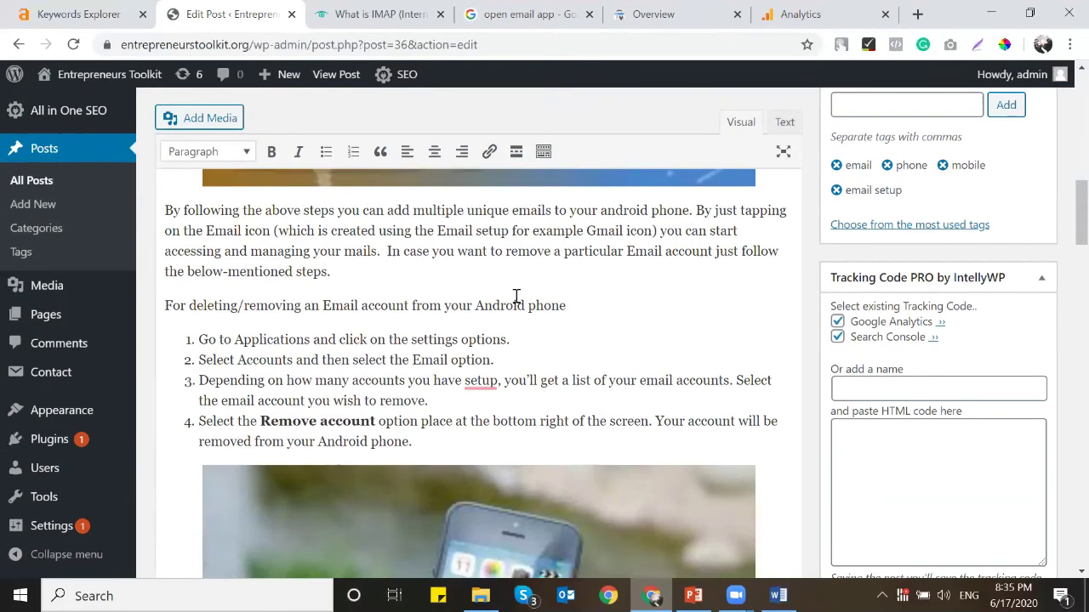
scroll(516, 296, down, 1)
scroll(515, 295, down, 2)
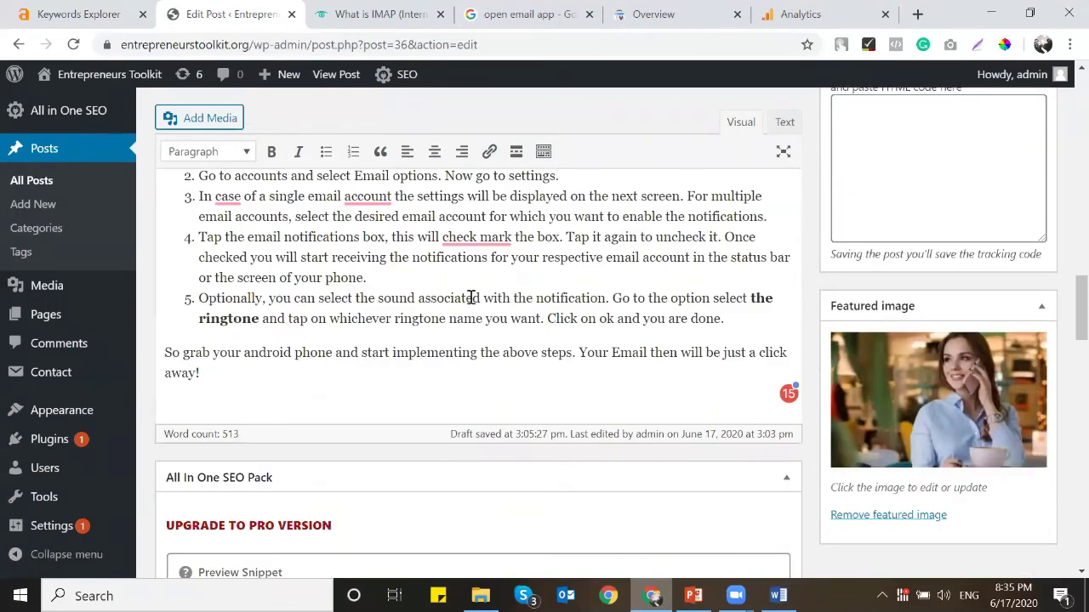
scroll(470, 297, up, 10)
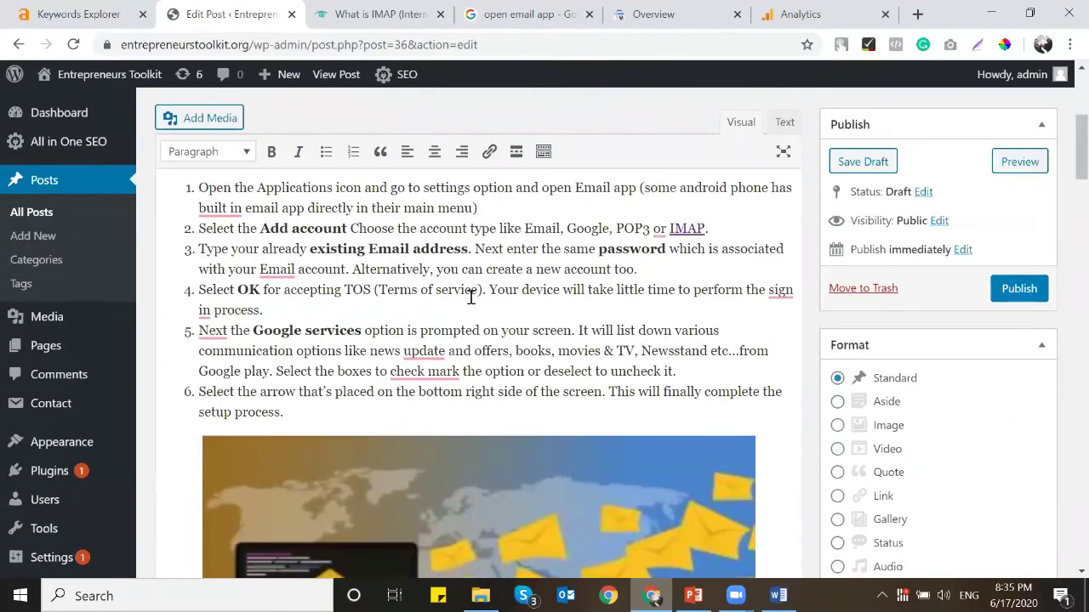
scroll(470, 296, up, 3)
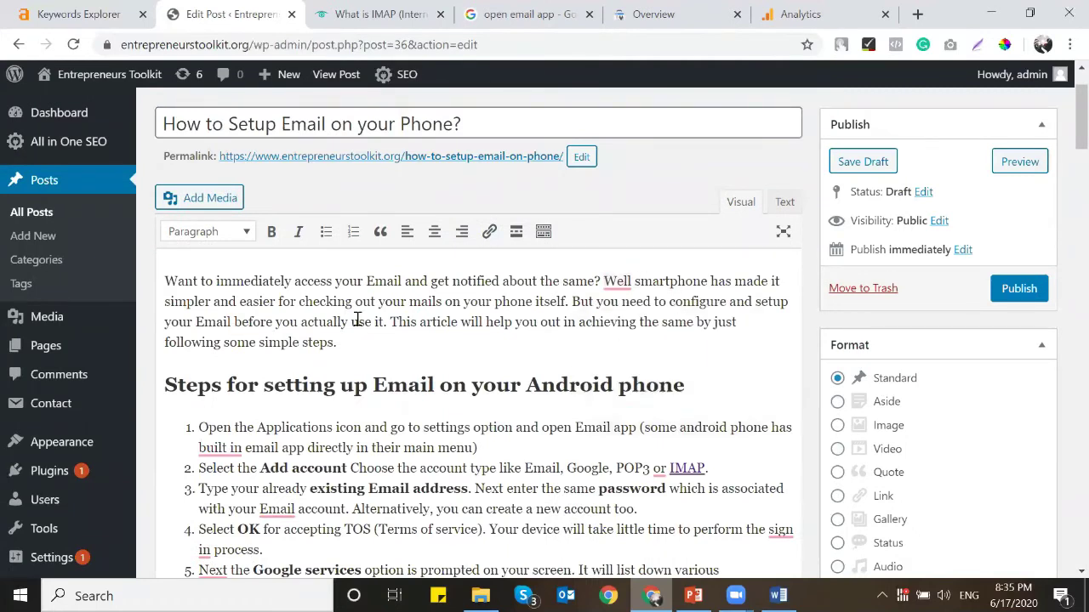
Step: Search Google for the introduction's phrase "smartphone has made it simpler" and copy the address of the geekdashboard.com result "How has Smartphones Made Our Life Easier?"
mouse_move(636, 284)
drag(649, 306, 196, 301)
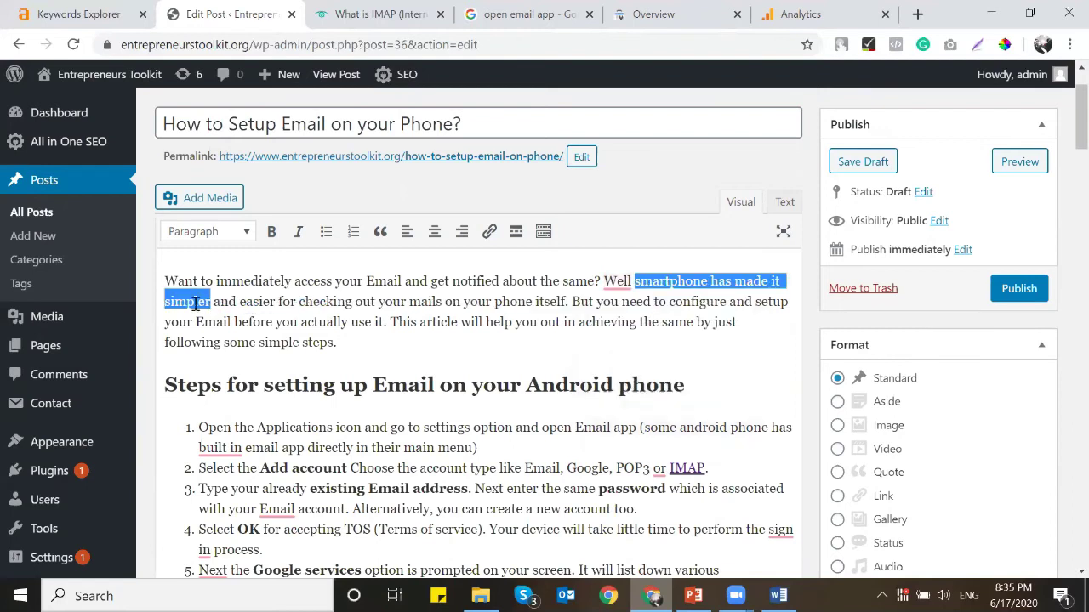
right_click(195, 302)
click(276, 459)
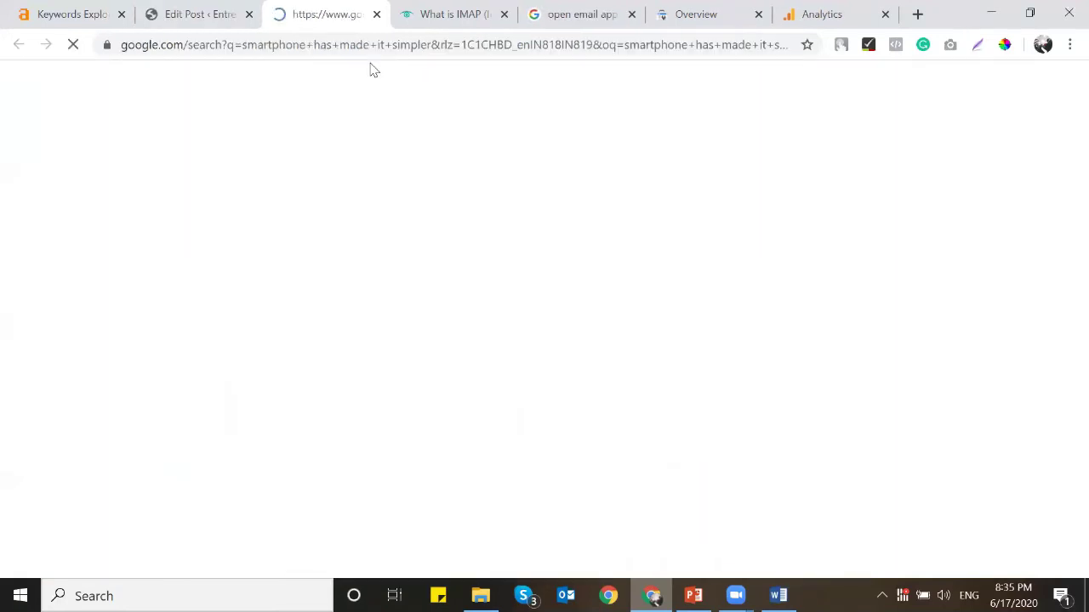
scroll(369, 361, down, 2)
scroll(238, 245, down, 1)
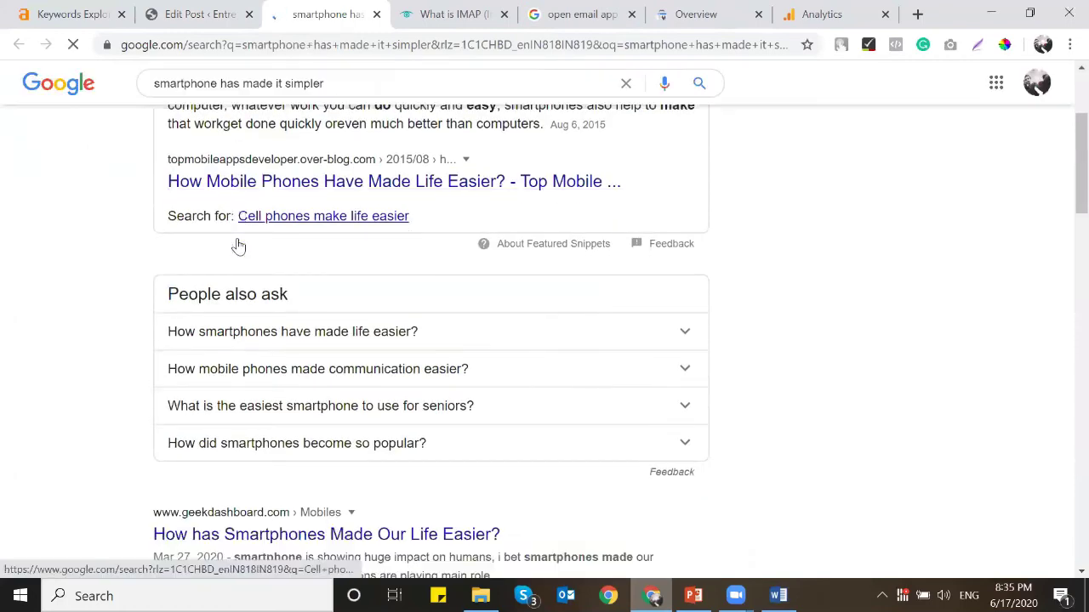
scroll(238, 246, down, 3)
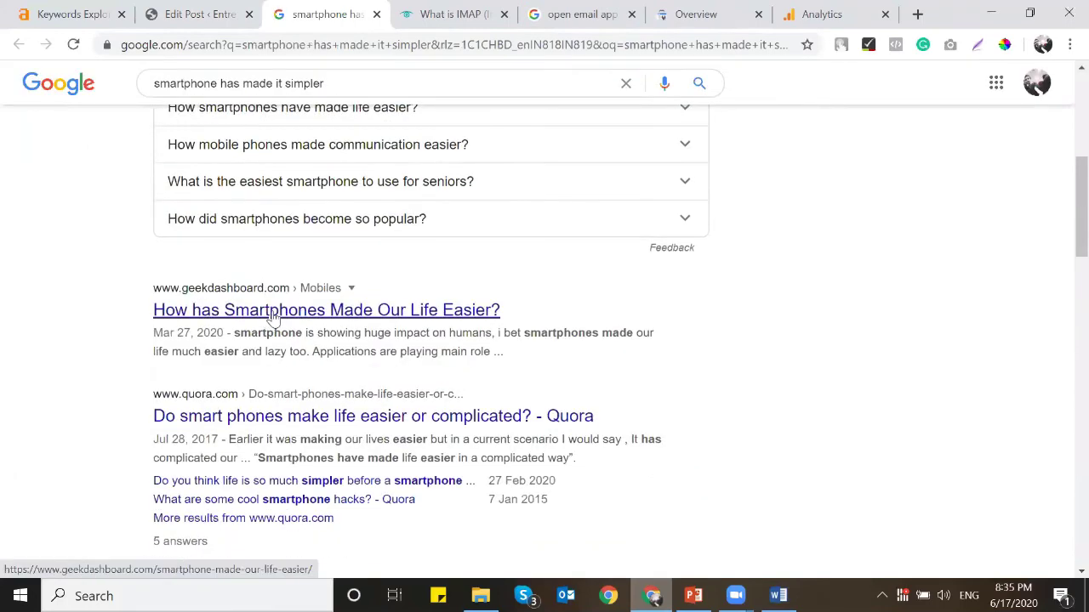
middle_click(273, 316)
click(396, 15)
click(396, 44)
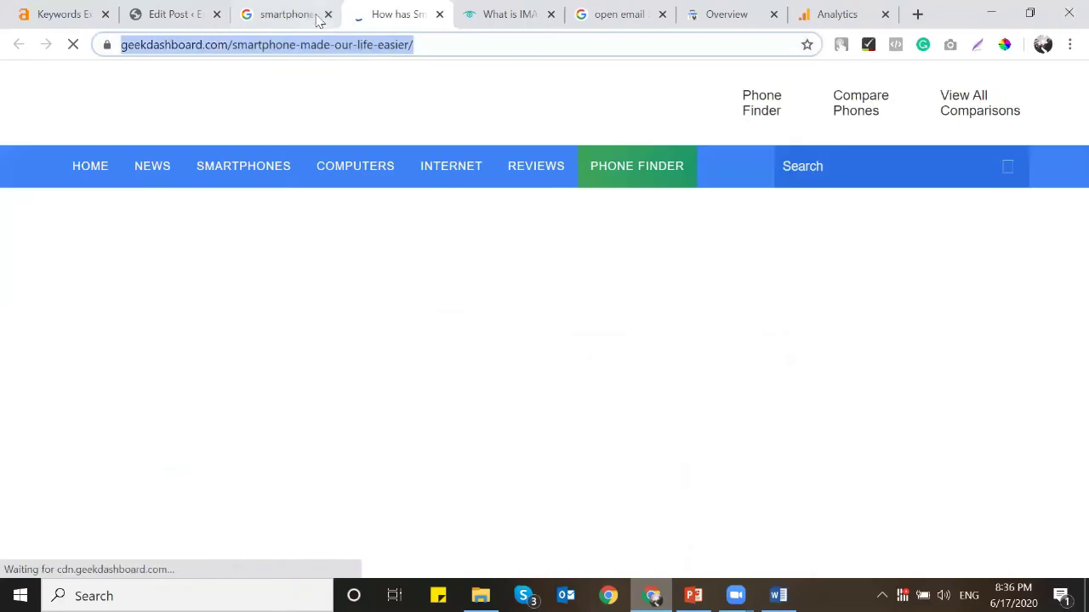
click(328, 15)
Step: Link "smartphone has made it simpler" in the introduction to the copied geekdashboard.com address, set to open in a new tab
click(187, 15)
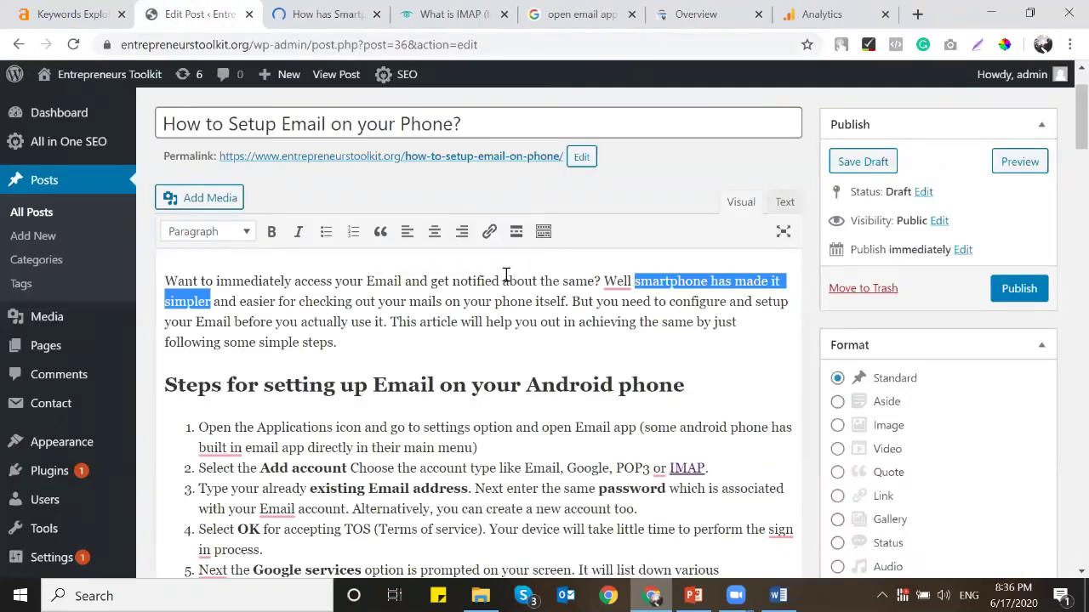
key(ctrl+k)
text(https://www.geekdashboard.com/smartphone-made-your-life-easier/)
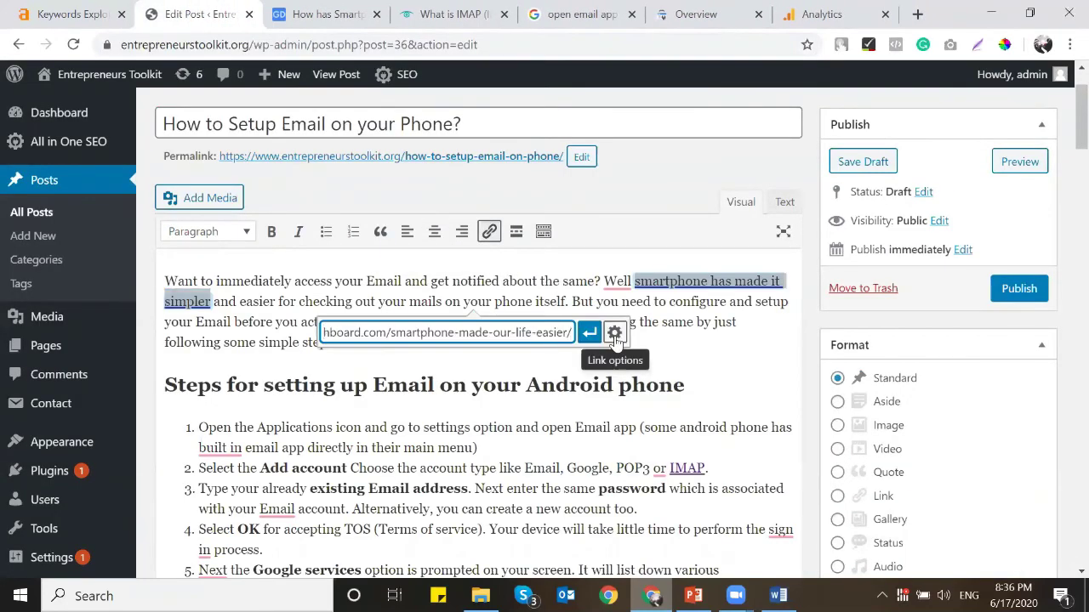
click(614, 333)
click(487, 254)
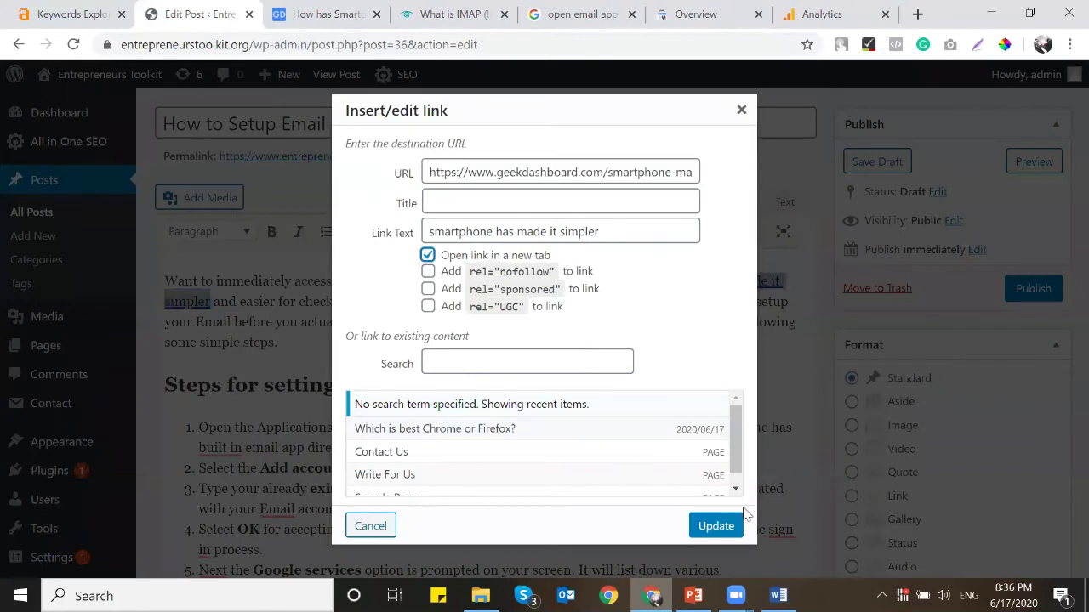
click(716, 526)
Step: Search Google for "some android phone" from the first setup step and copy the address of the gadgets.ndtv.com Android Mobiles result
scroll(514, 383, down, 2)
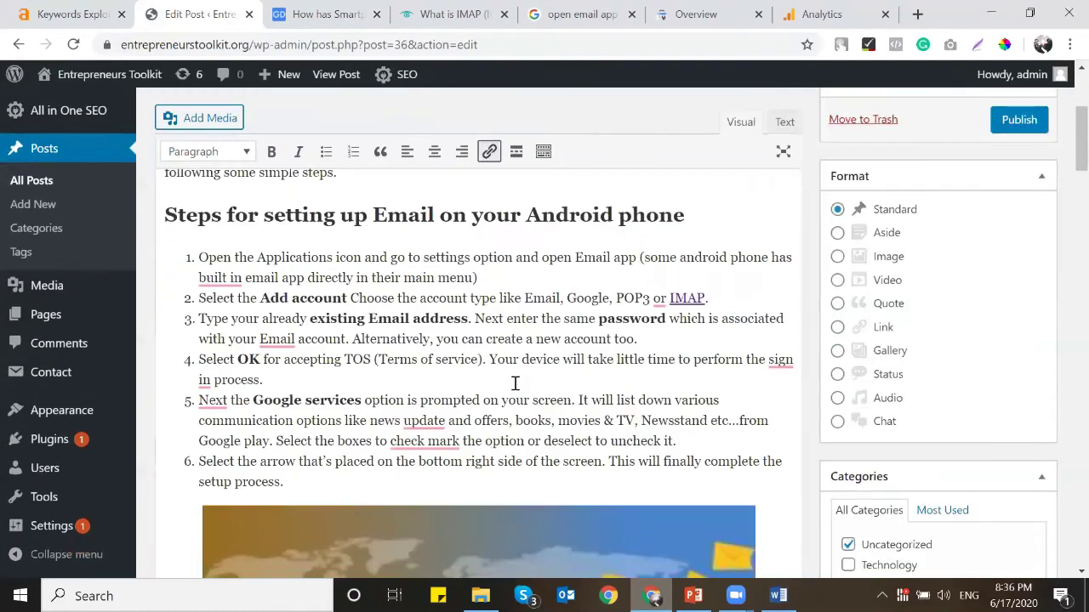
scroll(514, 383, down, 2)
scroll(513, 382, up, 2)
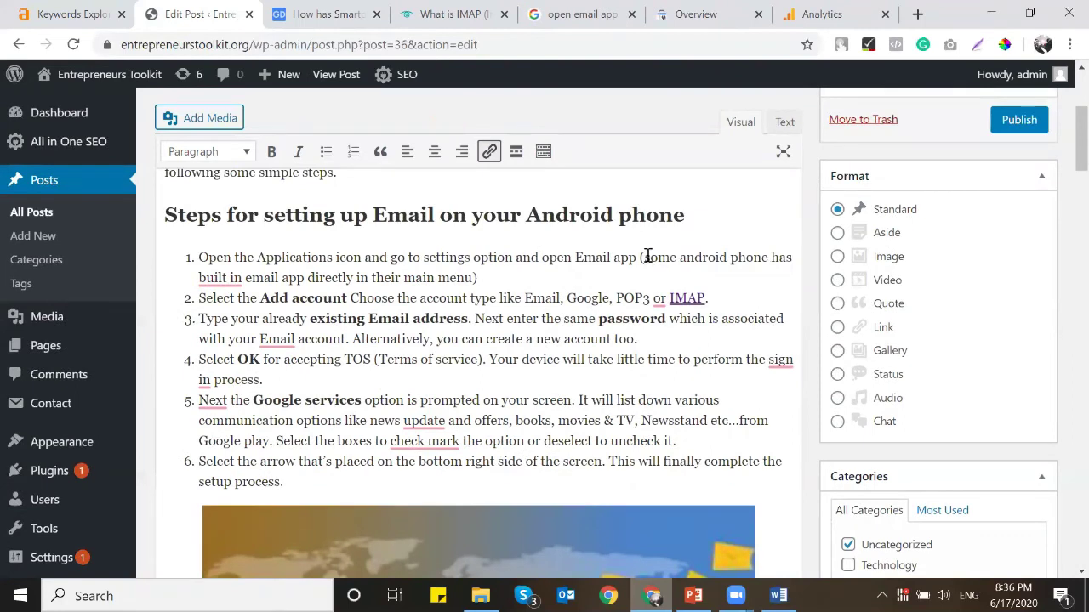
drag(645, 257, 673, 257)
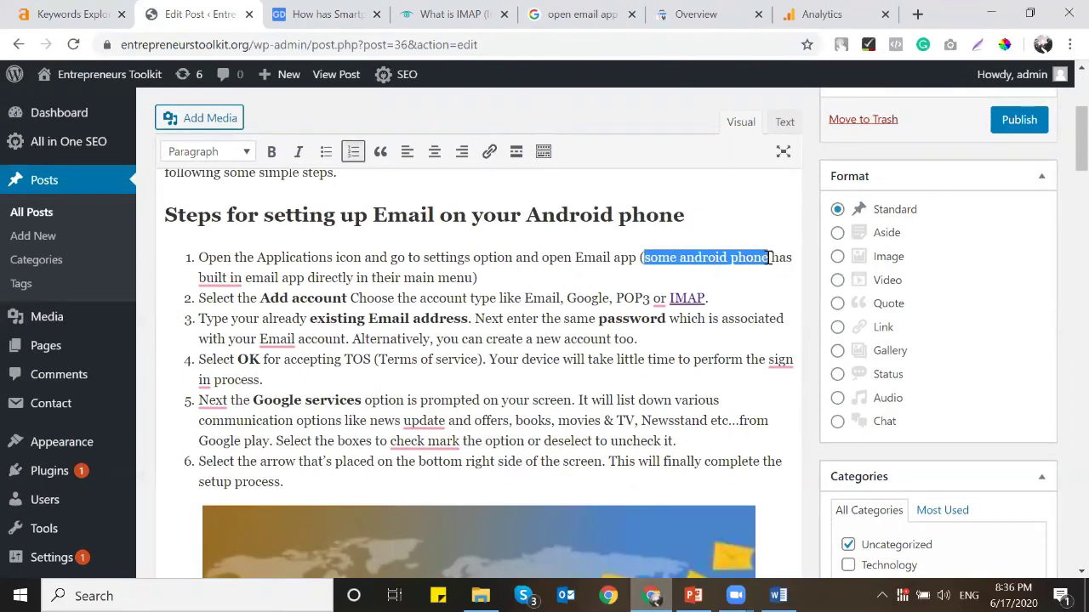
right_click(701, 255)
click(732, 416)
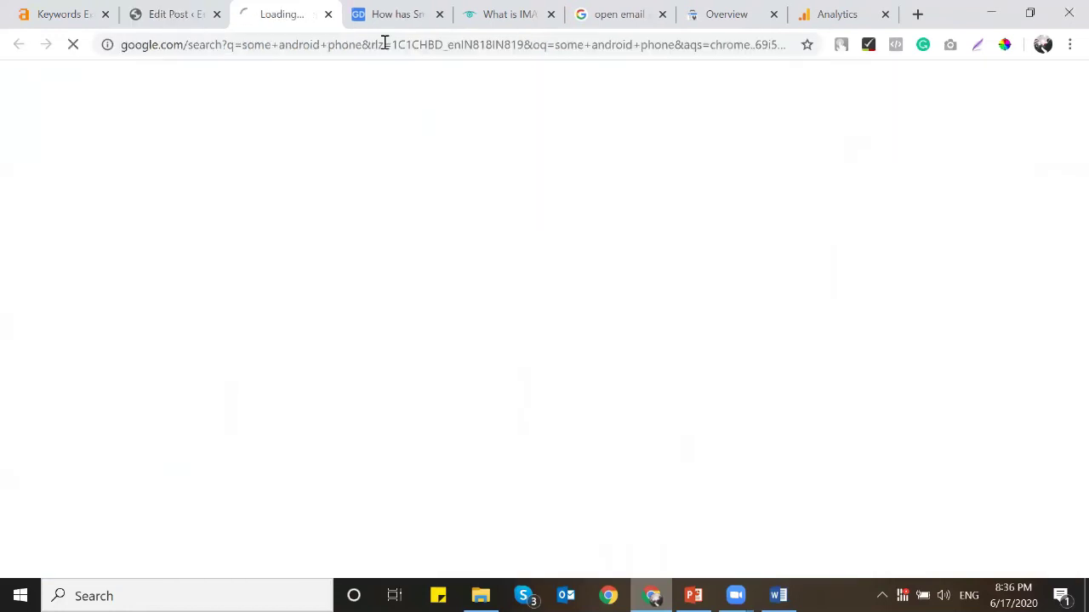
click(439, 15)
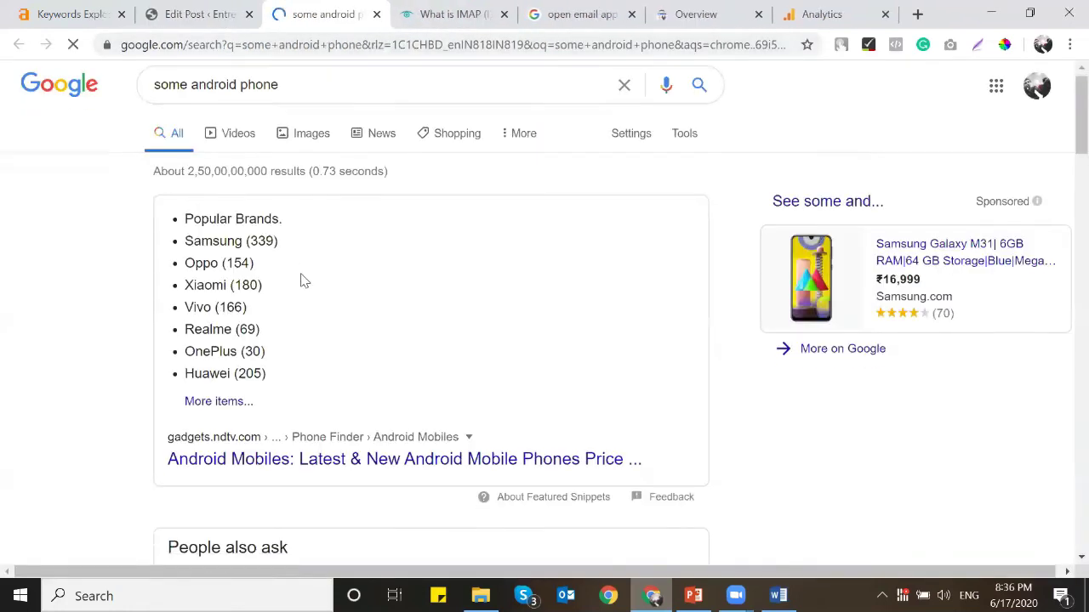
scroll(298, 341, down, 1)
click(287, 385)
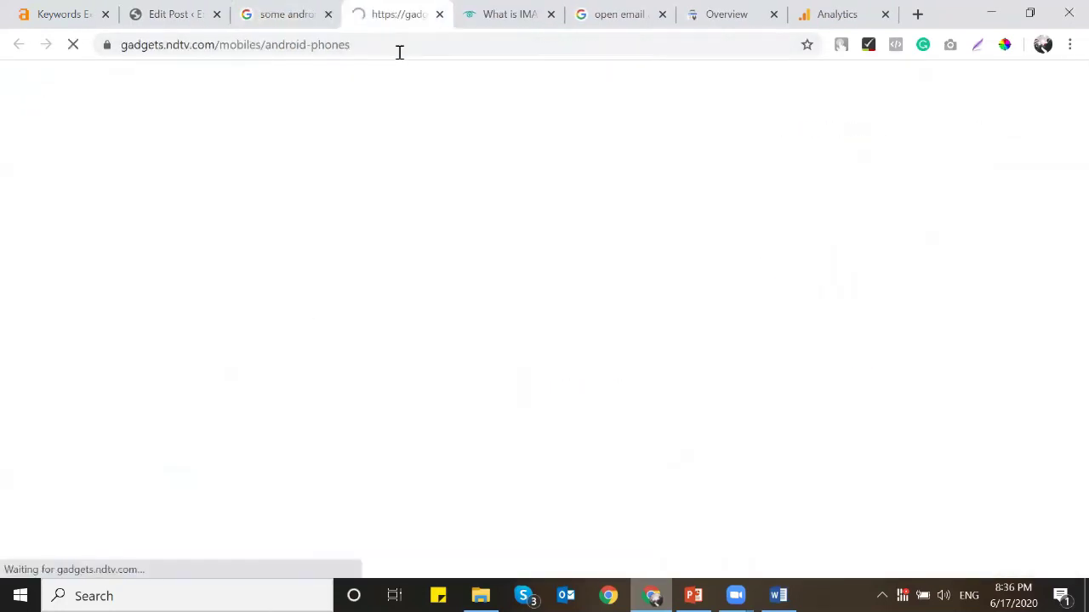
click(398, 52)
key(ctrl+c)
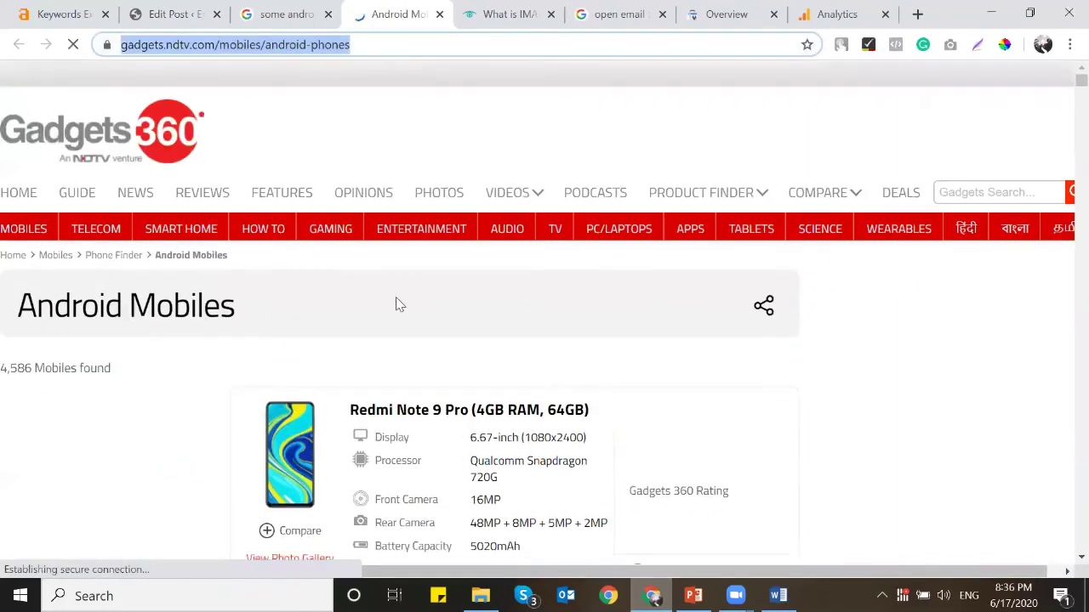
scroll(400, 306, down, 10)
click(174, 14)
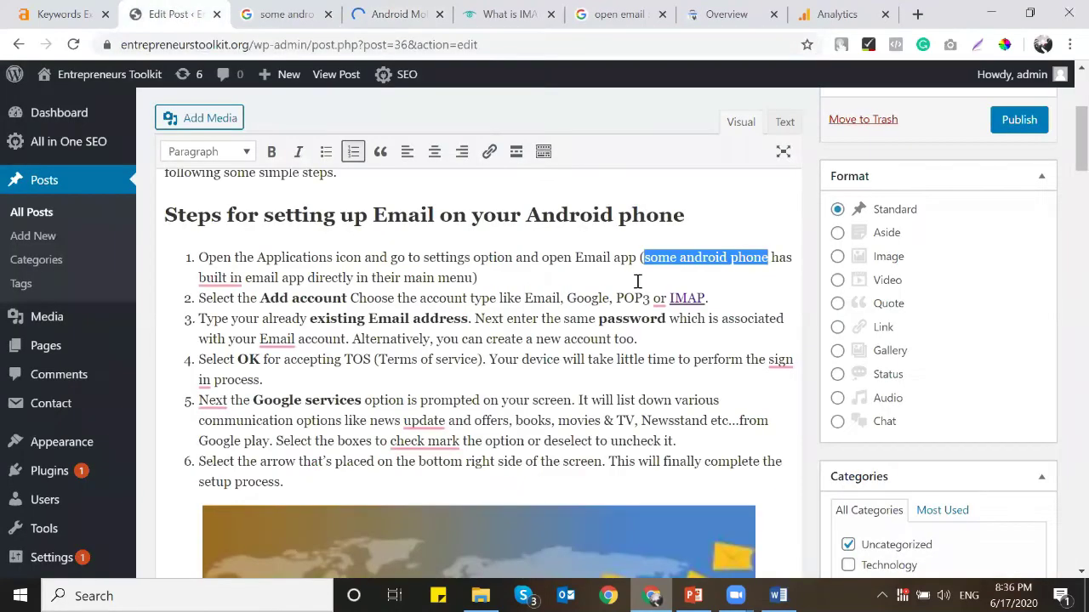
key(ctrl+k)
key(ctrl+v)
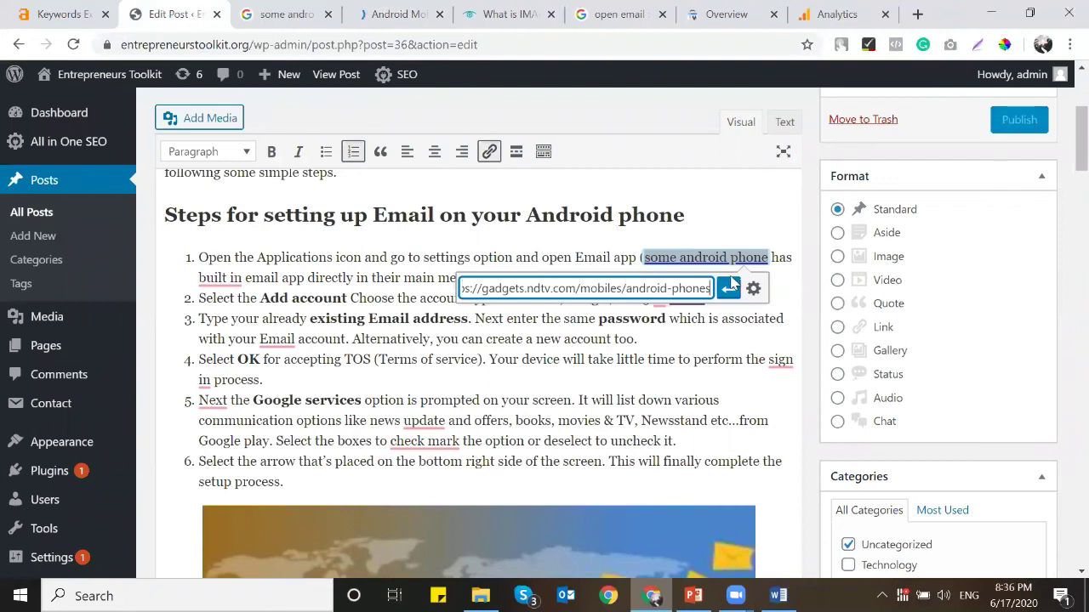
key(alt+shift+a)
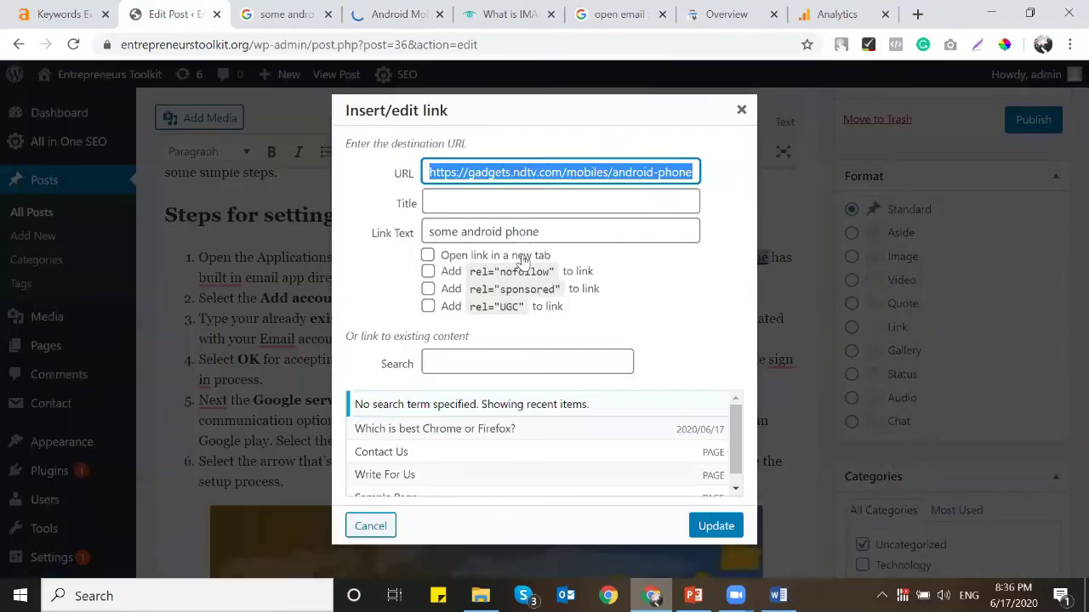
click(522, 257)
click(713, 524)
click(608, 419)
Step: Search Google for the phrase "remove a particular Email account" from the post body and copy the address of the support.google.com result
scroll(440, 318, up, 2)
scroll(503, 331, down, 15)
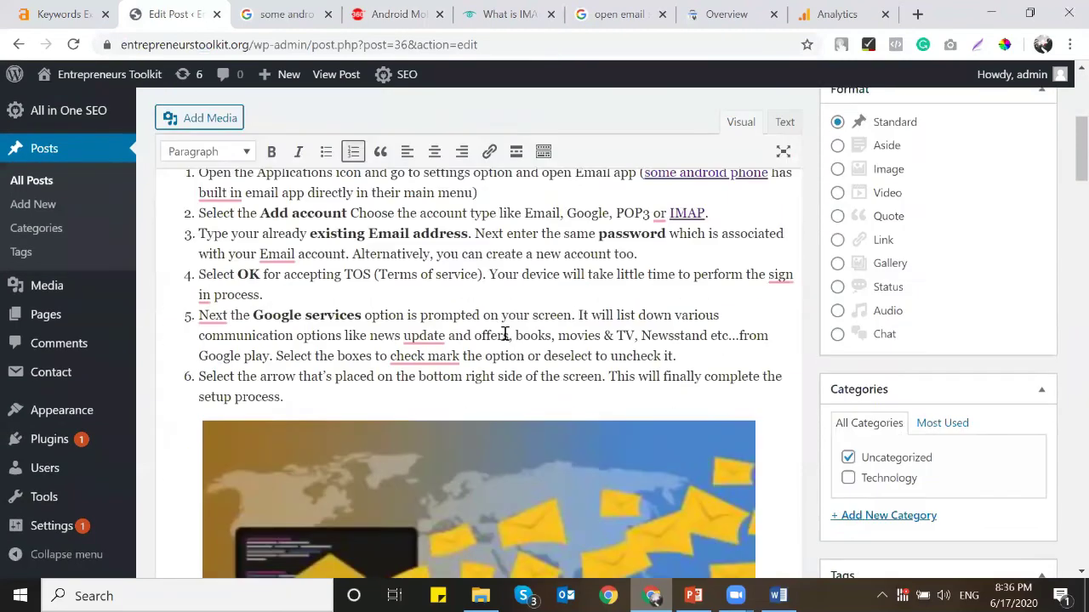
scroll(504, 334, down, 8)
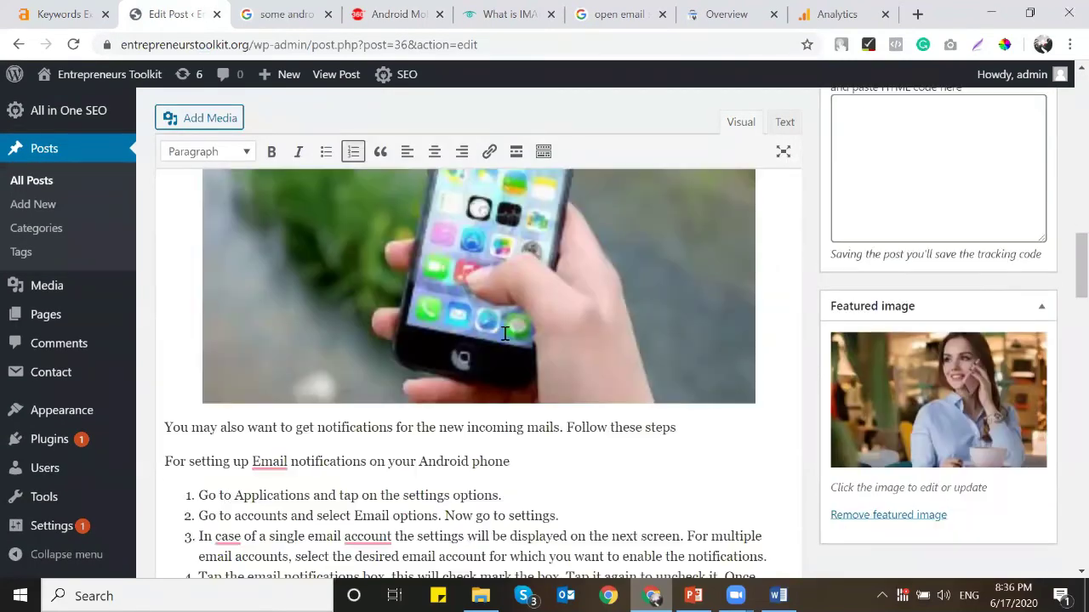
scroll(396, 342, up, 2)
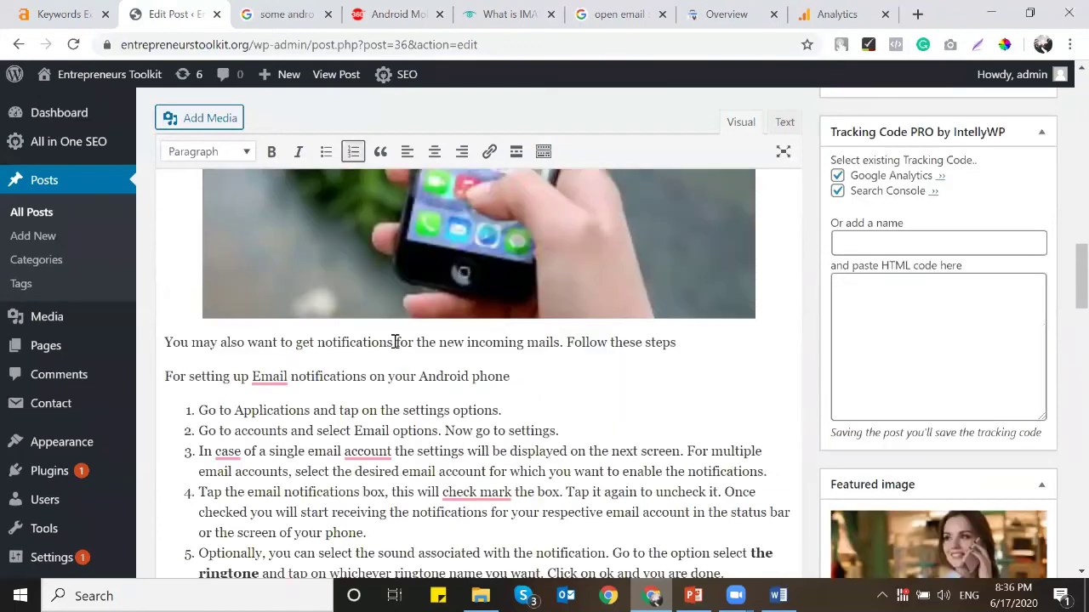
scroll(396, 342, down, 2)
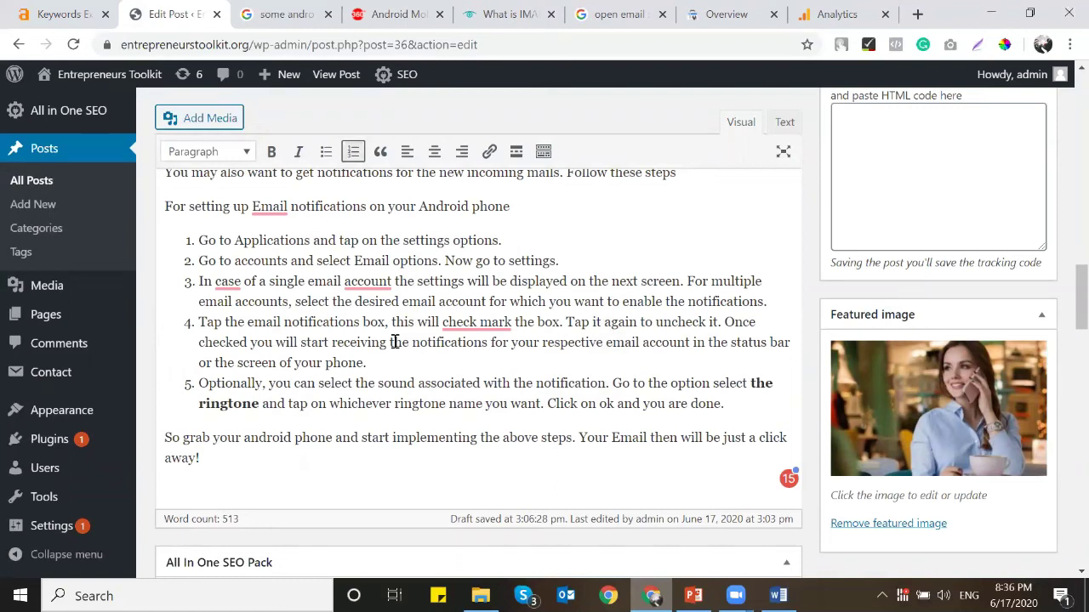
scroll(396, 301, up, 5)
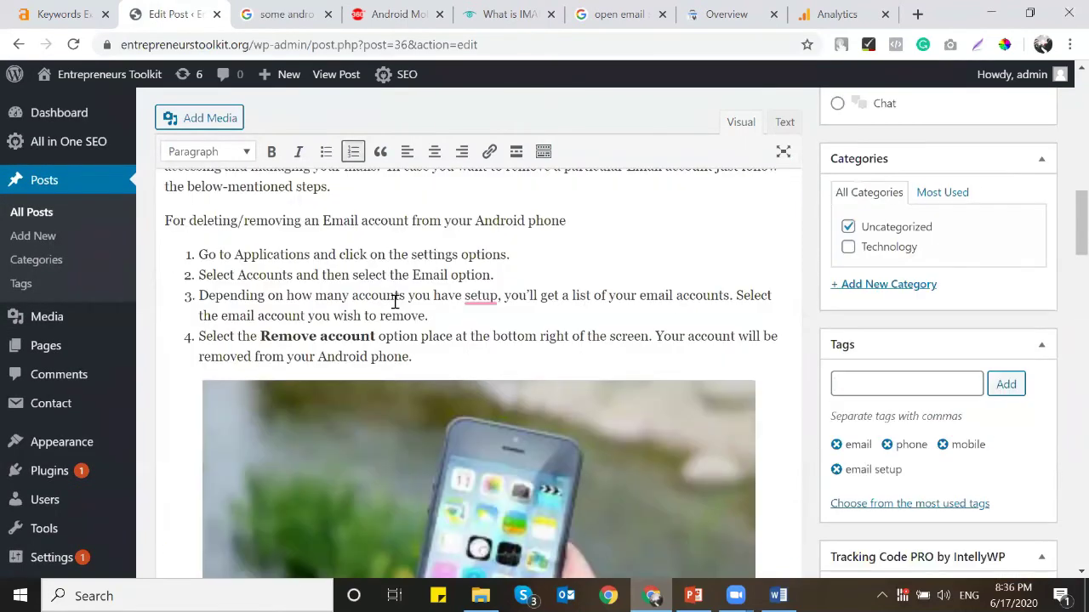
scroll(395, 302, up, 2)
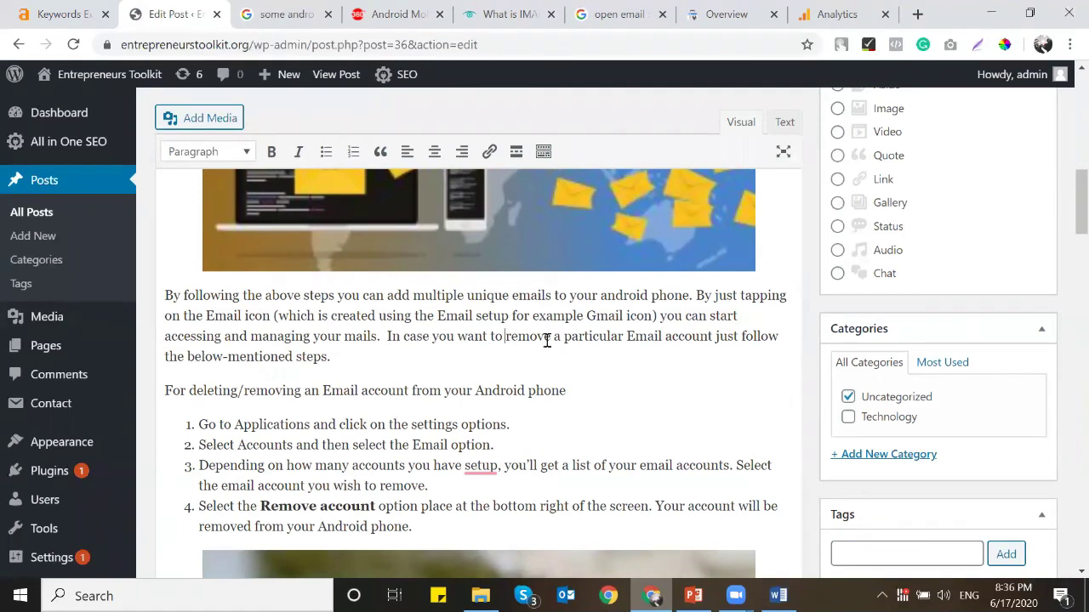
drag(547, 340, 695, 337)
right_click(583, 340)
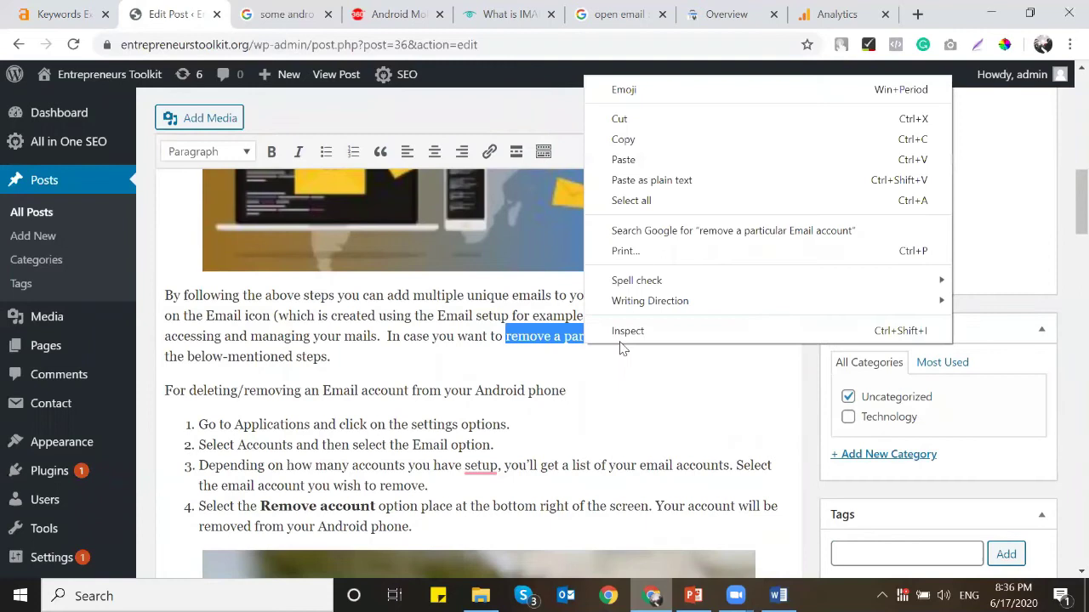
click(647, 228)
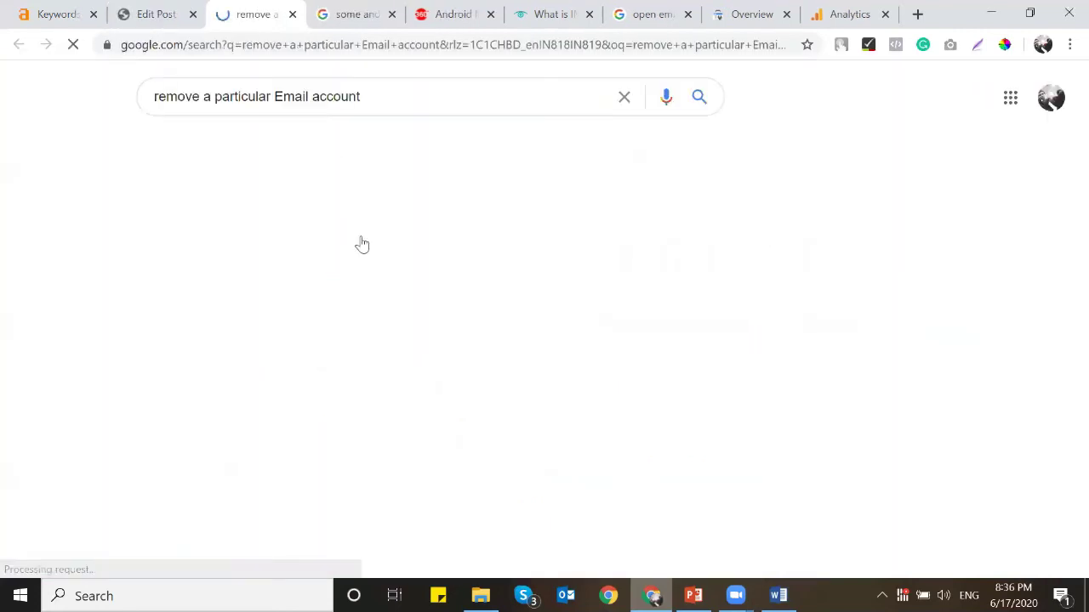
click(336, 11)
click(315, 44)
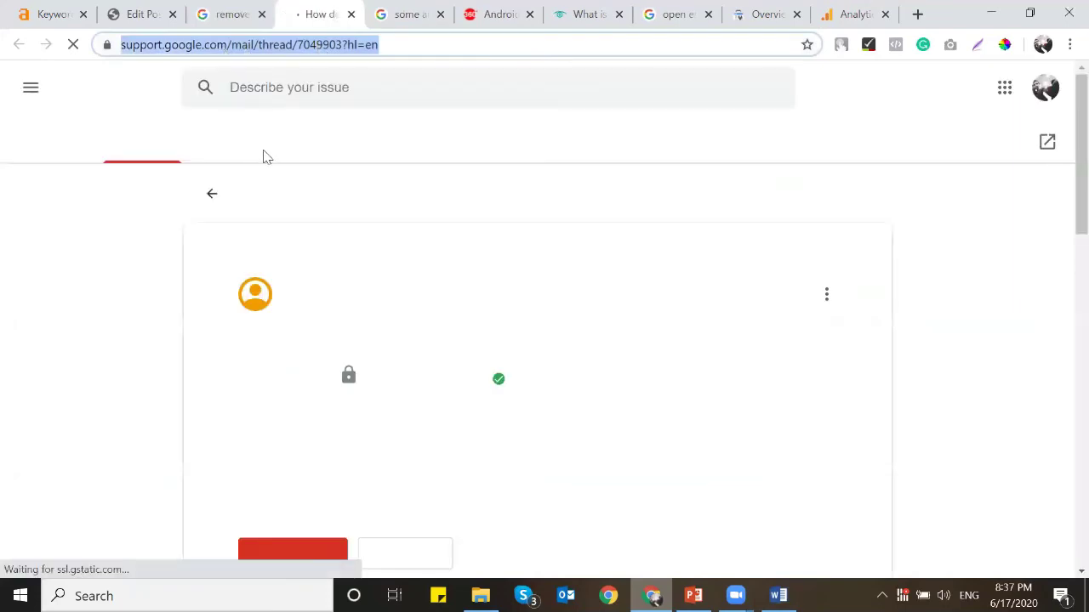
Step: Link "remove a particular Email account" to the copied support.google.com address, set to open in a new tab, and publish the post
key(ctrl+2)
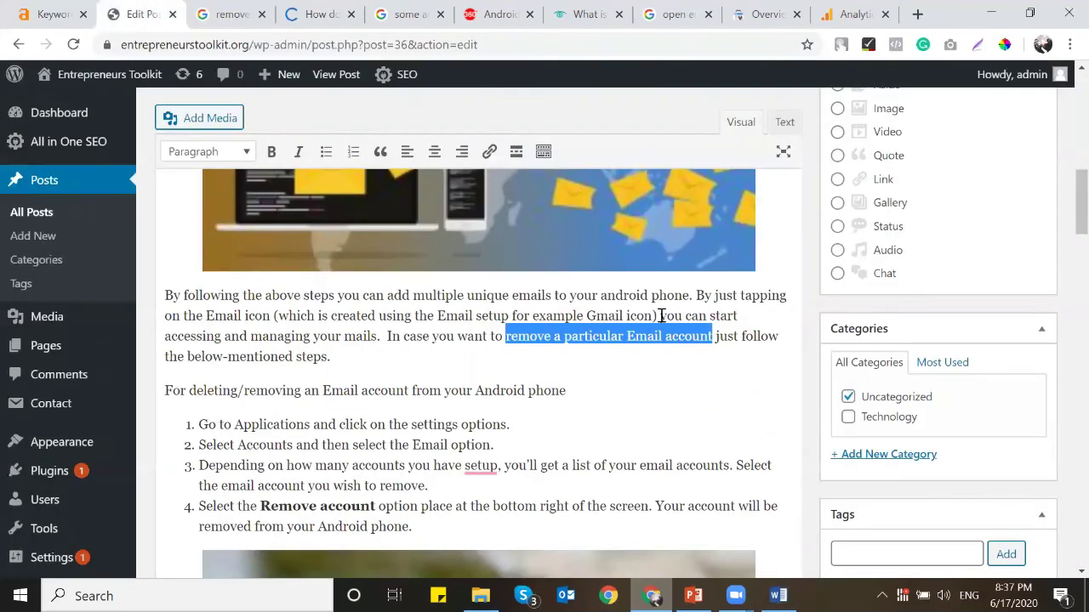
key(ctrl+k)
key(ctrl+v)
click(721, 367)
click(428, 255)
click(714, 525)
scroll(539, 389, up, 5)
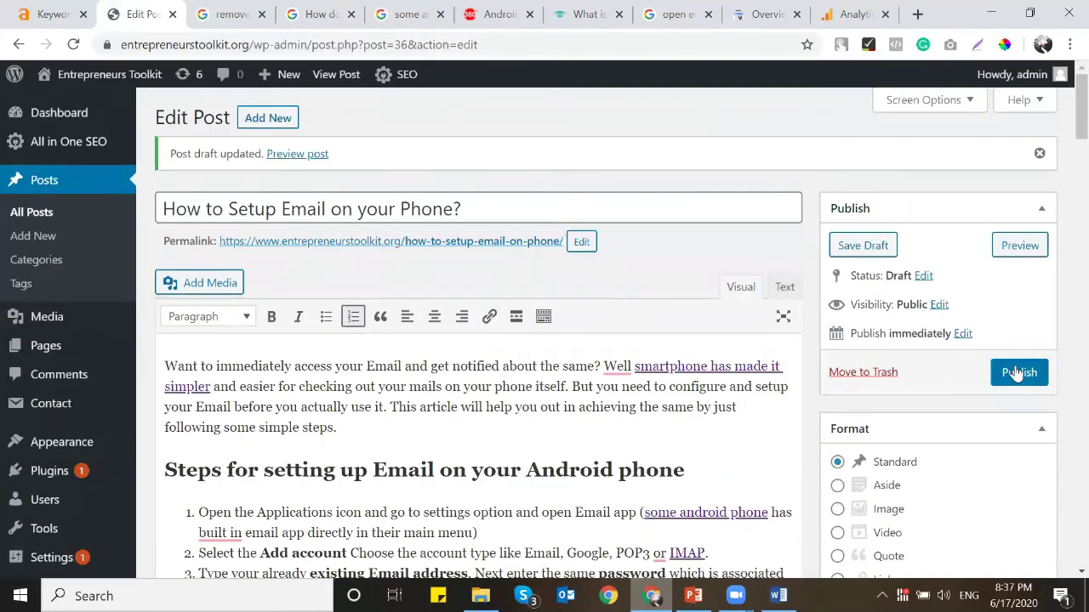
click(1017, 374)
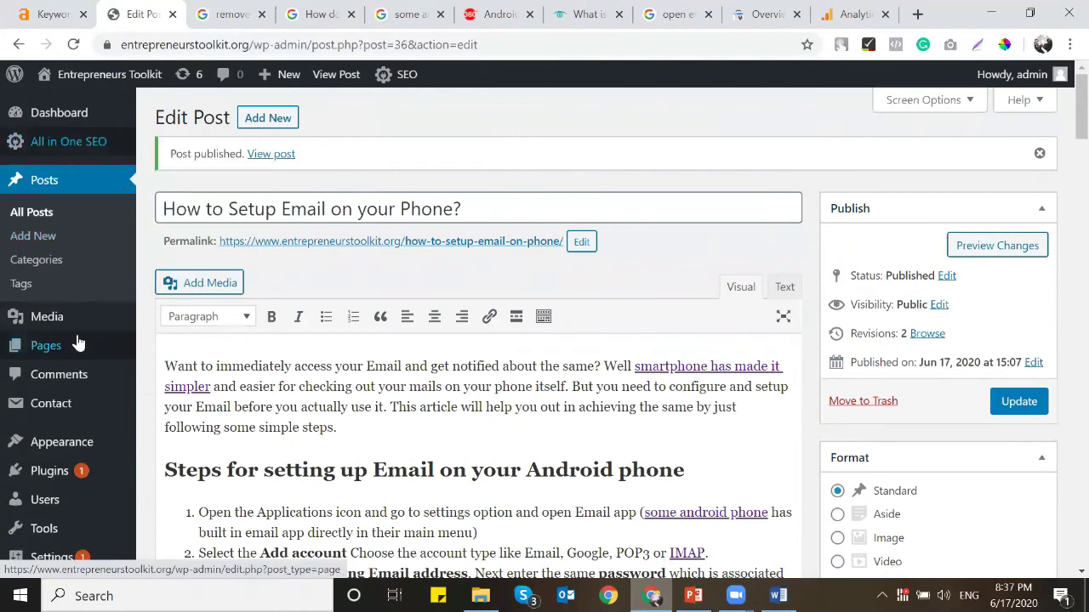
Step: Open the site's installed themes page
scroll(77, 343, down, 2)
mouse_move(94, 401)
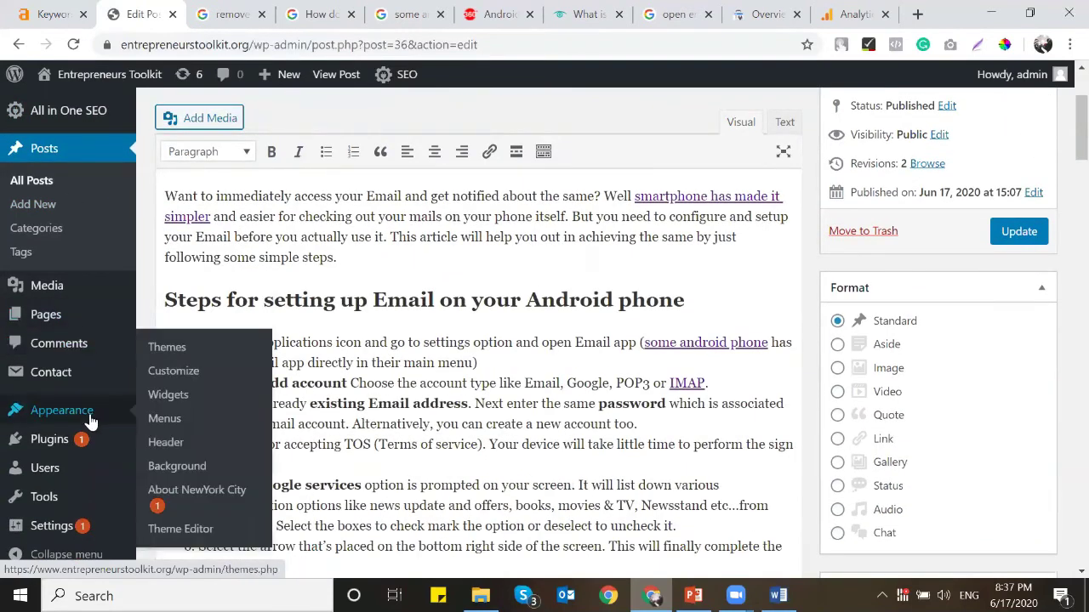
click(182, 348)
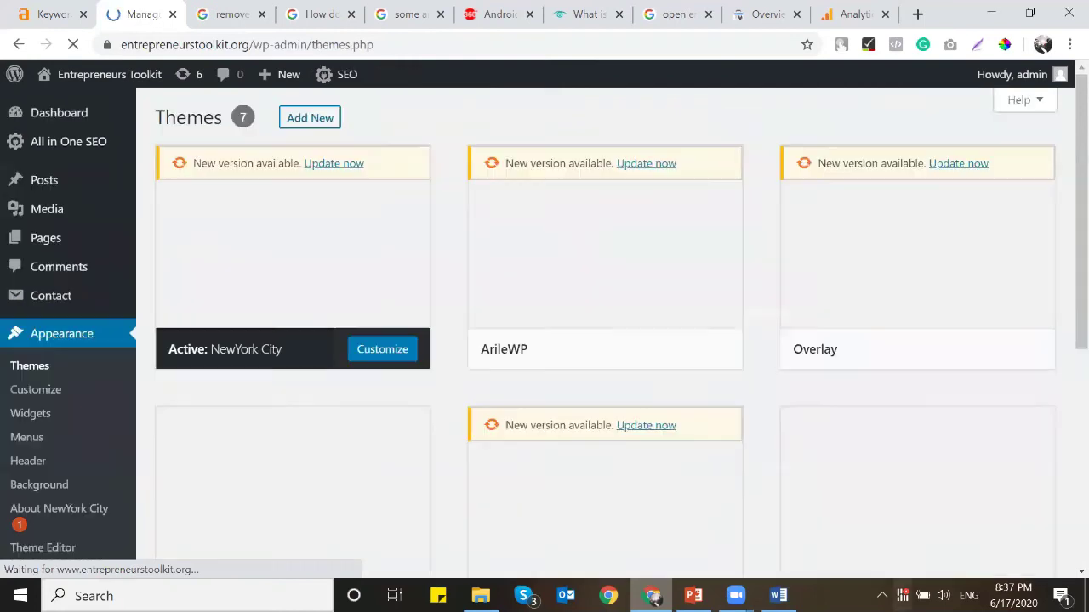
Step: Switch to Word, close the "How to Setup Email on your Phone" document and return to the browser
click(778, 595)
key(ctrl+a)
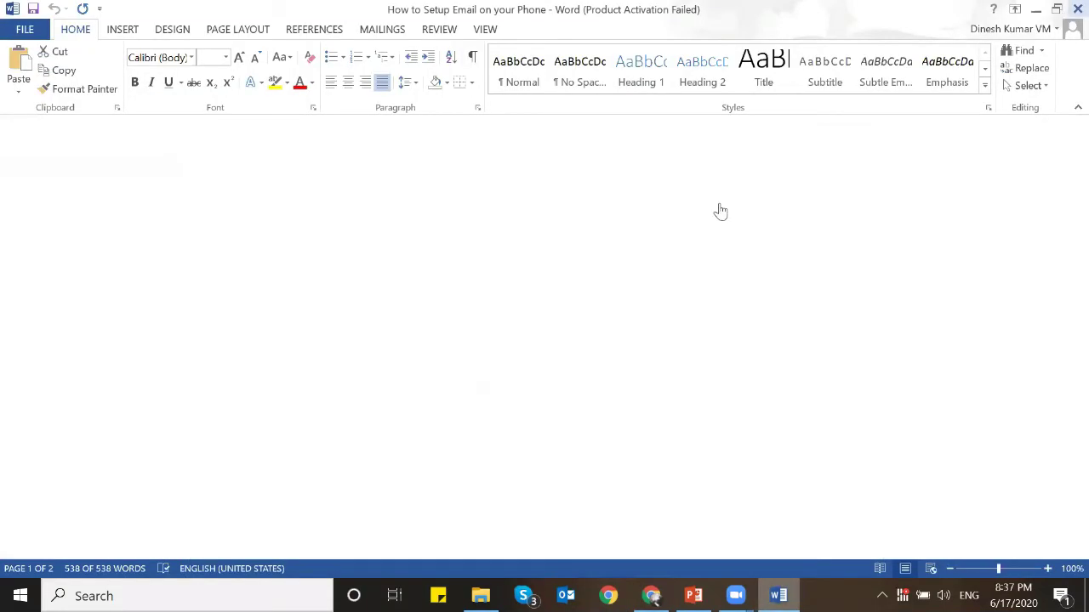
key(alt+Tab)
Step: Look through the installed themes and search them for "blog"
scroll(500, 334, down, 3)
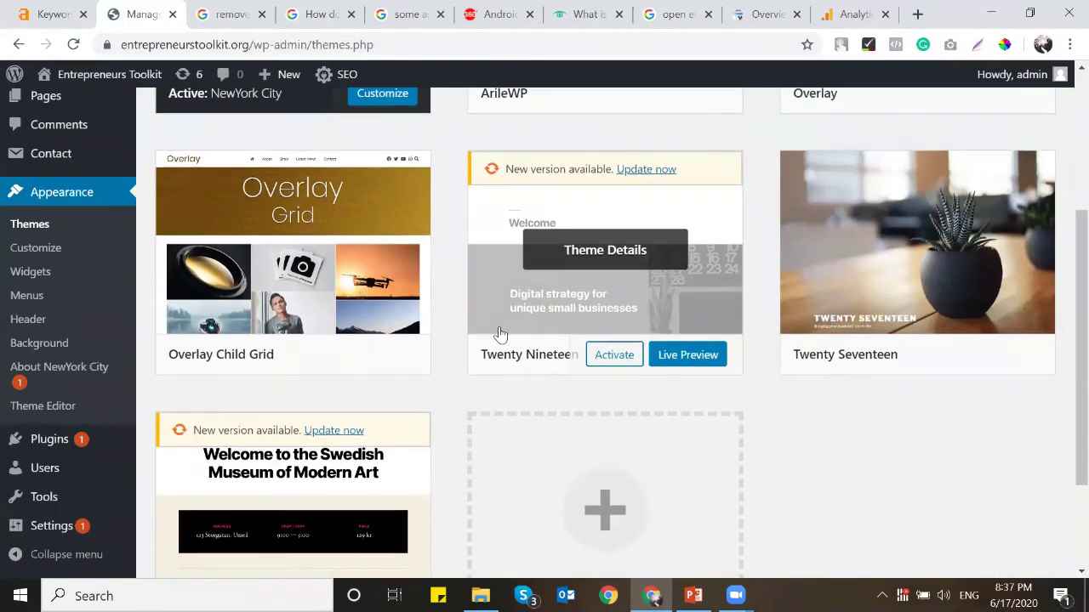
scroll(499, 333, down, 1)
scroll(498, 333, up, 5)
click(502, 118)
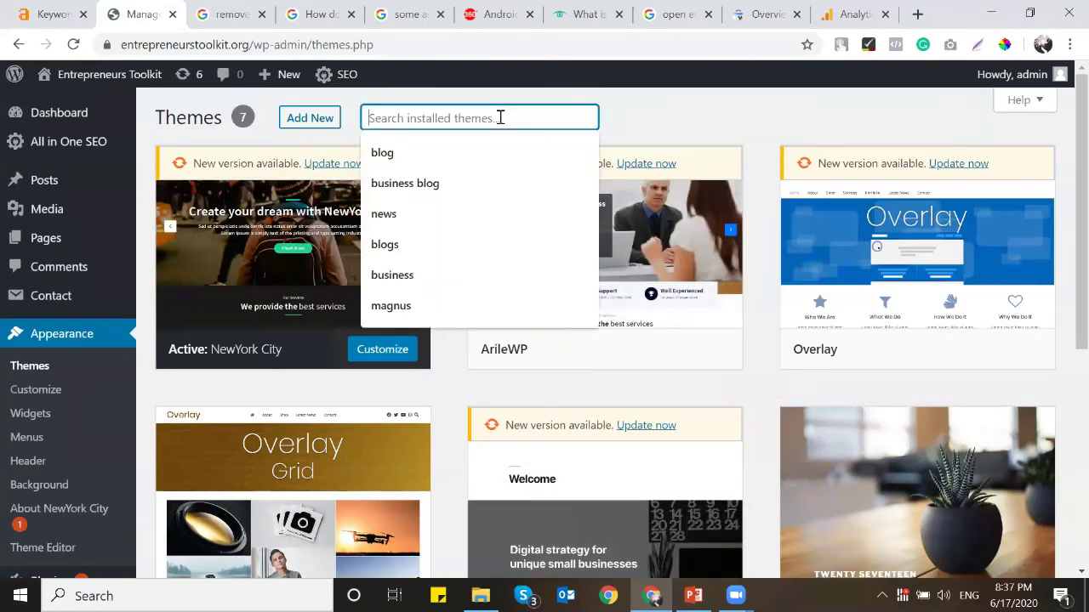
key(Down)
key(Return)
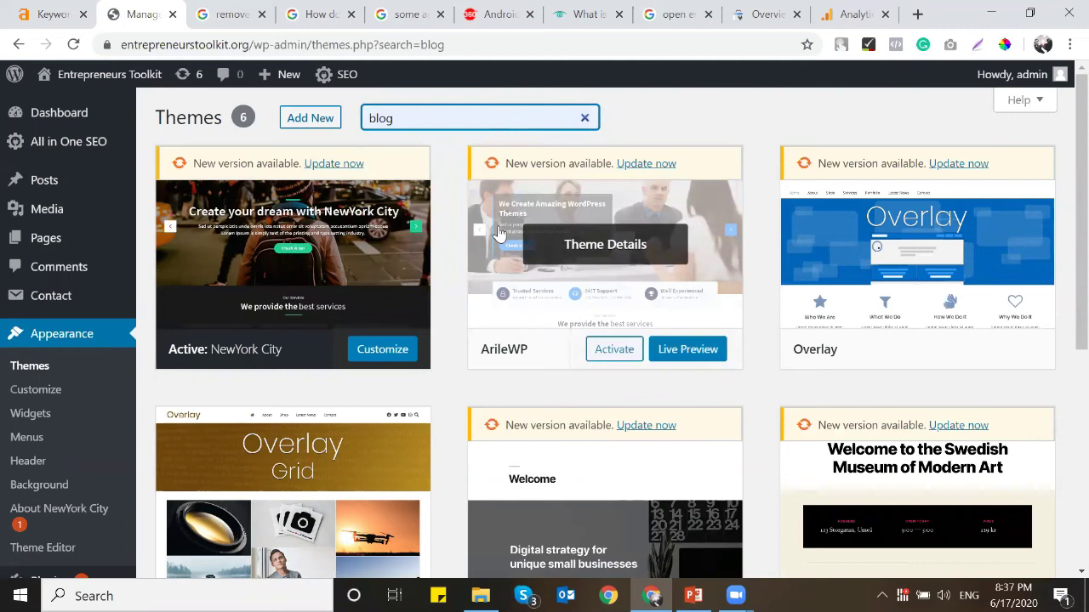
scroll(304, 158, down, 1)
scroll(311, 119, up, 1)
Step: Open the page for adding new themes and browse the featured and popular themes
click(312, 119)
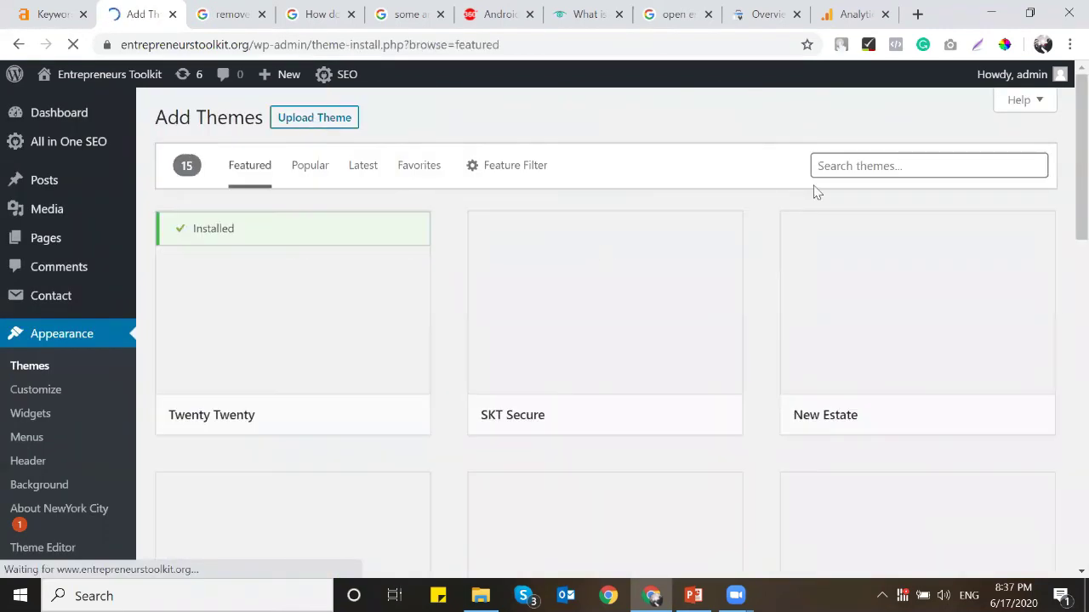
scroll(777, 226, down, 3)
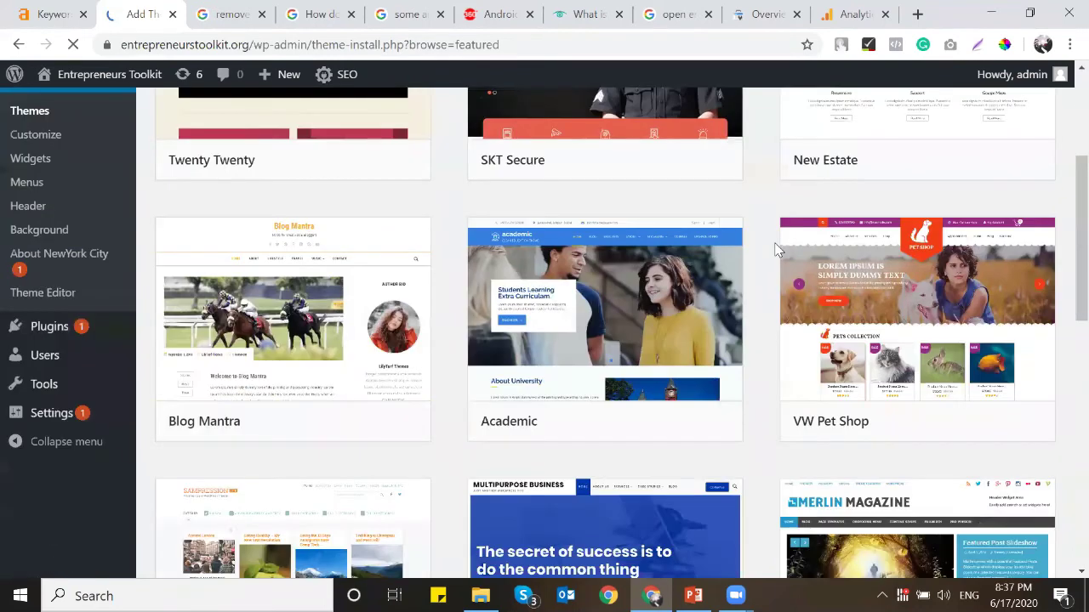
scroll(776, 250, down, 3)
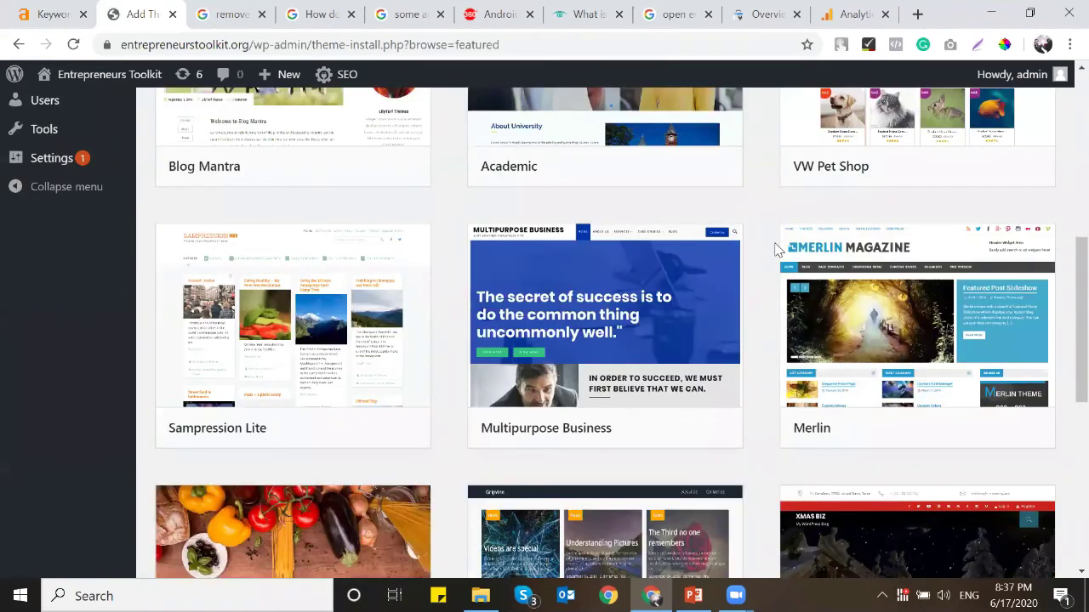
scroll(776, 250, down, 3)
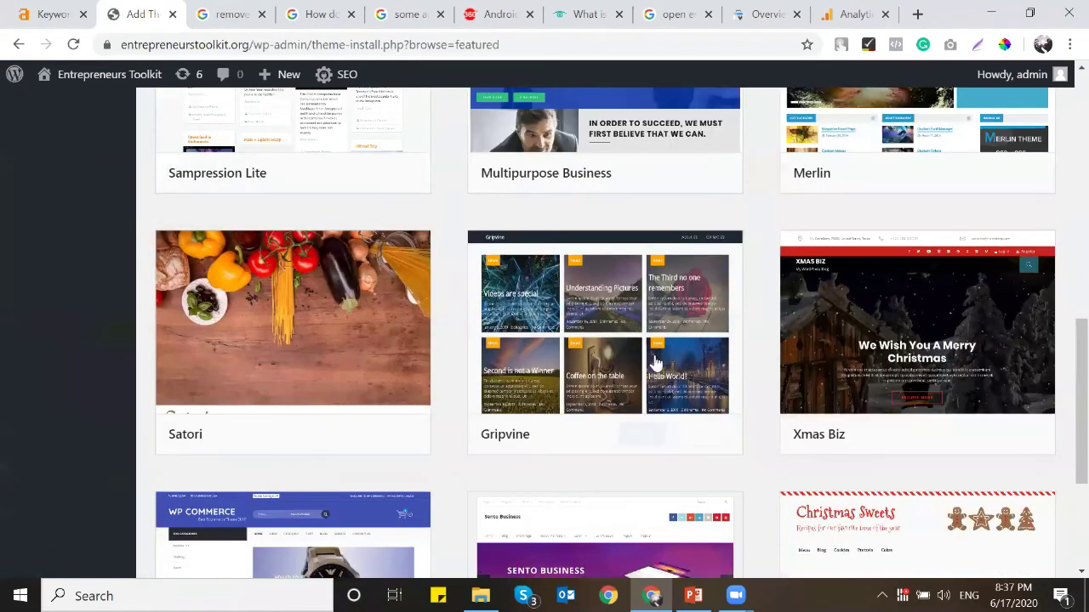
mouse_move(641, 432)
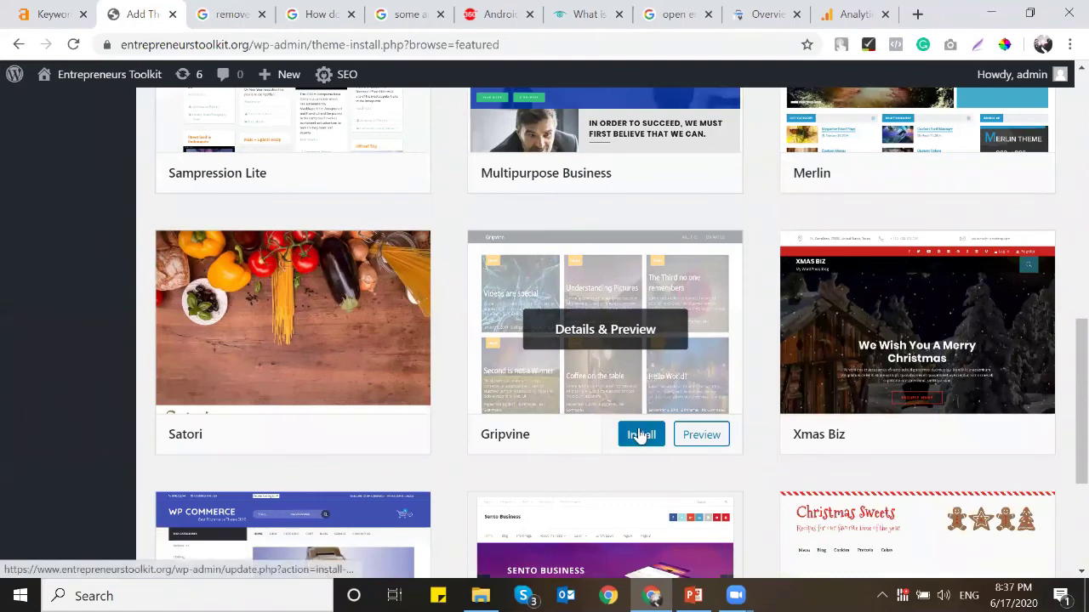
scroll(639, 435, down, 3)
scroll(623, 384, up, 1)
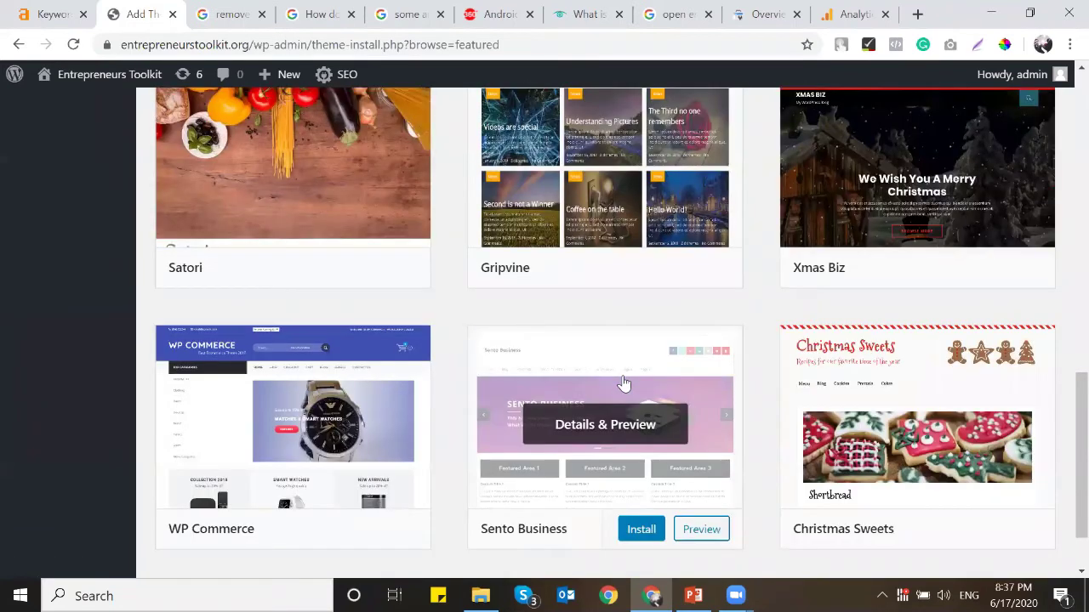
scroll(624, 383, up, 1)
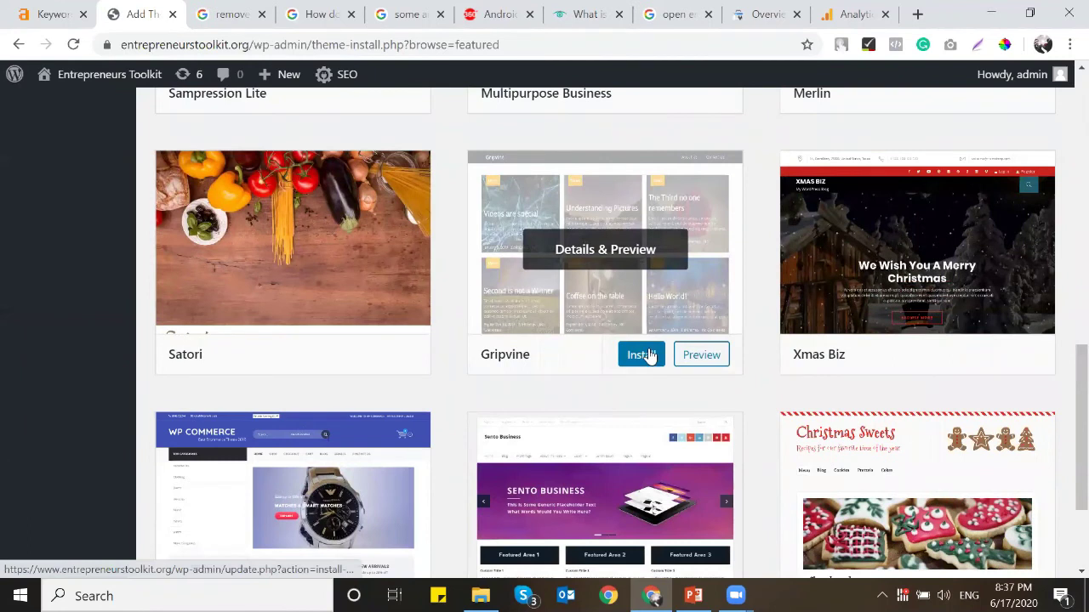
scroll(648, 355, up, 10)
scroll(648, 355, up, 2)
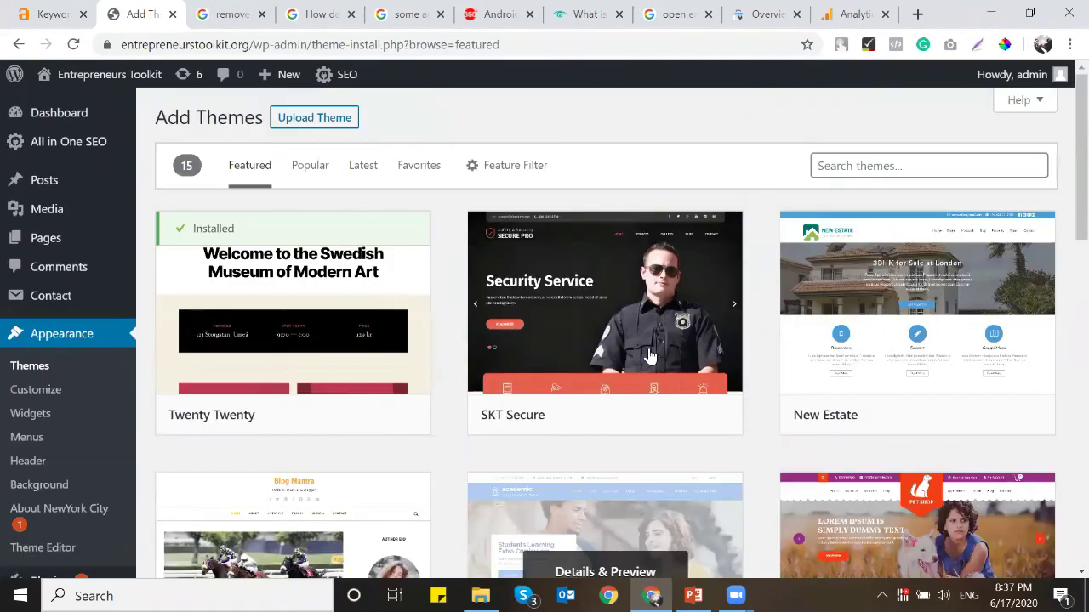
click(315, 167)
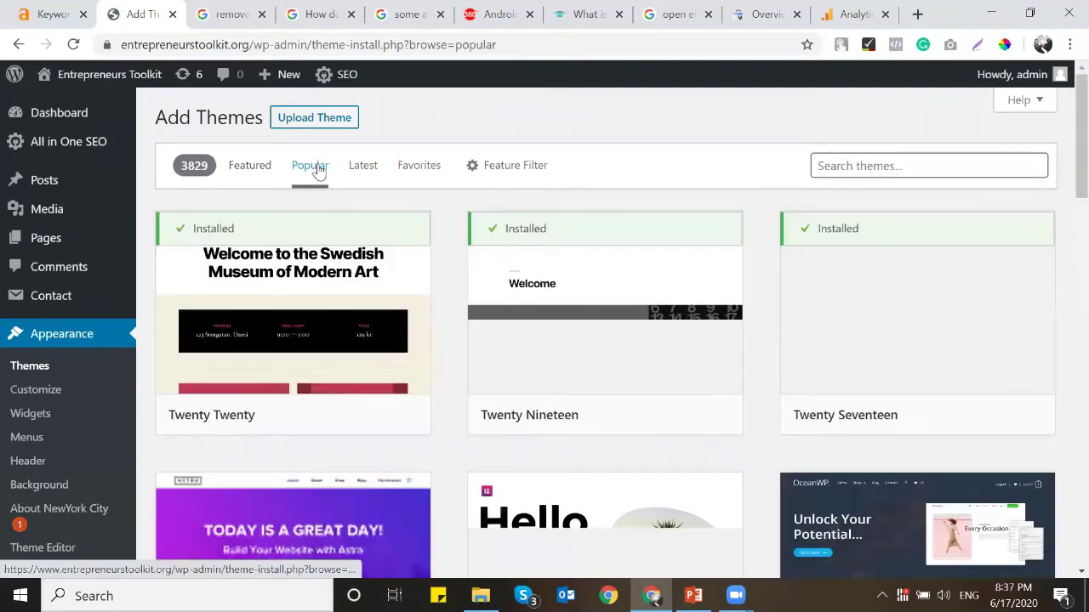
scroll(390, 228, down, 1)
scroll(627, 236, up, 1)
Step: Search the available themes for "blog", then install and activate the BusinessBlogs theme
click(841, 162)
text(bl)
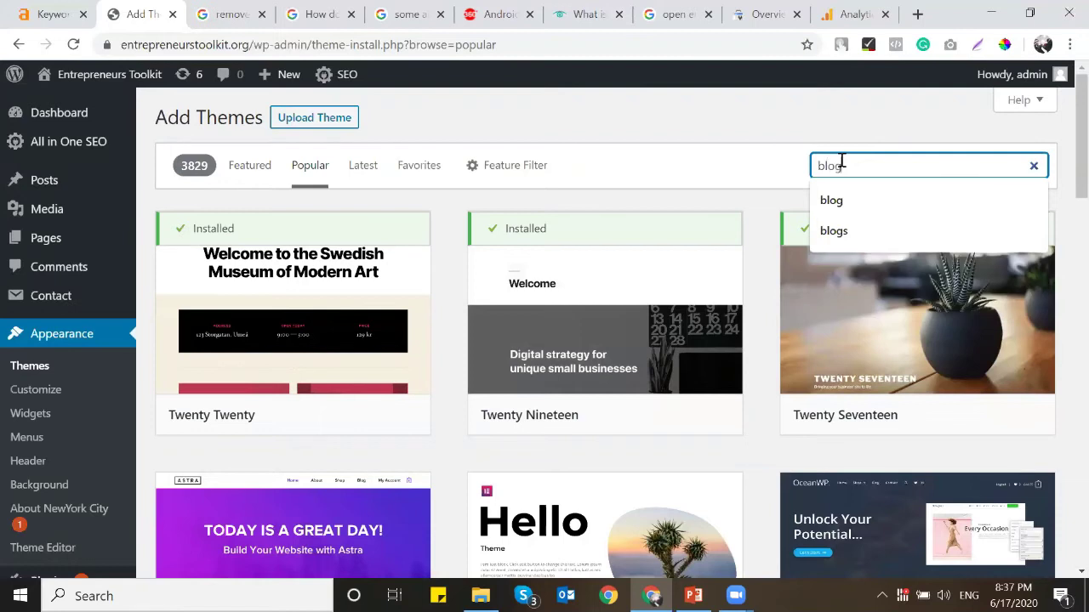
text(og)
key(Return)
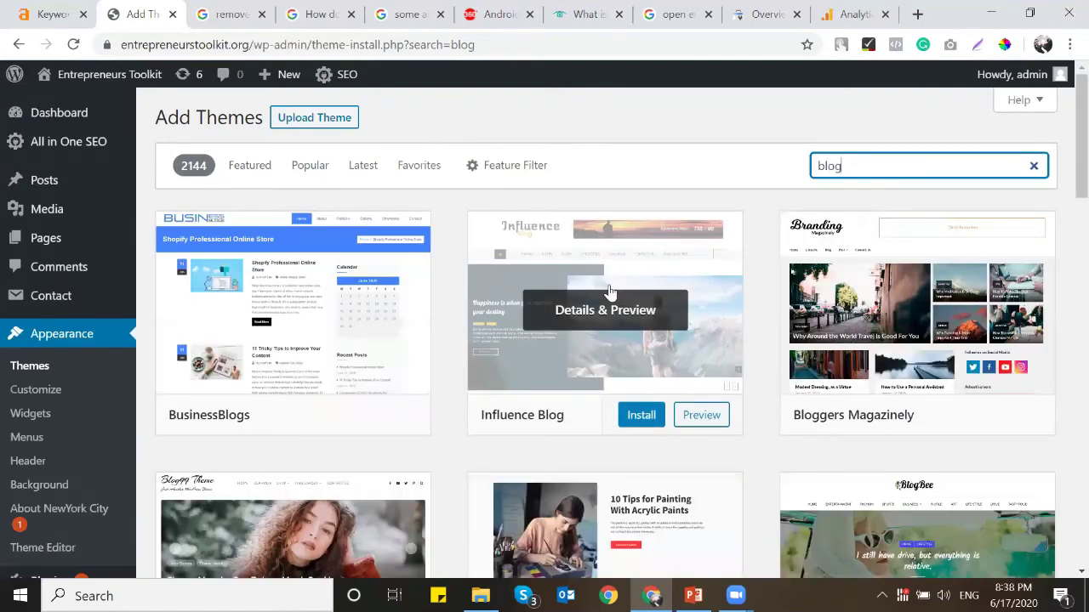
click(333, 420)
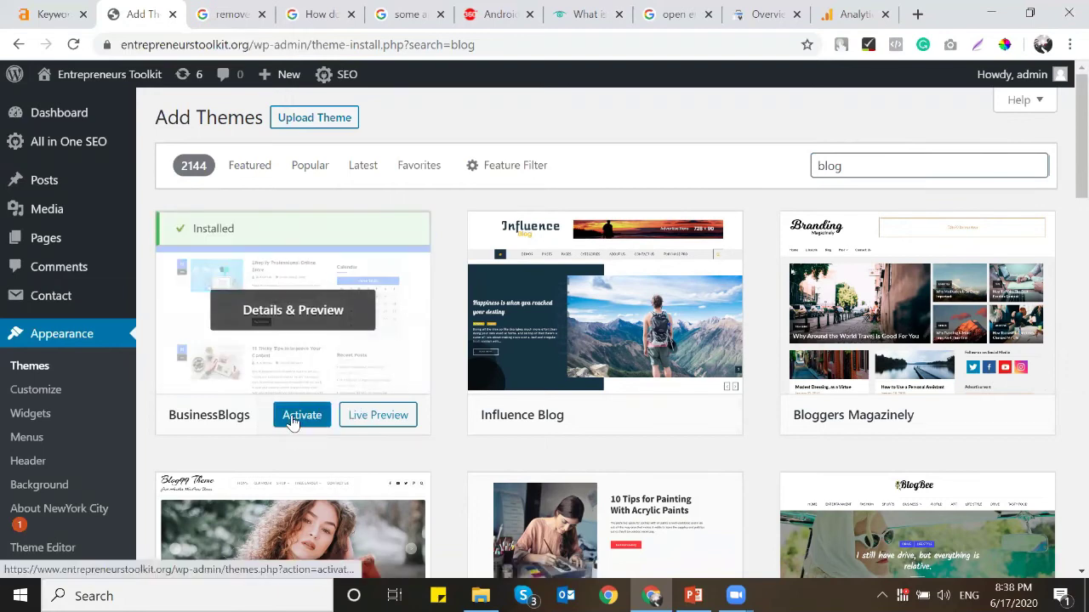
click(294, 420)
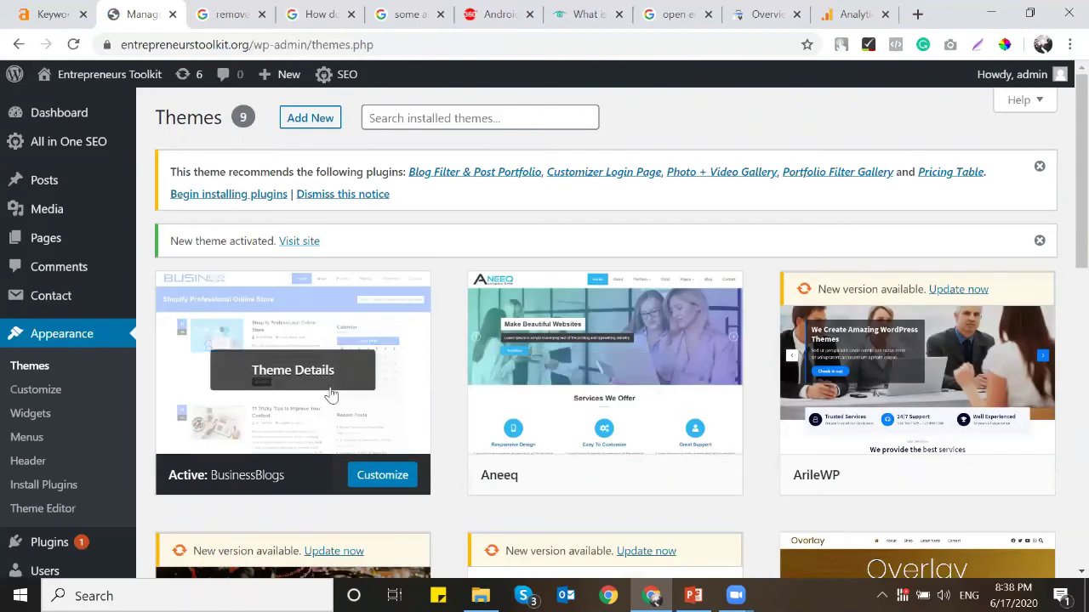
Step: Open the live site in a new tab and examine its homepage layout, post list, sidebar and menu under the new theme
mouse_move(109, 74)
middle_click(119, 103)
click(198, 10)
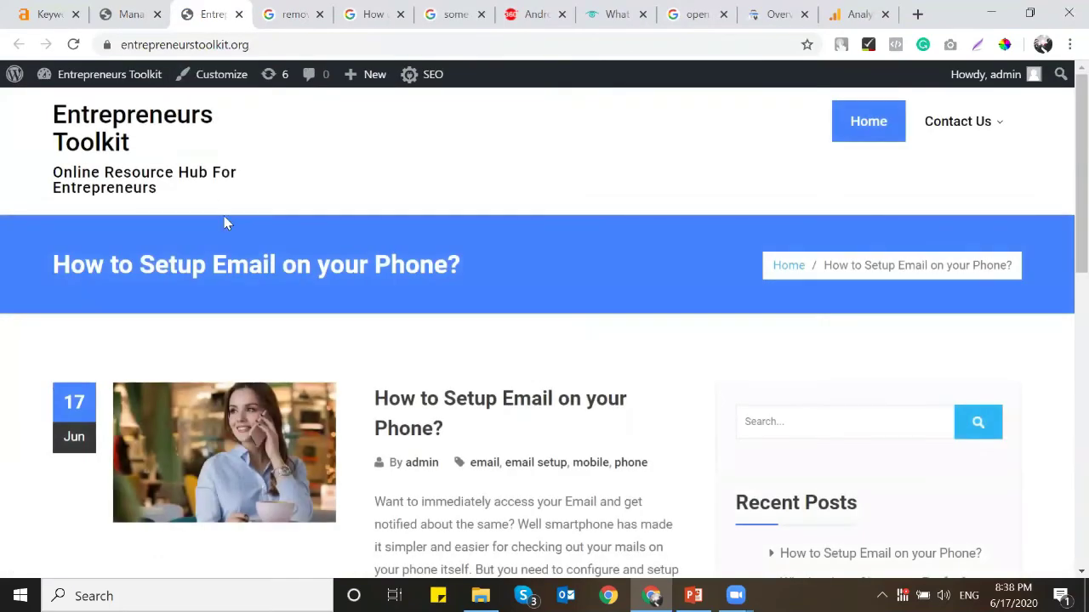
scroll(225, 223, down, 6)
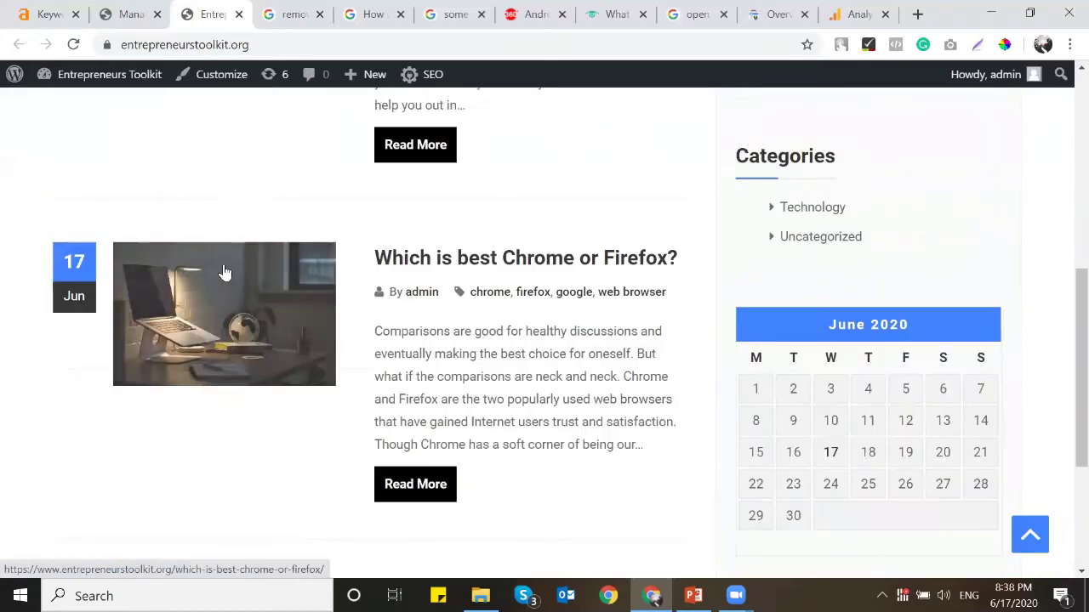
scroll(261, 326, down, 3)
scroll(262, 328, up, 9)
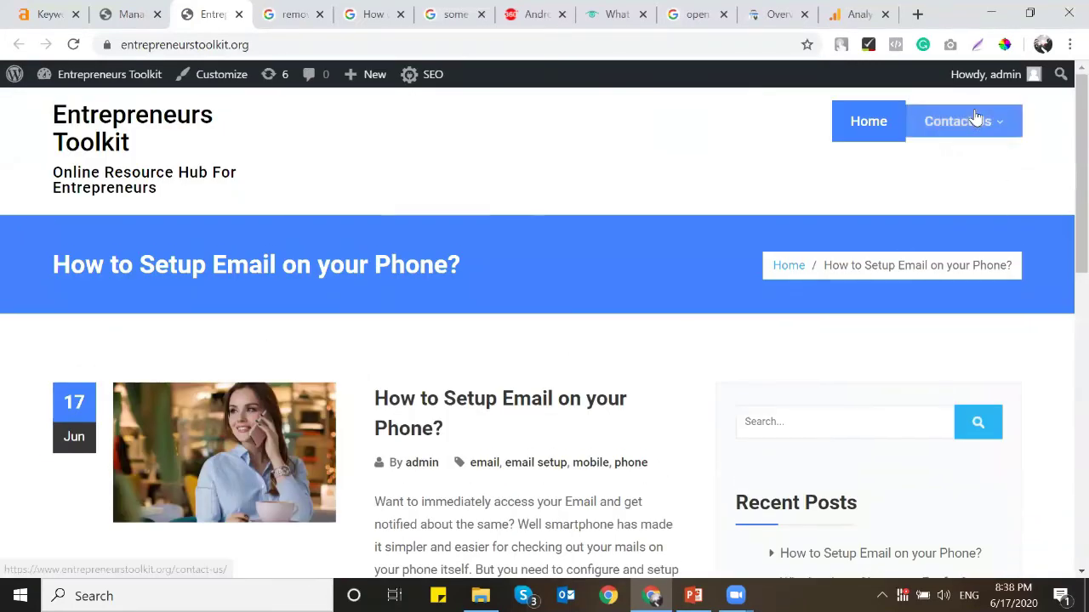
scroll(413, 319, down, 3)
scroll(436, 283, up, 1)
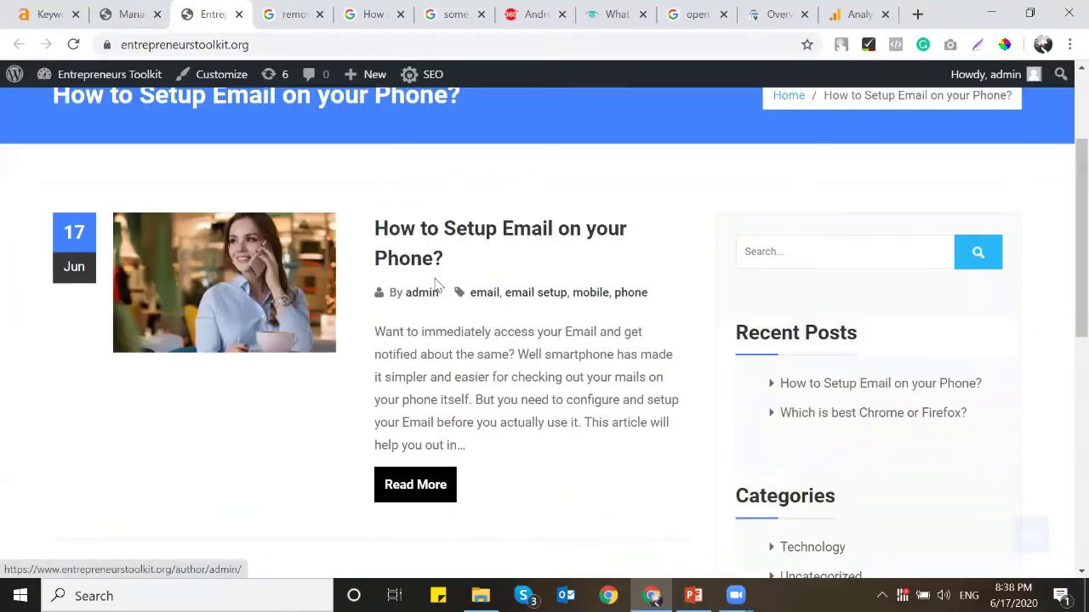
Step: Open the post "How to Setup Email on your Phone?" on the live site and look through its content under the new theme
click(418, 263)
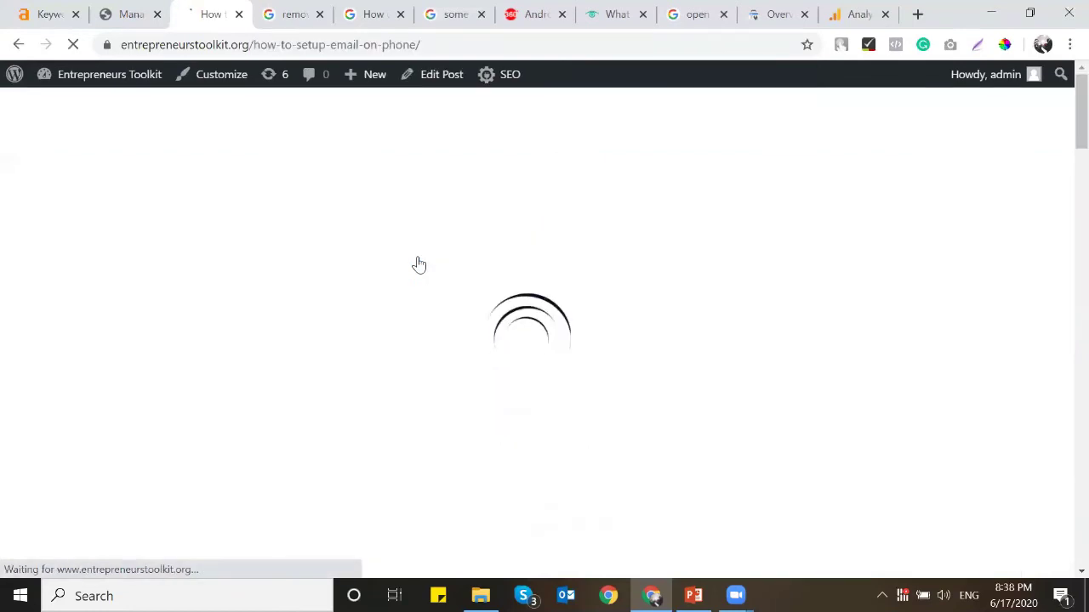
scroll(418, 264, down, 5)
scroll(419, 265, down, 10)
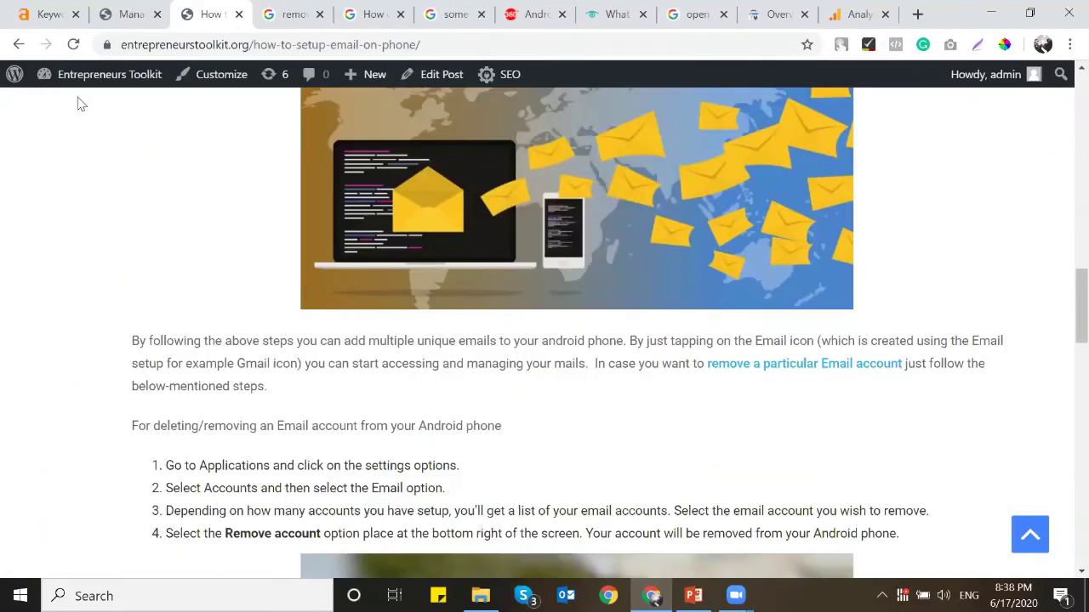
Step: Go to the site's dashboard, view the widget settings, and open the theme customizer
mouse_move(93, 77)
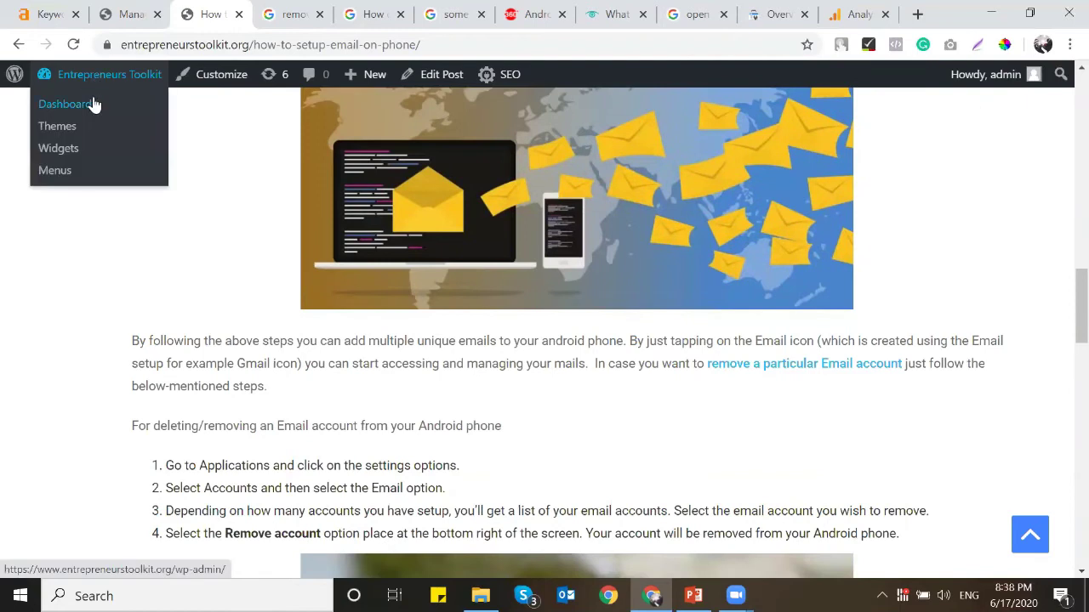
click(93, 100)
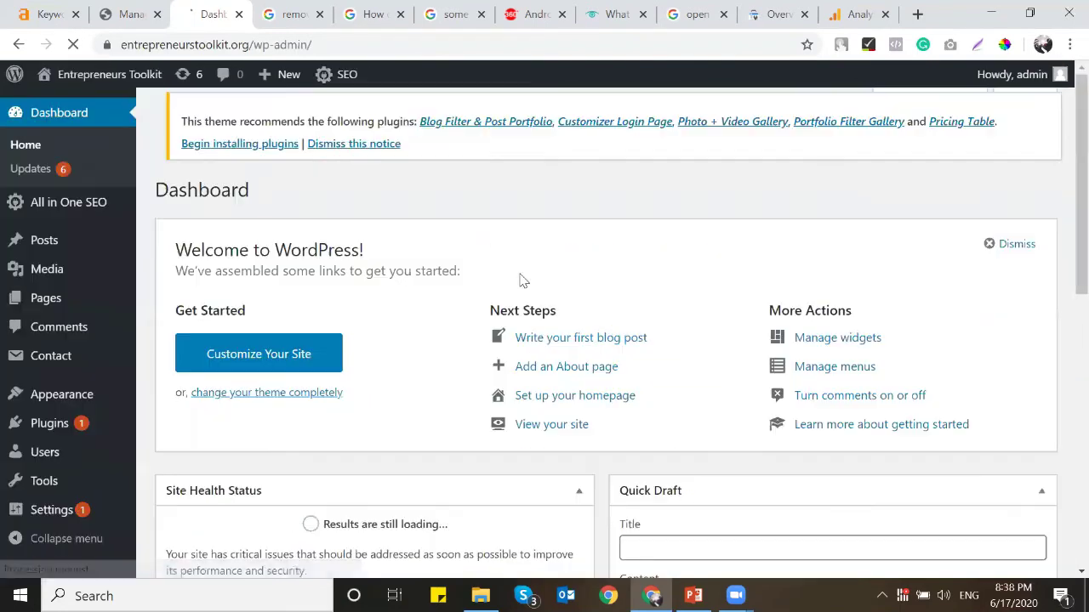
mouse_move(73, 391)
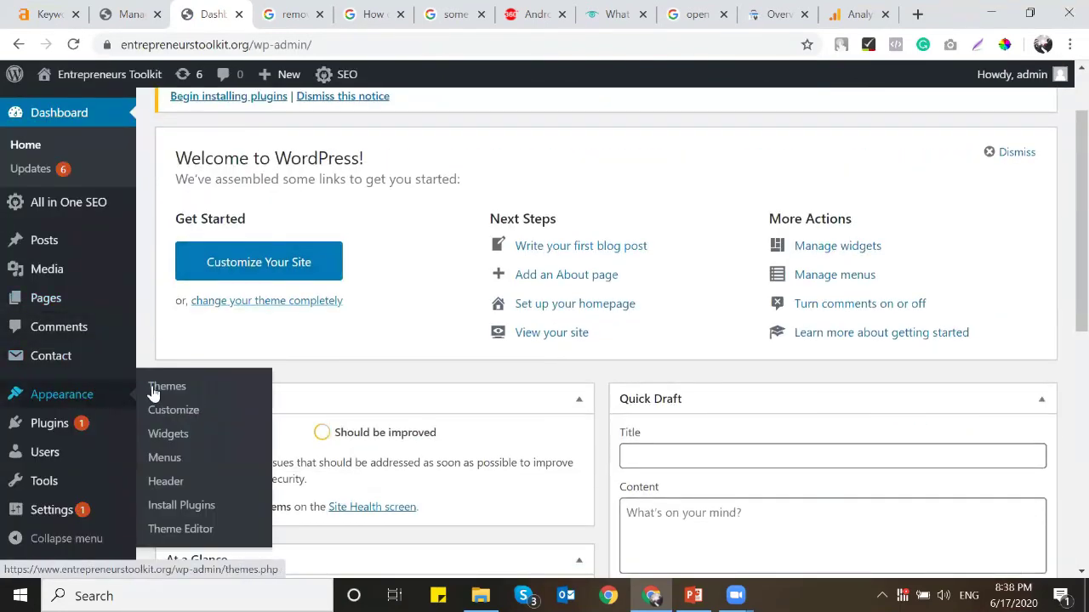
click(173, 438)
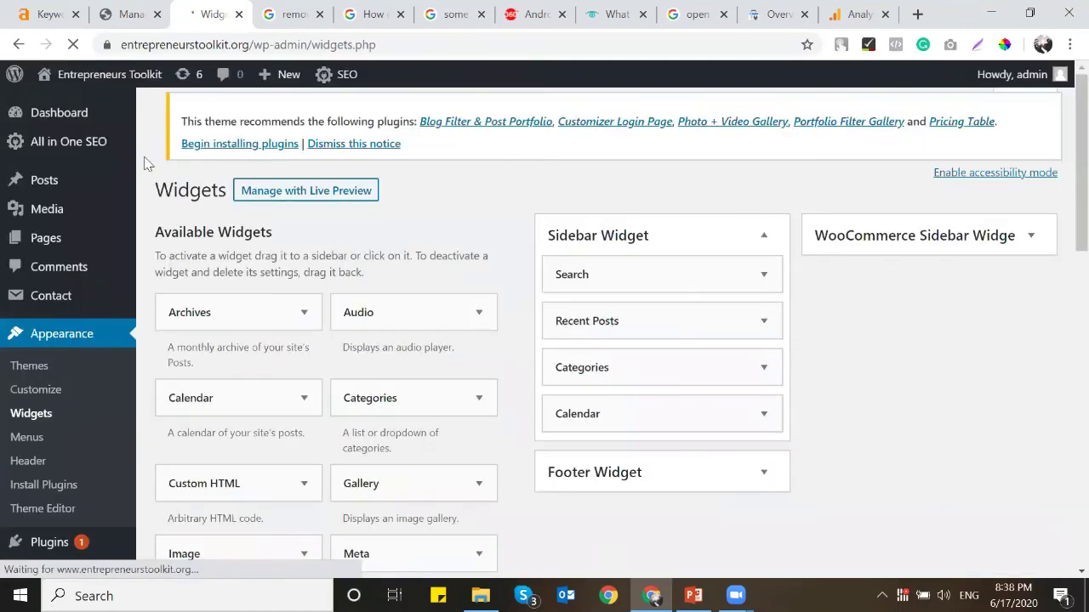
click(132, 388)
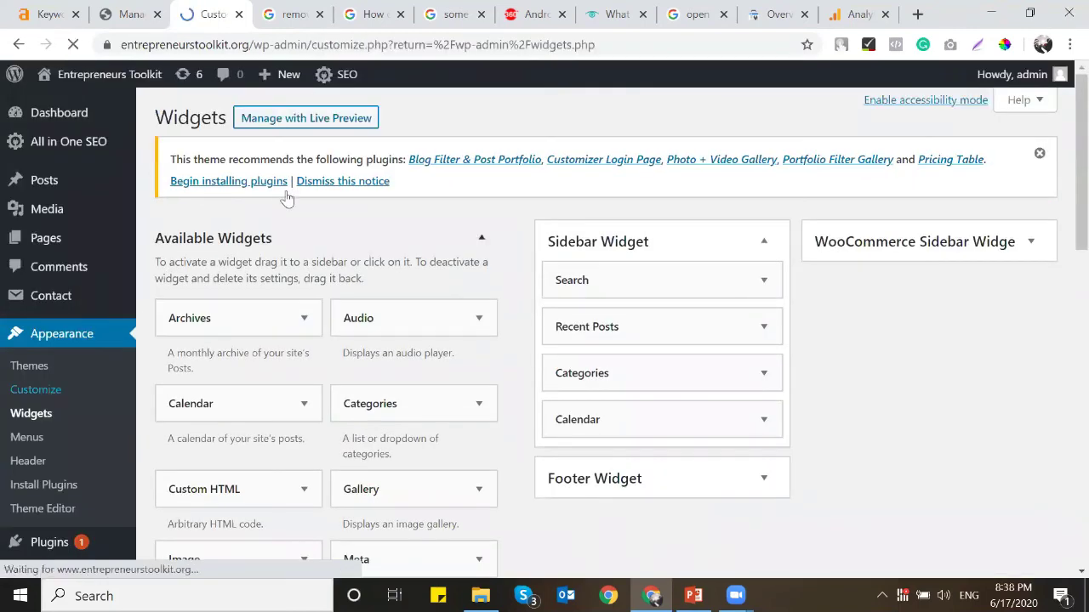
Step: Close the three leftover Google search tabs beside the customizer tab
click(319, 14)
click(320, 15)
click(320, 14)
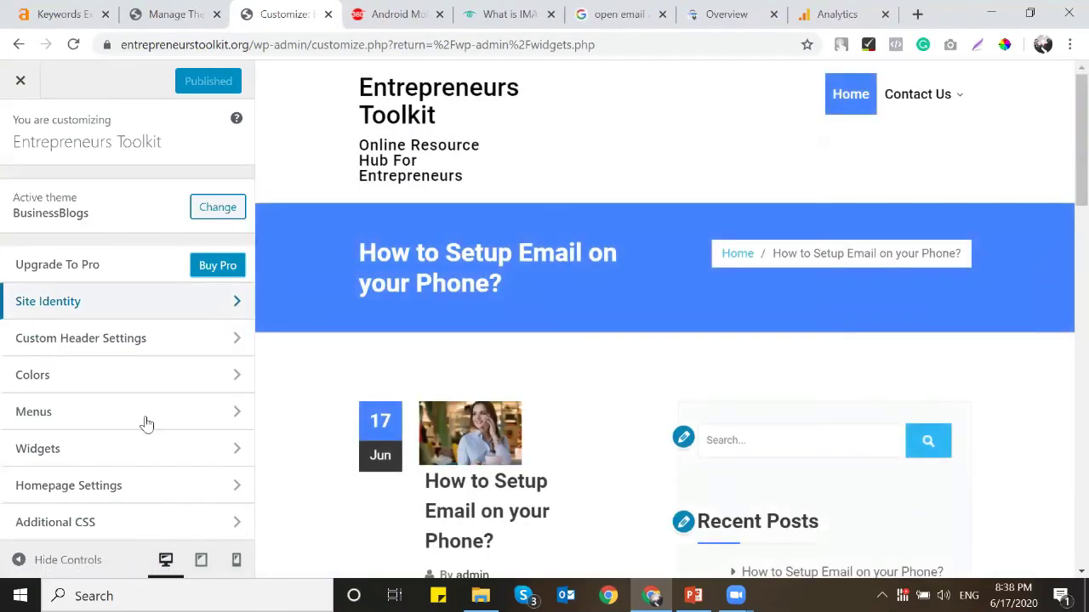
Step: Examine the Sidebar Widget area in the customizer, including the Search widget's options and the sidebar in the preview
click(139, 448)
click(167, 309)
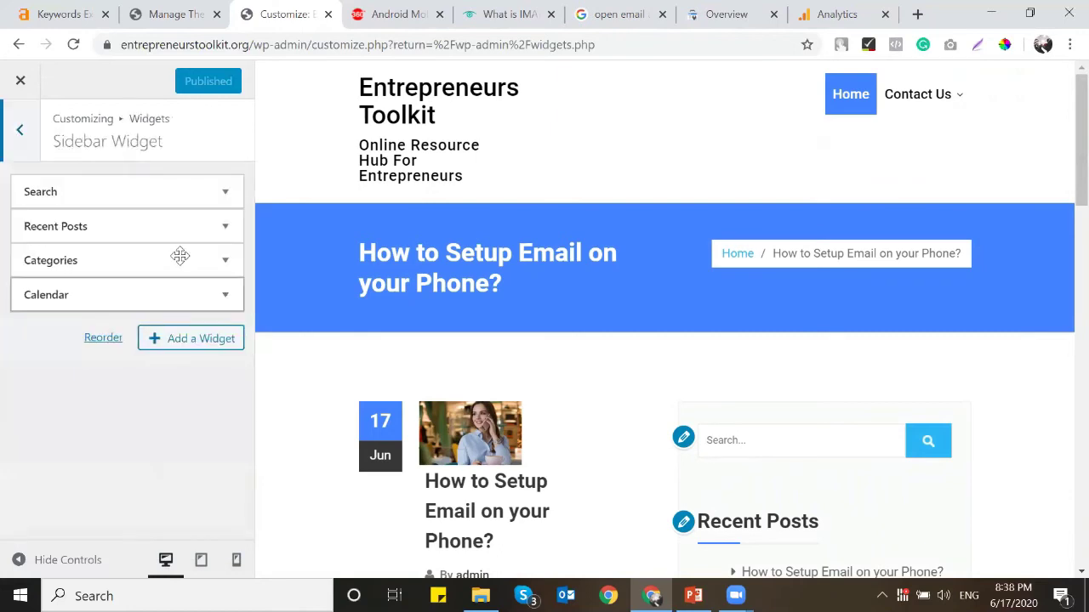
click(226, 191)
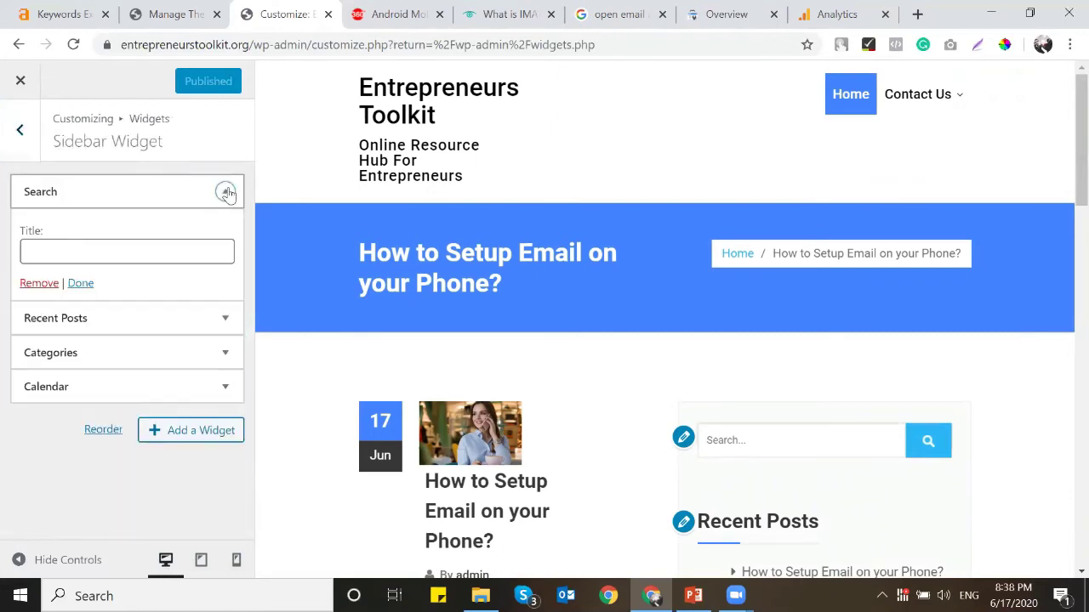
click(226, 191)
scroll(787, 340, down, 5)
scroll(784, 340, down, 5)
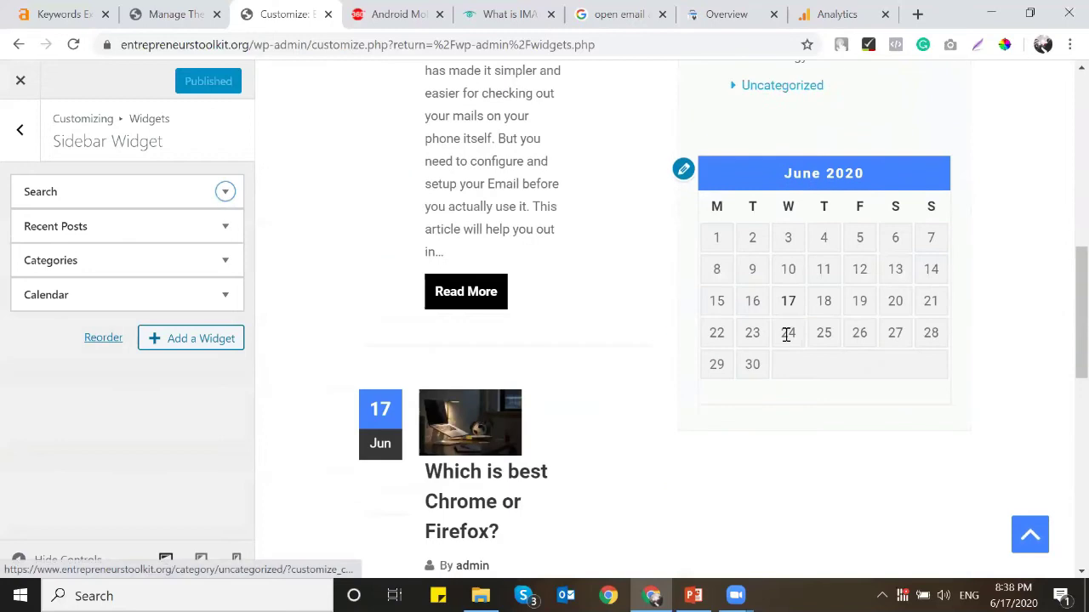
click(19, 130)
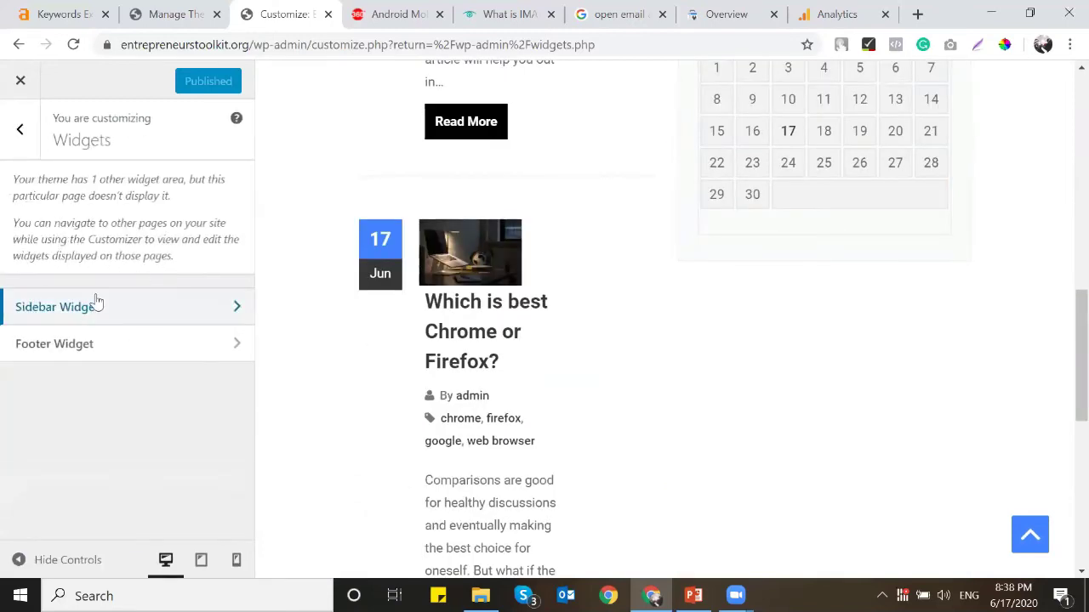
click(20, 130)
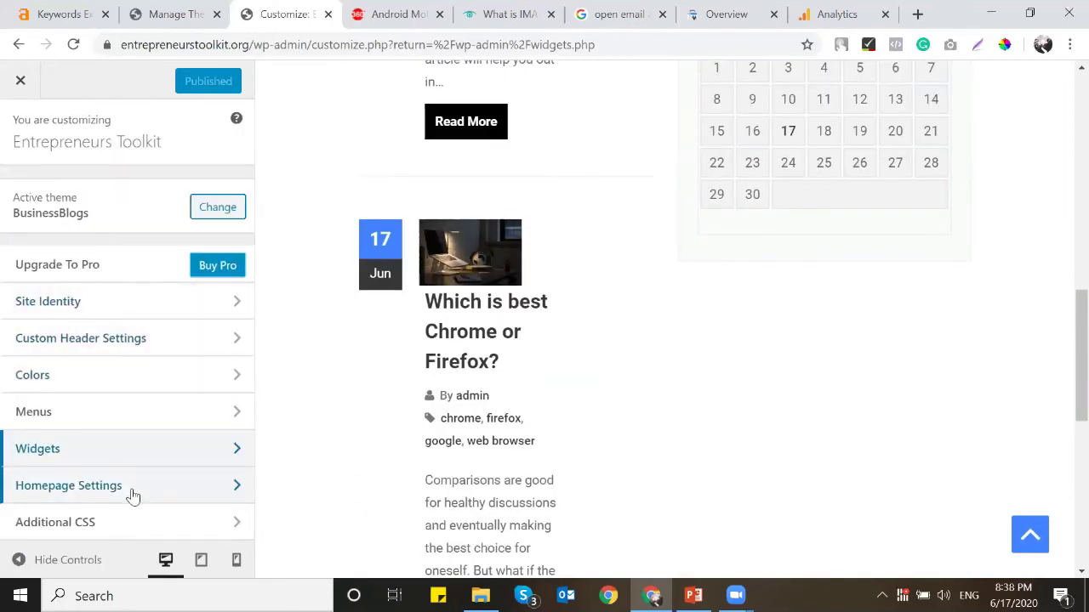
Step: Look through the custom header, homepage, site identity and widget settings in the customizer
click(160, 345)
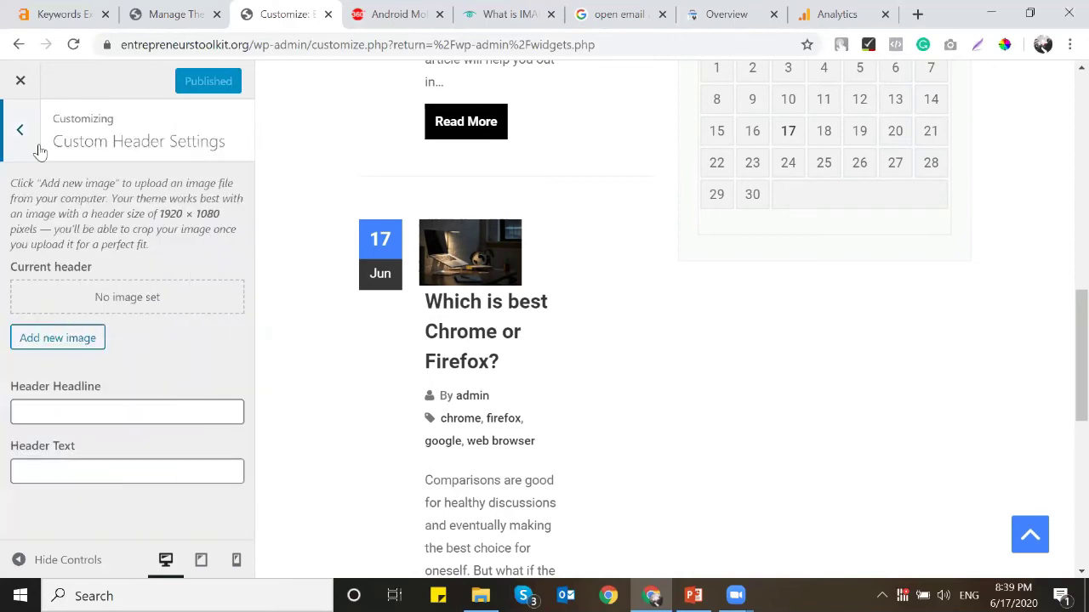
click(21, 132)
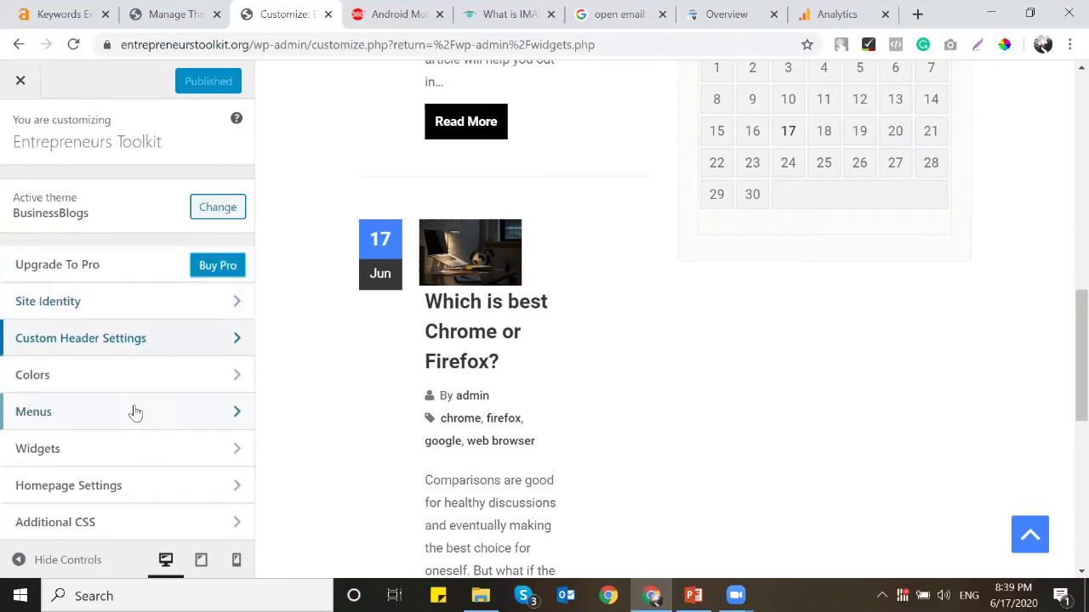
click(142, 487)
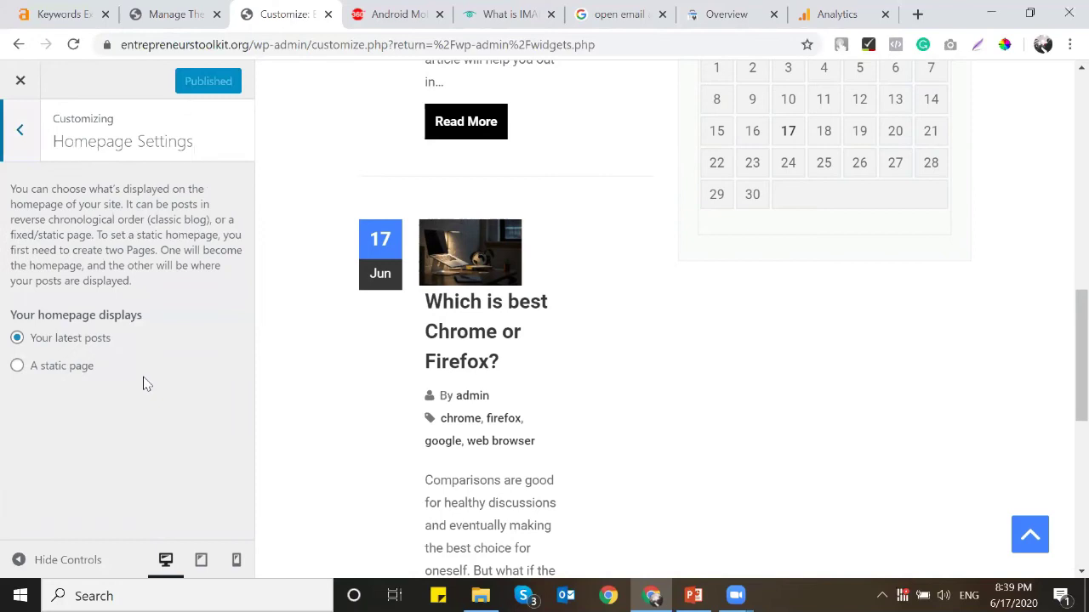
click(16, 132)
click(108, 304)
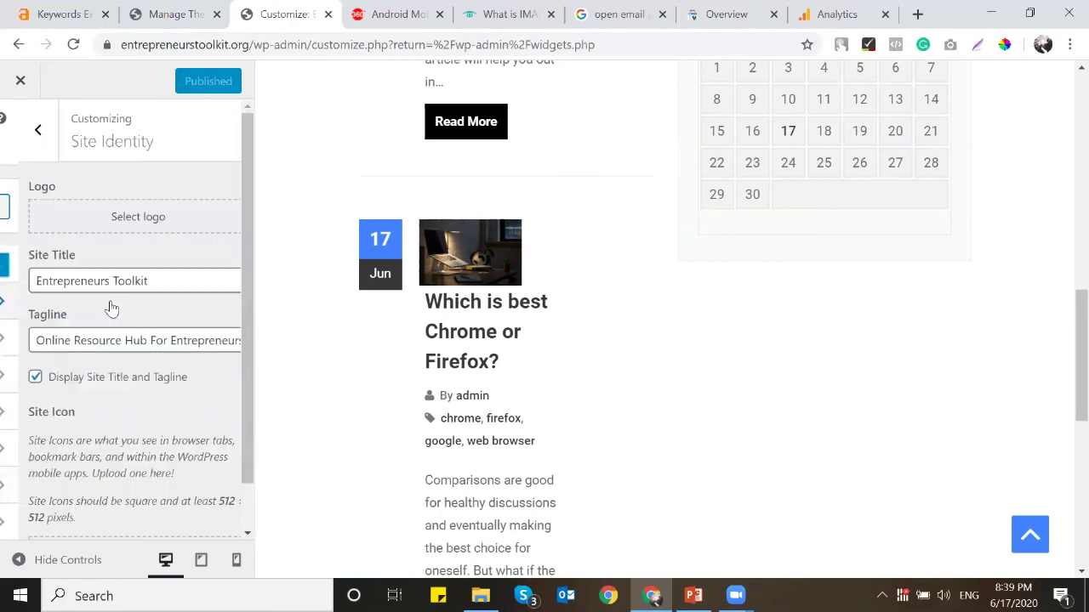
scroll(107, 236, down, 2)
scroll(29, 115, up, 2)
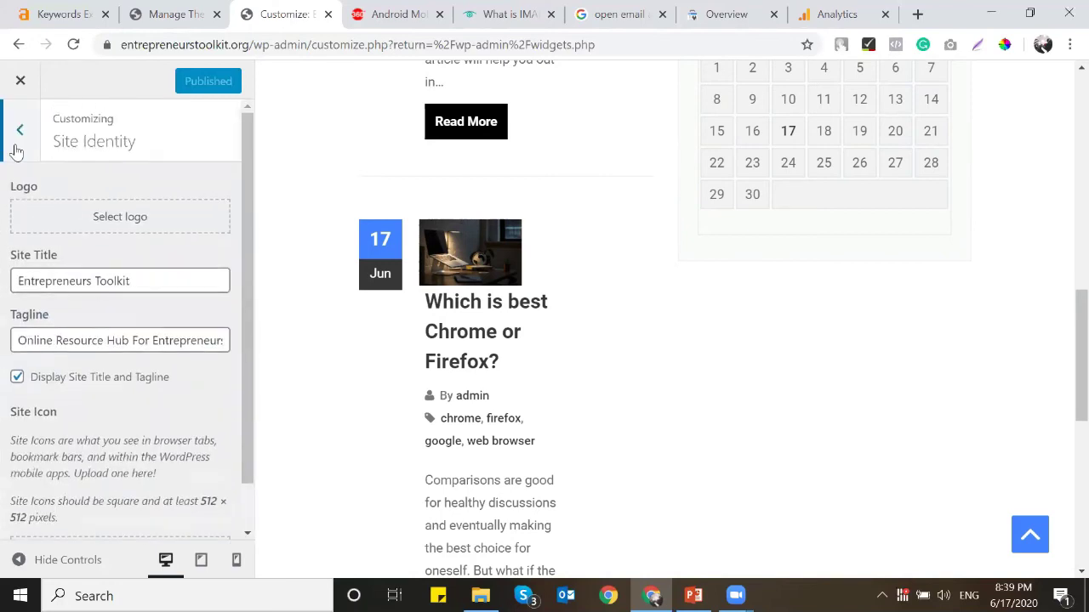
click(18, 136)
click(138, 337)
click(17, 119)
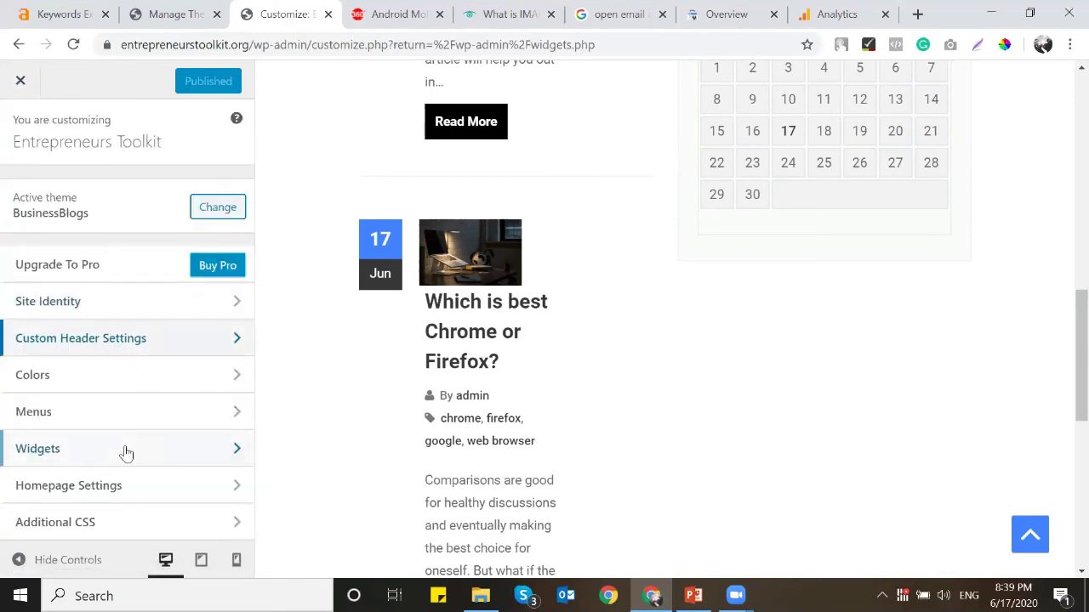
click(126, 452)
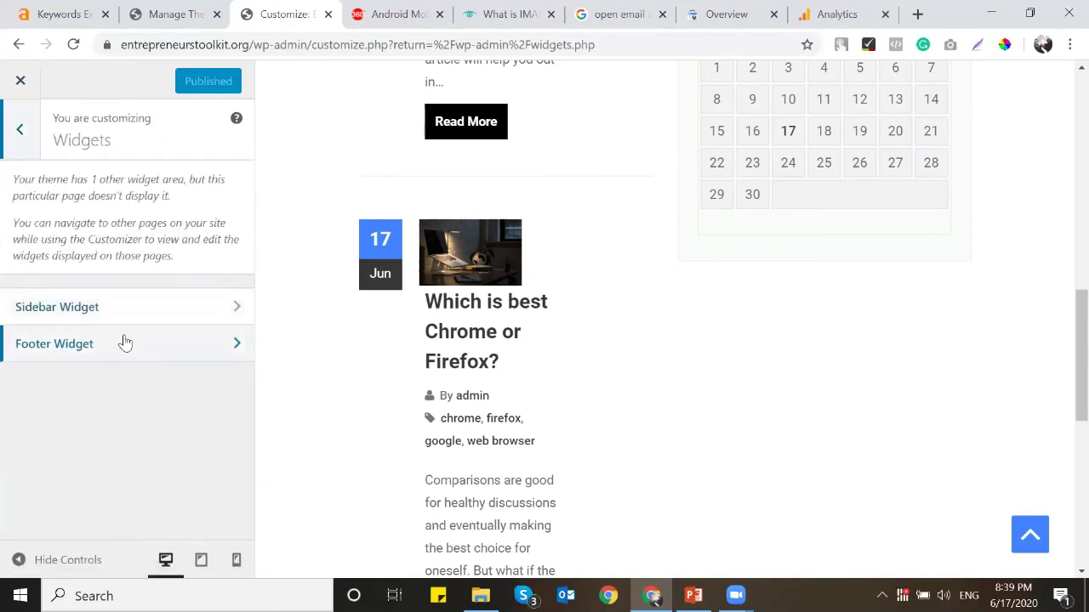
scroll(739, 388, down, 6)
scroll(739, 389, up, 5)
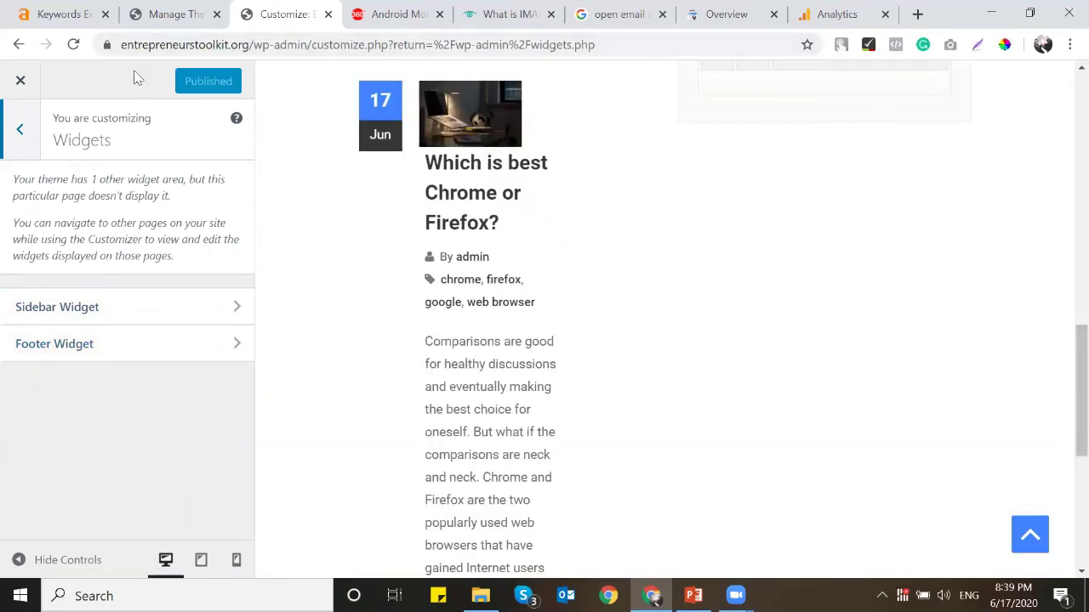
Step: Open the live site in a new tab placed after the customizer tab and view the post "How to Setup Email on your Phone?"
click(366, 17)
click(174, 15)
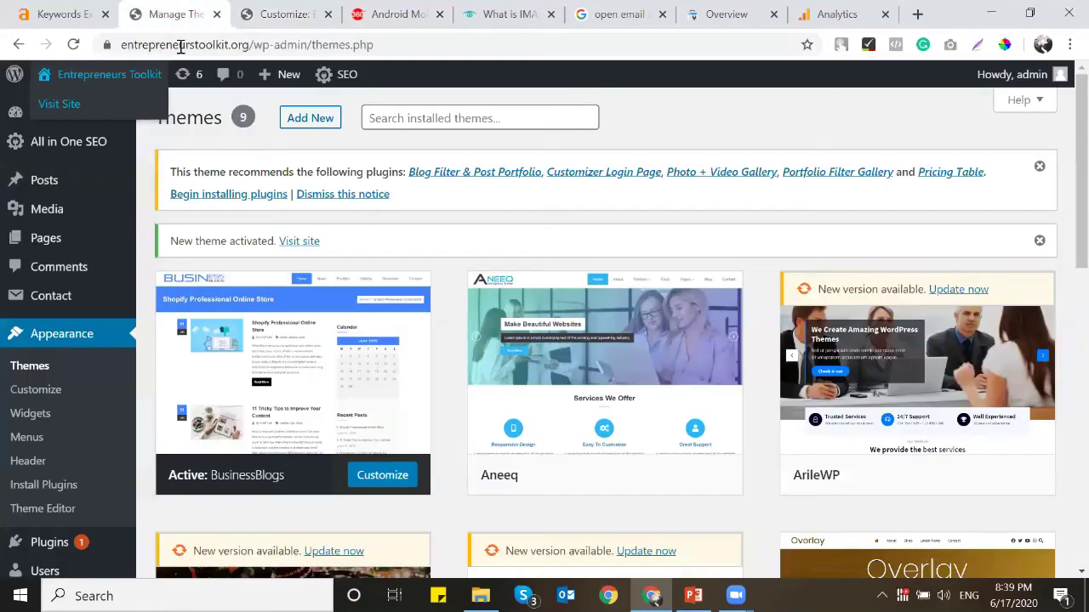
middle_click(131, 105)
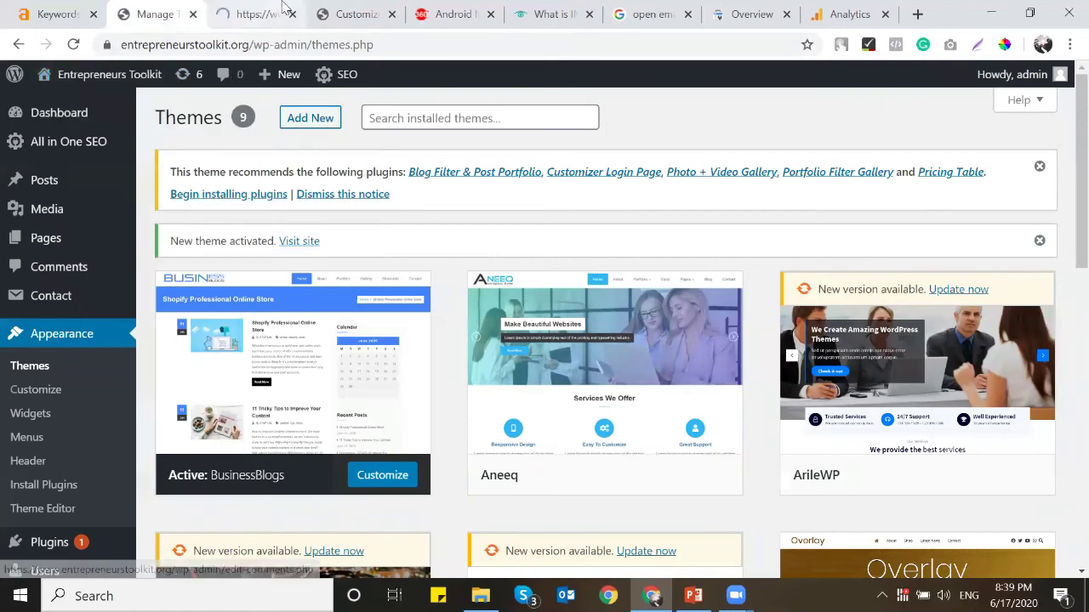
click(255, 14)
drag(257, 10, 331, 15)
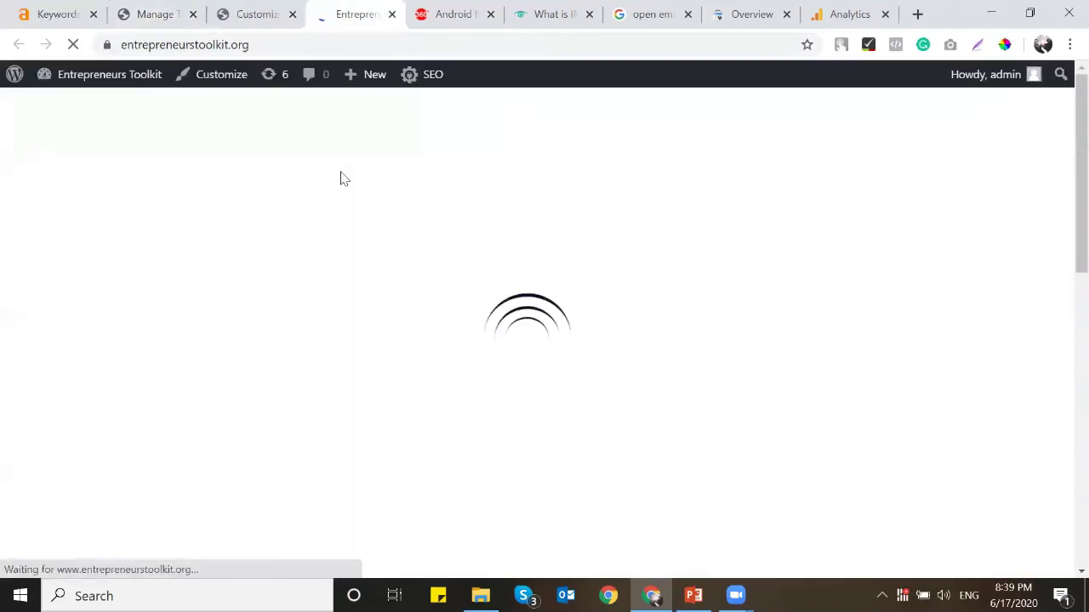
scroll(350, 221, down, 5)
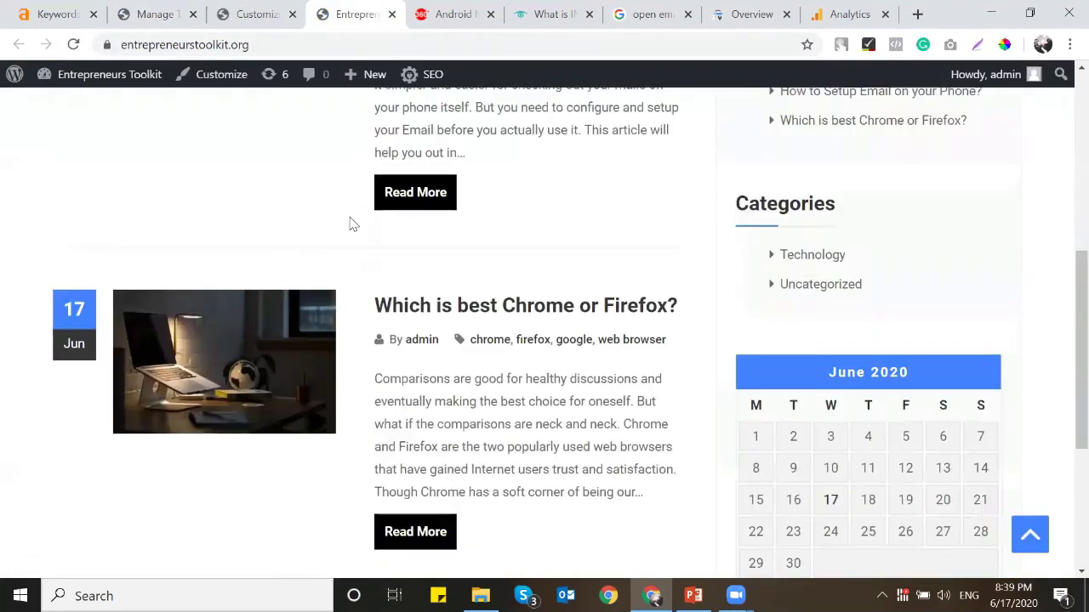
scroll(409, 272, up, 3)
click(407, 259)
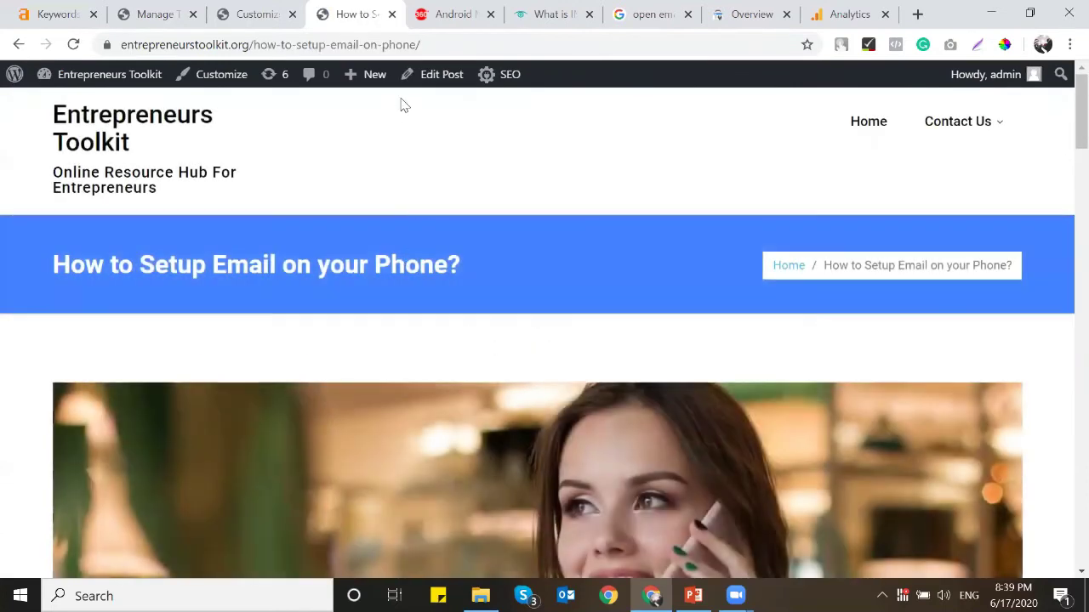
Step: Open the post for editing and examine its SEO, category, tag, tracking code and featured image settings
click(435, 74)
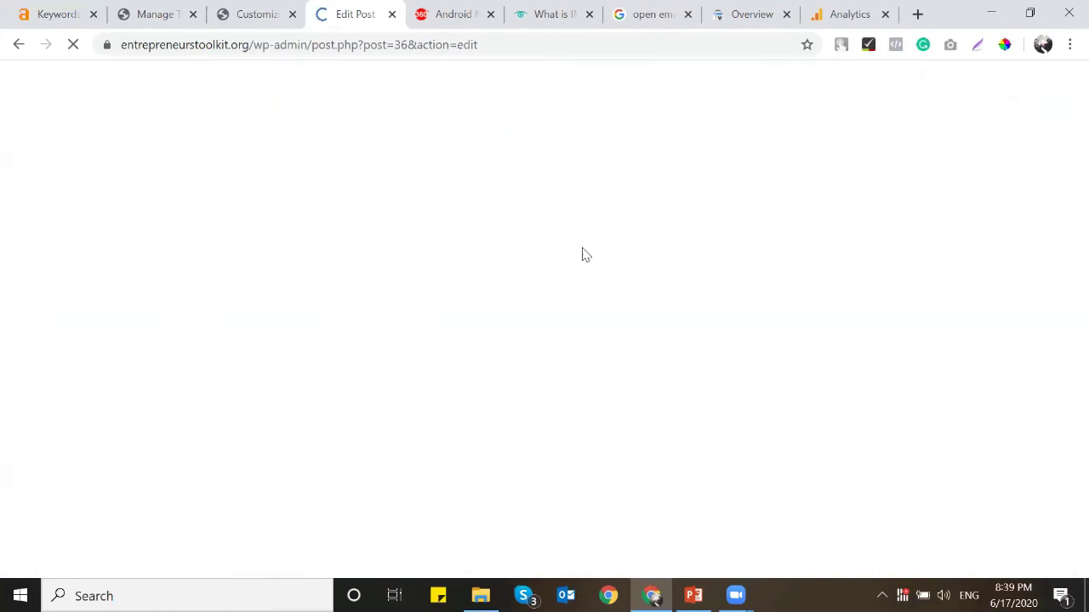
scroll(933, 330, down, 6)
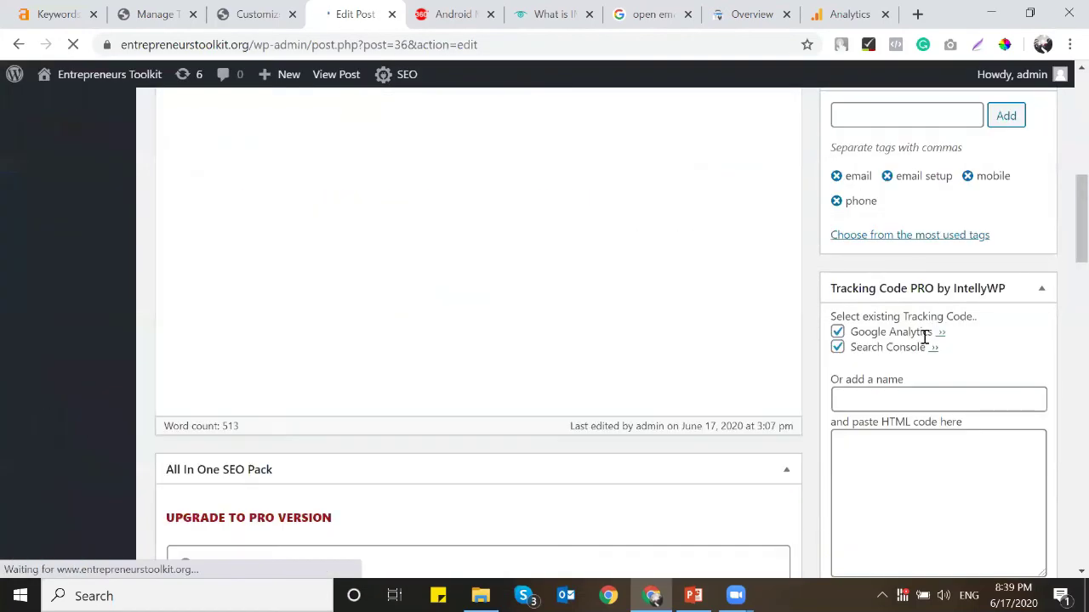
scroll(925, 270, down, 5)
scroll(925, 272, up, 3)
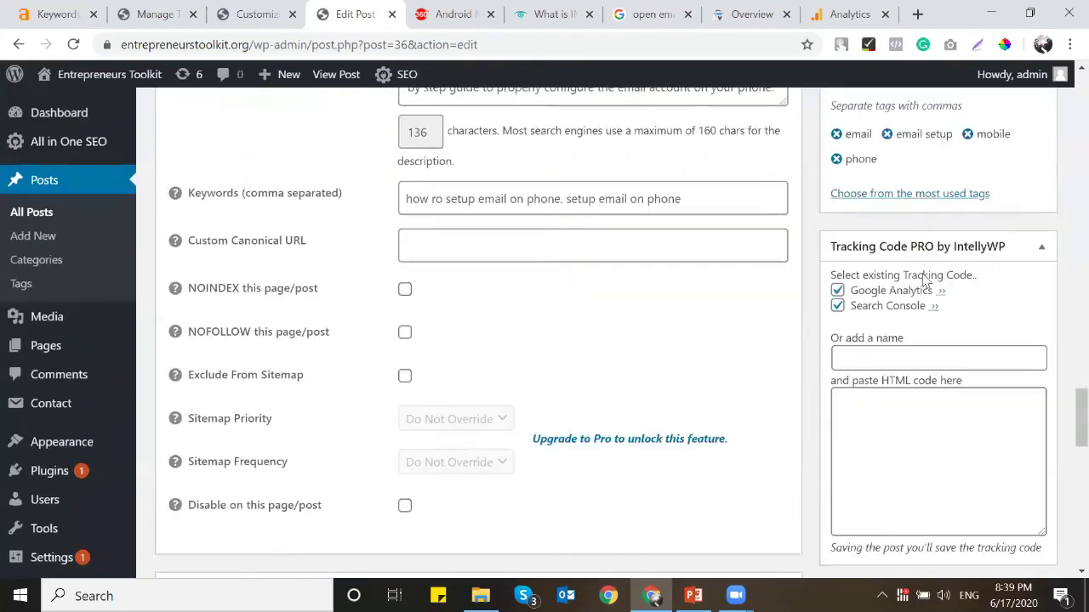
scroll(927, 289, up, 6)
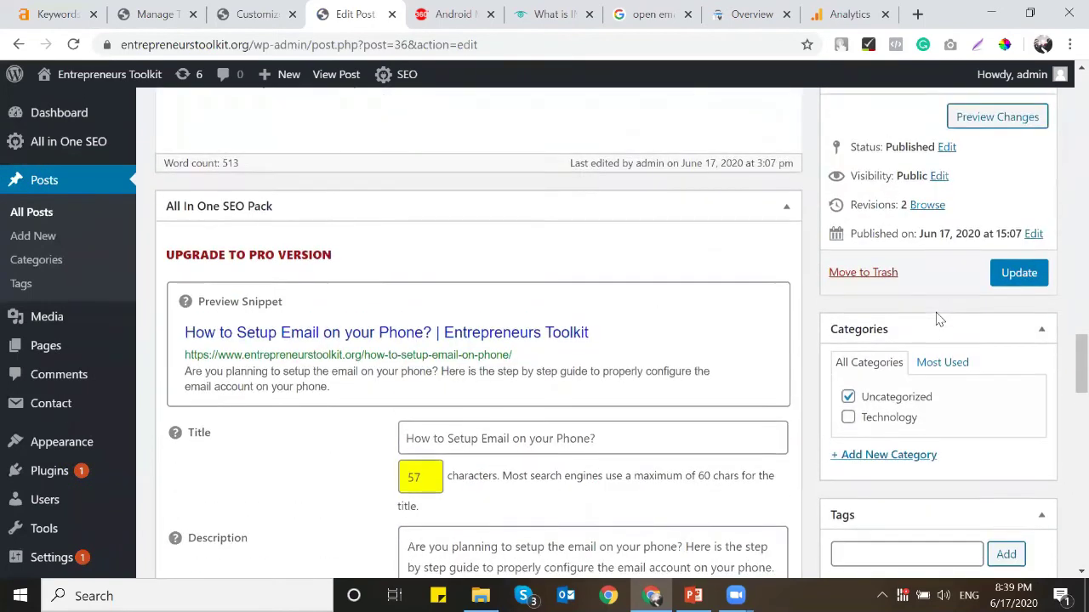
scroll(939, 318, up, 1)
scroll(939, 318, down, 15)
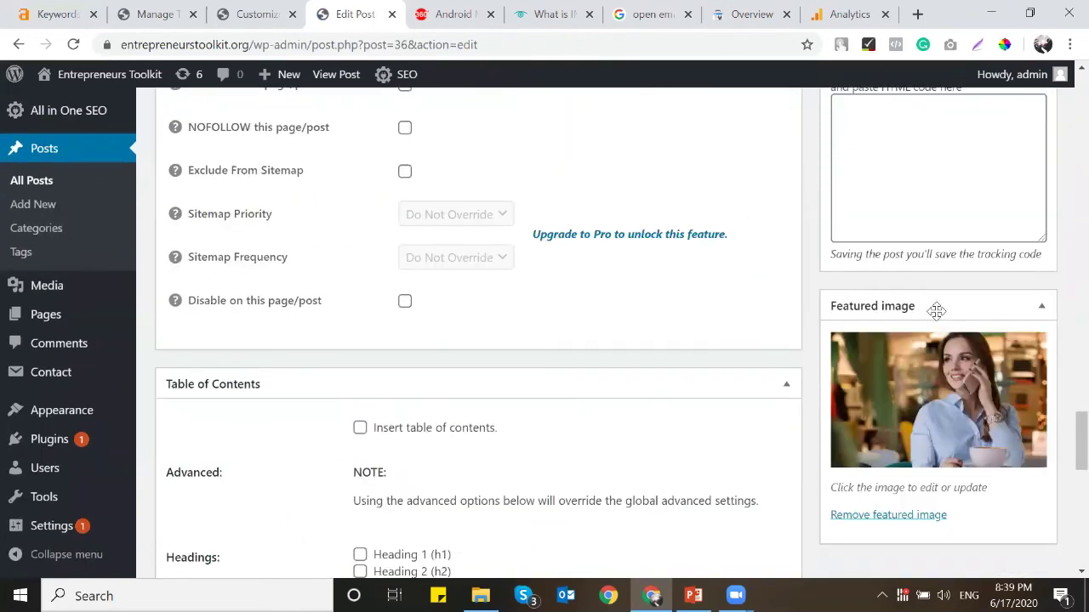
Step: Close the Gadgets 360 Android phones tab and return to the post editor
click(449, 17)
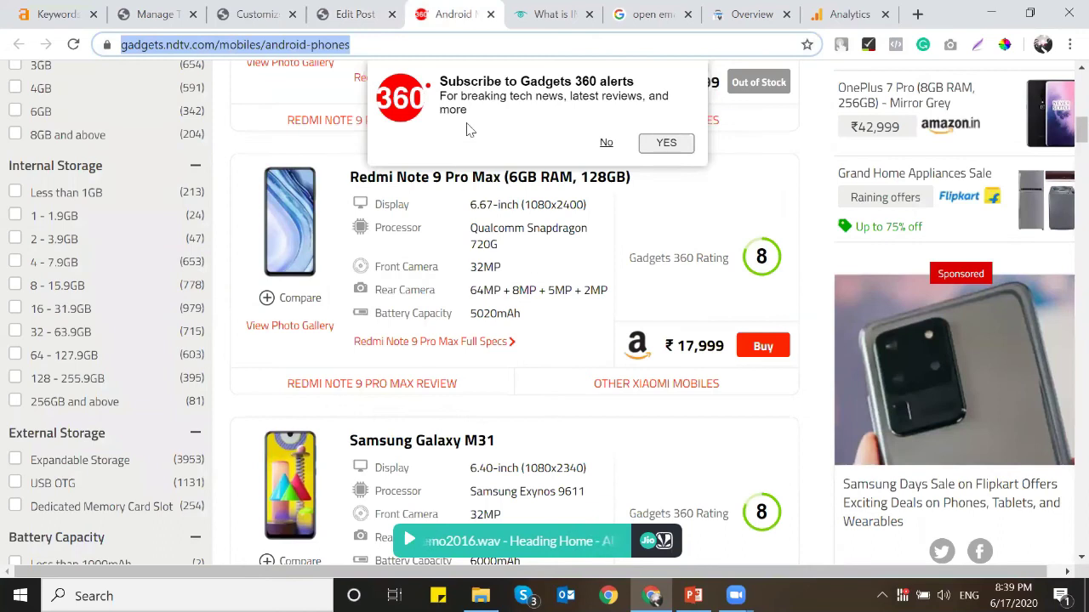
key(ctrl+w)
click(361, 17)
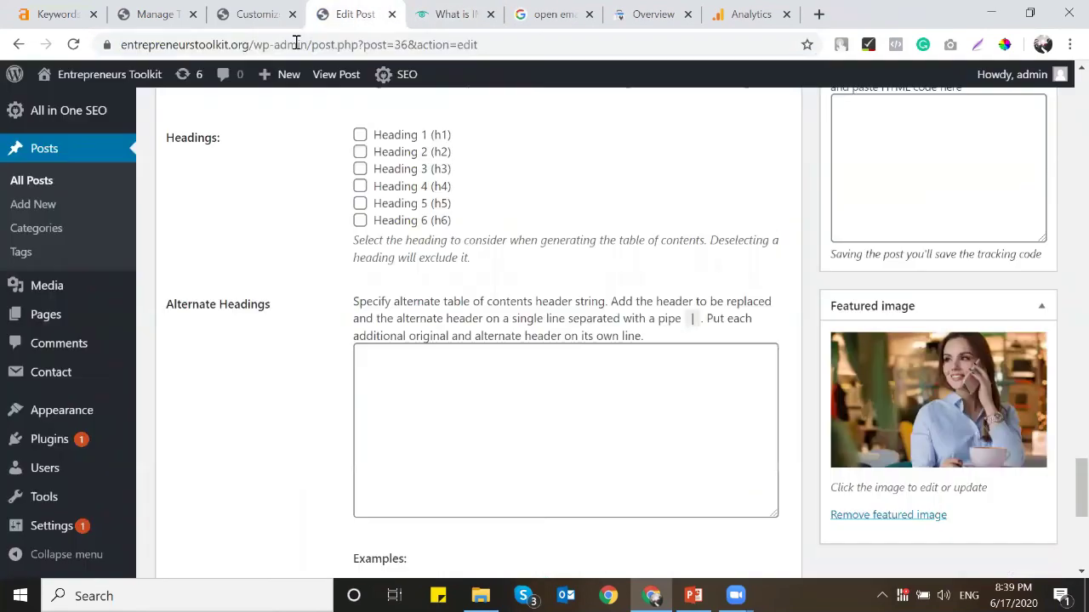
Step: Return to the themes page and search the directory of new themes for "blog"
click(170, 15)
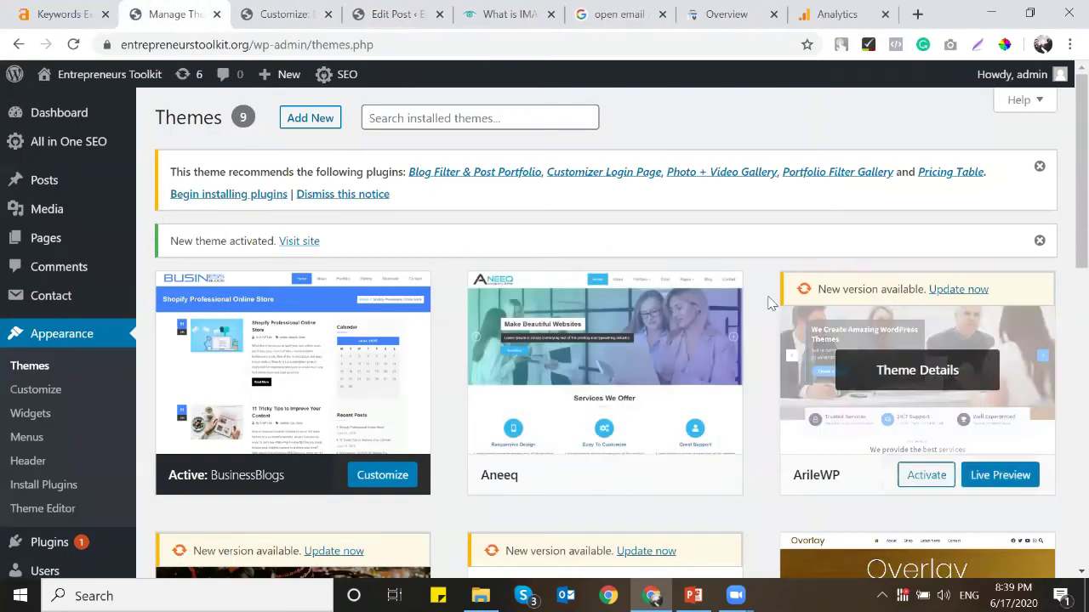
click(320, 126)
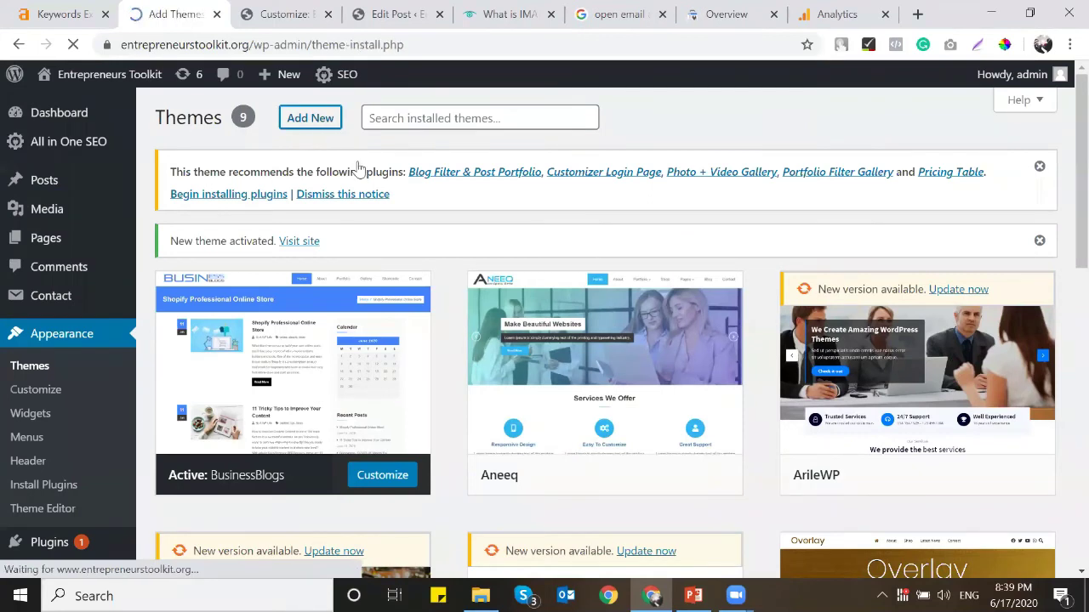
scroll(848, 275, down, 2)
scroll(442, 247, up, 2)
click(333, 125)
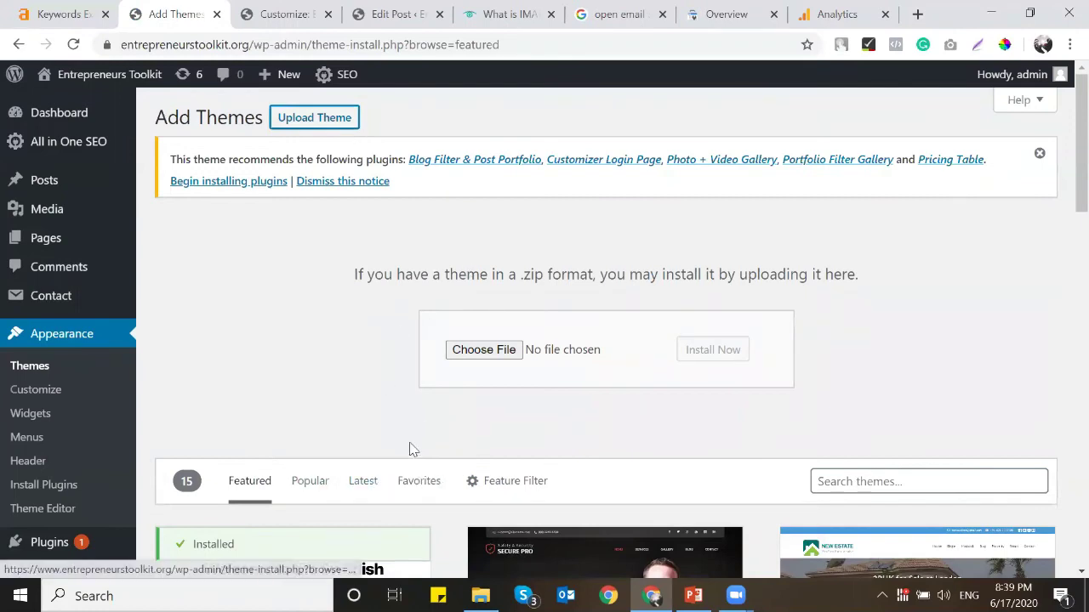
scroll(411, 447, down, 2)
click(829, 316)
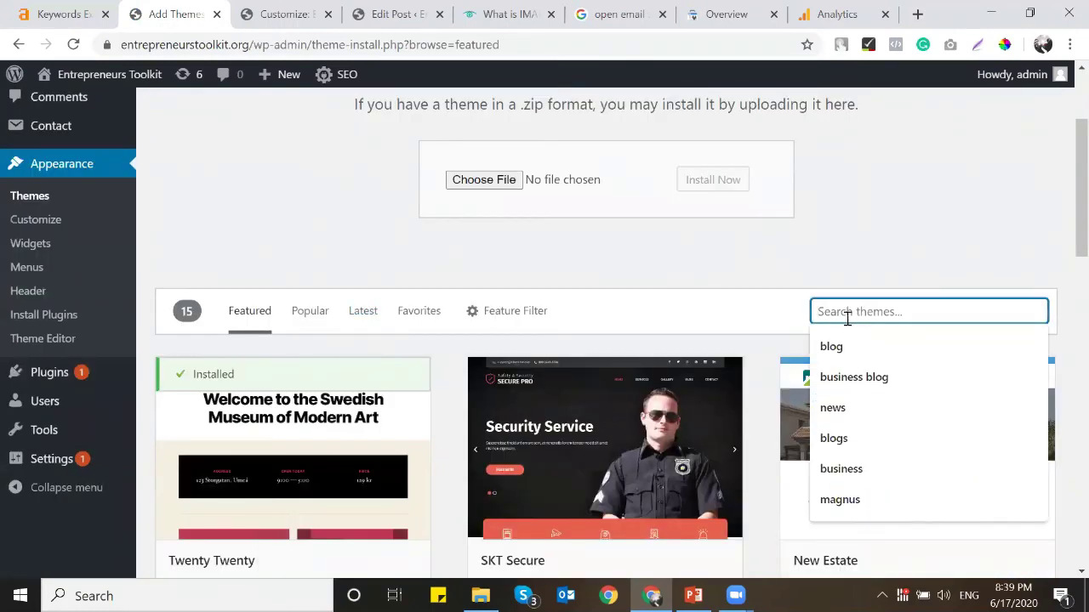
click(854, 346)
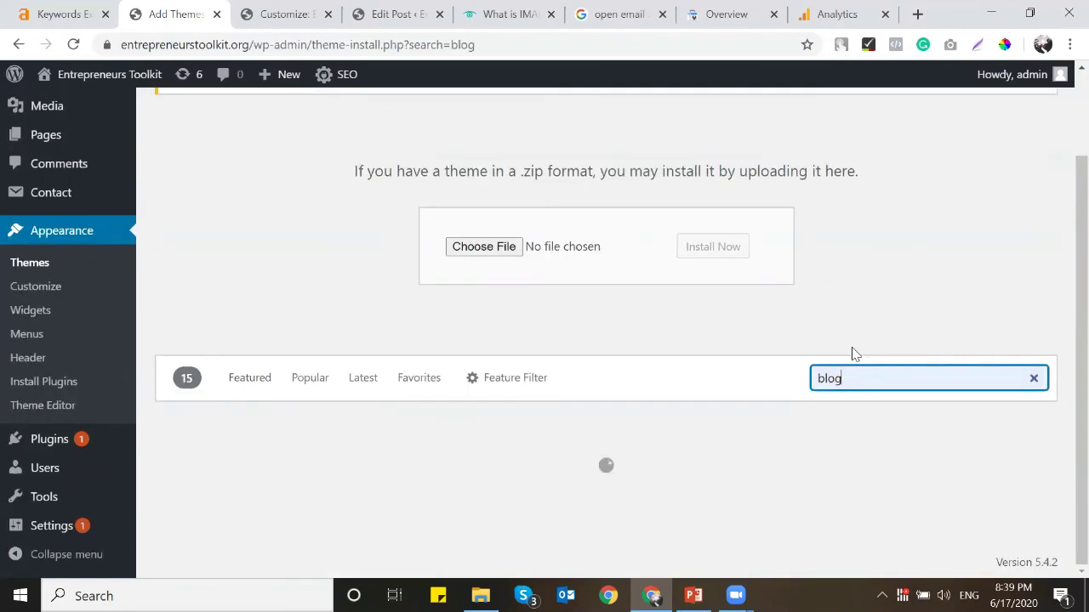
Step: Install and activate the Salzburg Blog theme, skipping its notification and diagnostic tracking opt-in
scroll(629, 208, down, 3)
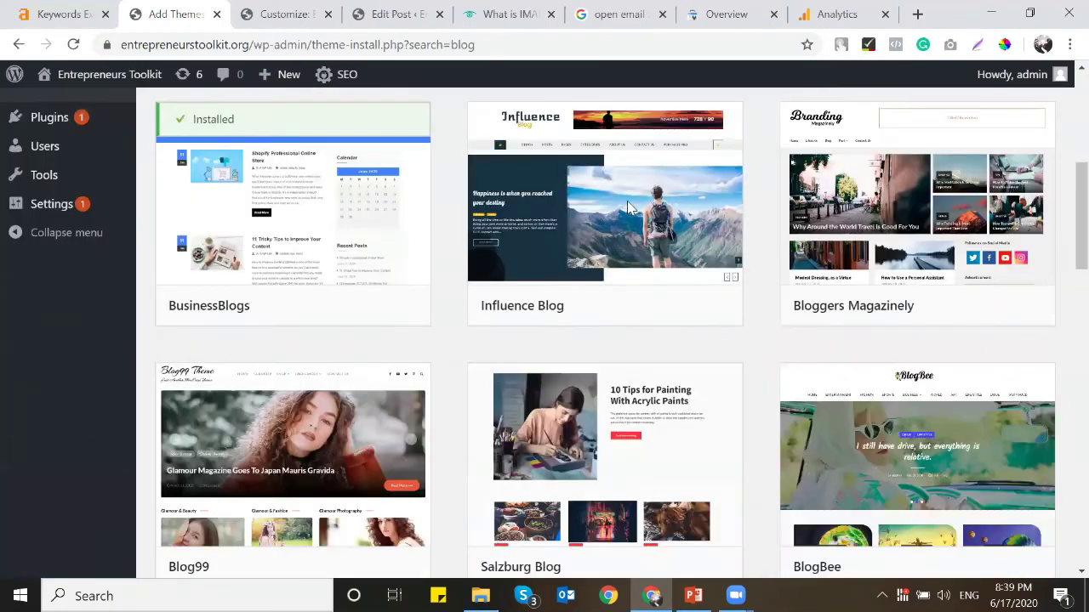
scroll(629, 207, down, 2)
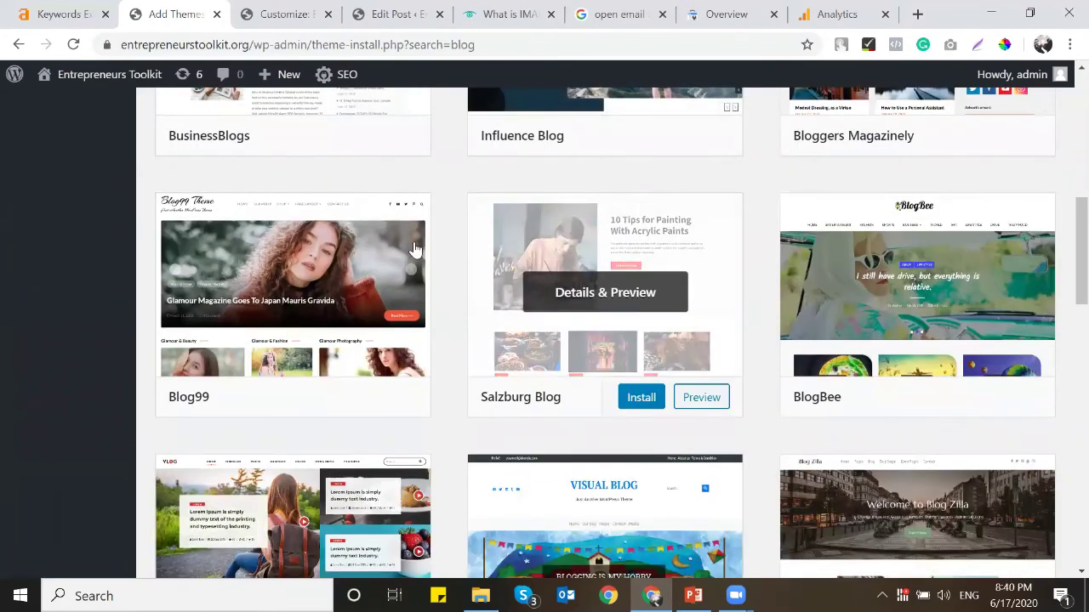
mouse_move(577, 381)
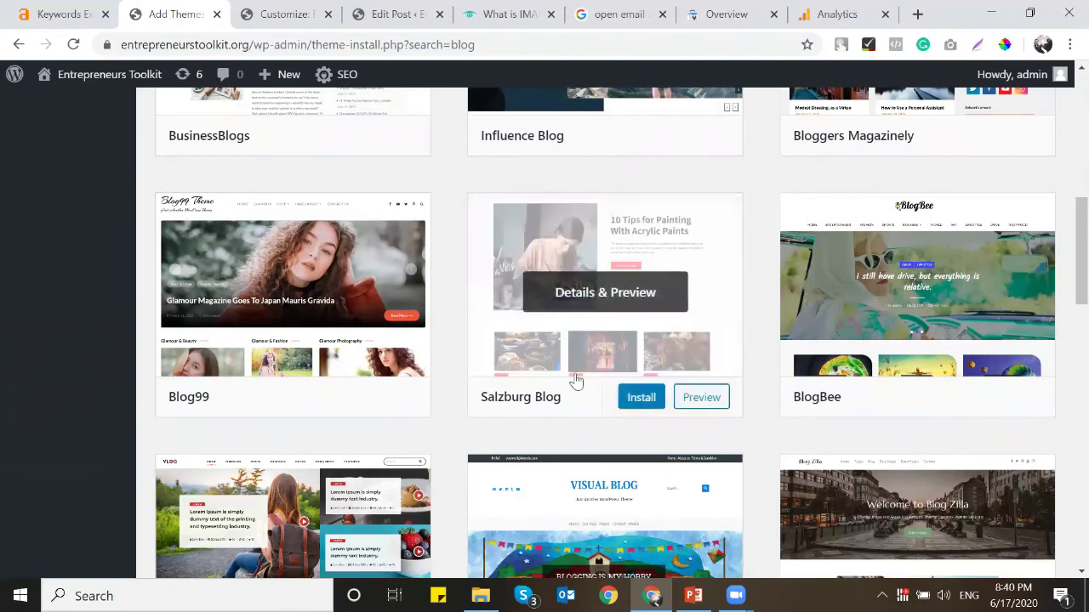
click(640, 398)
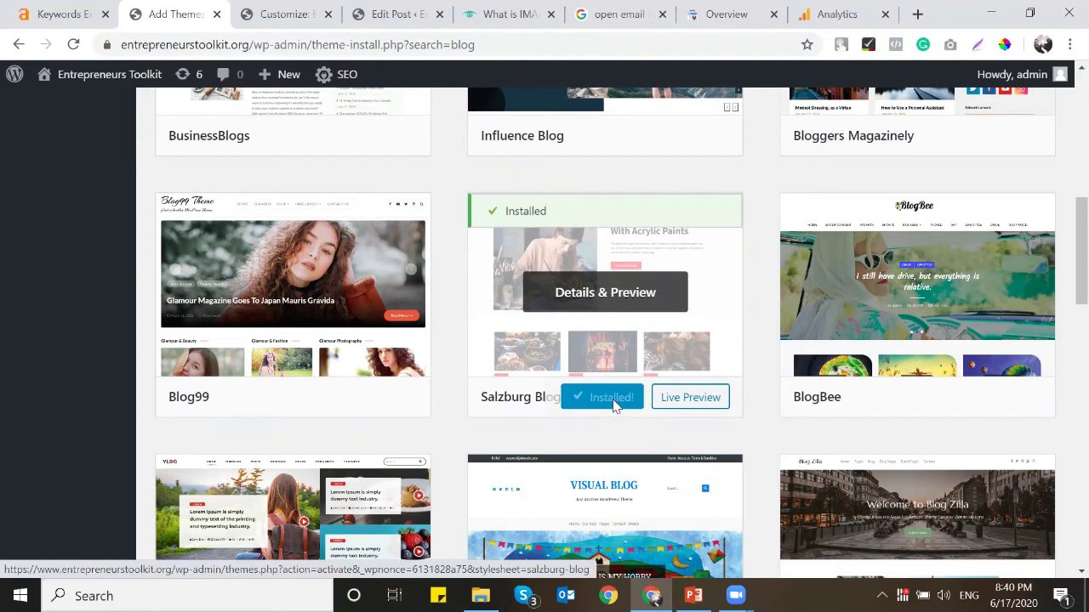
click(613, 406)
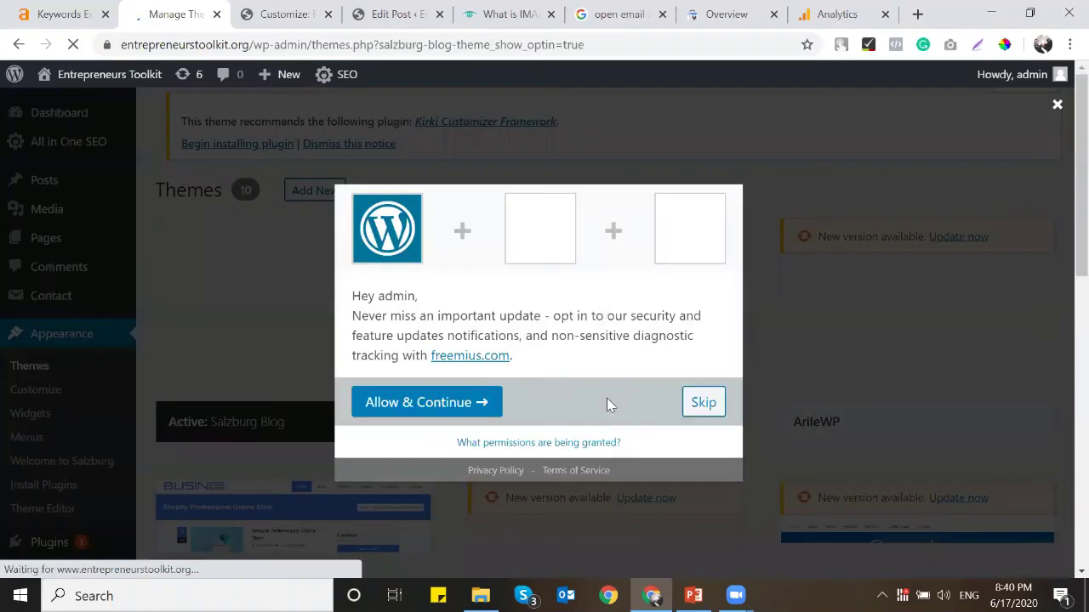
click(703, 401)
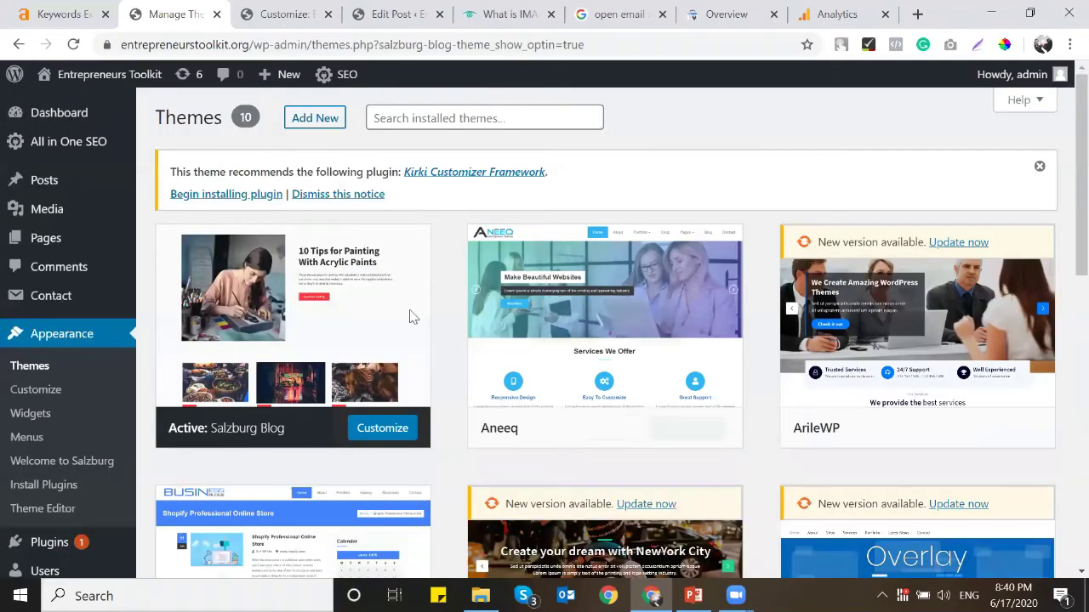
Step: Open the live site in a new tab and close the customizer and post editor tabs
mouse_move(98, 75)
right_click(118, 102)
click(184, 111)
click(255, 14)
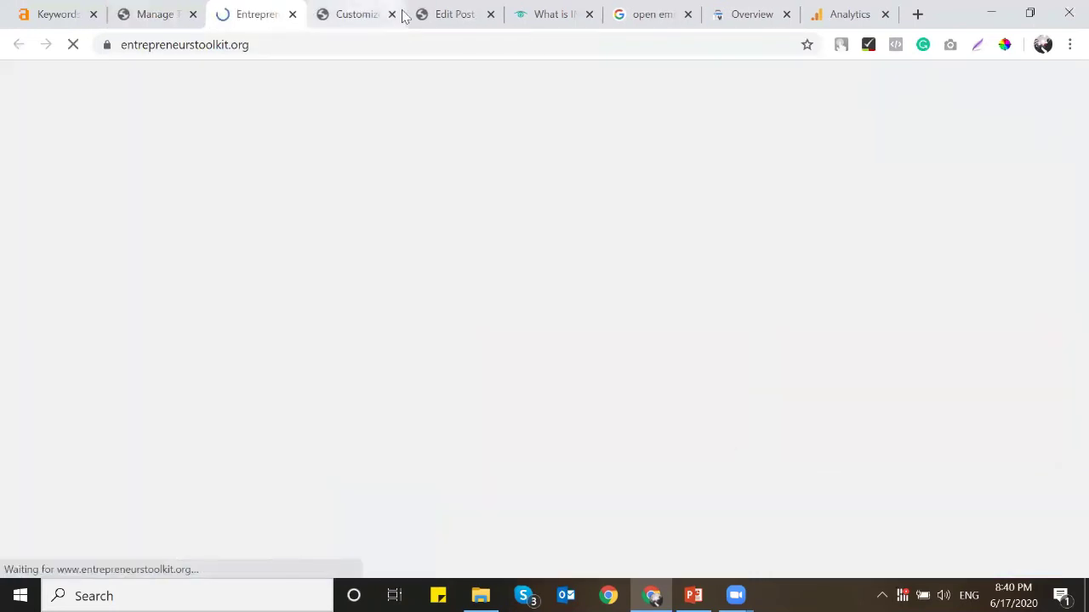
click(353, 14)
click(391, 14)
click(392, 14)
click(318, 15)
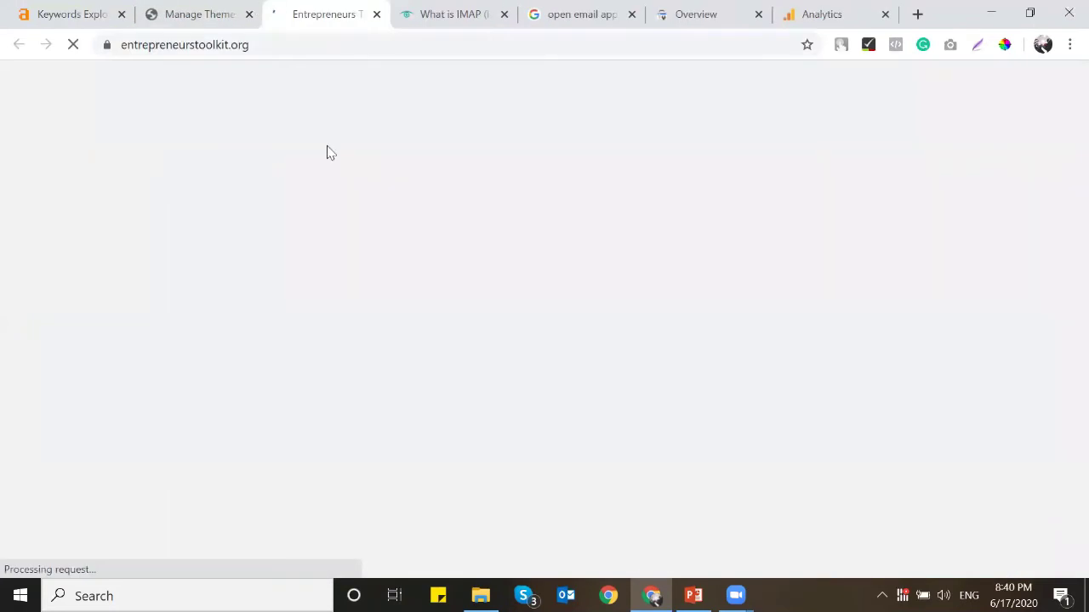
Step: Examine the homepage in the new theme and read through the post "How to Setup Email on your Phone?"
scroll(419, 316, down, 4)
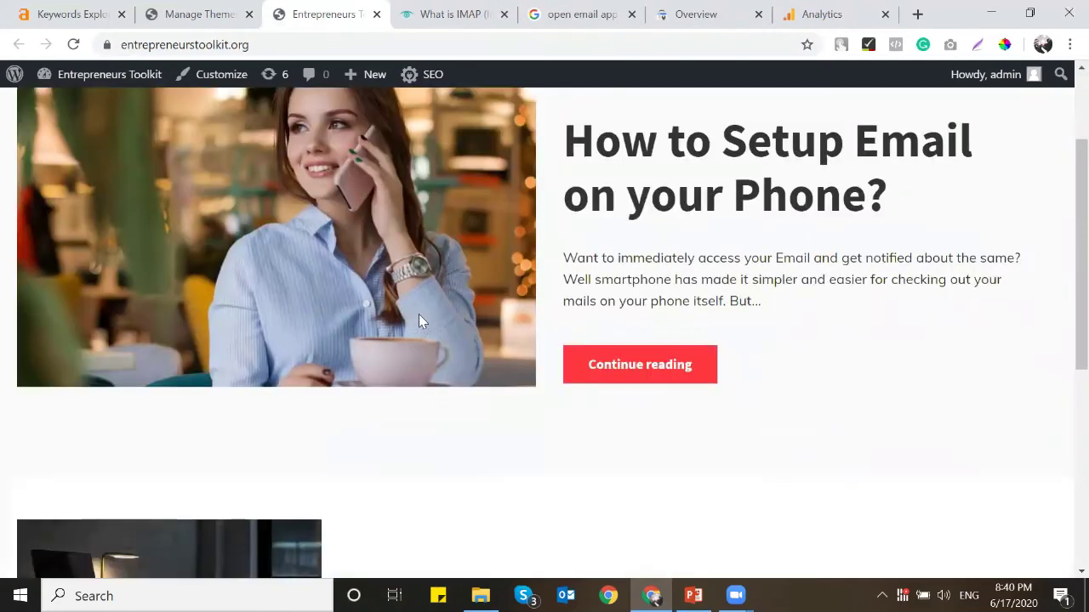
scroll(331, 250, up, 4)
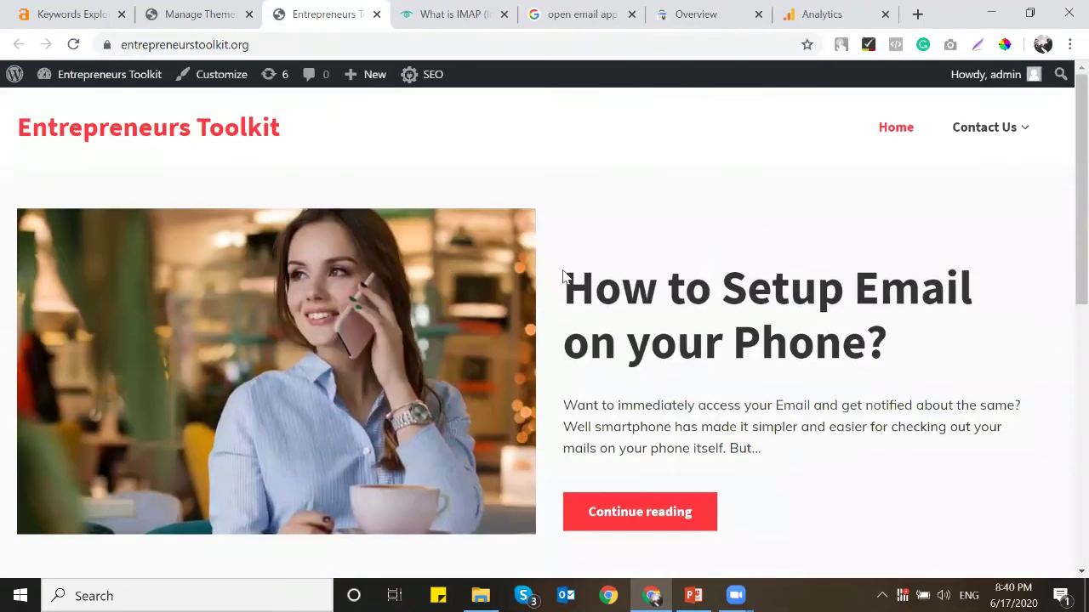
scroll(681, 345, down, 2)
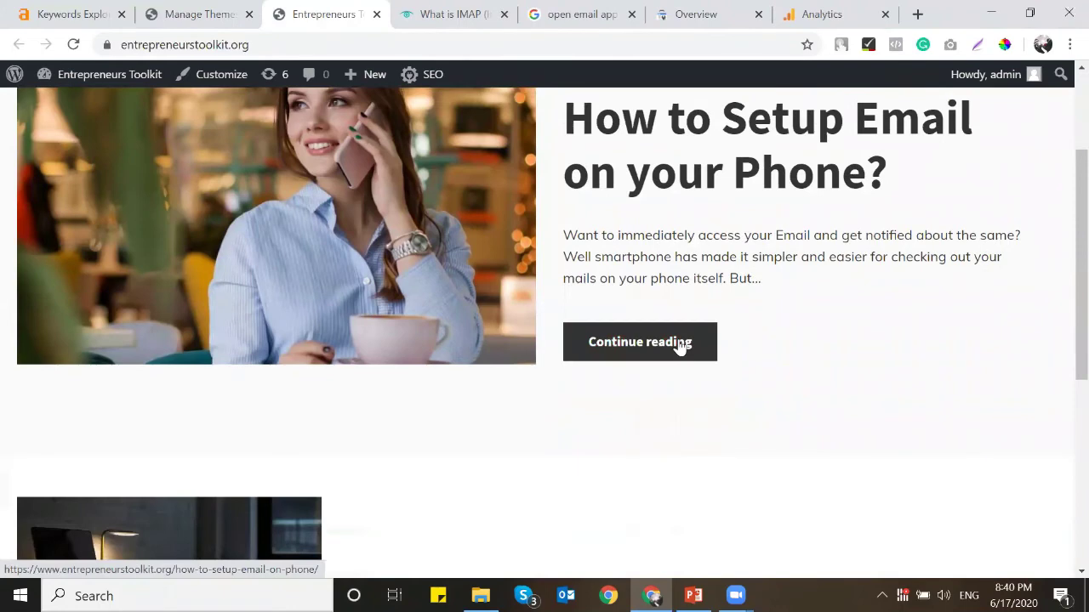
click(681, 345)
scroll(680, 340, down, 12)
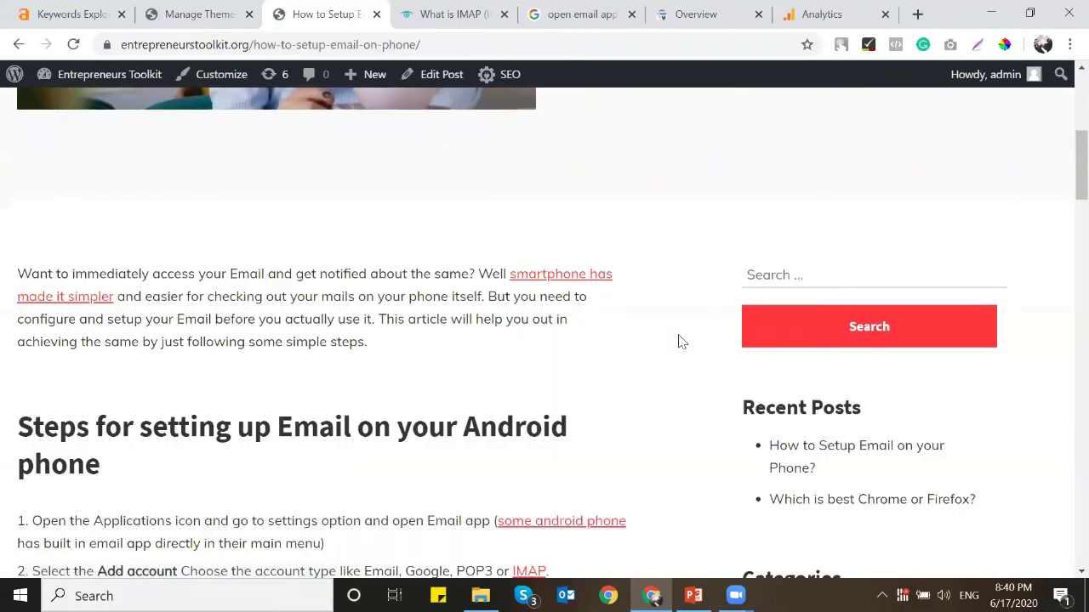
scroll(680, 332, down, 15)
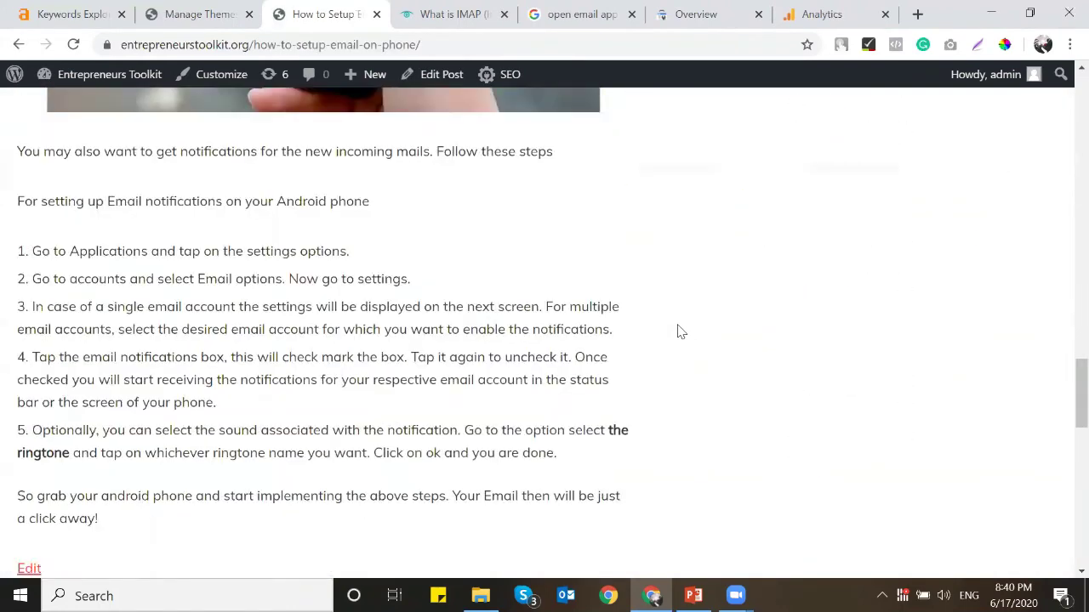
scroll(678, 333, down, 1)
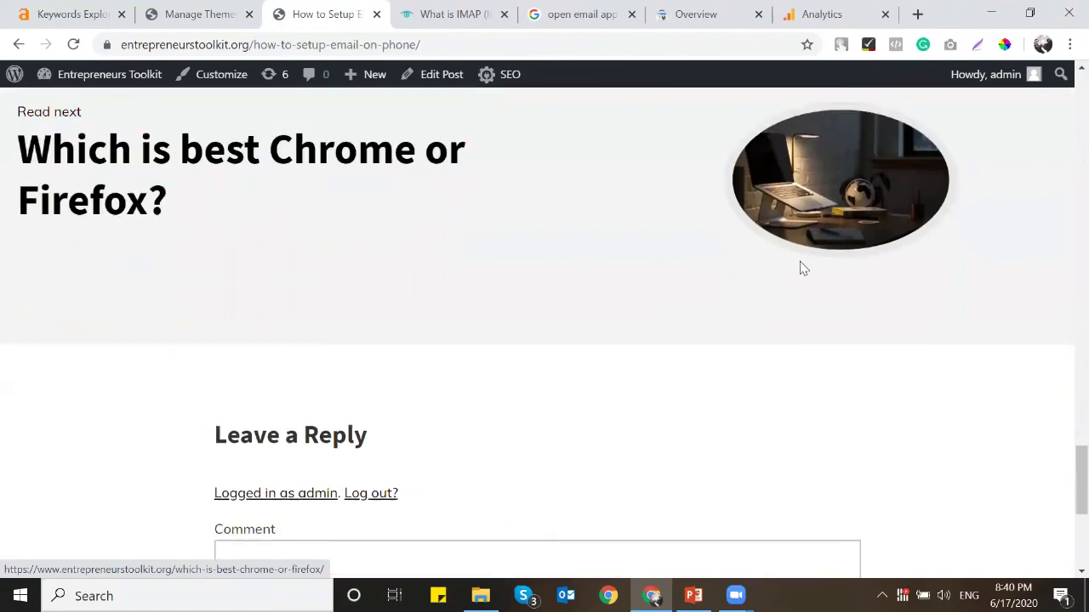
scroll(802, 267, up, 15)
scroll(800, 268, up, 10)
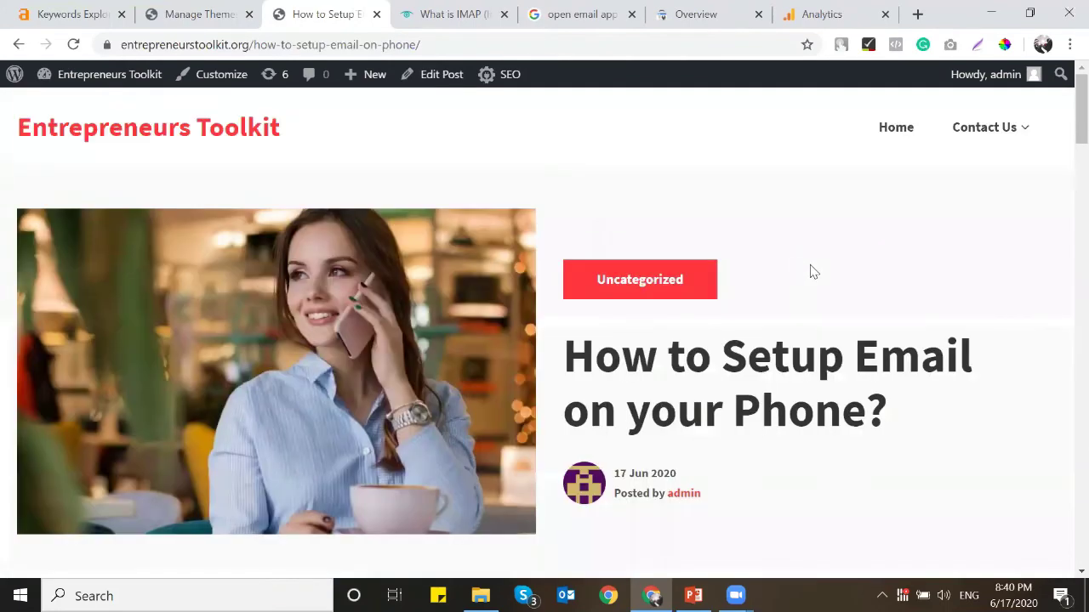
scroll(812, 272, down, 20)
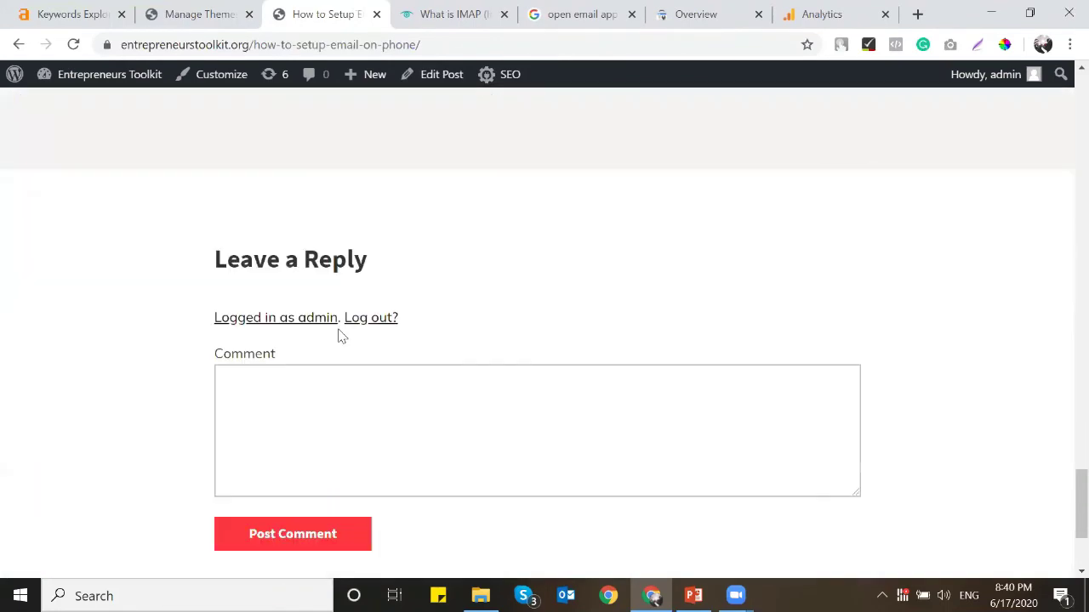
Step: Open the suggested next post "Which is best Chrome or Firefox?" and look at its layout and table of contents
scroll(339, 334, up, 2)
click(109, 211)
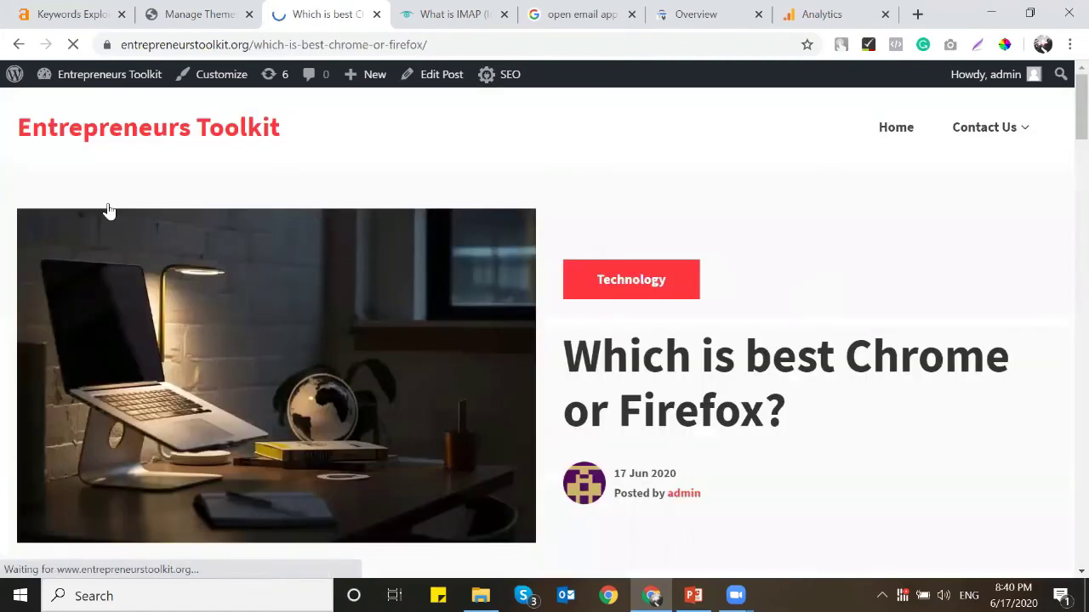
scroll(109, 210, down, 6)
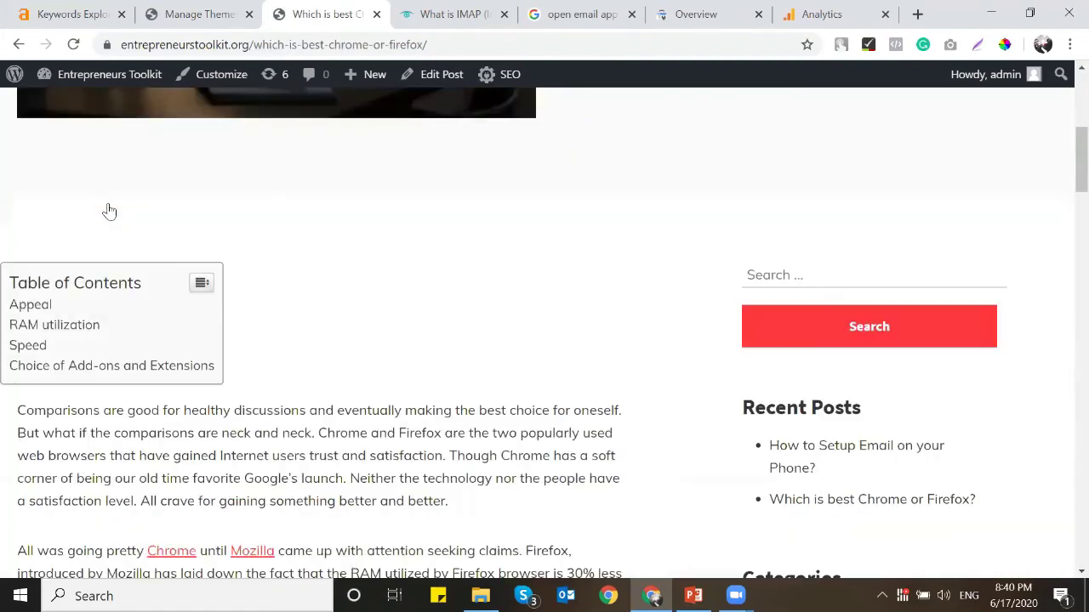
Step: Open the live homepage in a fresh tab from the themes page, close the Chrome or Firefox post's tab and view the homepage
click(203, 11)
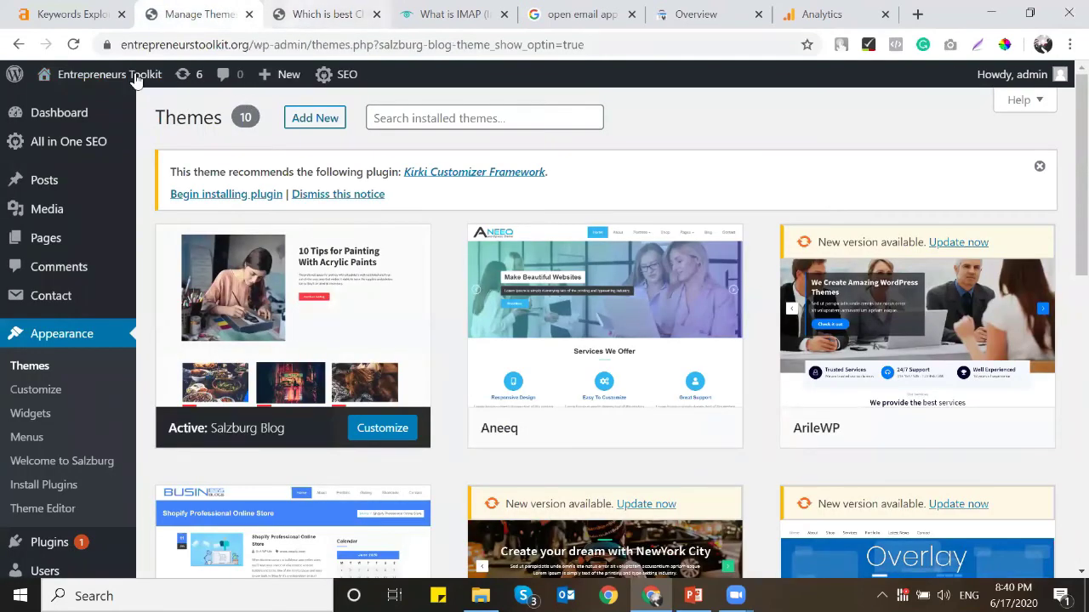
mouse_move(135, 80)
right_click(89, 104)
click(132, 115)
click(285, 14)
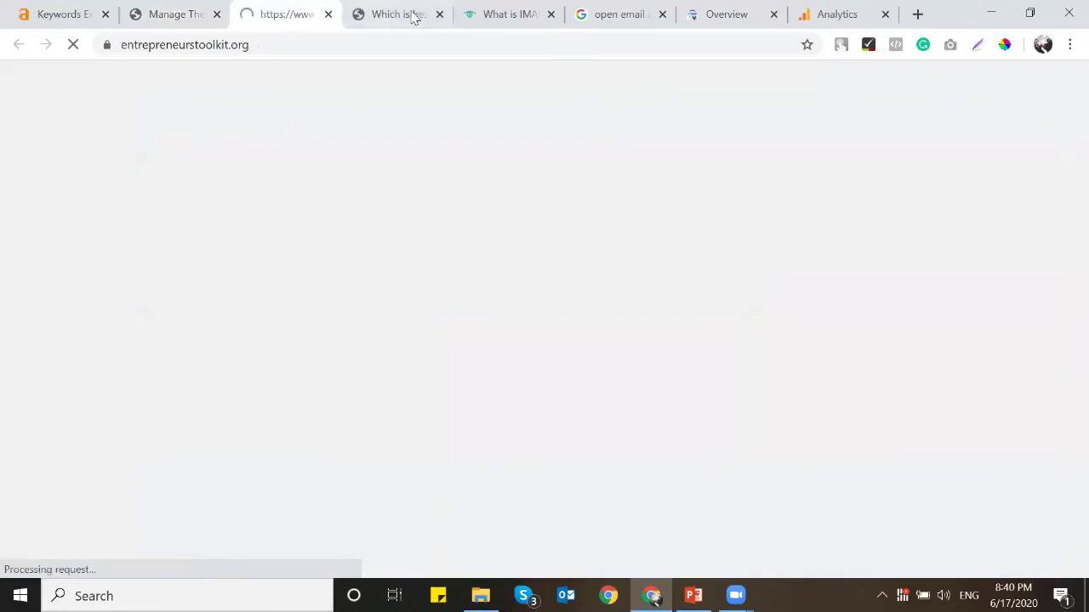
click(438, 15)
scroll(332, 193, down, 8)
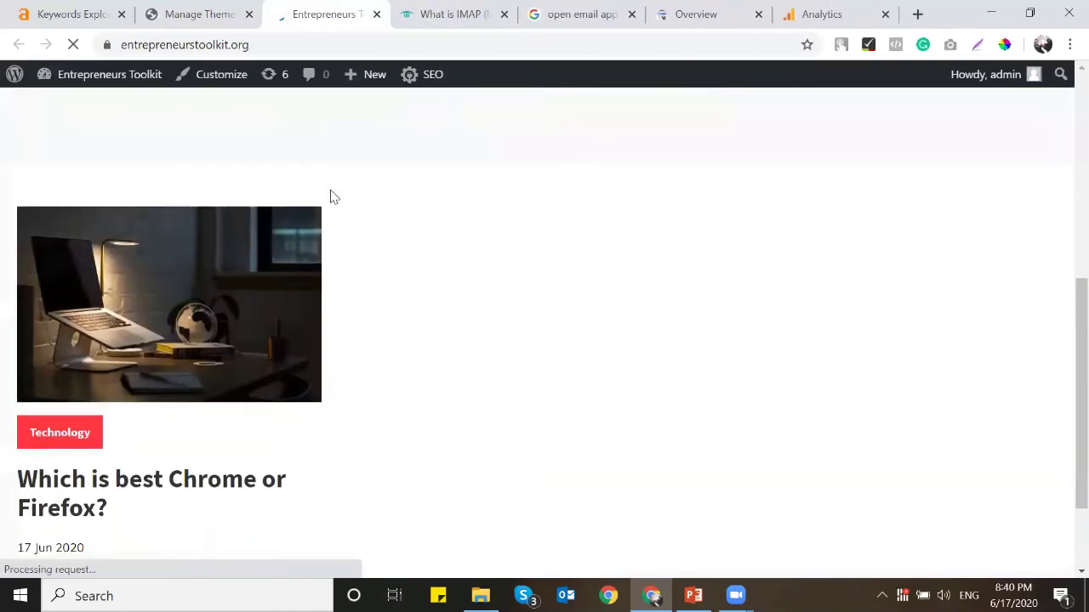
scroll(323, 179, up, 10)
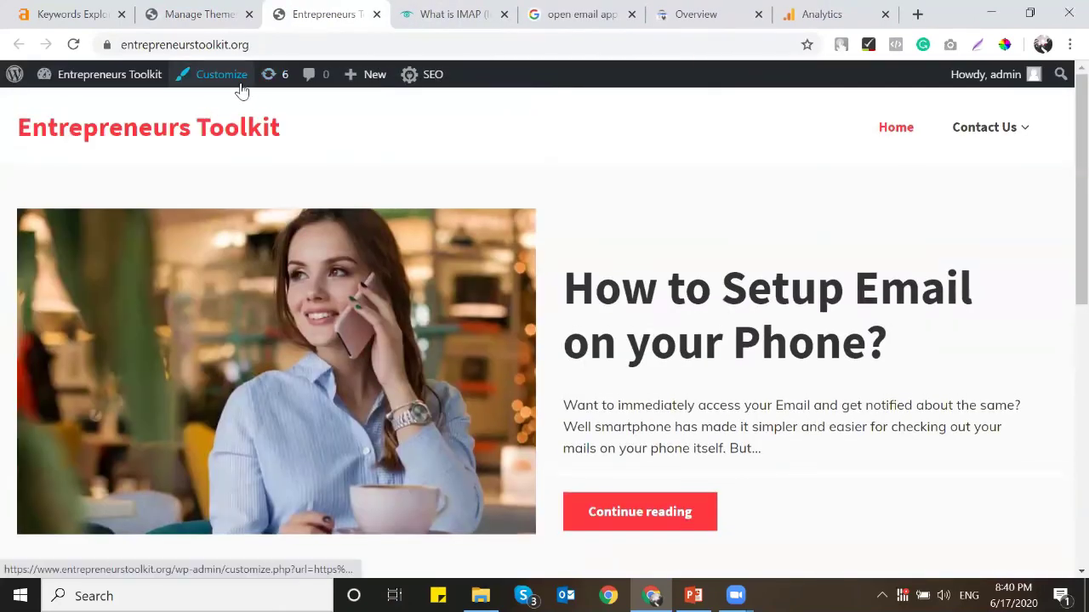
Step: Look through the installed themes on the themes page
click(197, 14)
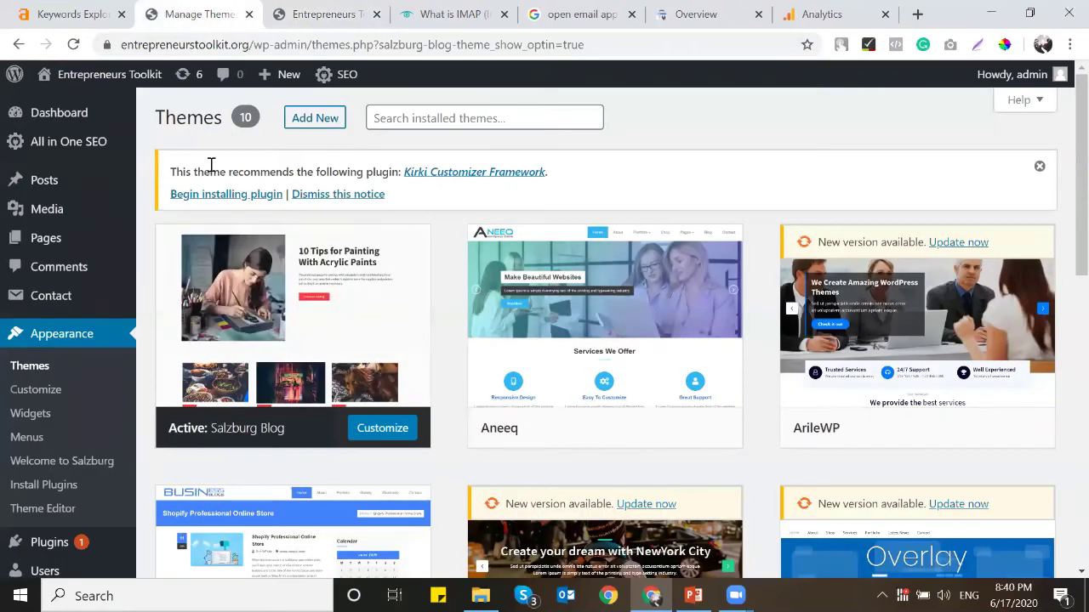
scroll(705, 296, down, 7)
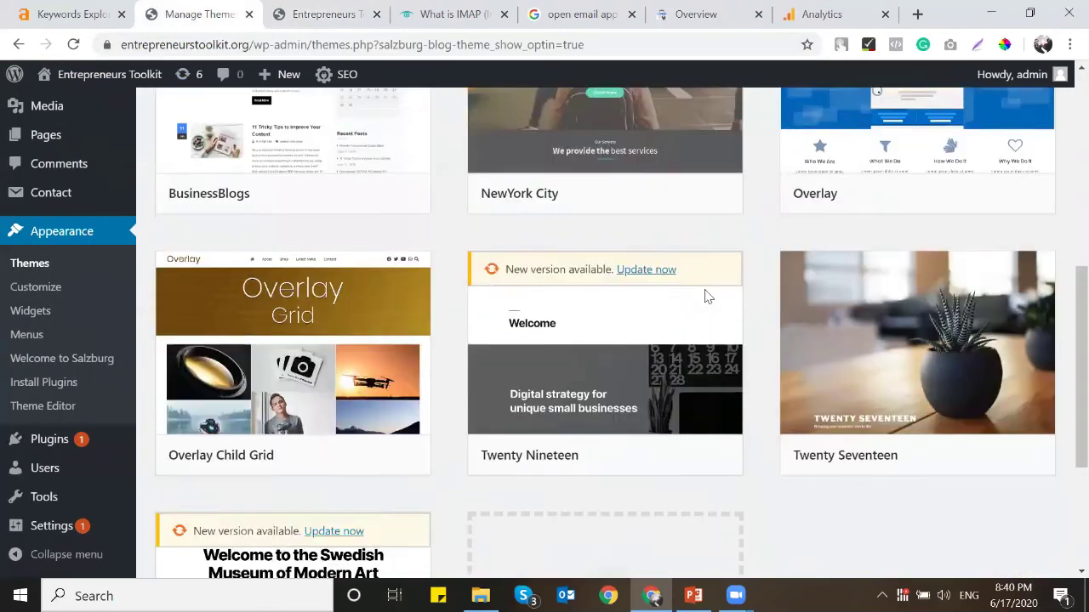
scroll(637, 270, up, 6)
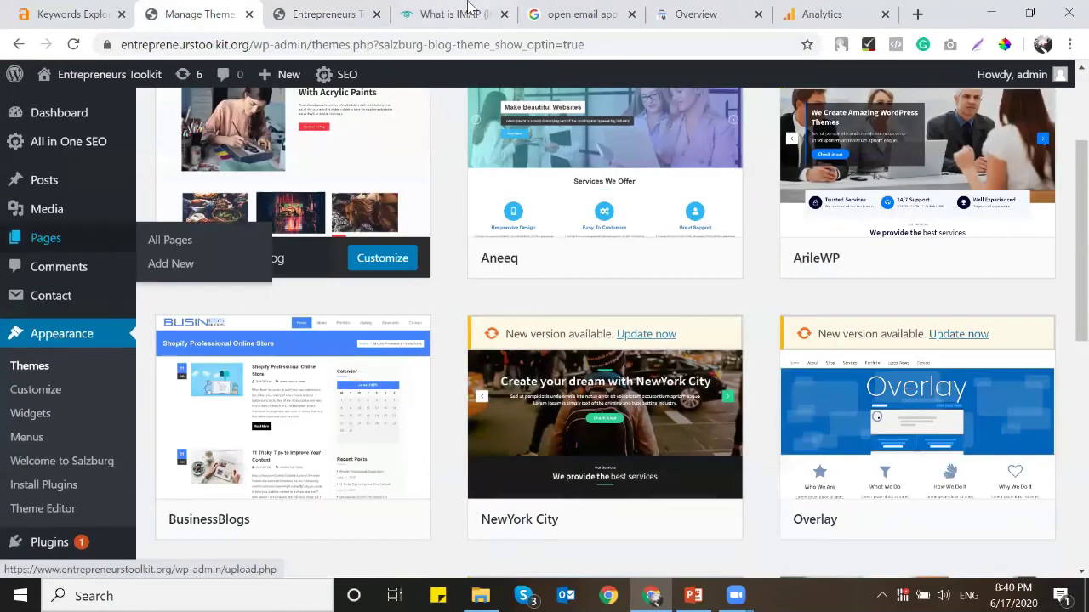
Step: Review the live homepage and the post "How to Setup Email on your Phone?" once more, including its tags, and return to the homepage
click(332, 17)
scroll(289, 296, down, 5)
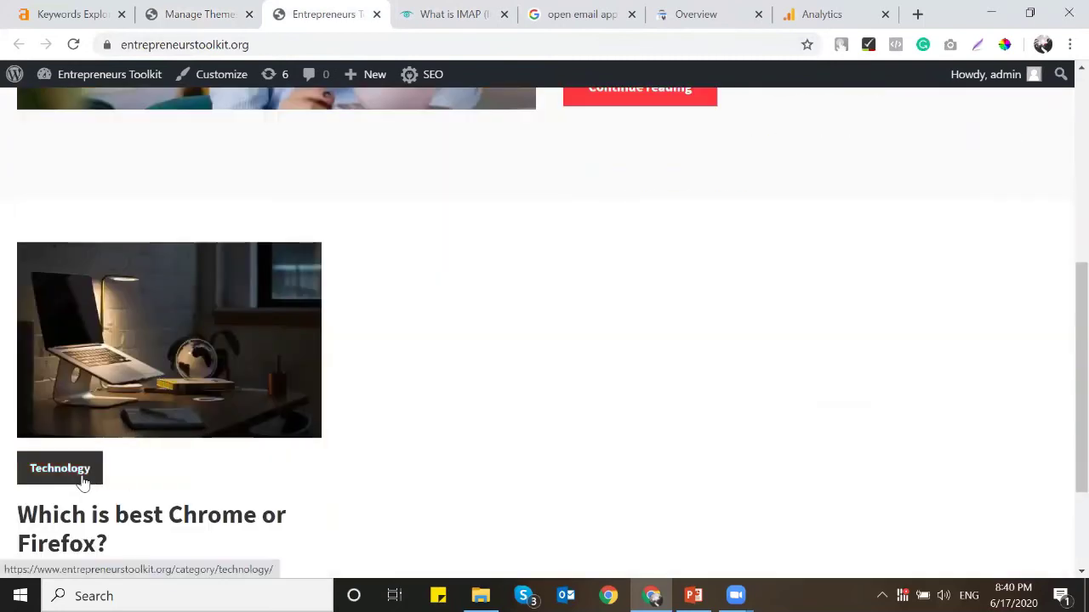
scroll(548, 338, up, 1)
scroll(549, 338, up, 2)
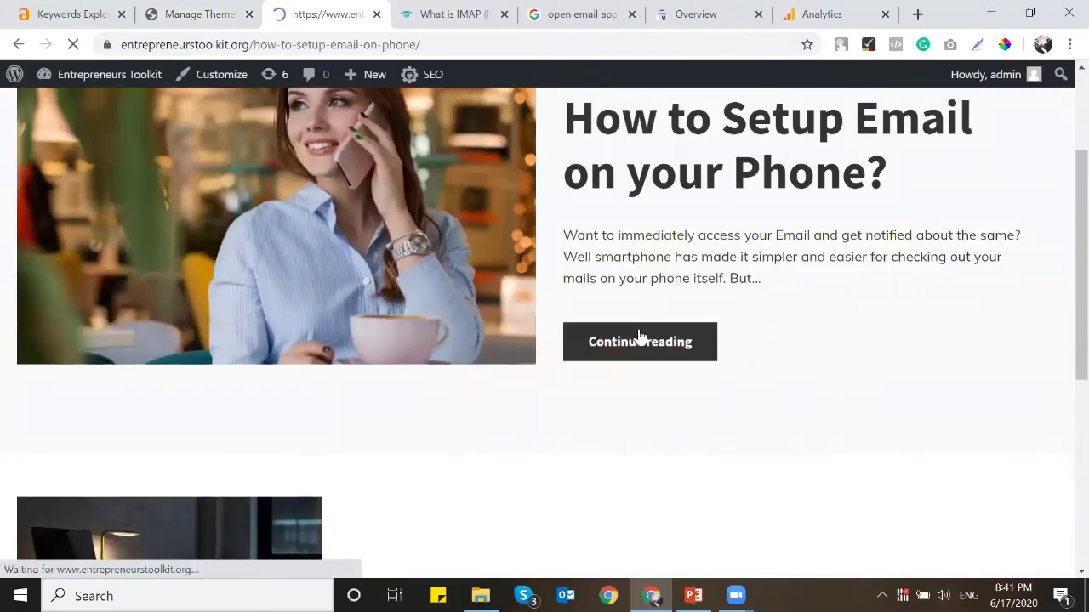
scroll(641, 340, down, 14)
scroll(641, 340, down, 15)
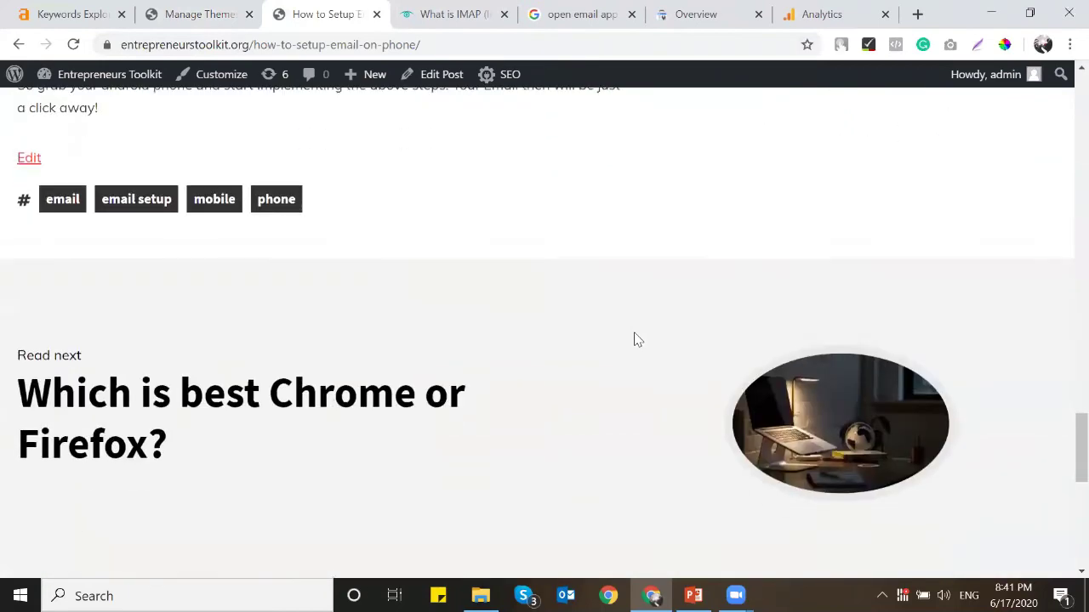
scroll(1063, 263, up, 20)
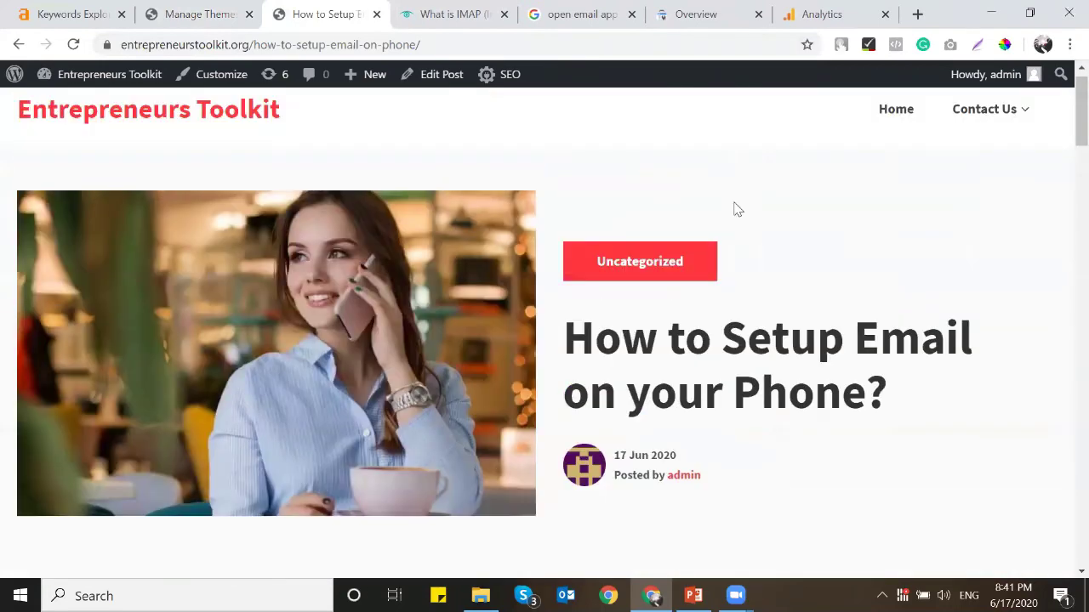
click(185, 128)
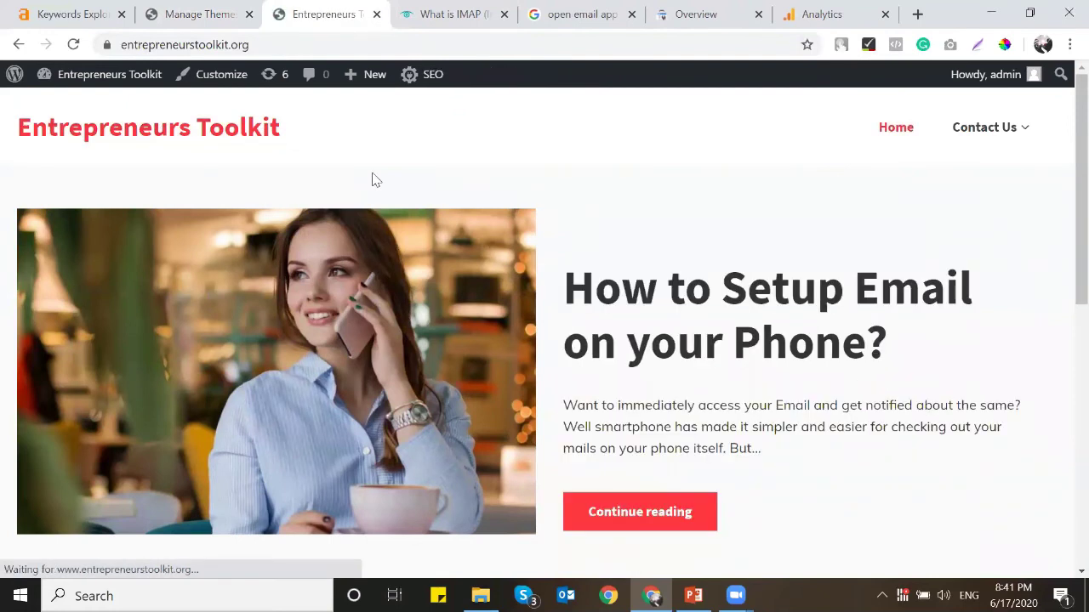
Step: Open All in One SEO's XML Sitemap settings in the WordPress admin and look over the sitemap options
click(197, 15)
scroll(295, 350, up, 3)
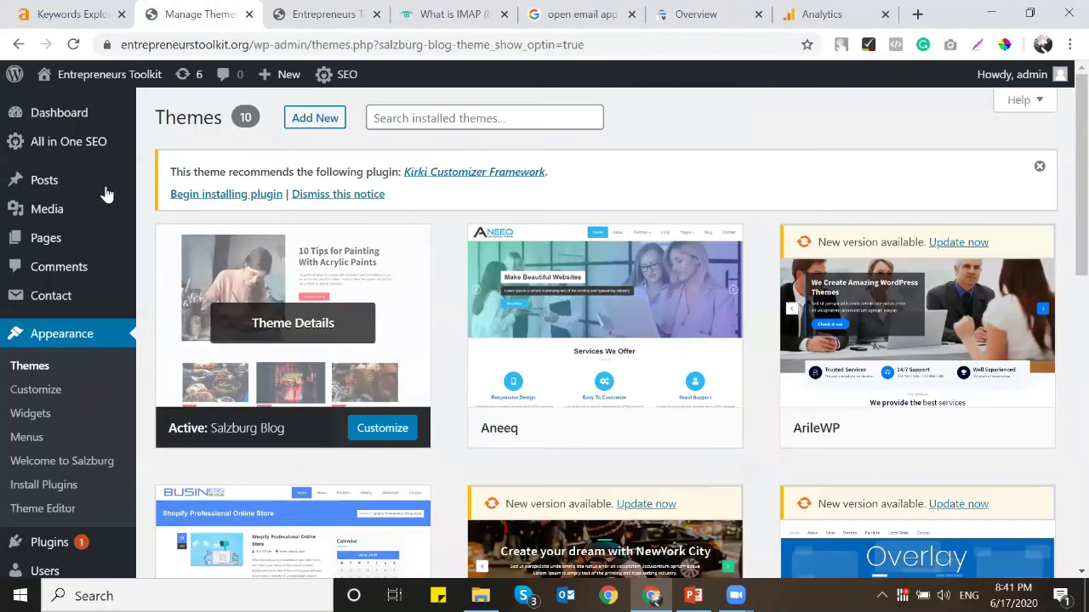
mouse_move(186, 146)
click(174, 194)
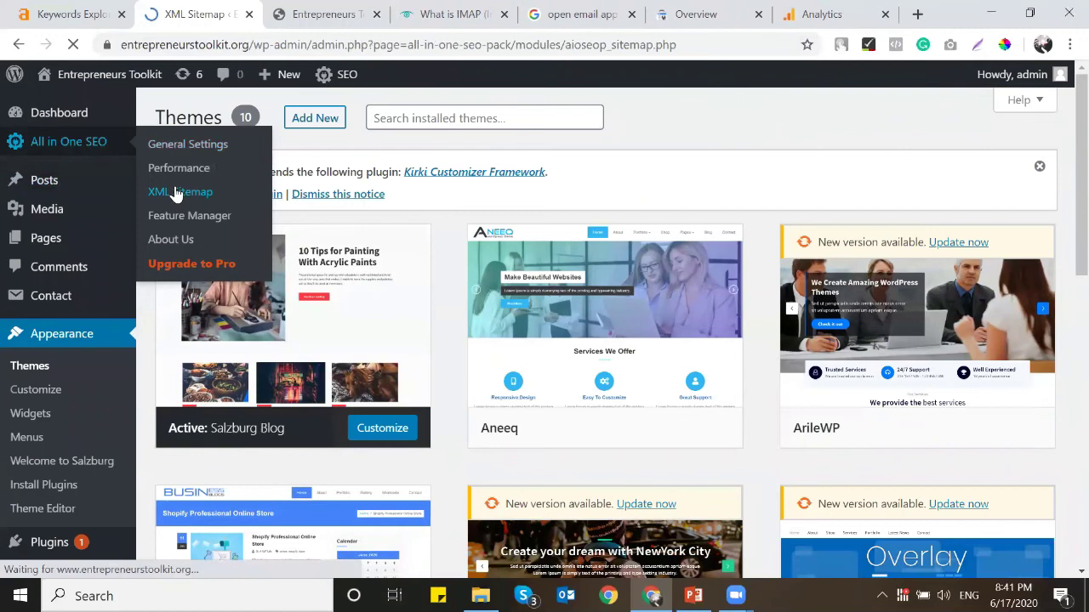
scroll(316, 271, down, 3)
scroll(315, 271, down, 2)
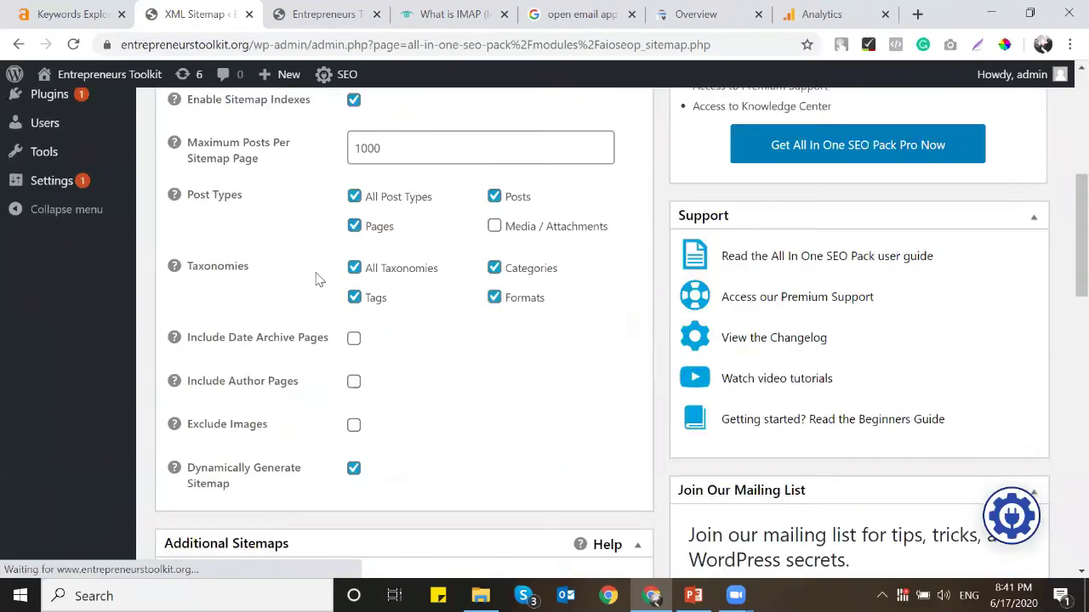
scroll(85, 286, up, 4)
scroll(244, 247, up, 2)
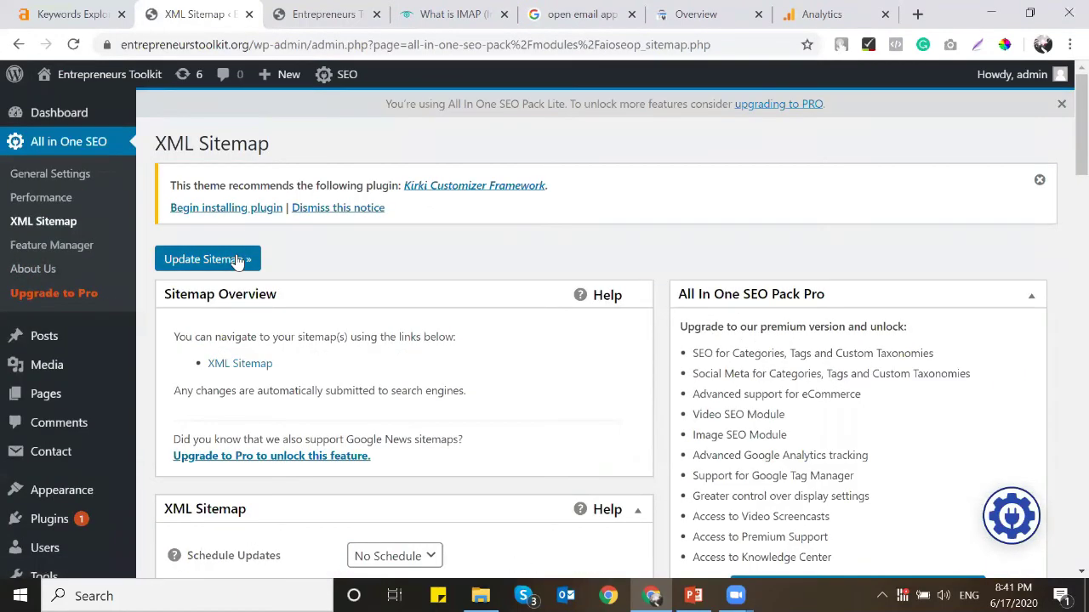
Step: Open the site's generated XML sitemap and copy the file name sitemap.xml from its address
click(240, 363)
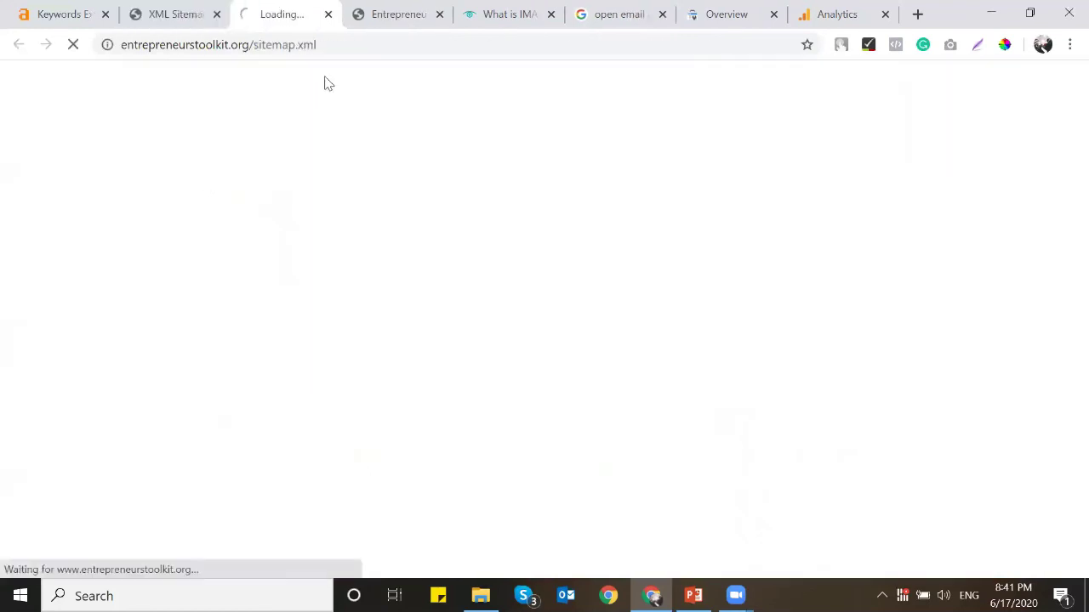
double_click(278, 47)
key(ctrl+c)
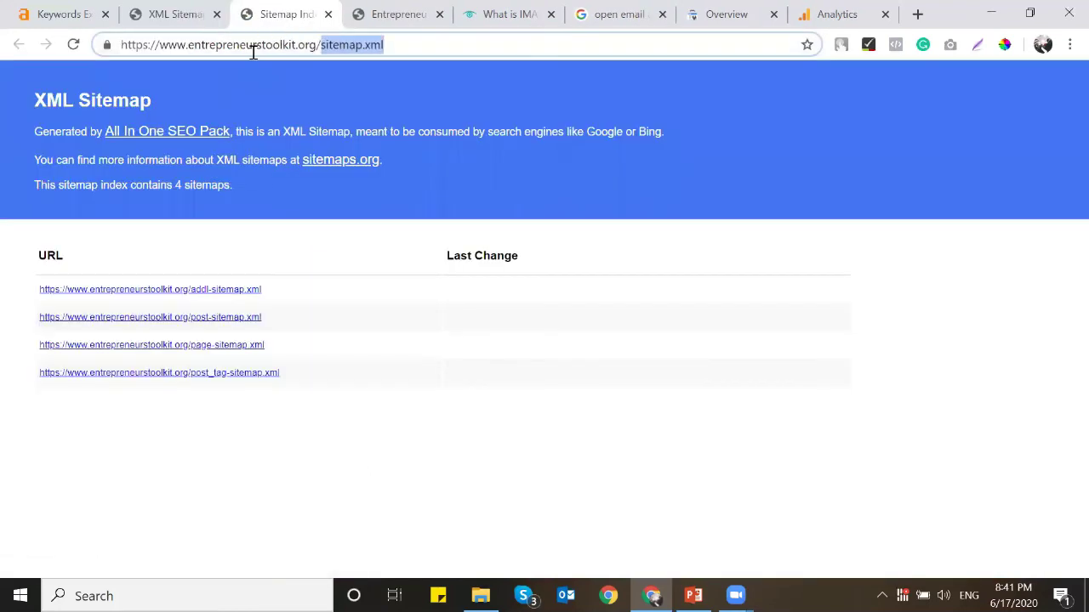
Step: Submit sitemap.xml as a new sitemap for the site in Google Search Console
click(380, 8)
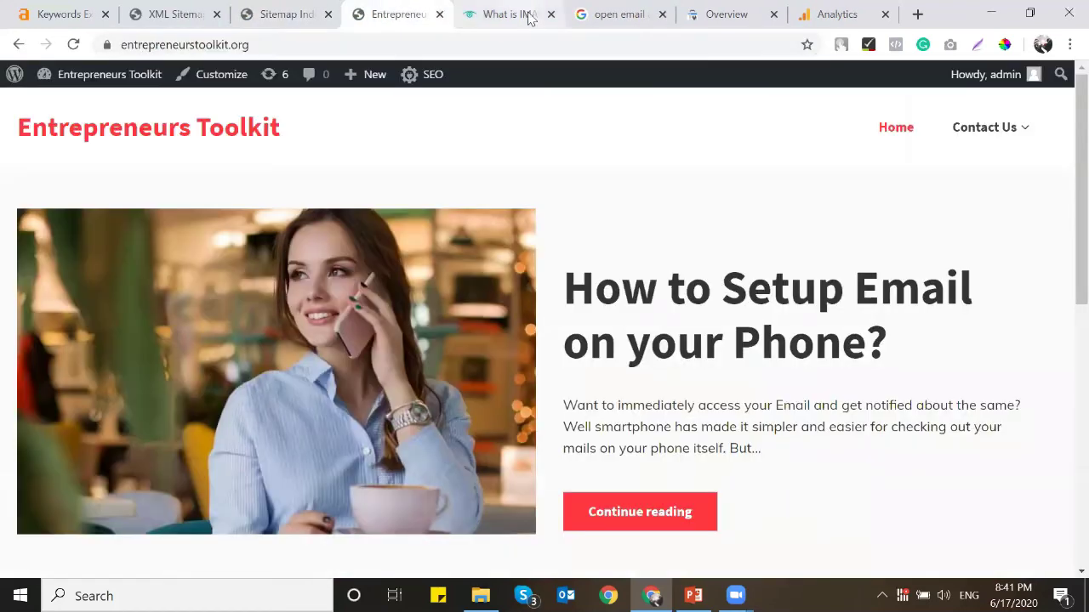
click(711, 14)
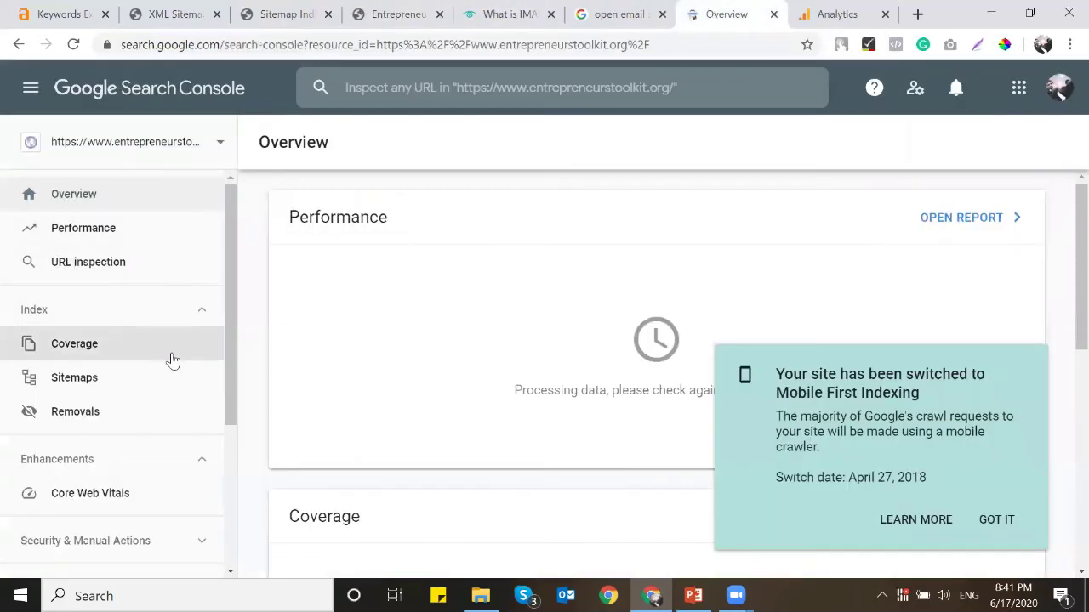
click(144, 377)
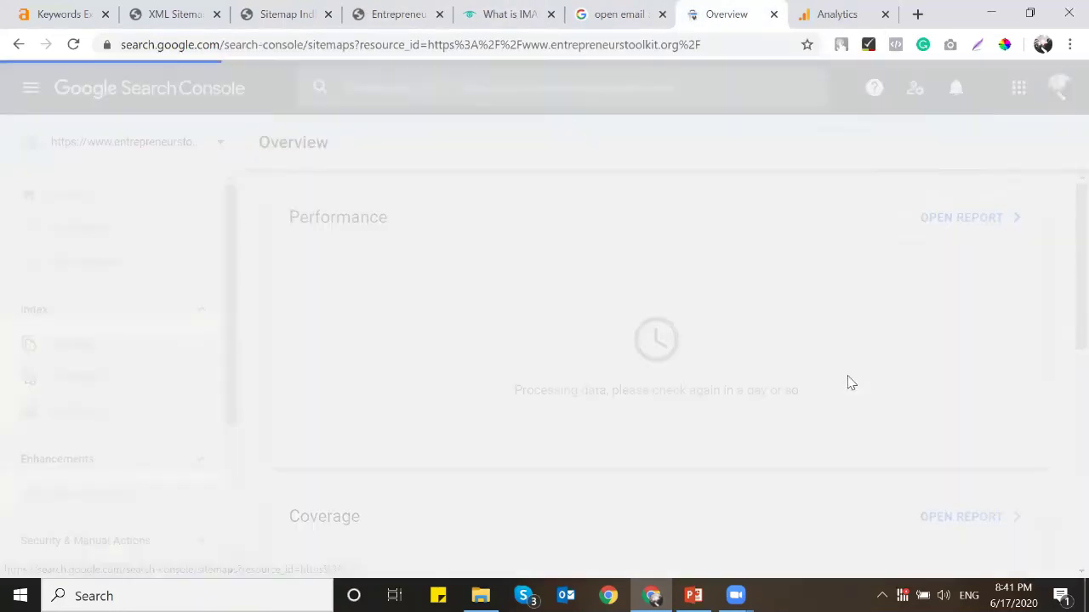
key(ctrl+v)
click(987, 268)
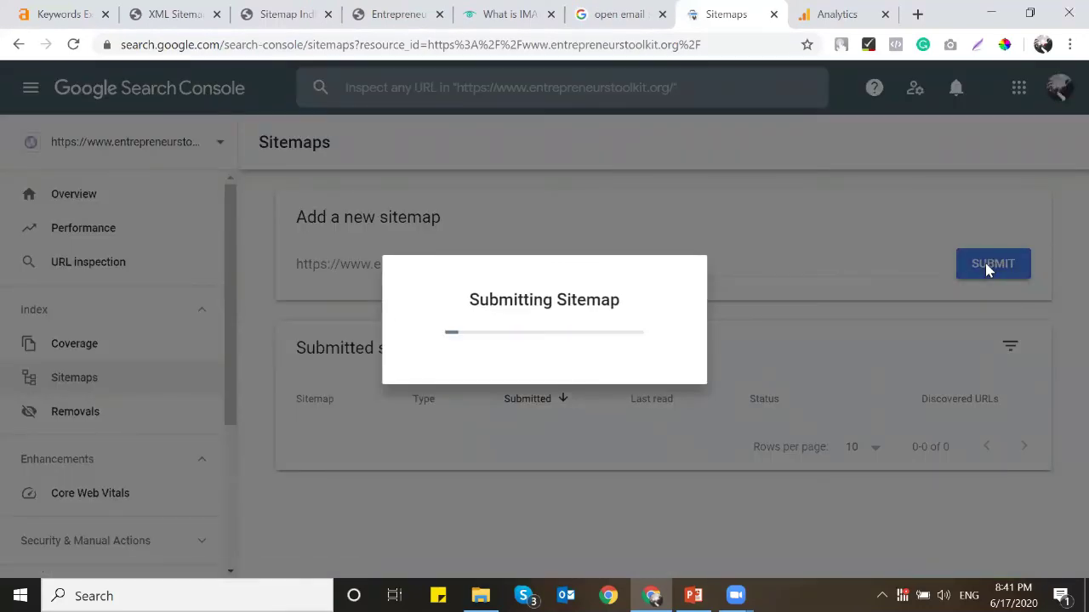
click(760, 384)
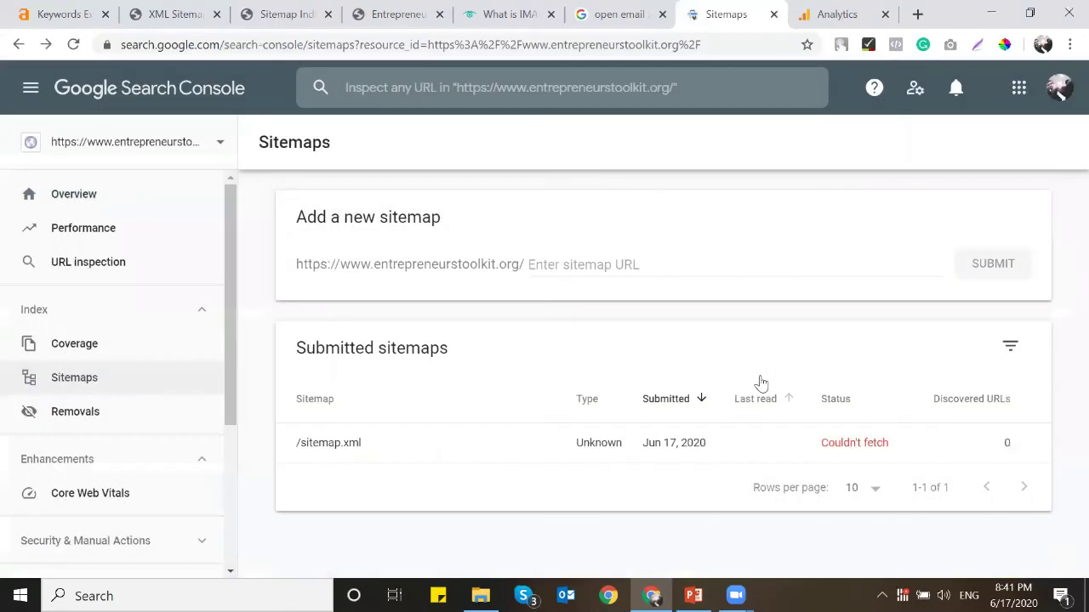
Step: Return to the WordPress XML Sitemap settings and set the schedule updates to Daily
click(195, 21)
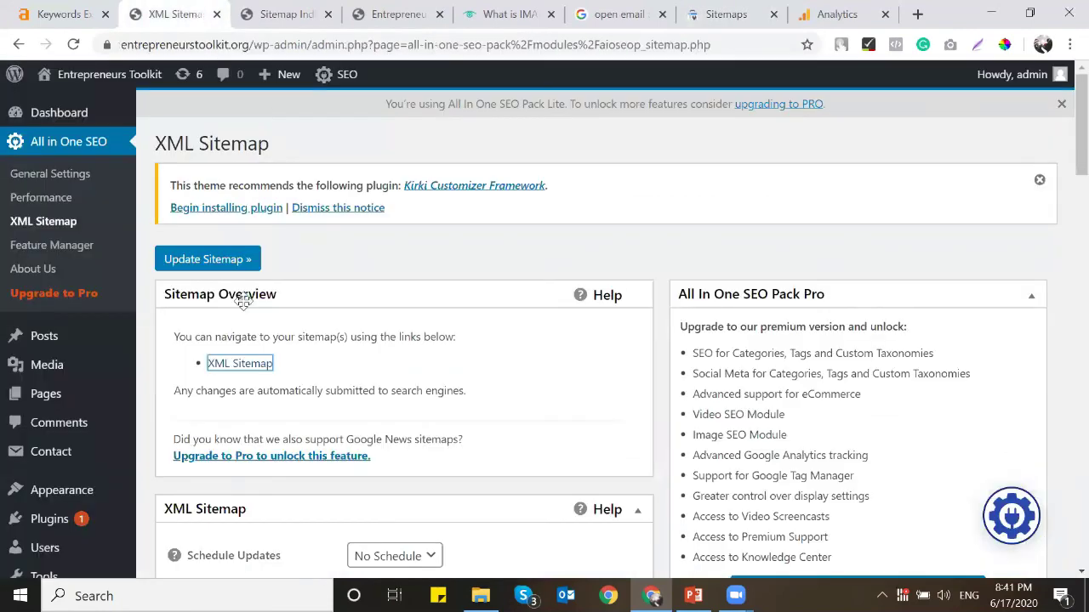
scroll(393, 318, down, 3)
scroll(409, 308, down, 1)
click(408, 217)
click(387, 254)
scroll(464, 232, down, 1)
scroll(463, 232, down, 1)
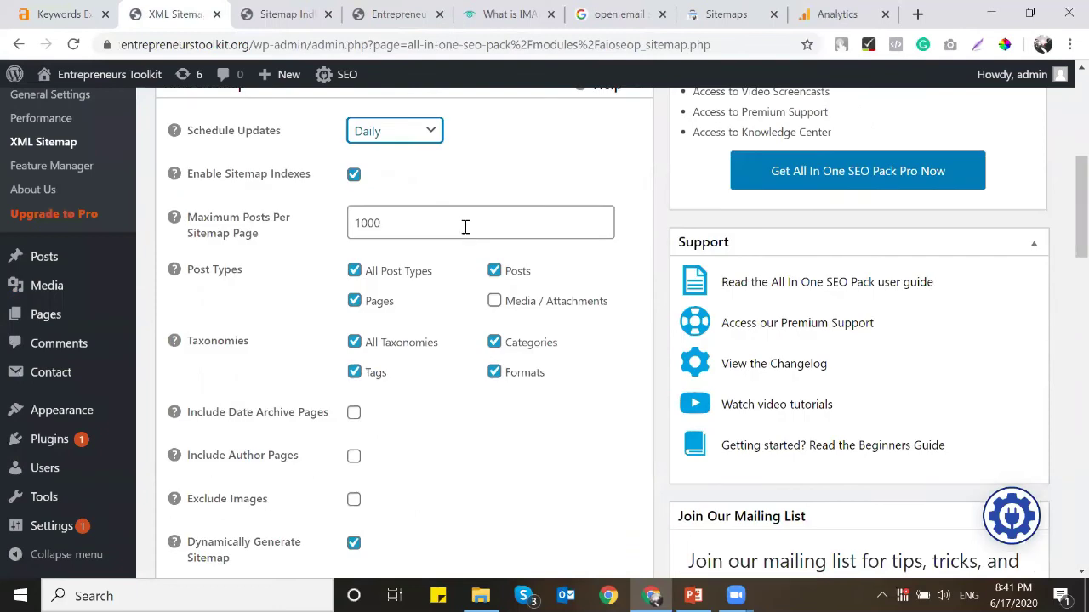
Step: Check the remaining sitemap options down to priorities and frequencies, and update the sitemap
scroll(465, 226, down, 2)
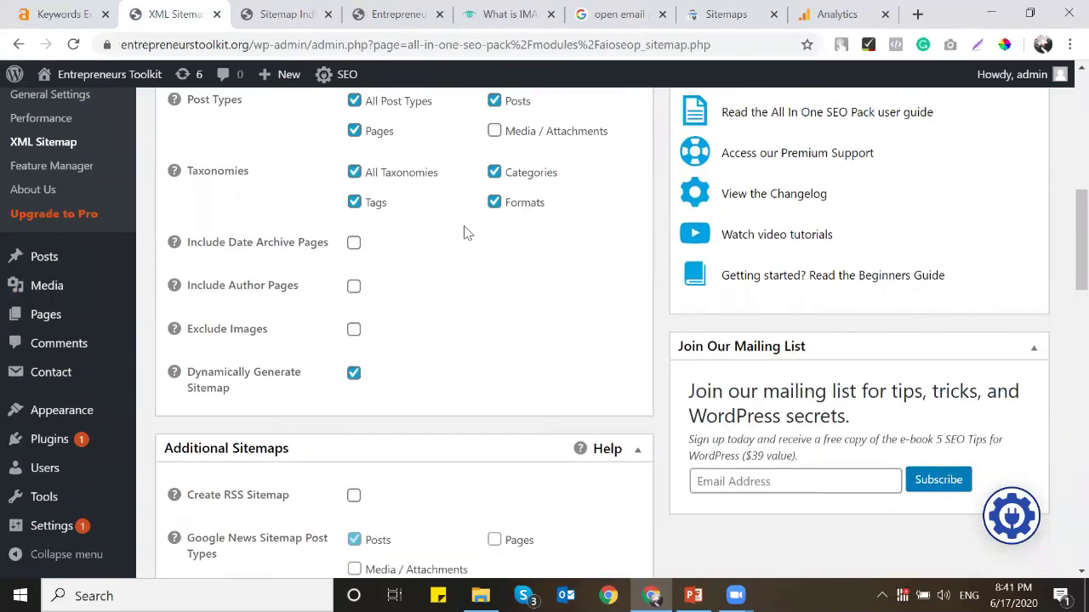
scroll(465, 232, down, 3)
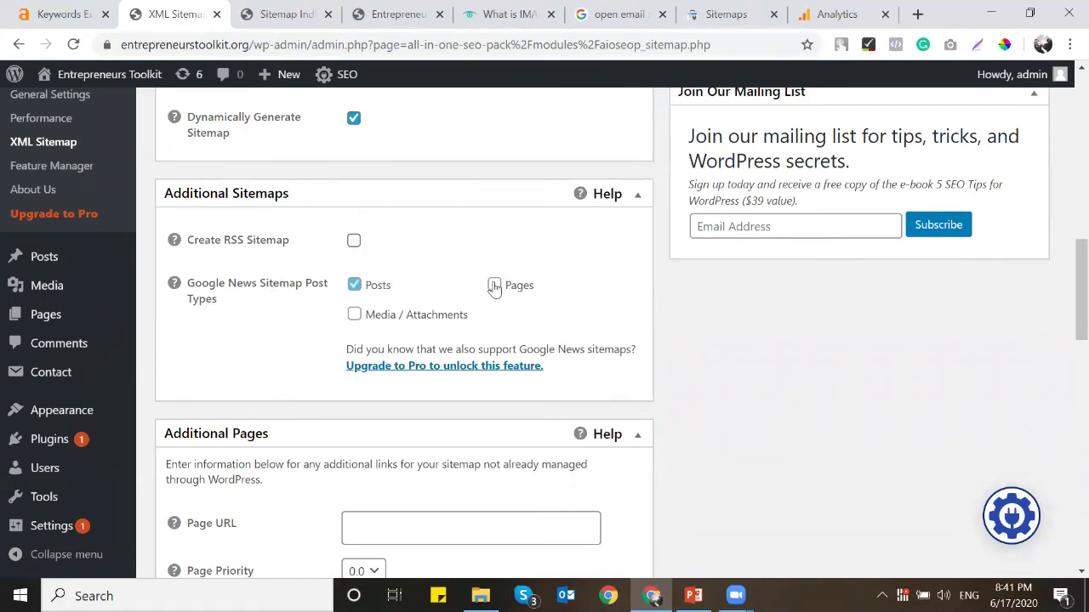
scroll(333, 294, down, 6)
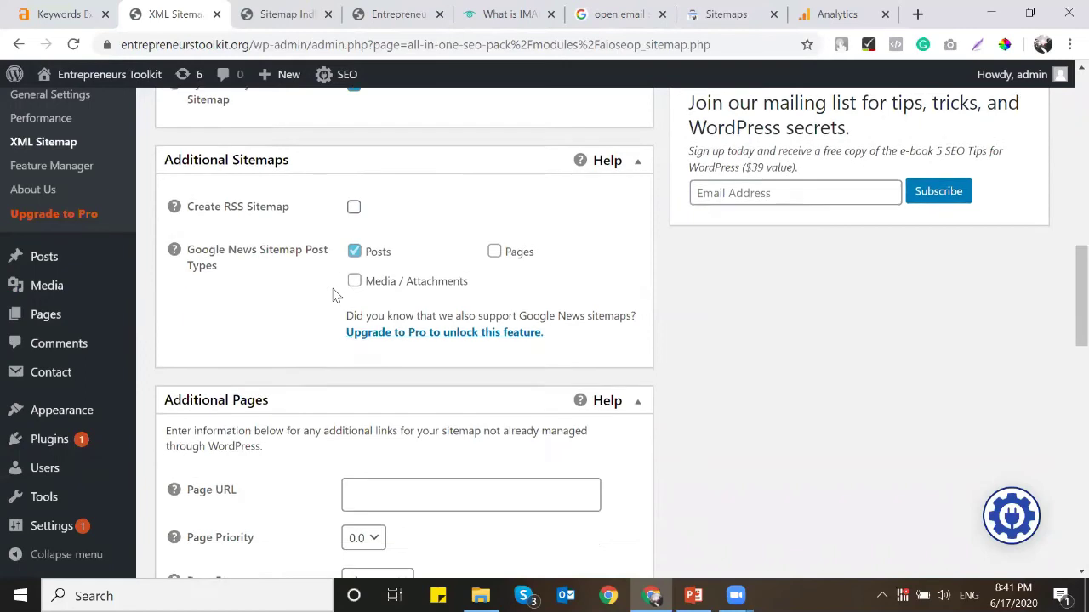
scroll(334, 294, down, 6)
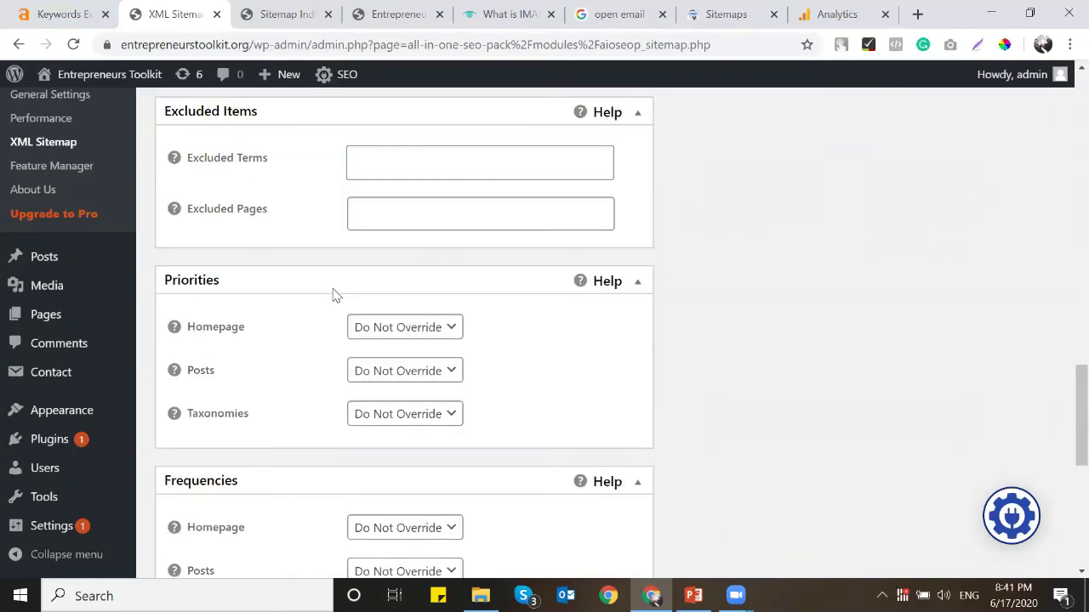
click(230, 319)
scroll(409, 287, down, 2)
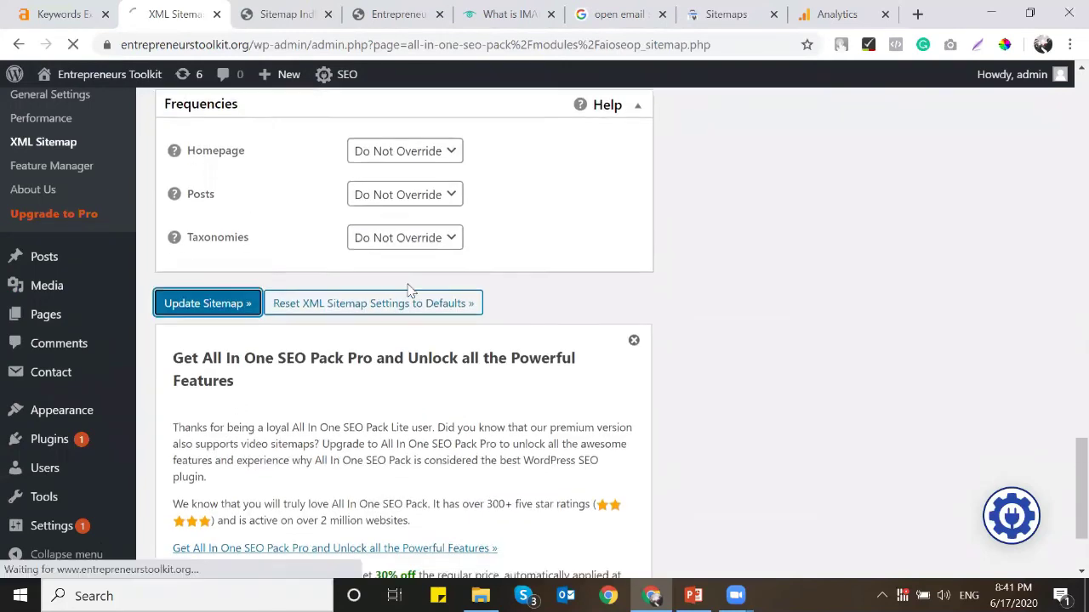
click(291, 14)
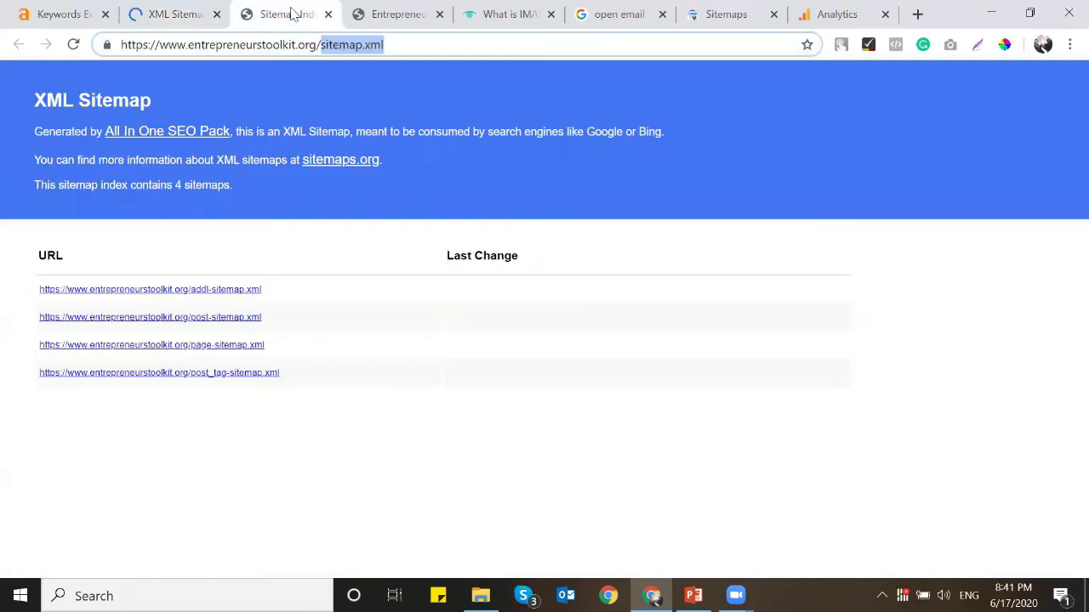
click(396, 14)
click(487, 15)
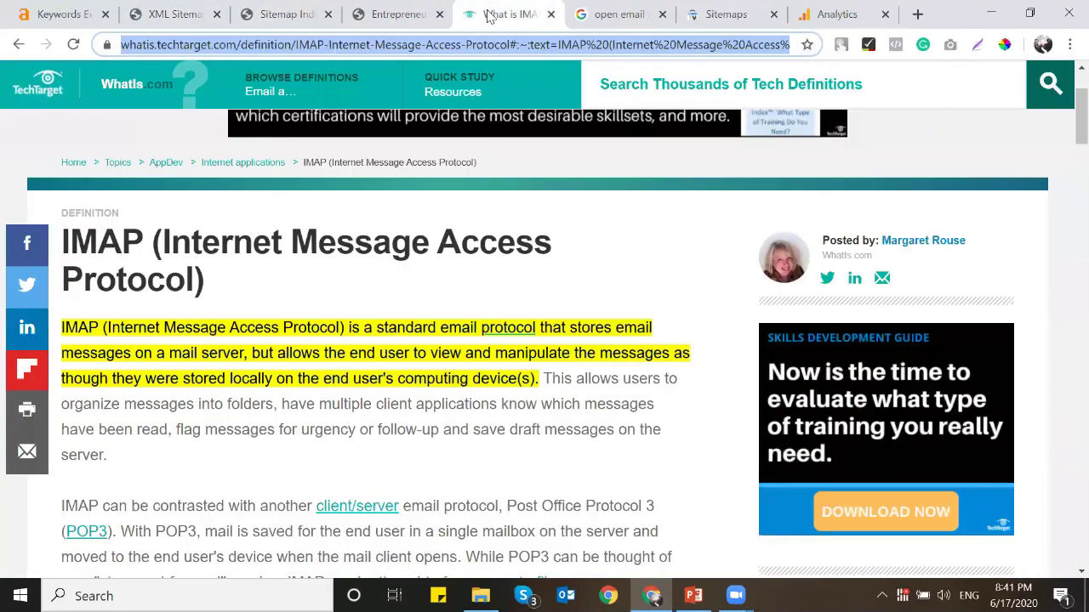
click(412, 20)
click(308, 16)
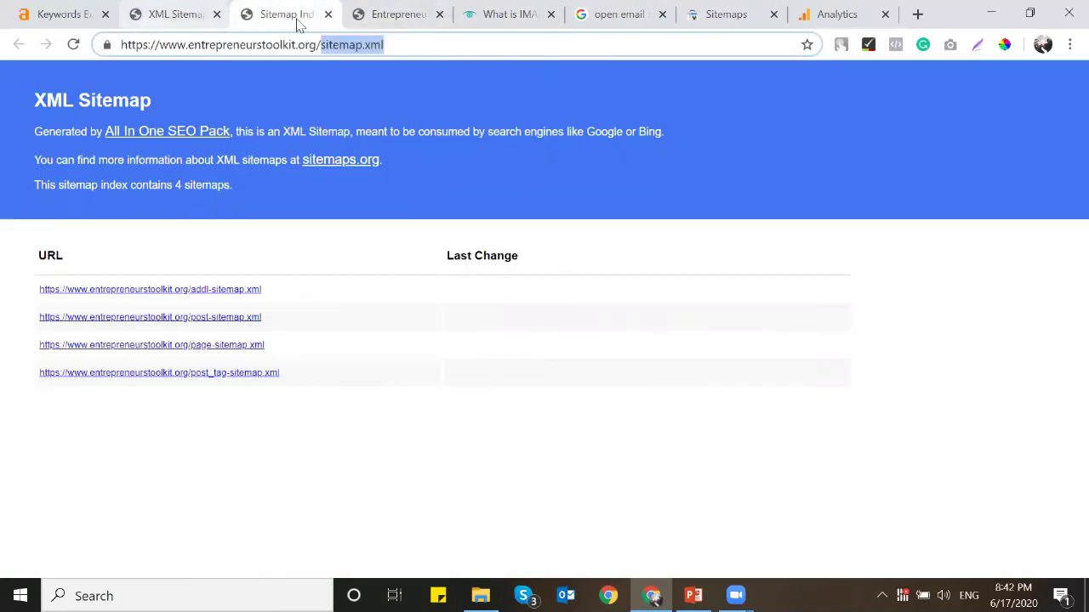
click(175, 14)
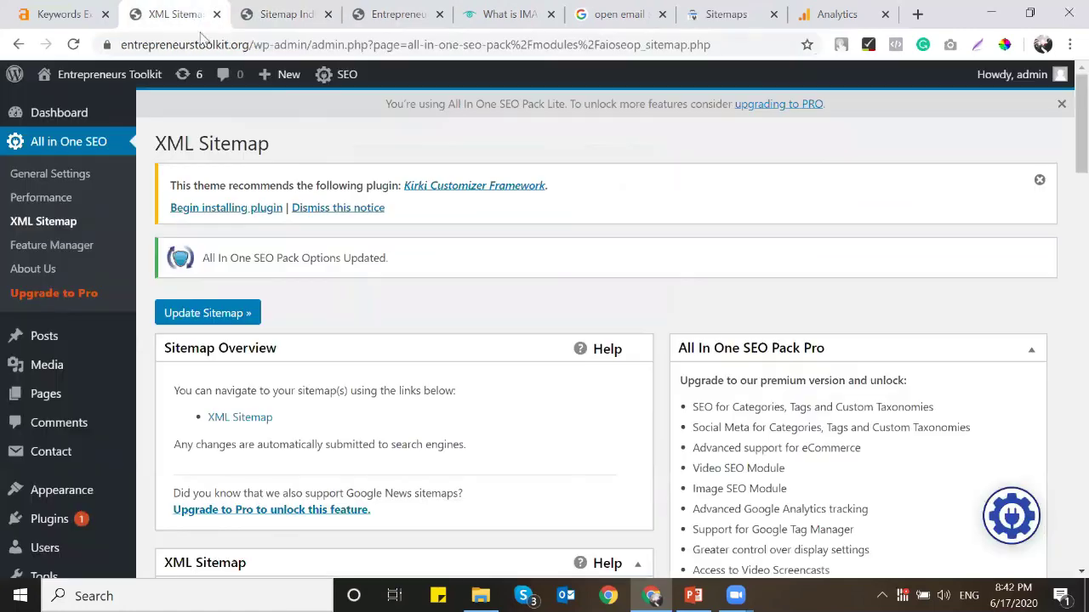
click(253, 44)
click(283, 9)
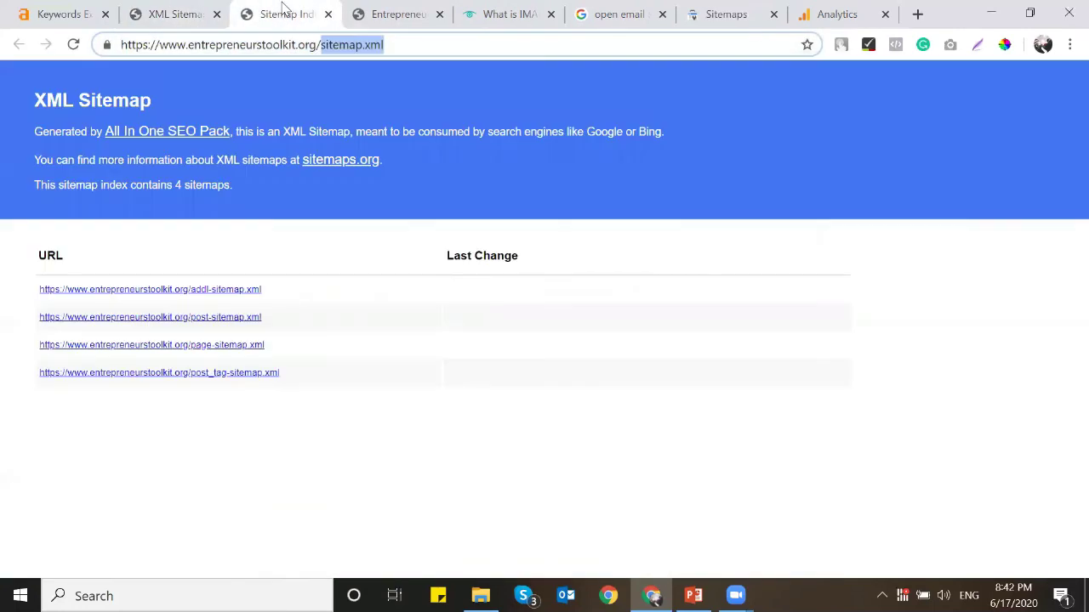
click(379, 9)
click(359, 46)
text(google.co.uk)
key(Return)
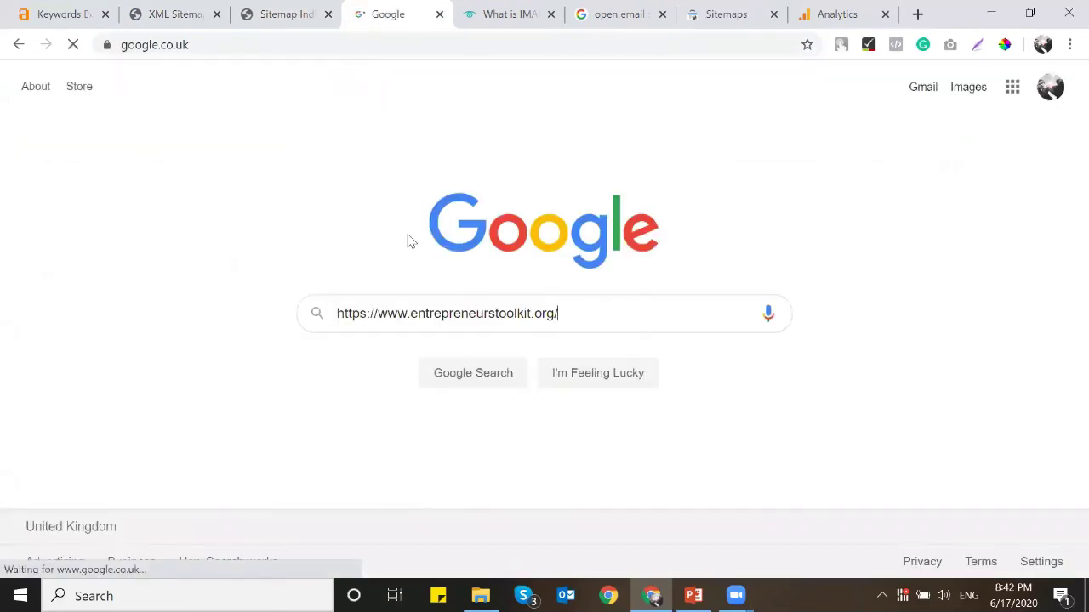
key(Return)
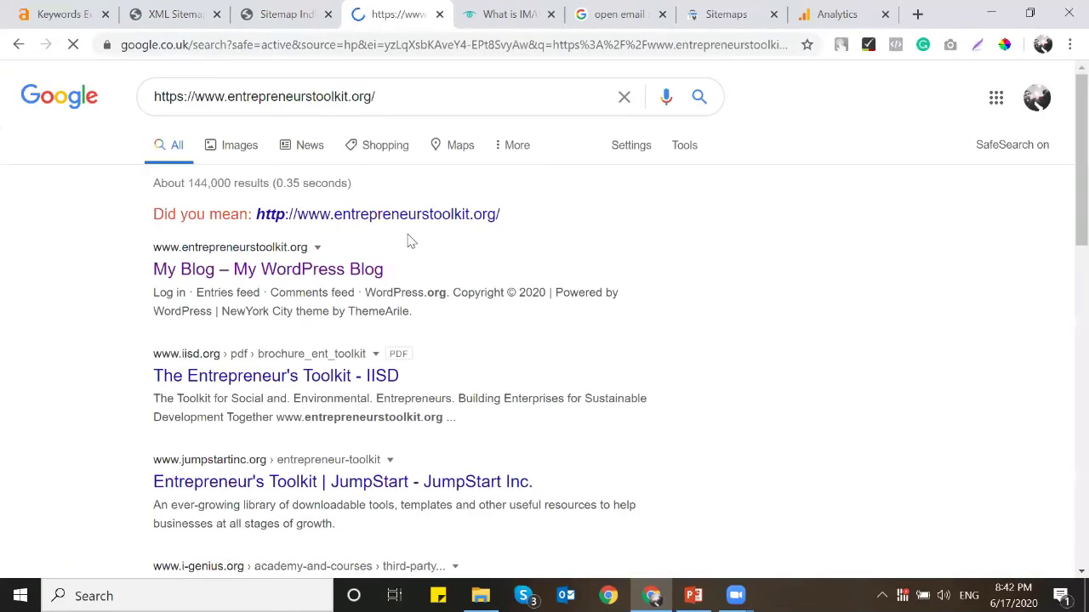
scroll(411, 242, down, 1)
click(344, 191)
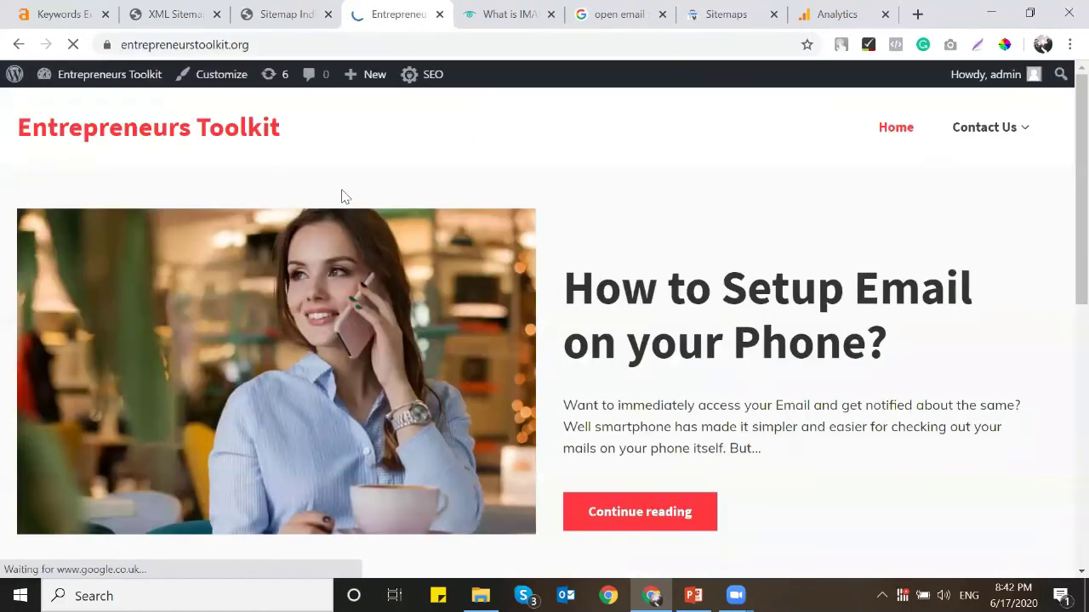
Step: Open the installed themes in the WordPress admin and delete the Twenty Nineteen theme
click(174, 13)
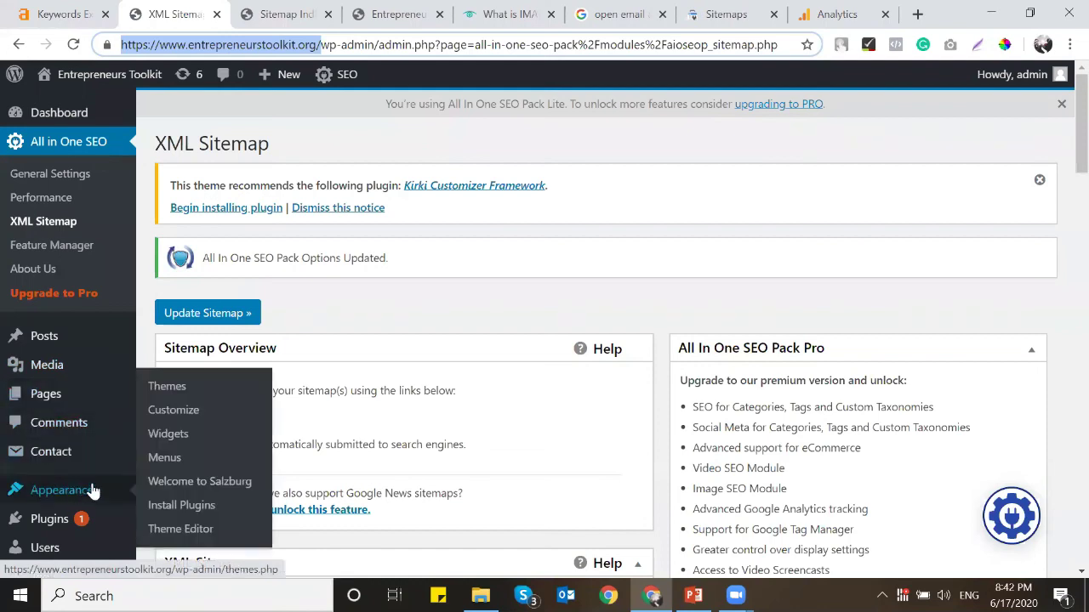
click(166, 387)
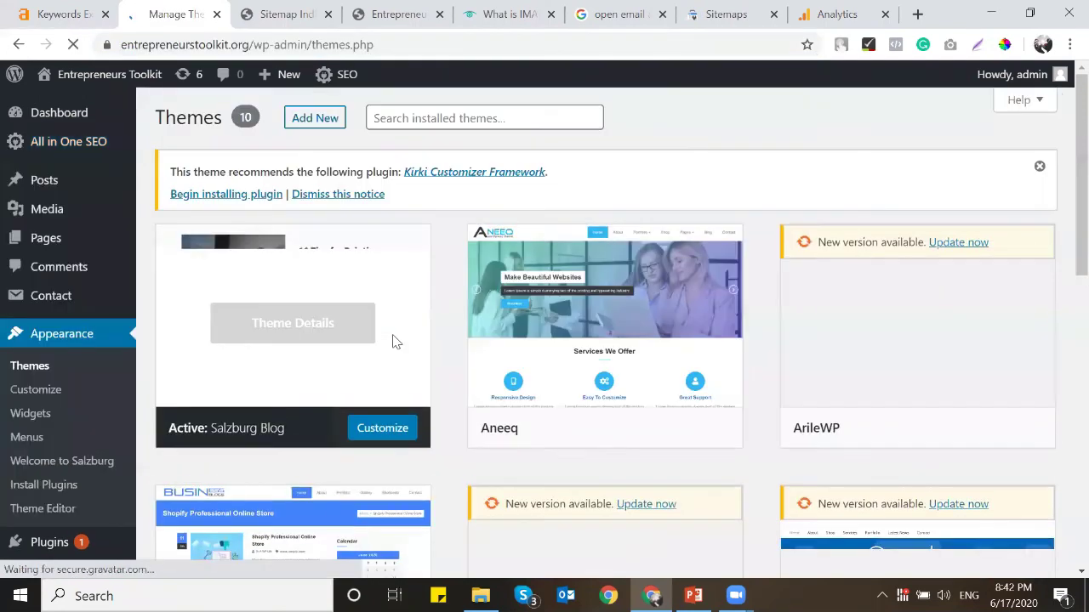
scroll(588, 267, down, 5)
scroll(557, 306, down, 3)
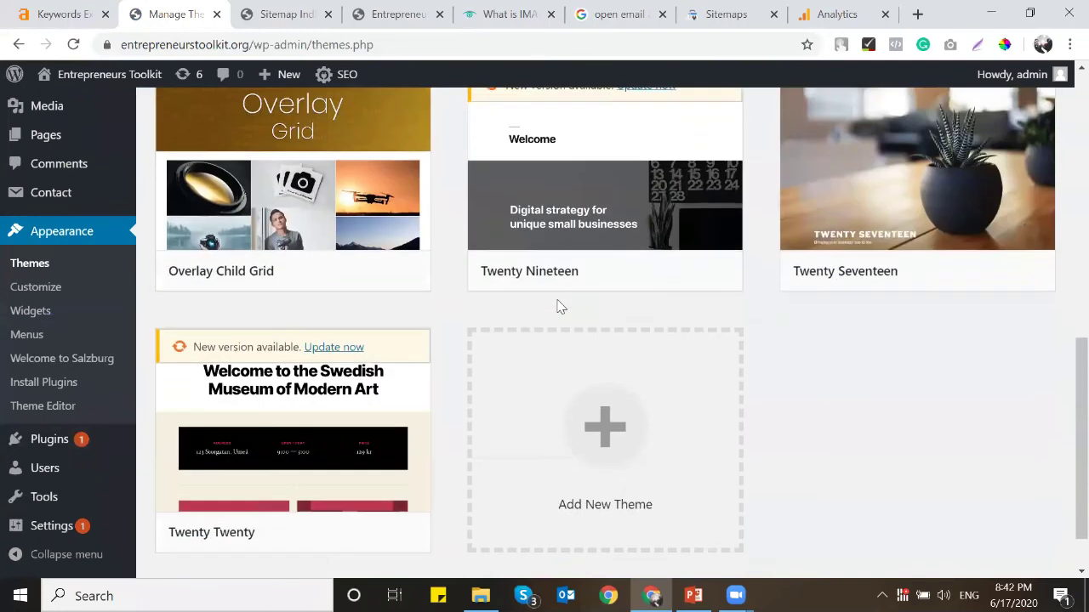
click(587, 272)
click(1030, 555)
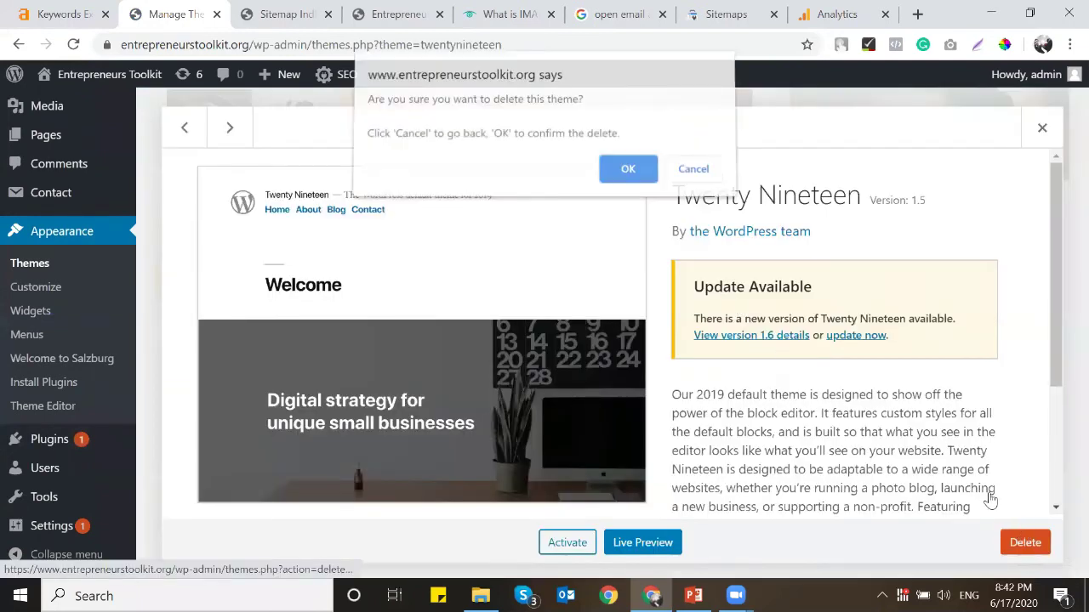
click(634, 179)
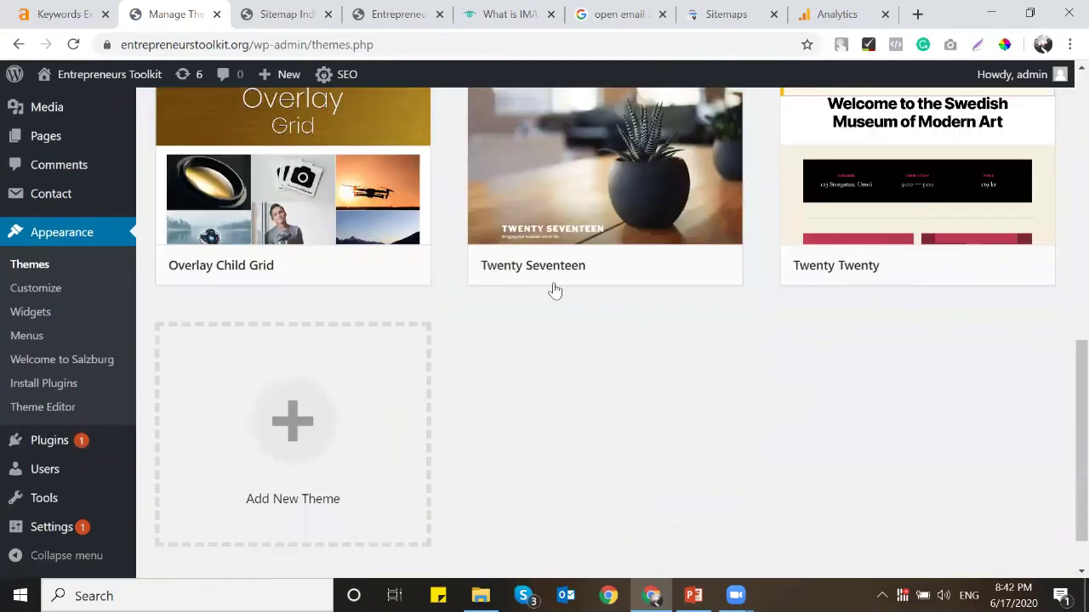
Step: Delete the Twenty Seventeen and NewYork City themes from the installed themes
click(554, 289)
click(1025, 544)
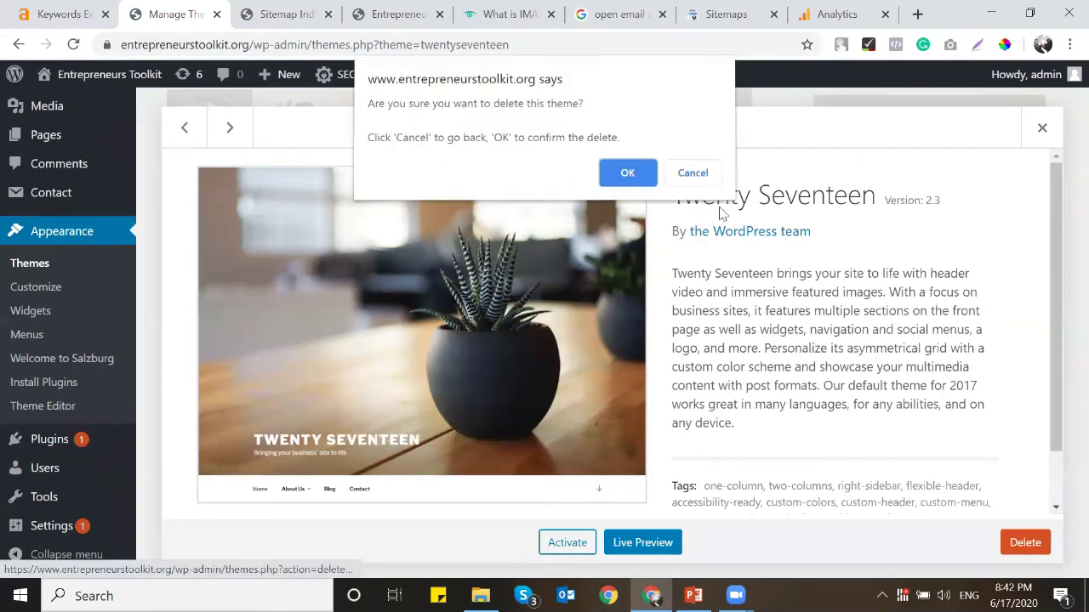
click(627, 175)
click(636, 194)
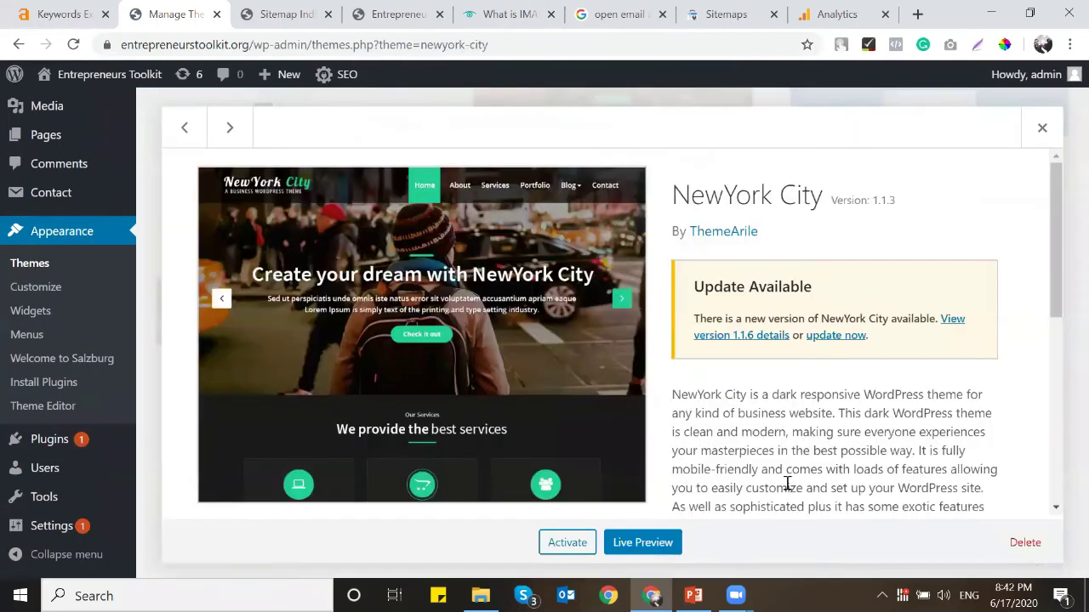
click(1031, 547)
click(626, 173)
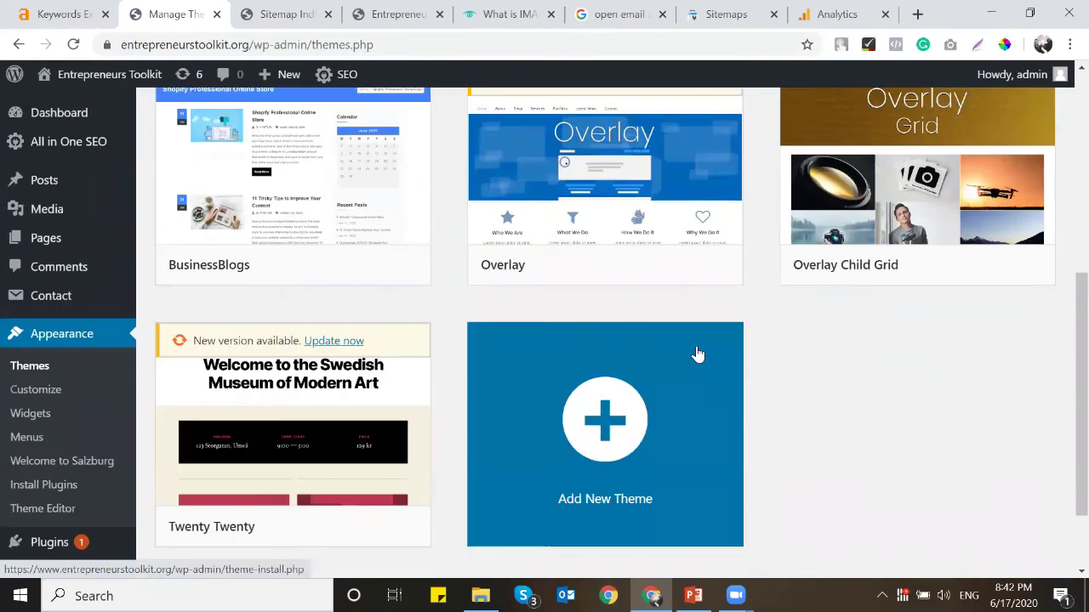
Step: Delete the Overlay theme from the installed themes, keeping Overlay Child Grid
click(593, 174)
click(1027, 544)
click(627, 174)
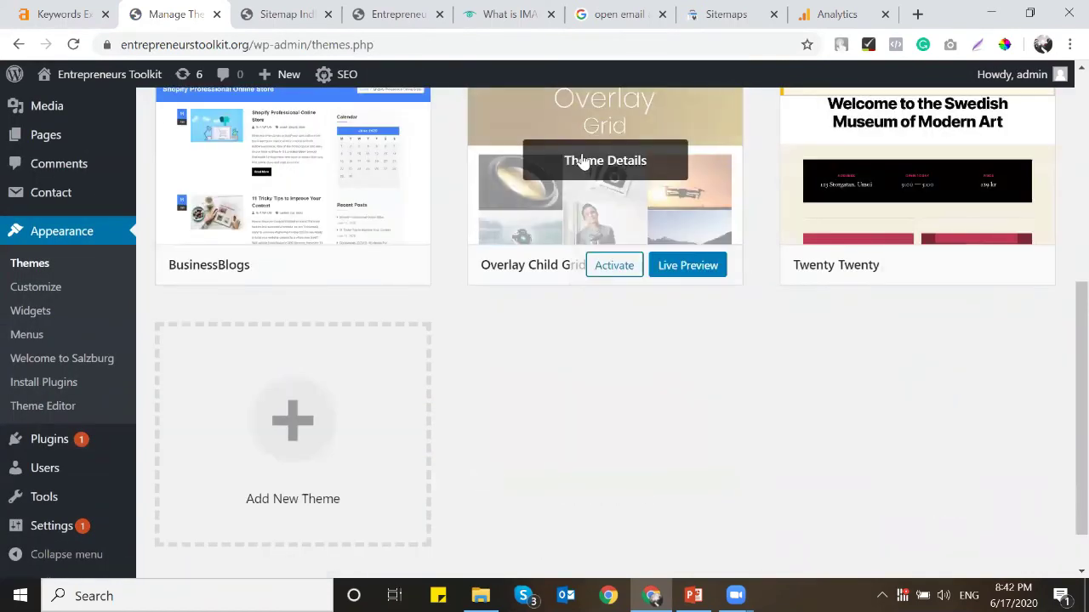
Step: Delete the Overlay Child Grid theme from the installed themes and confirm the deletion
click(581, 158)
click(1012, 555)
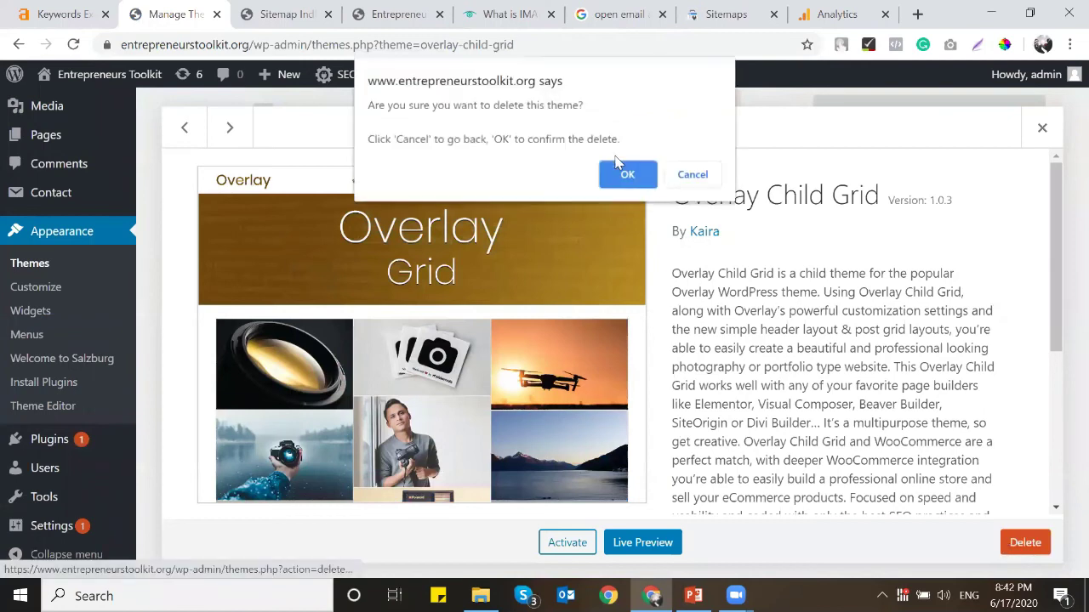
click(627, 174)
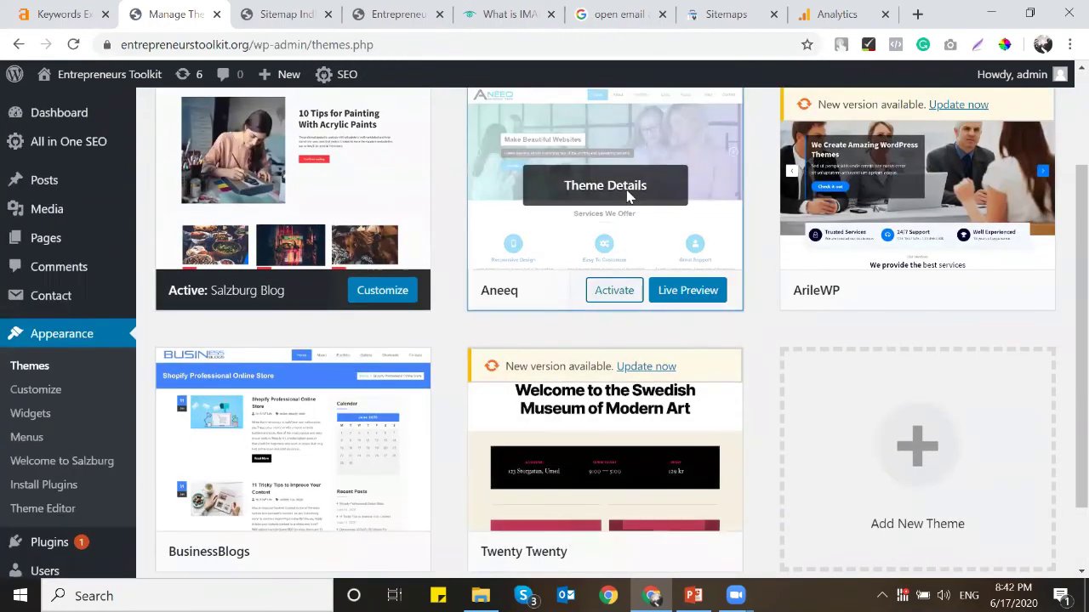
Step: Delete the Aneeq and ArileWP themes from the installed themes
click(627, 196)
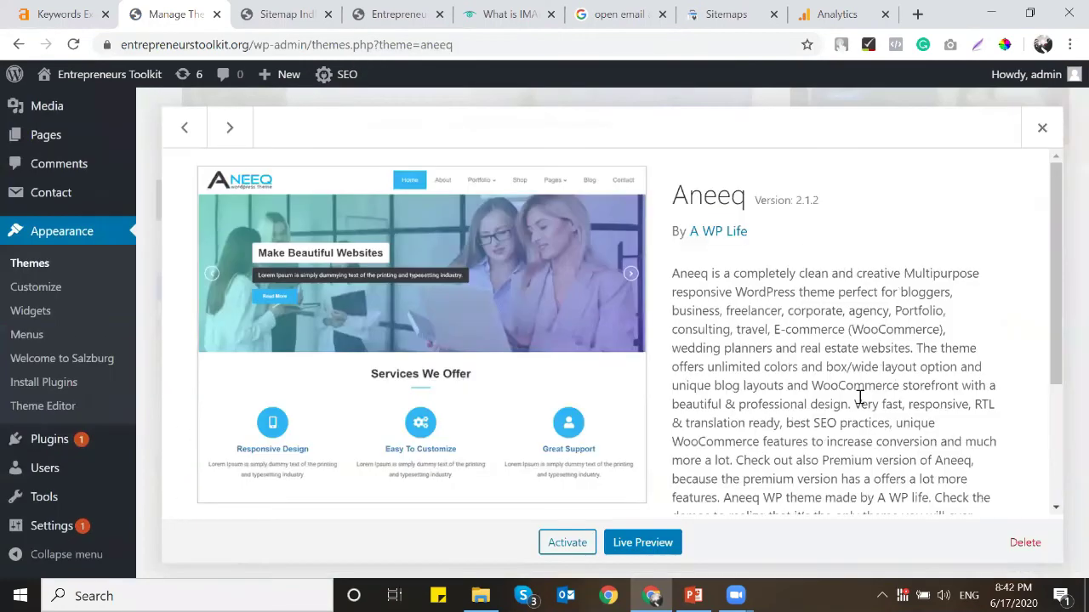
click(1017, 542)
click(626, 174)
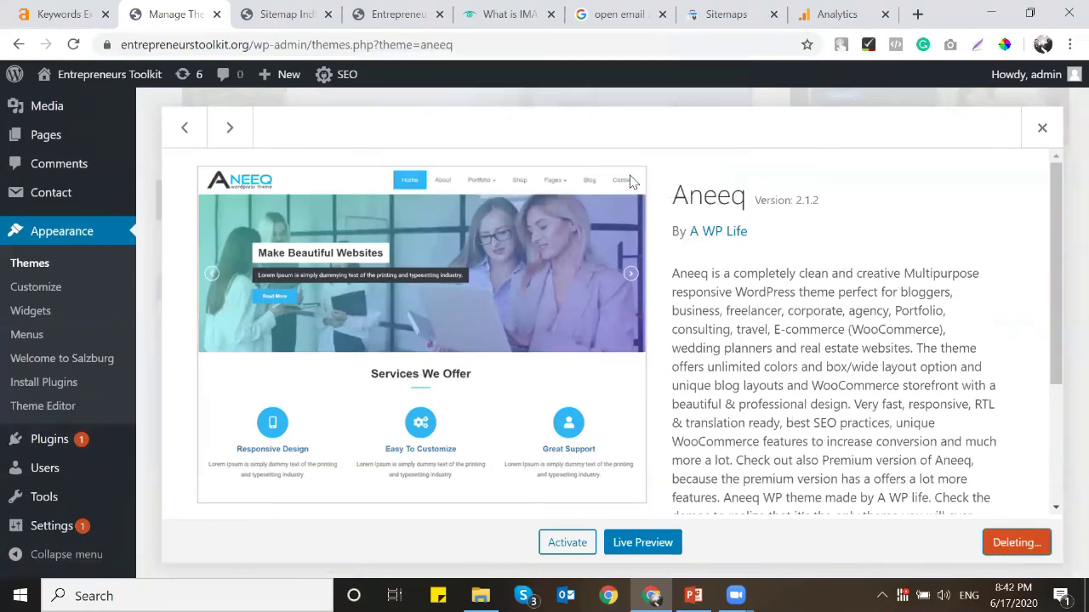
click(629, 182)
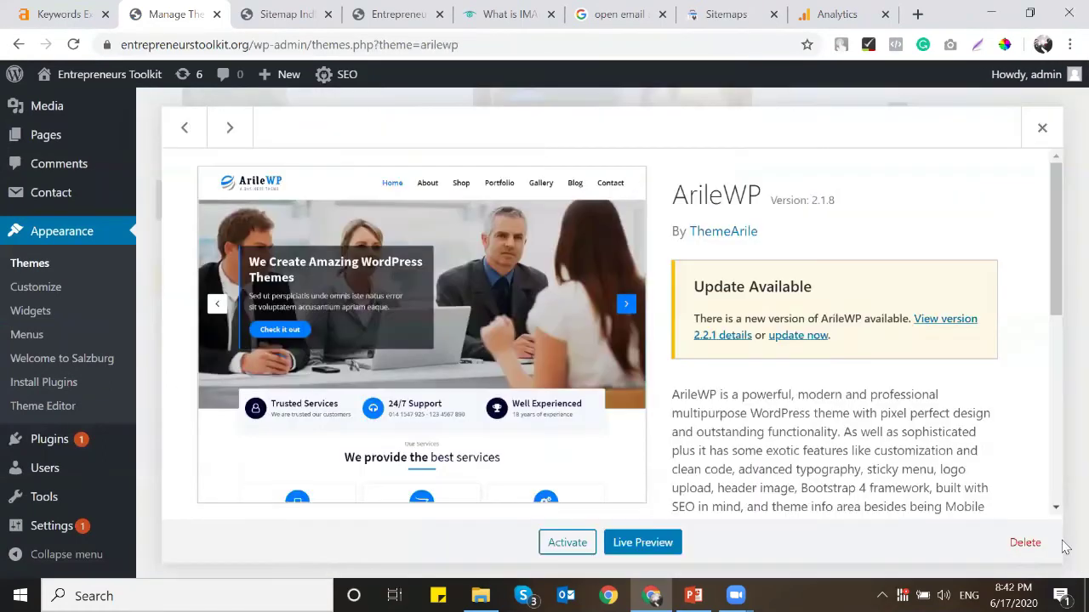
click(1024, 542)
click(625, 181)
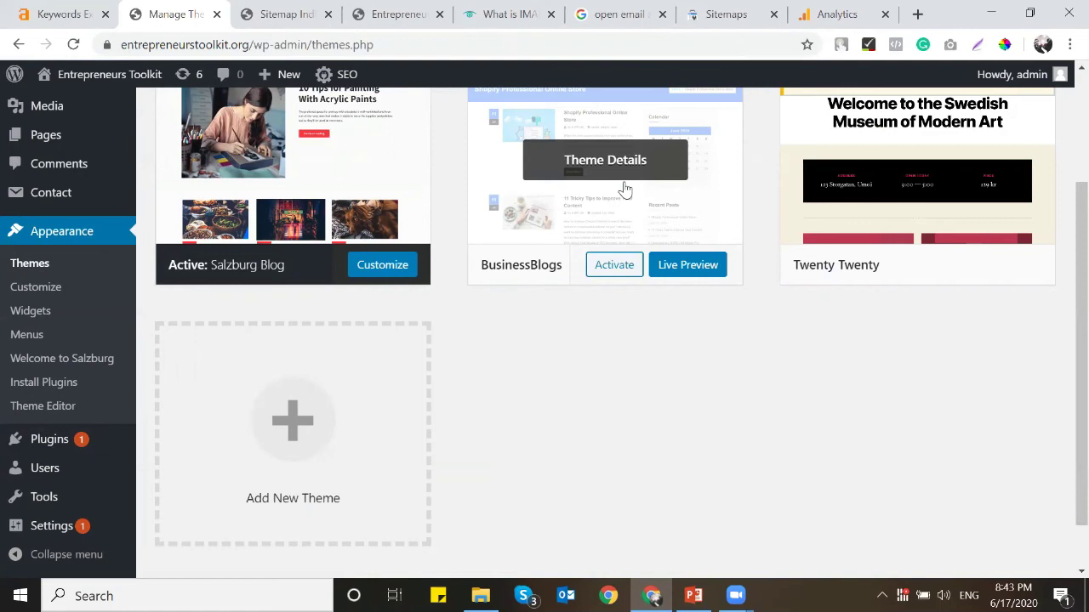
scroll(625, 187, up, 1)
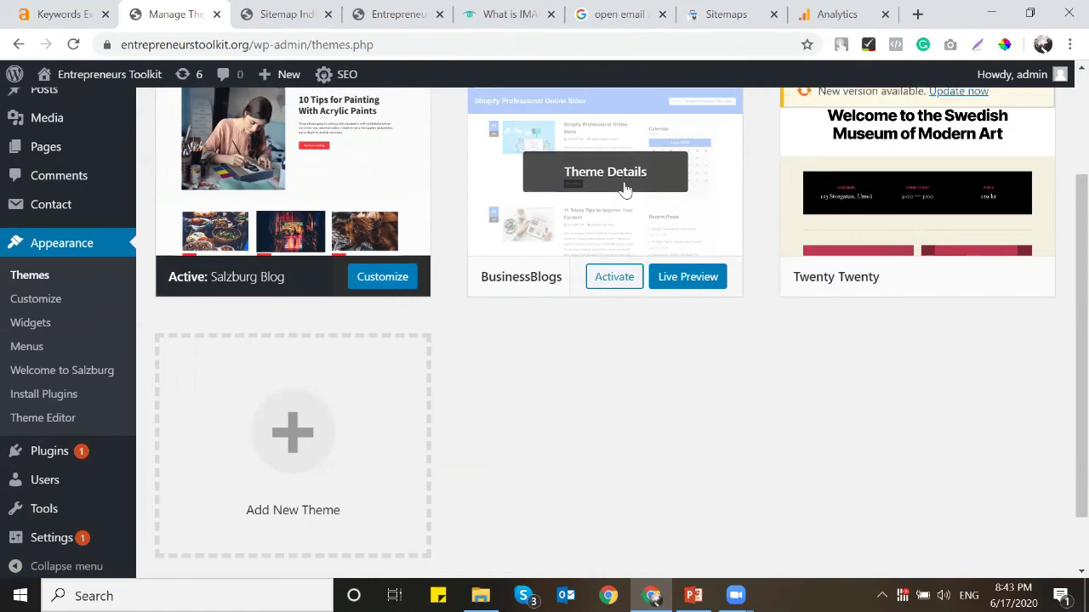
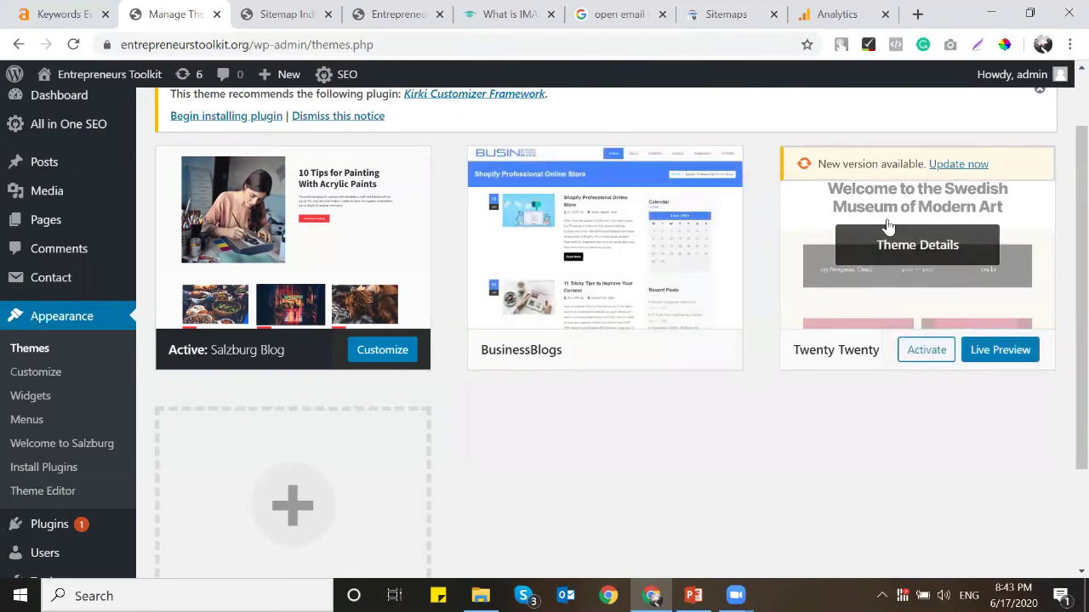
right_click(168, 23)
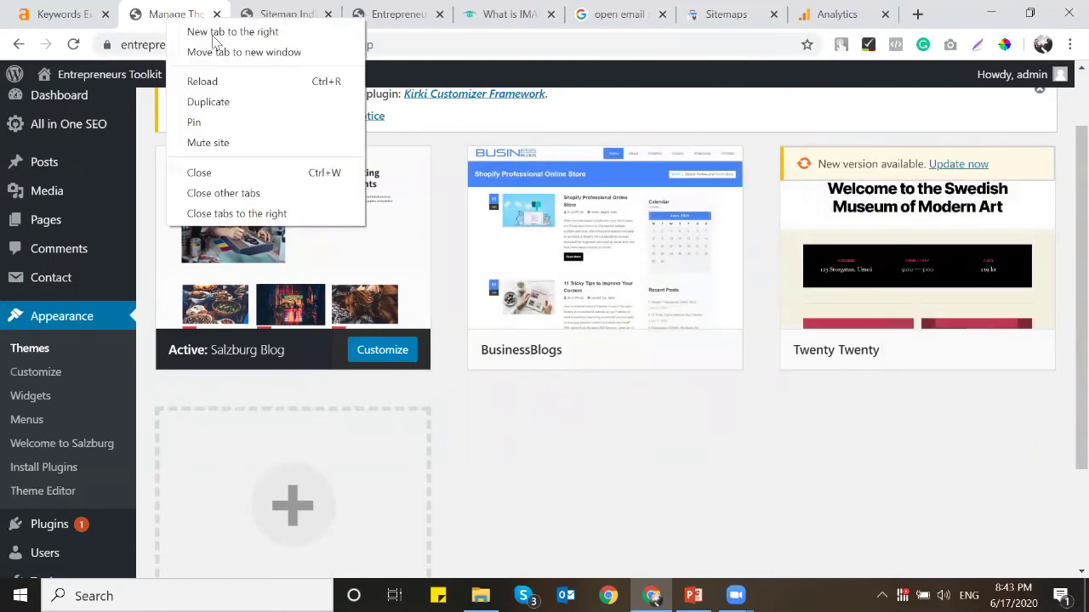
click(680, 425)
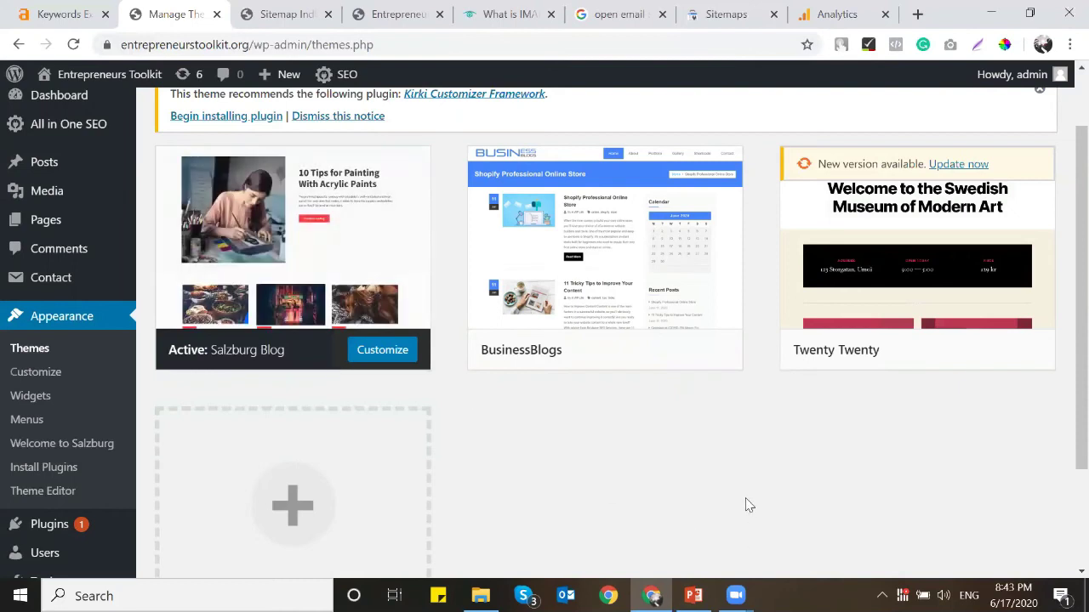
scroll(669, 381, up, 2)
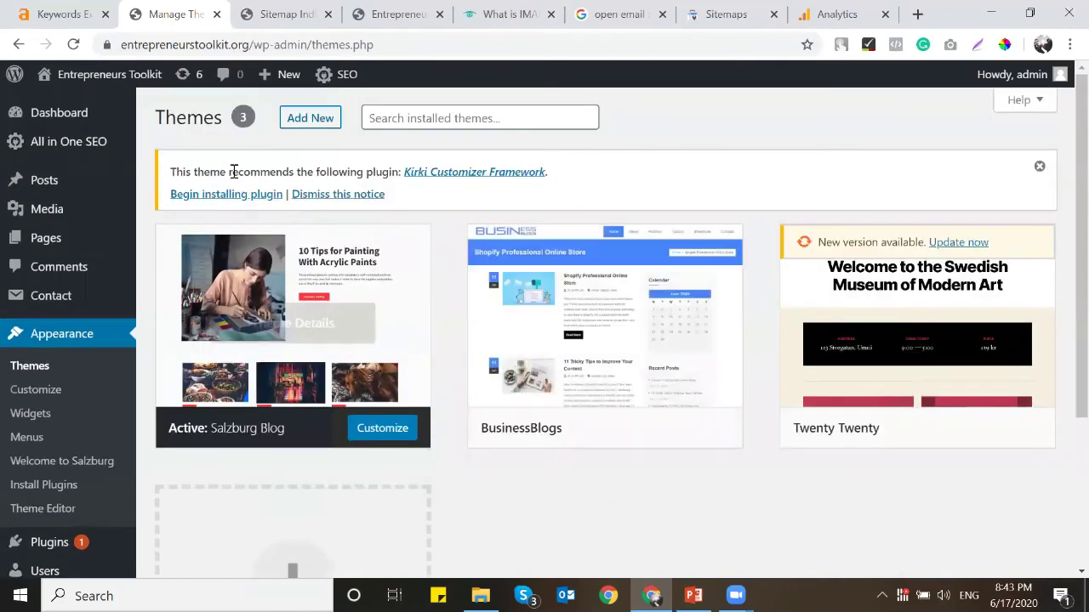
mouse_move(66, 173)
mouse_move(77, 146)
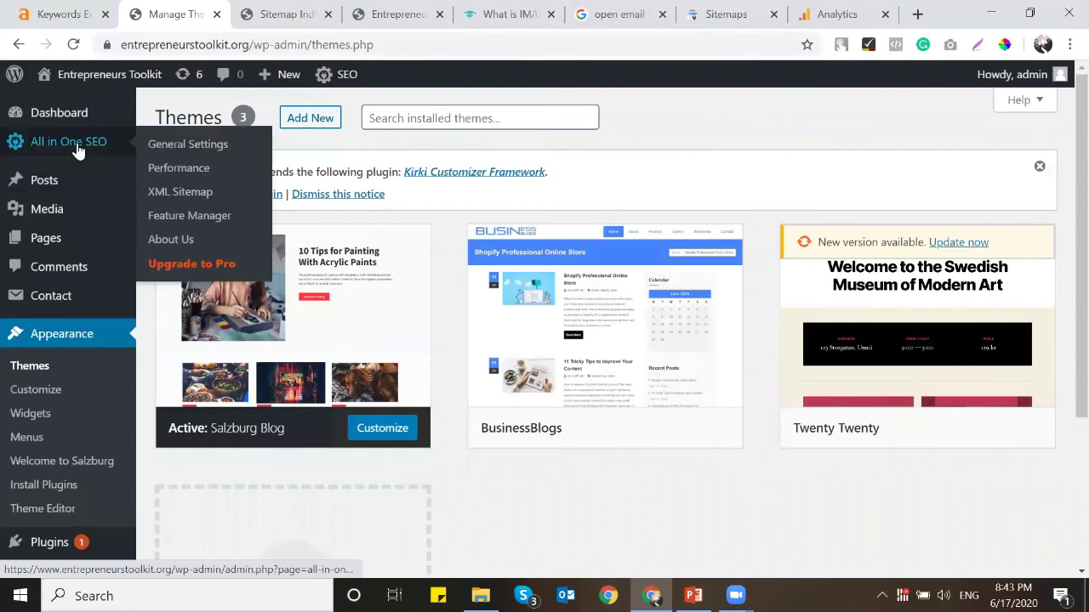
mouse_move(634, 343)
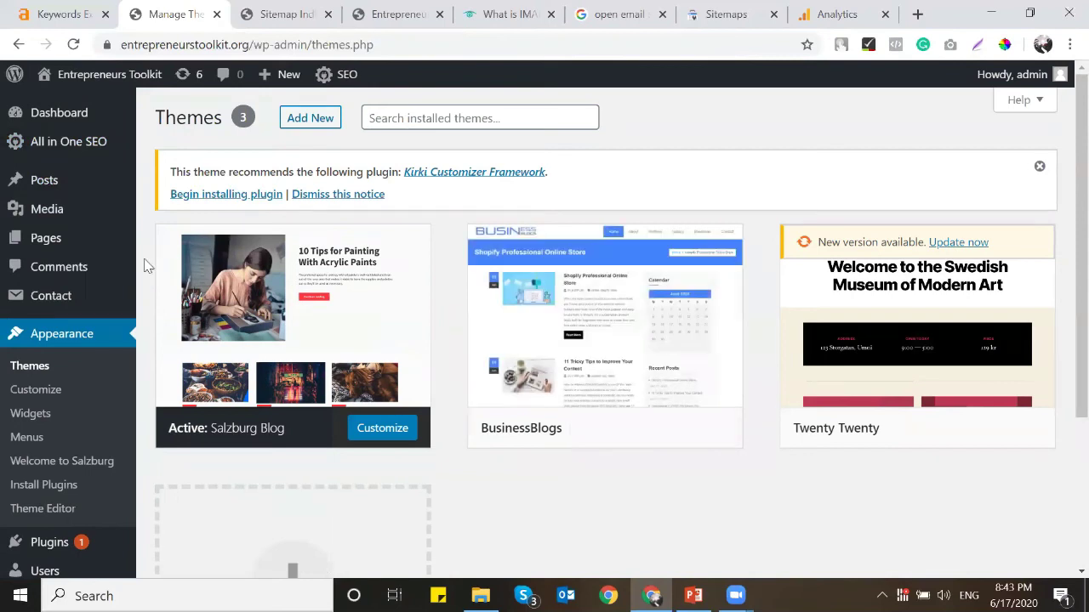
Step: Close the XML sitemap page, open the live site from the admin in a new browser tab, and return to the themes page
click(311, 7)
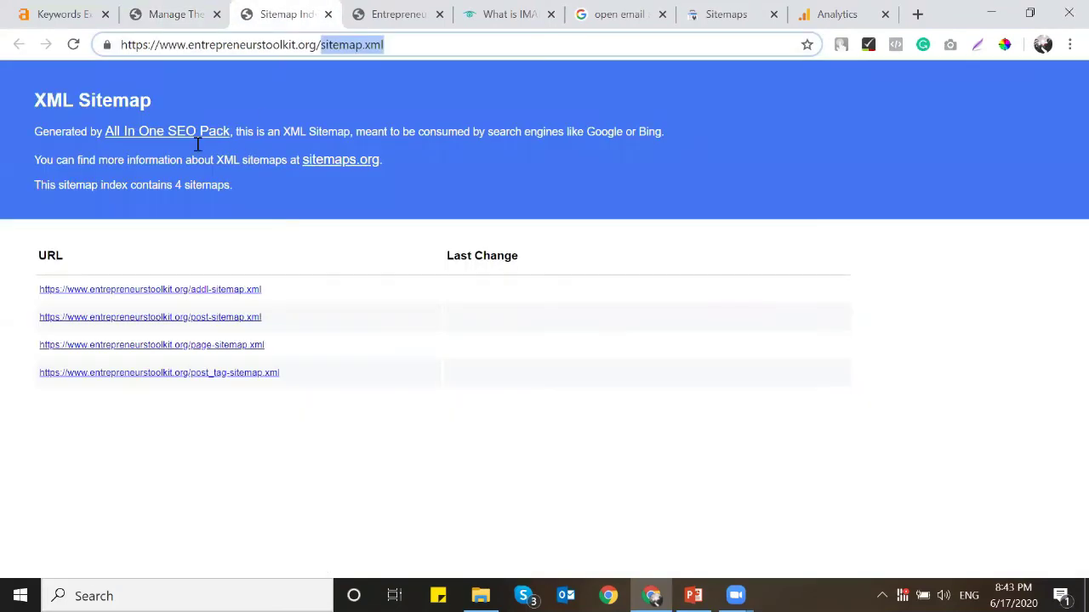
click(327, 14)
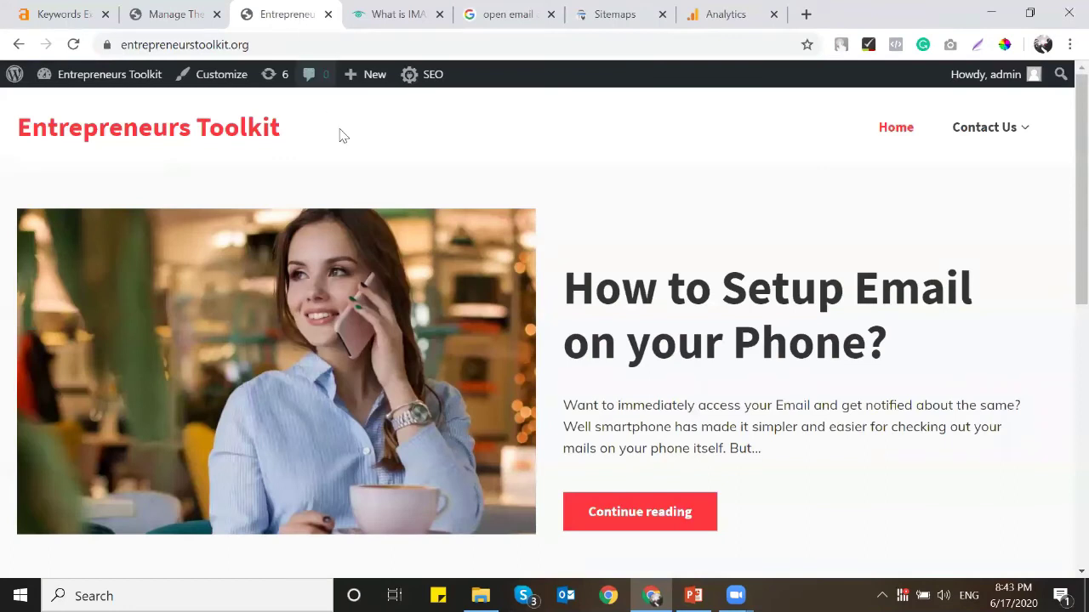
key(ctrl+shift+Tab)
scroll(548, 412, down, 3)
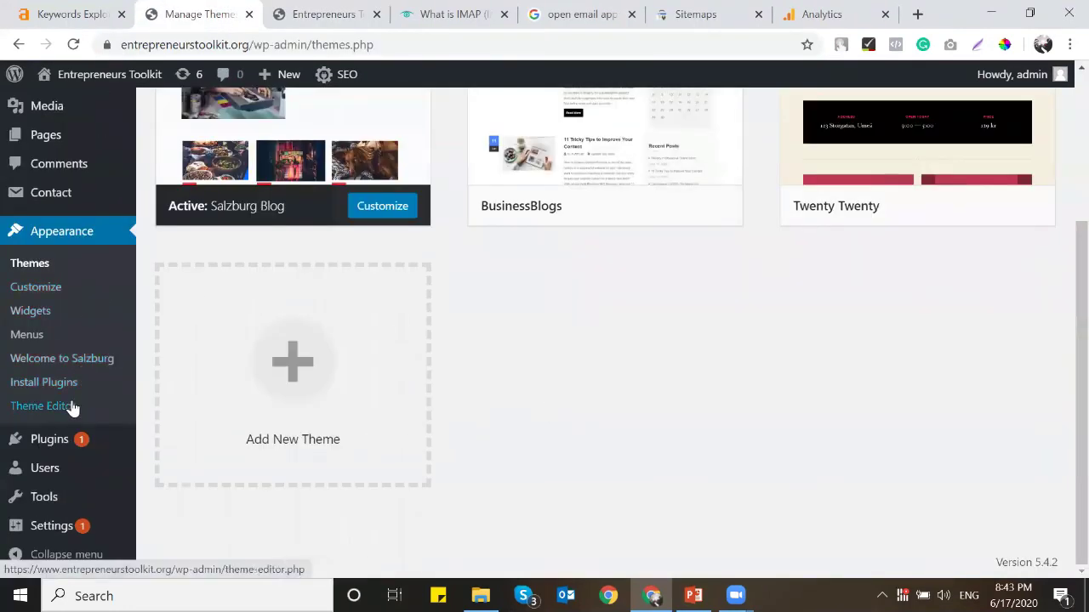
mouse_move(92, 74)
right_click(91, 105)
click(127, 113)
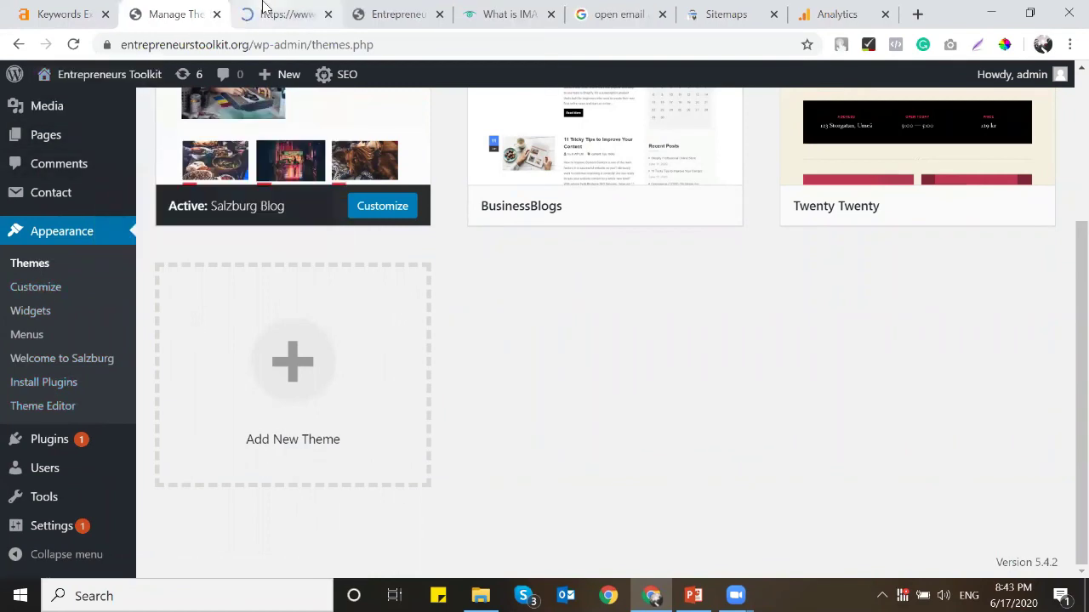
click(259, 12)
click(170, 14)
Step: Publish the draft Privacy Policy page and copy its permalink address
scroll(77, 161, up, 2)
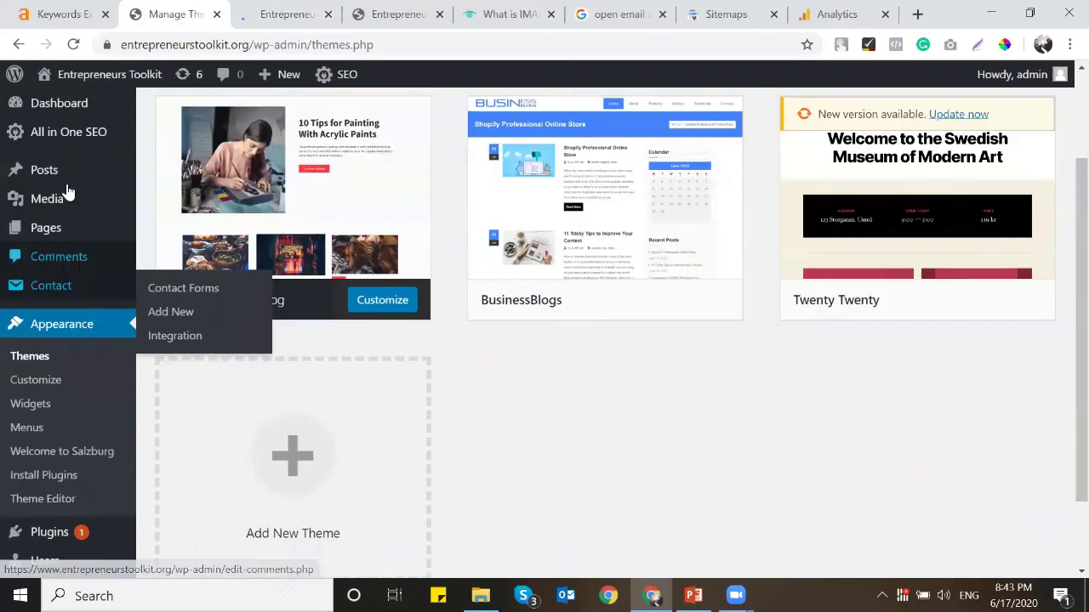
mouse_move(90, 246)
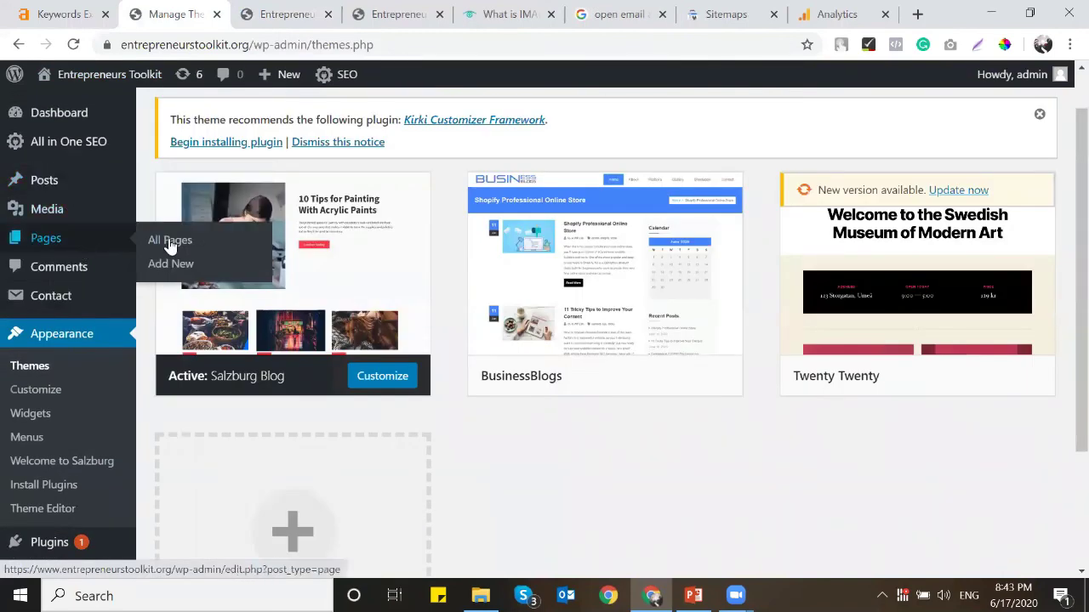
click(187, 243)
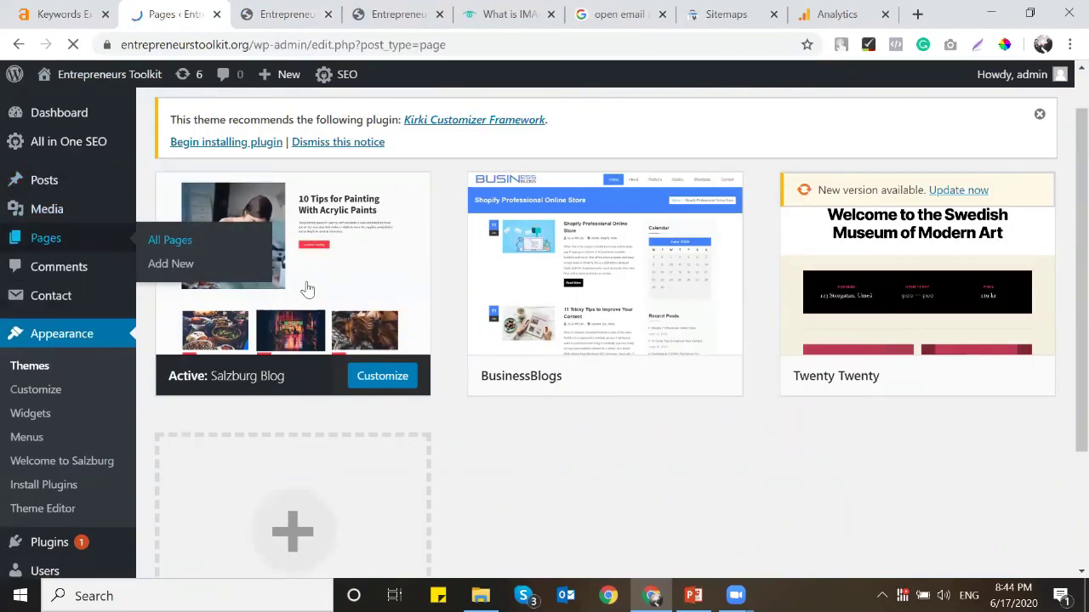
scroll(298, 297, down, 1)
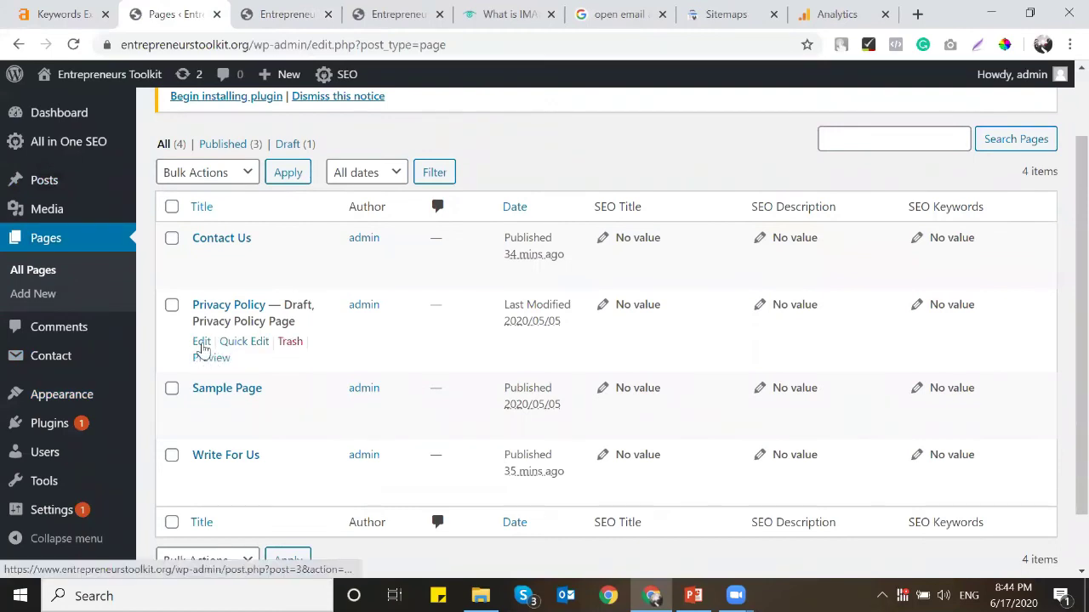
click(225, 308)
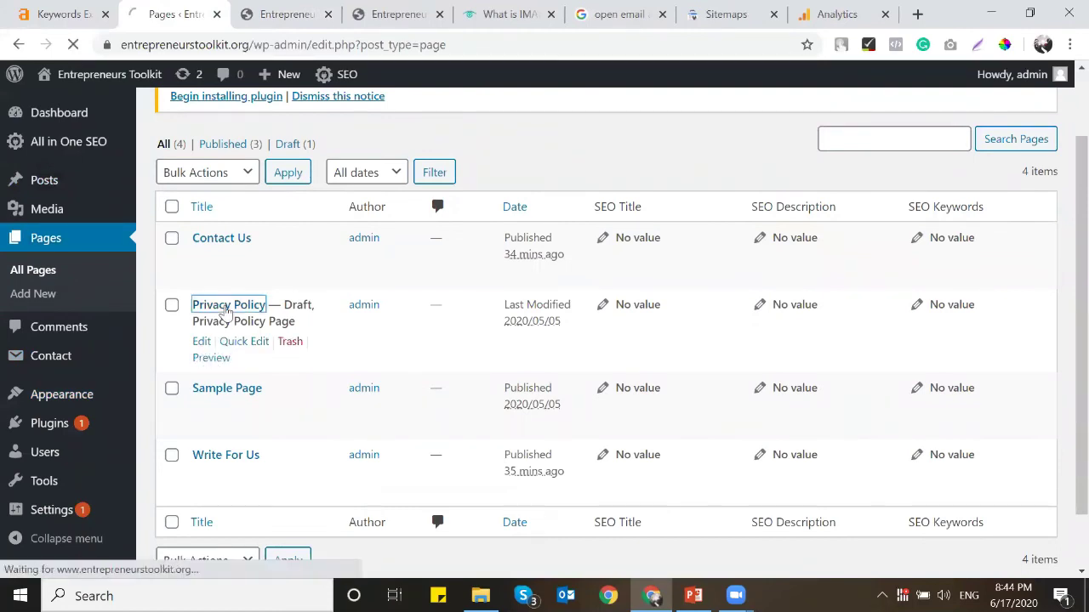
scroll(604, 307, down, 1)
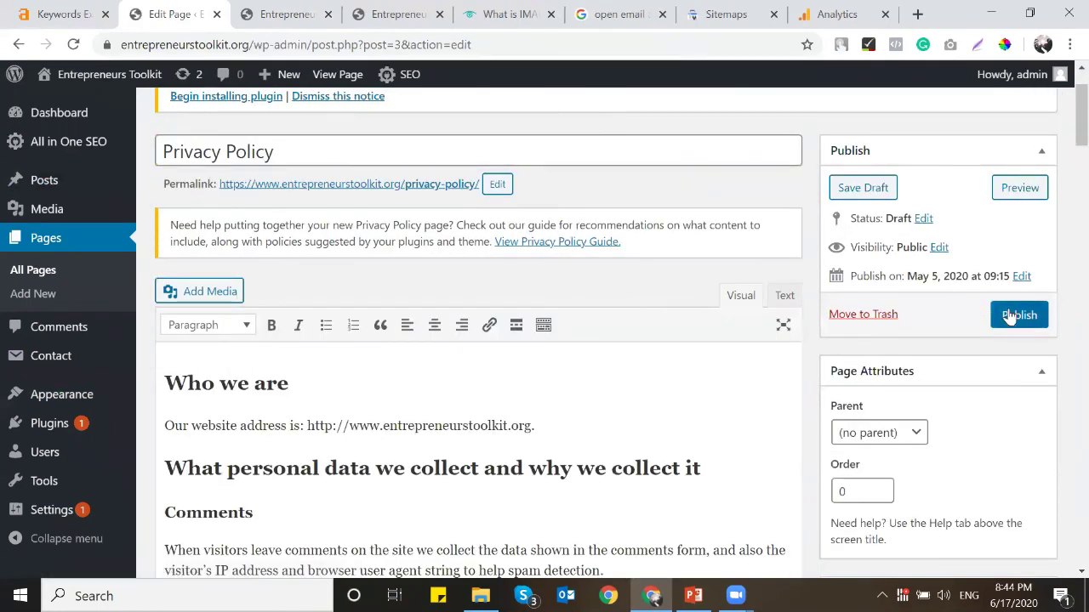
click(1016, 315)
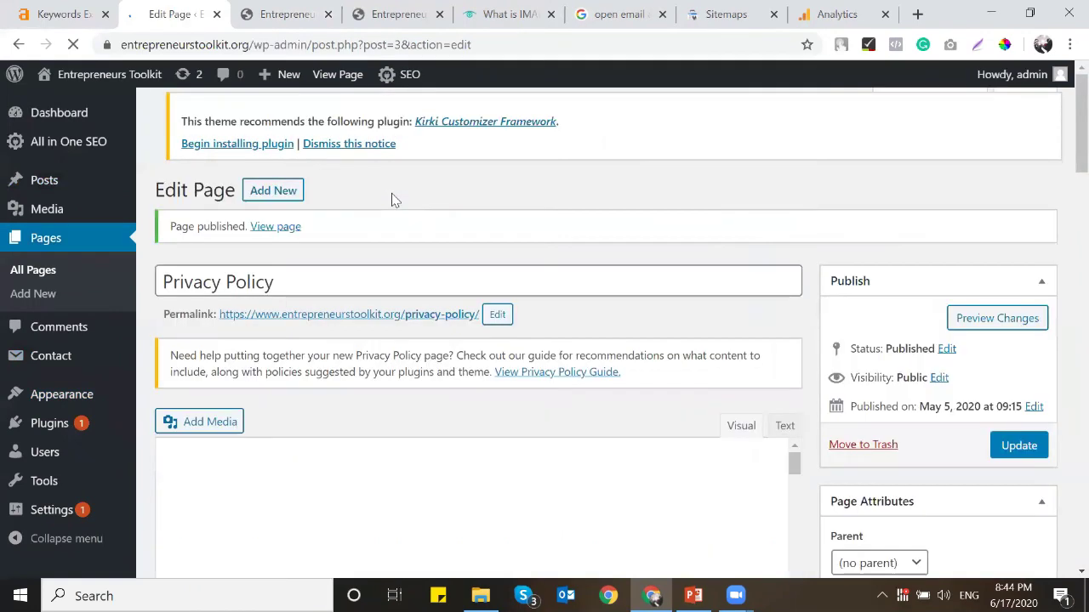
right_click(360, 315)
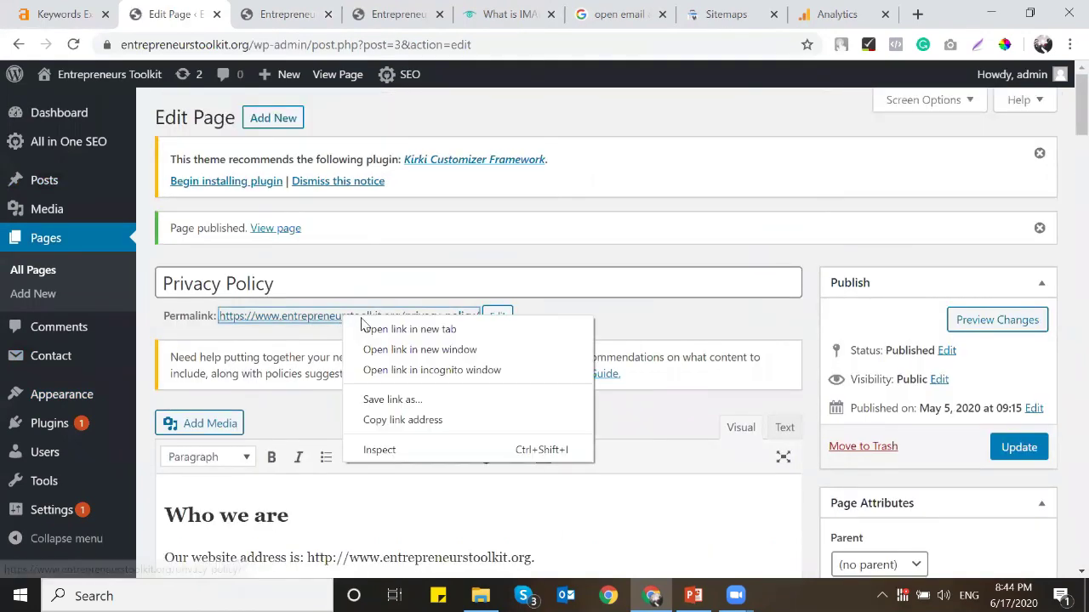
click(384, 419)
Step: Open the Theme Editor in the WordPress admin and start the Customizer from the live site
mouse_move(72, 394)
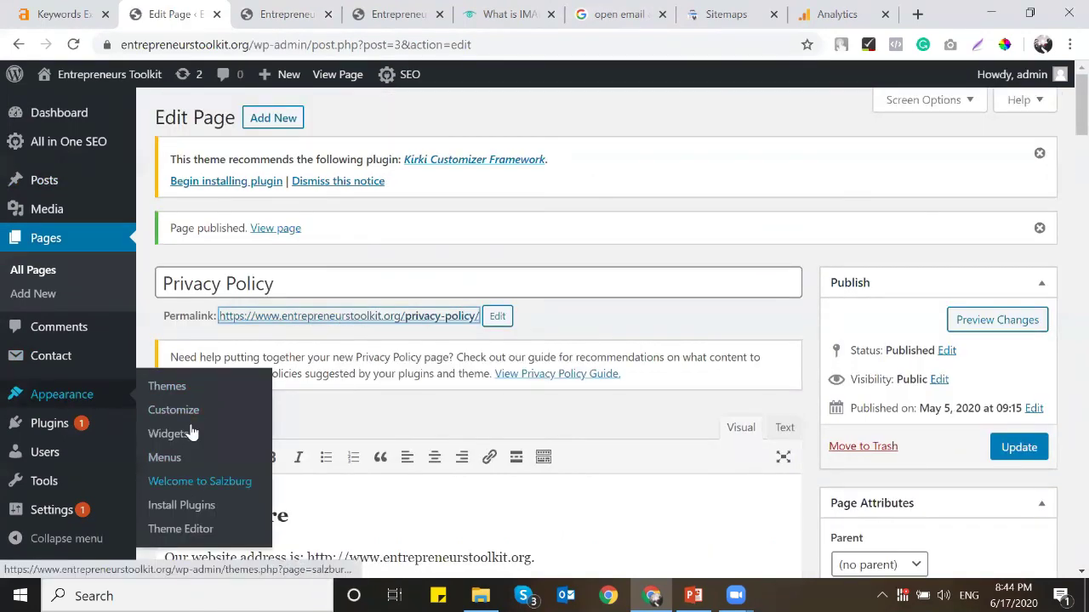
click(191, 384)
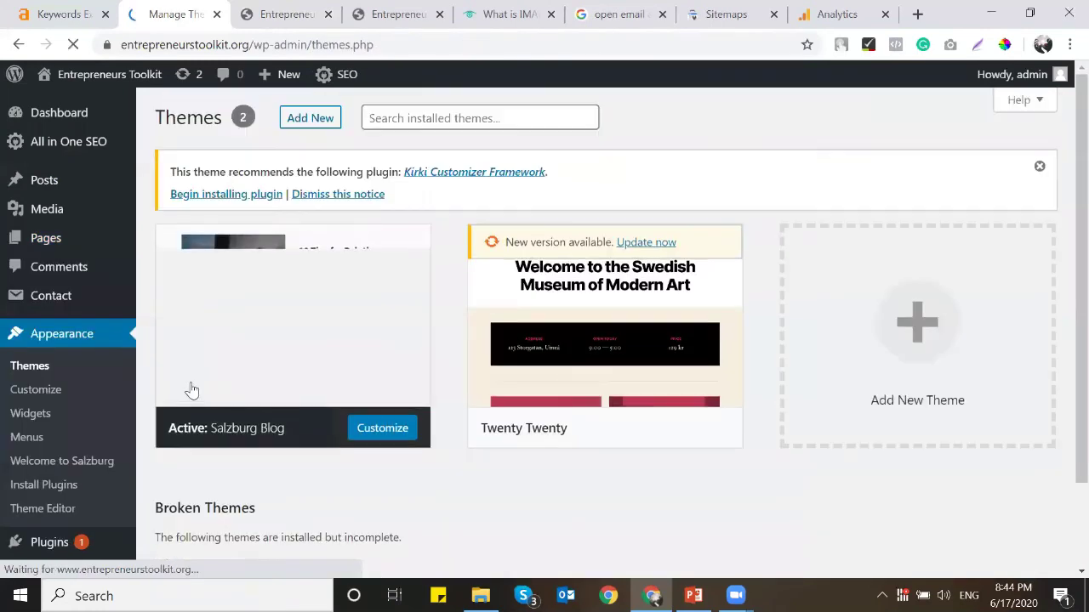
scroll(255, 374, down, 1)
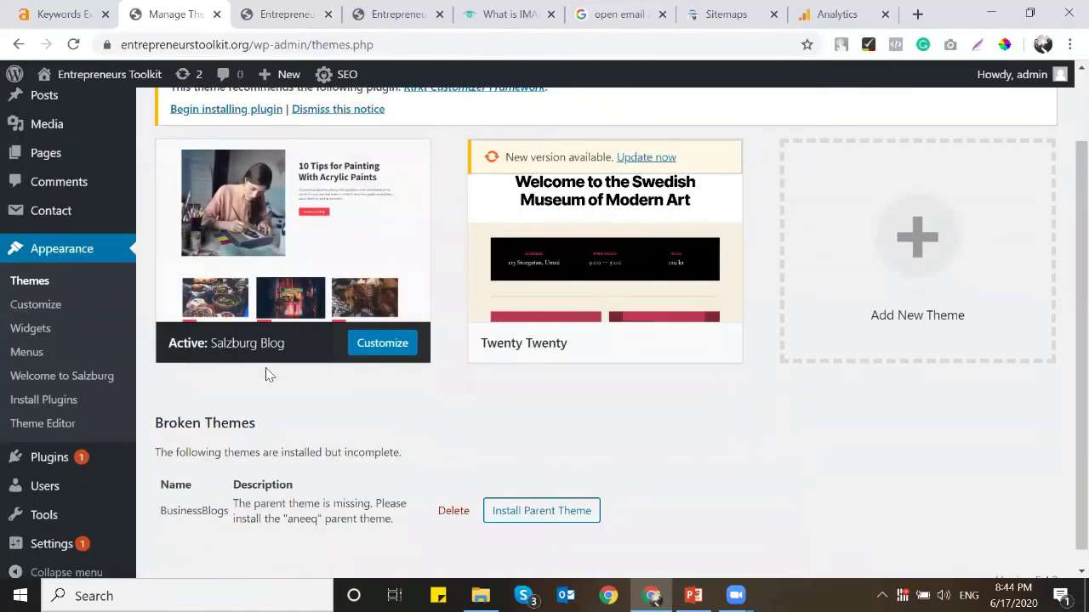
click(83, 432)
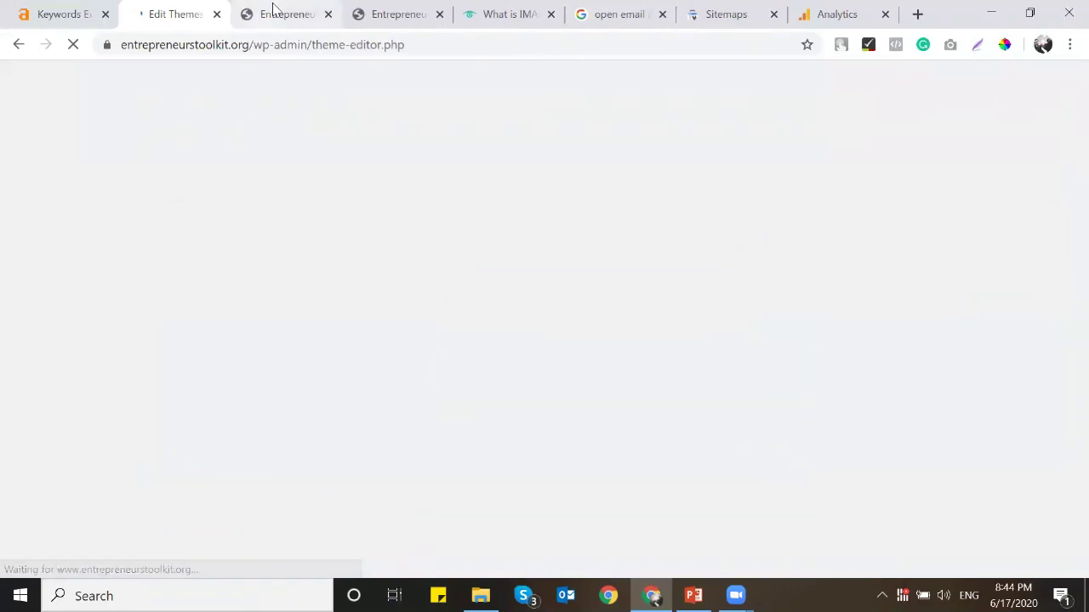
click(272, 8)
click(213, 75)
Step: Accept the direct-editing warning in the Theme Editor and open Salzburg Blog's Theme Footer file (footer.php)
click(170, 8)
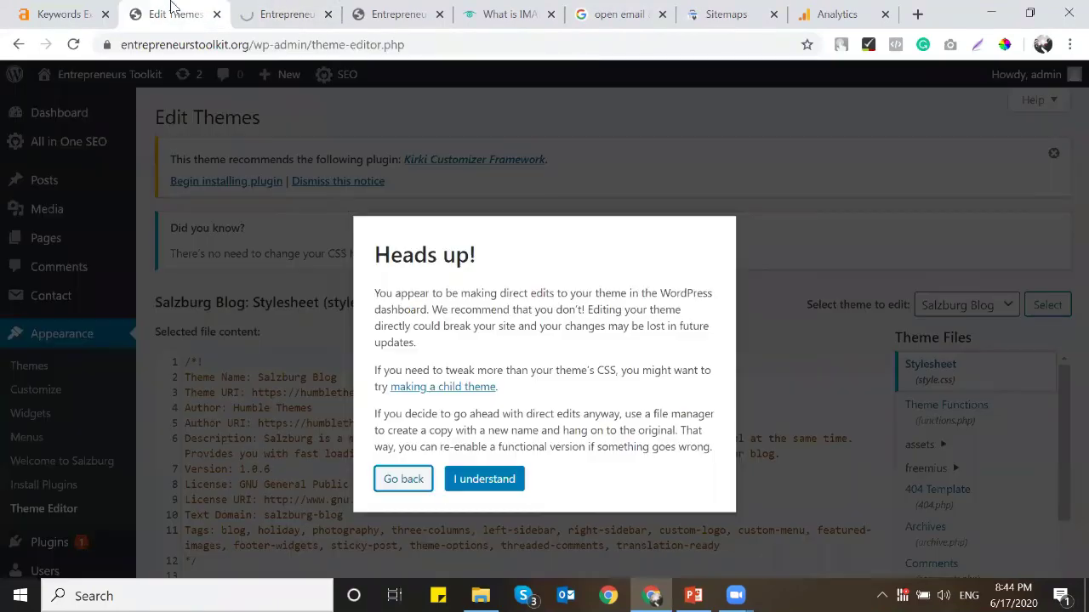
click(483, 480)
scroll(991, 461, down, 2)
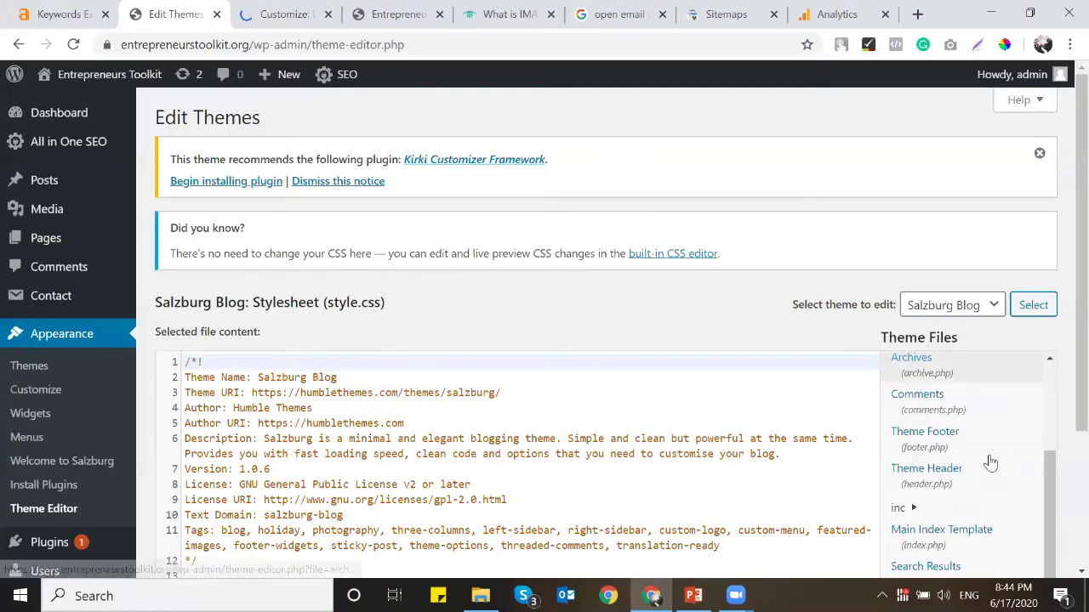
click(969, 444)
Step: Examine the footer credit line in the Customizer preview and the corresponding code in footer.php
click(285, 14)
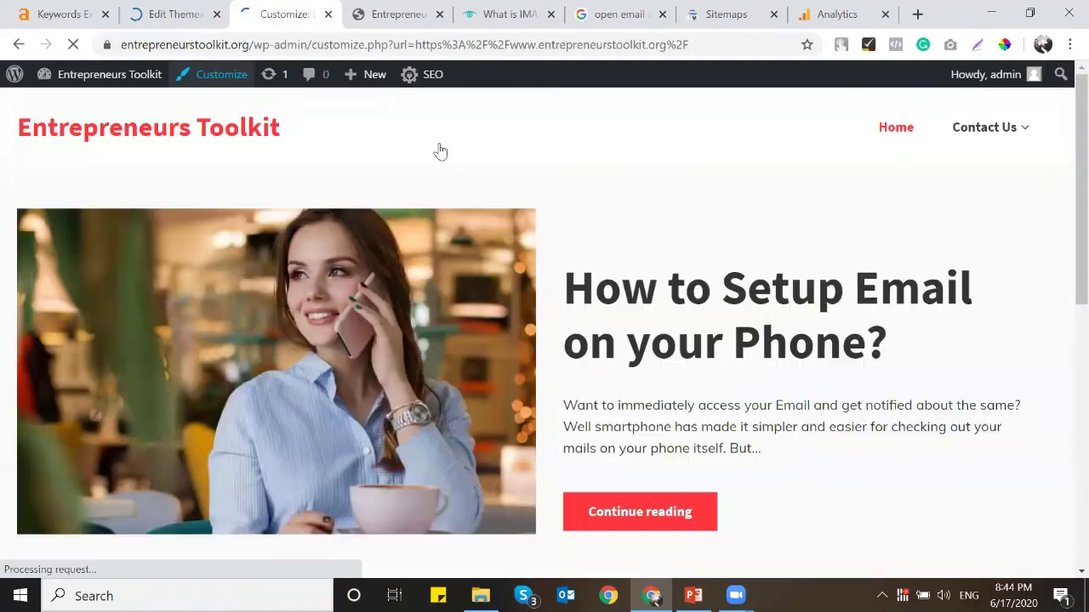
scroll(1062, 213, down, 10)
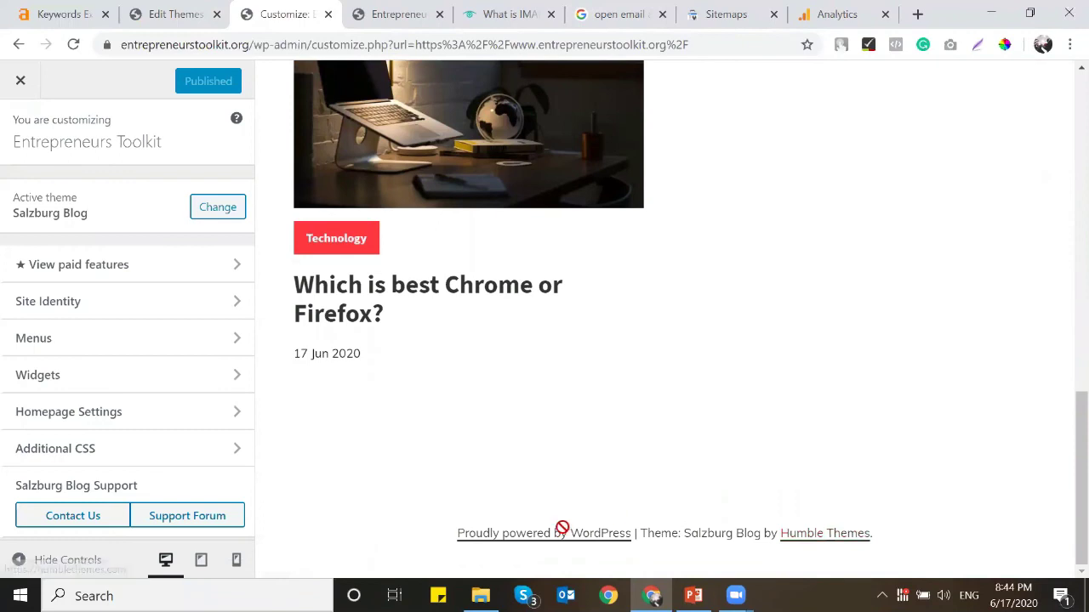
click(180, 16)
scroll(649, 362, down, 1)
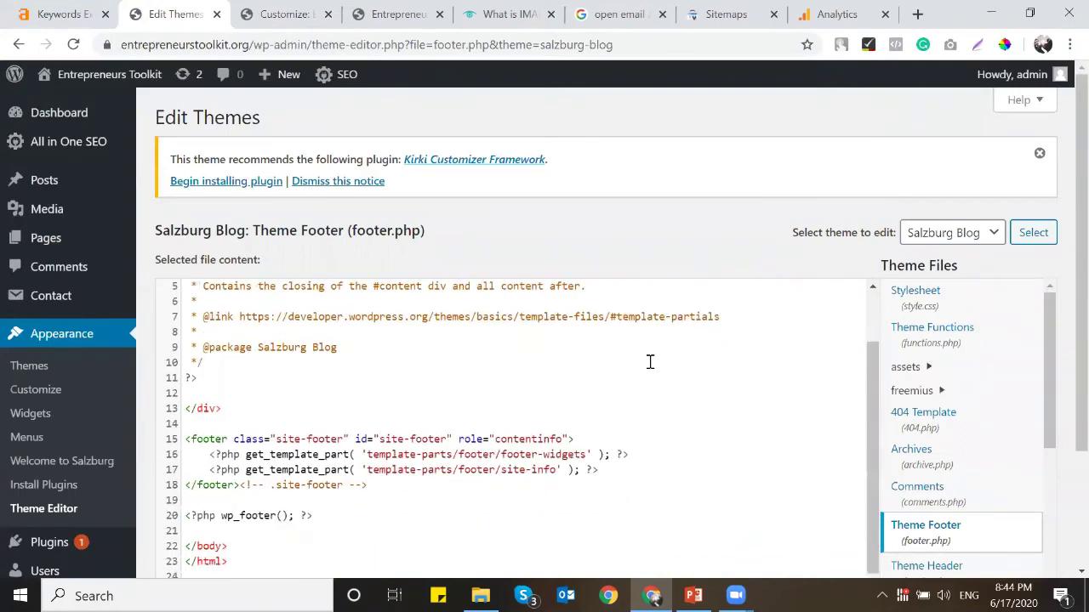
scroll(650, 361, down, 2)
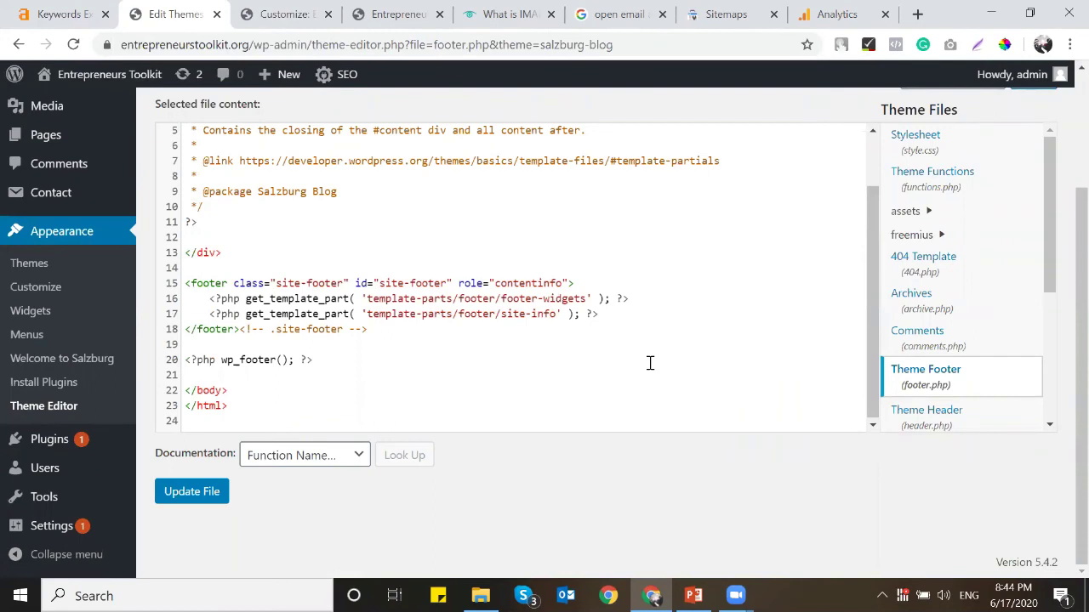
Step: Expand the inc folder in Salzburg Blog's theme files, including its theme-options and hooks subfolders, to look for the footer credit code
scroll(917, 259, down, 2)
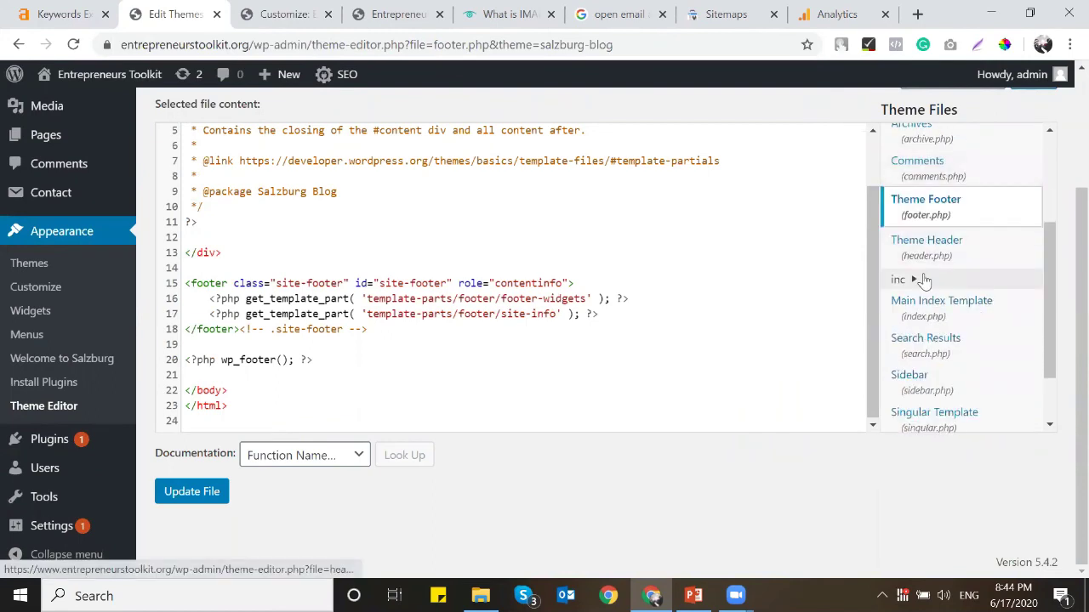
click(921, 280)
click(980, 397)
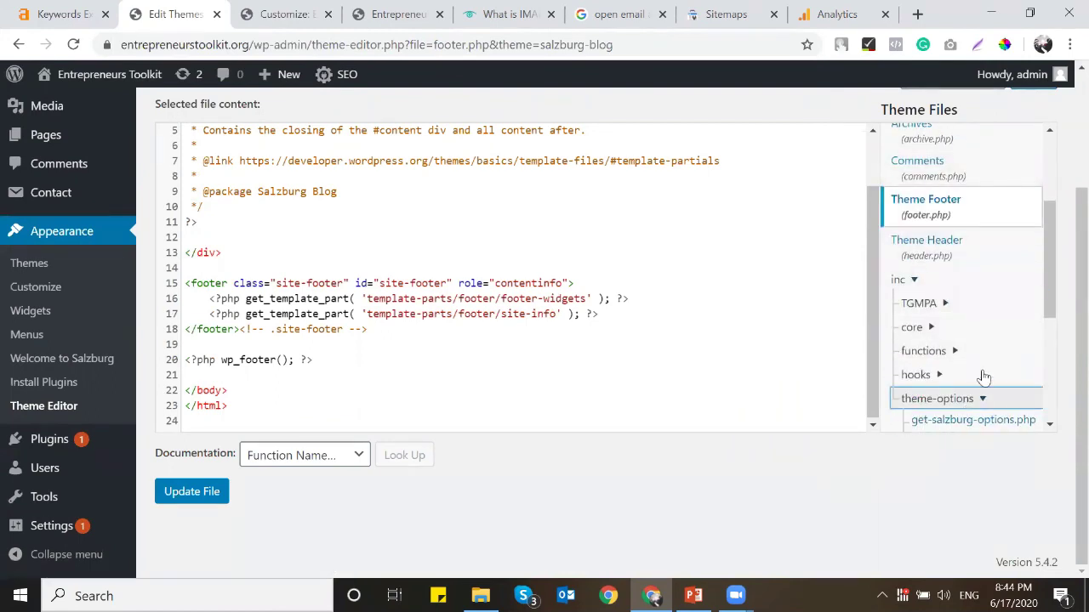
scroll(982, 365, down, 2)
click(948, 204)
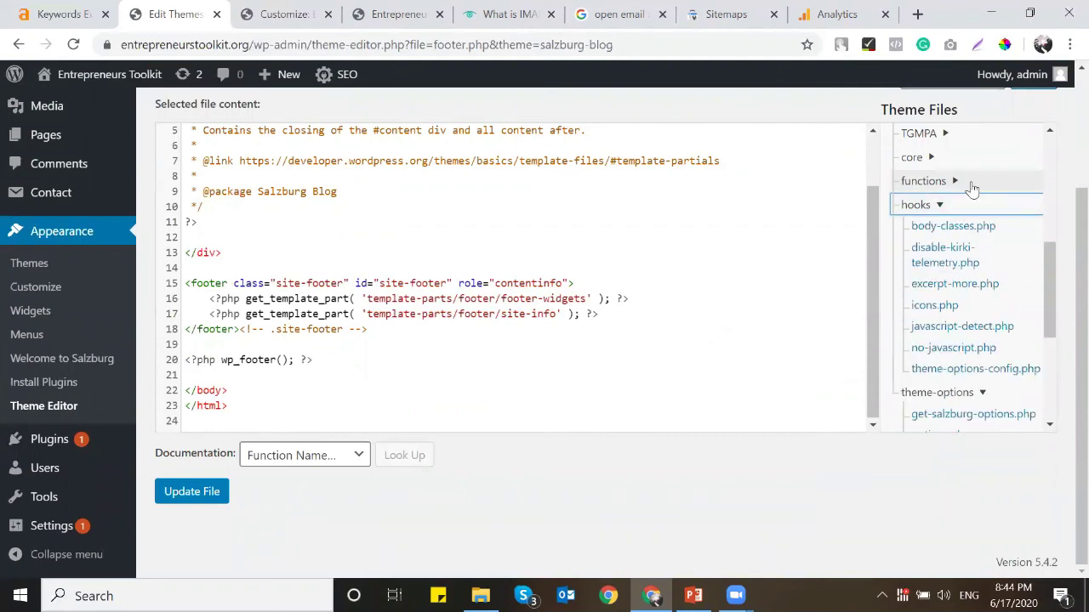
Step: Check the Customizer's Homepage Settings and Footer widget area 1 for footer credit options, returning to the main Customizer list
click(283, 14)
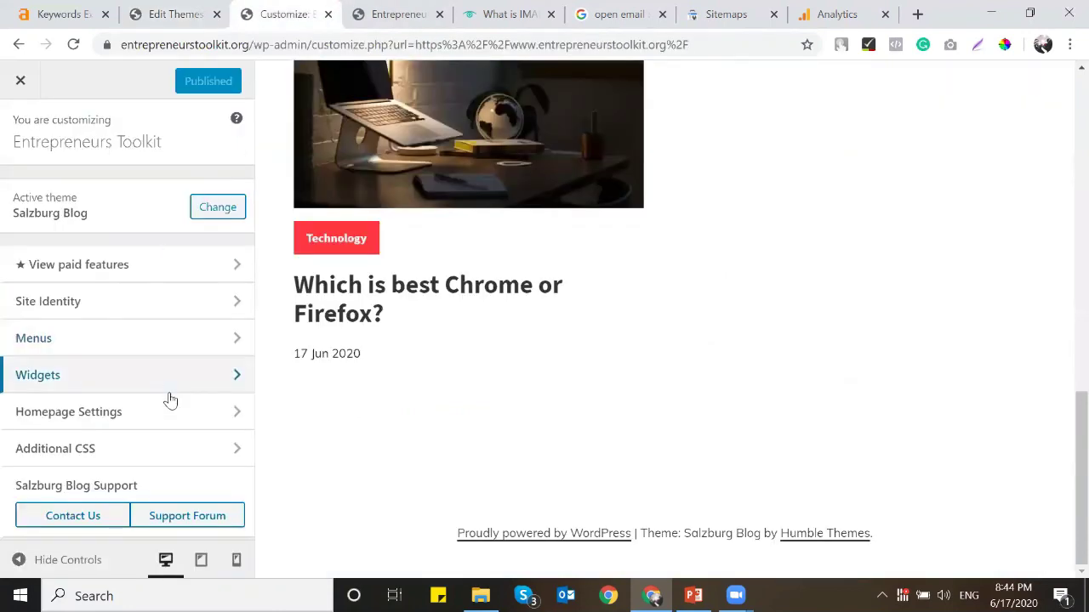
click(201, 414)
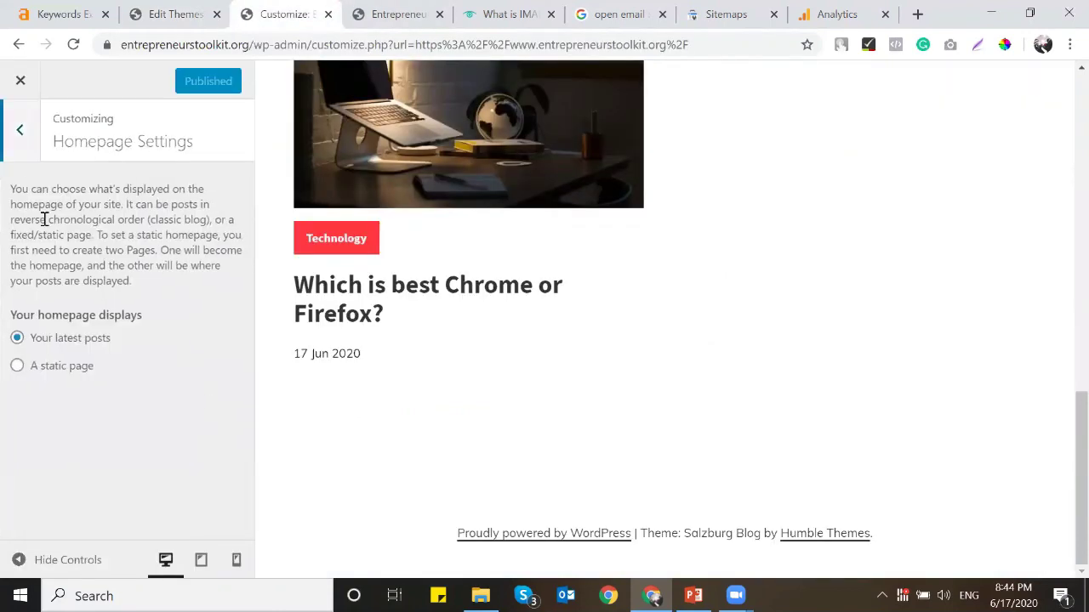
click(20, 143)
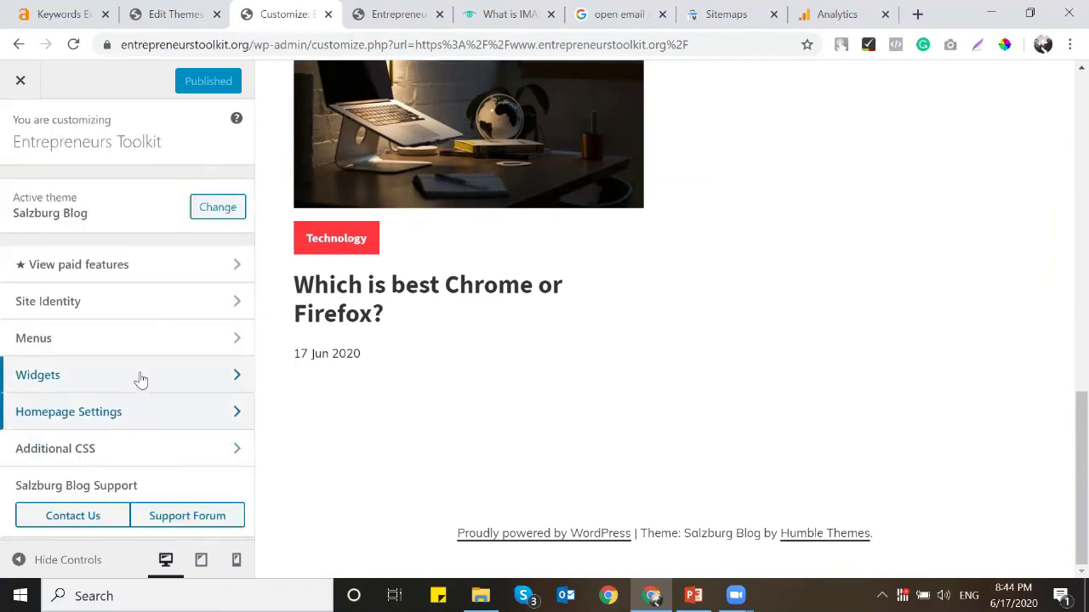
click(141, 379)
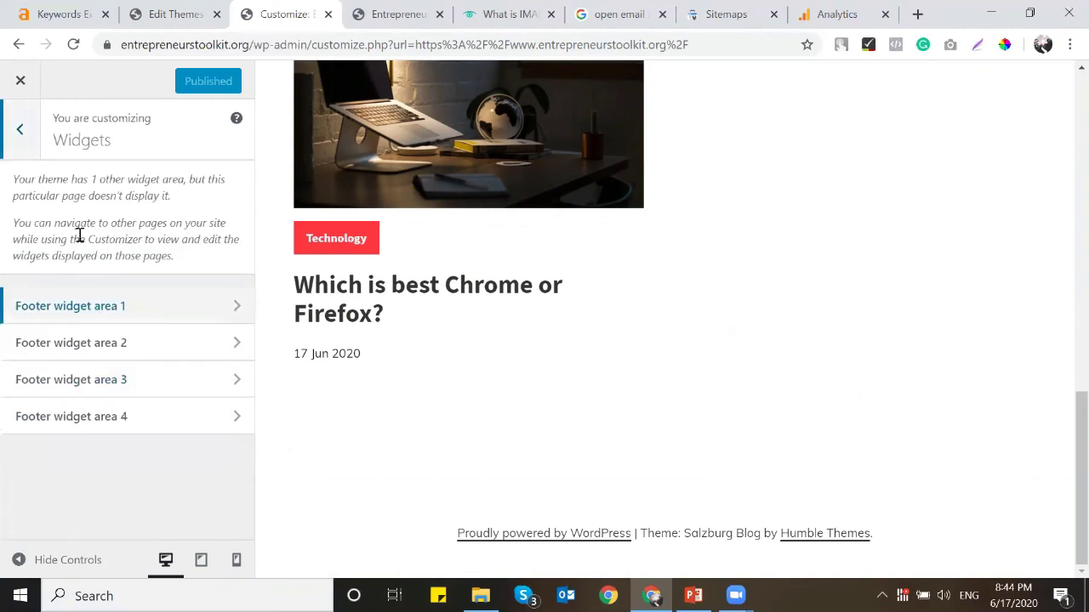
click(120, 307)
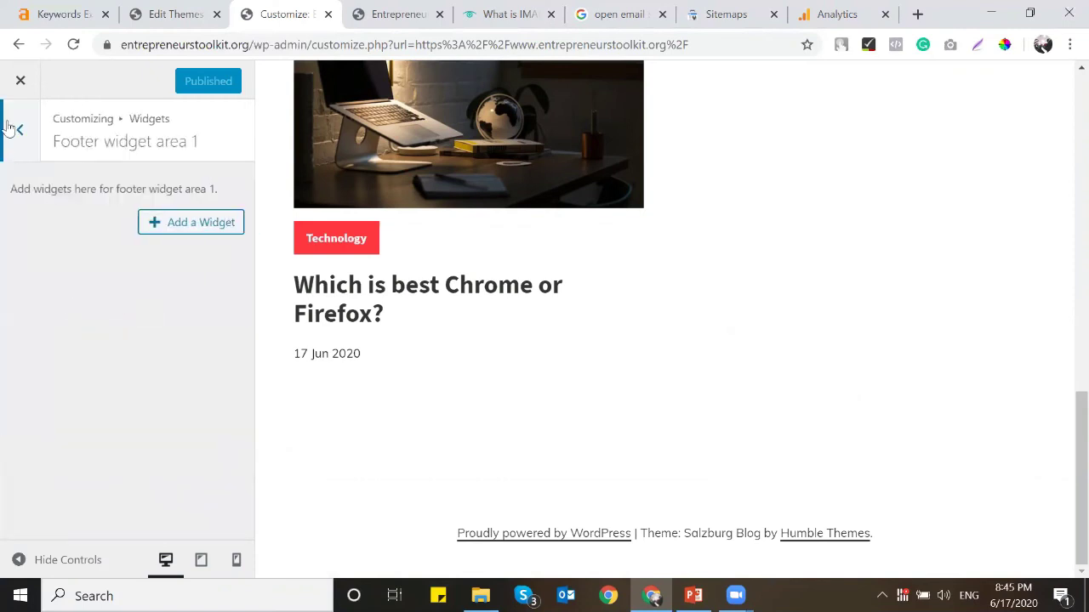
click(9, 128)
click(7, 128)
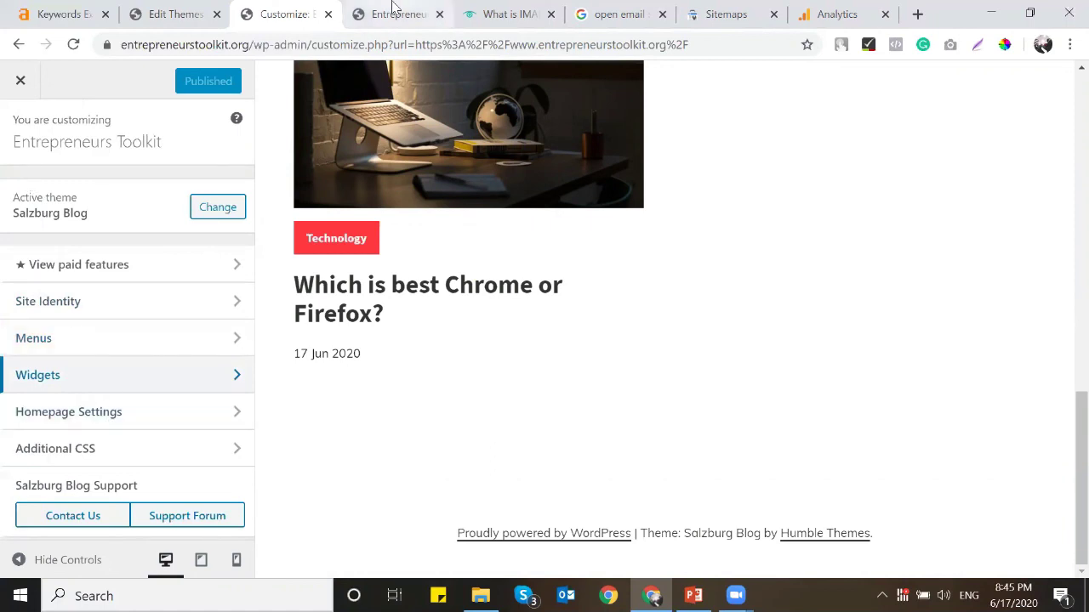
Step: Reread footer.php in the Theme Editor and inspect the theme's assets and styles folders for footer credit code, collapsing assets again
click(195, 9)
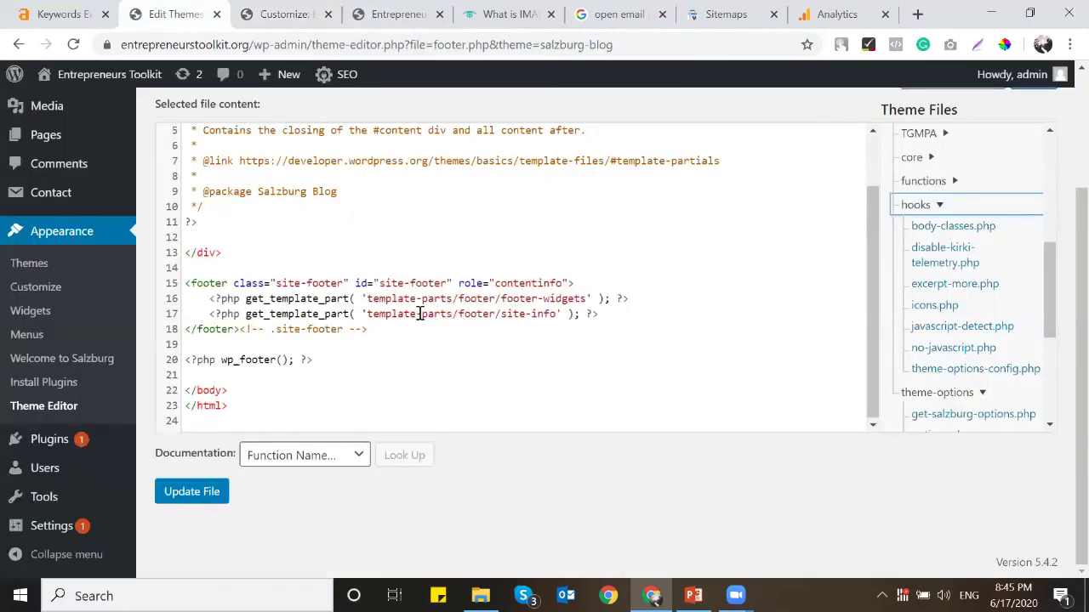
scroll(420, 315, up, 2)
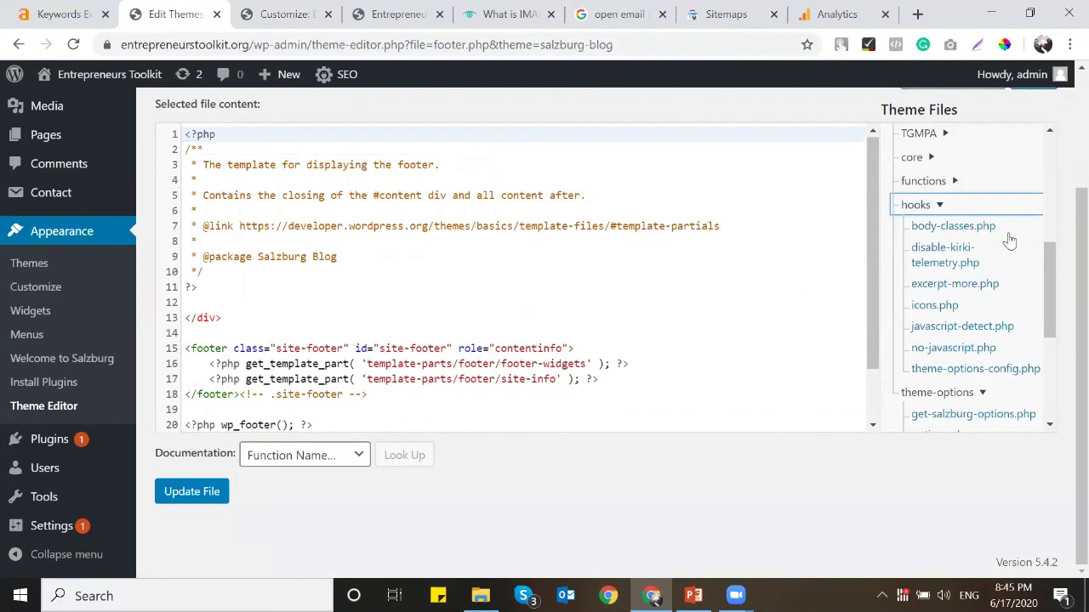
scroll(1009, 242, up, 7)
scroll(967, 159, up, 2)
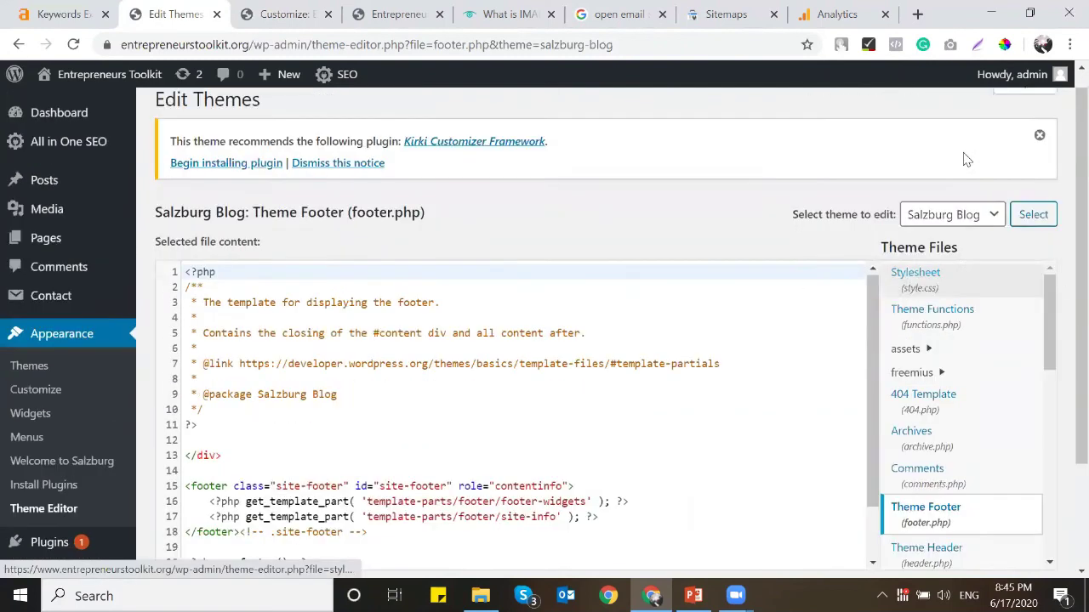
scroll(933, 343, down, 1)
click(939, 283)
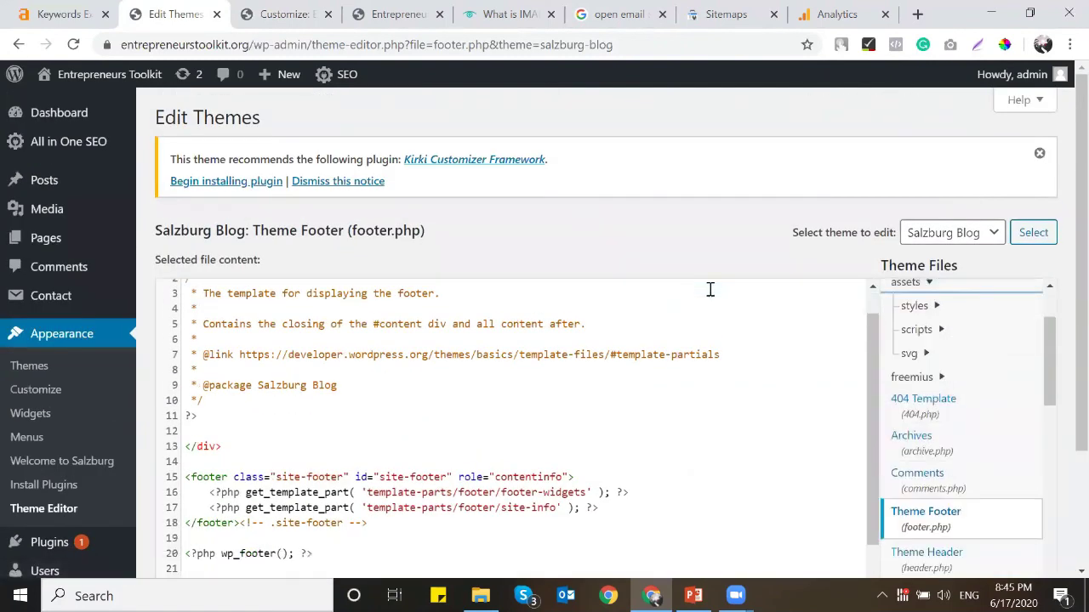
scroll(710, 289, down, 1)
scroll(660, 410, down, 2)
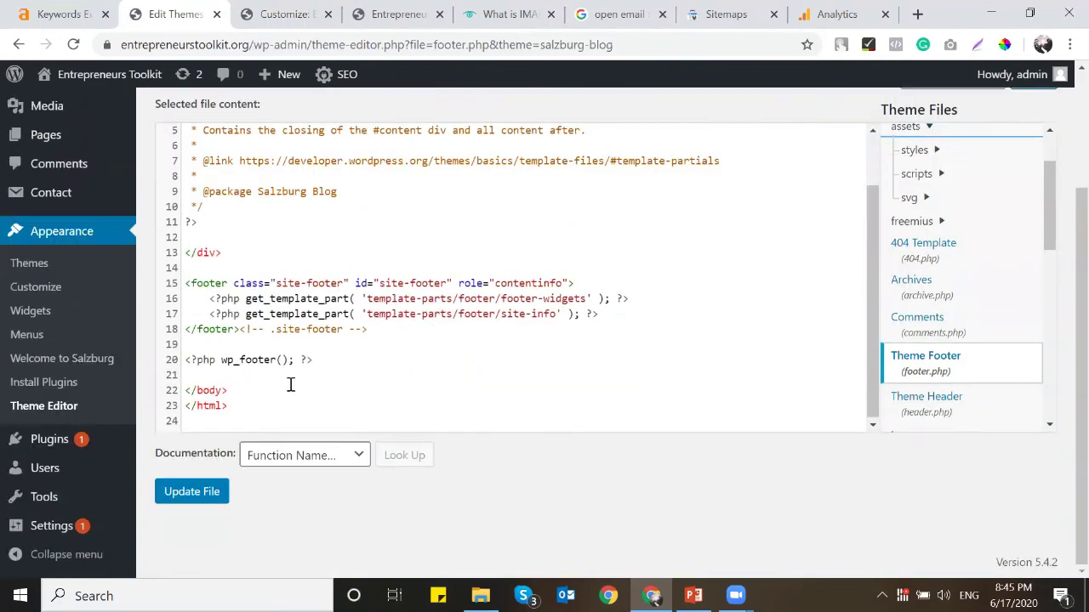
scroll(609, 292, up, 1)
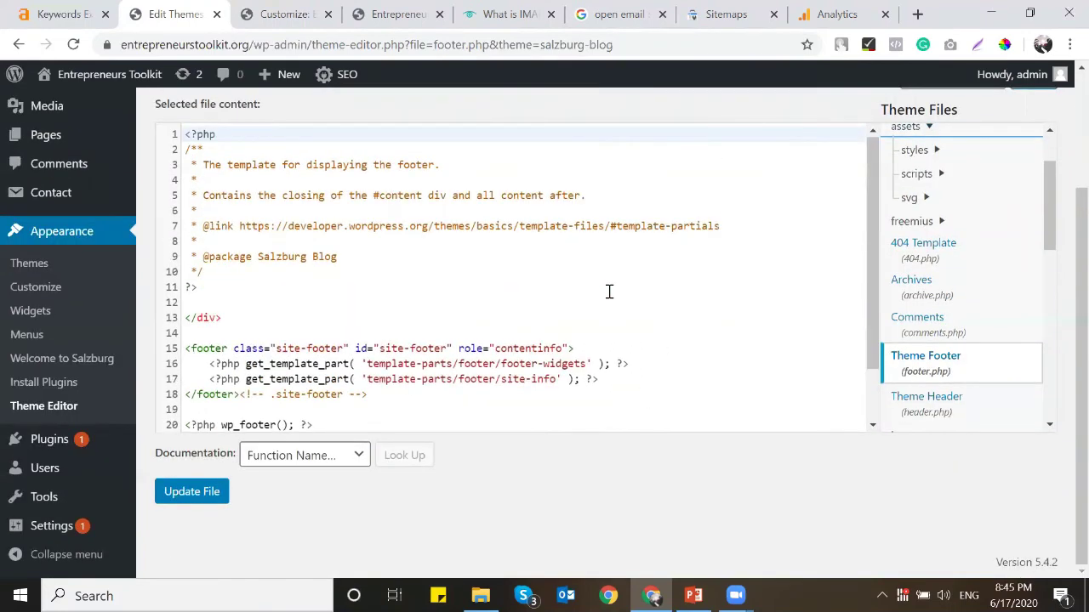
scroll(984, 231, up, 1)
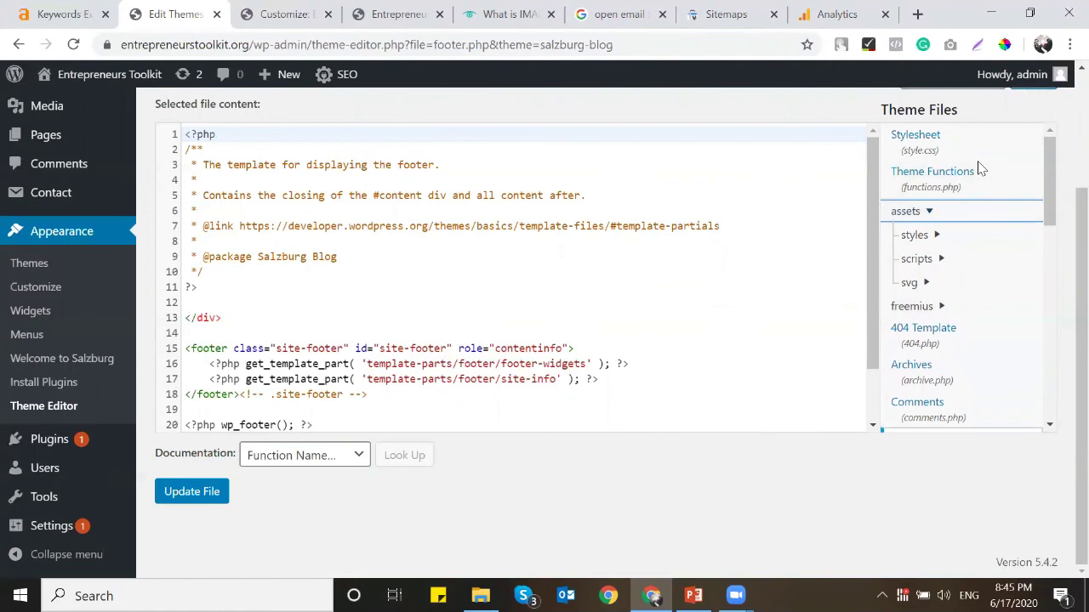
click(965, 236)
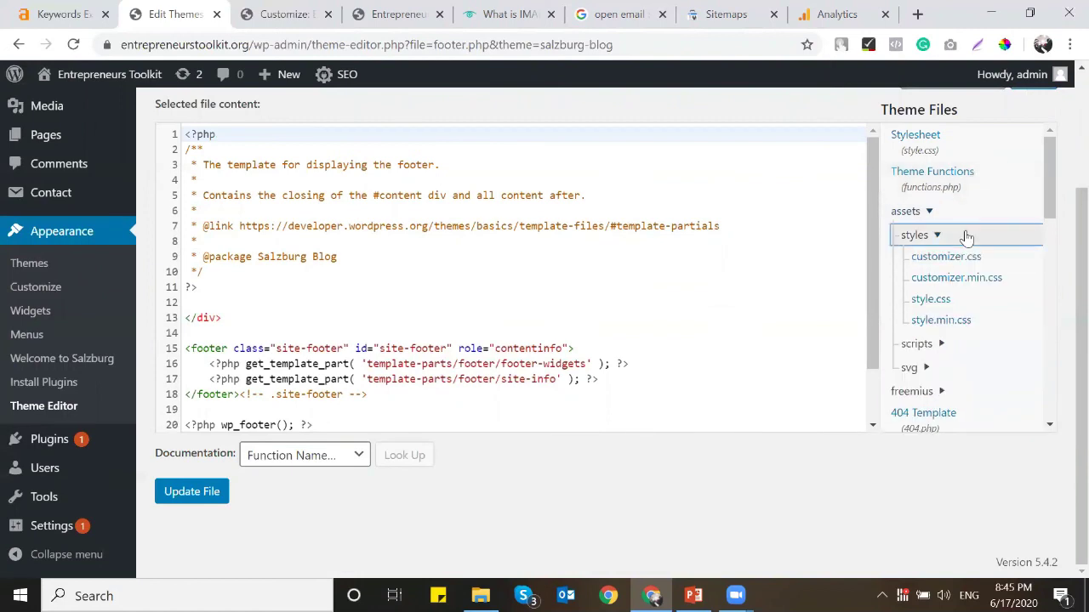
click(959, 217)
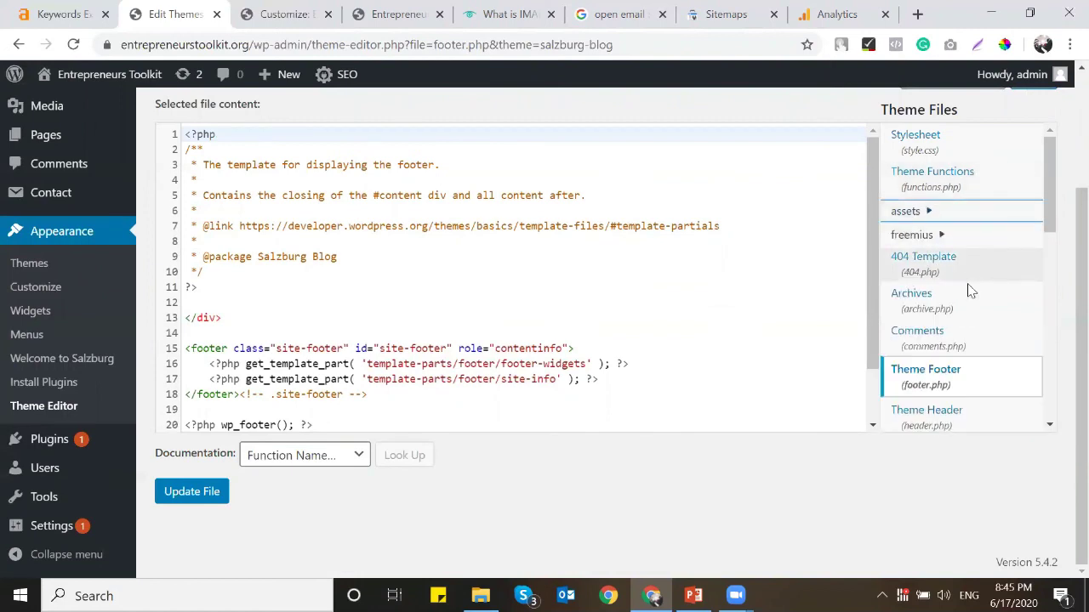
Step: Examine the rest of the theme file list down to readme.txt and compare the footer.php code with the Customizer's footer preview
scroll(970, 310, down, 3)
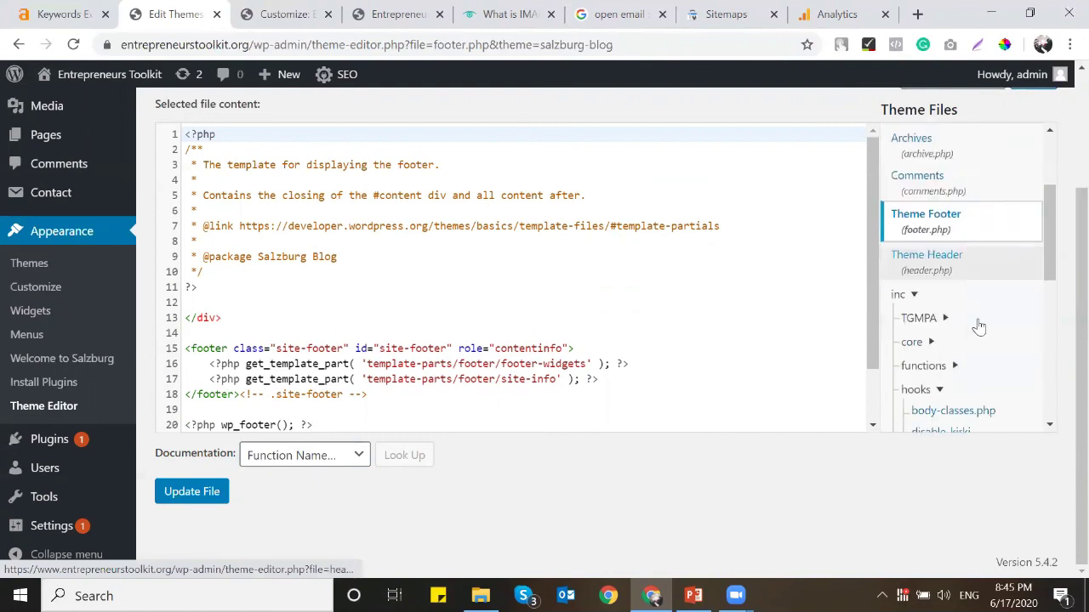
scroll(970, 289, down, 2)
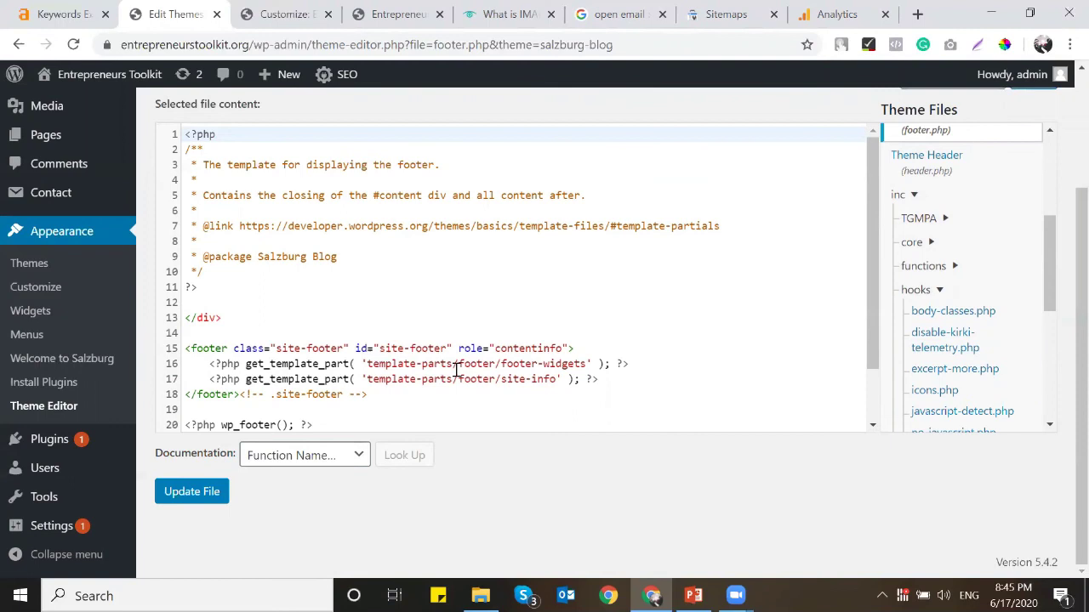
scroll(286, 384, down, 2)
scroll(991, 272, down, 4)
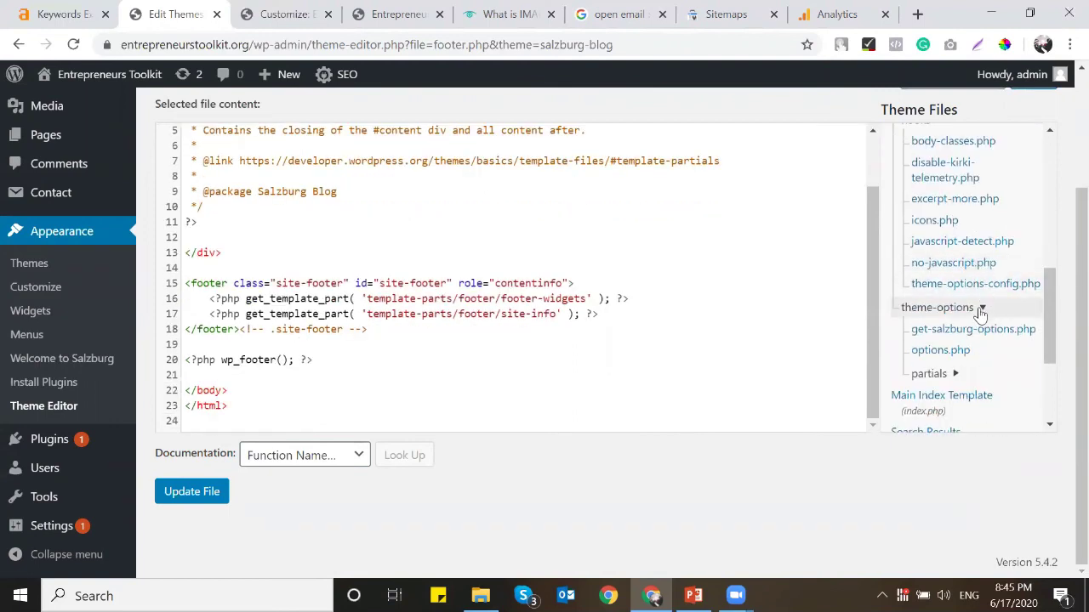
scroll(979, 307, down, 4)
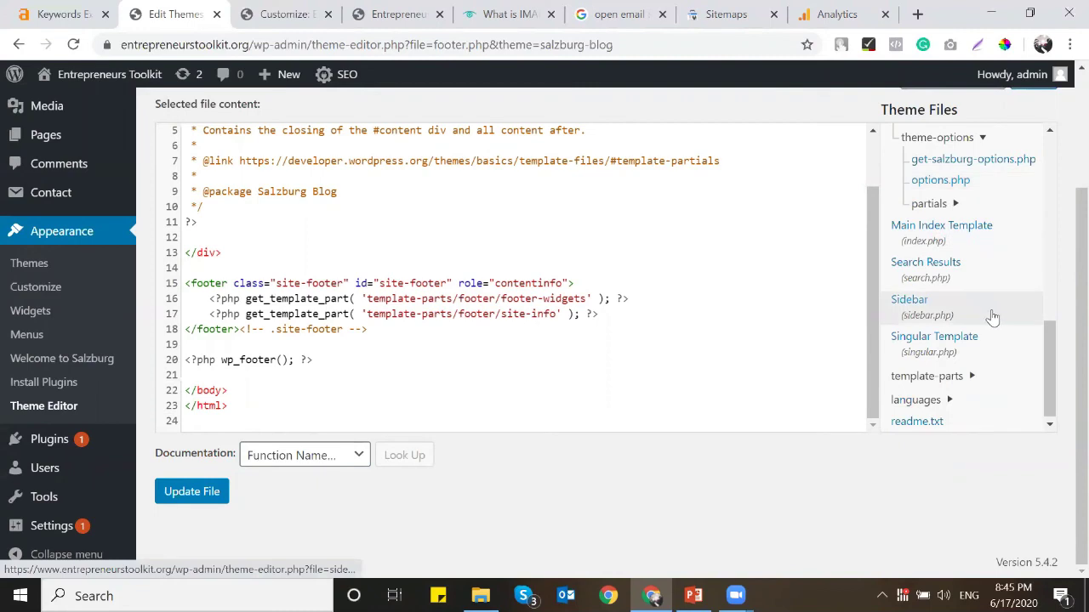
click(280, 14)
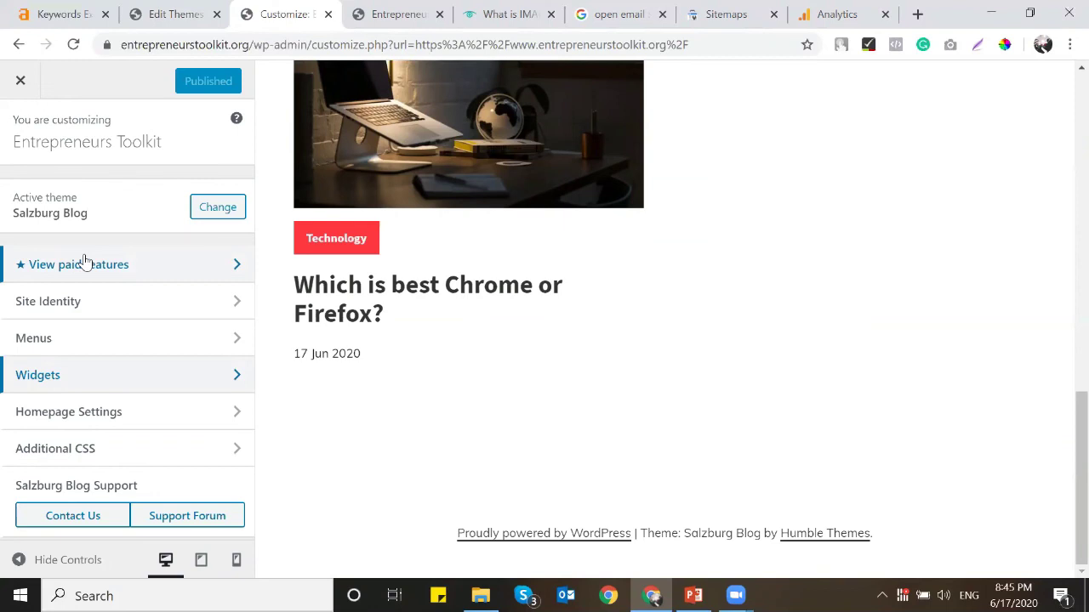
click(188, 14)
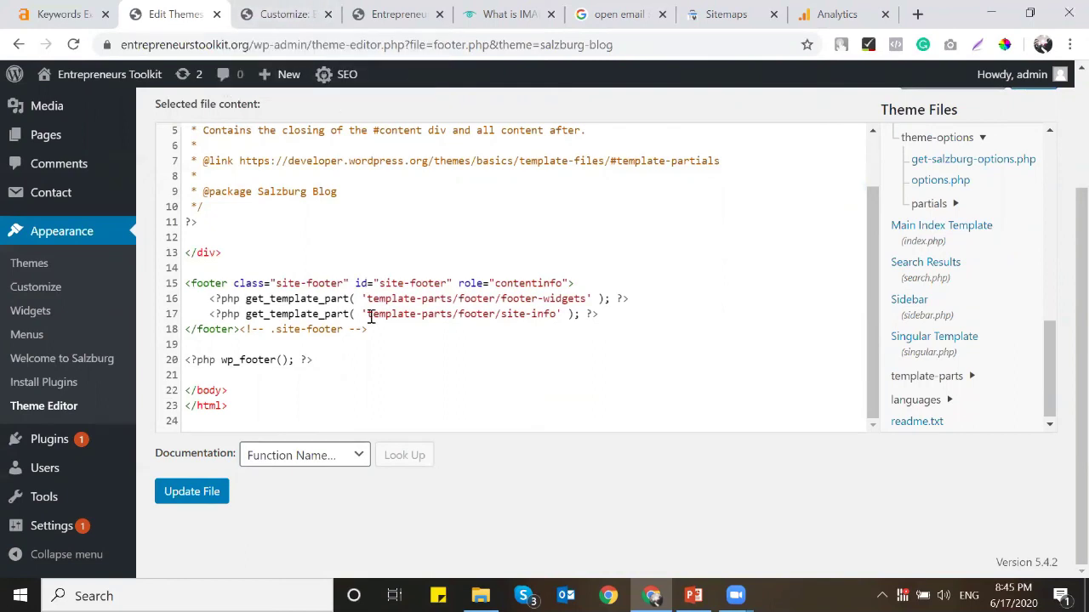
scroll(169, 272, up, 2)
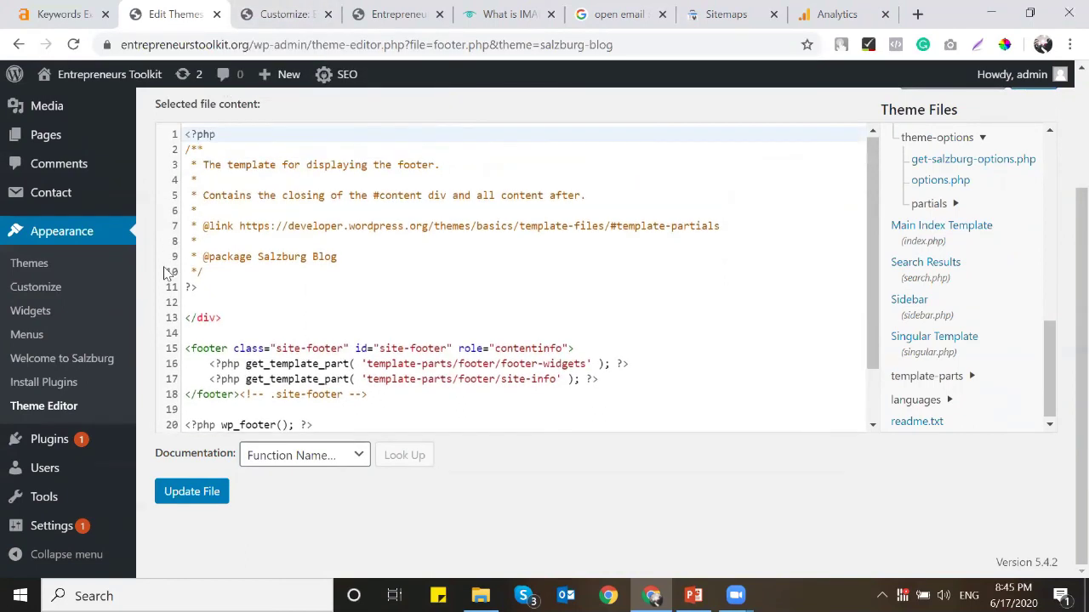
Step: Show the installed themes in the WordPress admin and open blogrovr.com in a new browser tab
click(63, 264)
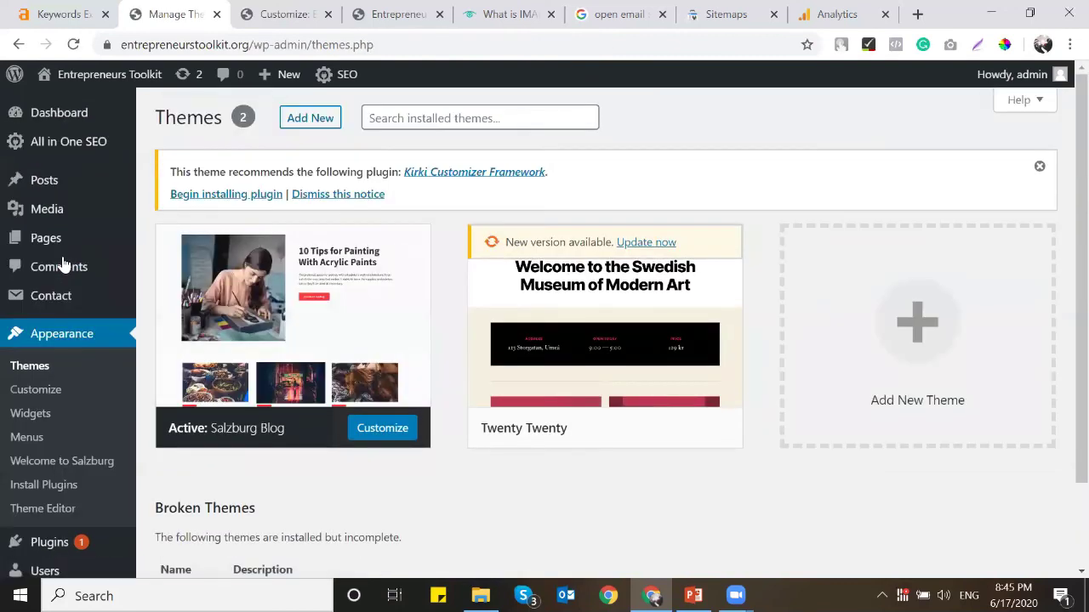
click(289, 15)
right_click(285, 11)
click(312, 28)
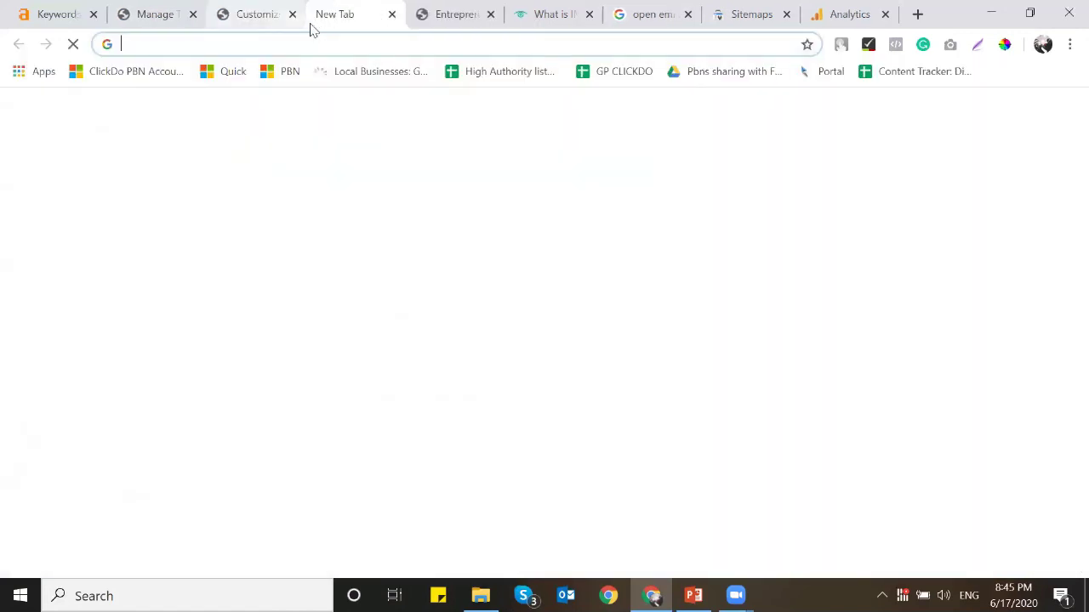
text(blog)
key(Return)
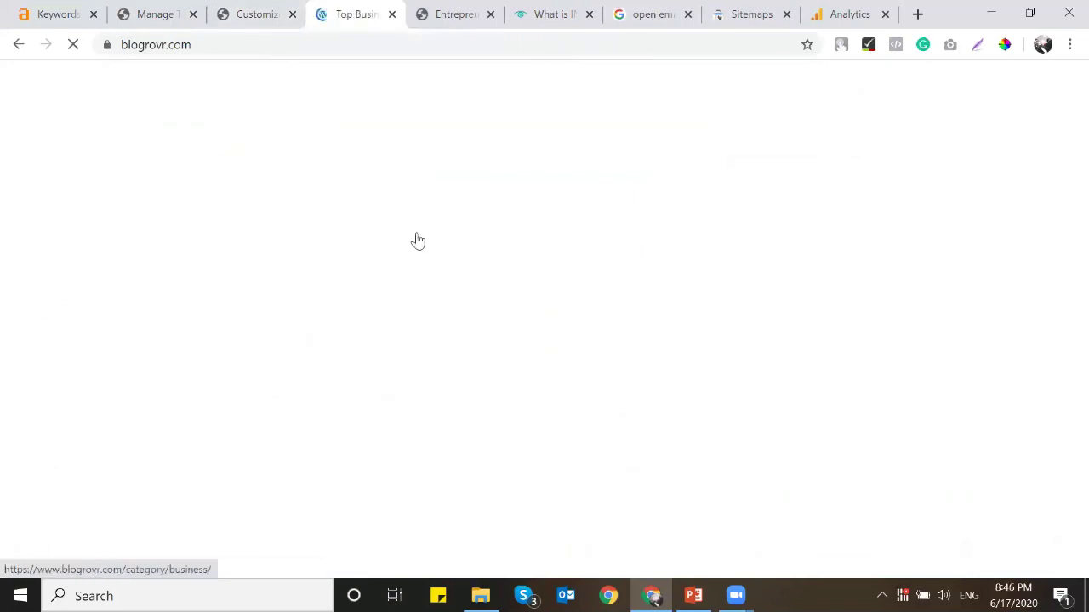
Step: Look over the posts on Blogrovr's home page and open the full SeekaHost Review post
scroll(417, 241, down, 2)
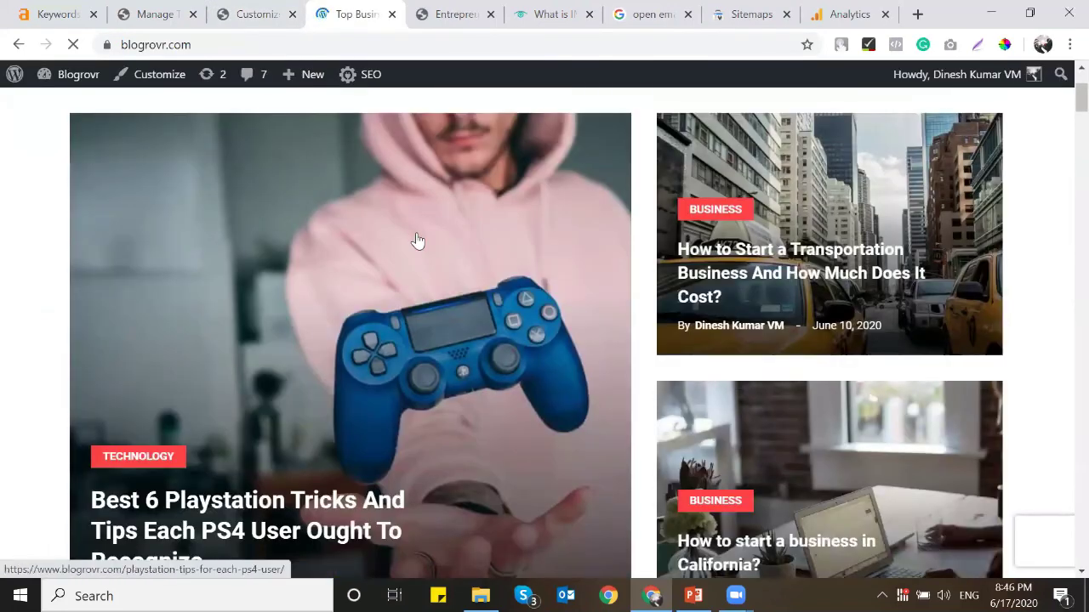
scroll(418, 242, down, 4)
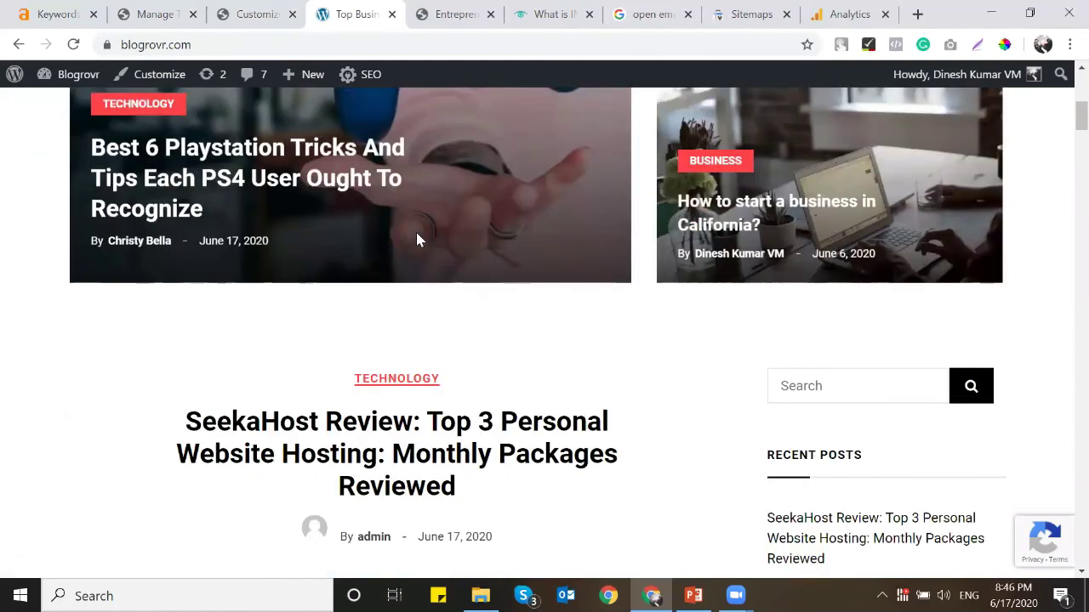
scroll(417, 238, down, 3)
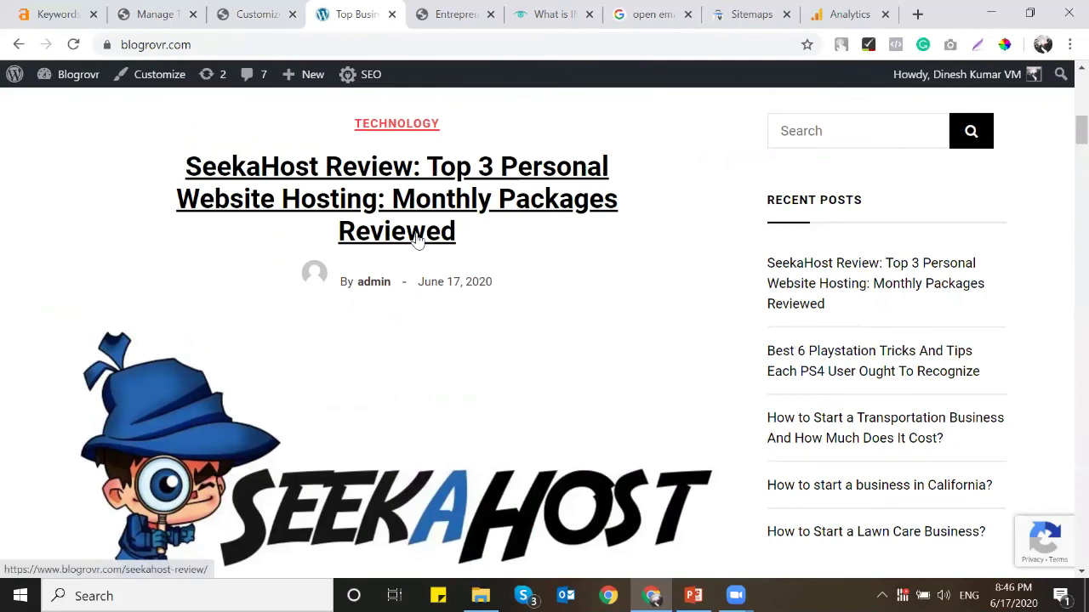
scroll(417, 240, down, 19)
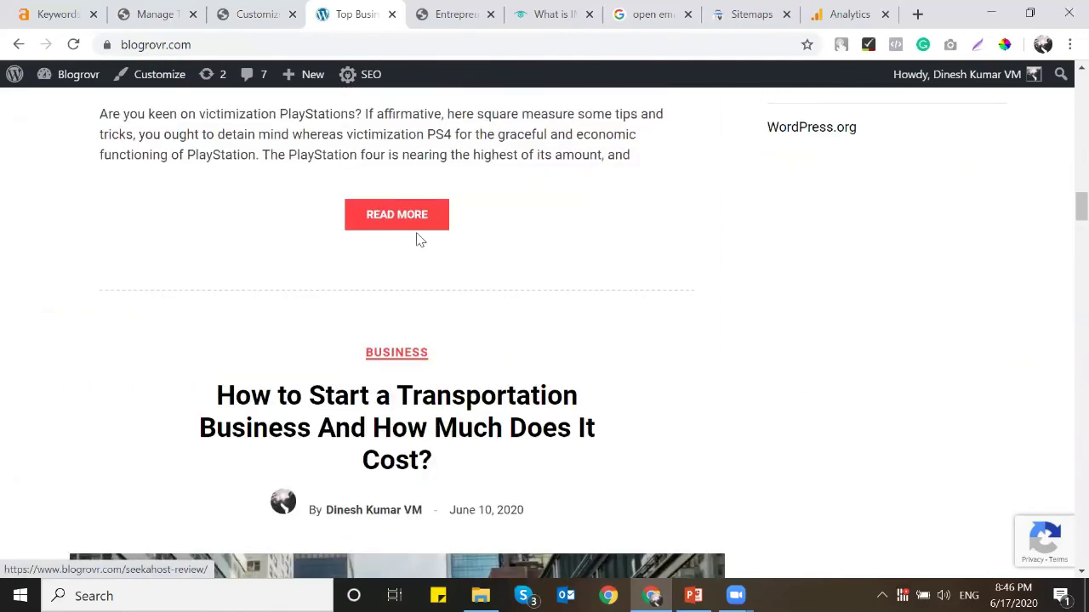
scroll(416, 240, up, 11)
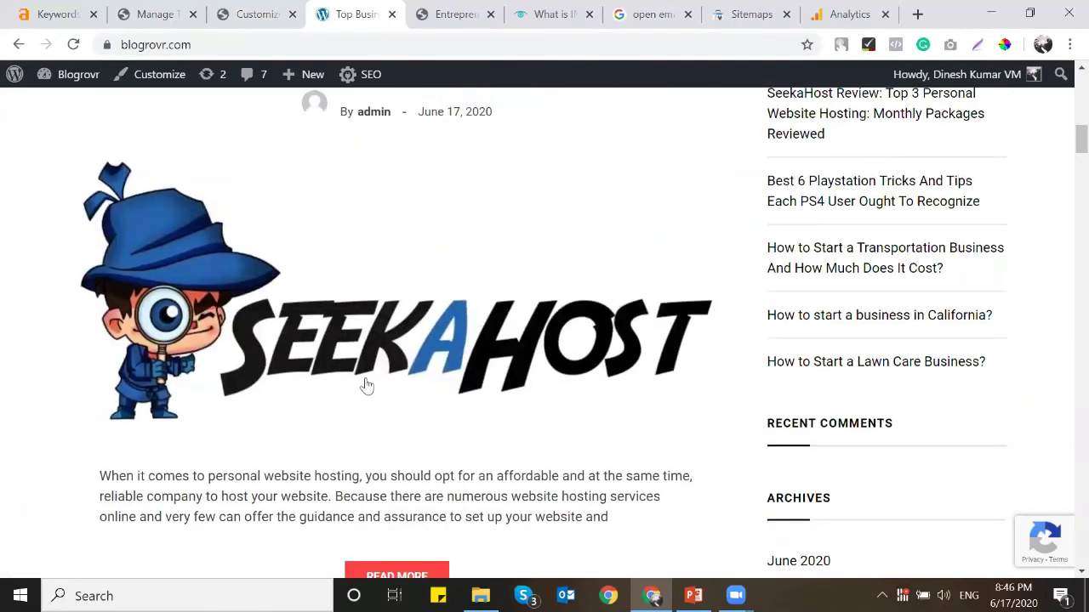
scroll(346, 345, down, 1)
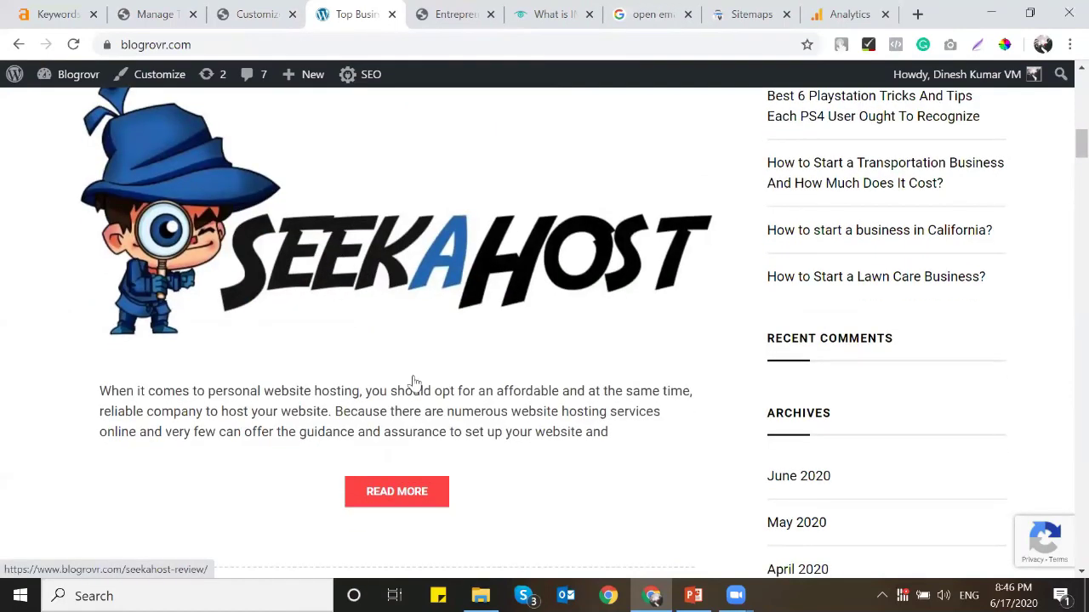
click(408, 494)
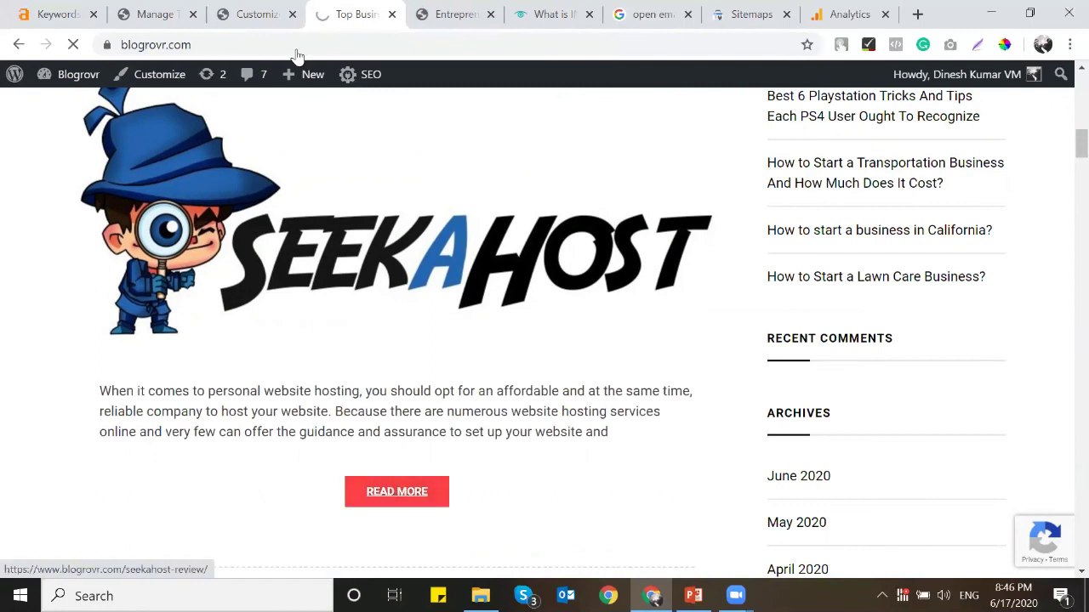
Step: Return to Blogrovr's home page and look over its featured posts and the SeekaHost Review entry
click(595, 152)
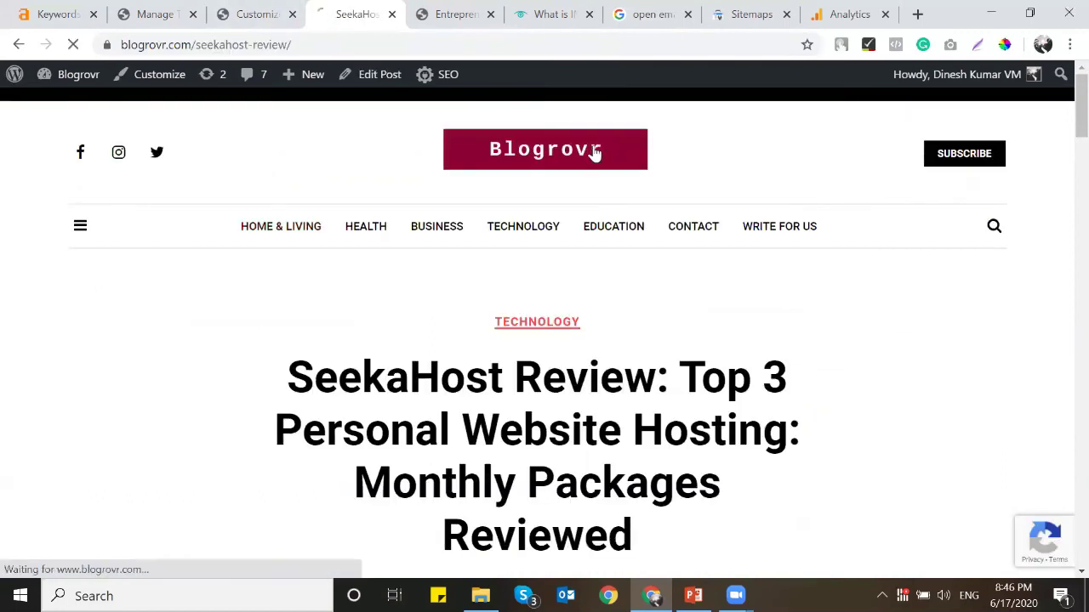
scroll(595, 287, down, 2)
scroll(596, 287, down, 4)
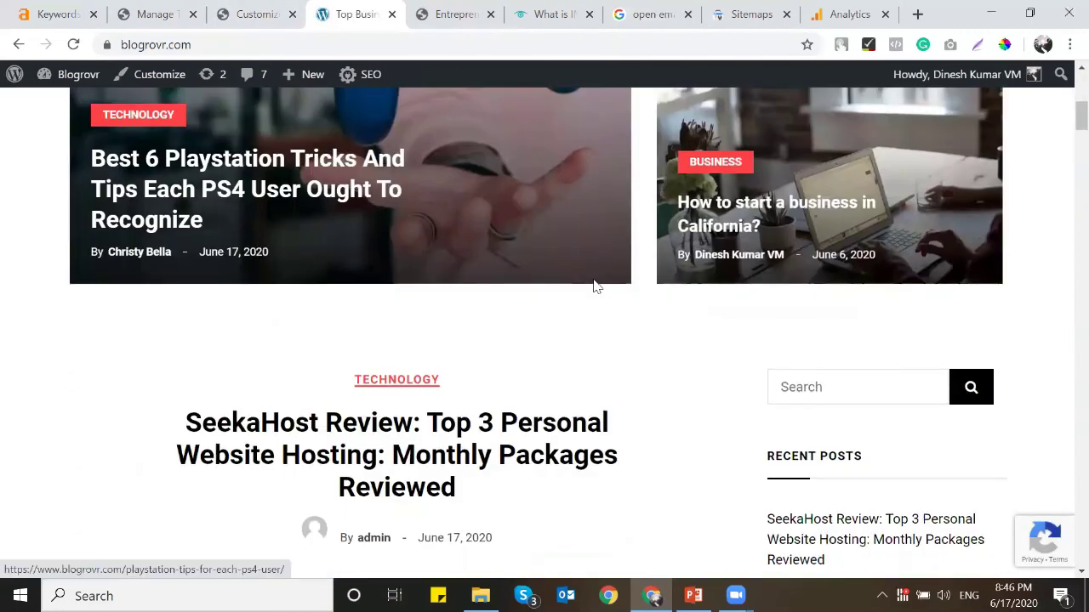
scroll(595, 287, down, 4)
scroll(595, 287, down, 3)
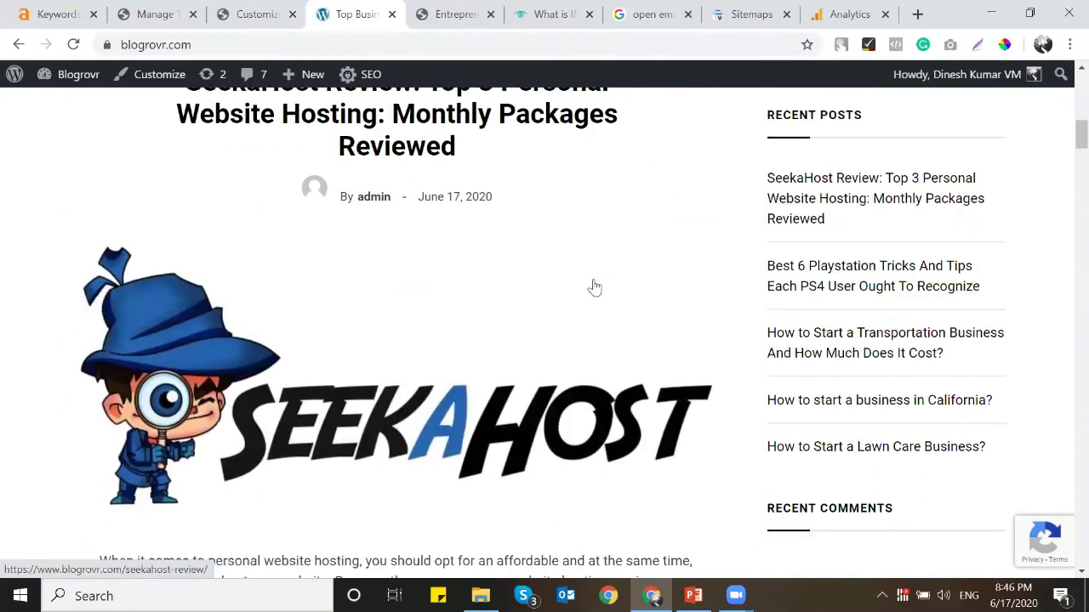
scroll(406, 202, up, 7)
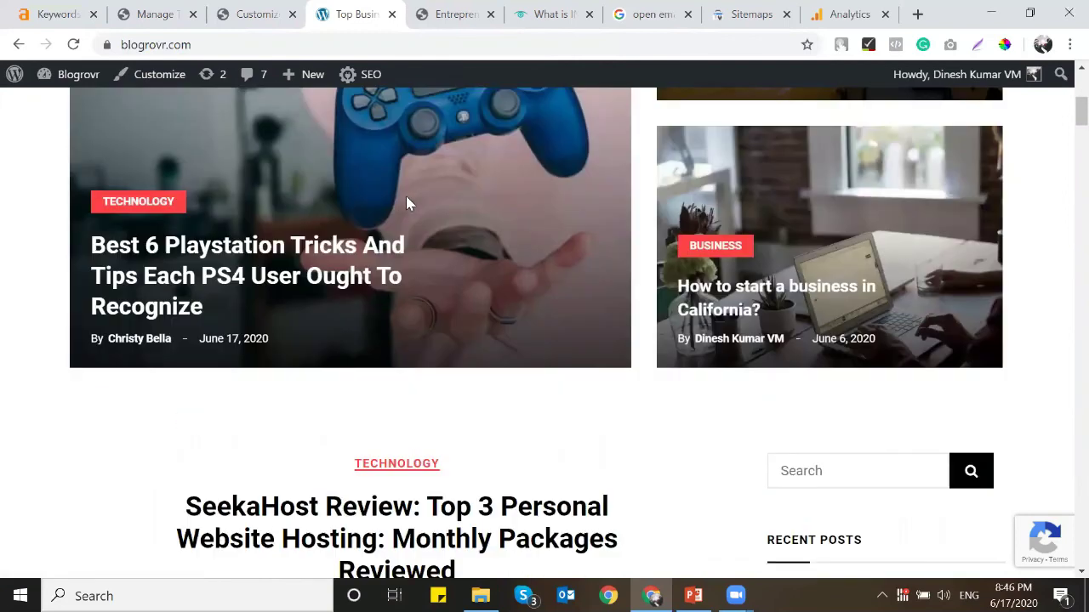
scroll(406, 207, up, 1)
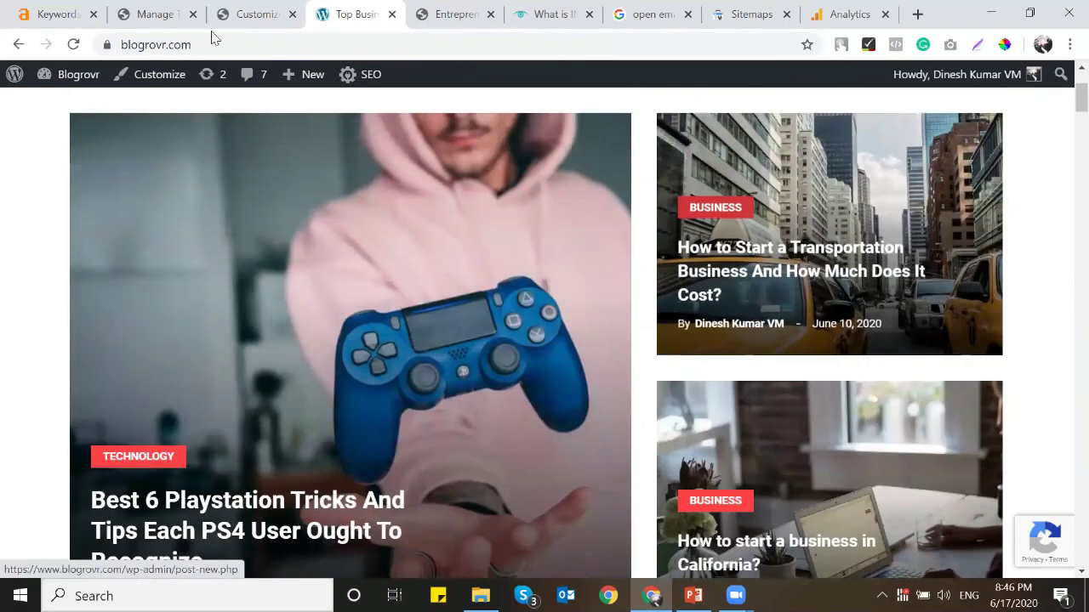
click(286, 11)
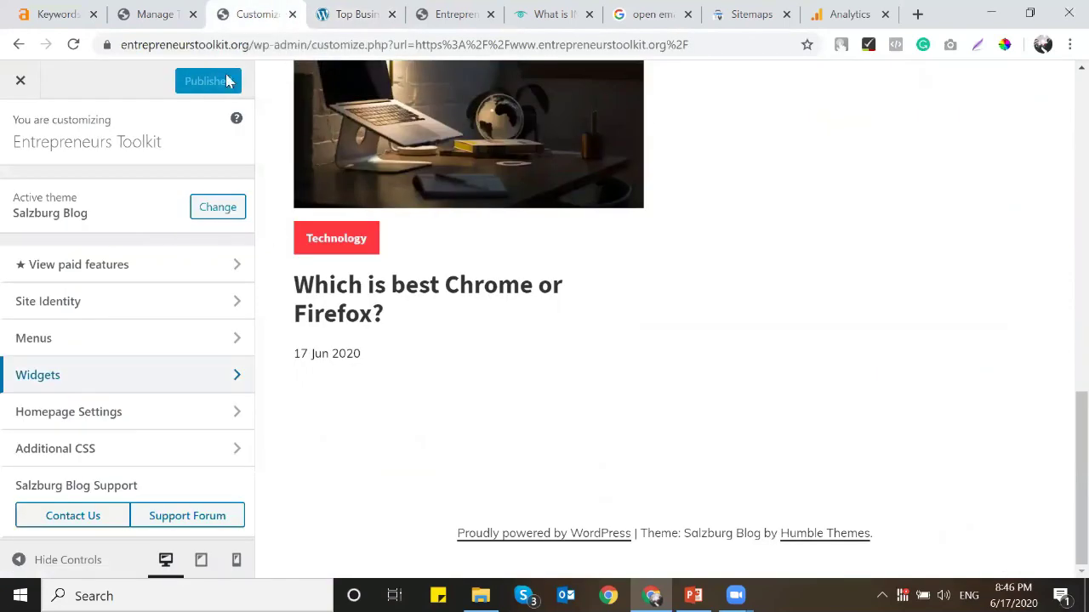
drag(258, 46, 768, 41)
key(BackSpace)
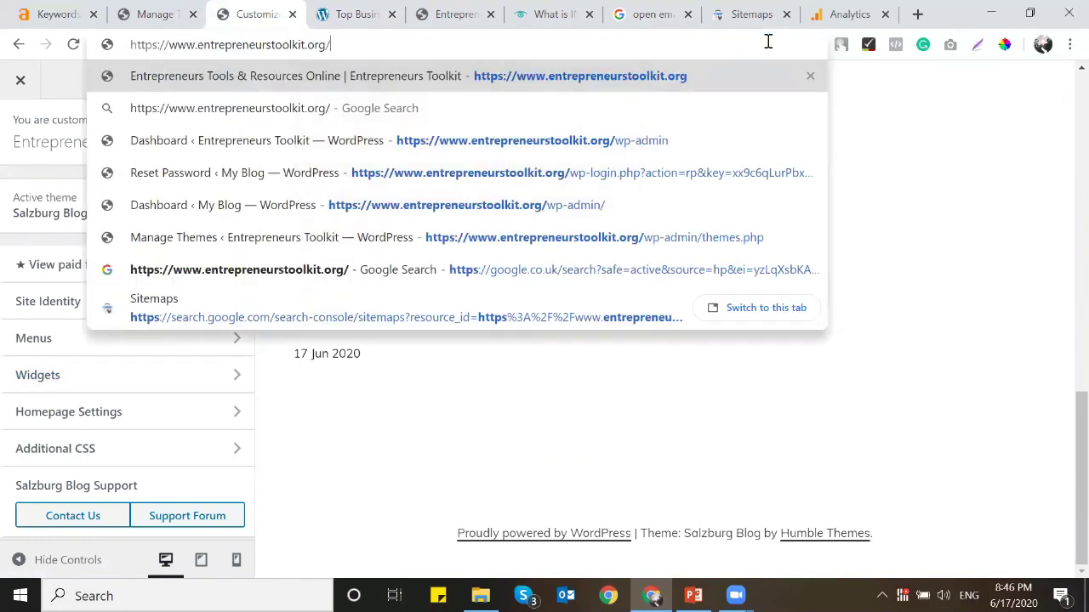
key(Return)
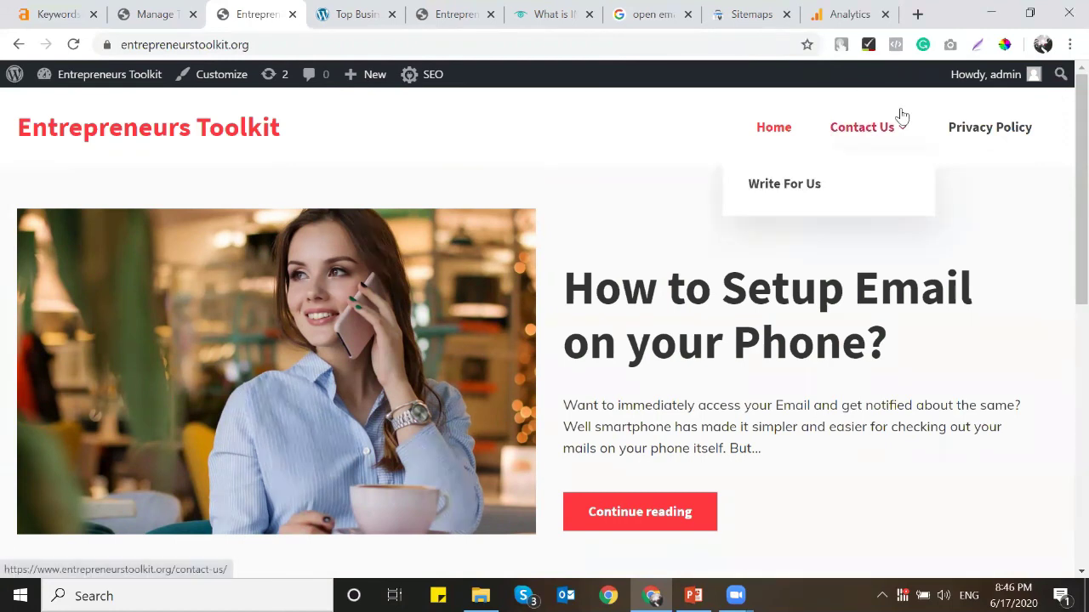
Step: Open the Write For Us page of the Entrepreneurs Toolkit site and look over its form and sidebar
mouse_move(875, 142)
click(847, 192)
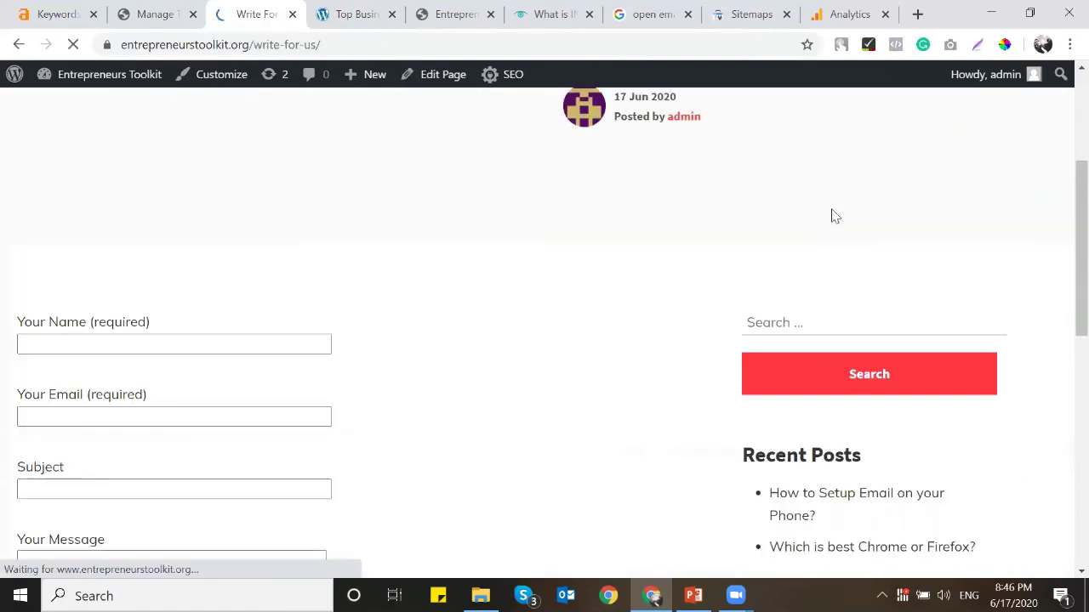
scroll(832, 214, down, 7)
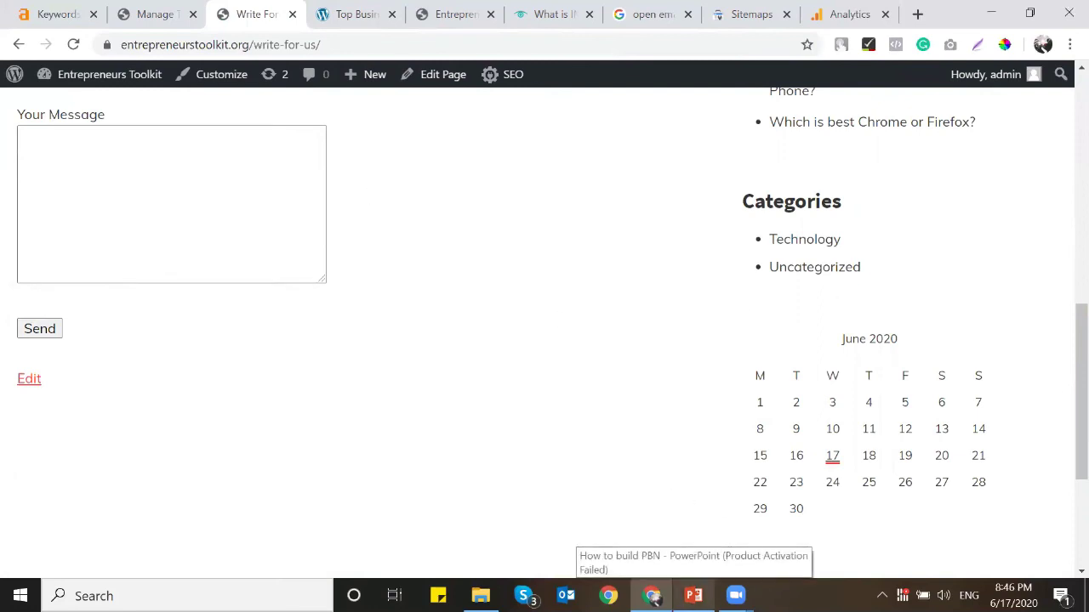
Step: Switch to the How to build PBN presentation in PowerPoint, start the slide show from slide 1 and advance to slide 2
click(693, 596)
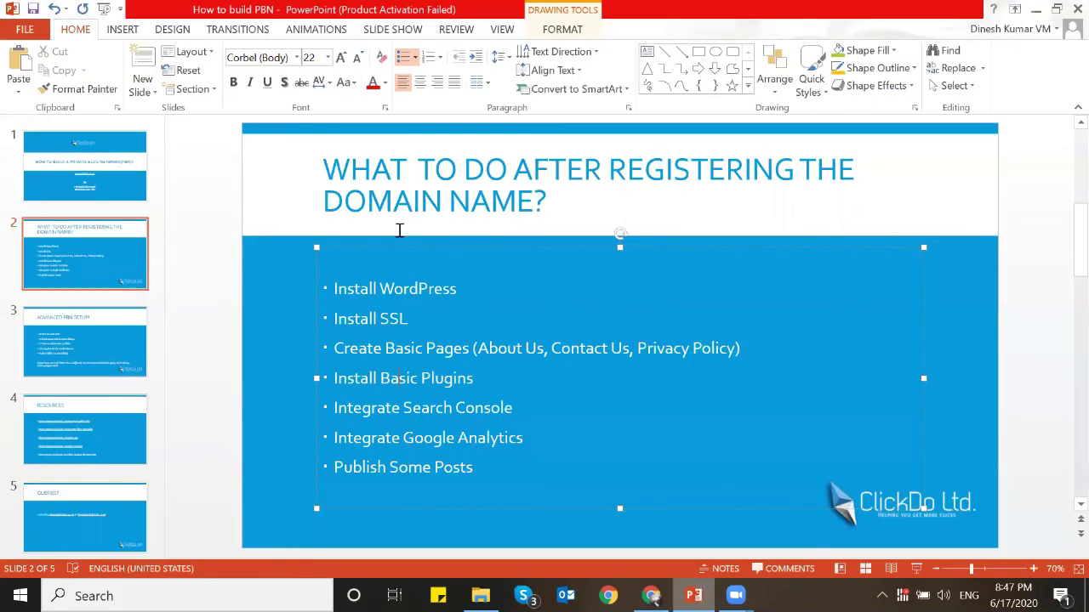
click(126, 186)
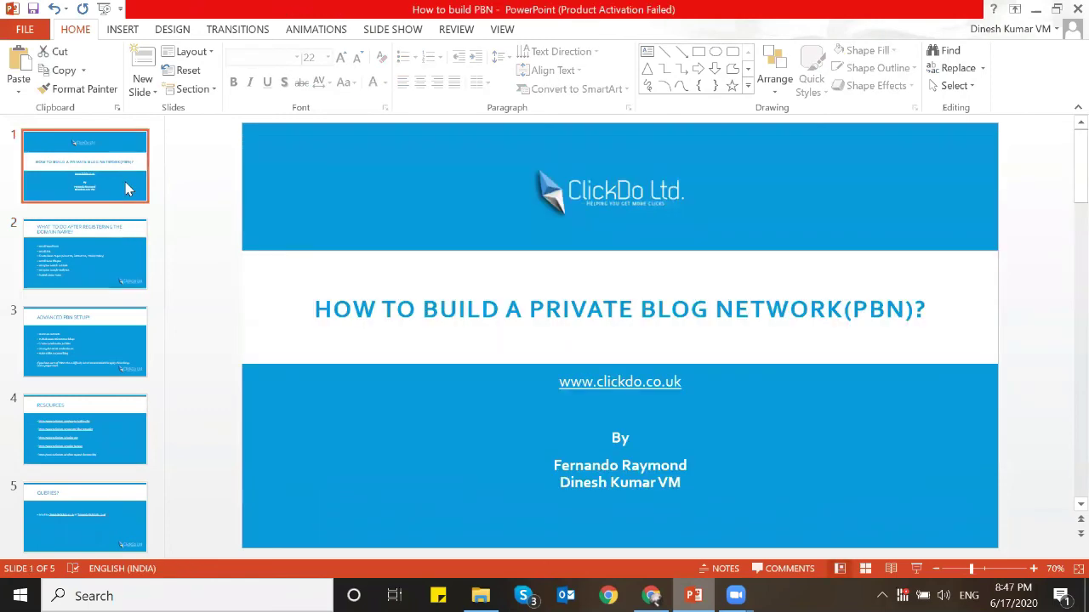
key(F5)
key(Right)
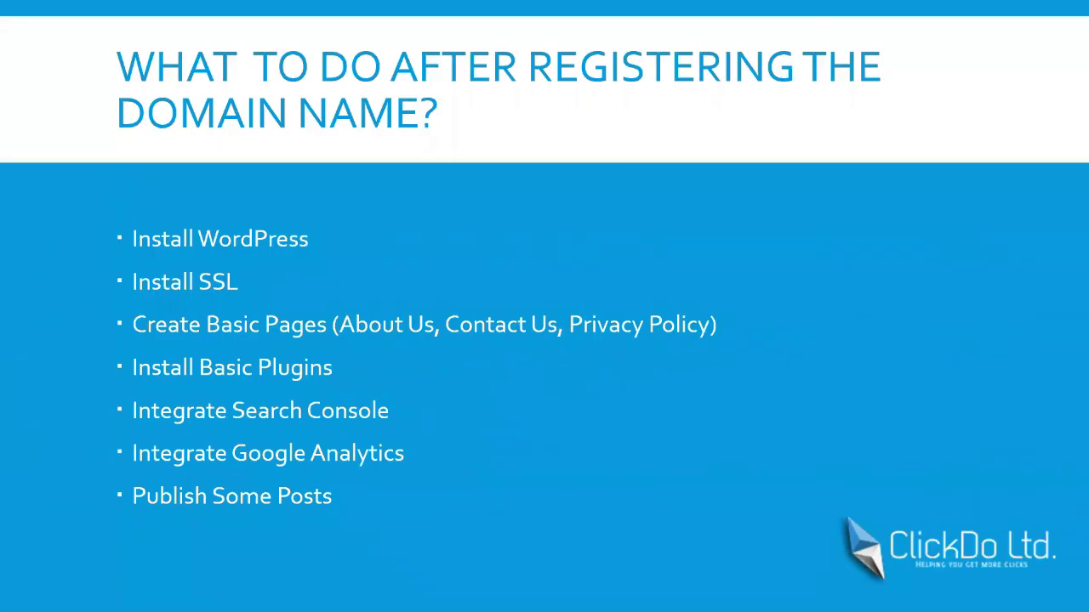